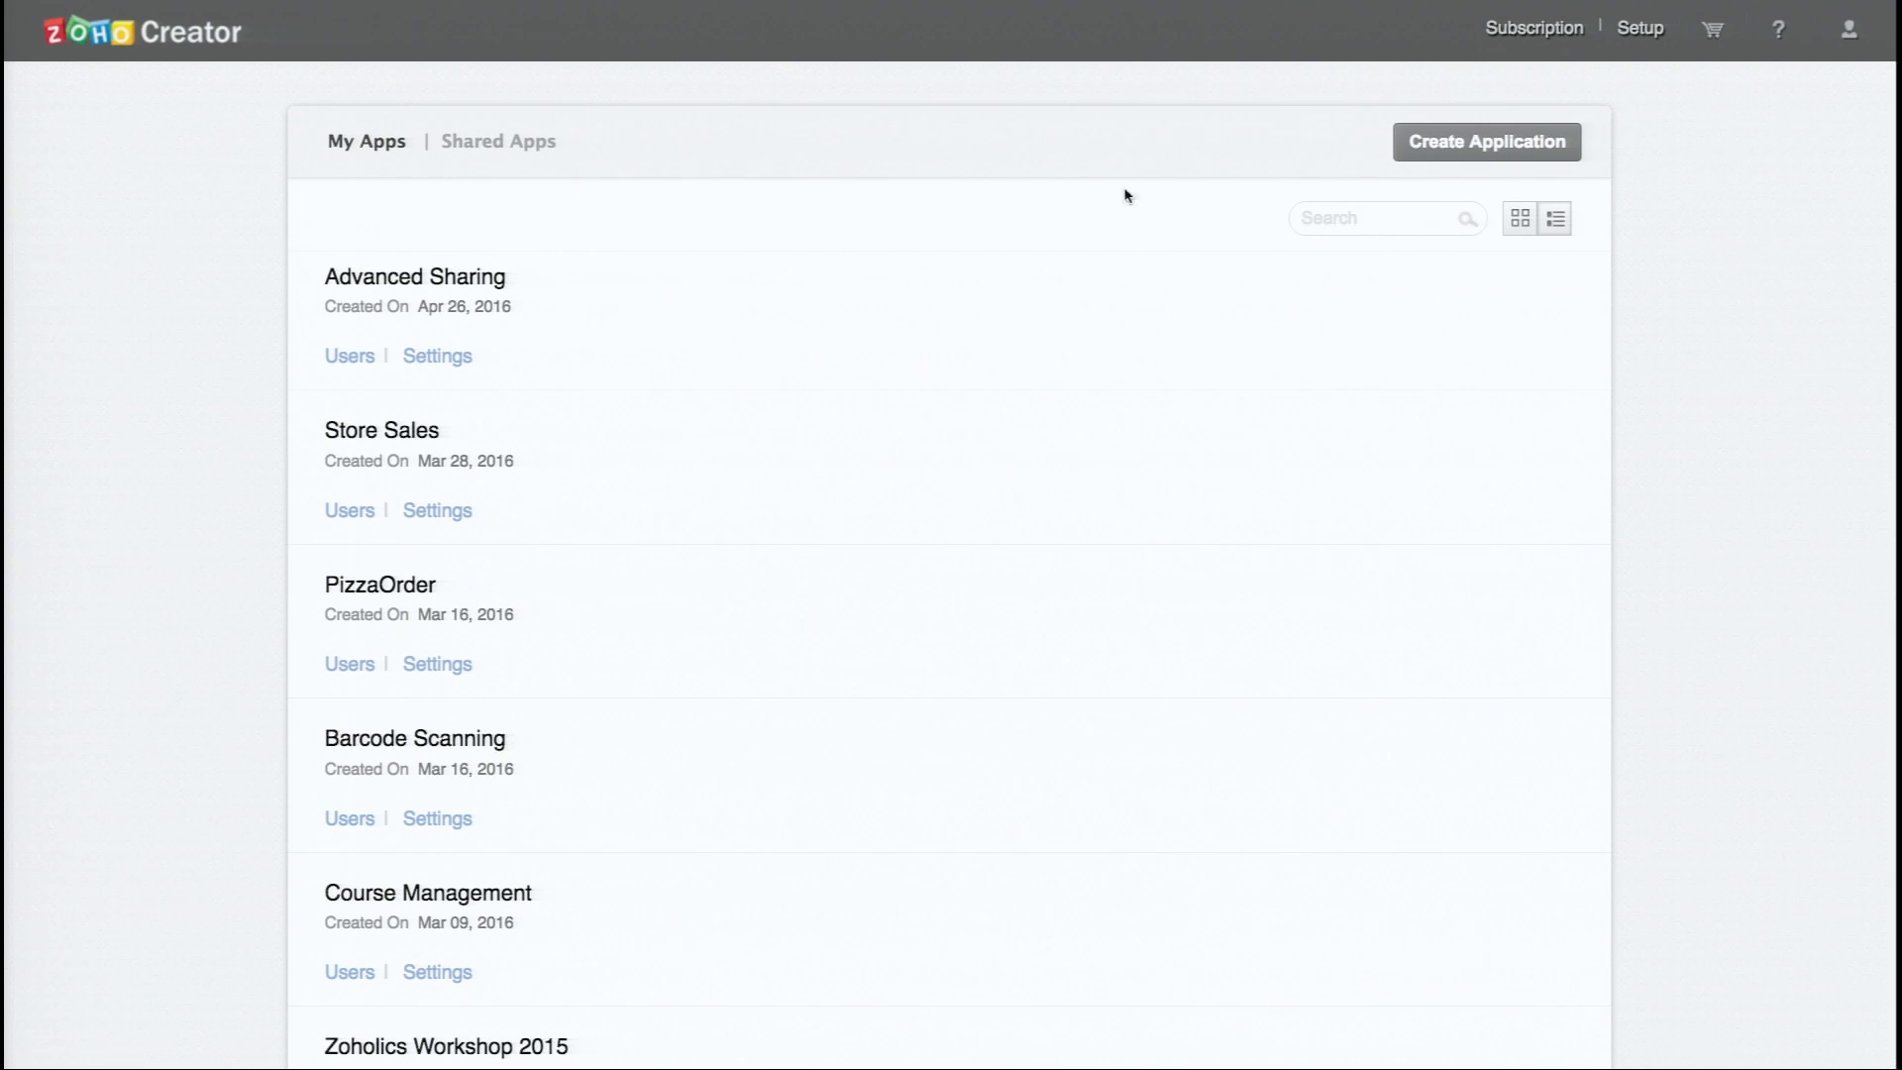
- Begin a new Zoho Creator application and choose to build it from scratch
{"action": "mouse_move", "coordinate": [1482, 520]}
{"action": "left_click", "coordinate": [1526, 158]}
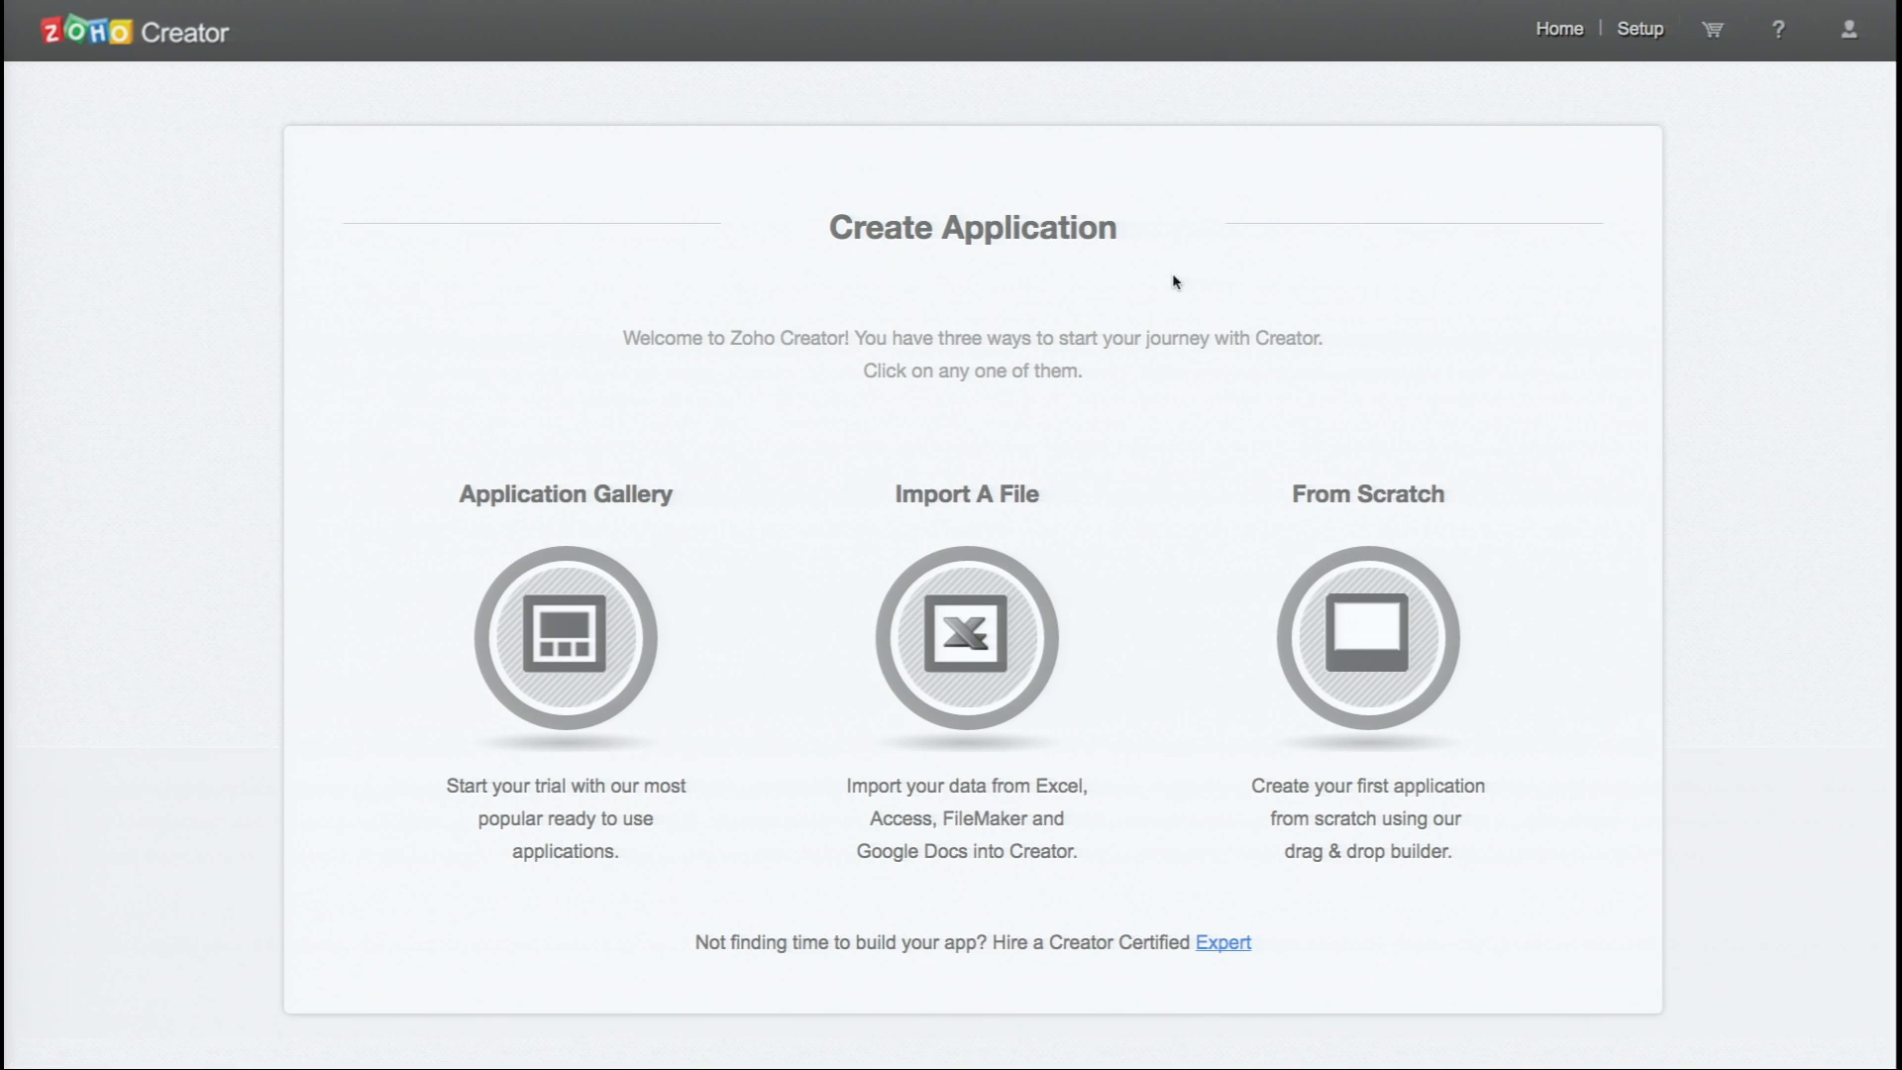
{"action": "key", "text": "ctrl+Up"}
{"action": "key", "text": "ctrl+Up"}
{"action": "left_click", "coordinate": [1408, 709]}
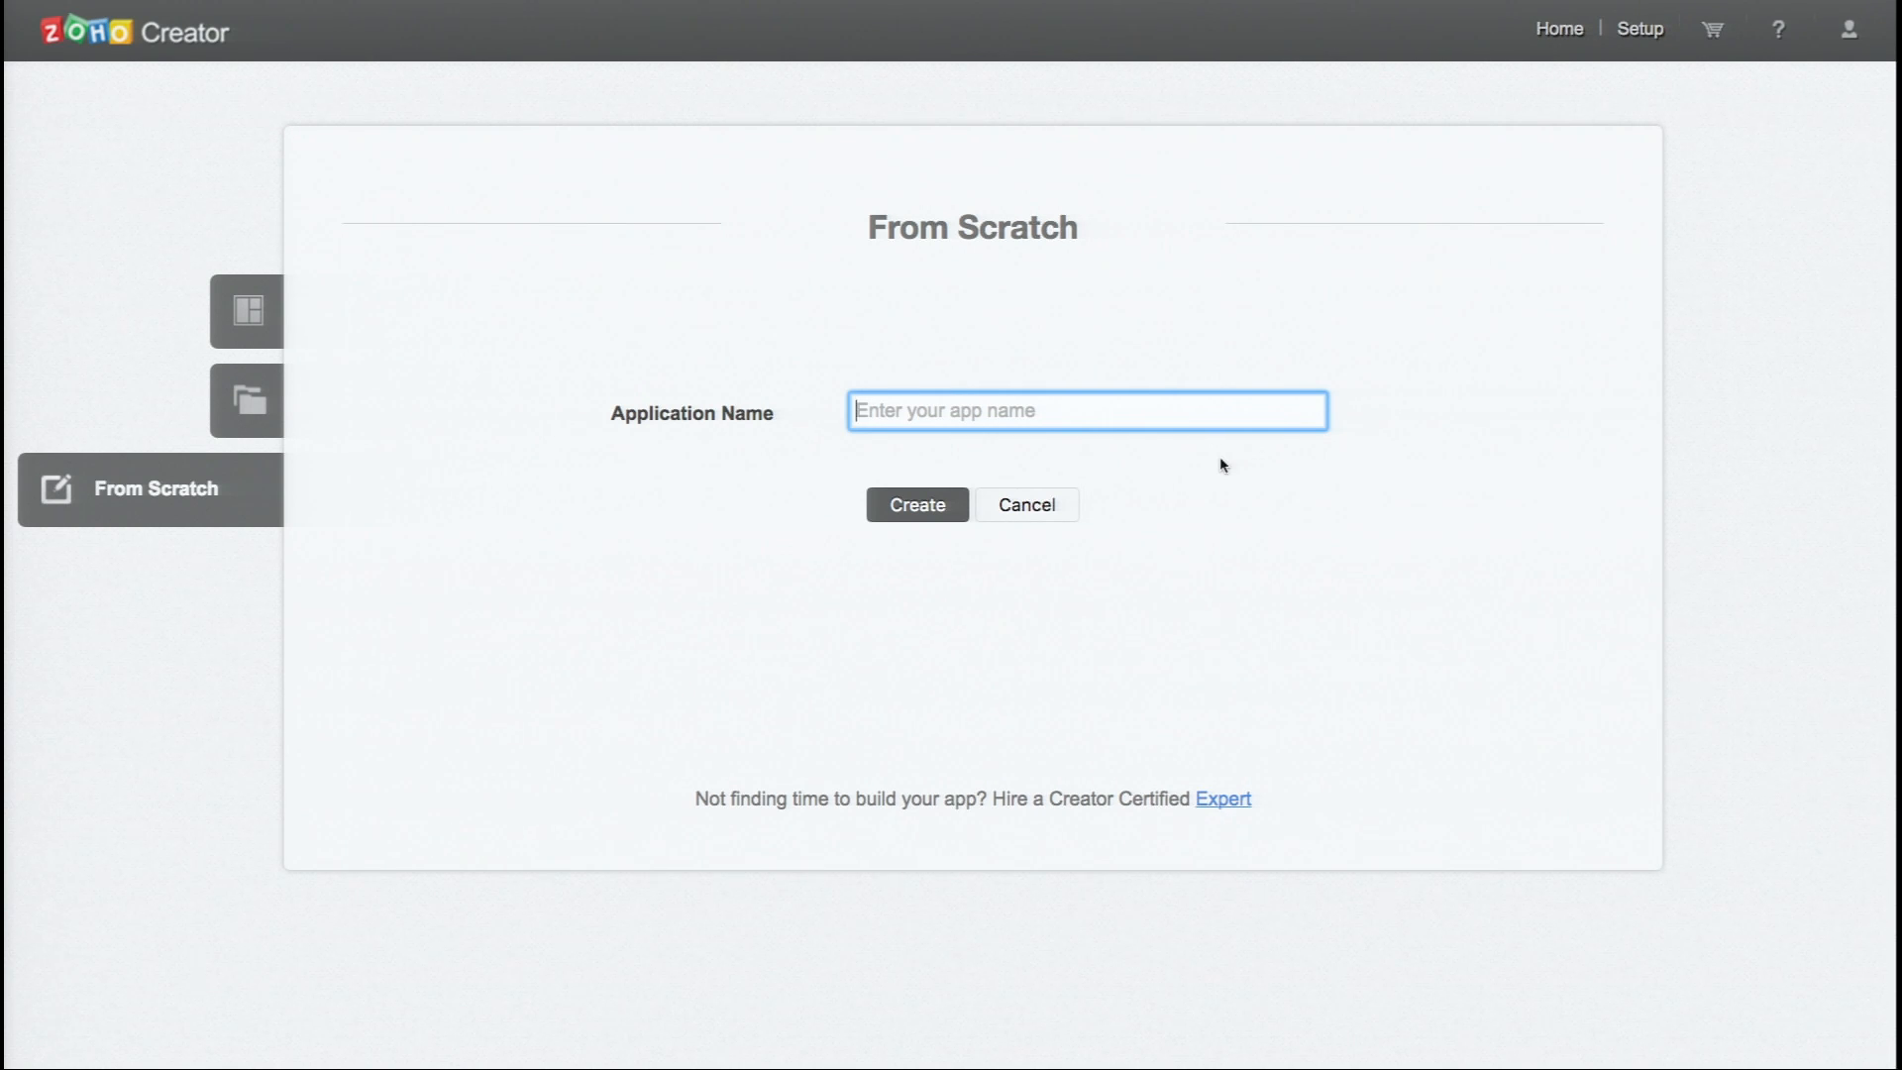
- Reveal Task 2 on the Zoho Show slide (success message and field placements), then return to Creator
{"action": "key", "text": "ctrl+Left"}
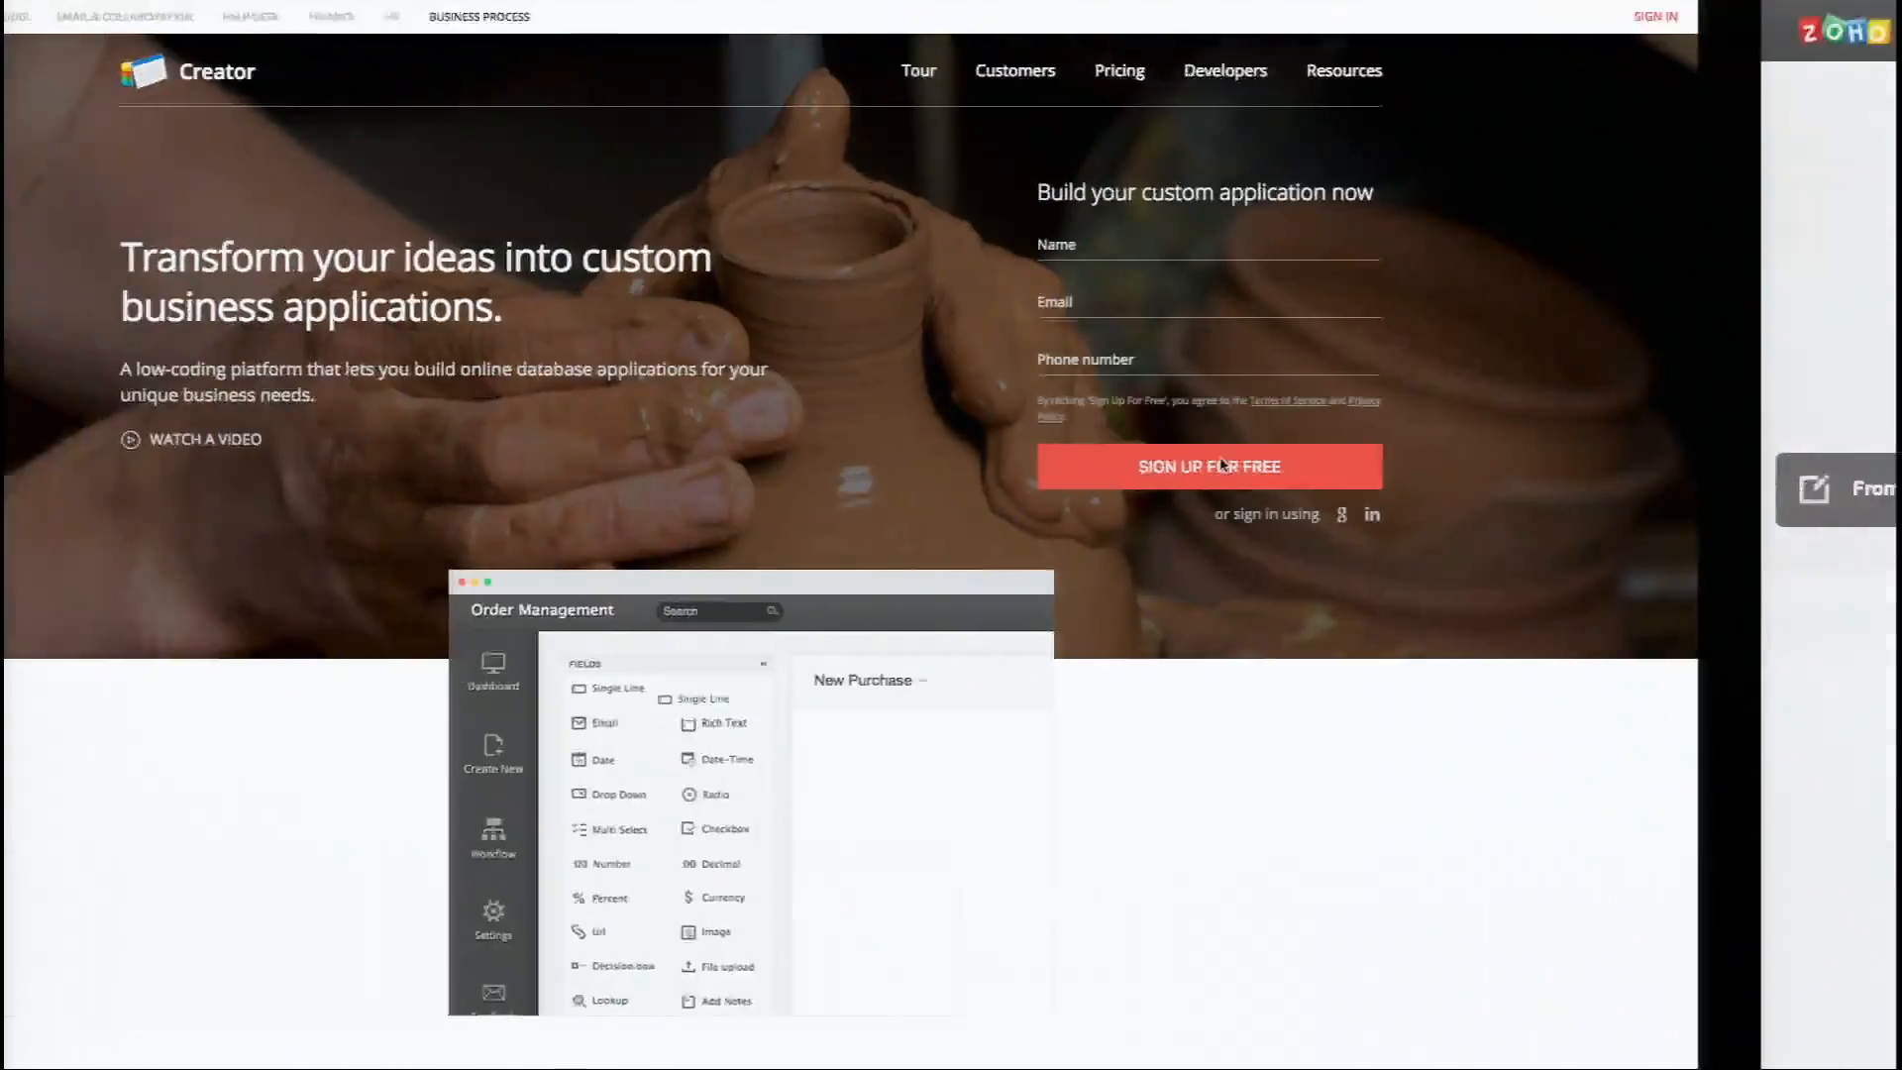
{"action": "key", "text": "ctrl+Left"}
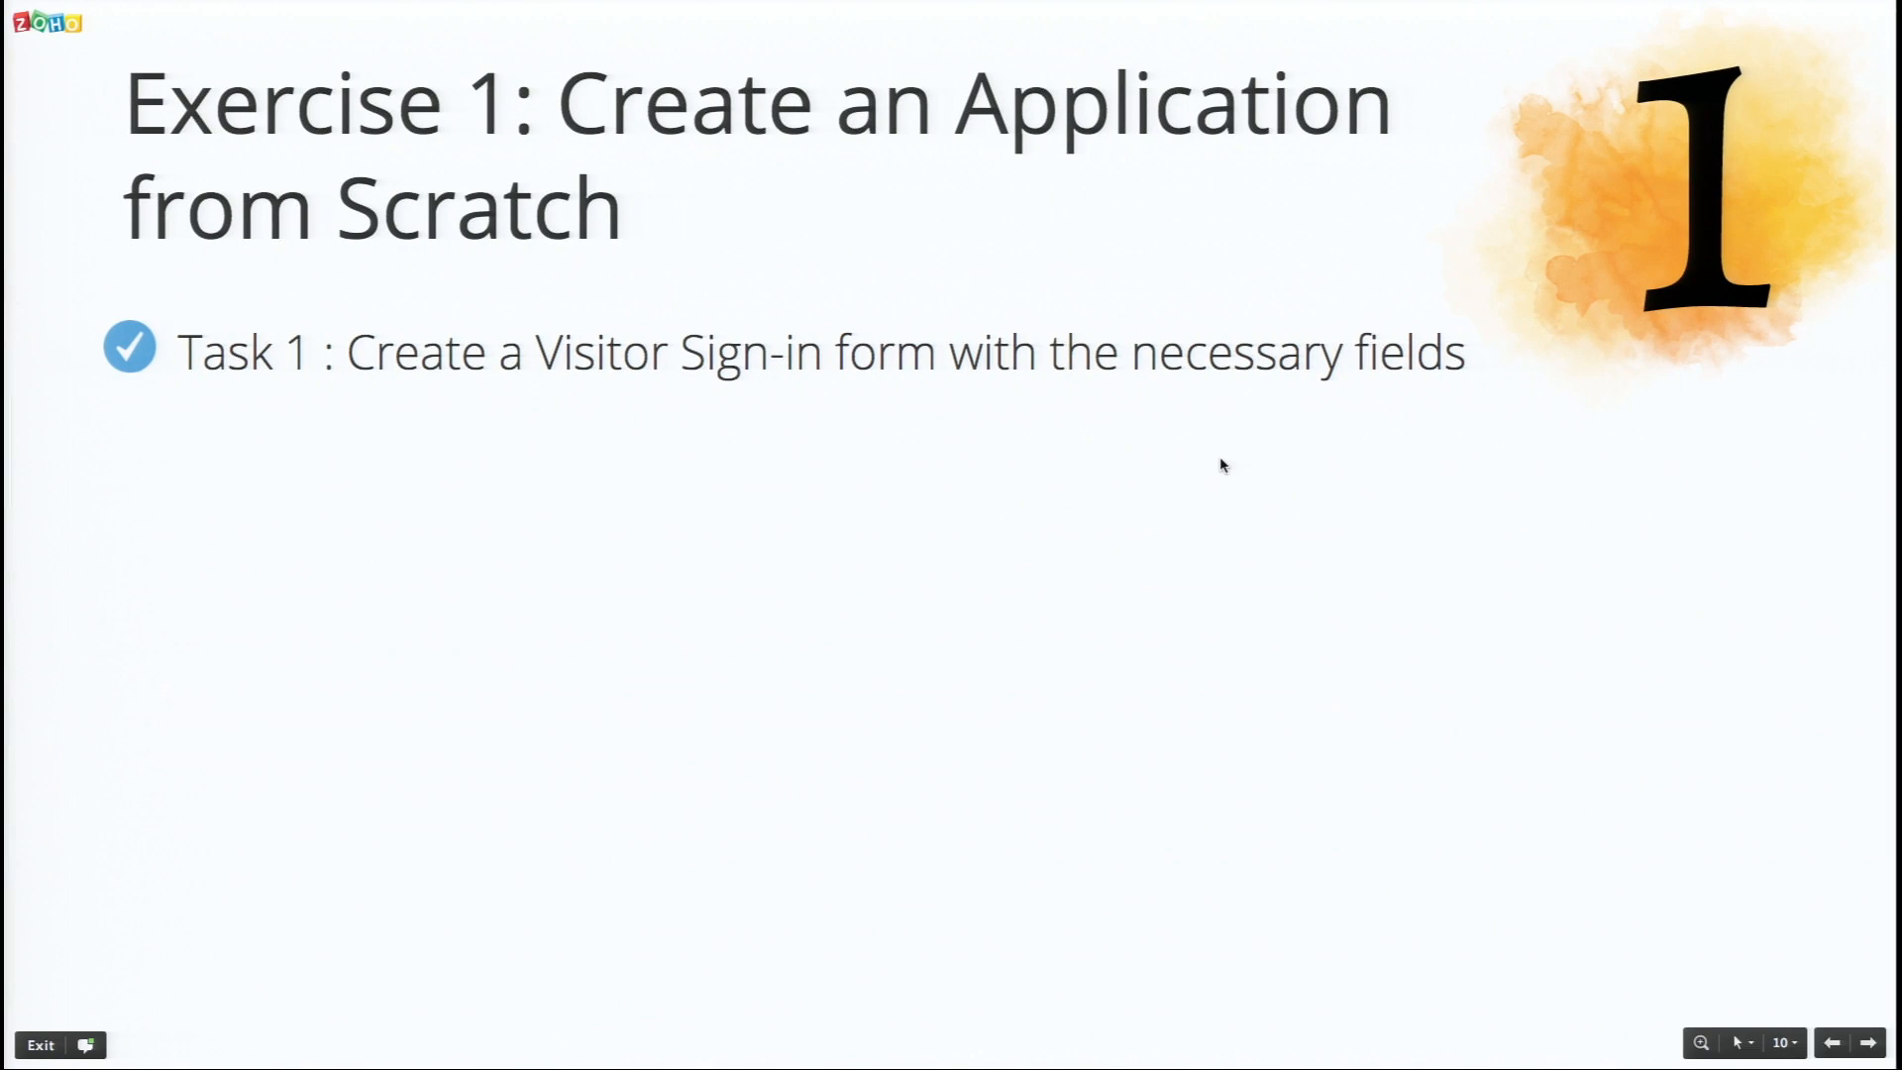
{"action": "key", "text": "Right"}
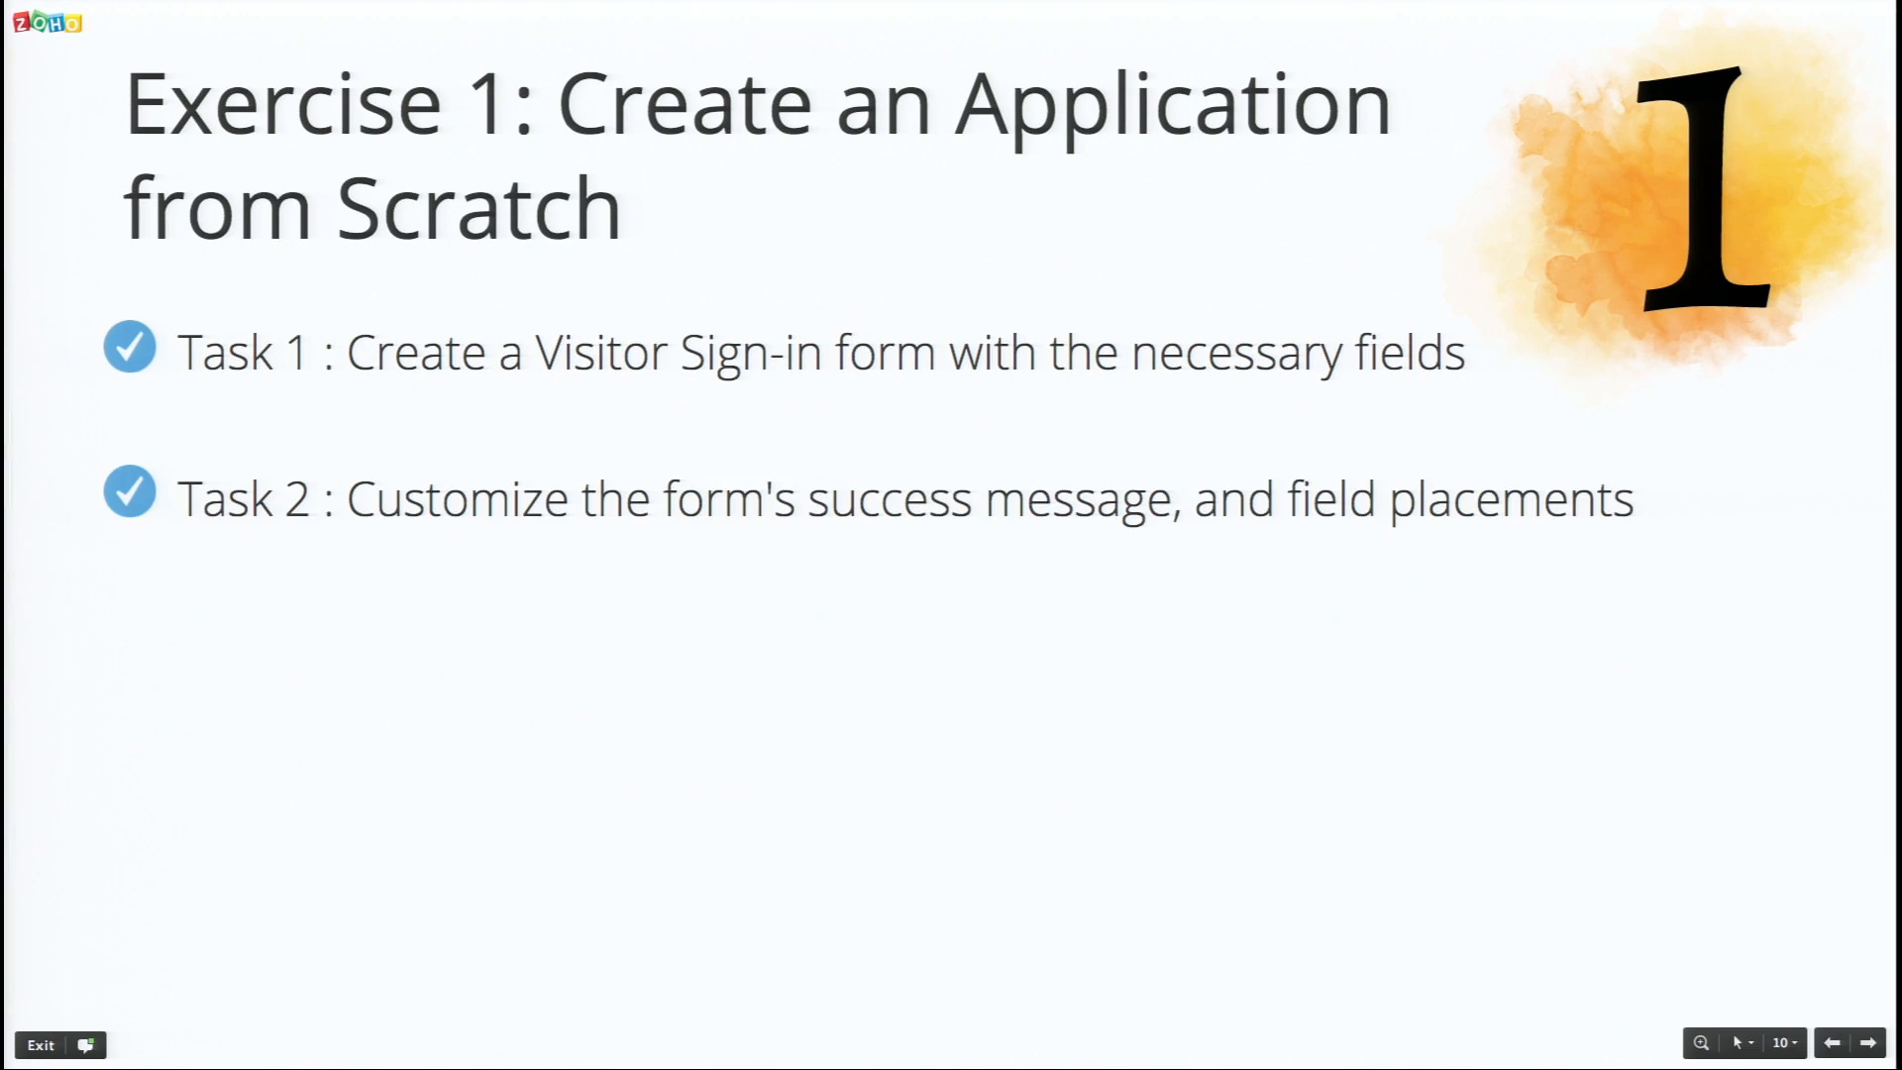
{"action": "key", "text": "ctrl+Right"}
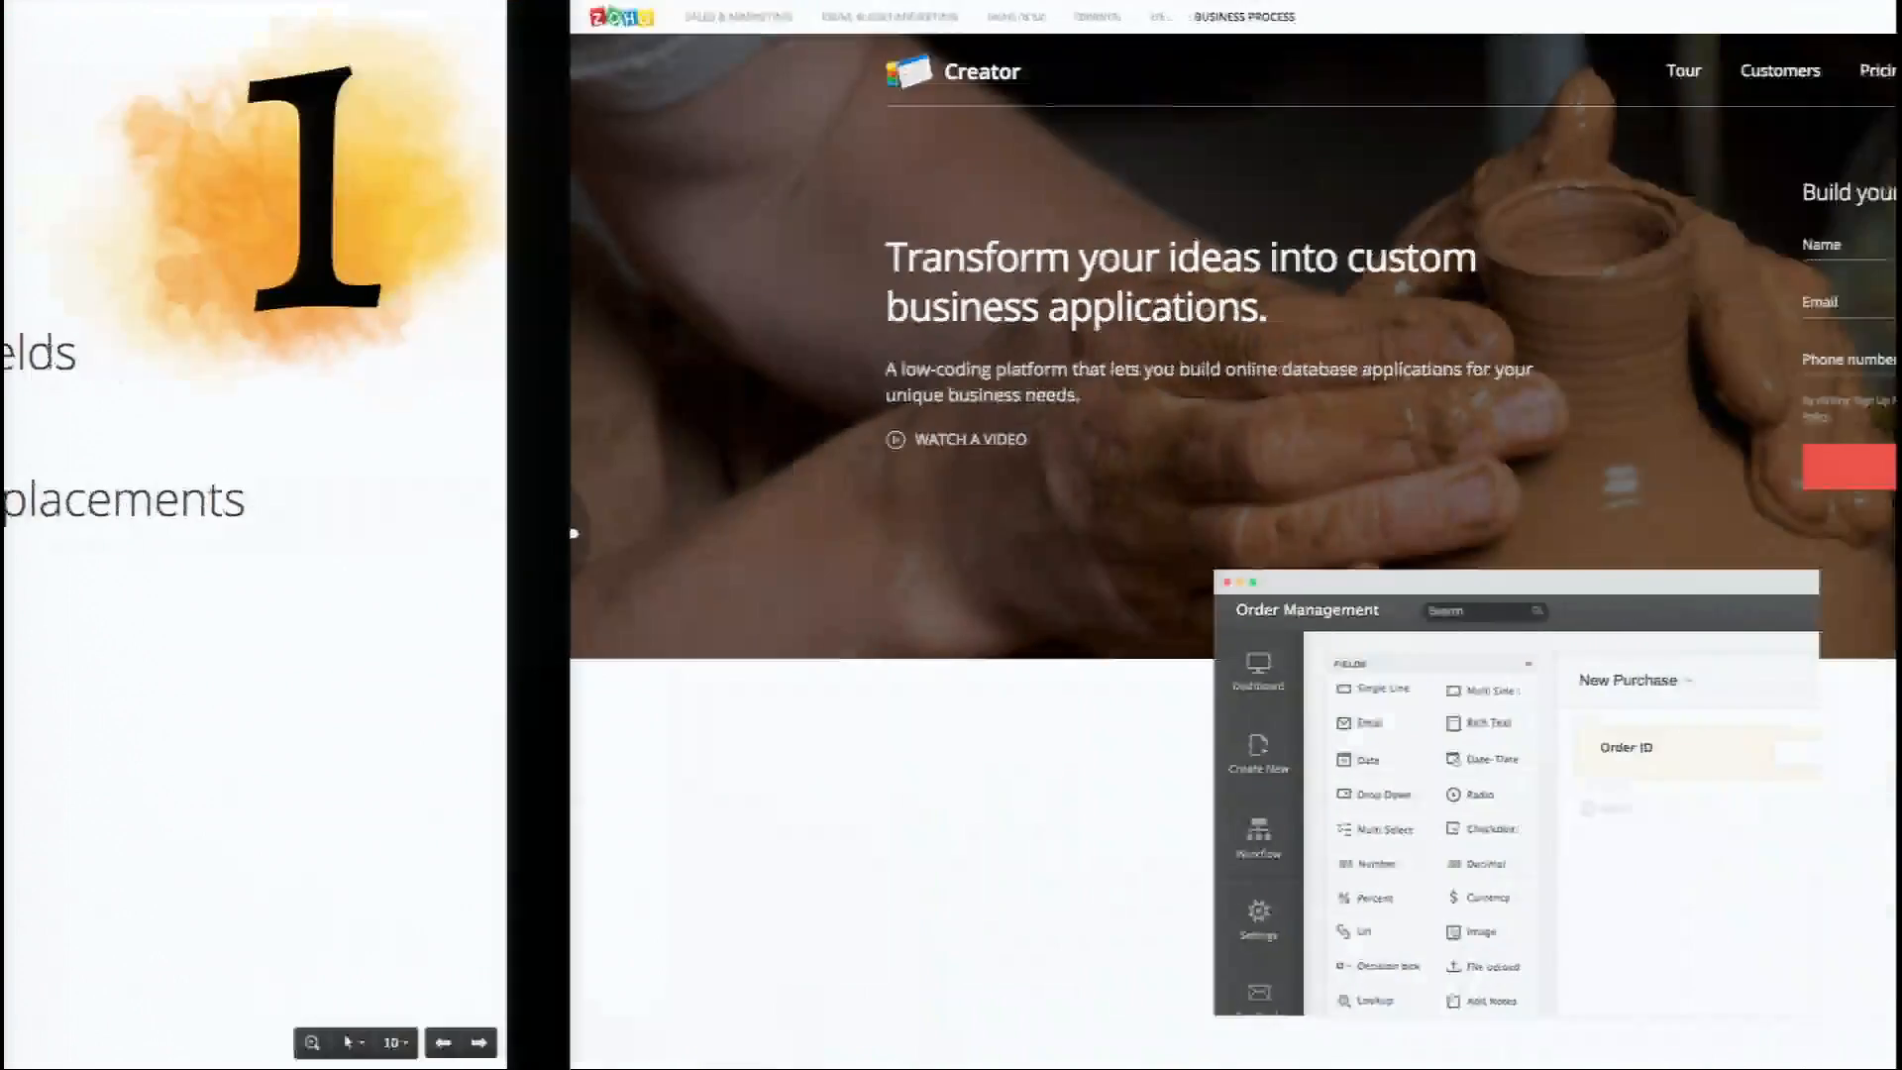
{"action": "key", "text": "ctrl+Right"}
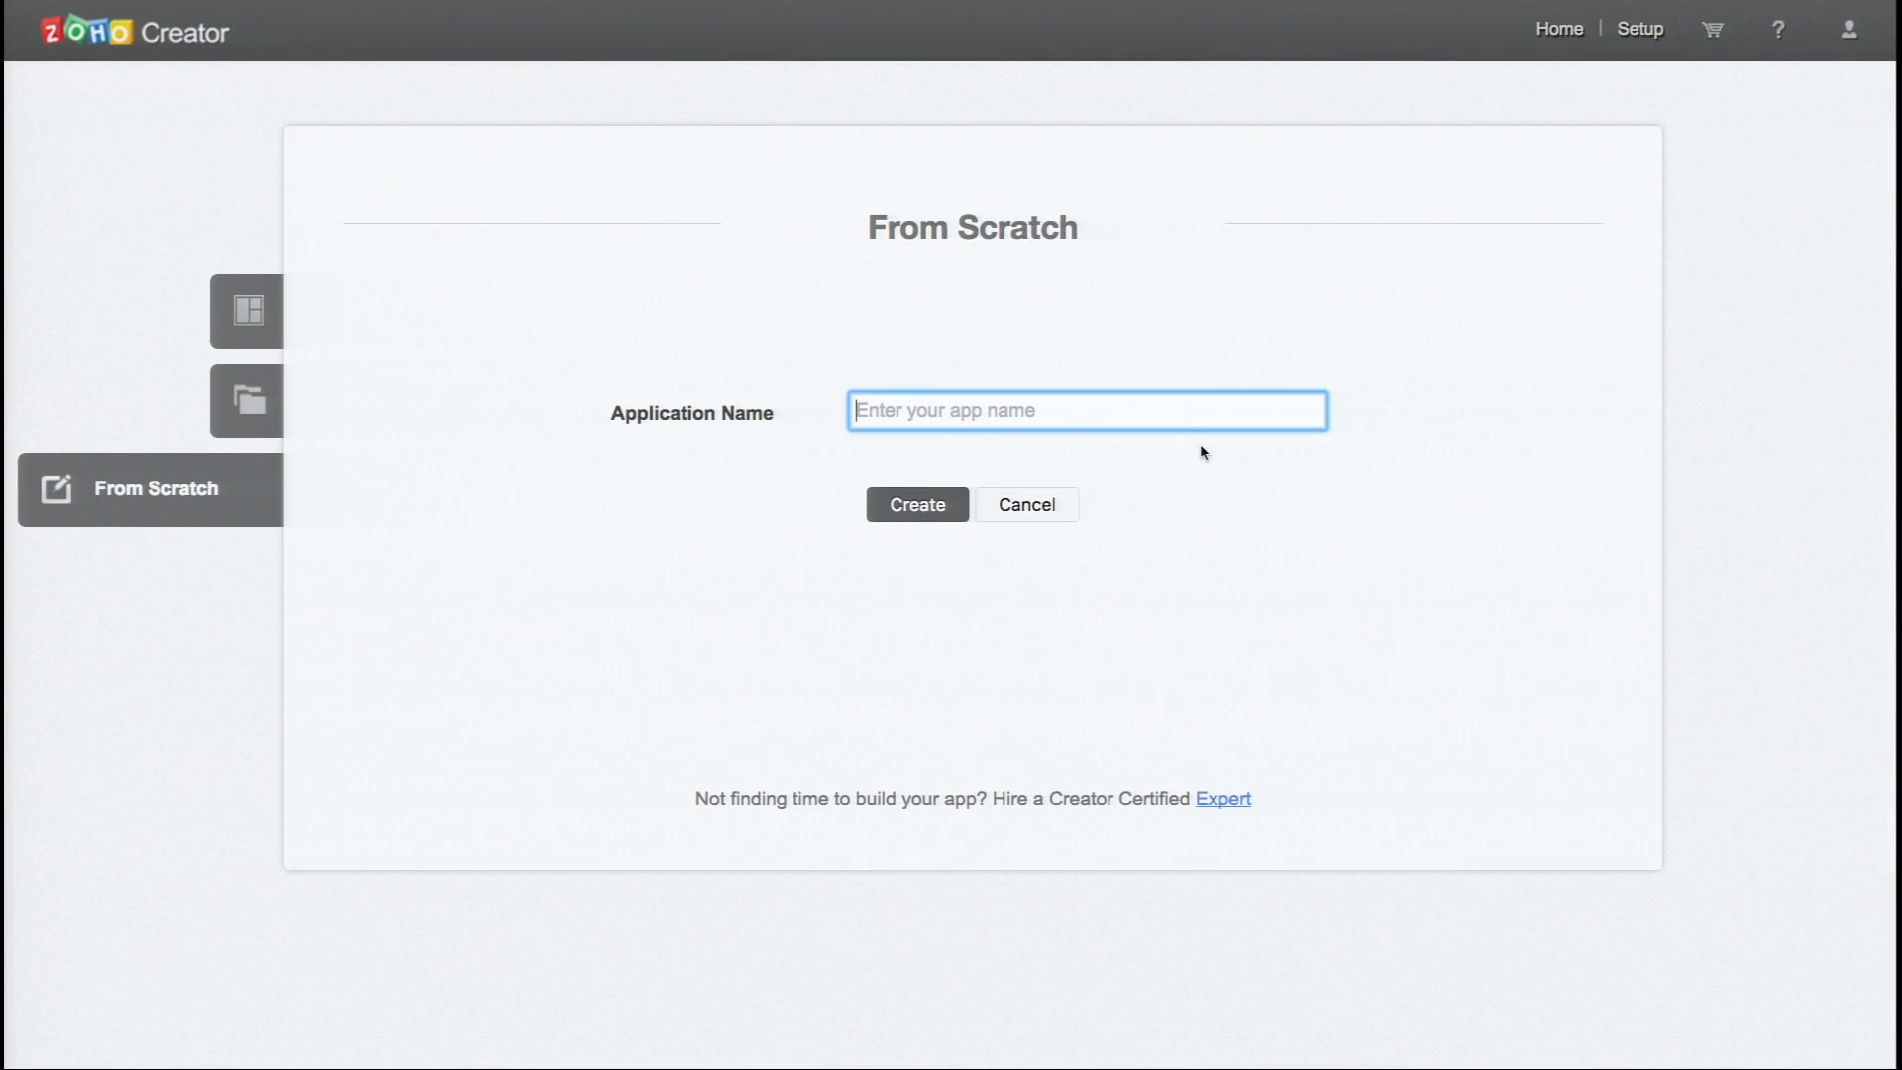
- Enter 'Visitor Registration App' as the application name and create it
{"action": "type", "text": "Vis"}
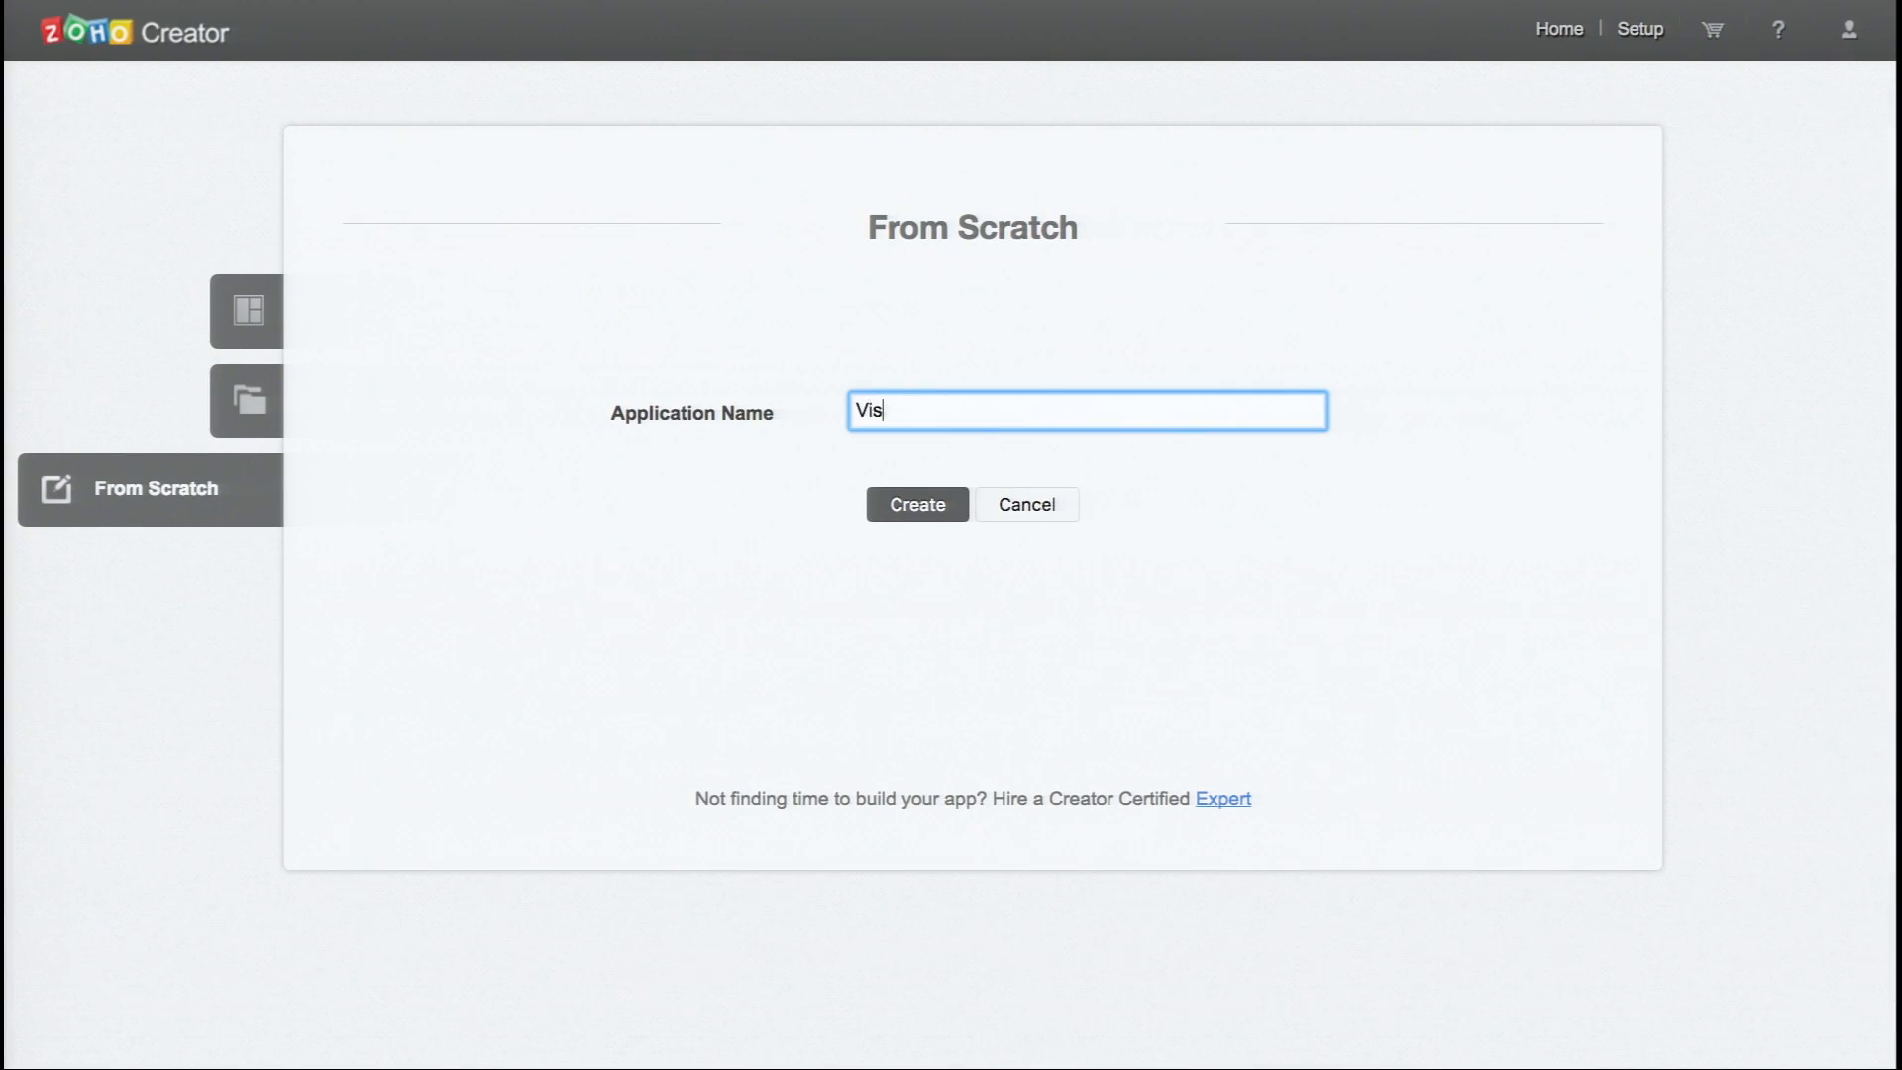
{"action": "type", "text": "itor Registration App"}
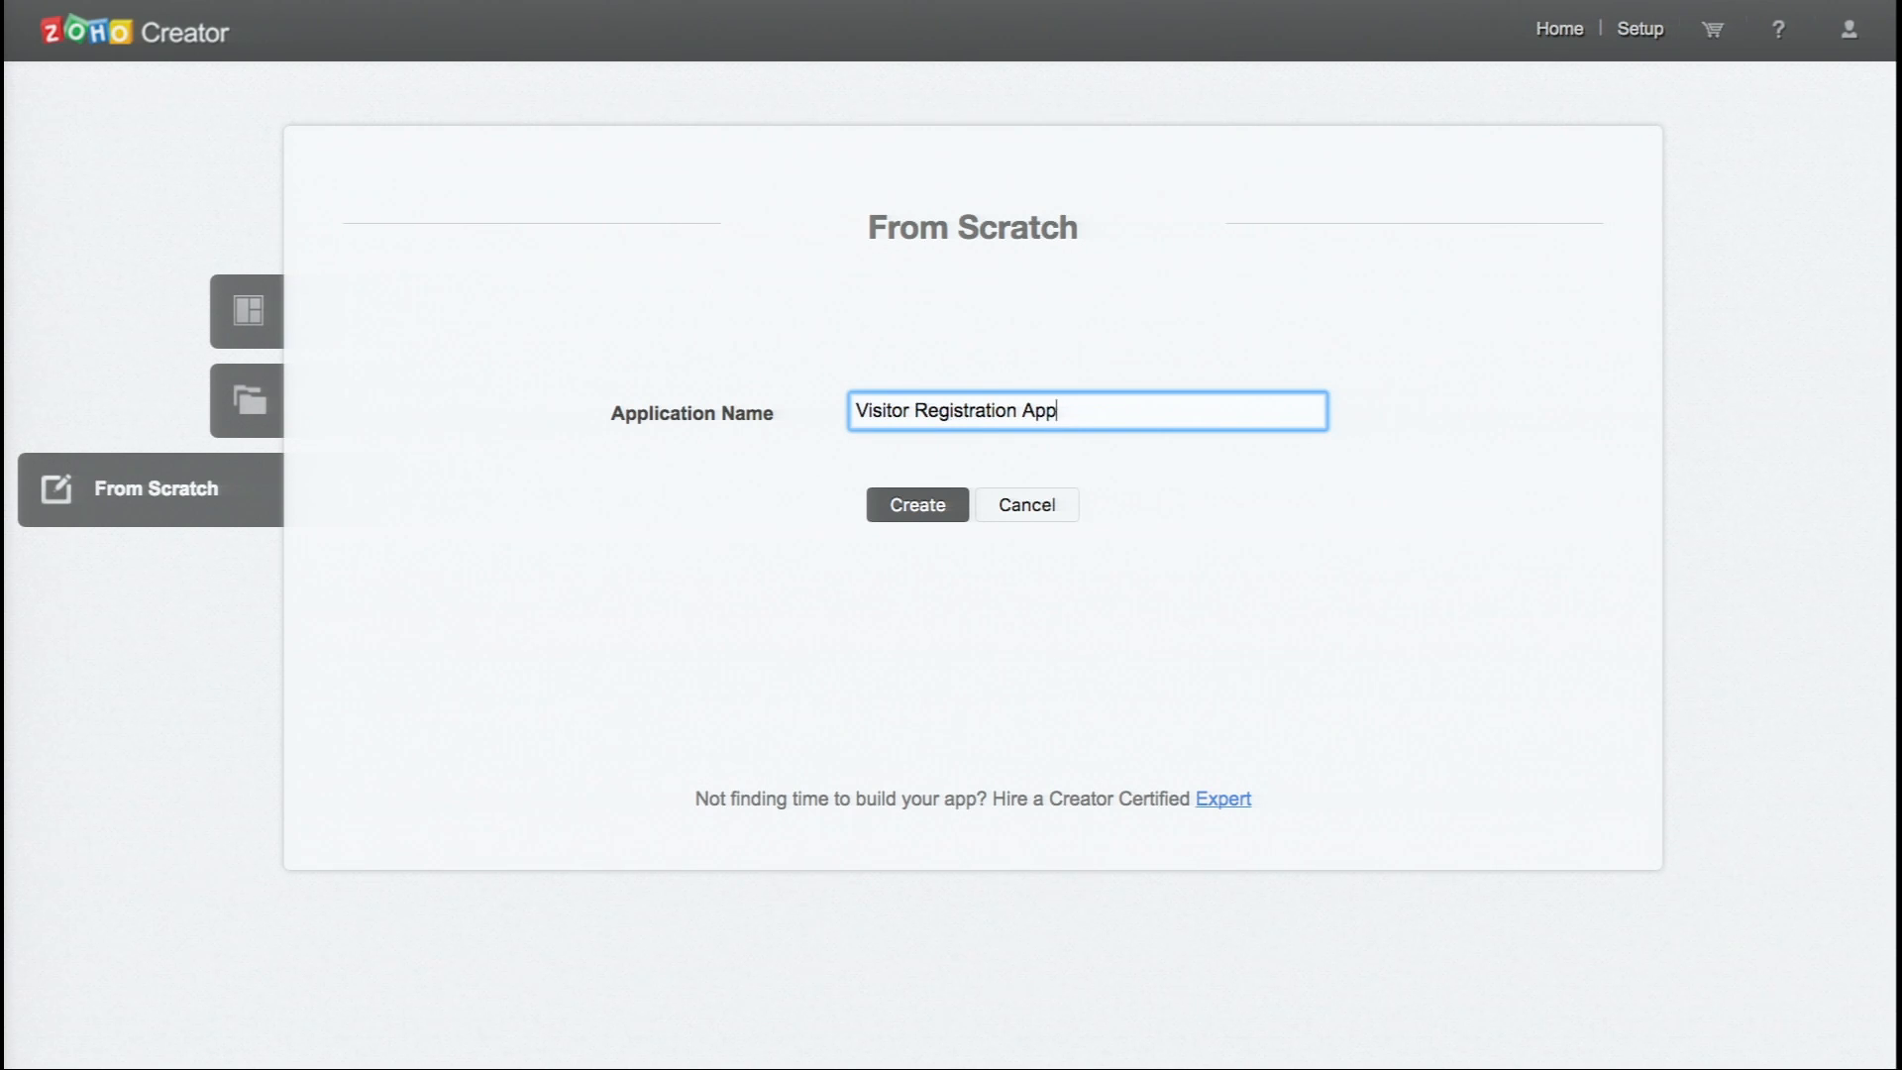
{"action": "left_click", "coordinate": [931, 503]}
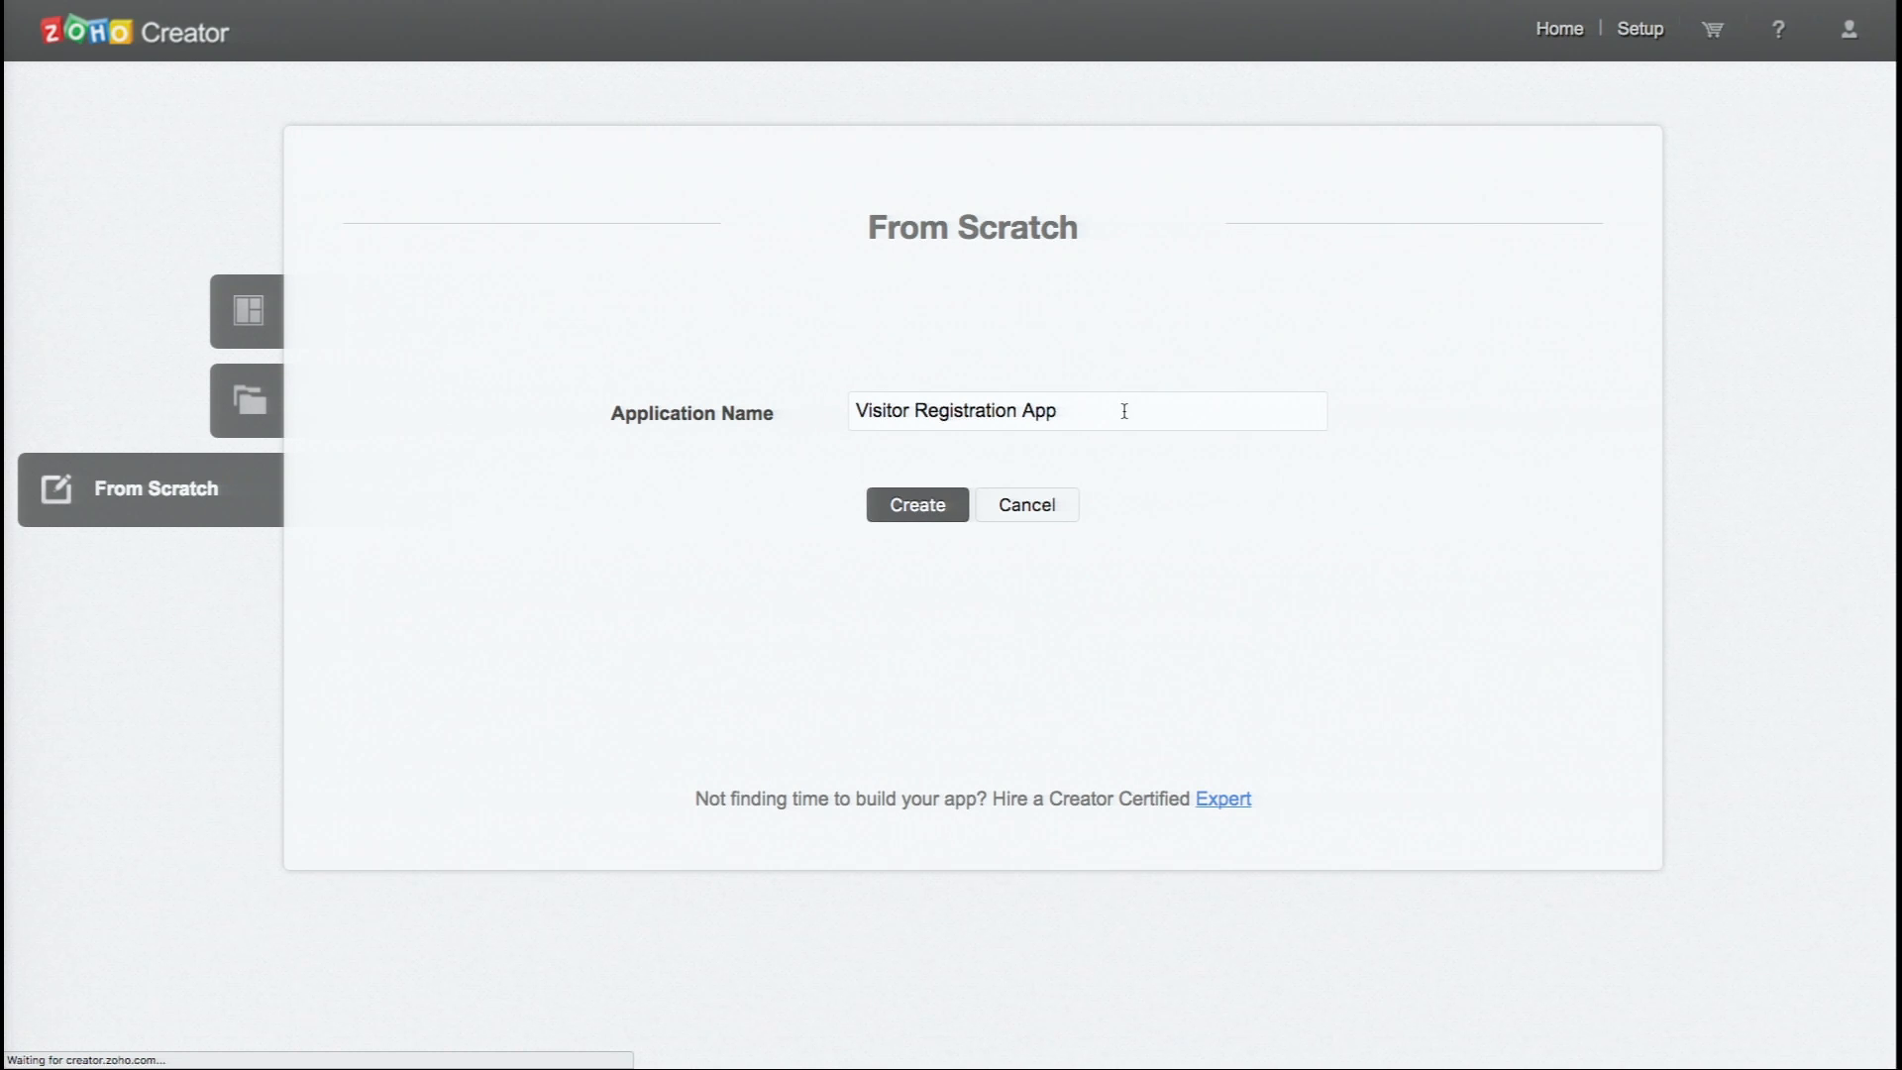
{"action": "mouse_move", "coordinate": [1026, 4]}
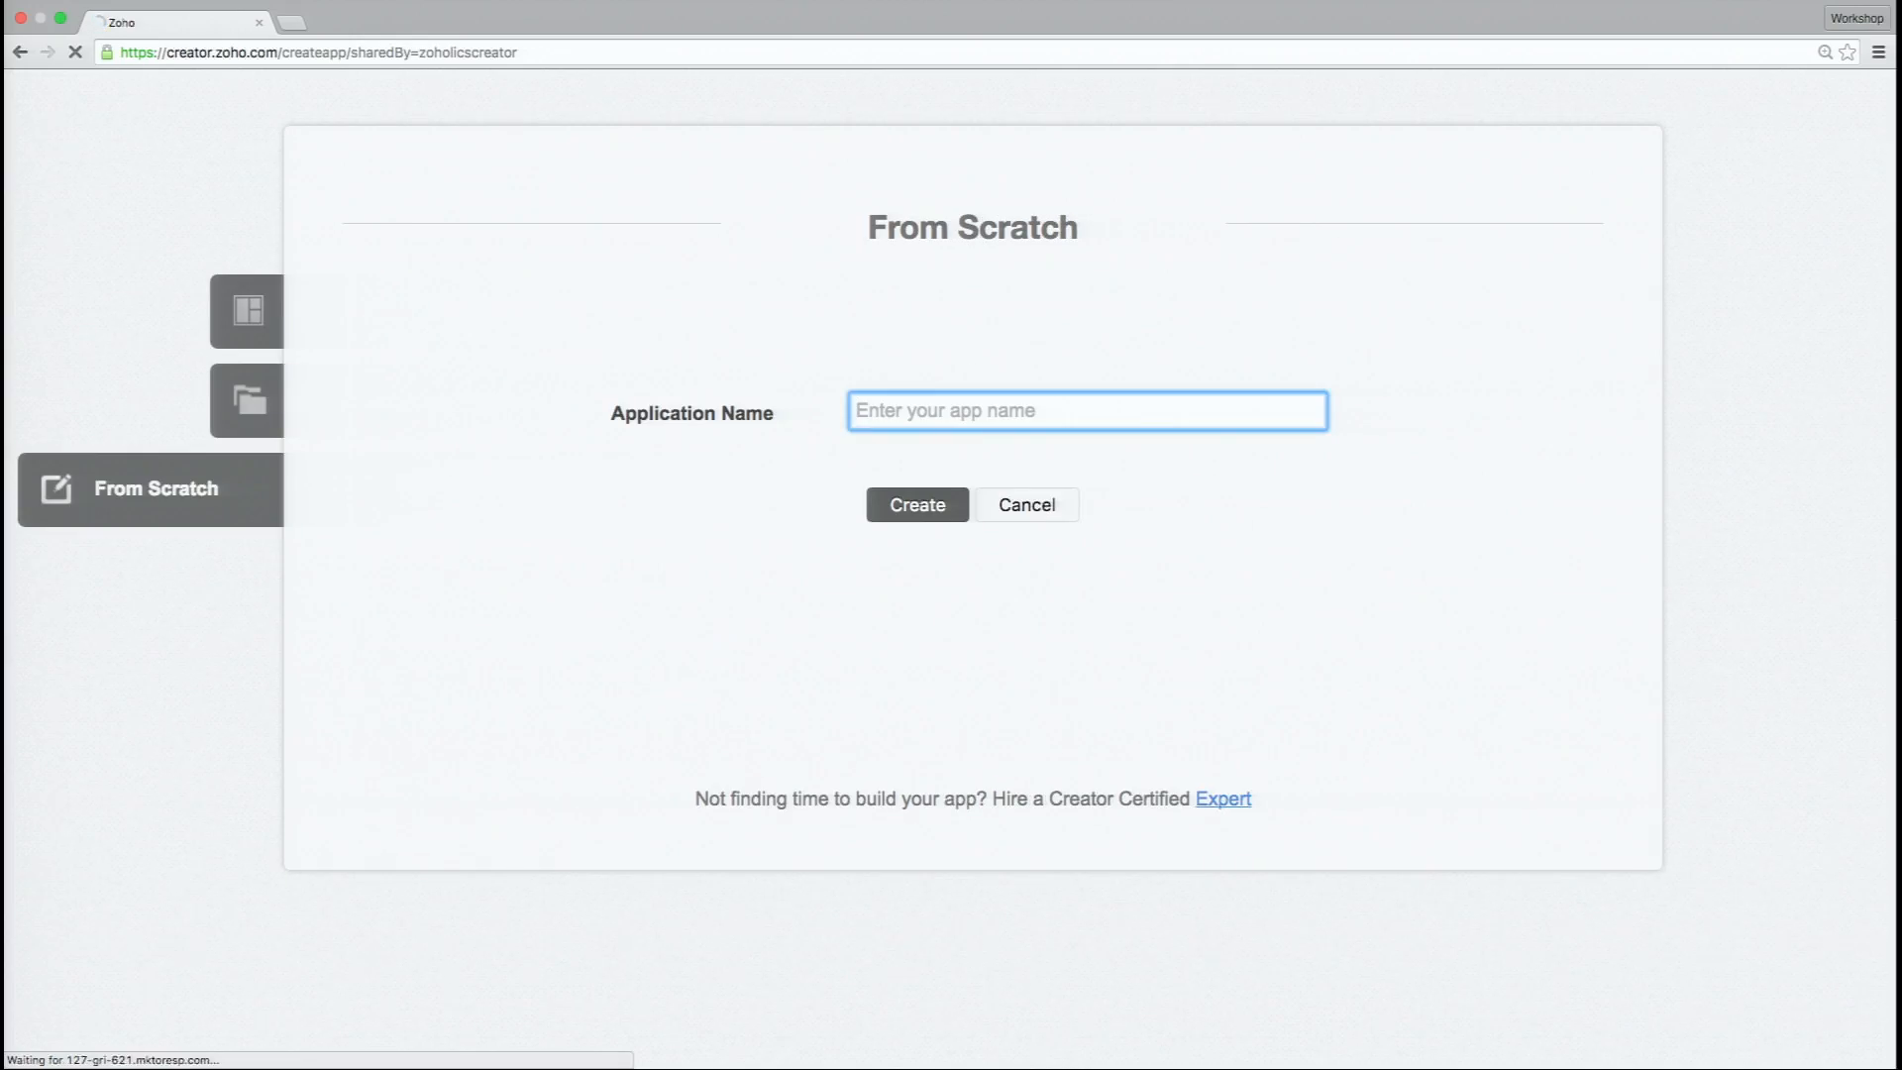
- Refill 'Visitor Registration App', retry creating it, and dismiss the name-already-exists alert
{"action": "key", "text": "Down"}
{"action": "key", "text": "Down"}
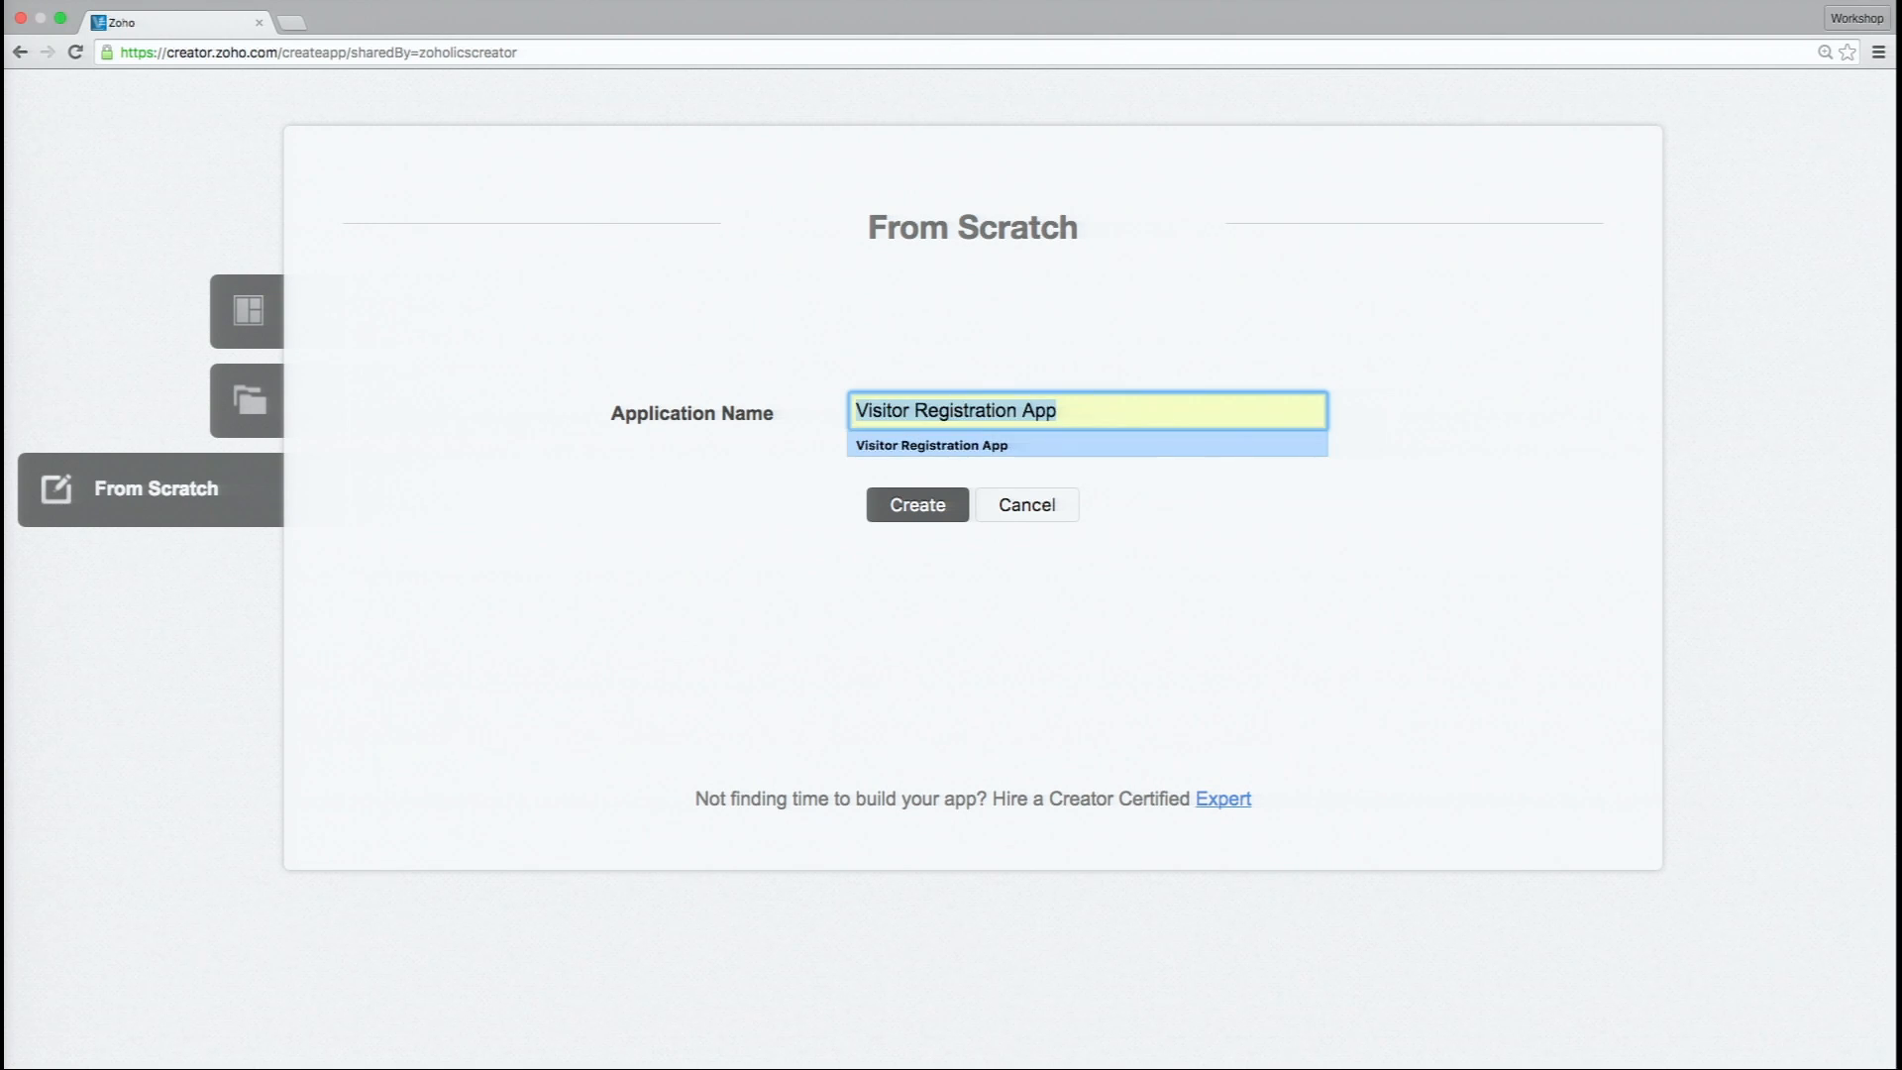
{"action": "left_click", "coordinate": [949, 447]}
{"action": "left_click", "coordinate": [929, 507]}
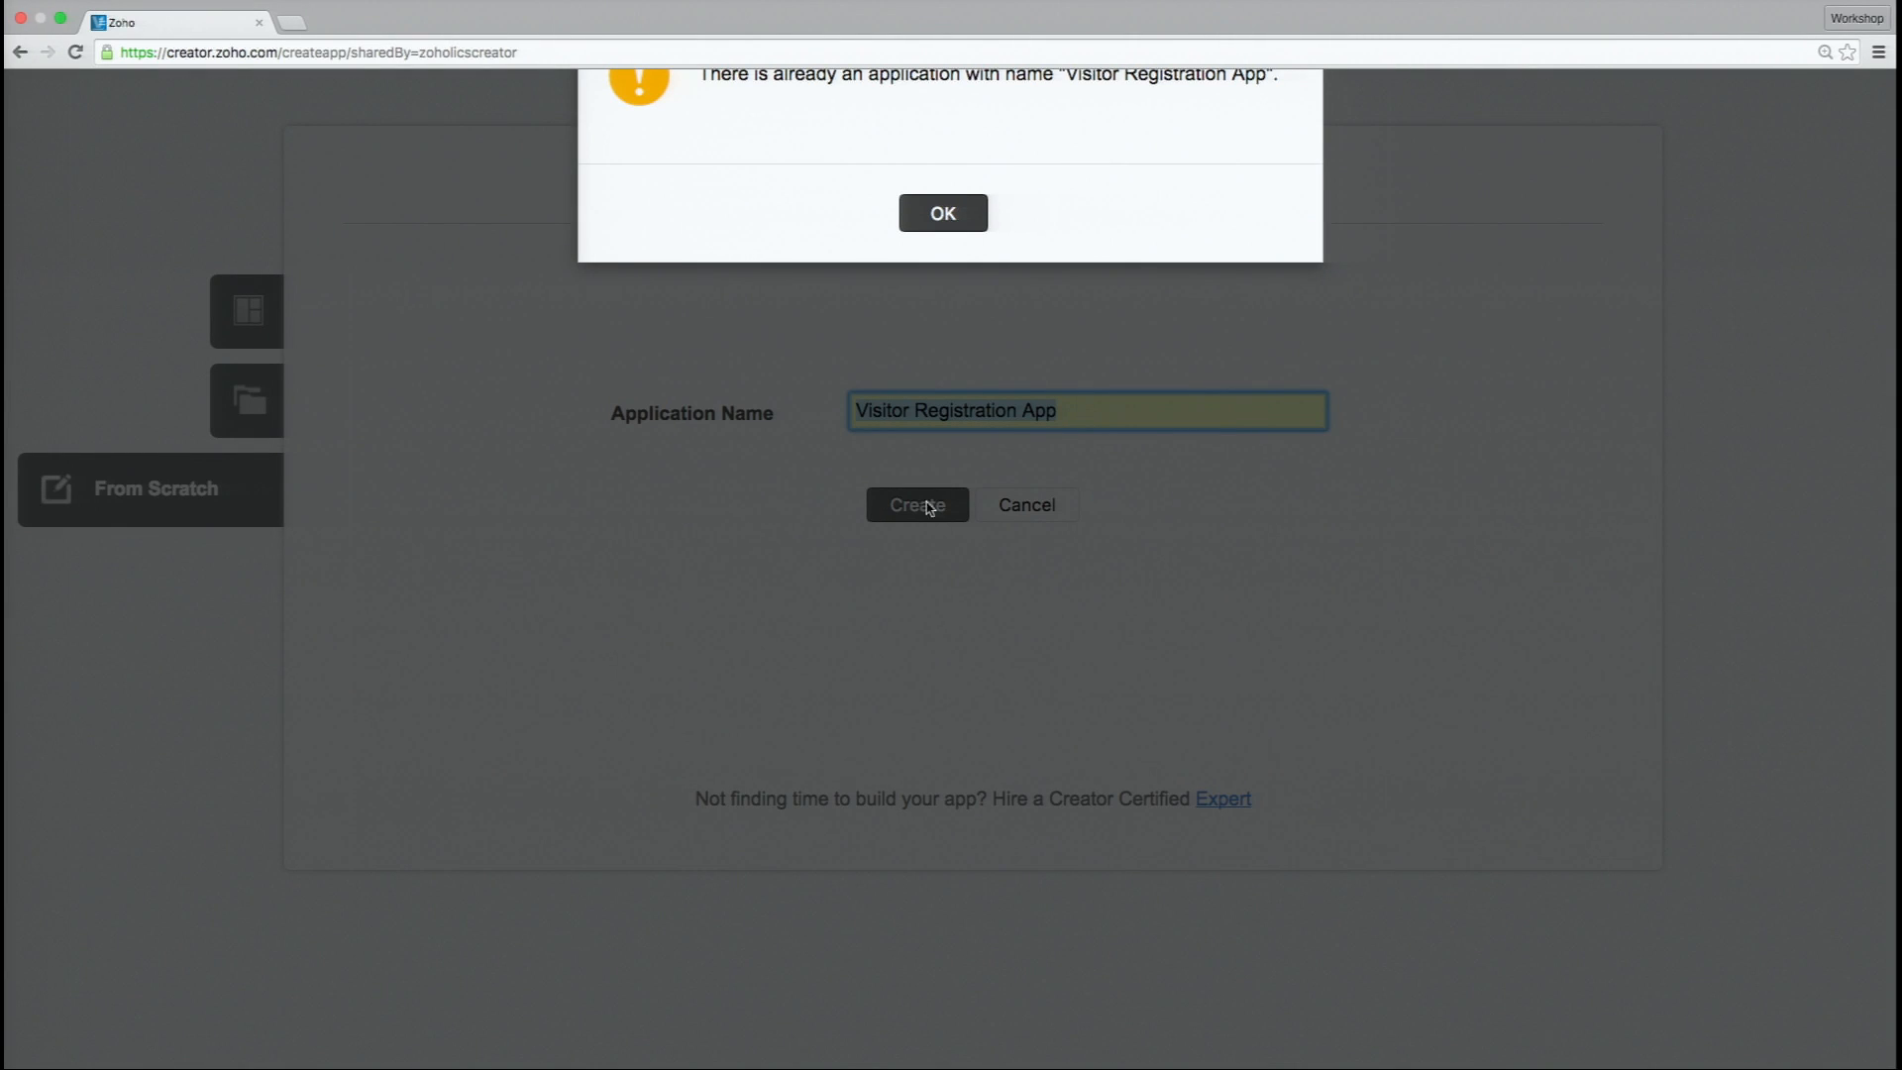
{"action": "left_click", "coordinate": [948, 224]}
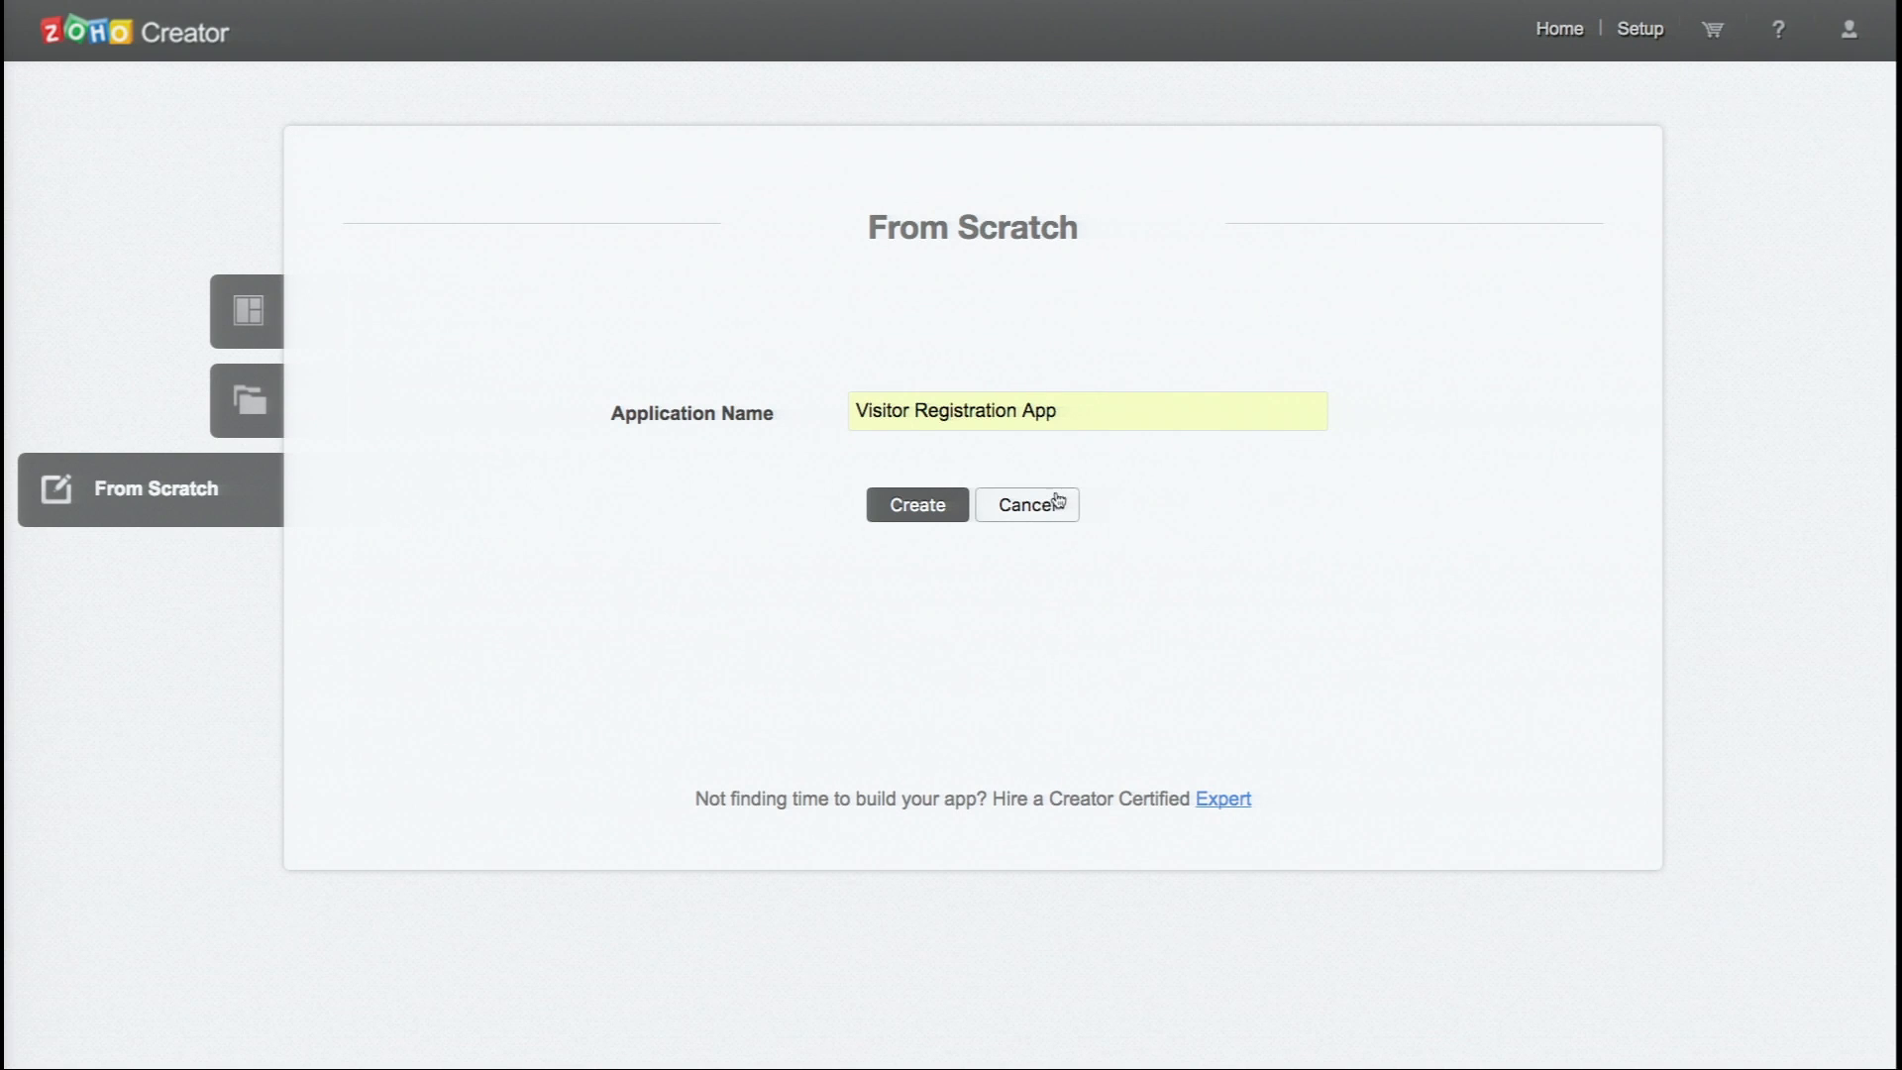
- Change the name to 'Visitor Registration Application' and create the app with an Untitled Form
{"action": "left_click", "coordinate": [1061, 415]}
{"action": "type", "text": "liato"}
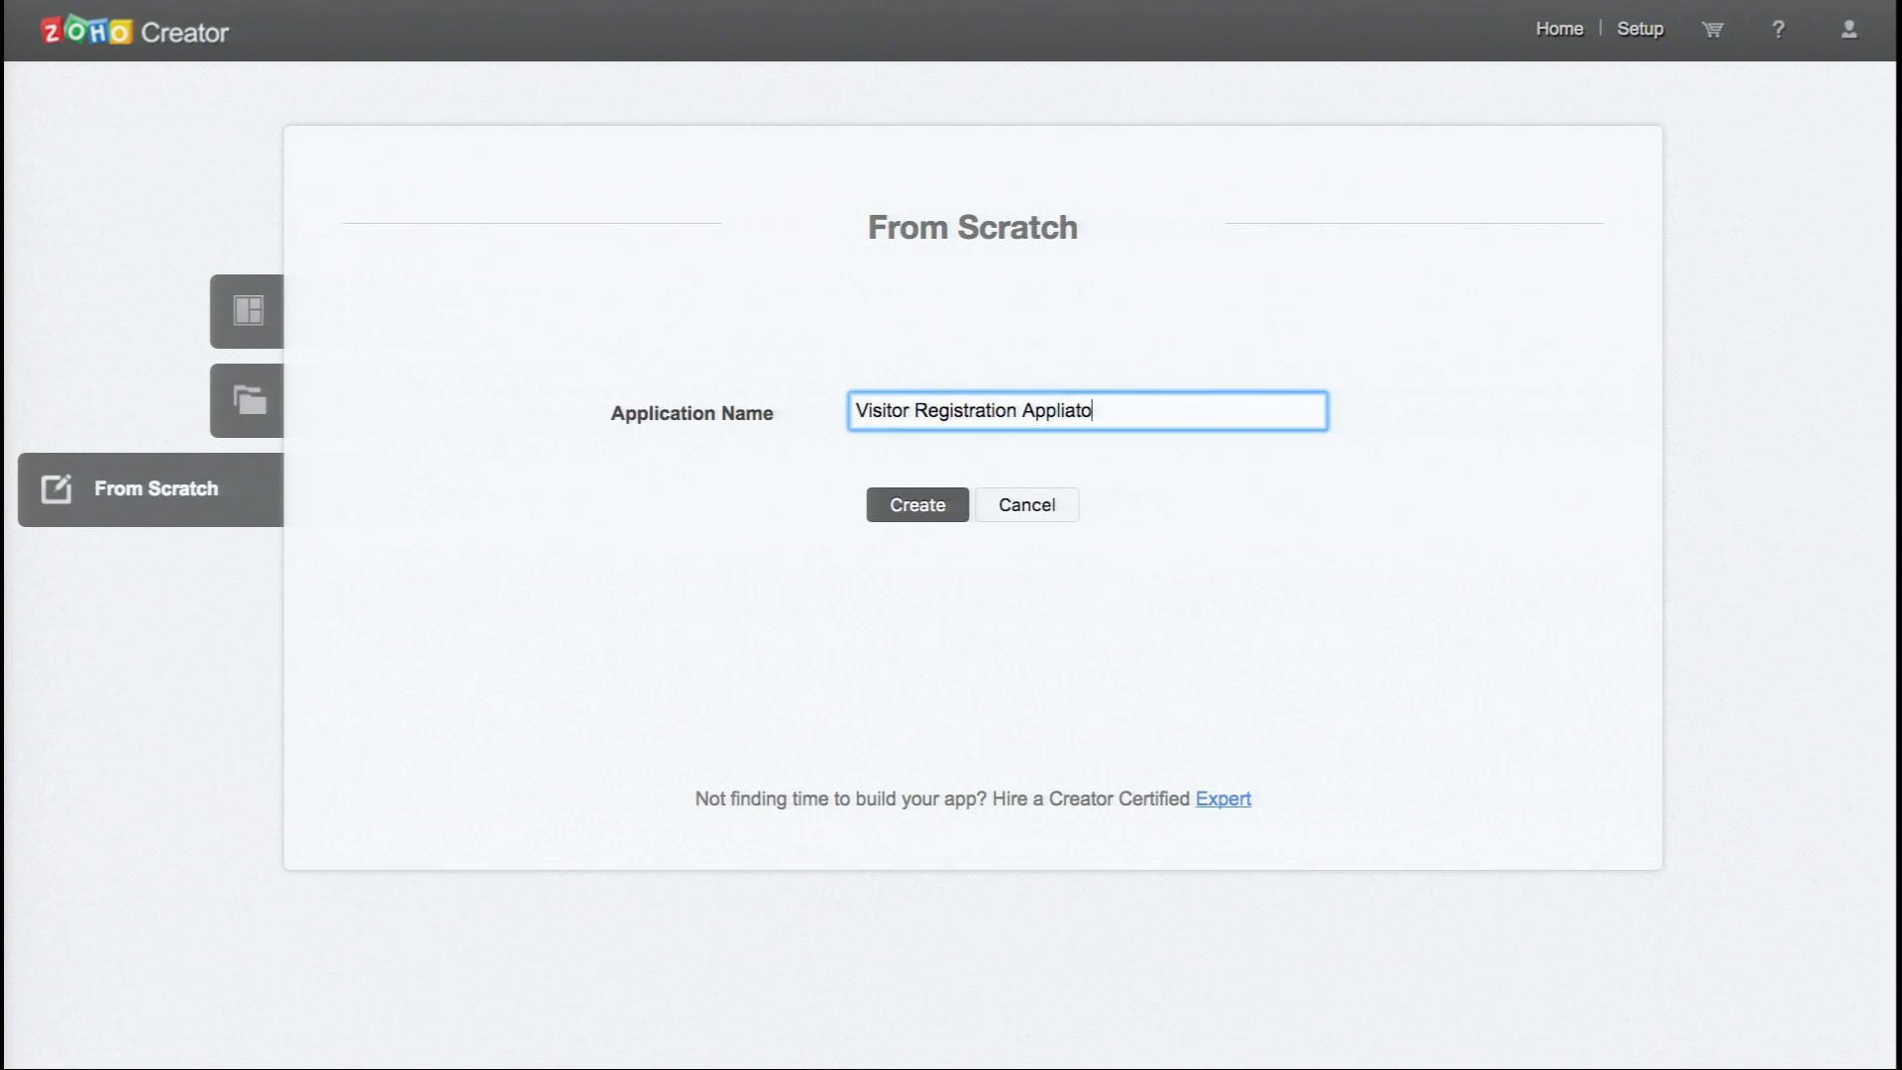
{"action": "key", "text": "BackSpace"}
{"action": "type", "text": "ion"}
{"action": "left_click", "coordinate": [1064, 410]}
{"action": "type", "text": "cation"}
{"action": "left_click", "coordinate": [931, 507]}
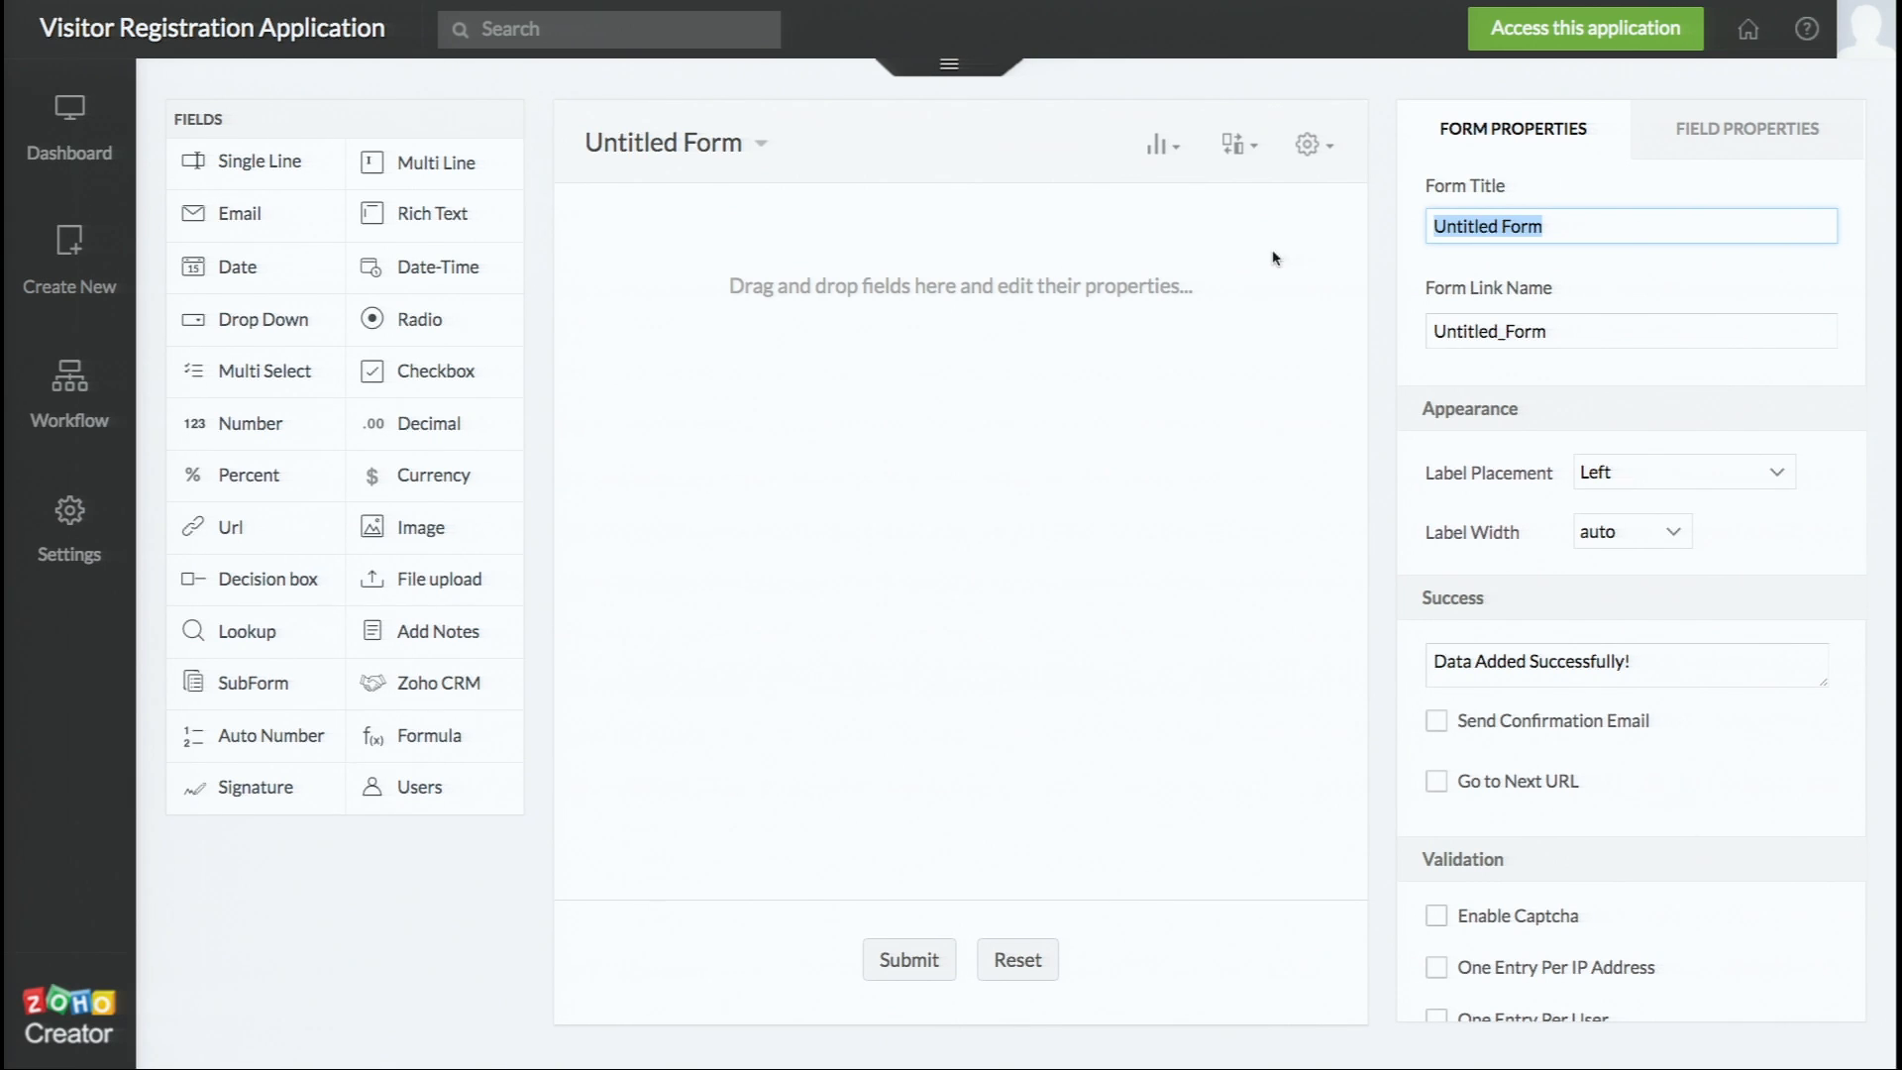
- Retitle the form 'Visitor Sign-In' so its link name becomes Visitor_Sign_In
{"action": "left_click", "coordinate": [1540, 226]}
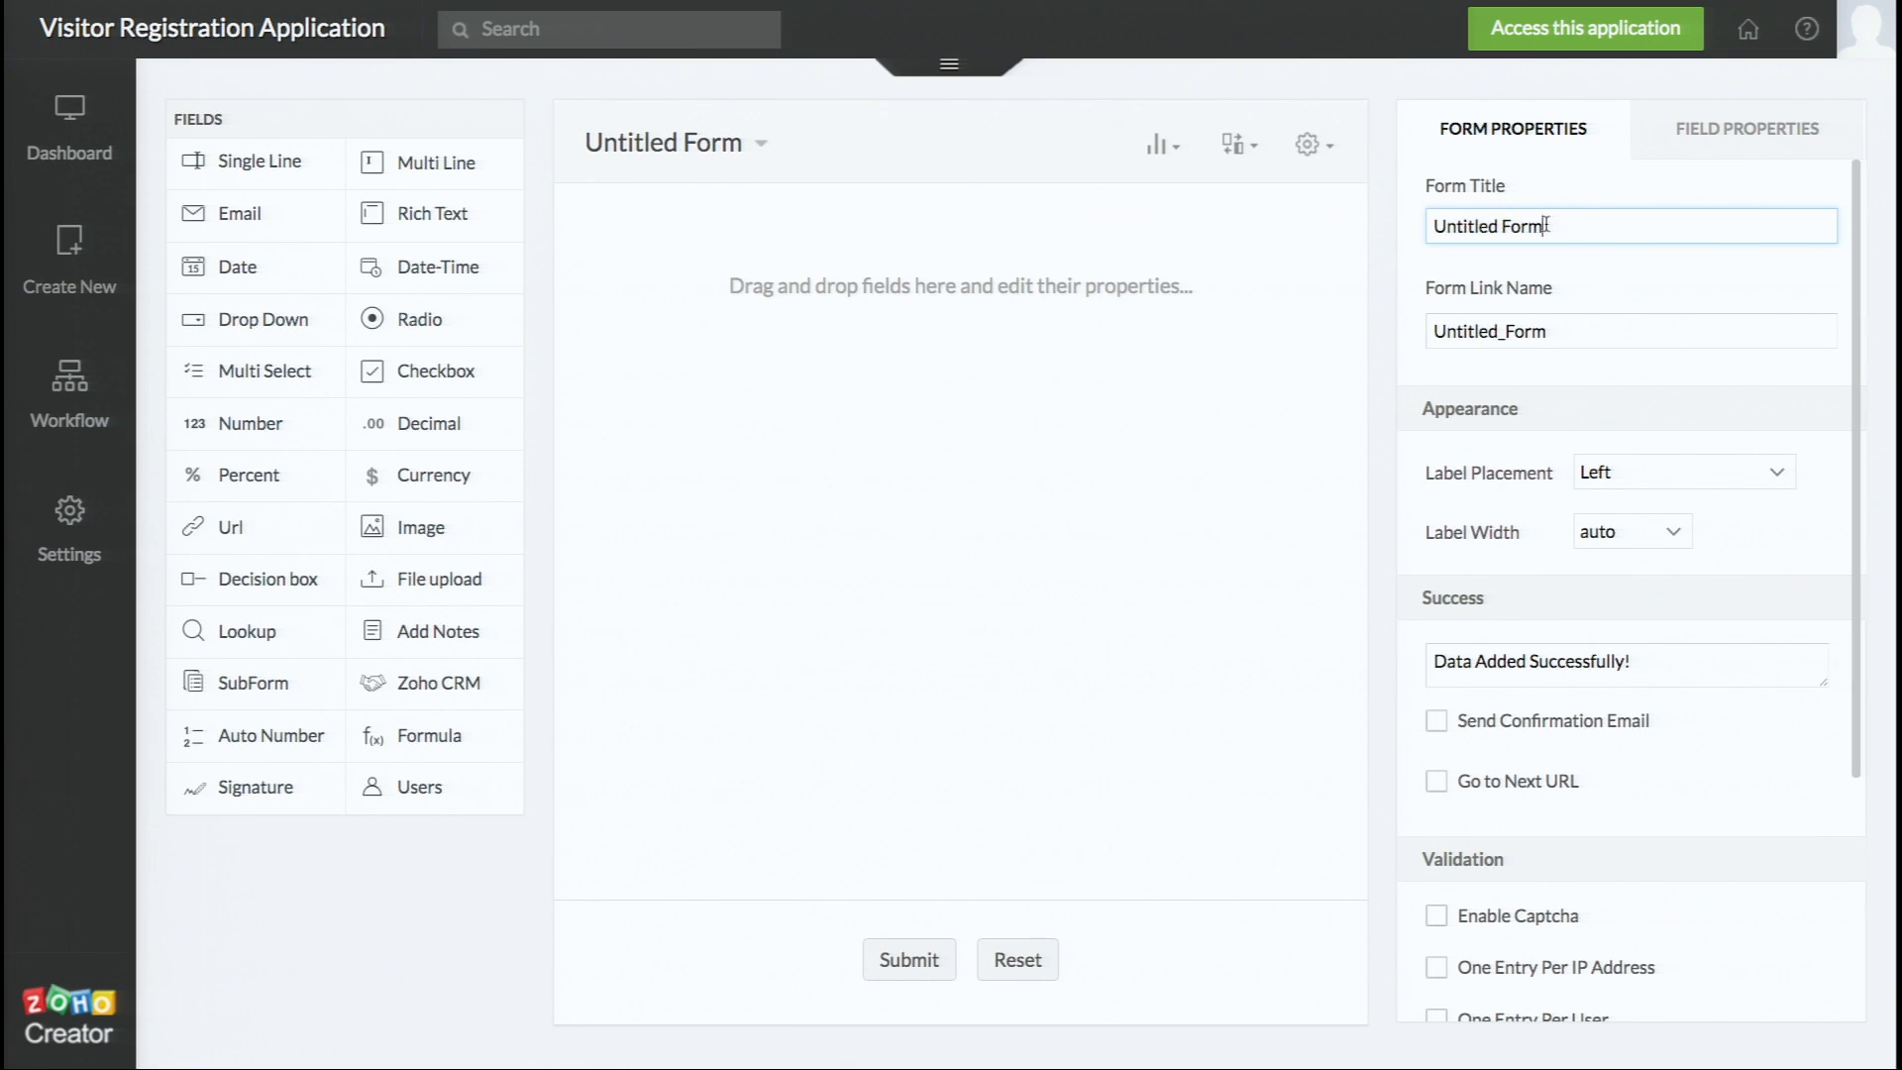
{"action": "left_click_drag", "start_coordinate": [1540, 226], "coordinate": [1416, 233]}
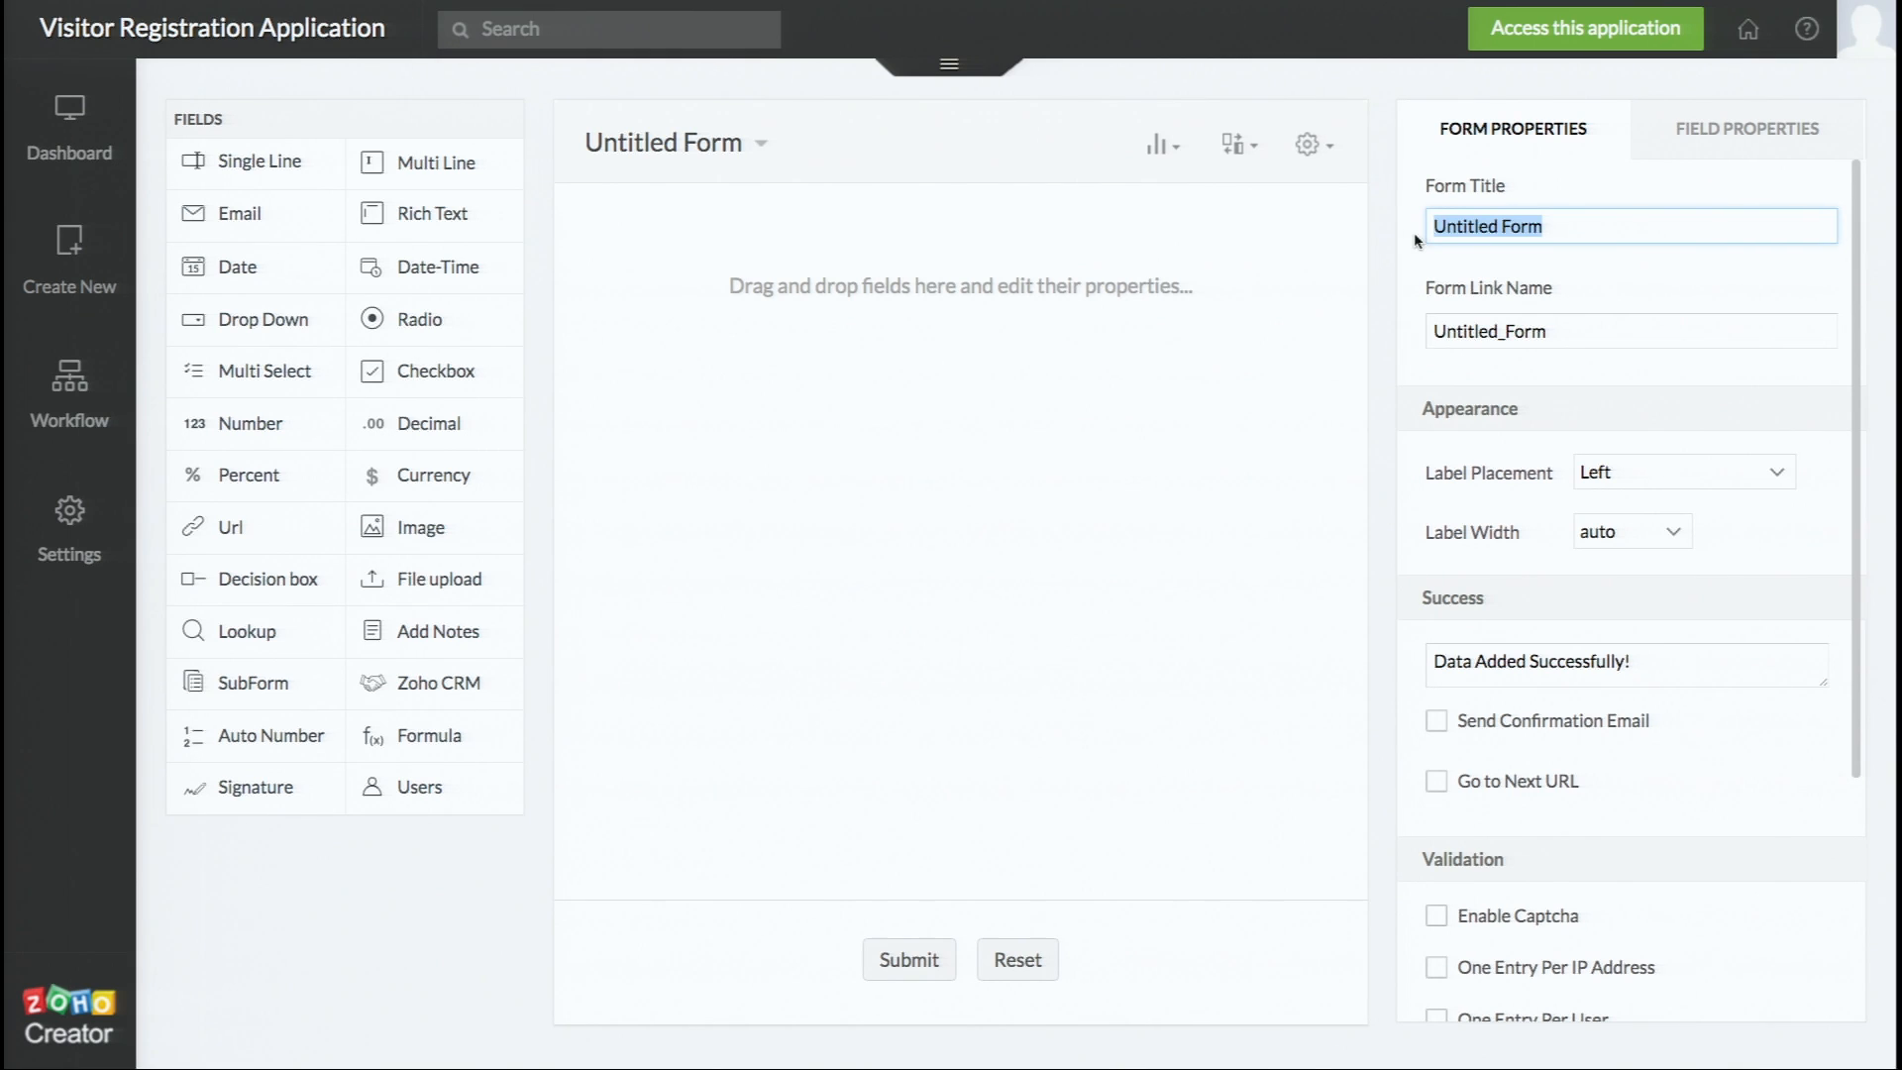
{"action": "type", "text": "Vi"}
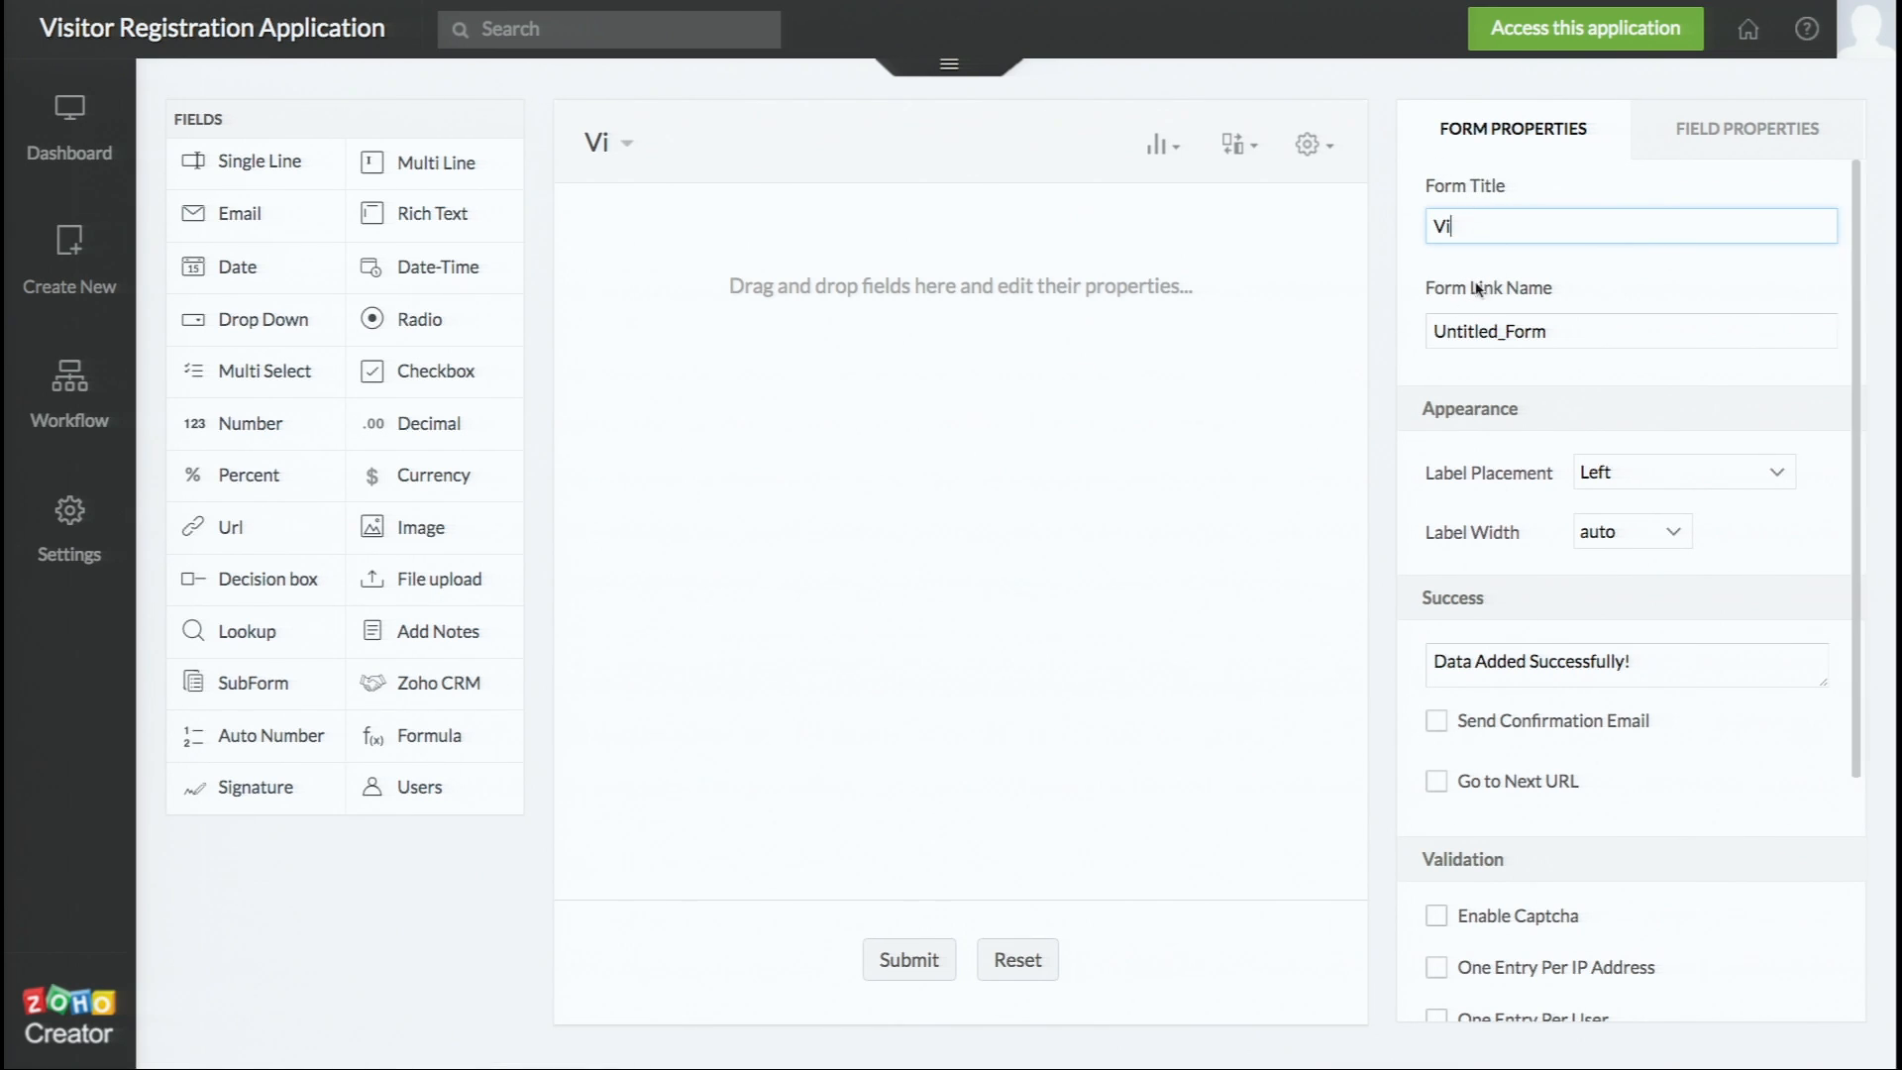
{"action": "type", "text": "sitor Sign-IN"}
{"action": "key", "text": "BackSpace"}
{"action": "type", "text": "n"}
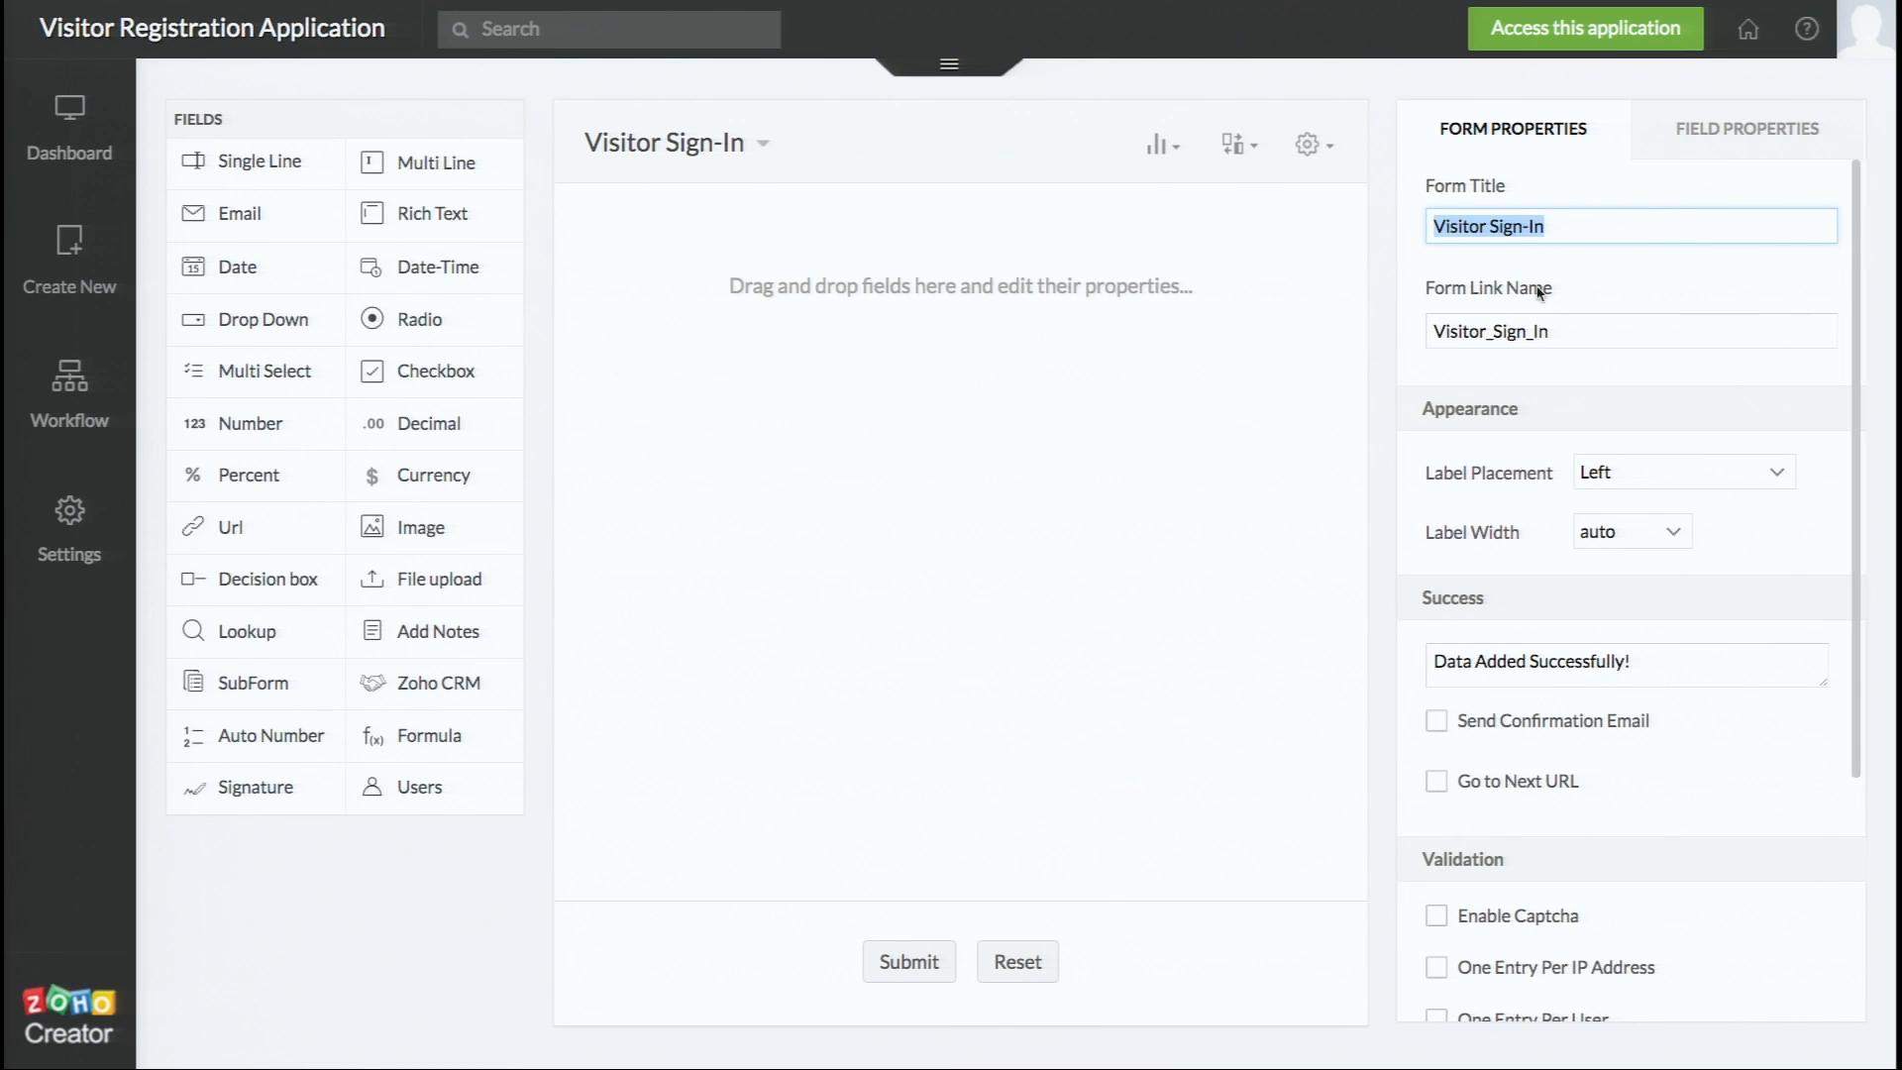
{"action": "left_click", "coordinate": [1525, 331]}
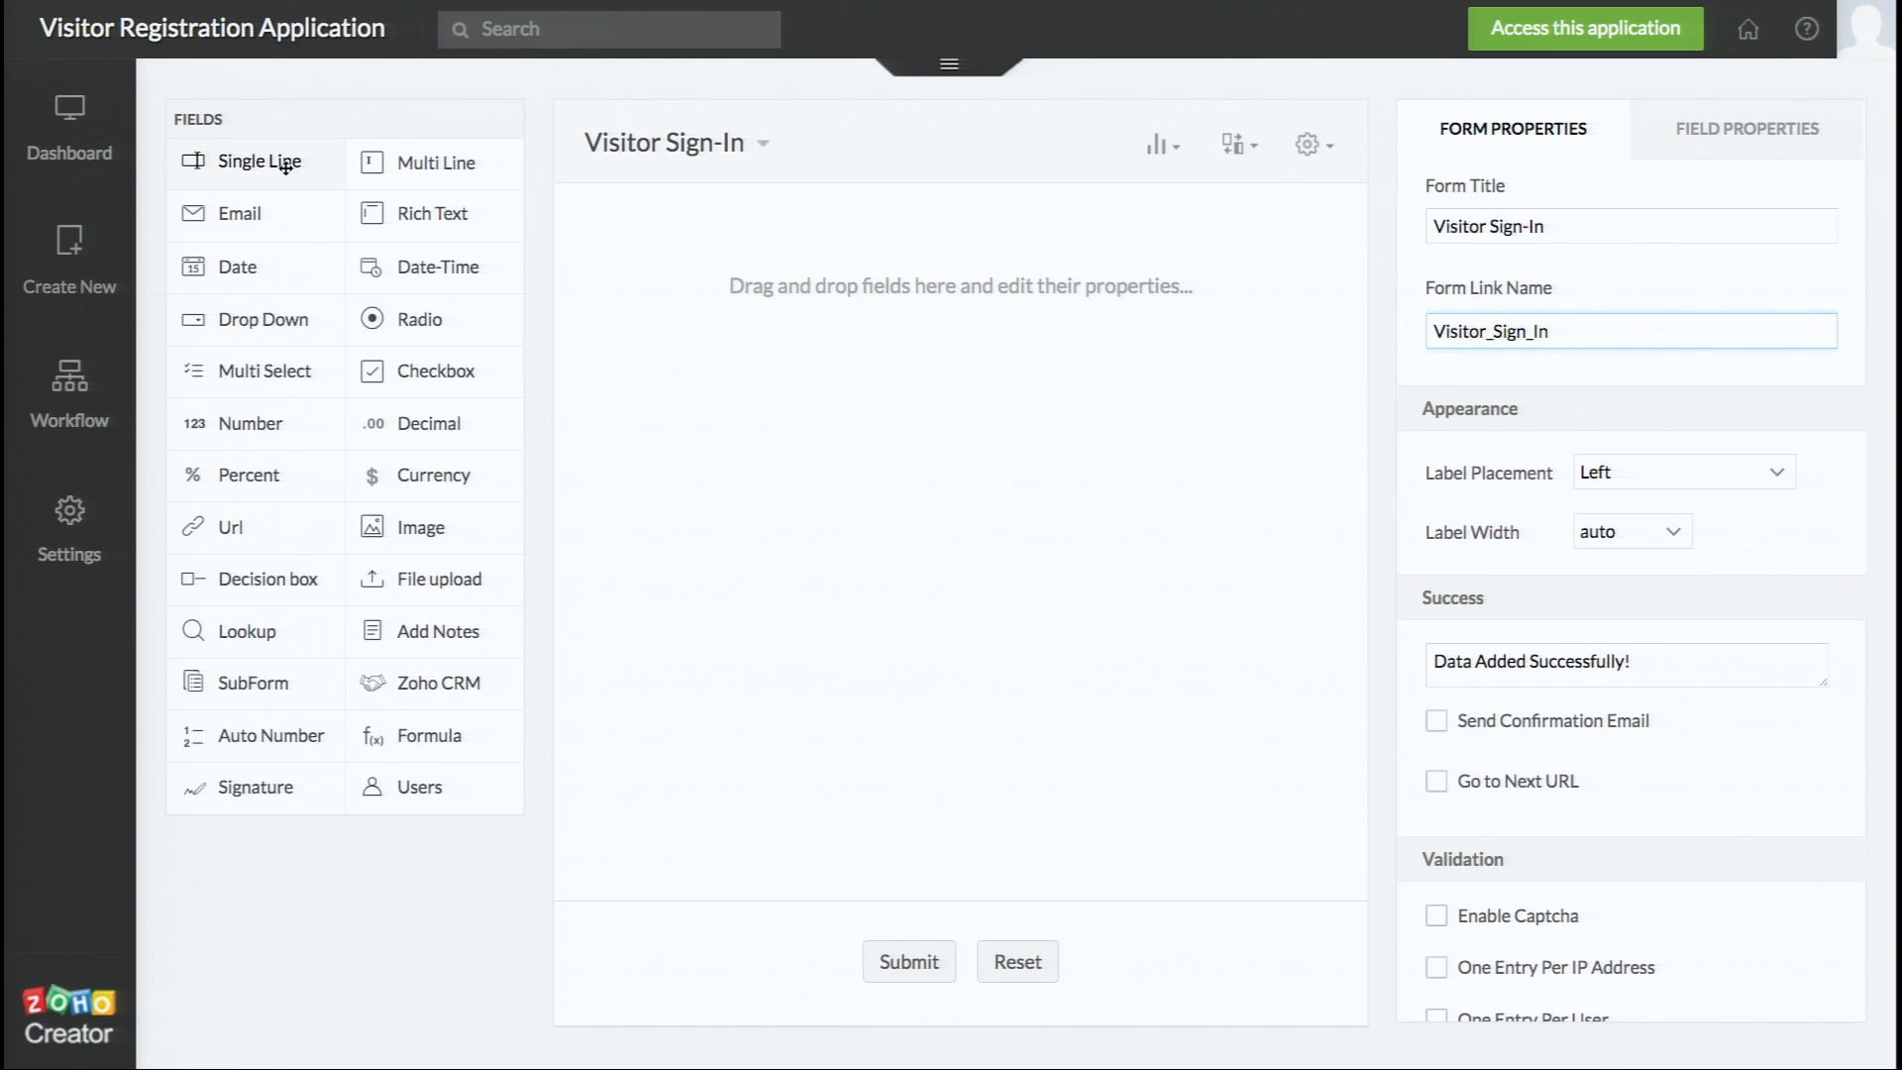
- Drop a Single Line field onto the empty form and name it 'Name'
{"action": "left_click_drag", "start_coordinate": [285, 166], "coordinate": [677, 318]}
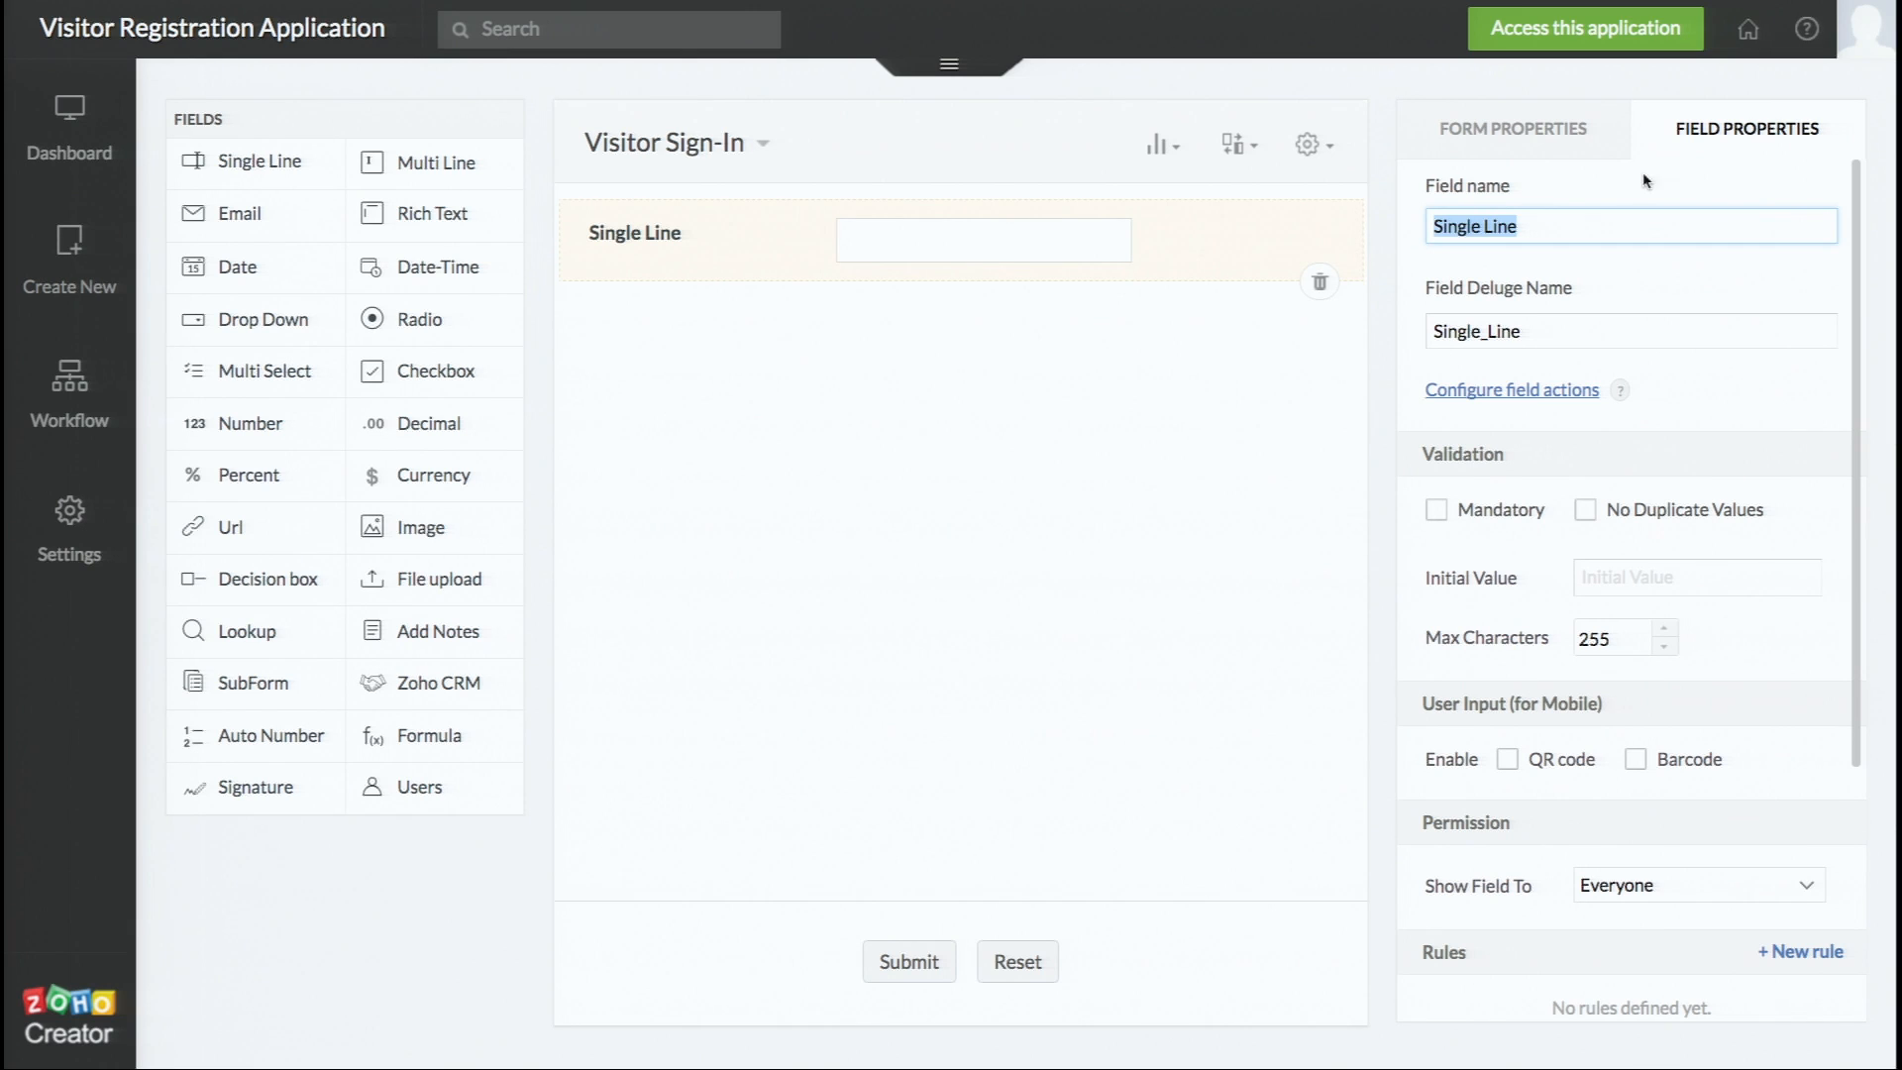
{"action": "left_click", "coordinate": [1541, 226]}
{"action": "left_click_drag", "start_coordinate": [1541, 225], "coordinate": [1403, 226]}
{"action": "type", "text": "Name"}
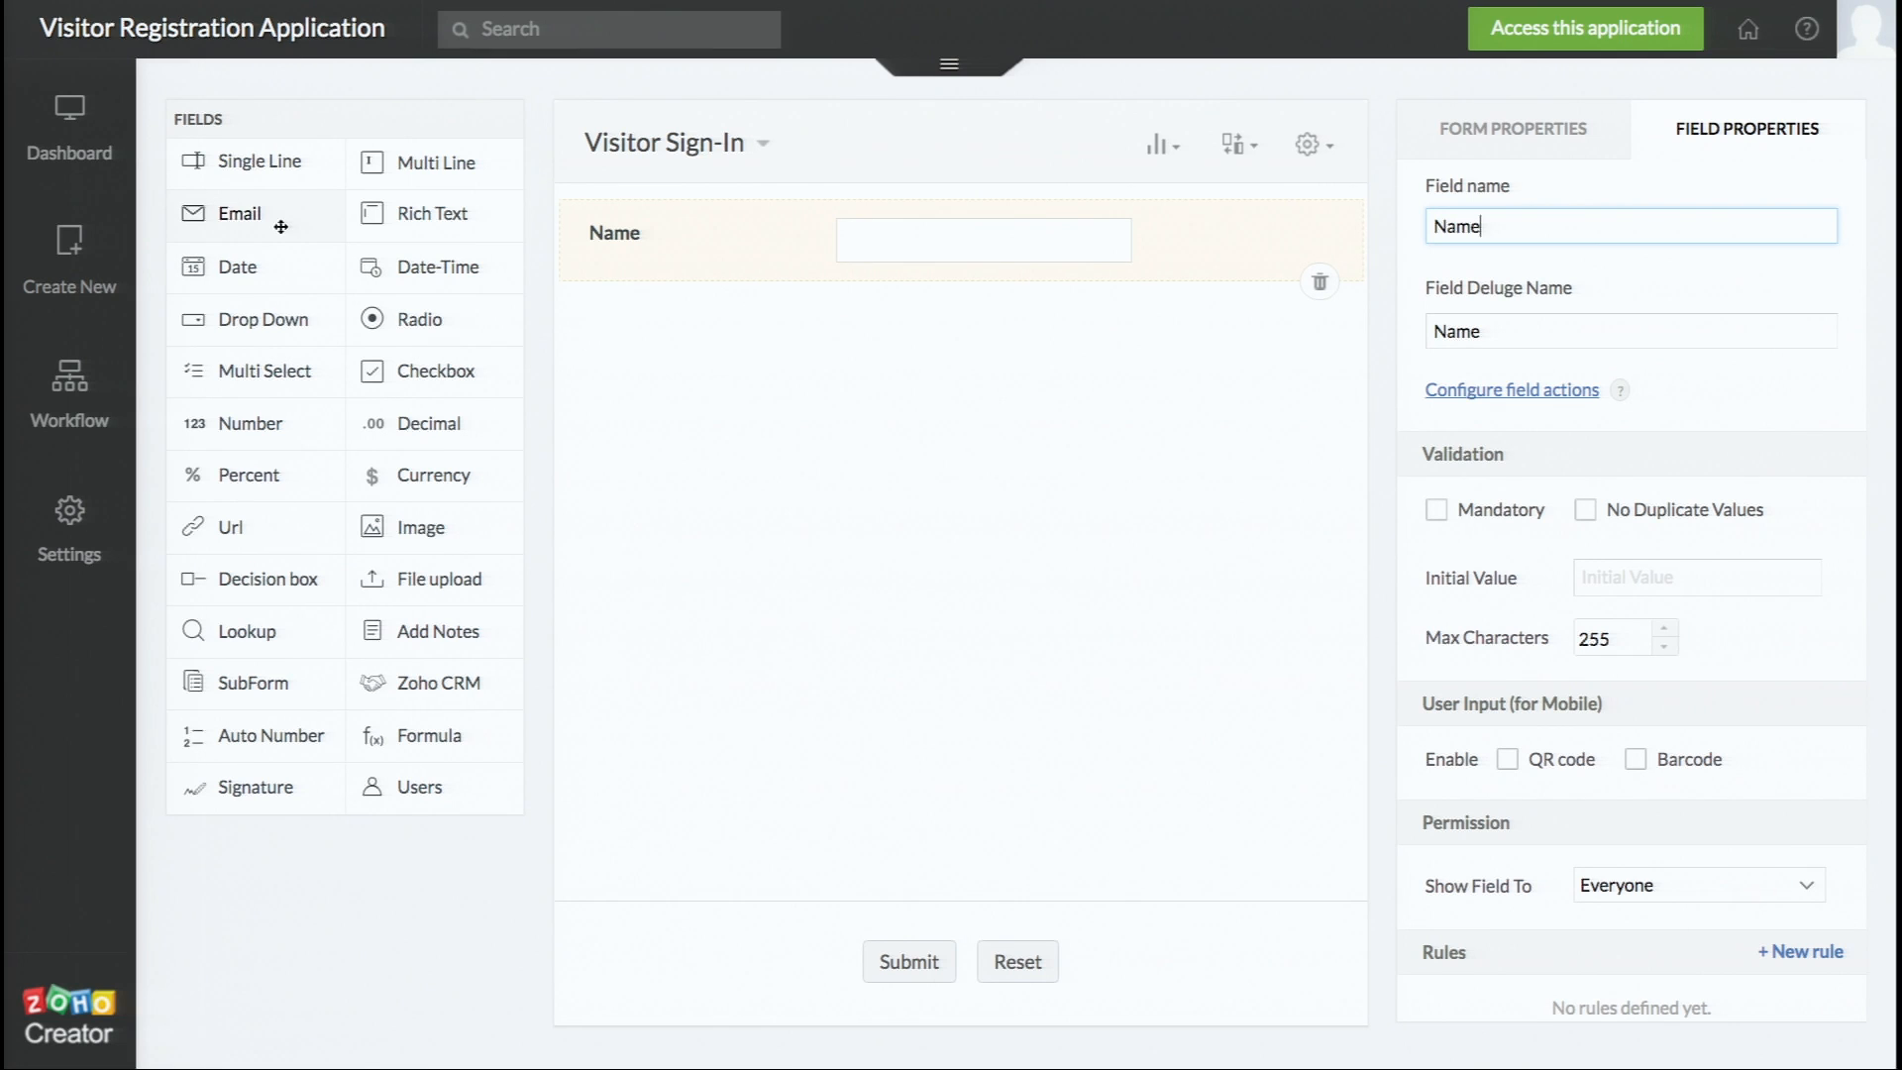
- Add an Email field and a Number field named 'Phone Number' below Name
{"action": "left_click_drag", "start_coordinate": [281, 227], "coordinate": [656, 350]}
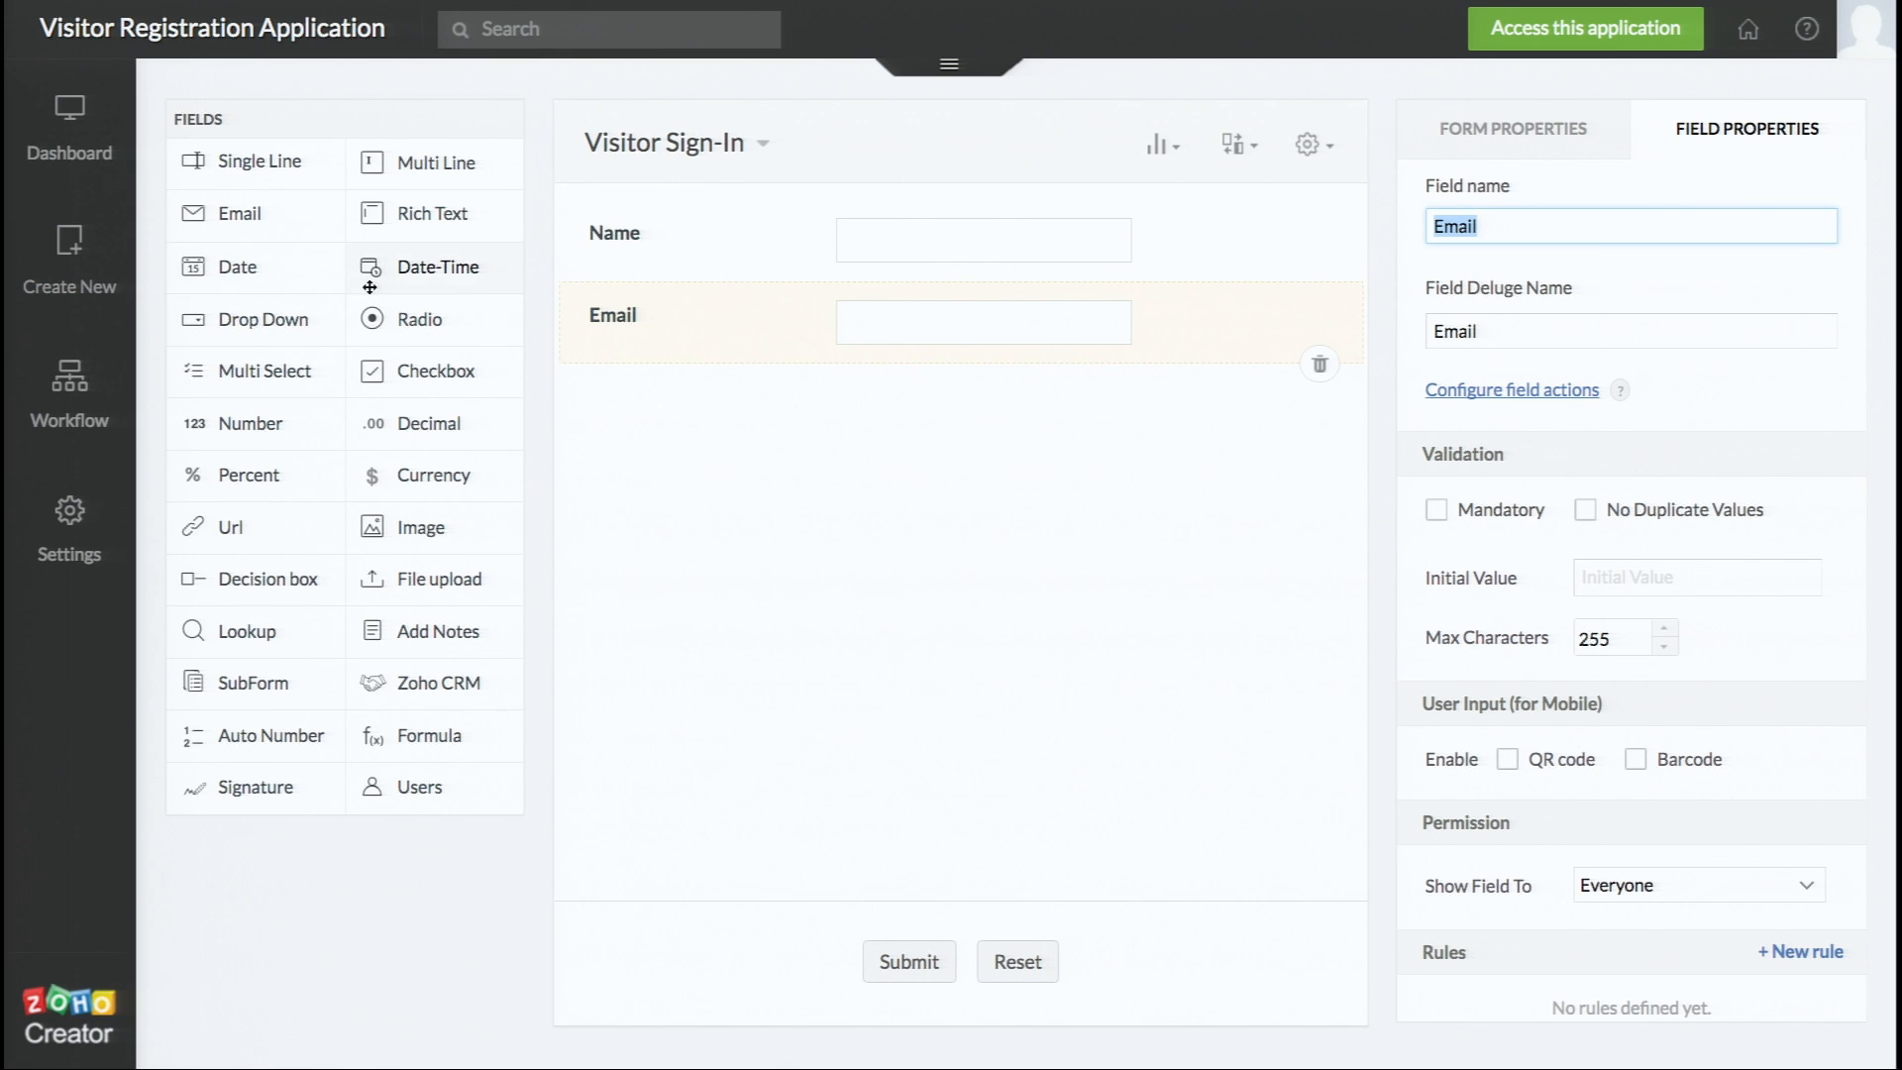
{"action": "left_click_drag", "start_coordinate": [276, 416], "coordinate": [777, 420]}
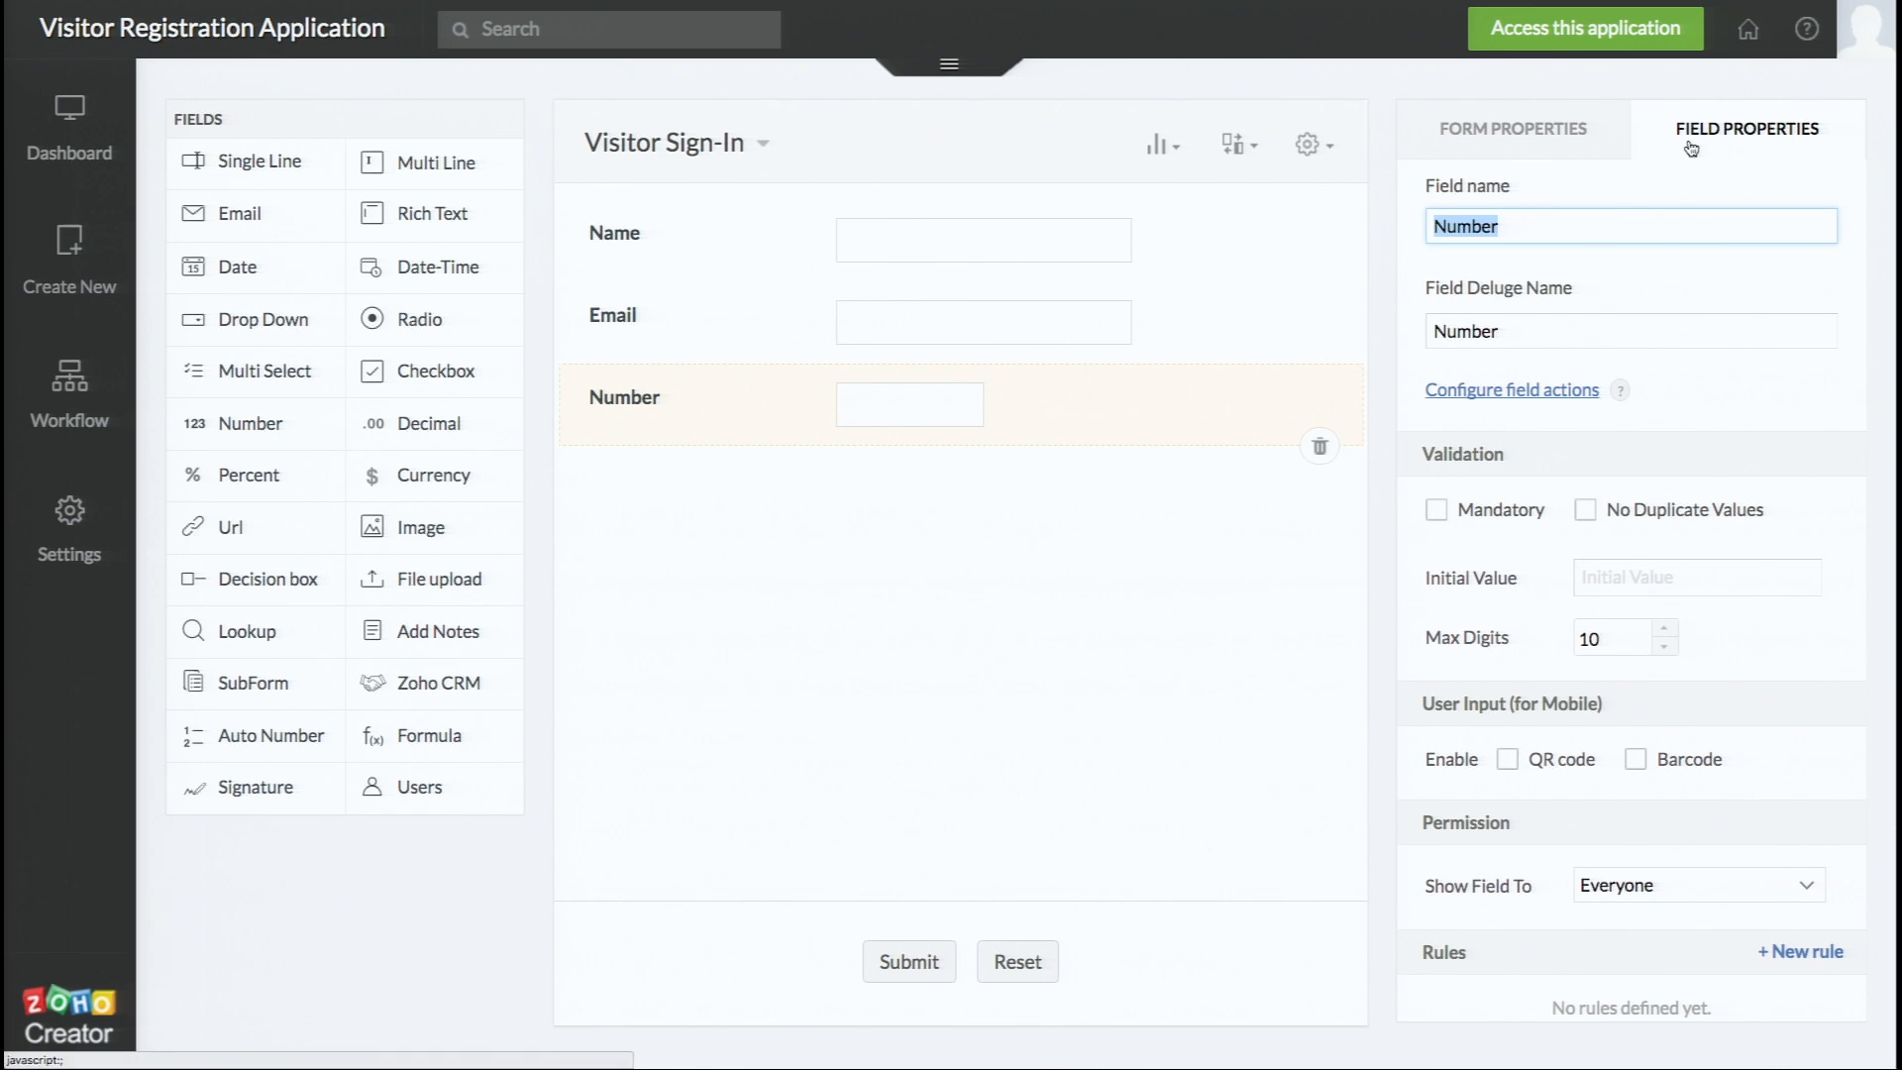
{"action": "type", "text": "Phone N"}
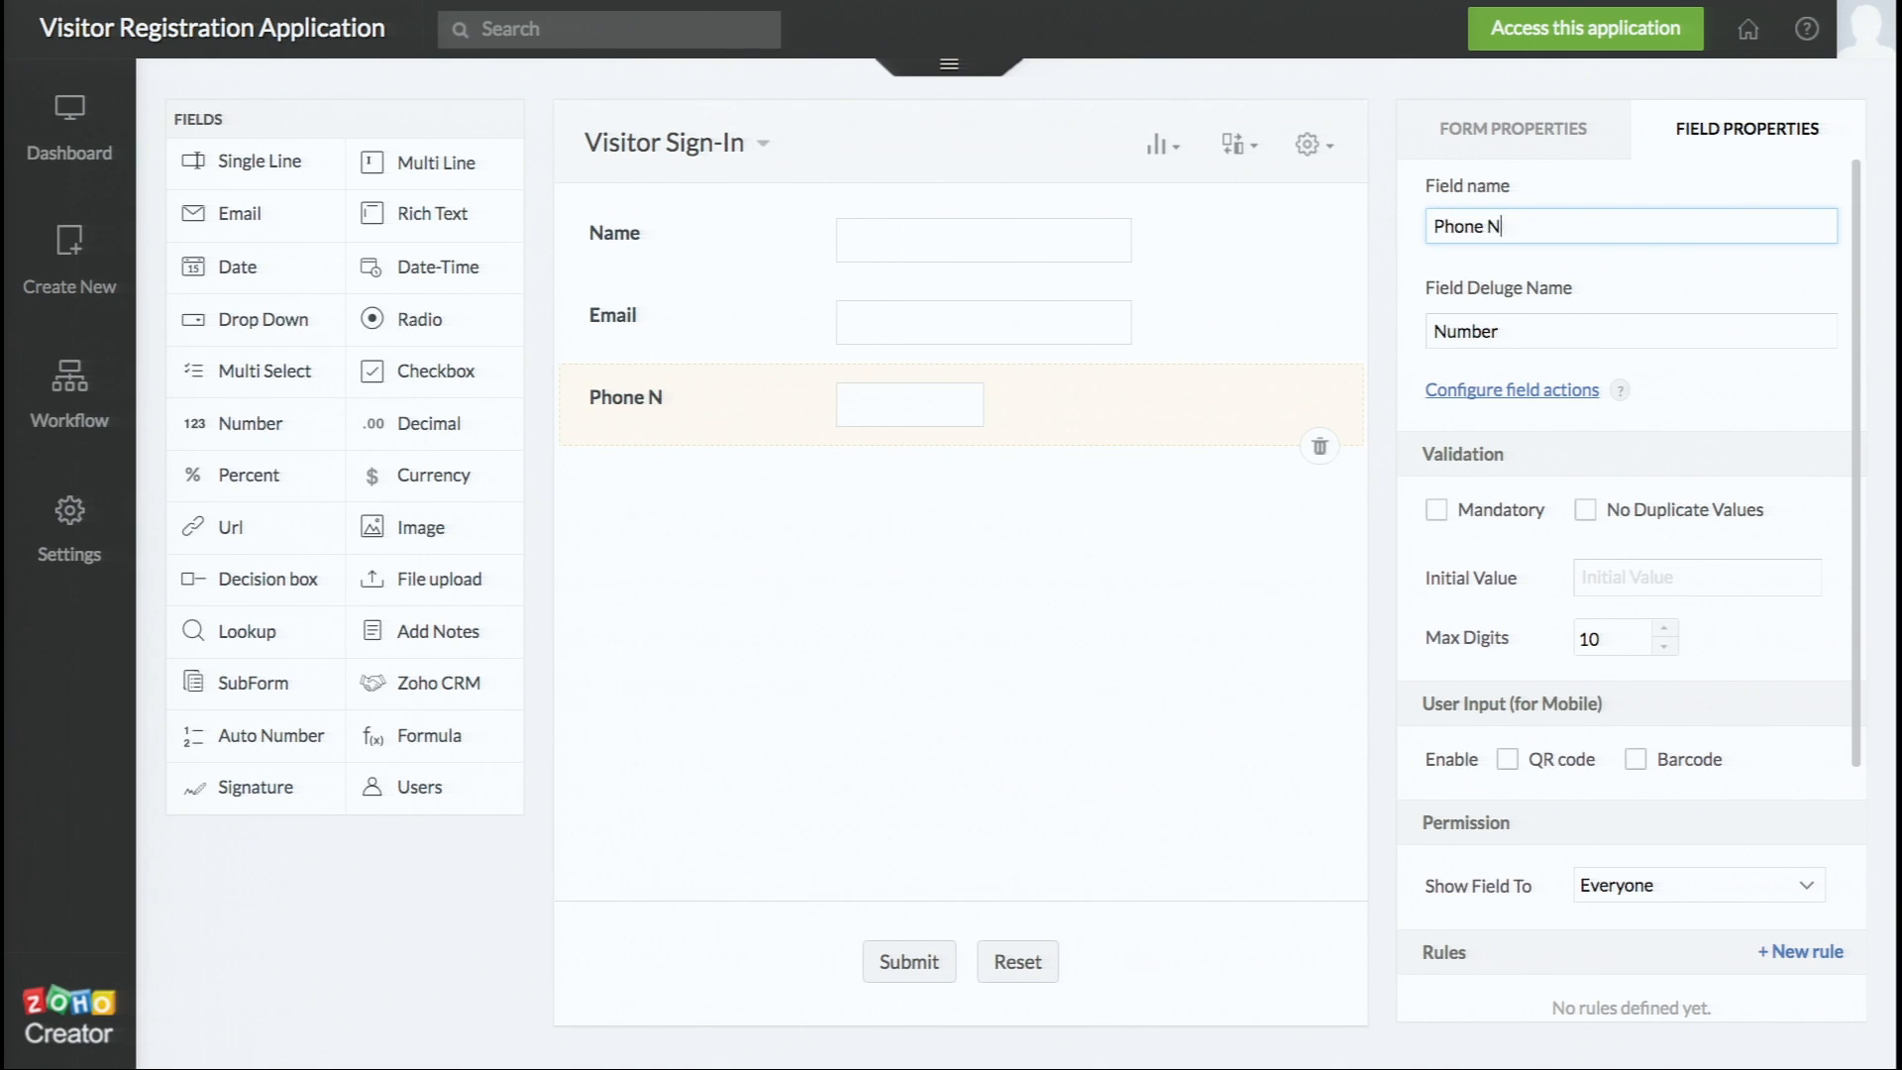
{"action": "type", "text": "umber"}
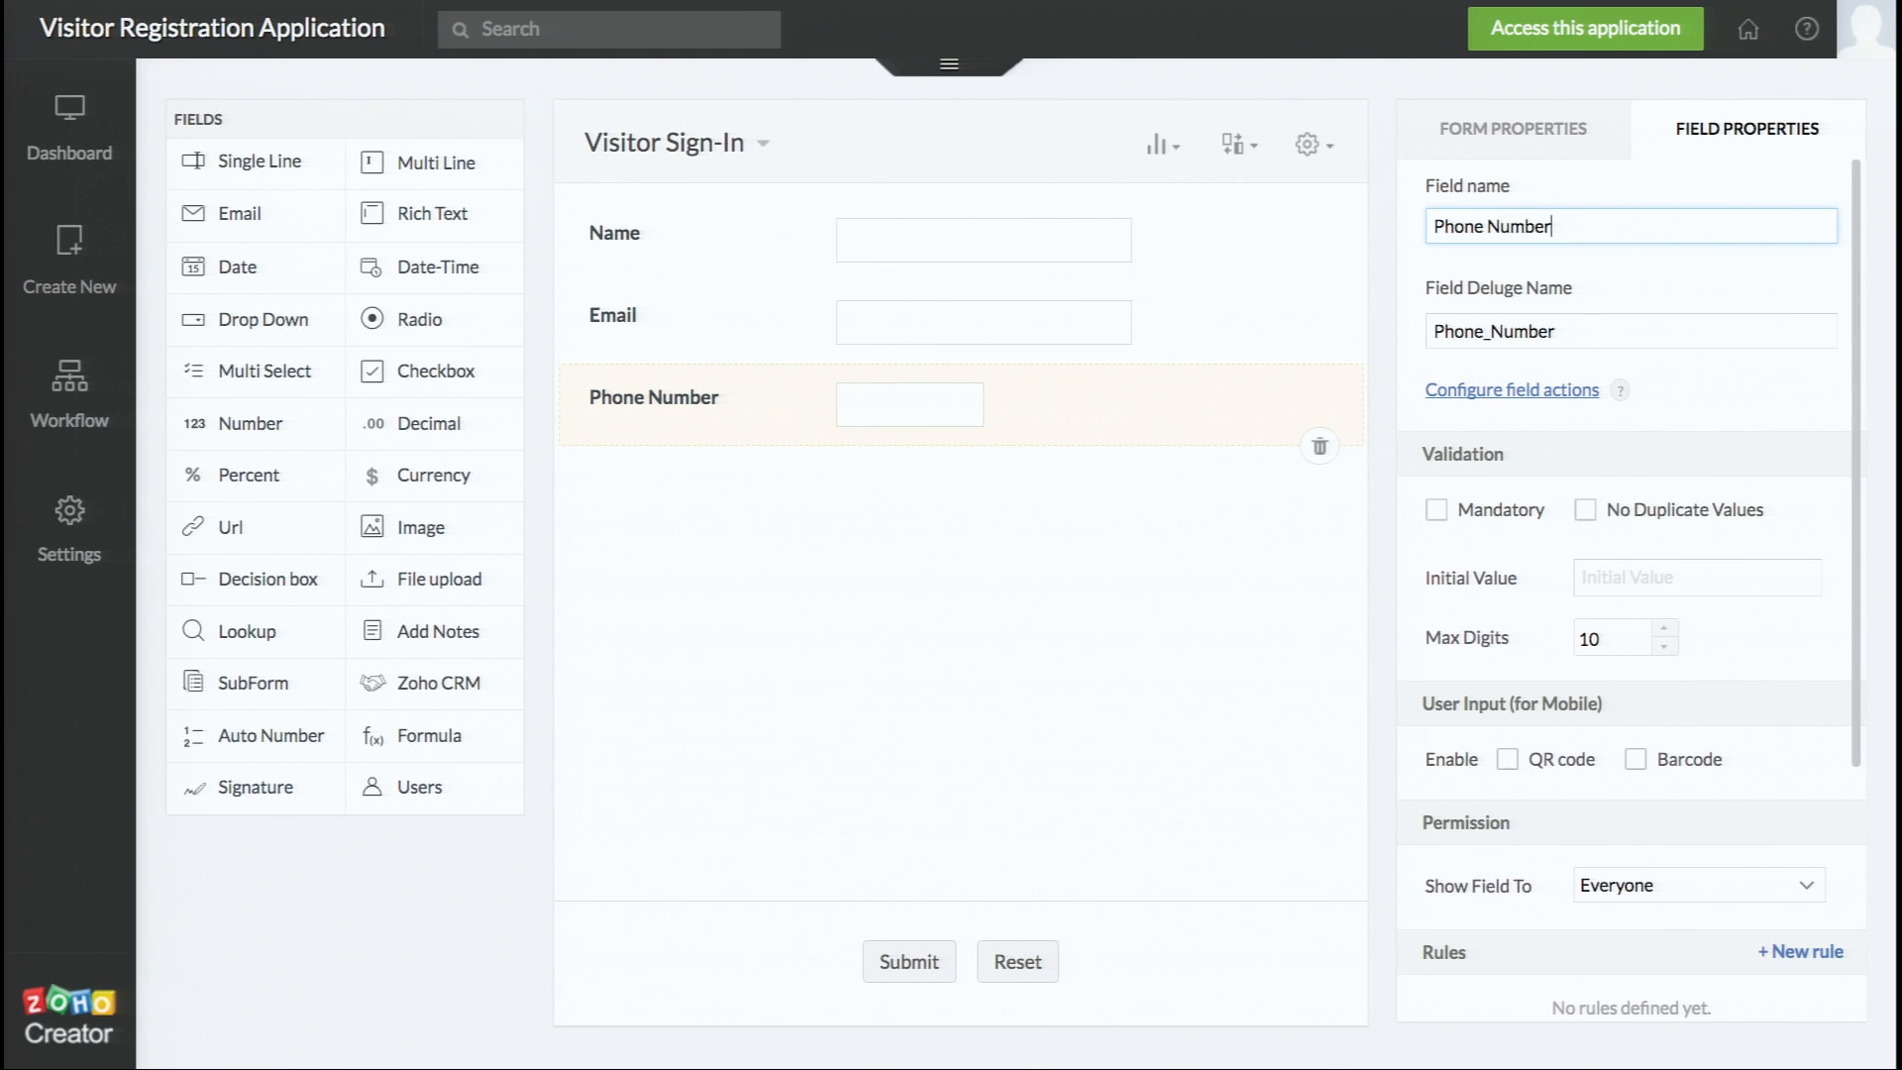
{"action": "left_click", "coordinate": [834, 570]}
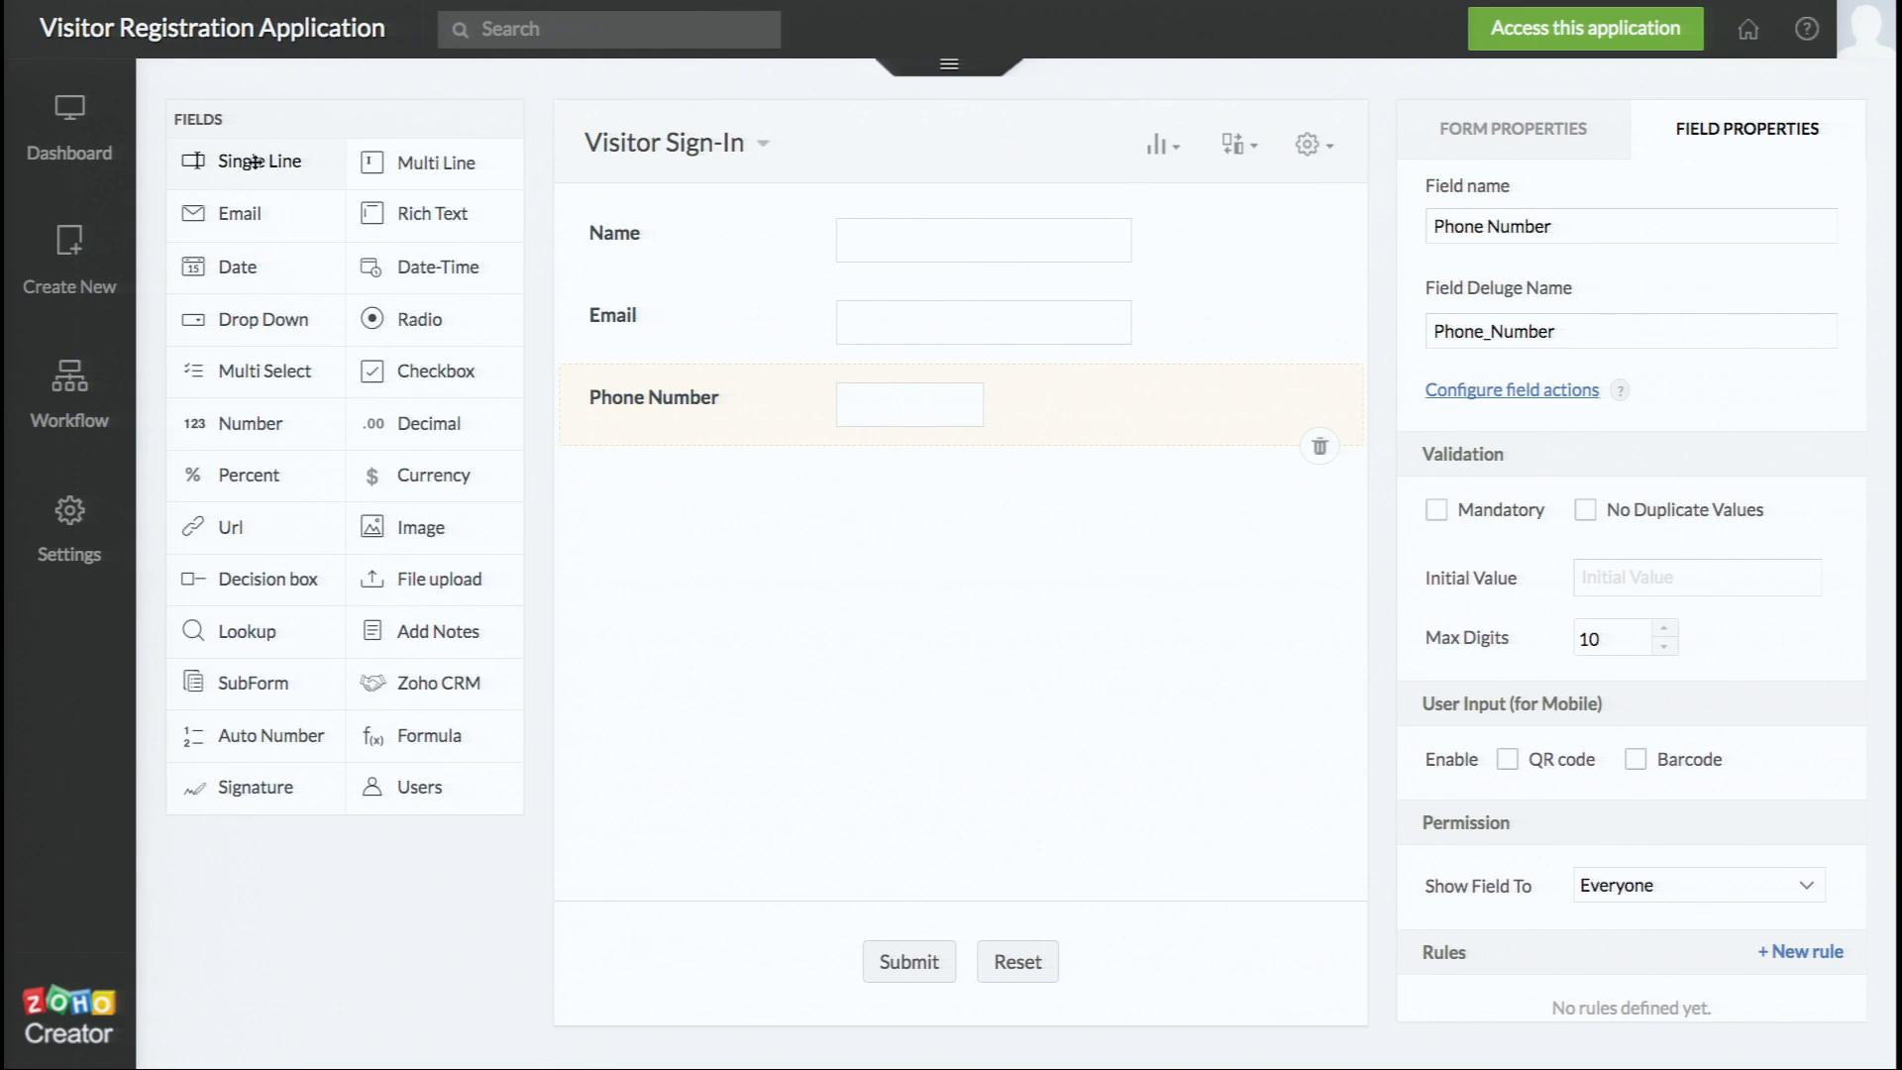
{"action": "left_click_drag", "start_coordinate": [314, 158], "coordinate": [1068, 555]}
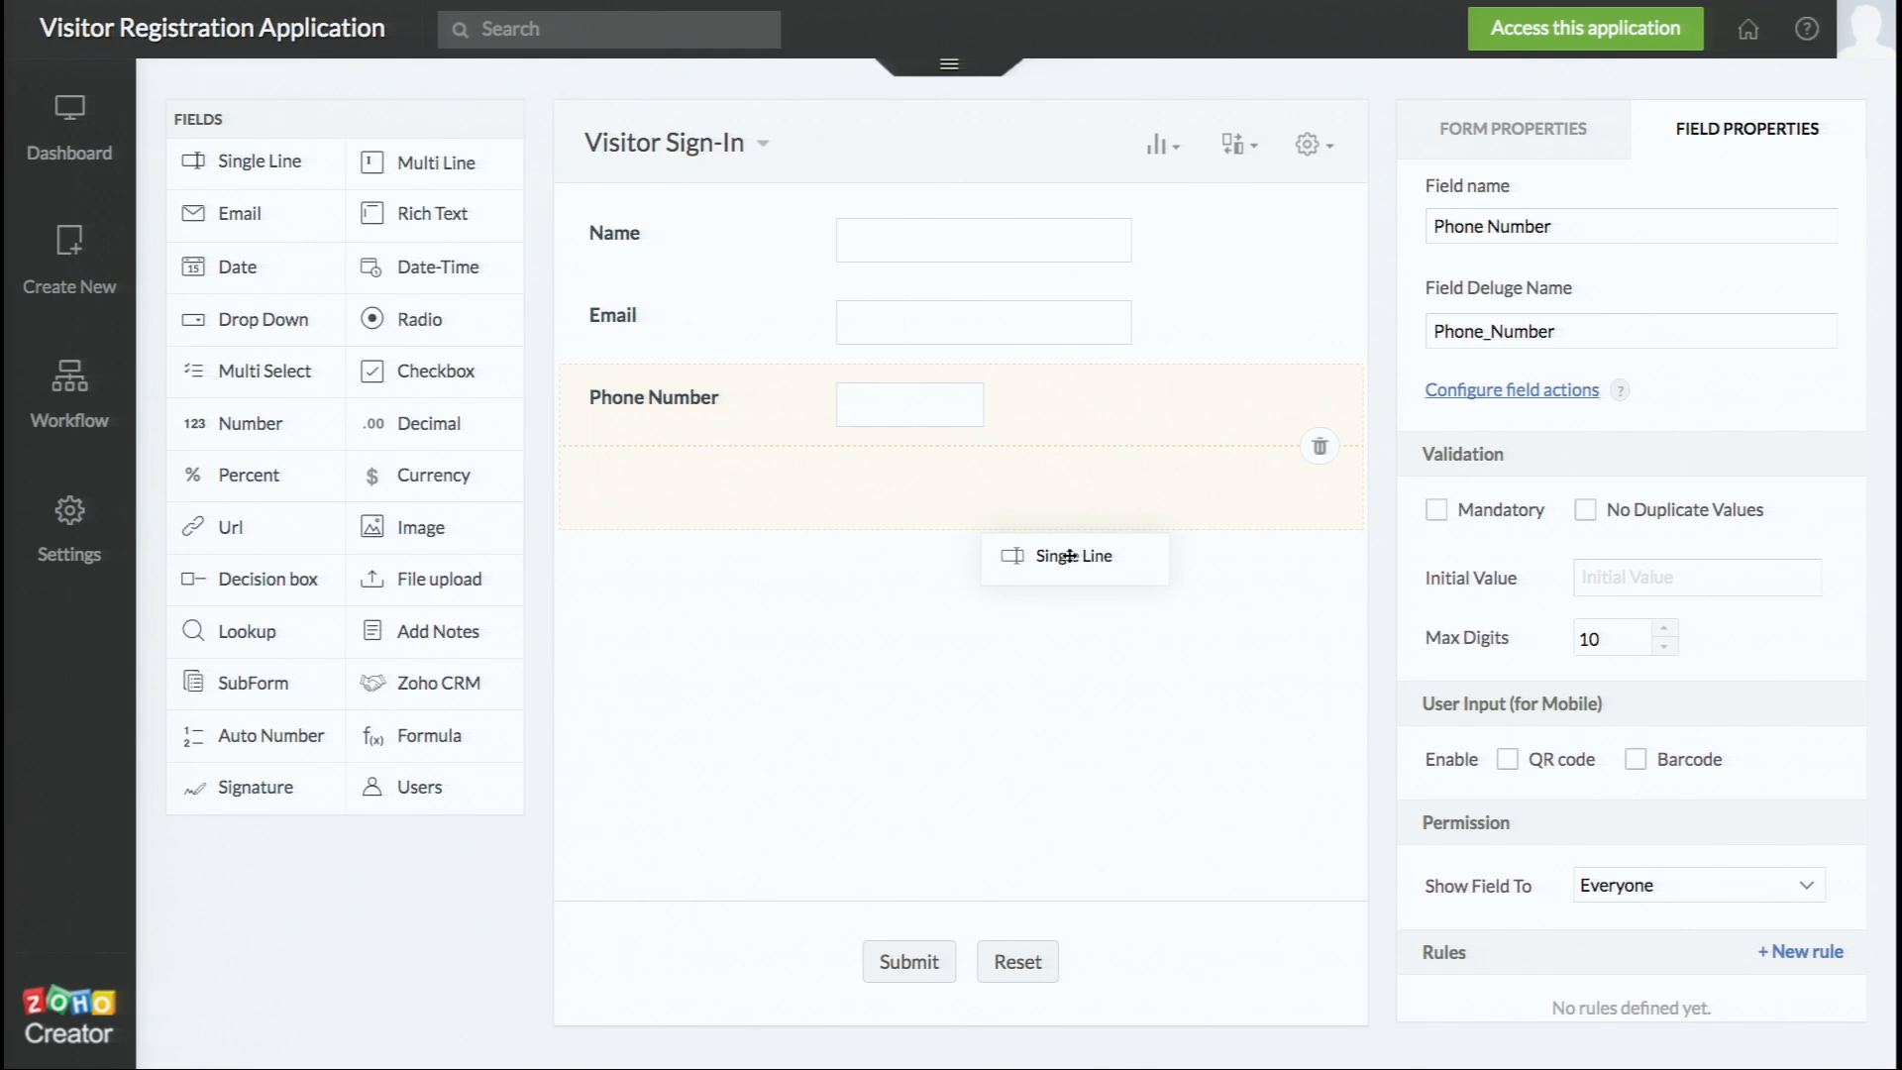
{"action": "left_click_drag", "start_coordinate": [1070, 556], "coordinate": [938, 524]}
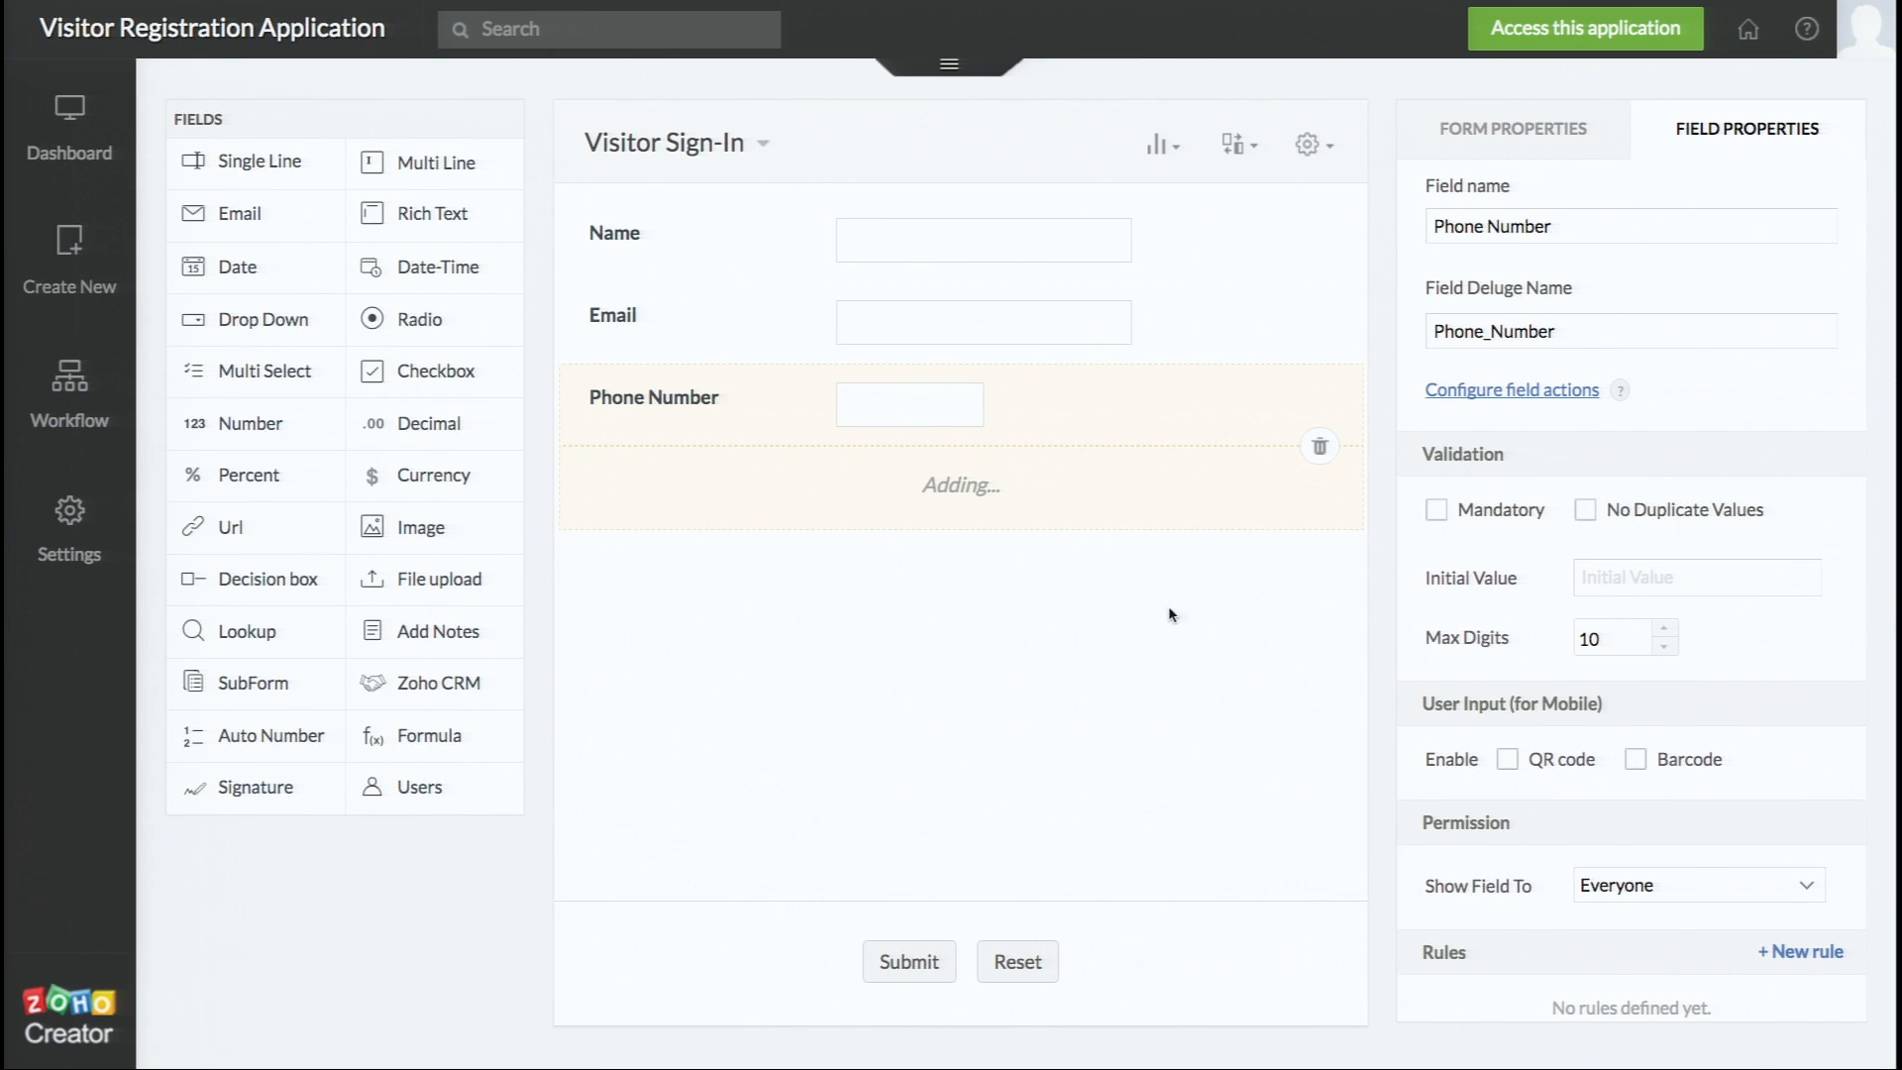
{"action": "left_click", "coordinate": [1569, 223]}
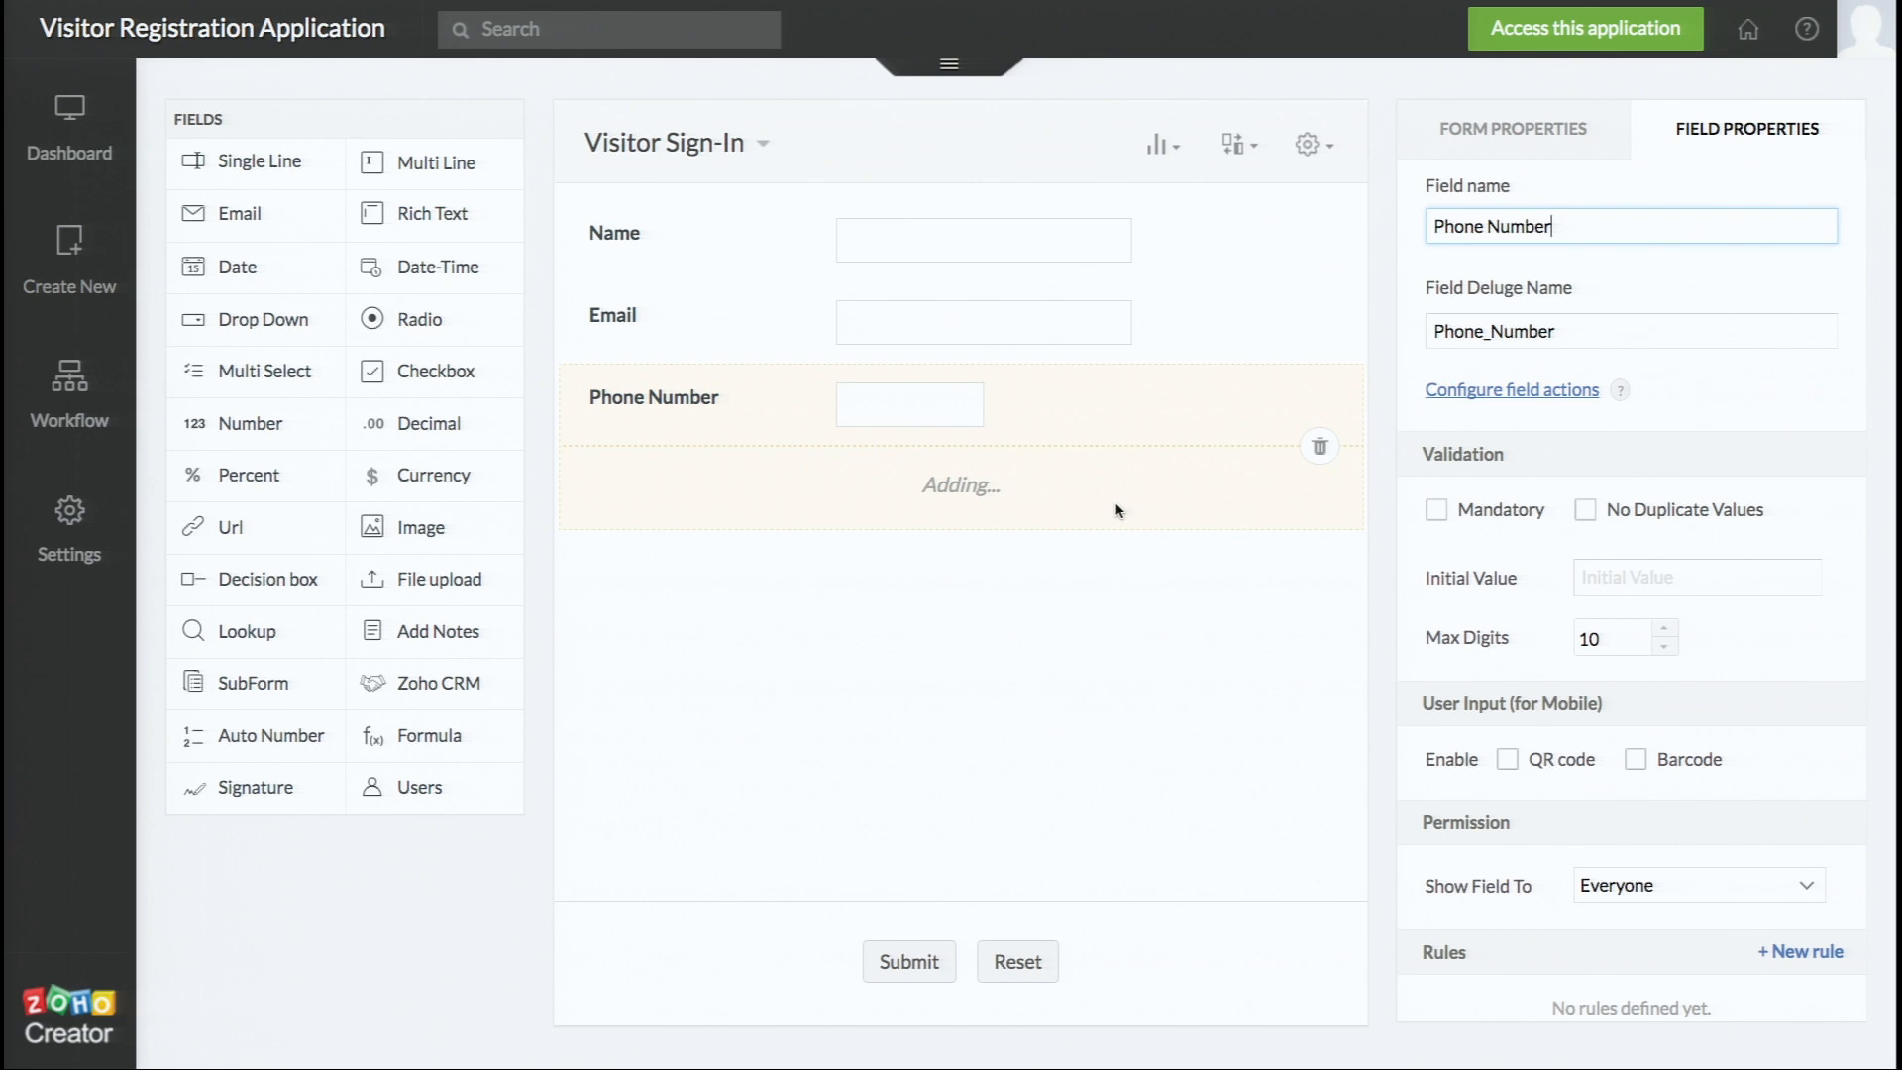
{"action": "left_click", "coordinate": [1126, 568]}
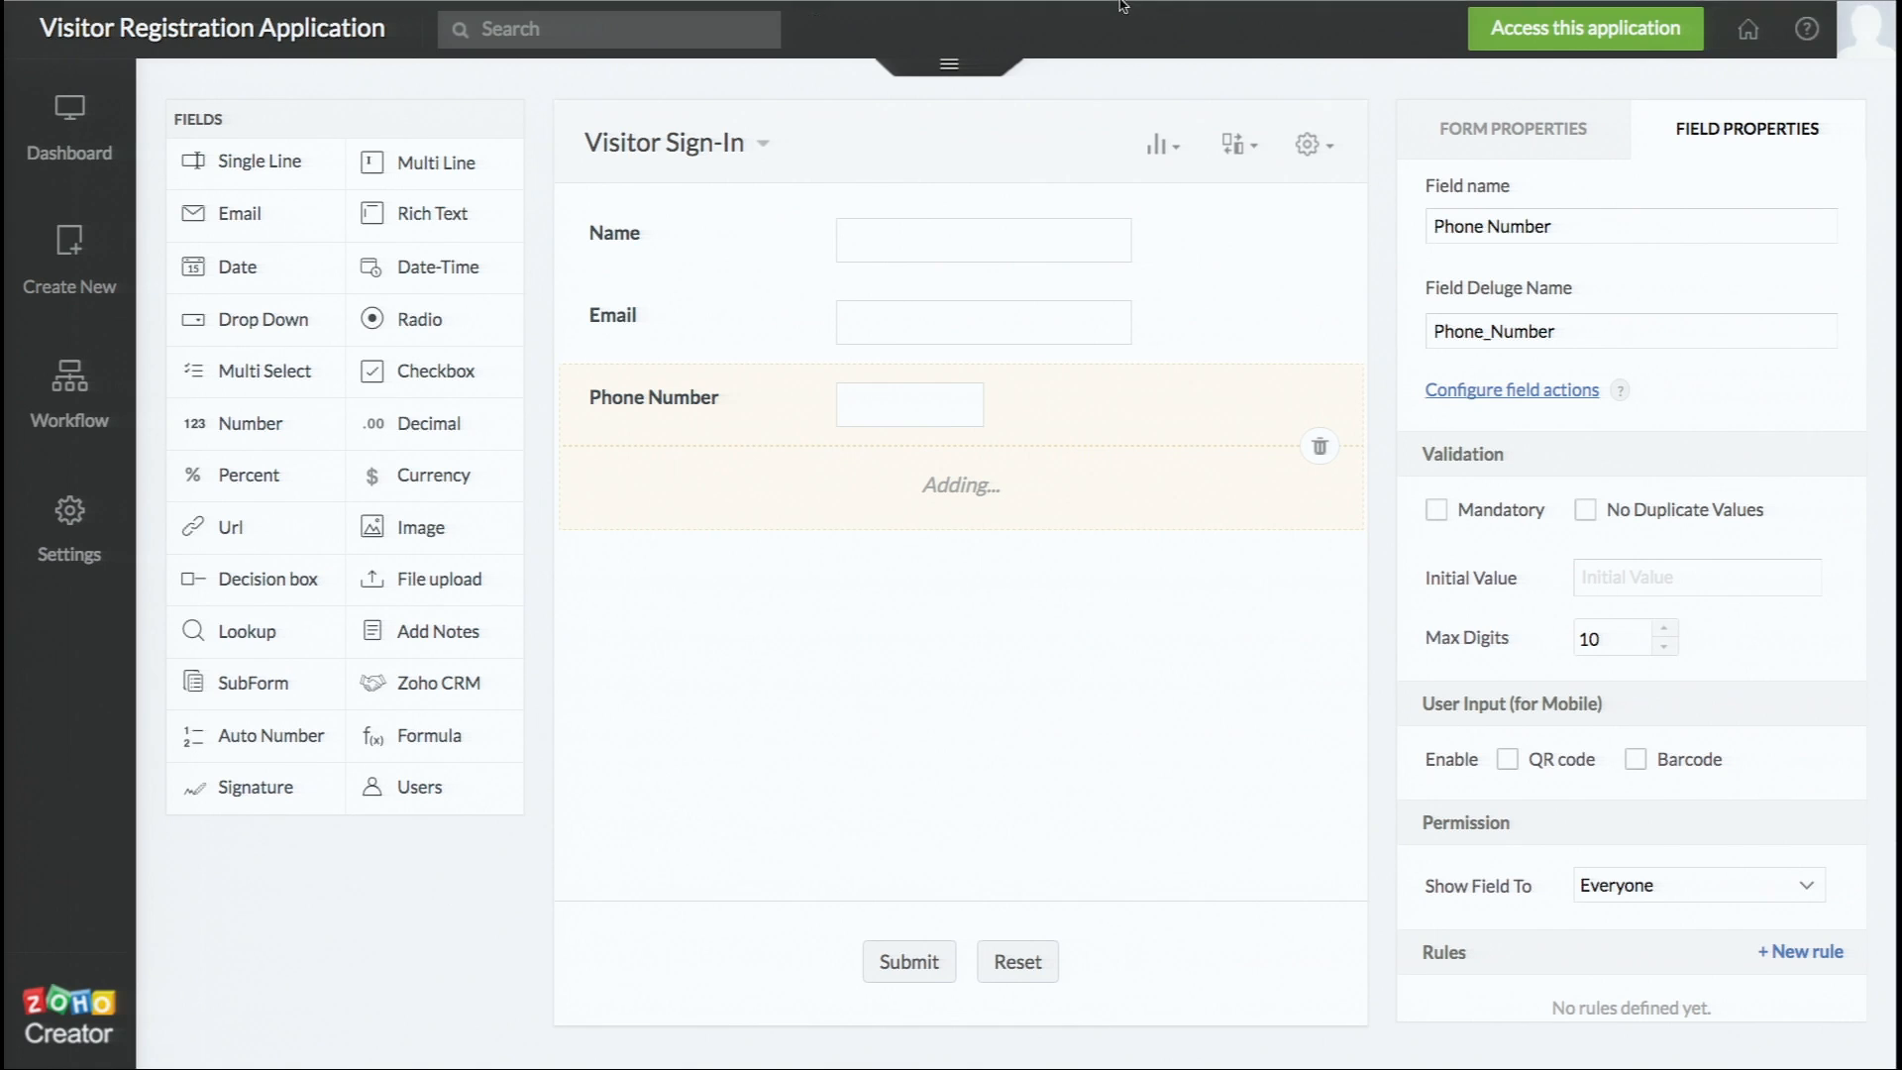
{"action": "mouse_move", "coordinate": [1121, 5]}
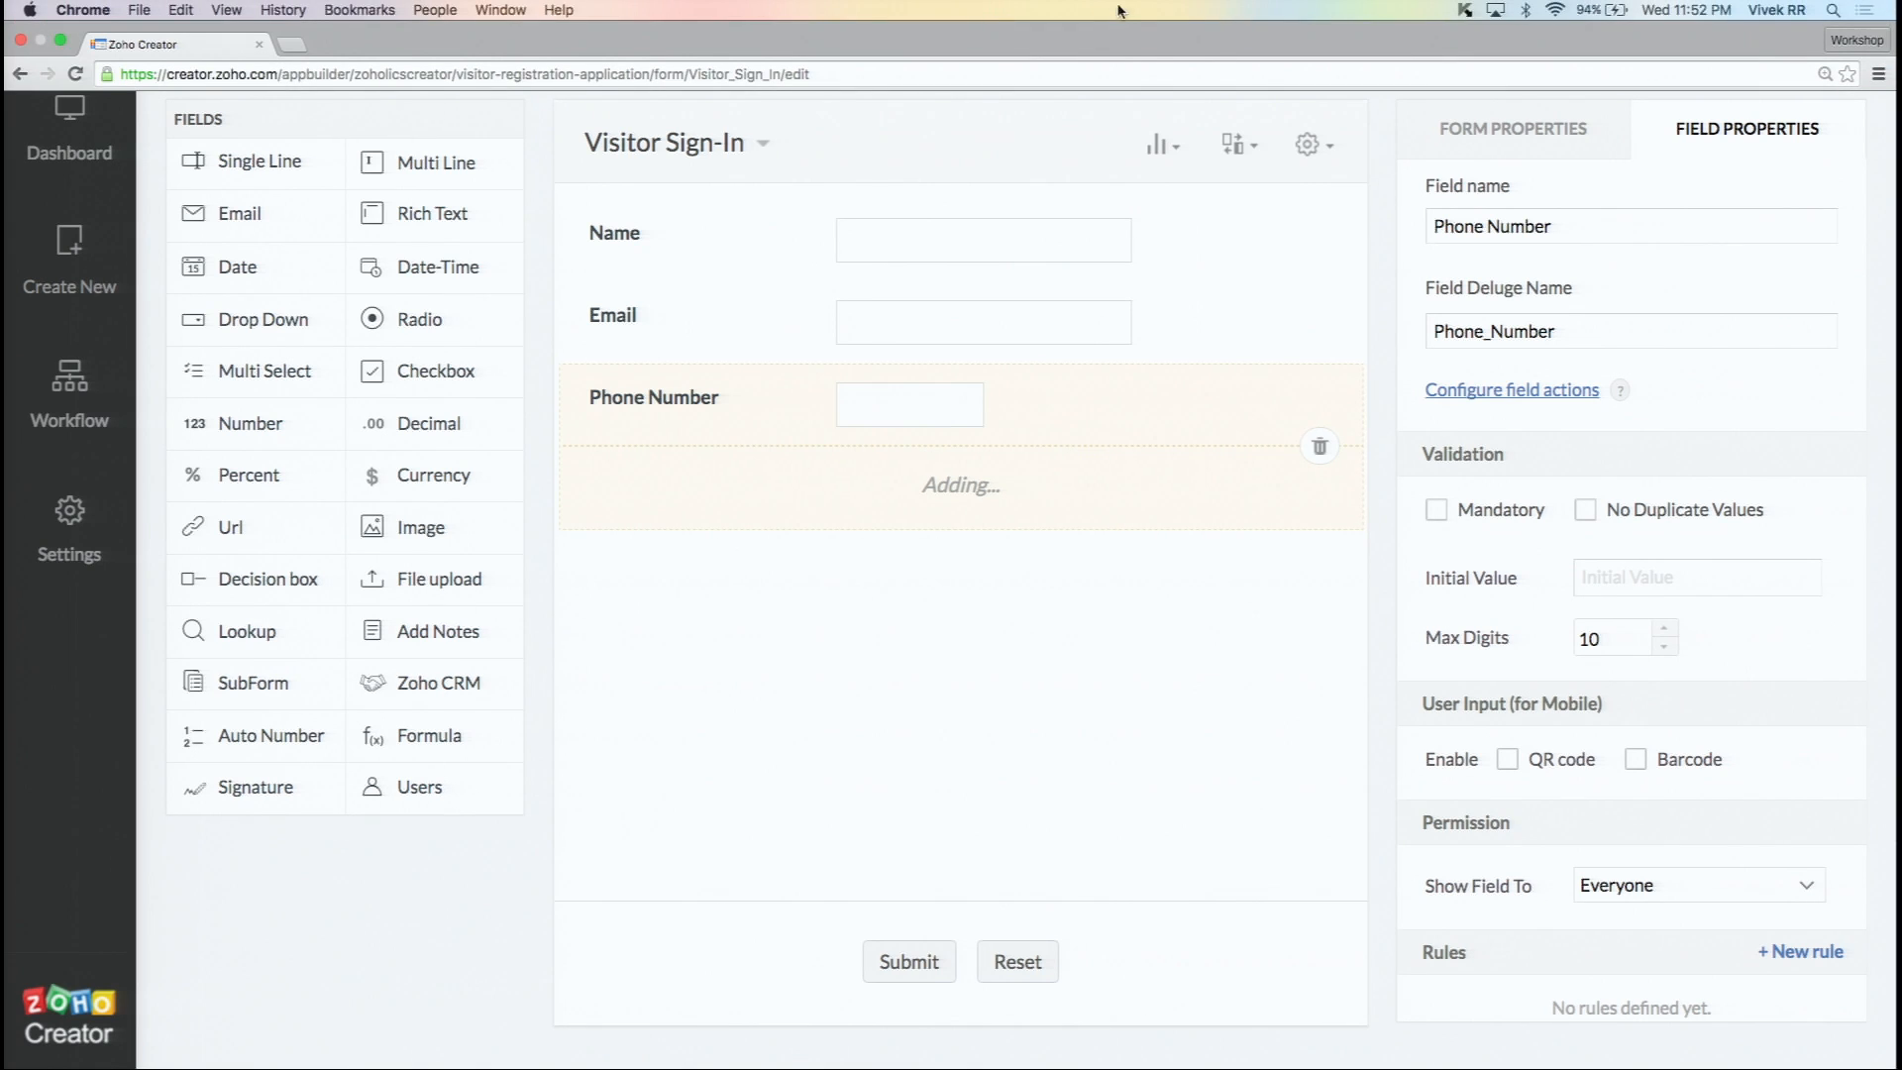
{"action": "left_click", "coordinate": [1112, 57]}
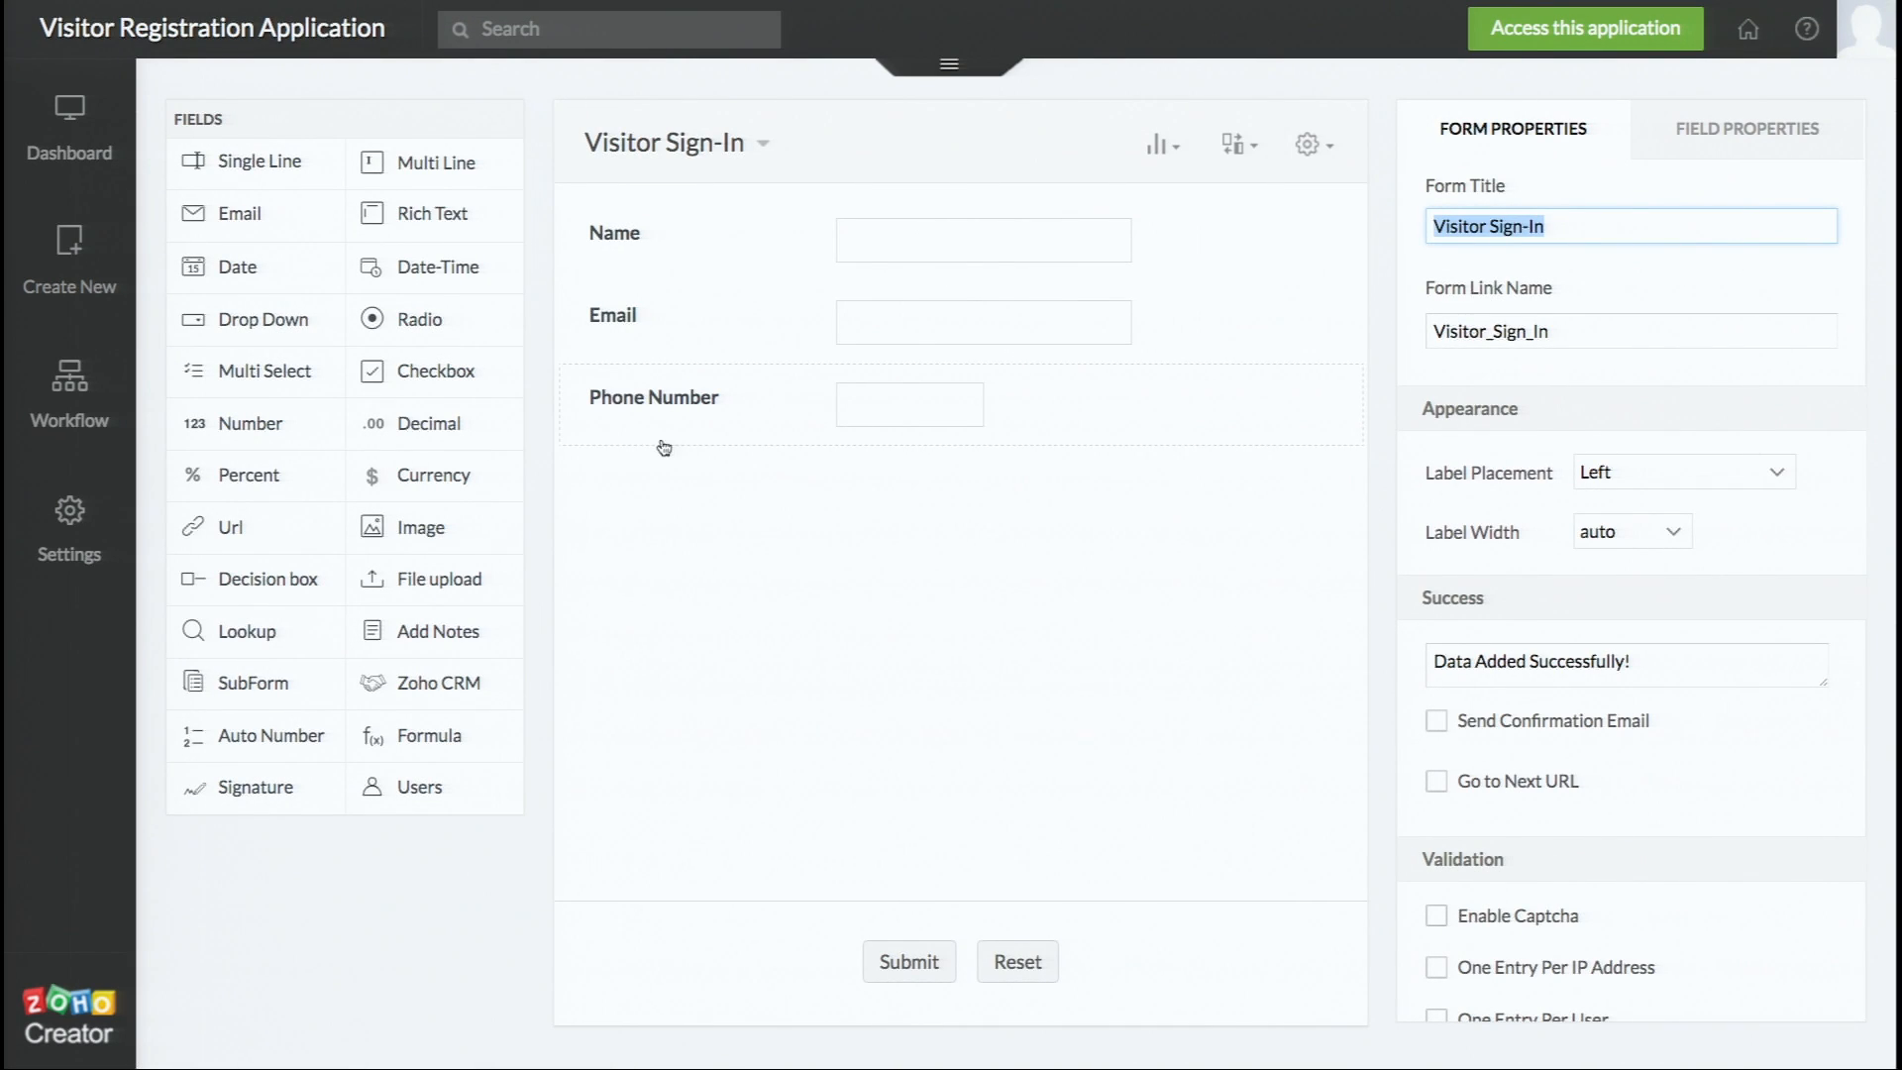
- Place a Single Line field below Phone Number and type 'Company Name' as its name
{"action": "left_click_drag", "start_coordinate": [269, 175], "coordinate": [947, 584]}
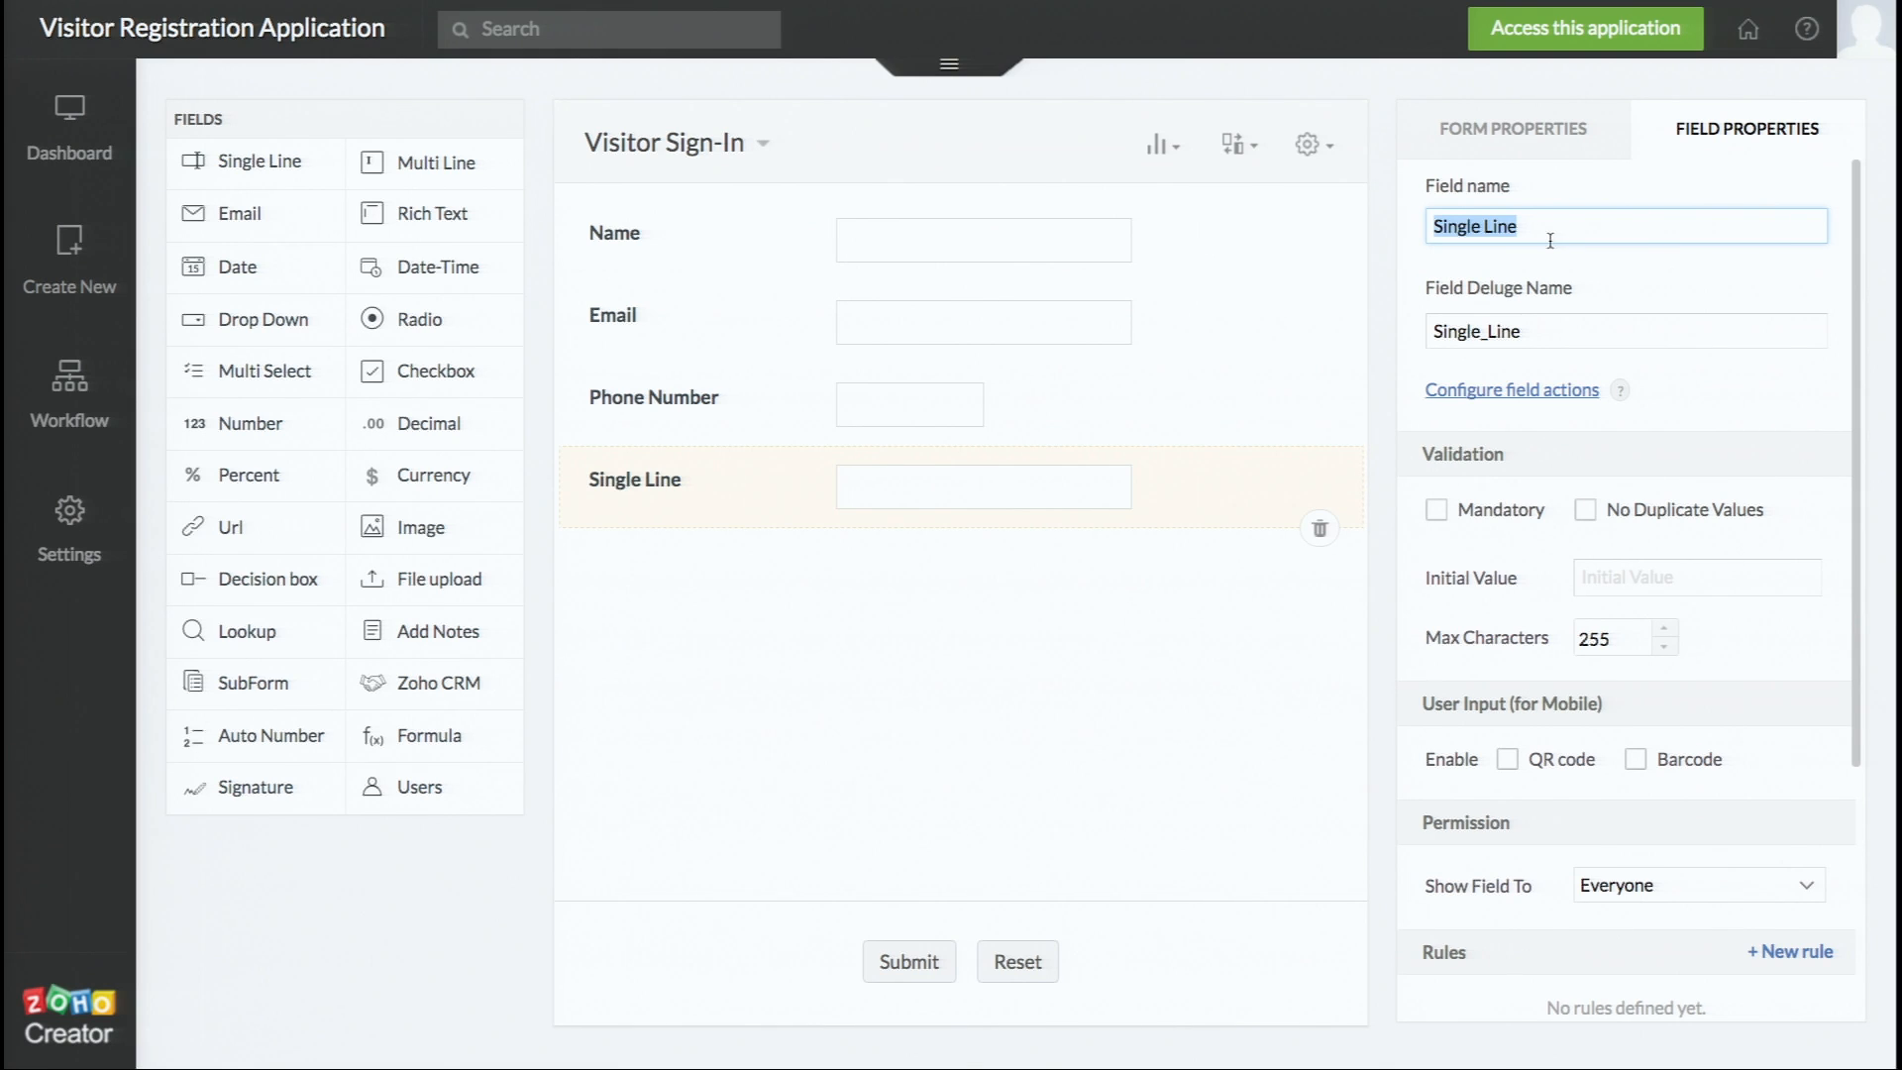
{"action": "type", "text": "Company Name"}
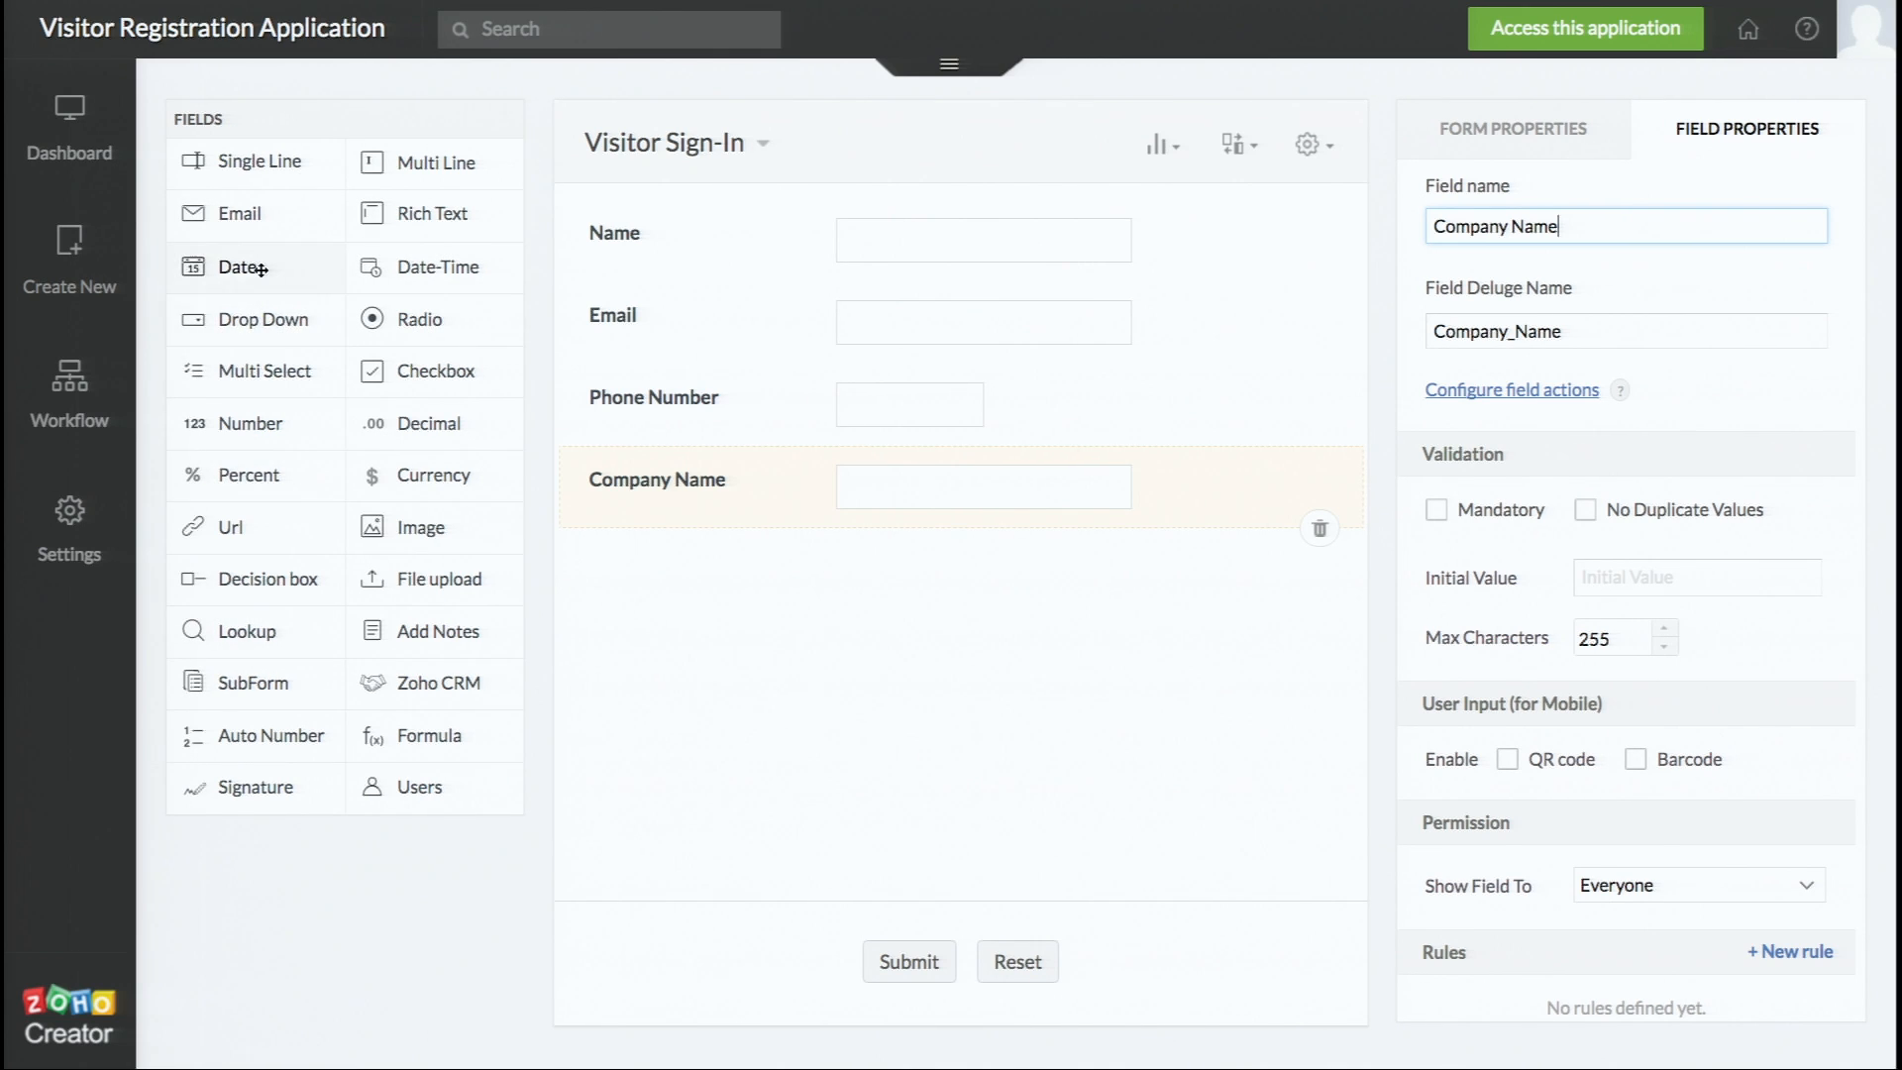
- Drop a Date field below Company Name, keeping its default name Date
{"action": "left_click_drag", "start_coordinate": [259, 269], "coordinate": [738, 602]}
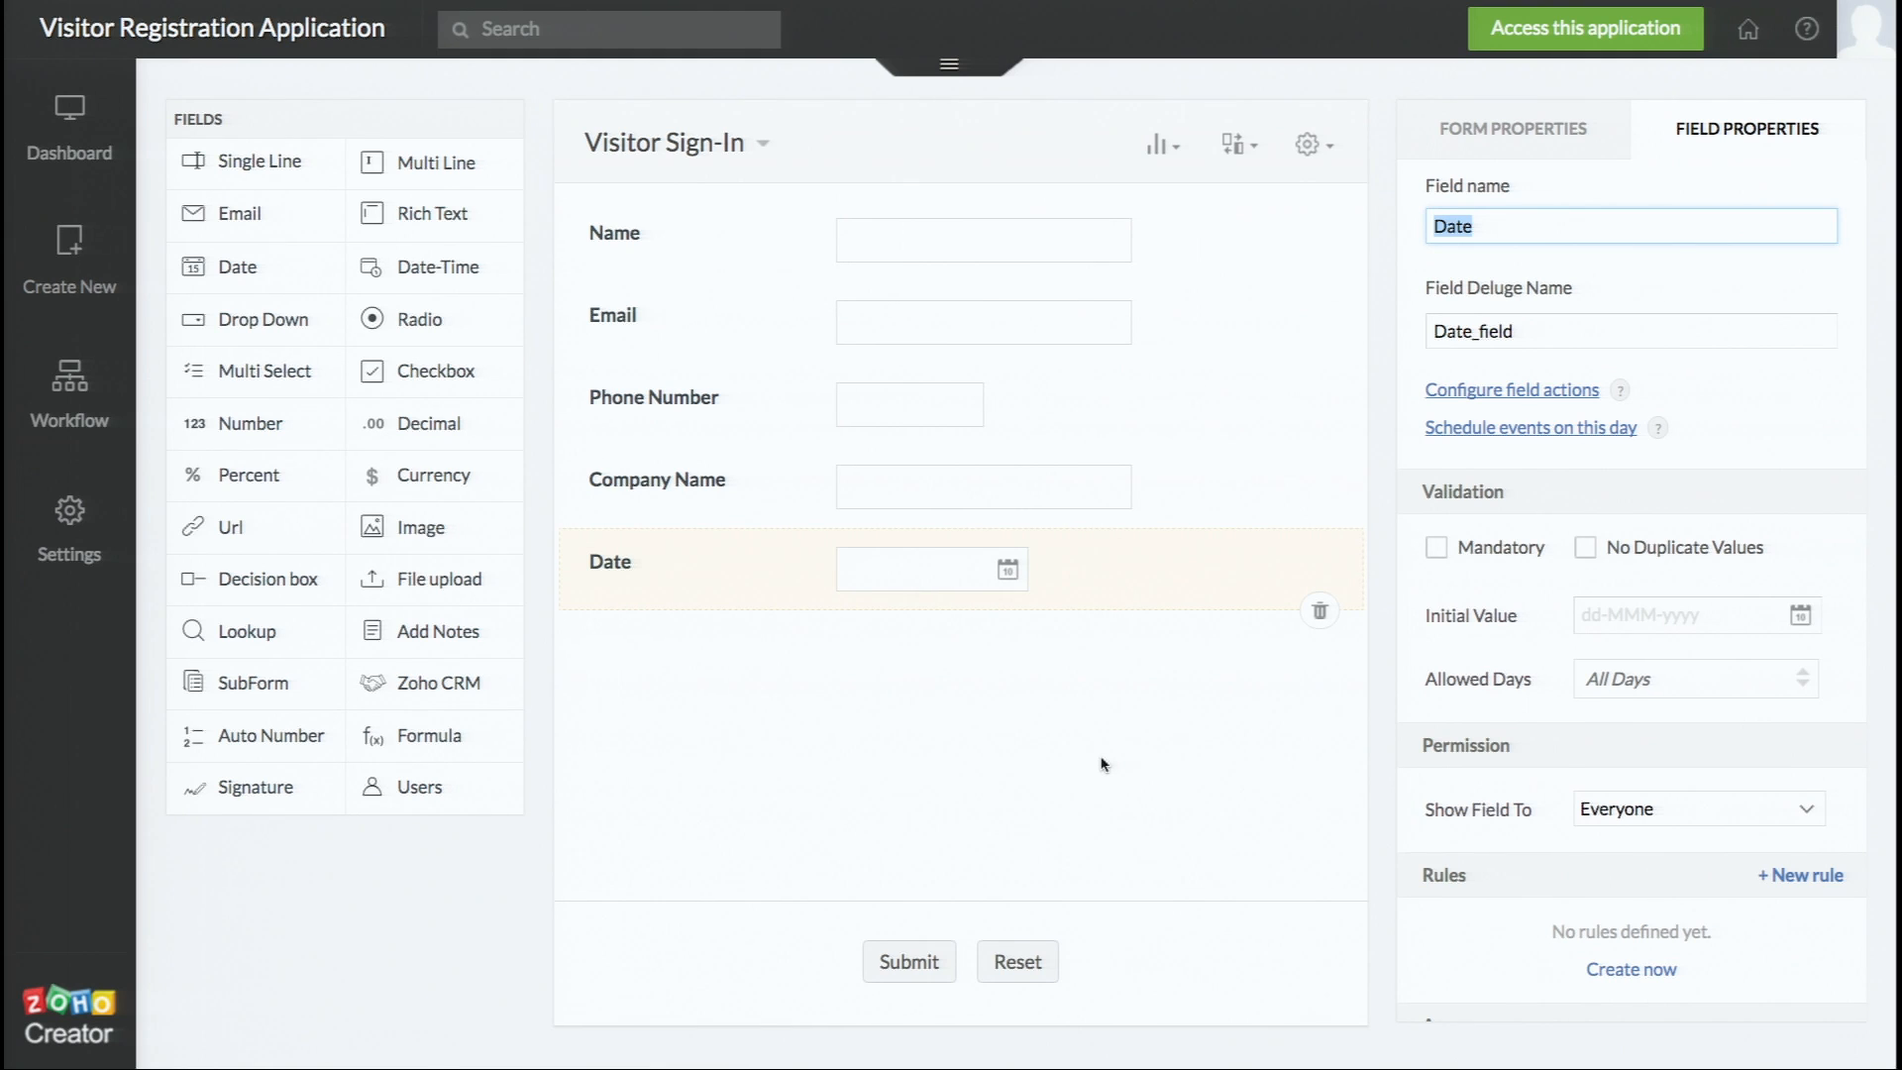
{"action": "left_click", "coordinate": [1102, 764]}
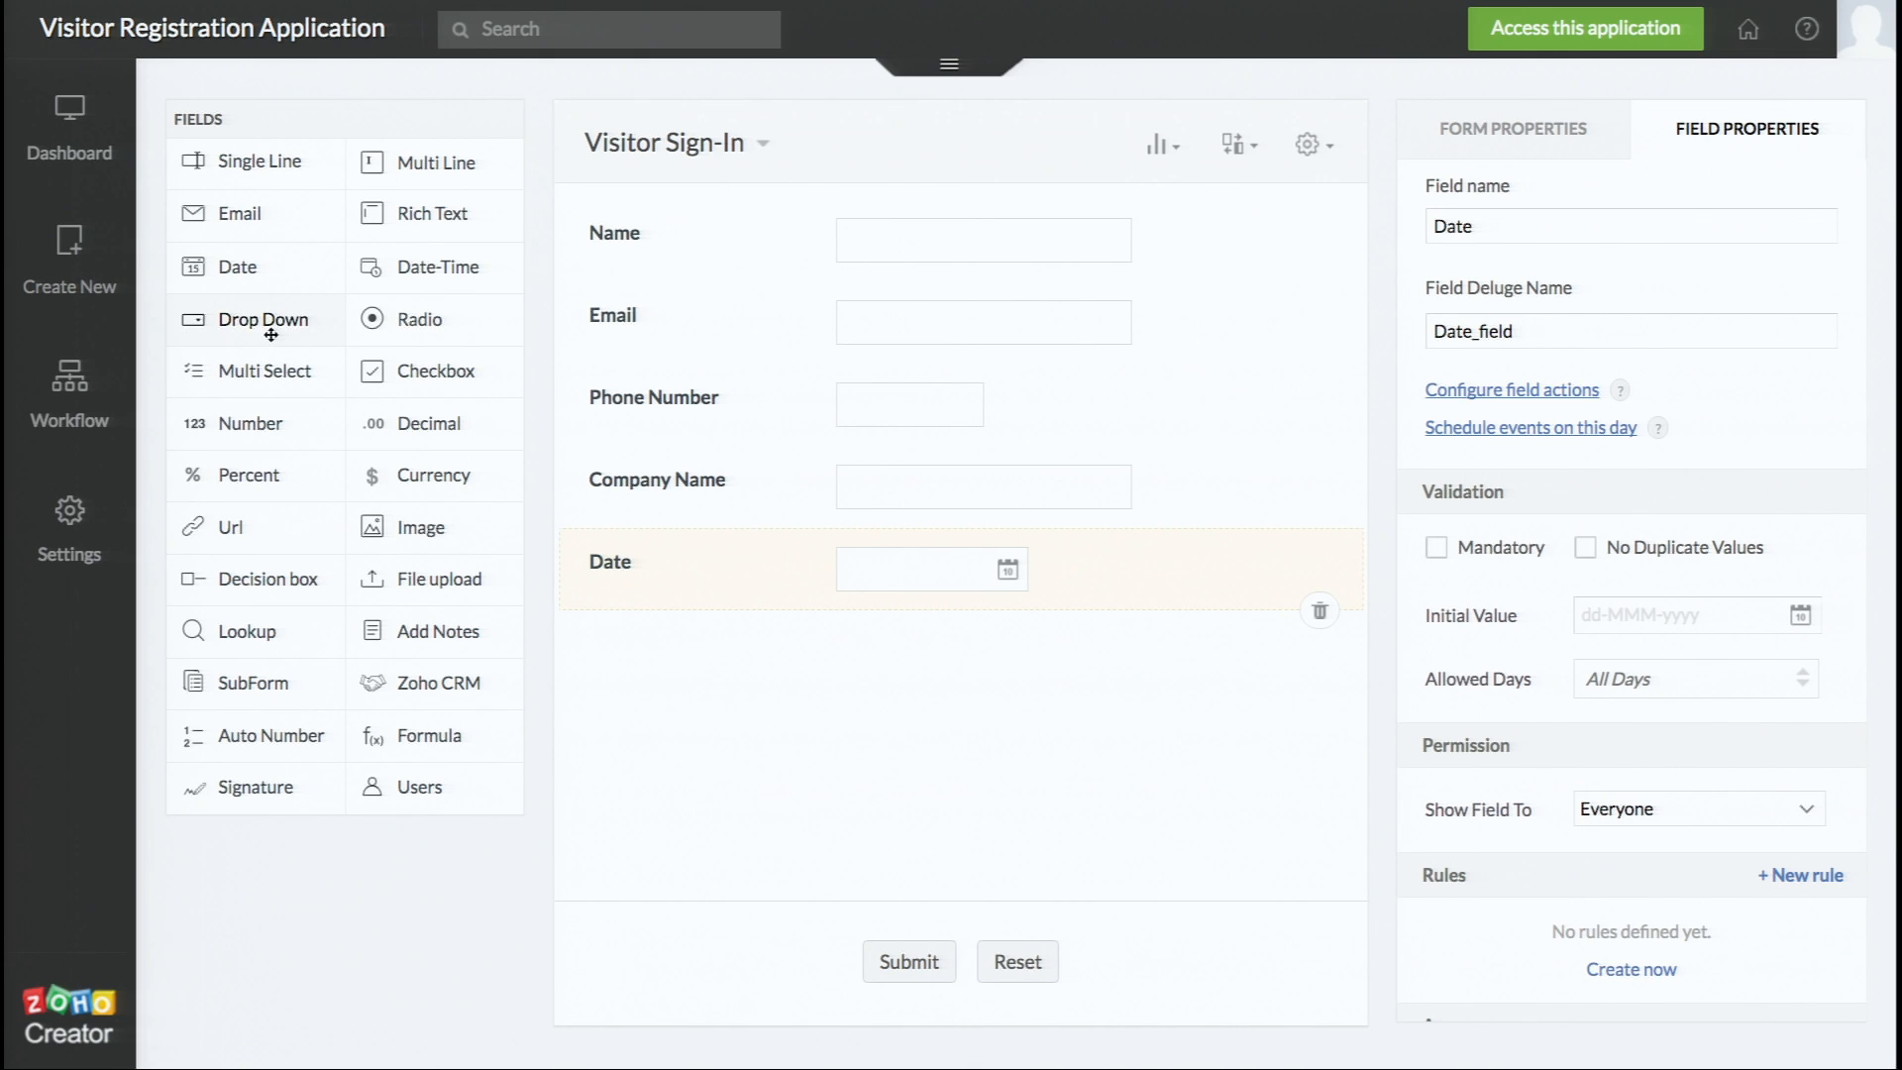
- Add a drop-down field below Date and rename it to 'Reason for Visit'
{"action": "left_click_drag", "start_coordinate": [271, 335], "coordinate": [690, 677]}
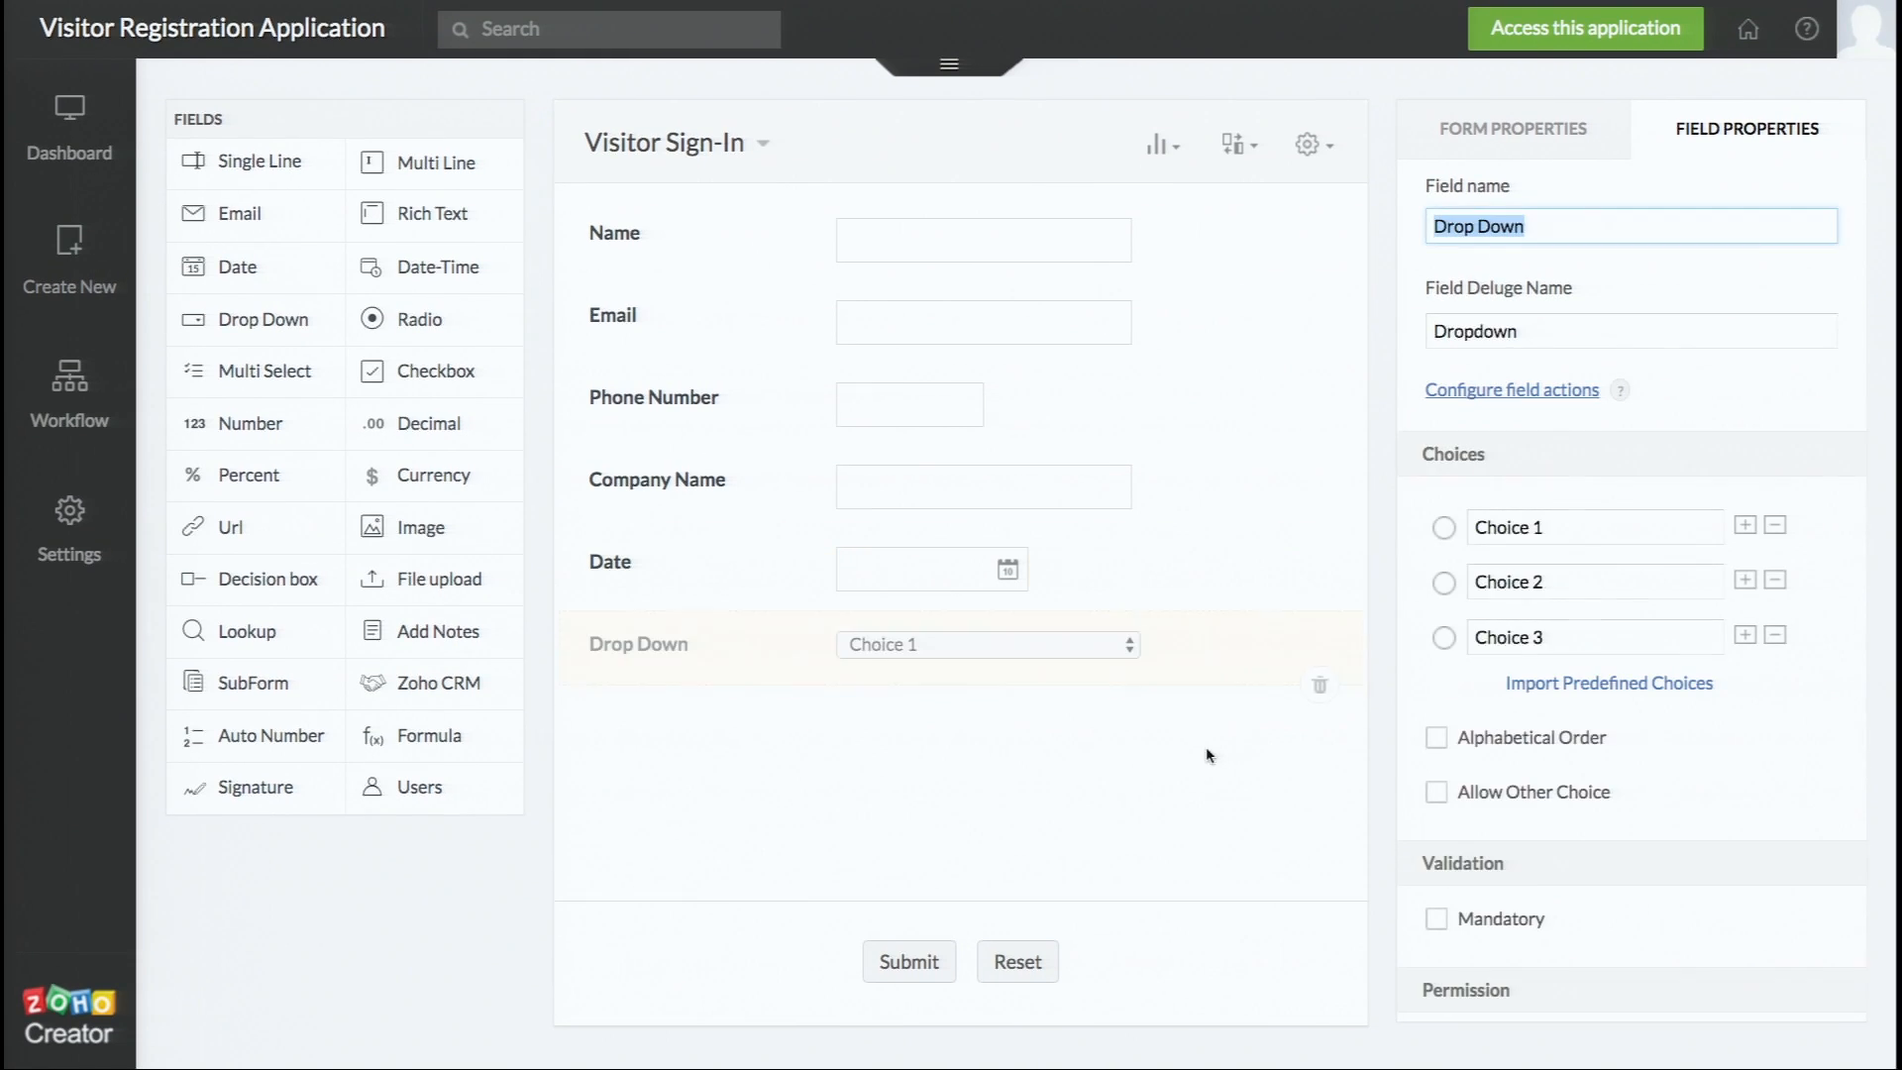
{"action": "left_click", "coordinate": [1655, 248]}
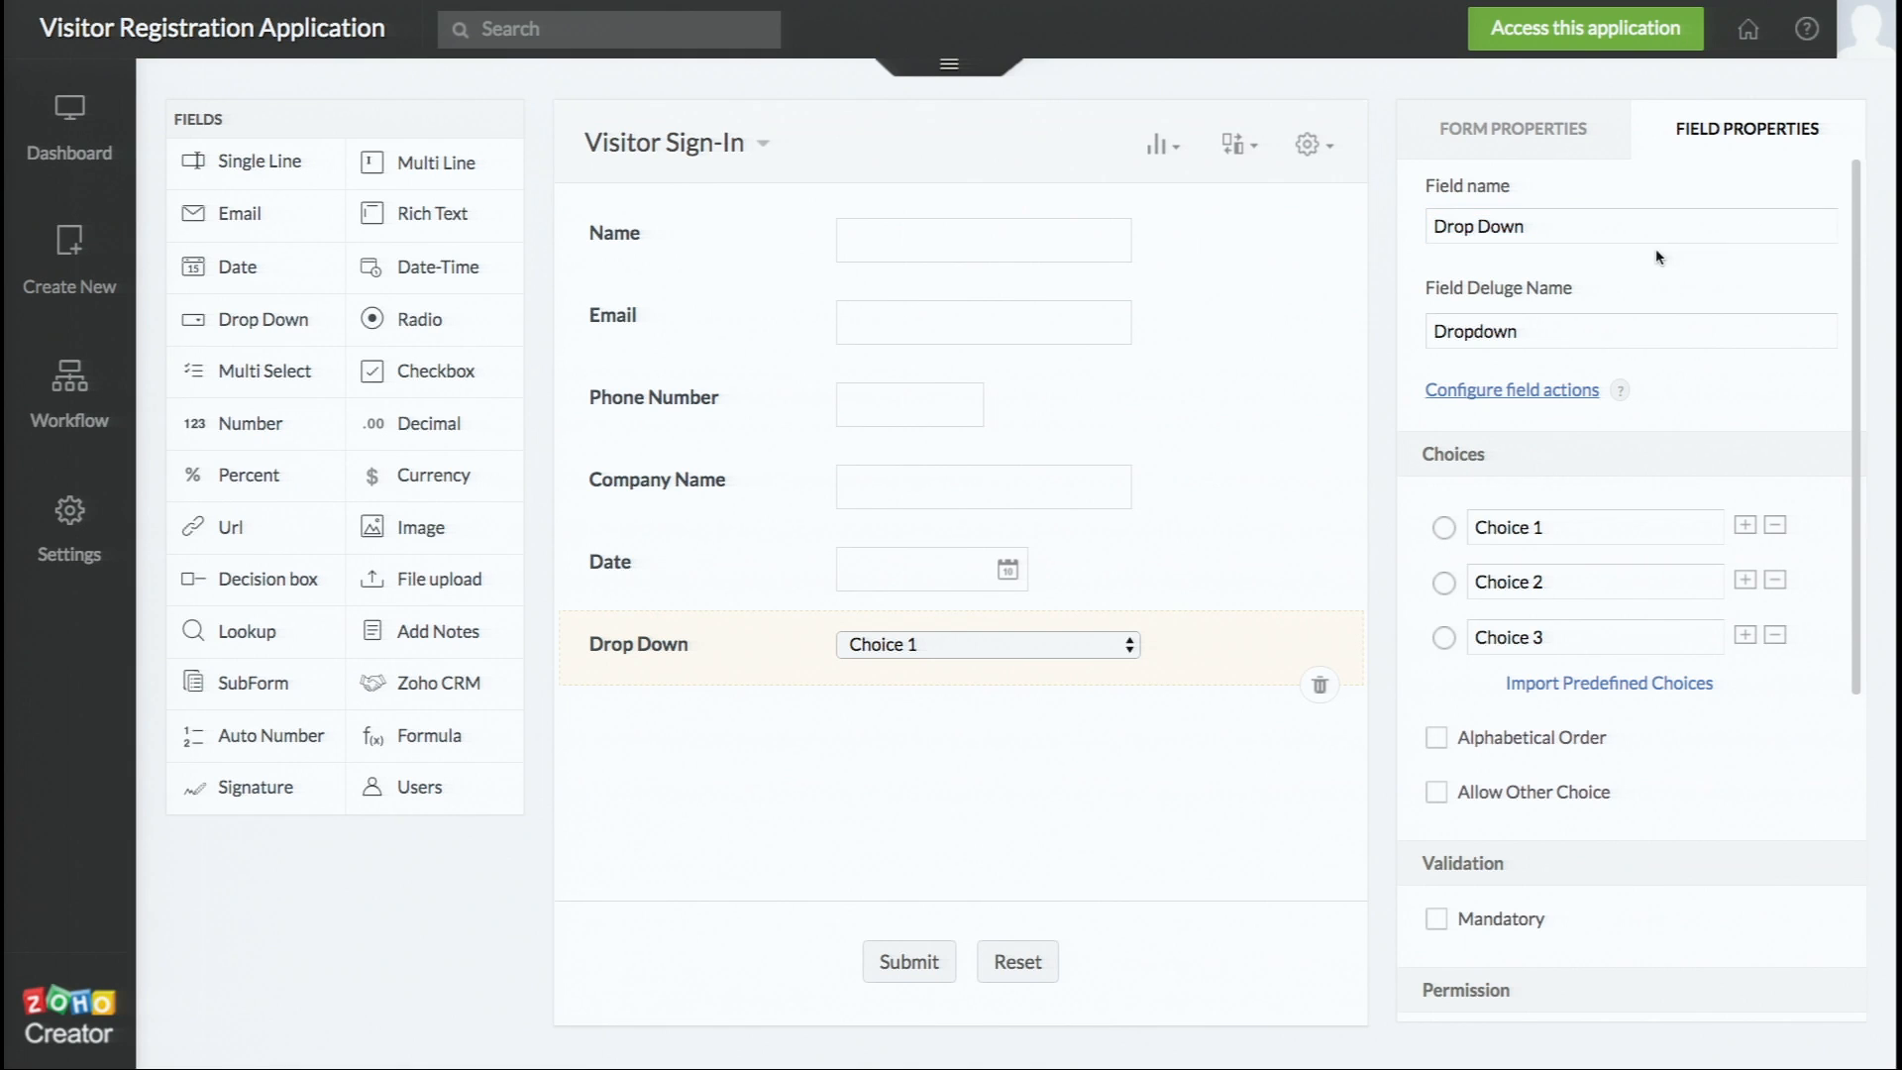
{"action": "left_click", "coordinate": [1587, 219]}
{"action": "triple_click", "coordinate": [1588, 219]}
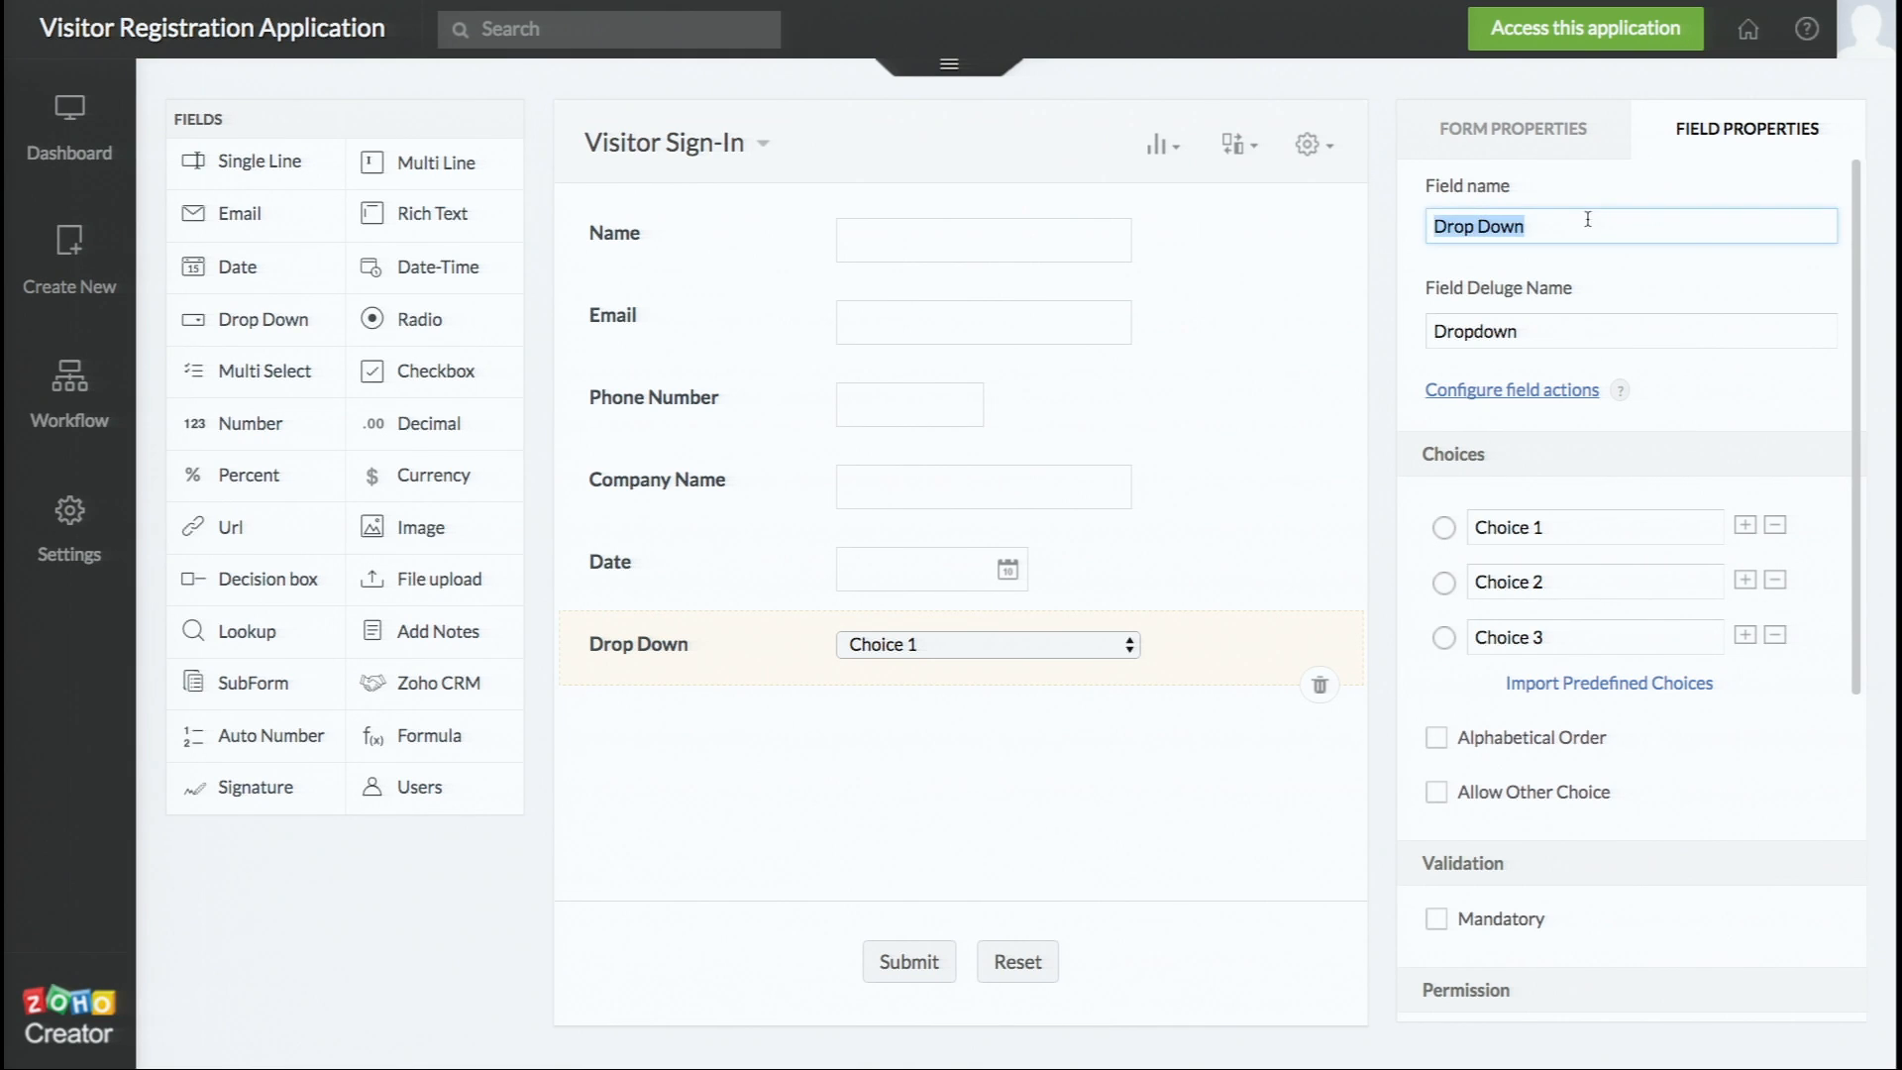
{"action": "type", "text": "R"}
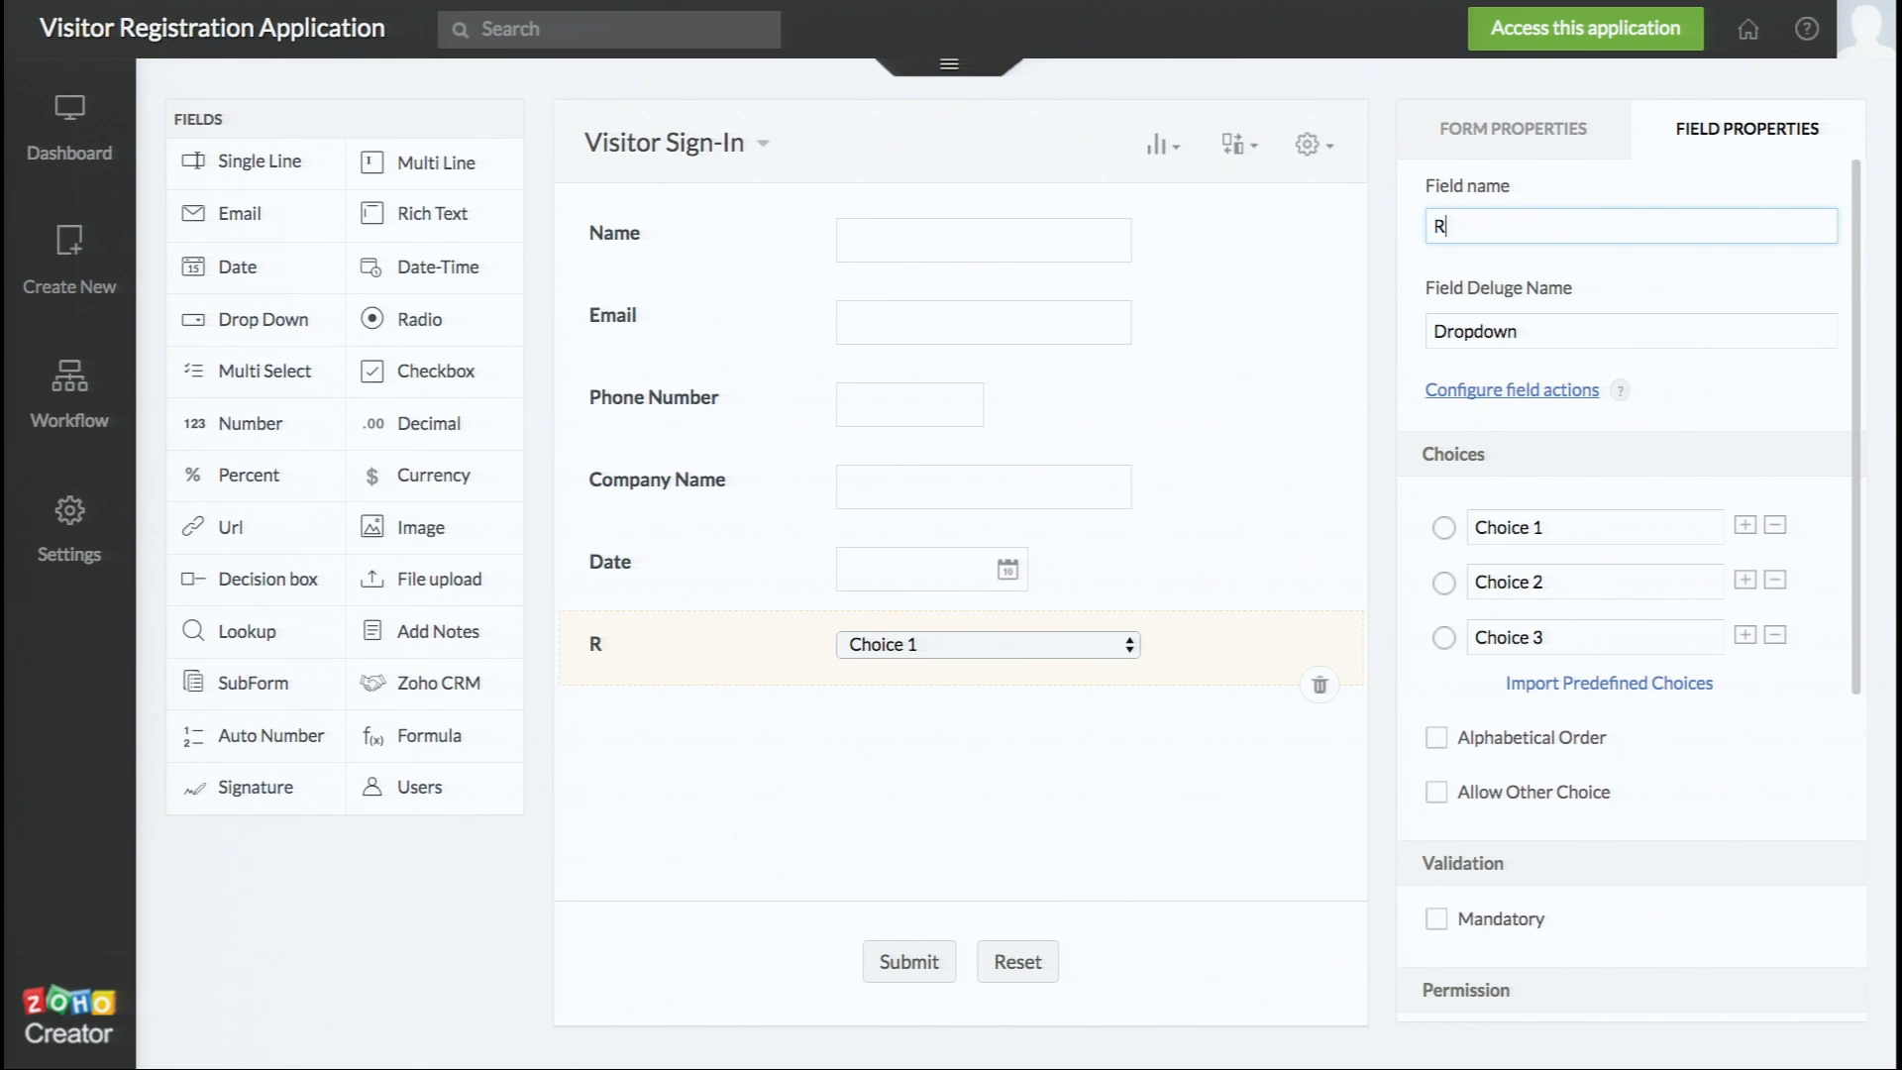
{"action": "type", "text": "eason for Visit"}
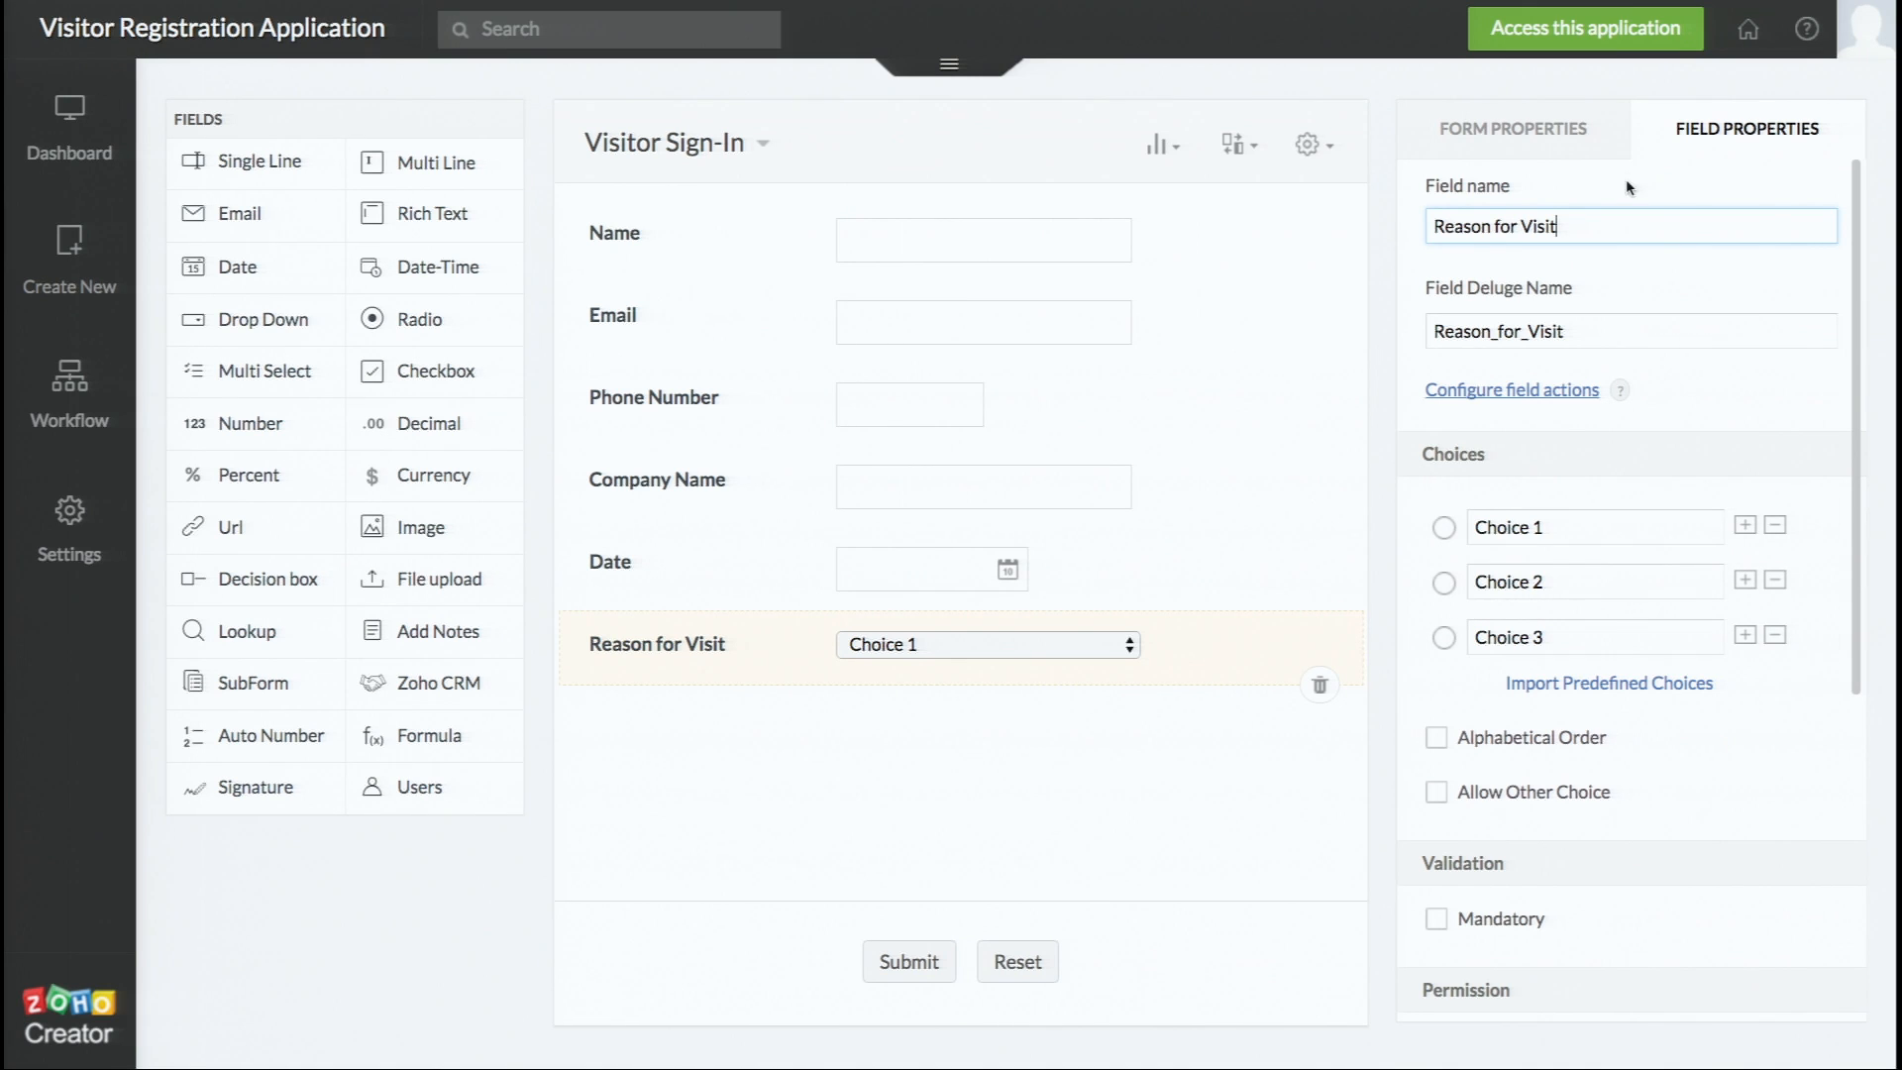
- Remove Choice 3, then rename Choice 1 to Business and Choice 2 to Personal
{"action": "left_click", "coordinate": [1645, 512]}
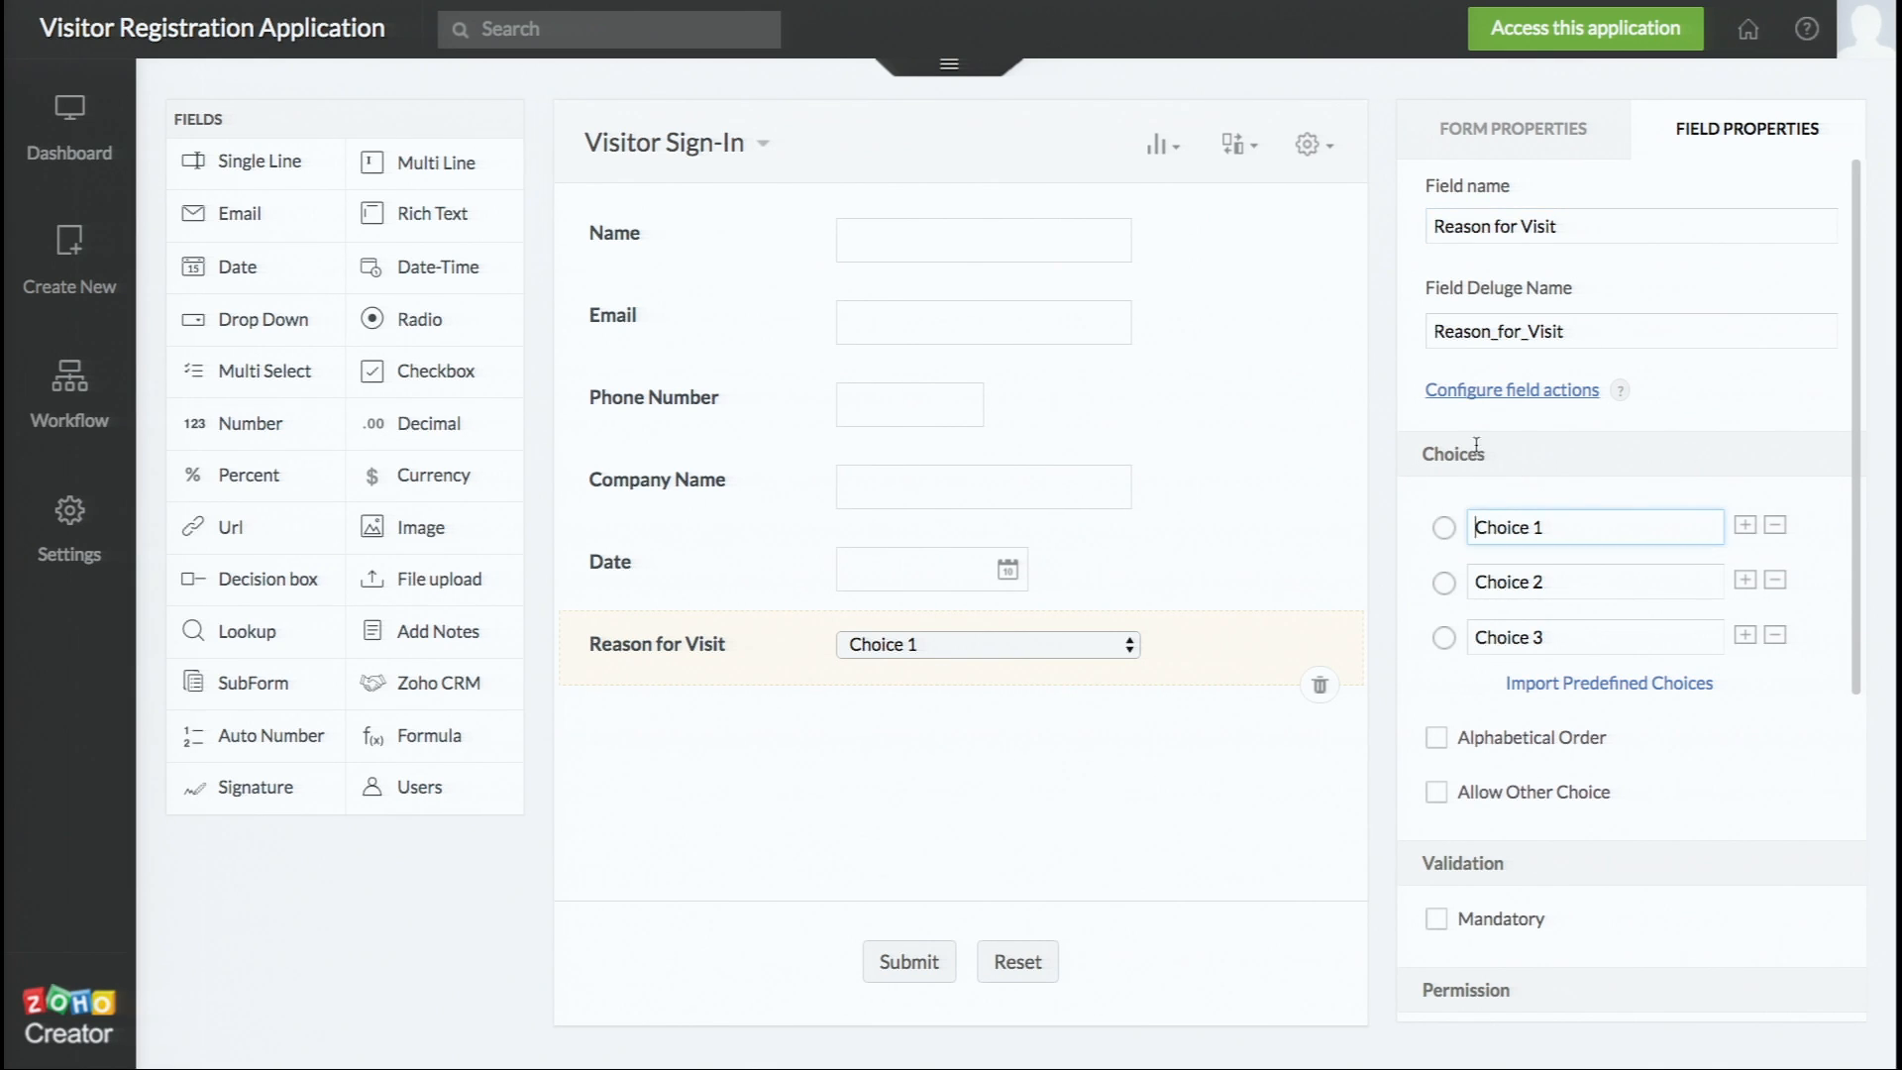
{"action": "scroll", "coordinate": [1477, 451], "scroll_direction": "down", "scroll_amount": 1}
{"action": "left_click", "coordinate": [1560, 417]}
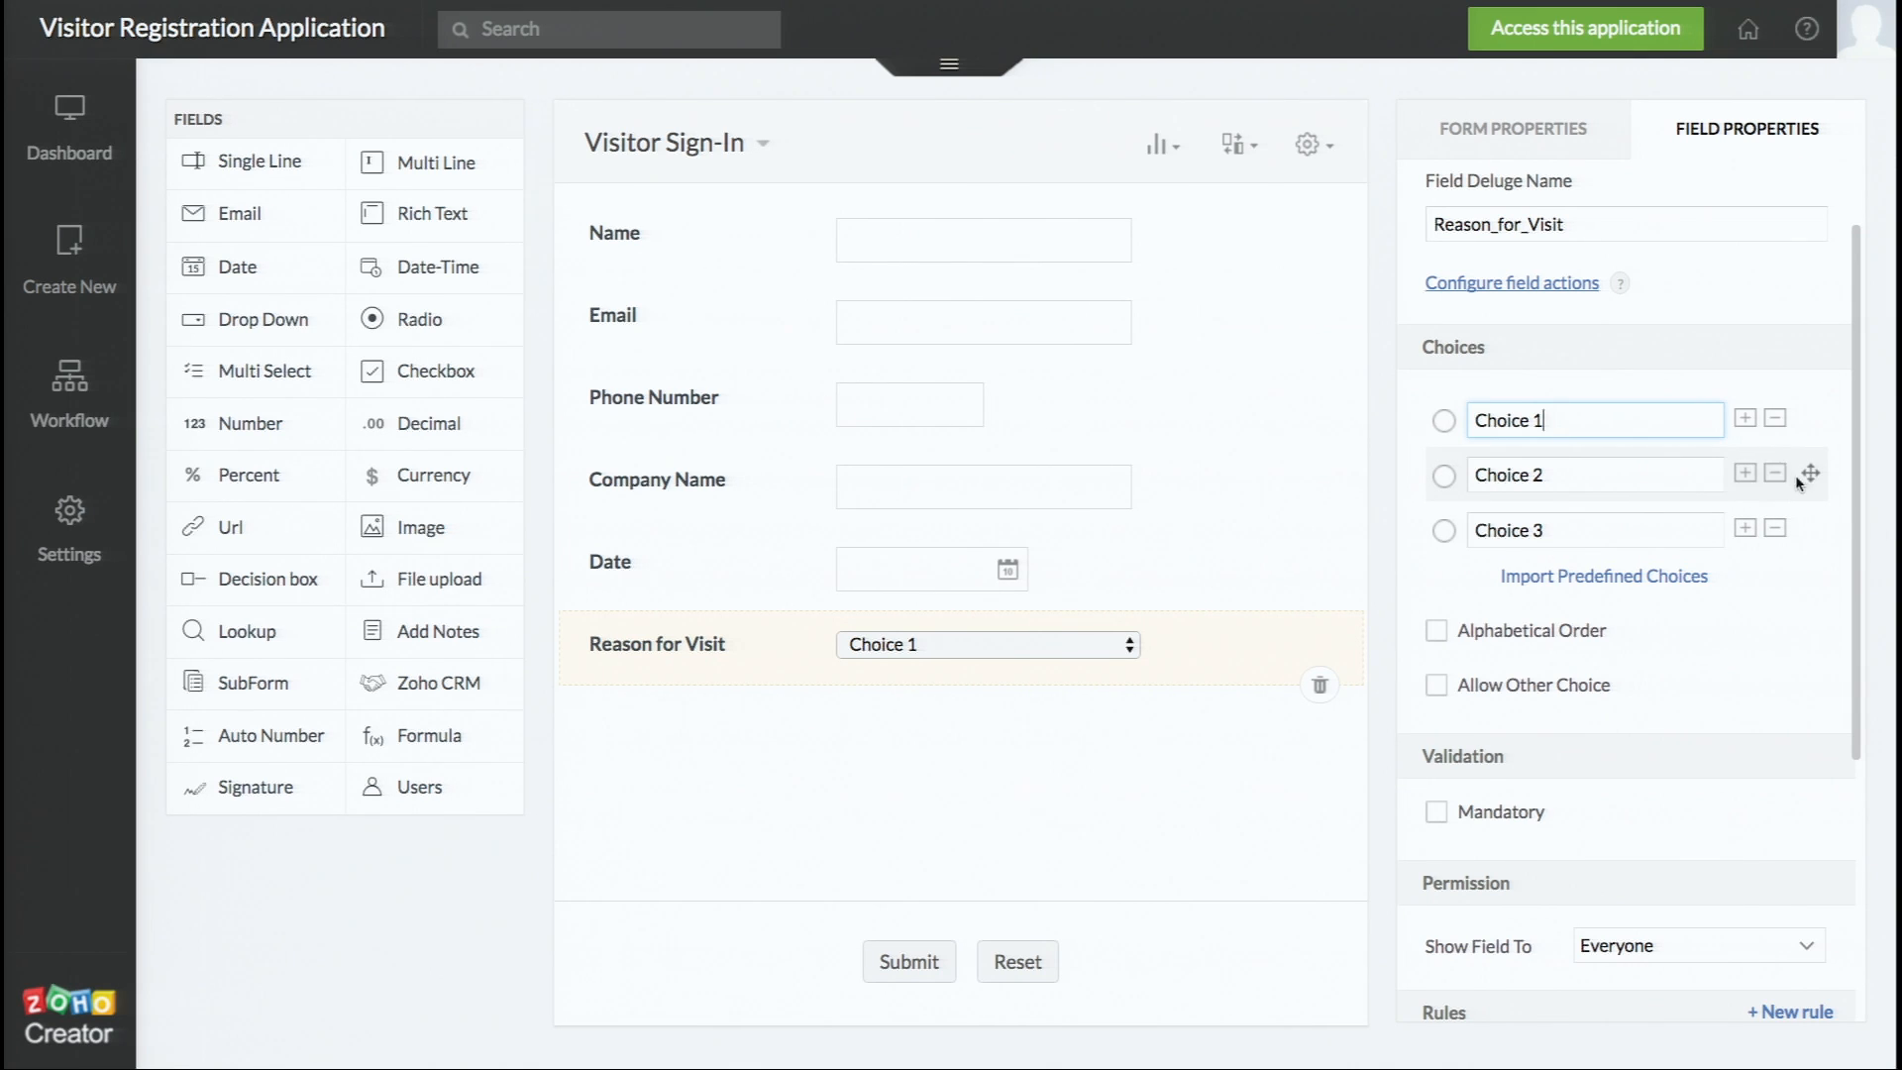
{"action": "left_click", "coordinate": [1775, 529]}
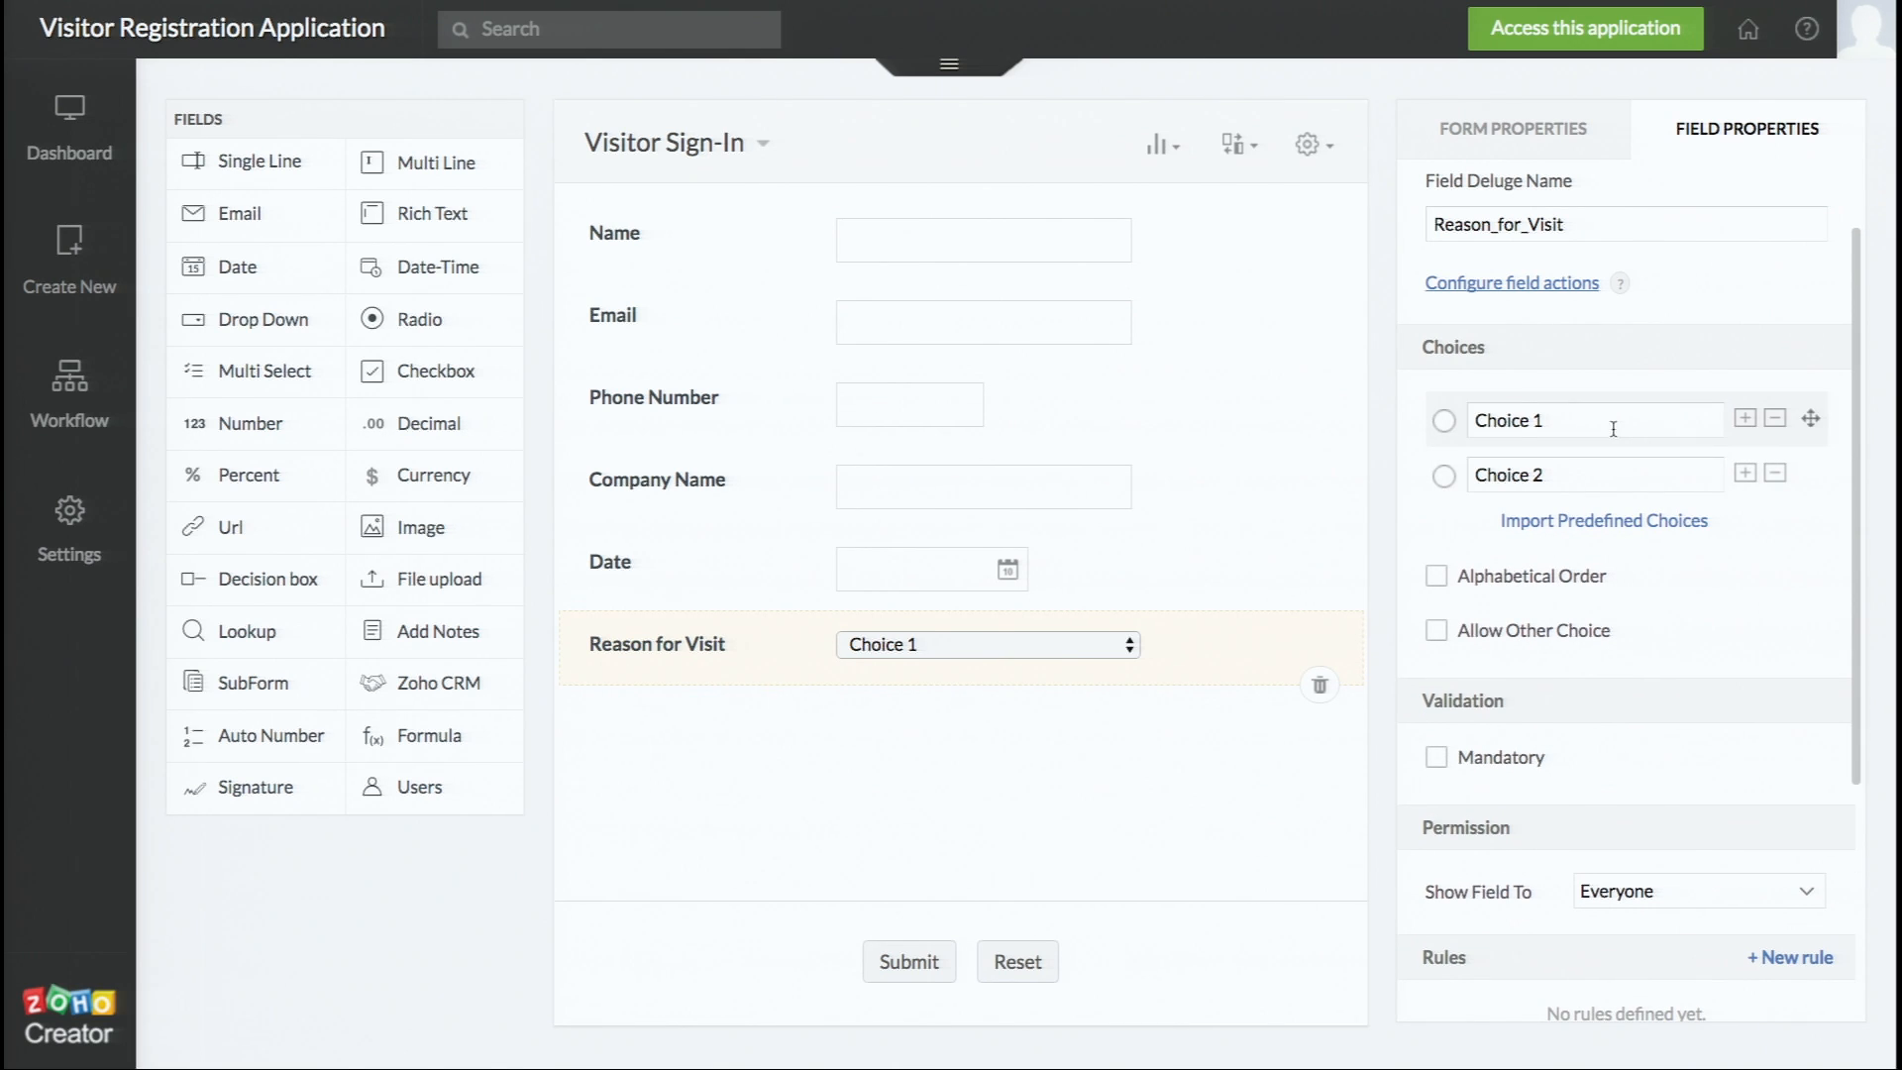
{"action": "left_click_drag", "start_coordinate": [1612, 429], "coordinate": [1474, 420]}
{"action": "type", "text": "Business"}
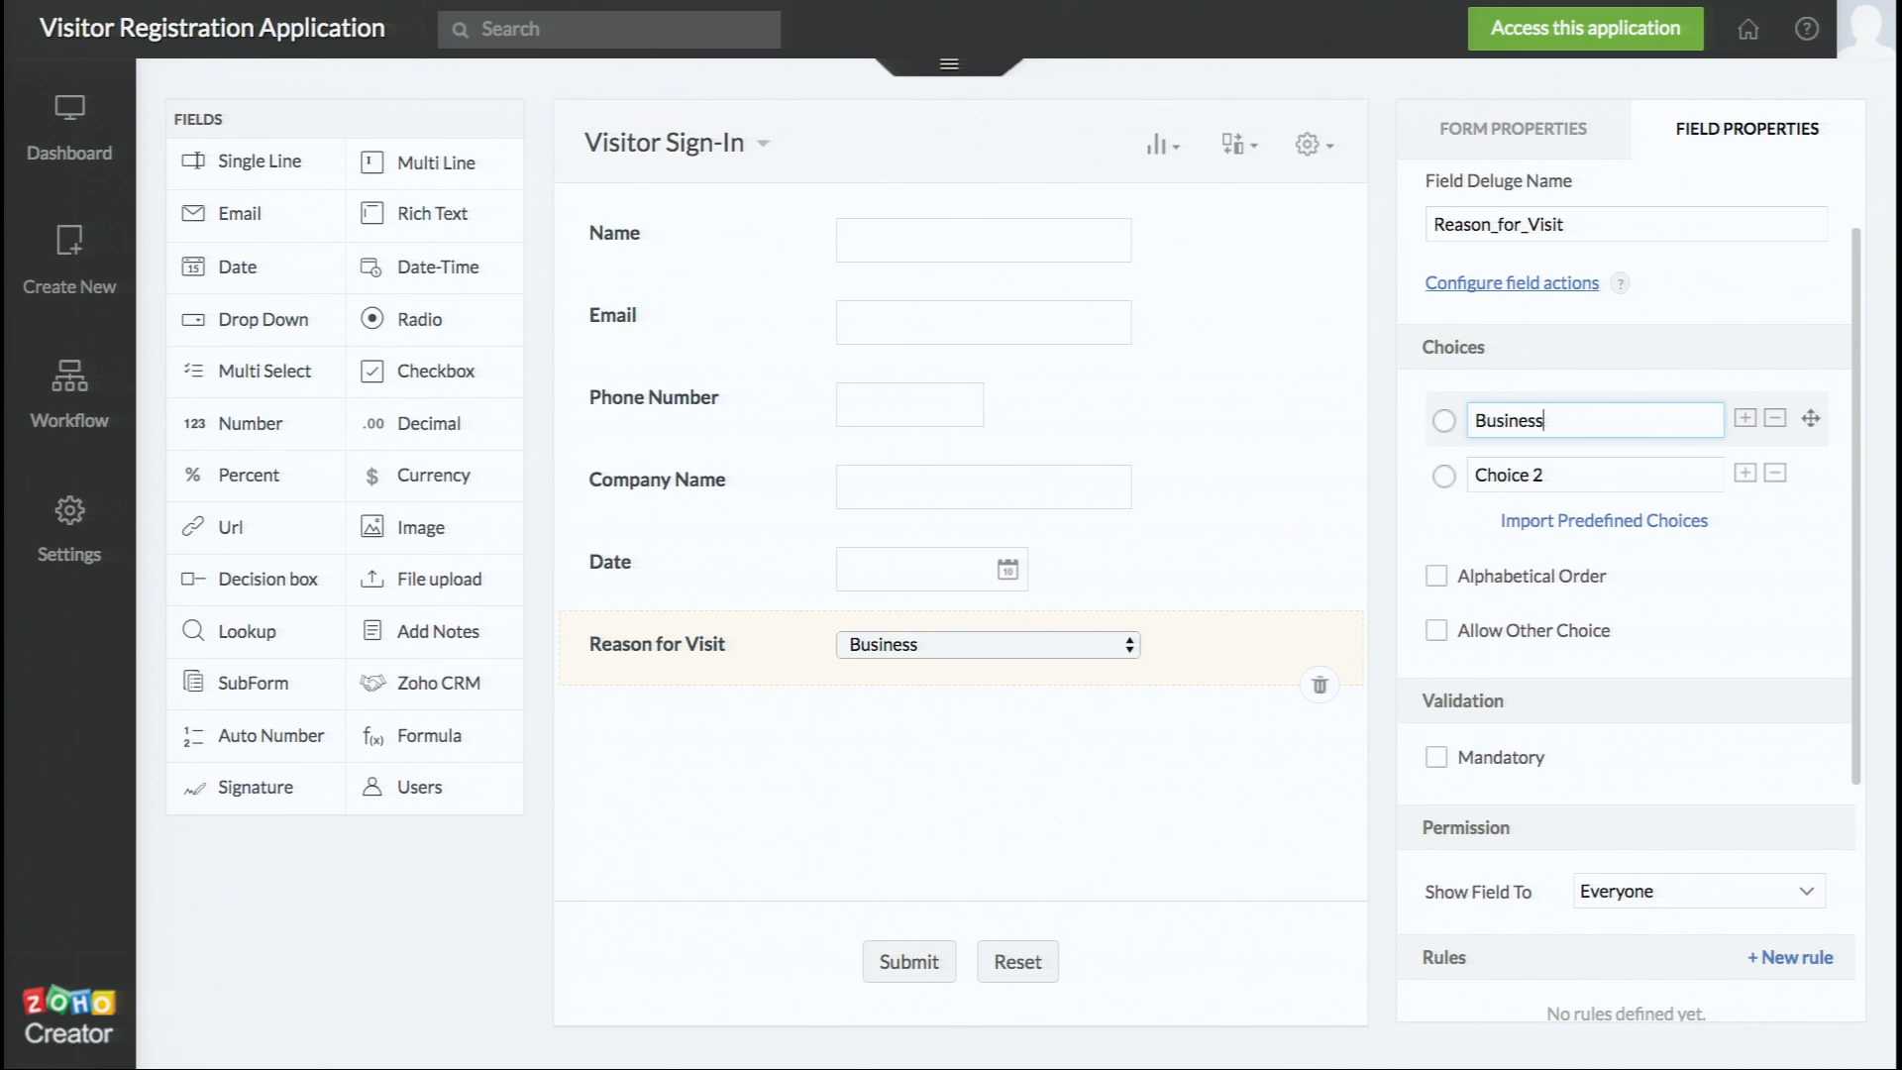
{"action": "key", "text": "Tab"}
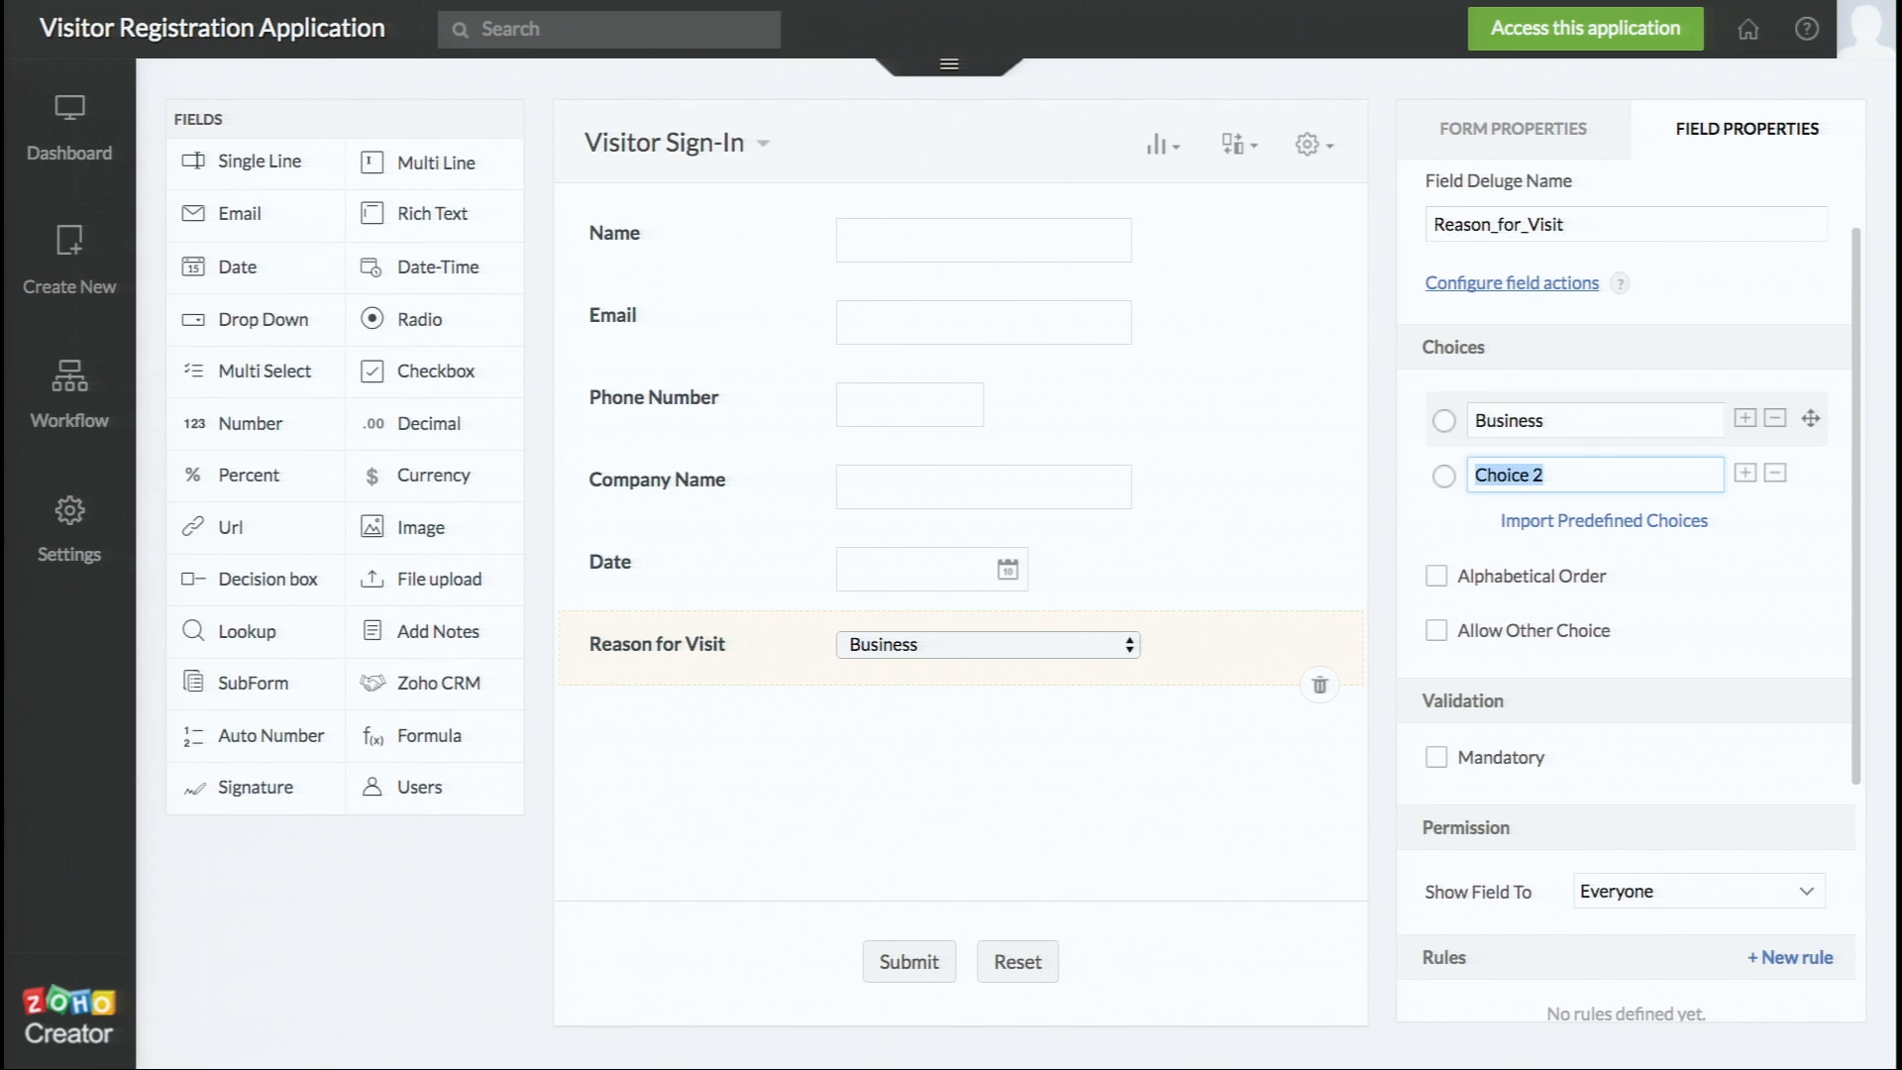
{"action": "type", "text": "Personal"}
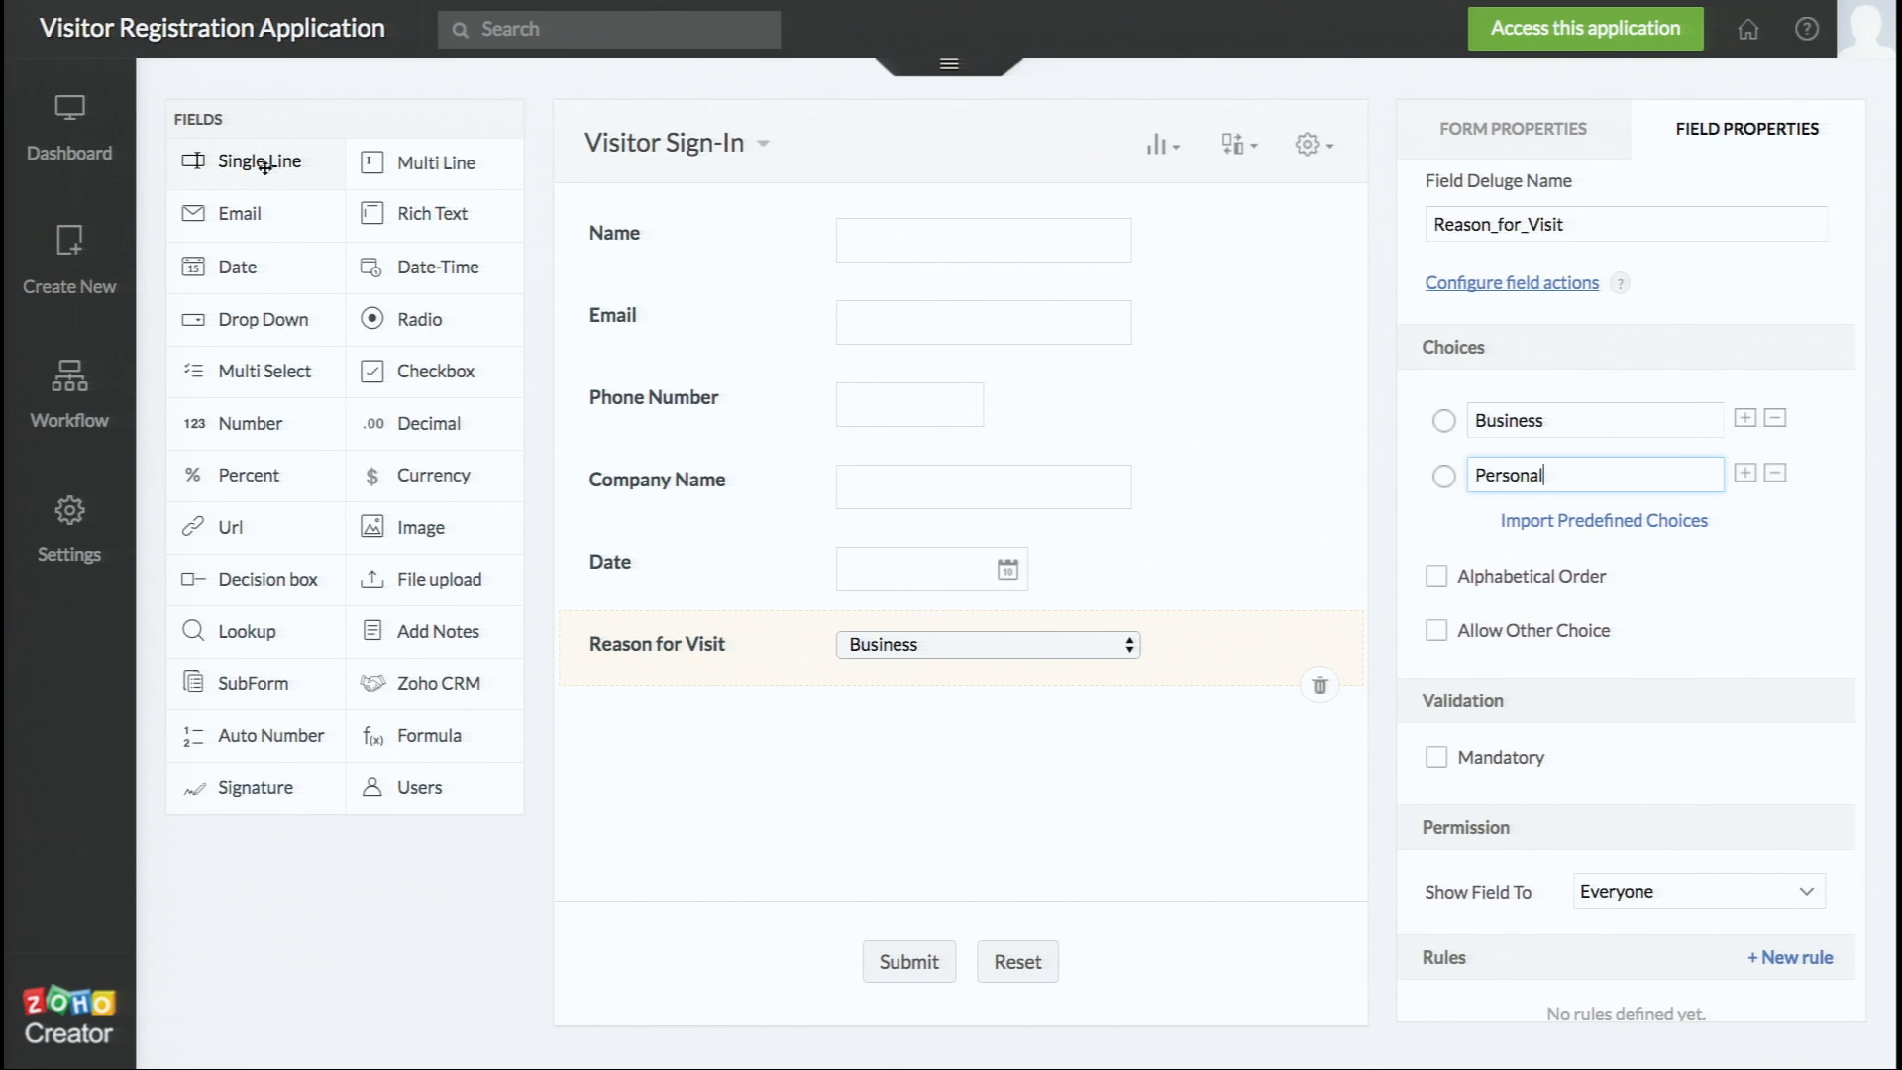
- Add a Single Line field below Reason for Visit named 'Whom do you want to visit?'
{"action": "left_click_drag", "start_coordinate": [264, 167], "coordinate": [686, 797]}
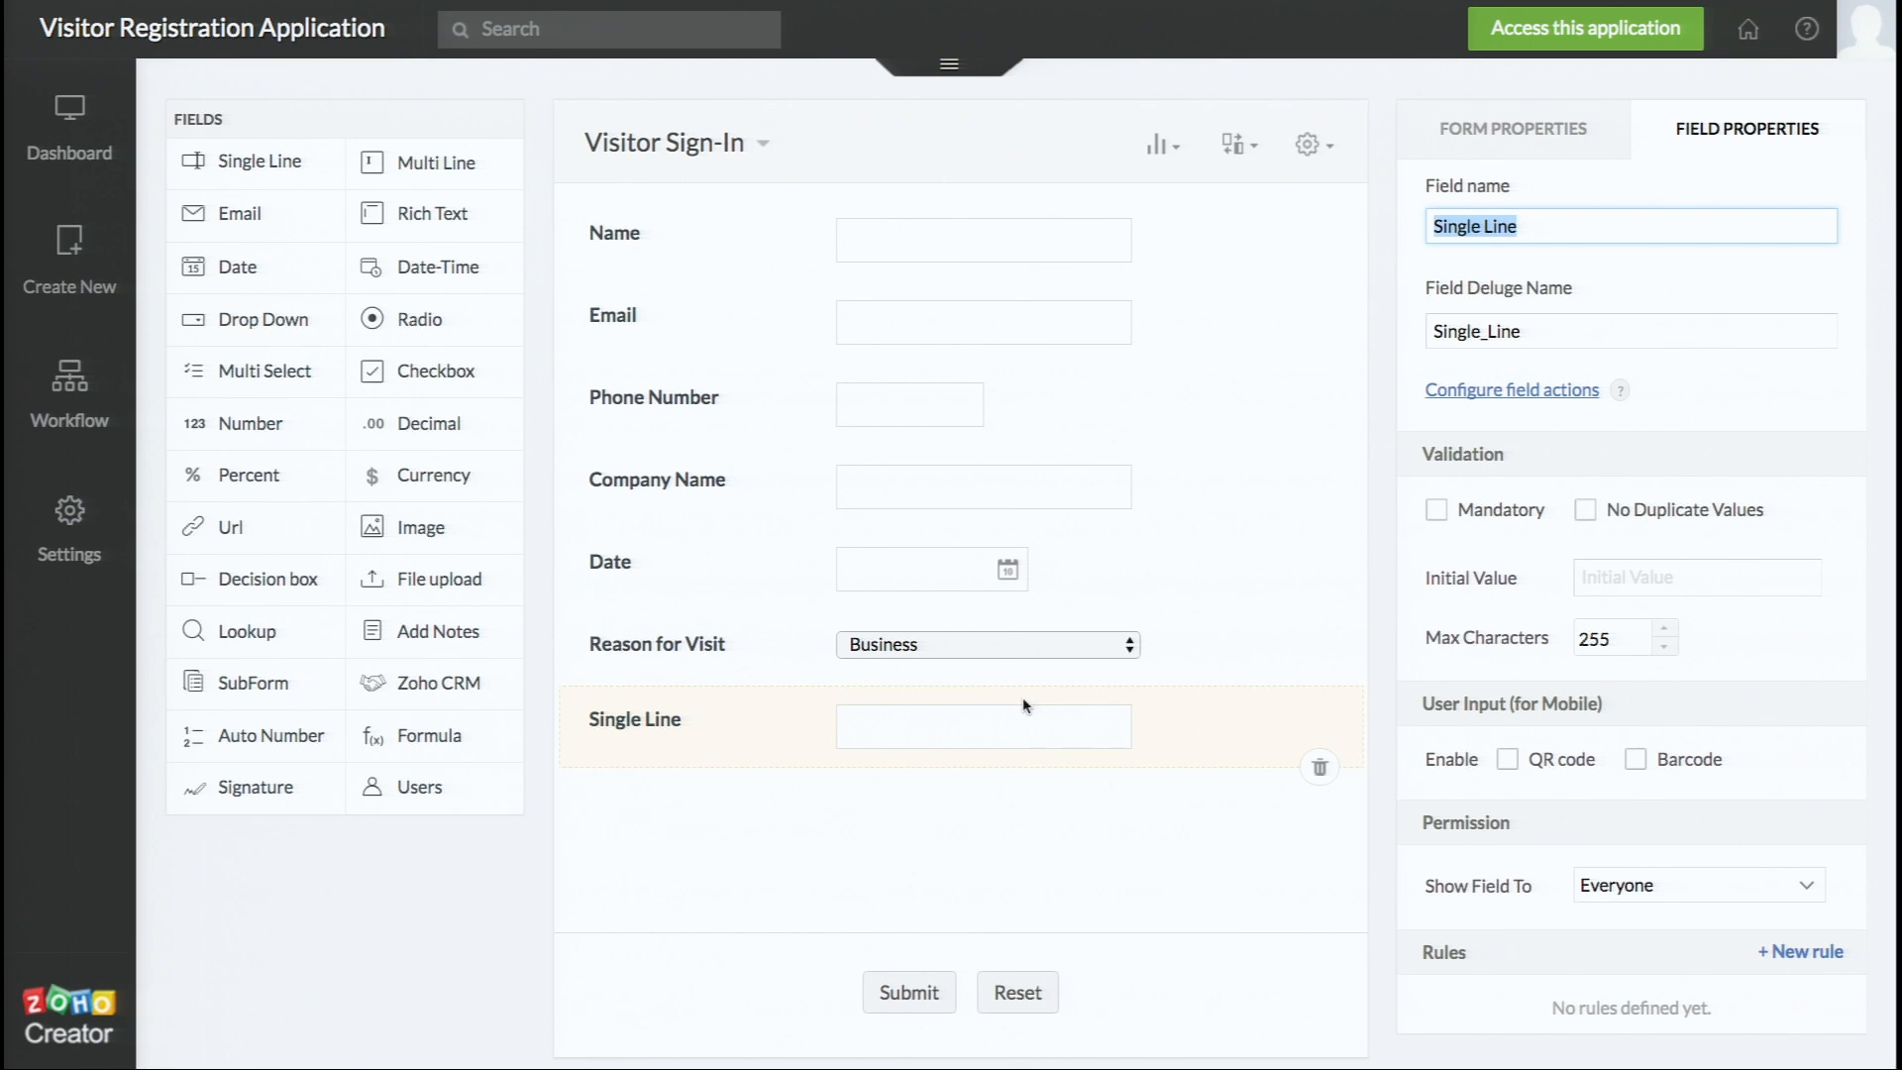
{"action": "left_click_drag", "start_coordinate": [1617, 229], "coordinate": [1432, 229]}
{"action": "type", "text": "Whoma"}
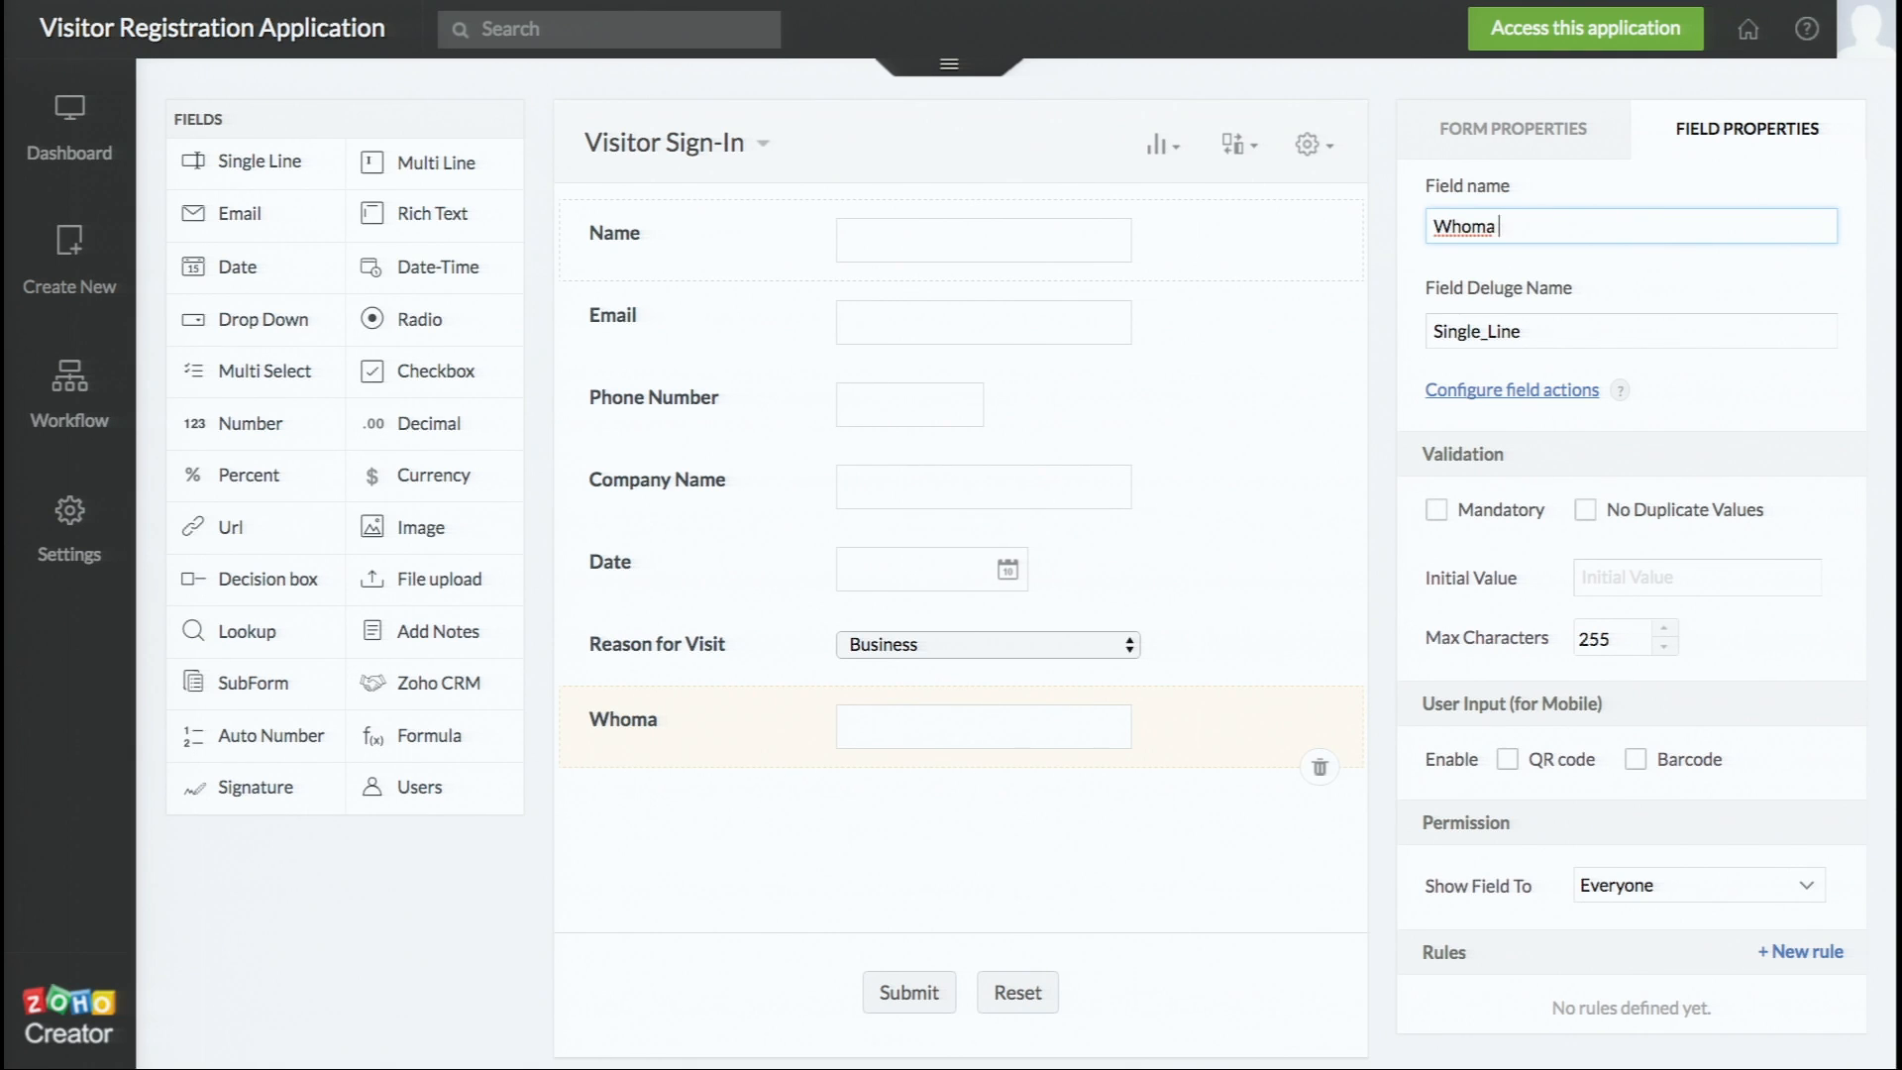
{"action": "type", "text": " do youw"}
{"action": "key", "text": "BackSpace"}
{"action": "type", "text": "want "}
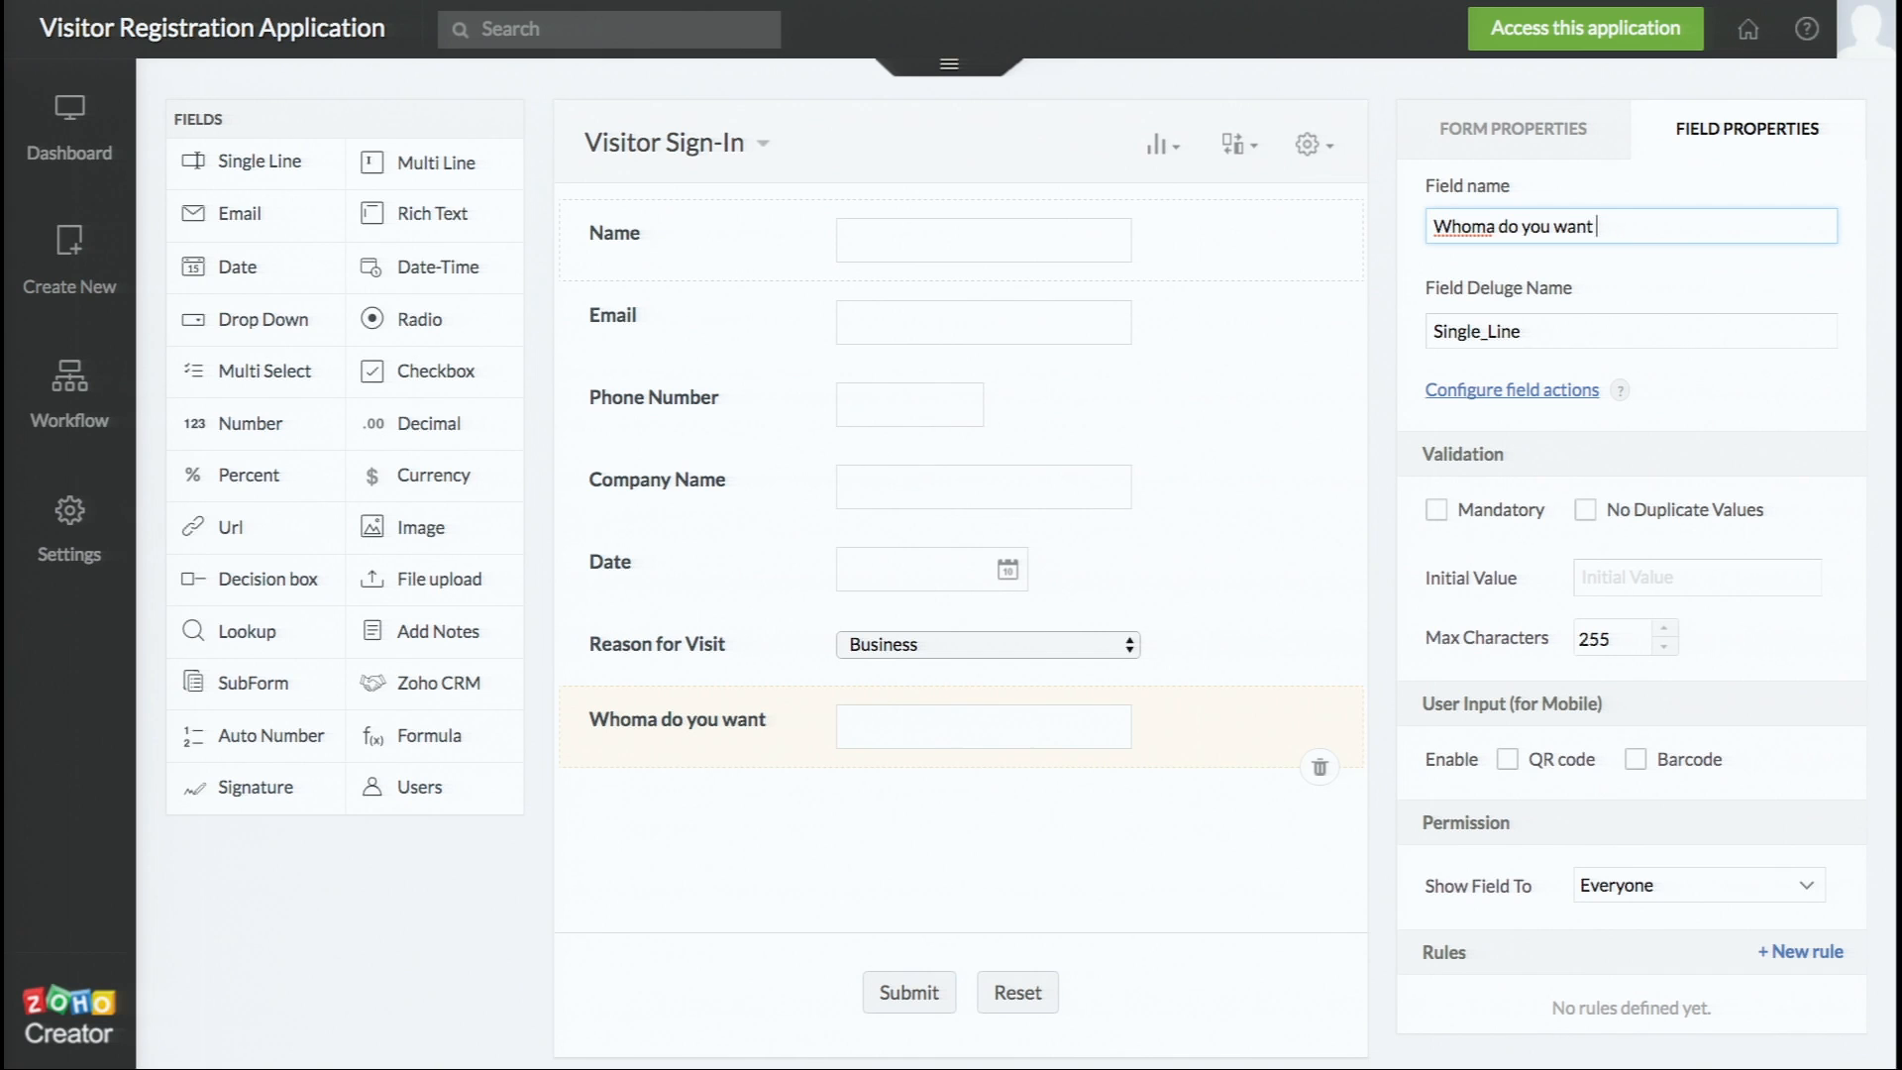
{"action": "type", "text": "to visit?"}
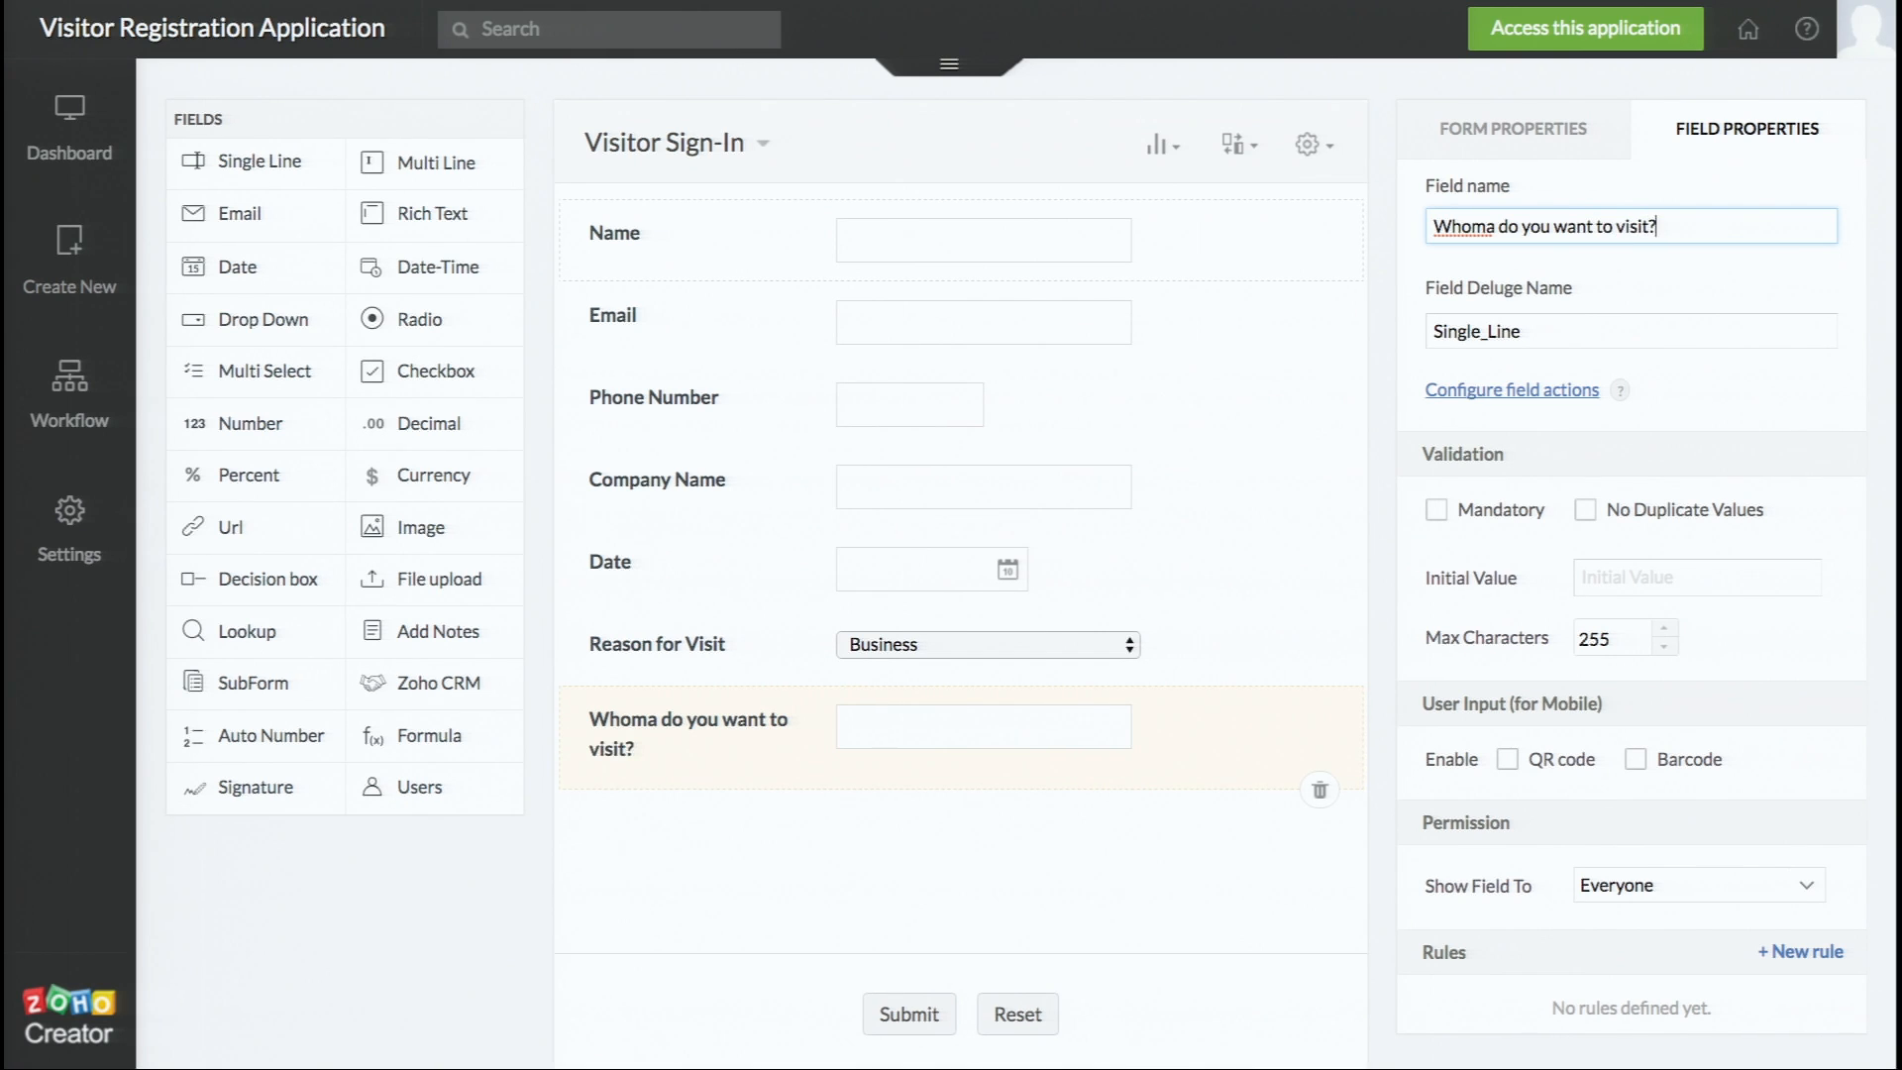
{"action": "left_click", "coordinate": [1494, 226]}
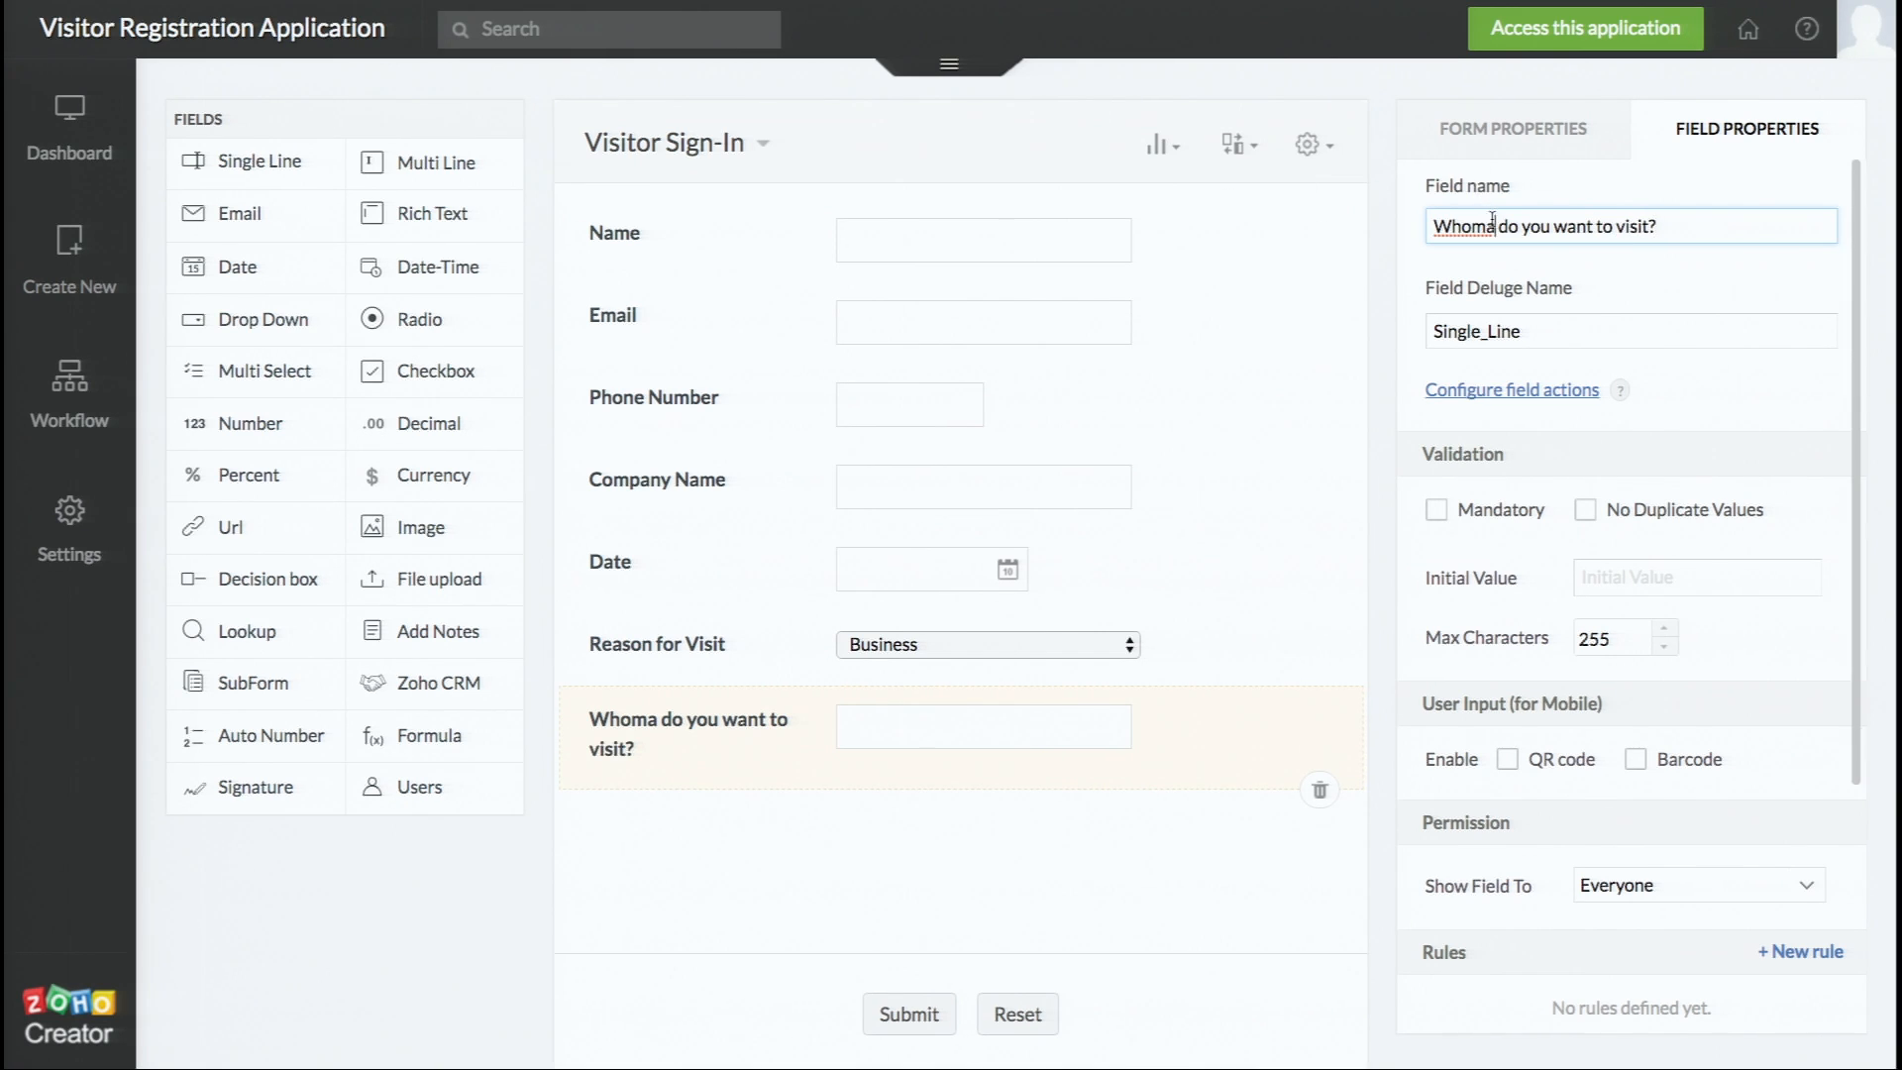
{"action": "key", "text": "BackSpace"}
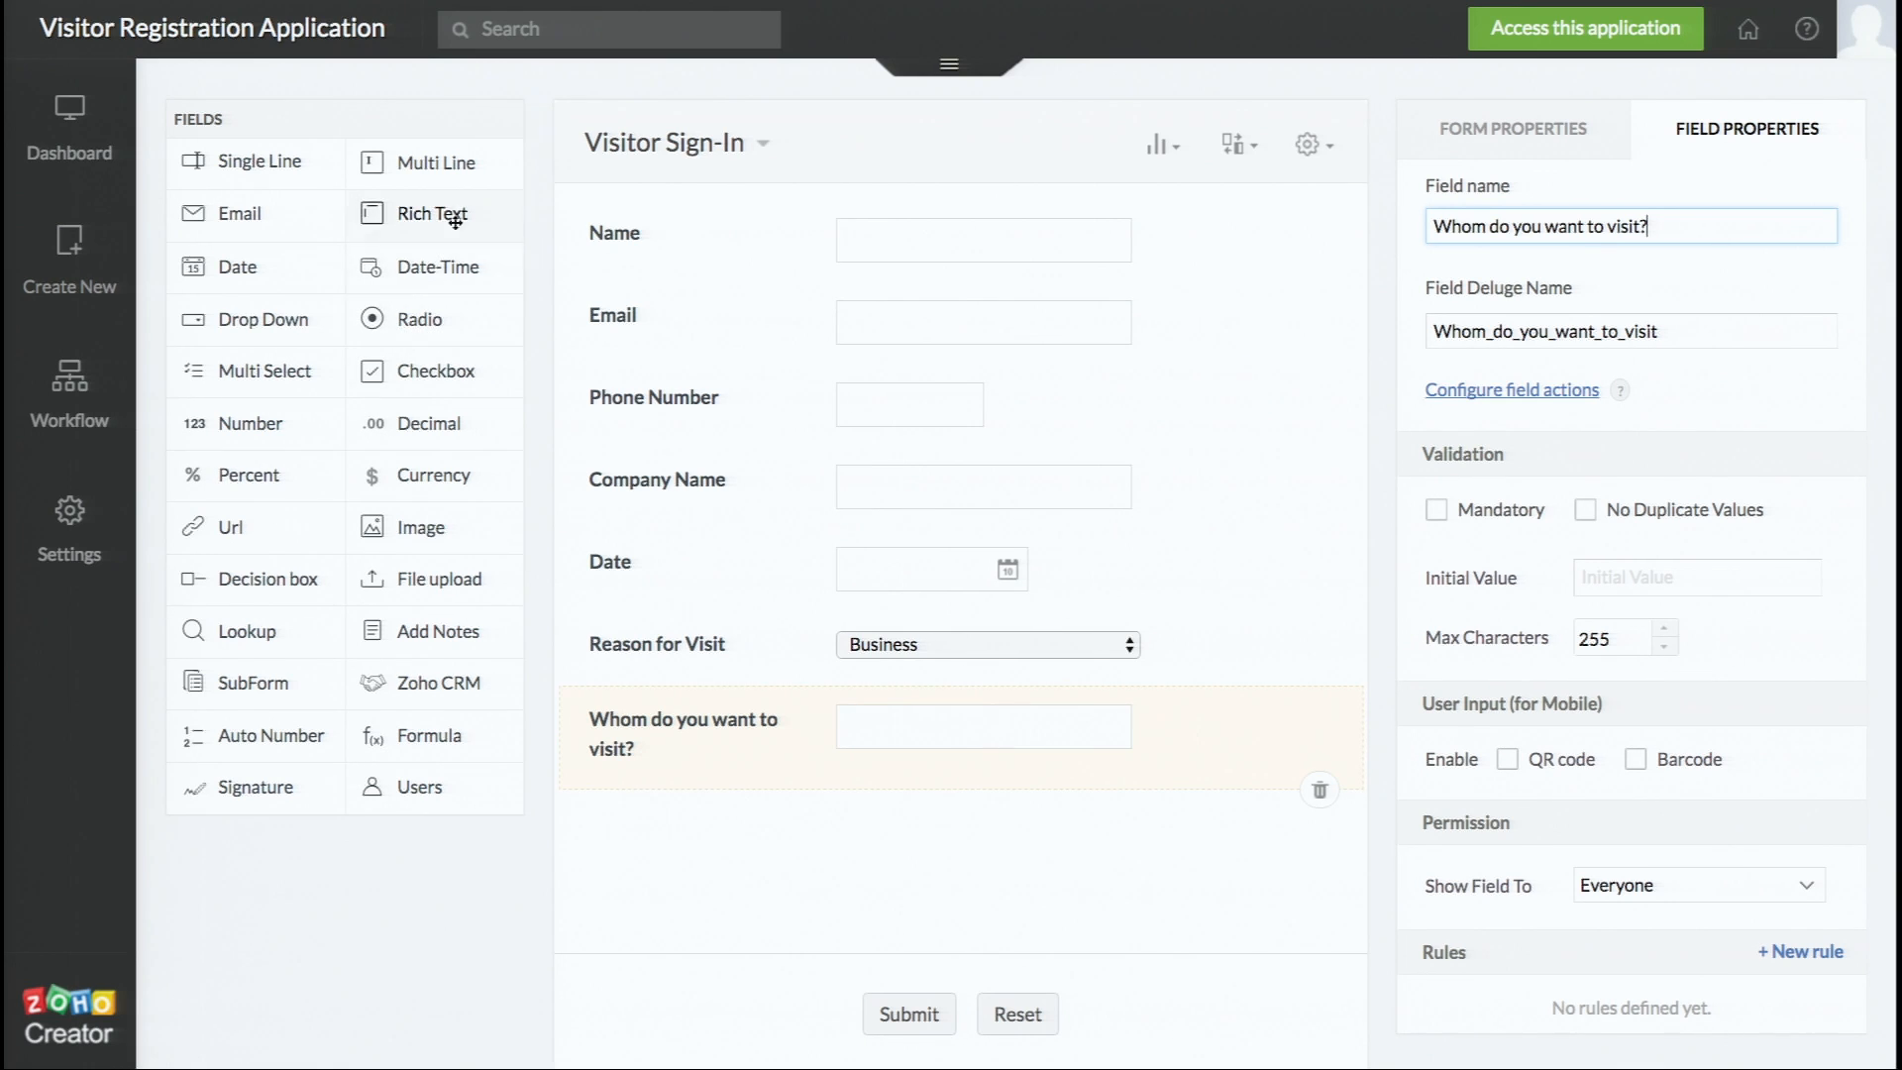
- Place a Multi Line field at the end of the form and name it 'Description'
{"action": "left_click_drag", "start_coordinate": [449, 175], "coordinate": [709, 912]}
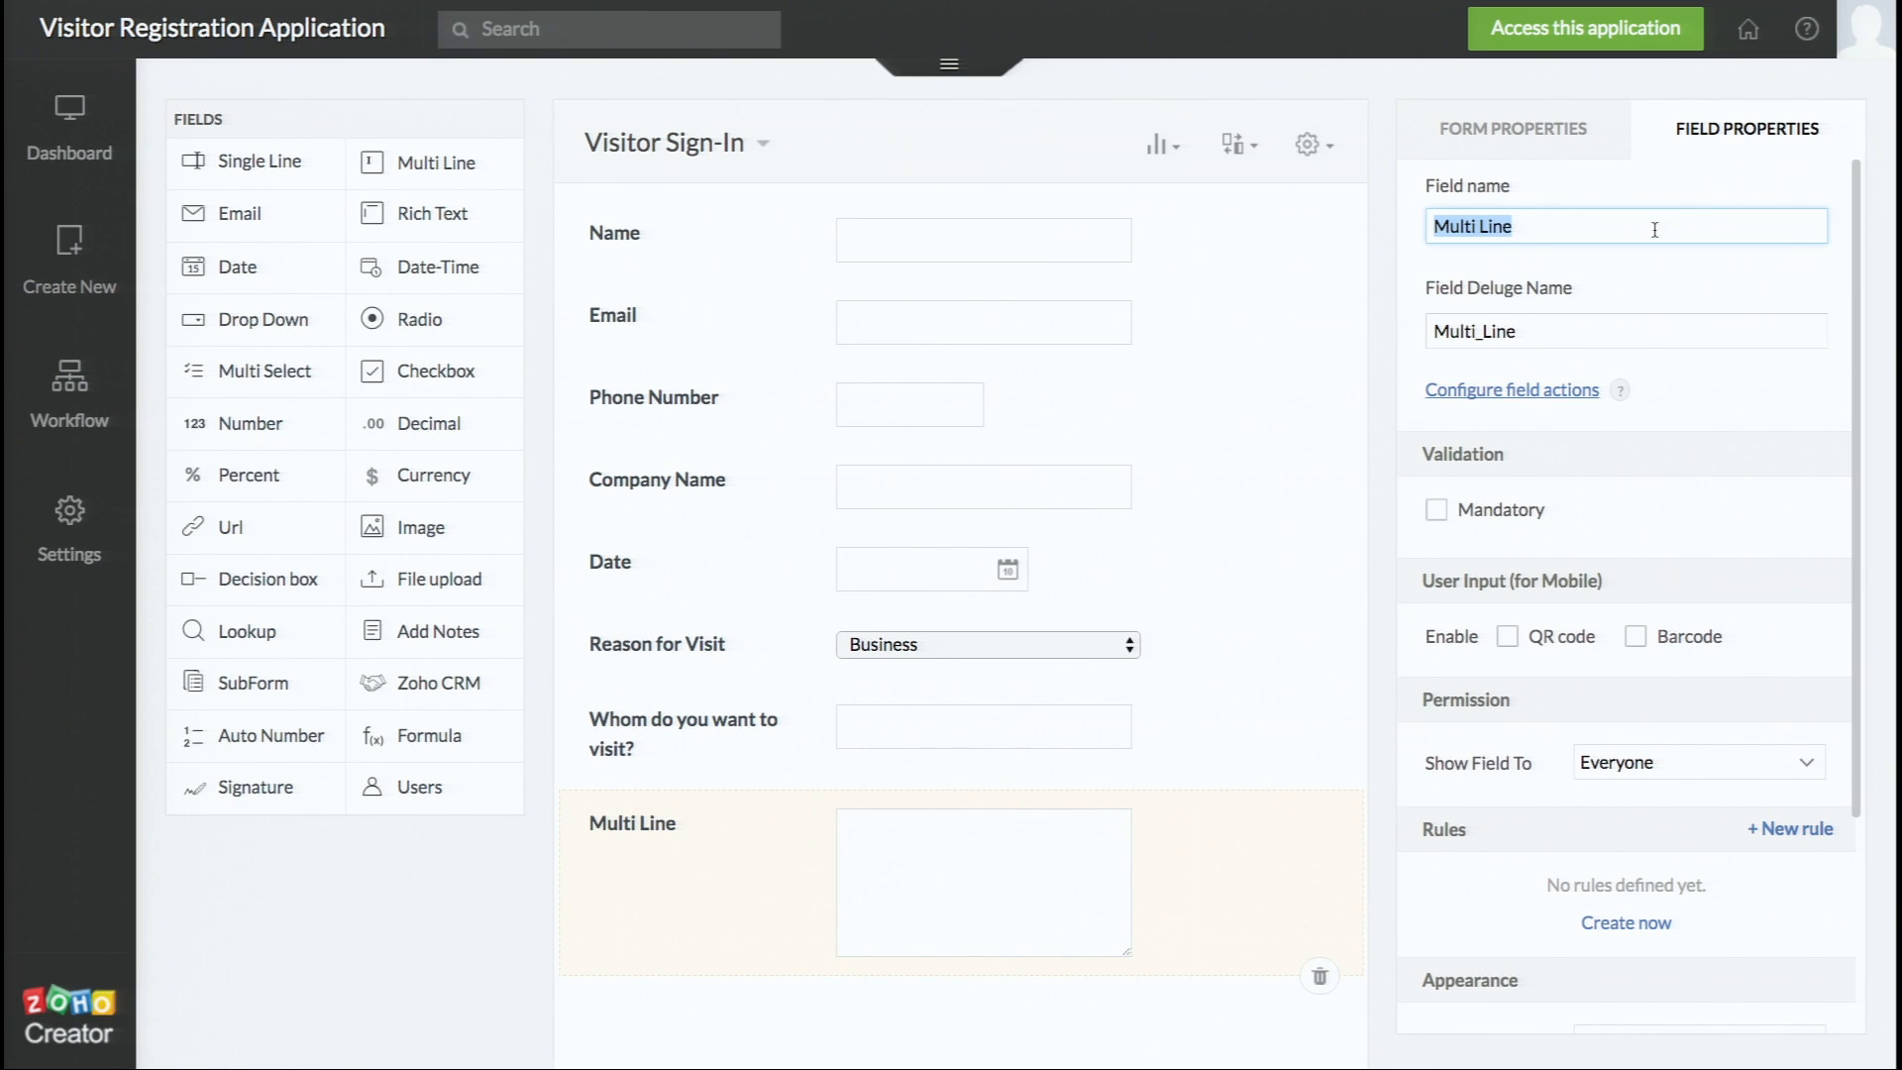
{"action": "type", "text": "Descrip"}
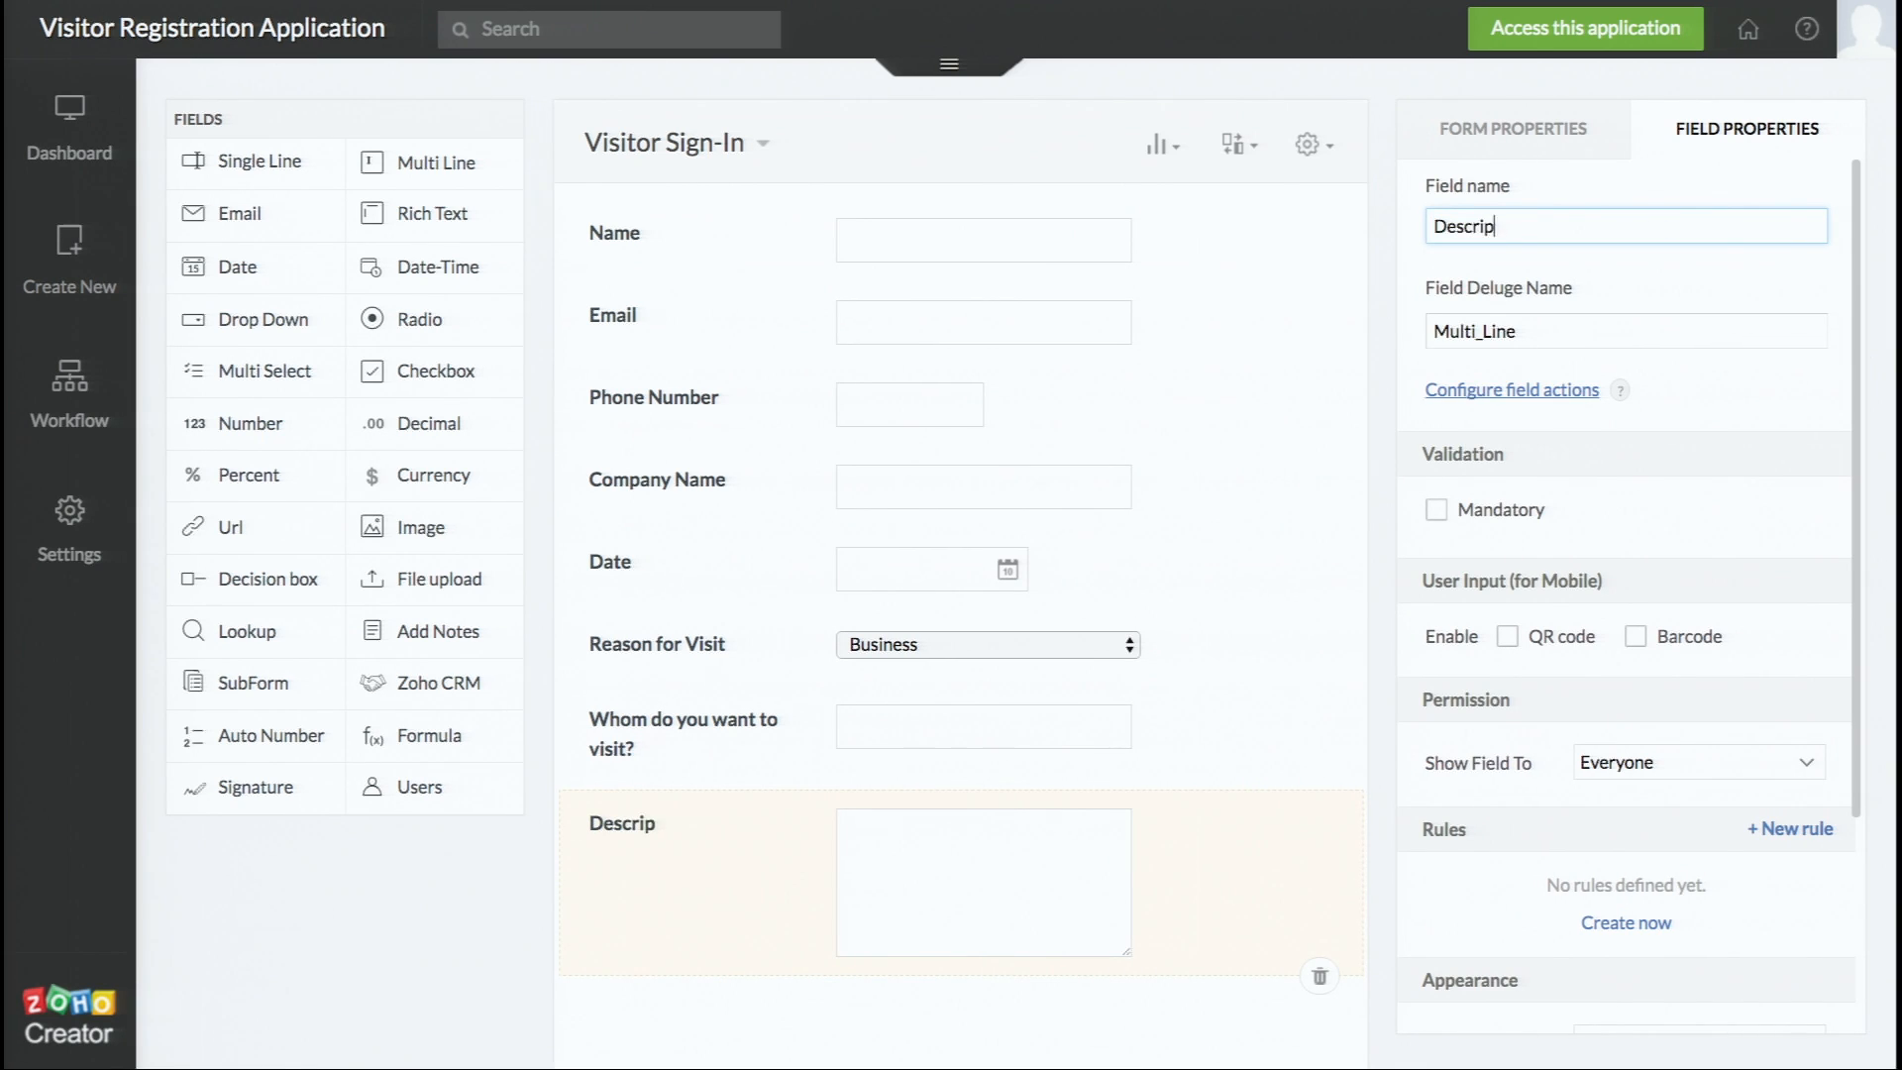
{"action": "type", "text": "tion"}
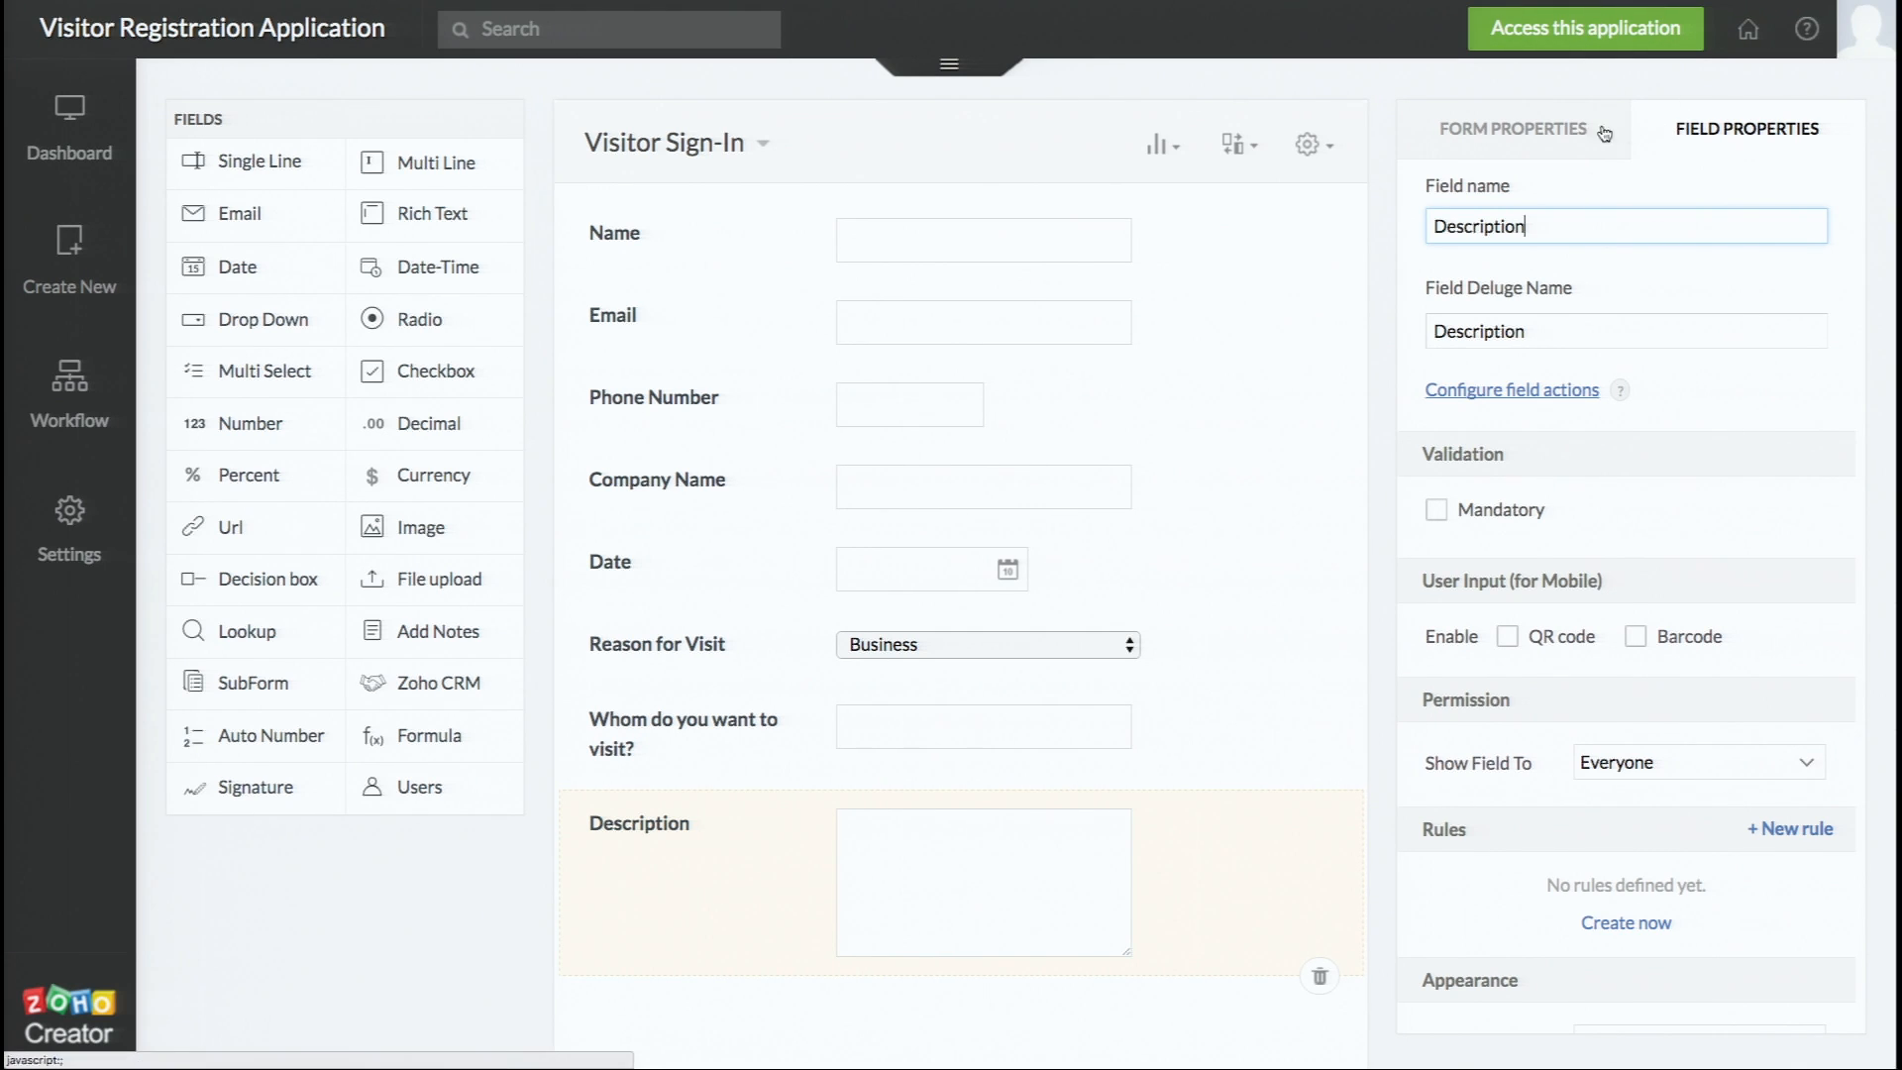
{"action": "left_click", "coordinate": [1566, 134]}
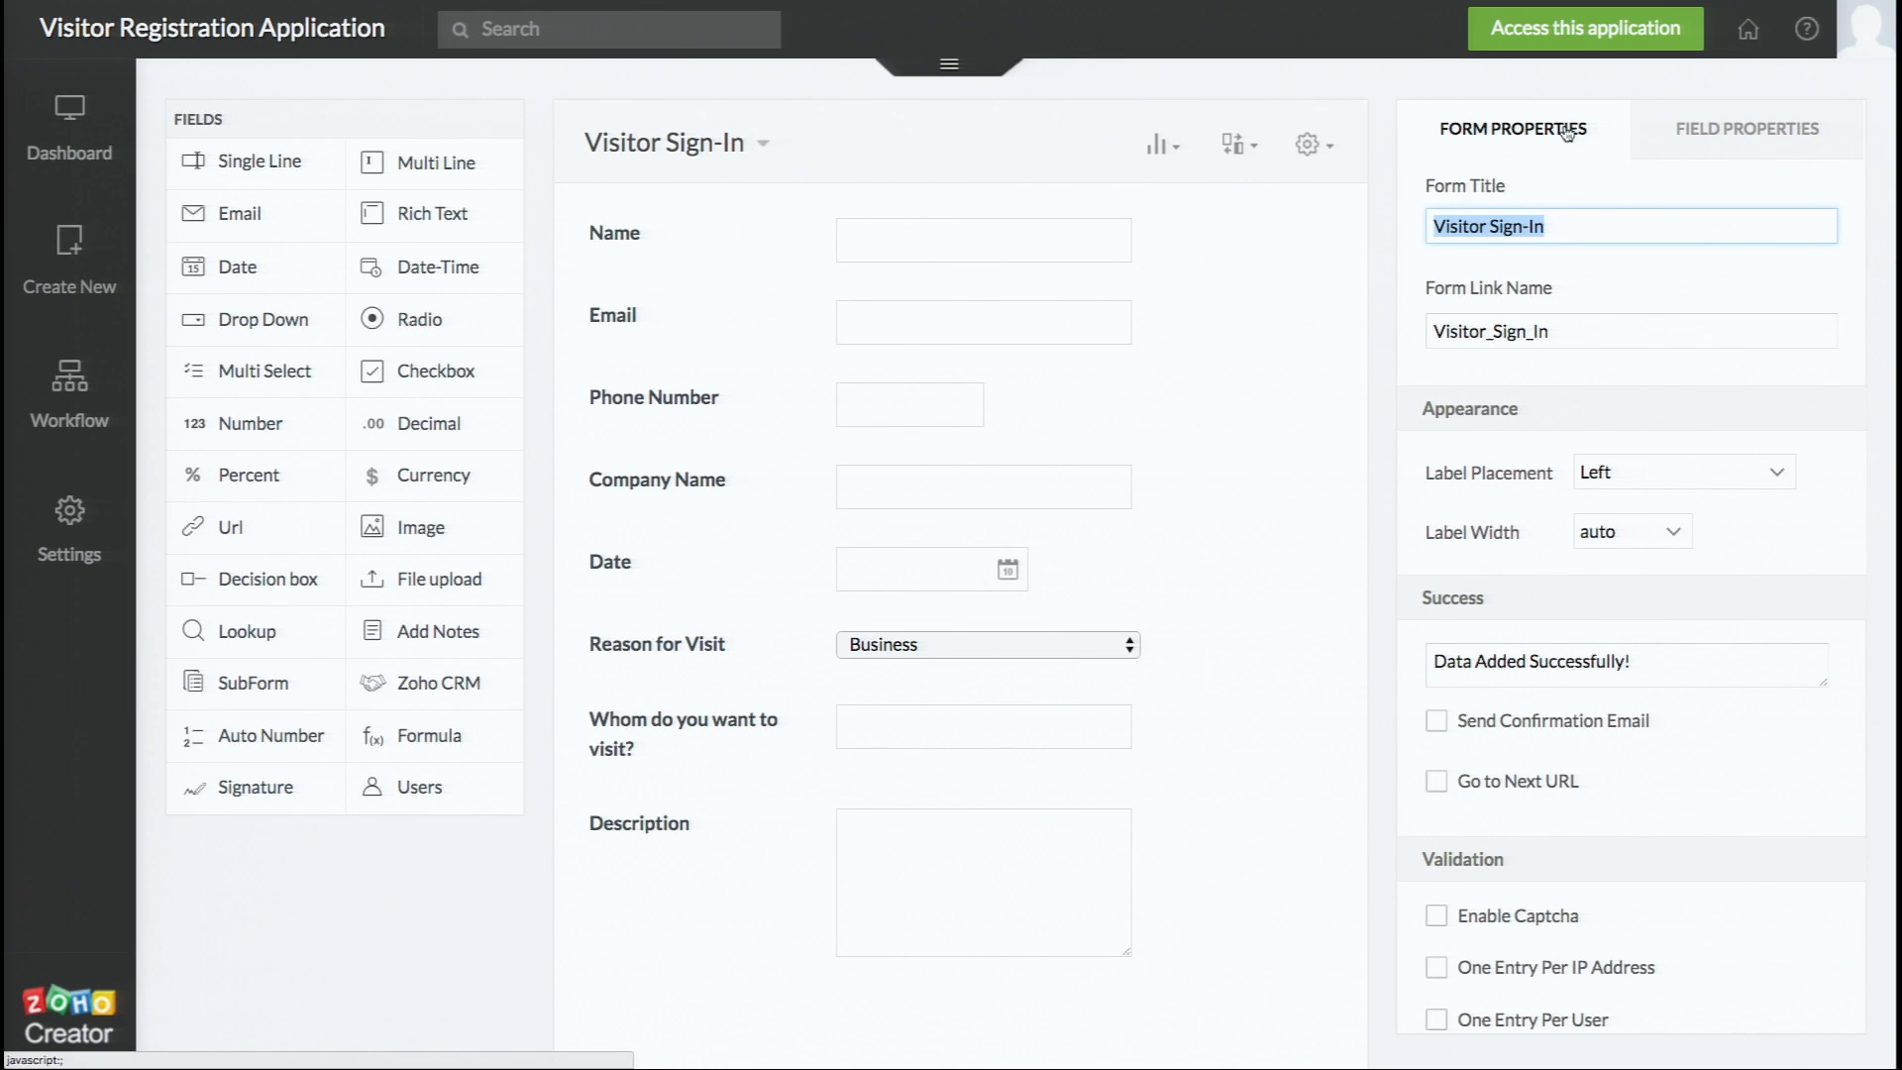
{"action": "left_click", "coordinate": [1781, 131]}
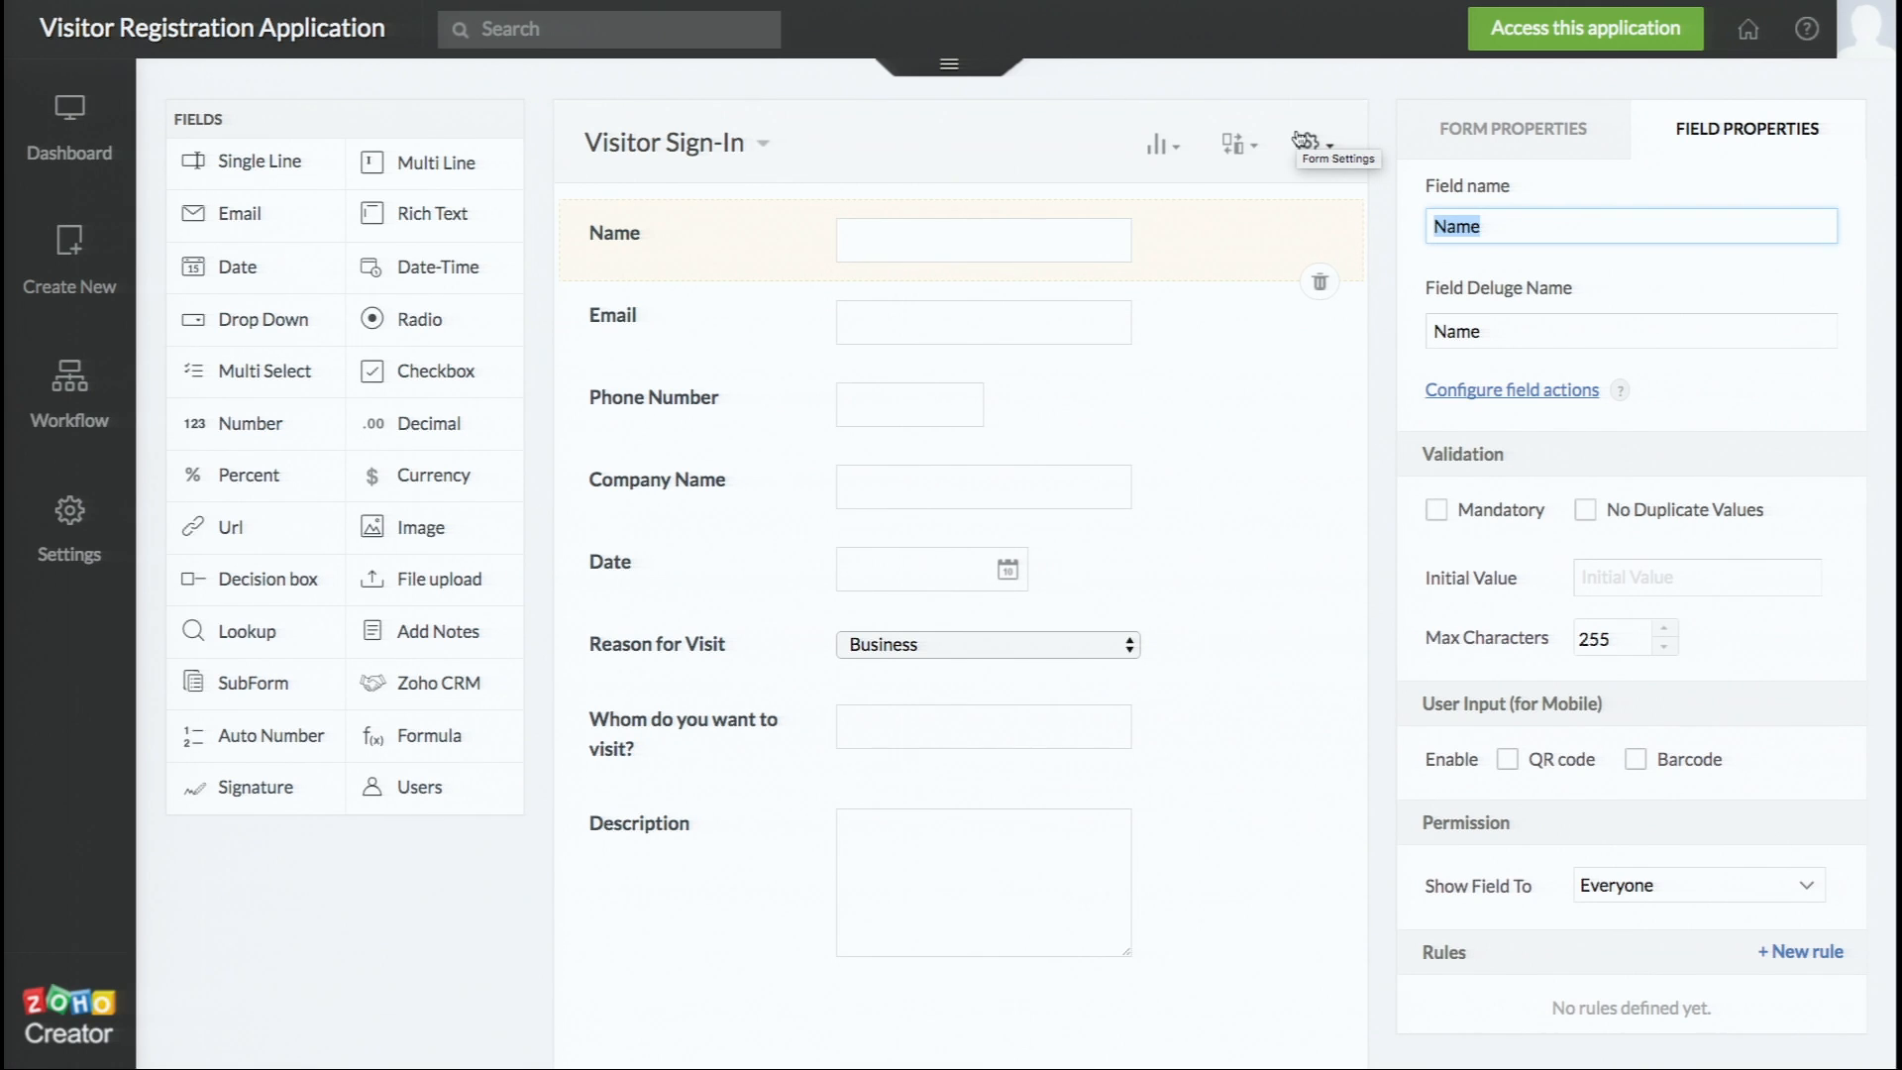
{"action": "left_click", "coordinate": [1534, 36]}
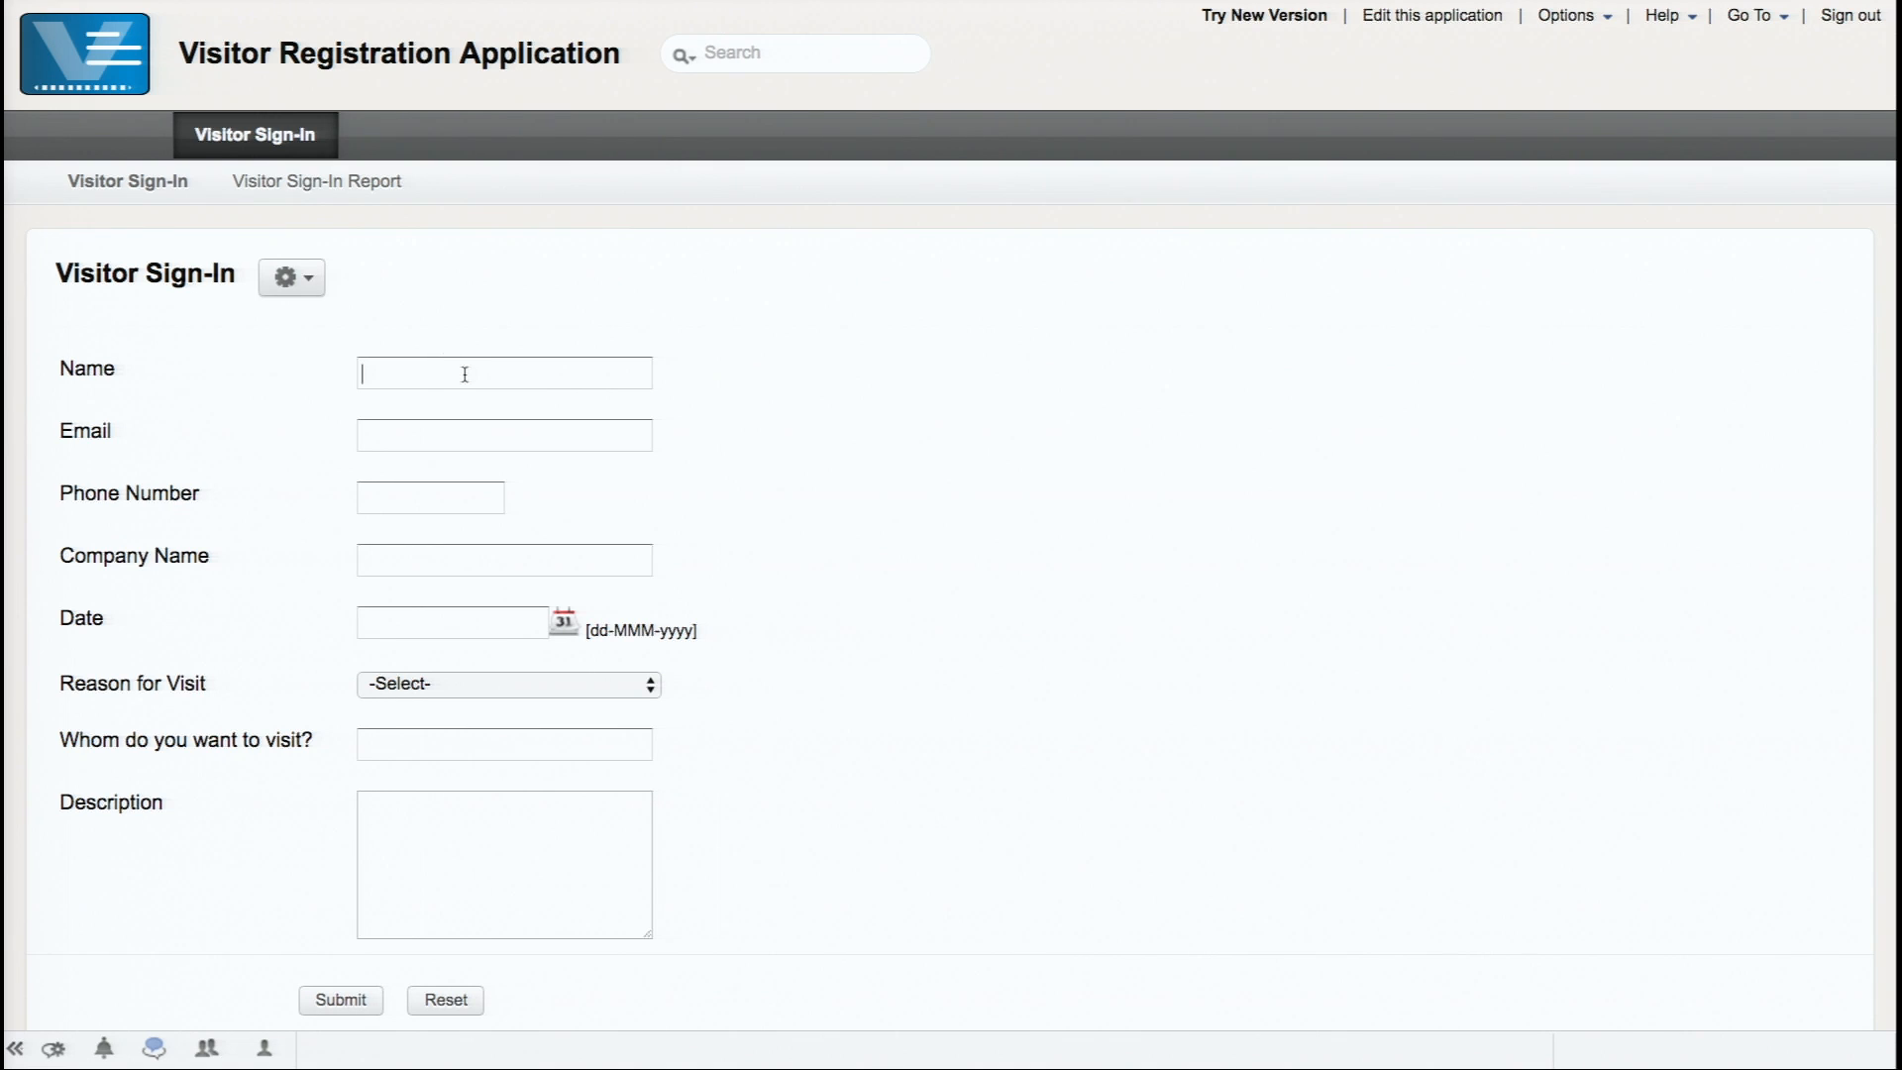
{"action": "scroll", "coordinate": [467, 531], "scroll_direction": "down", "scroll_amount": 1}
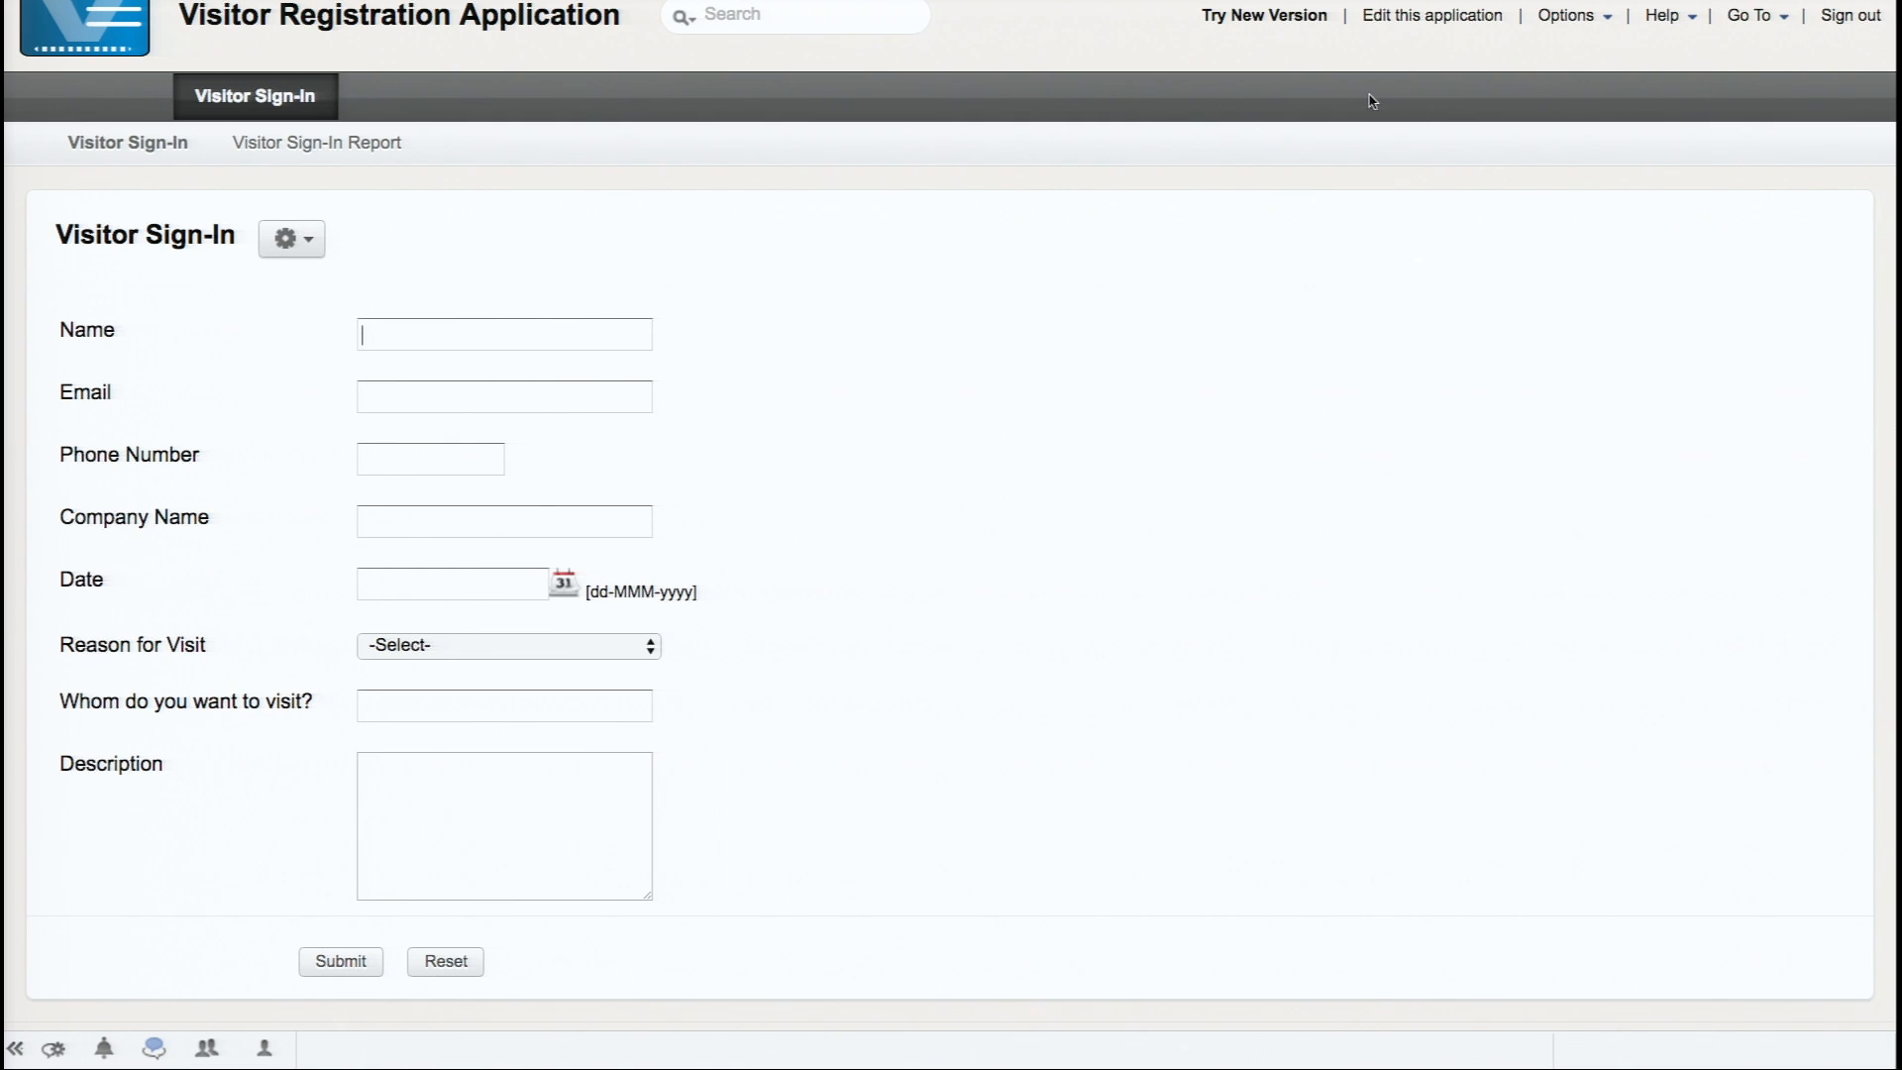
{"action": "left_click", "coordinate": [1400, 24]}
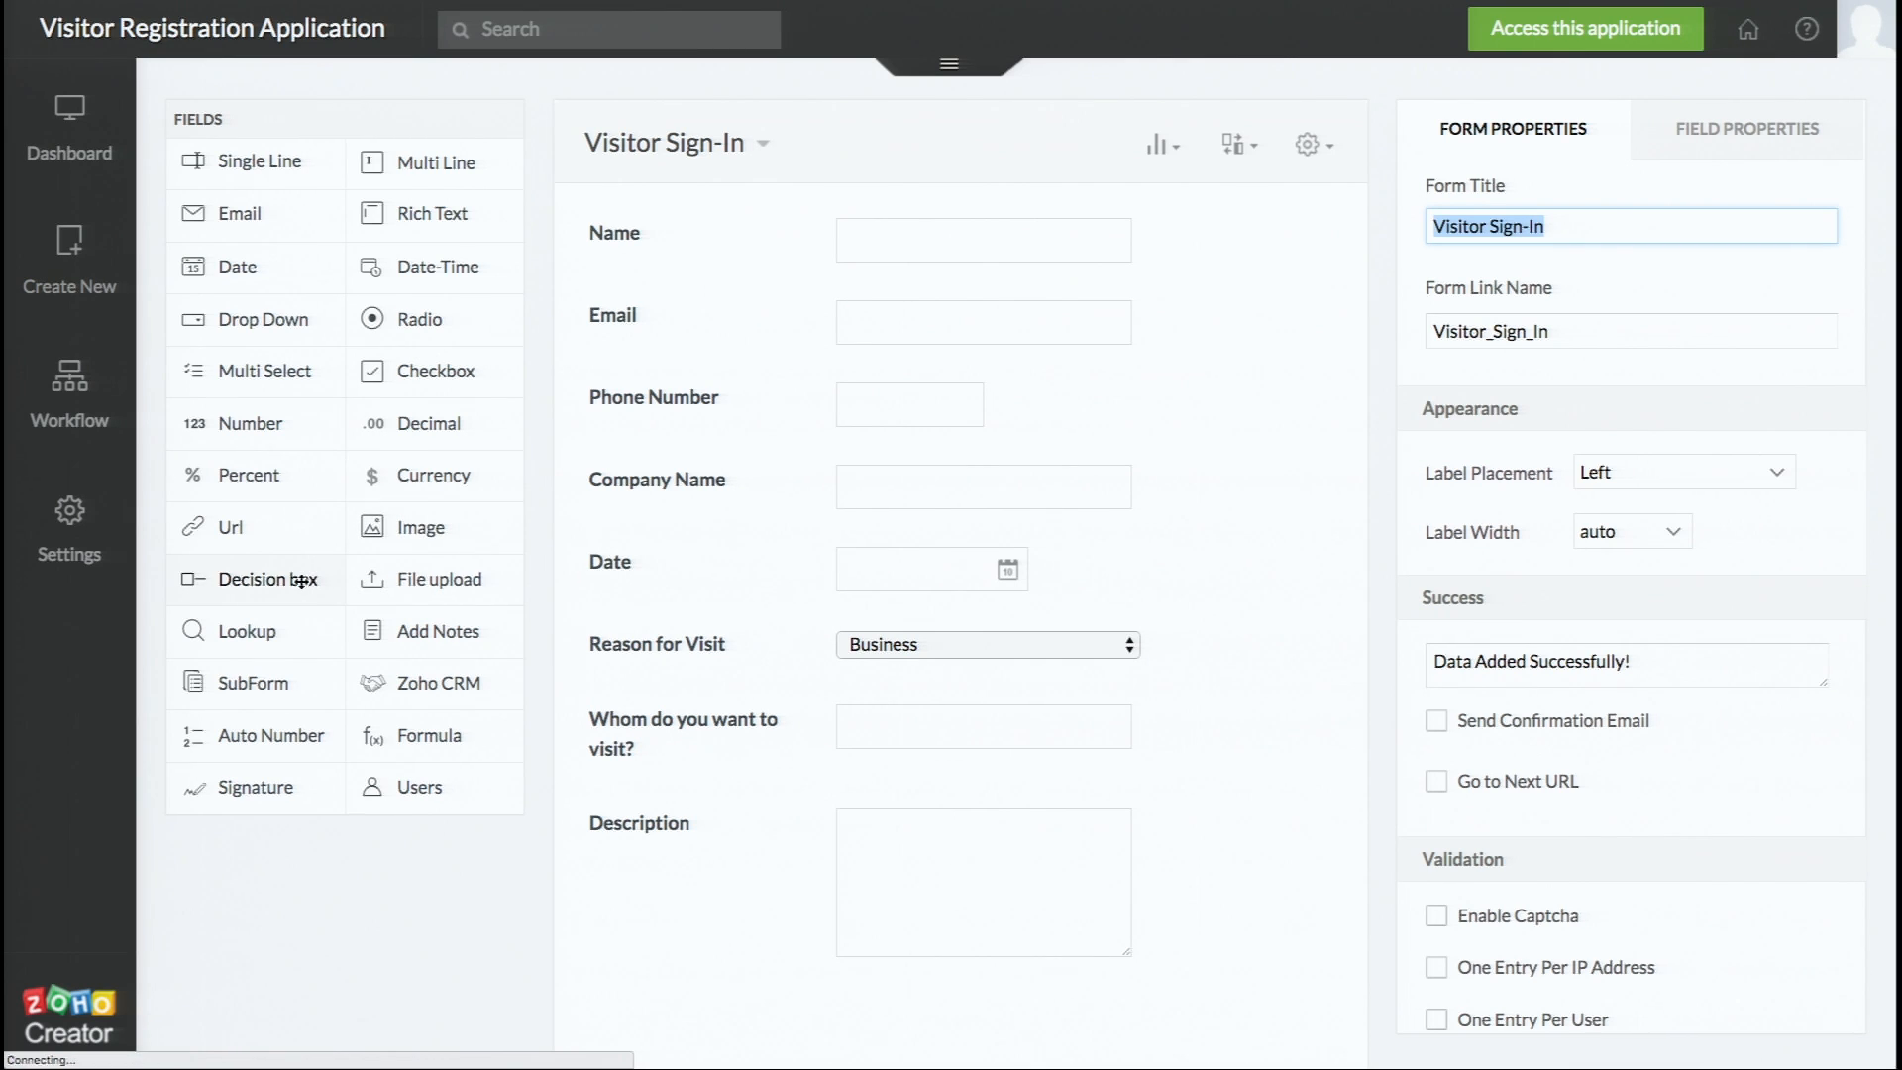
- Place a Decision box below Description and name it 'I Agree to the Terms and Conditions'
{"action": "left_click_drag", "start_coordinate": [289, 565], "coordinate": [897, 723]}
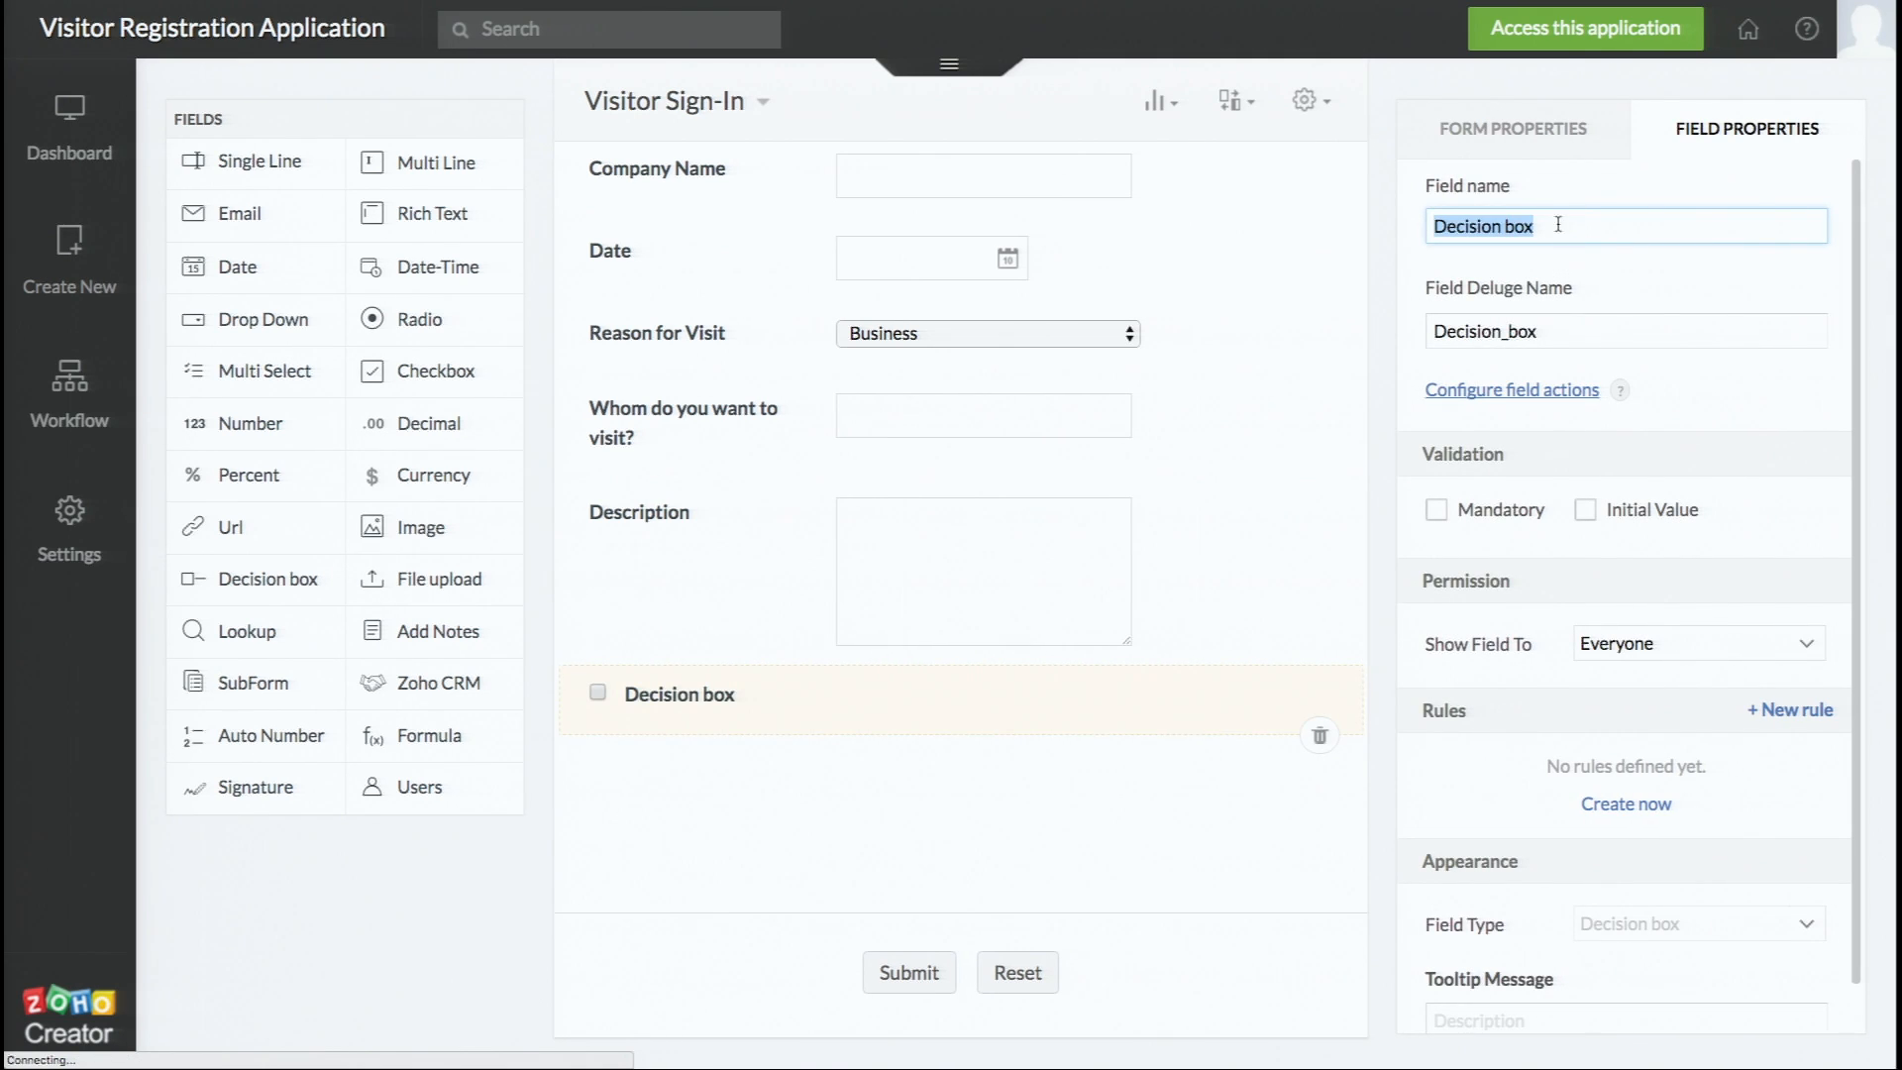
{"action": "type", "text": "I Ag"}
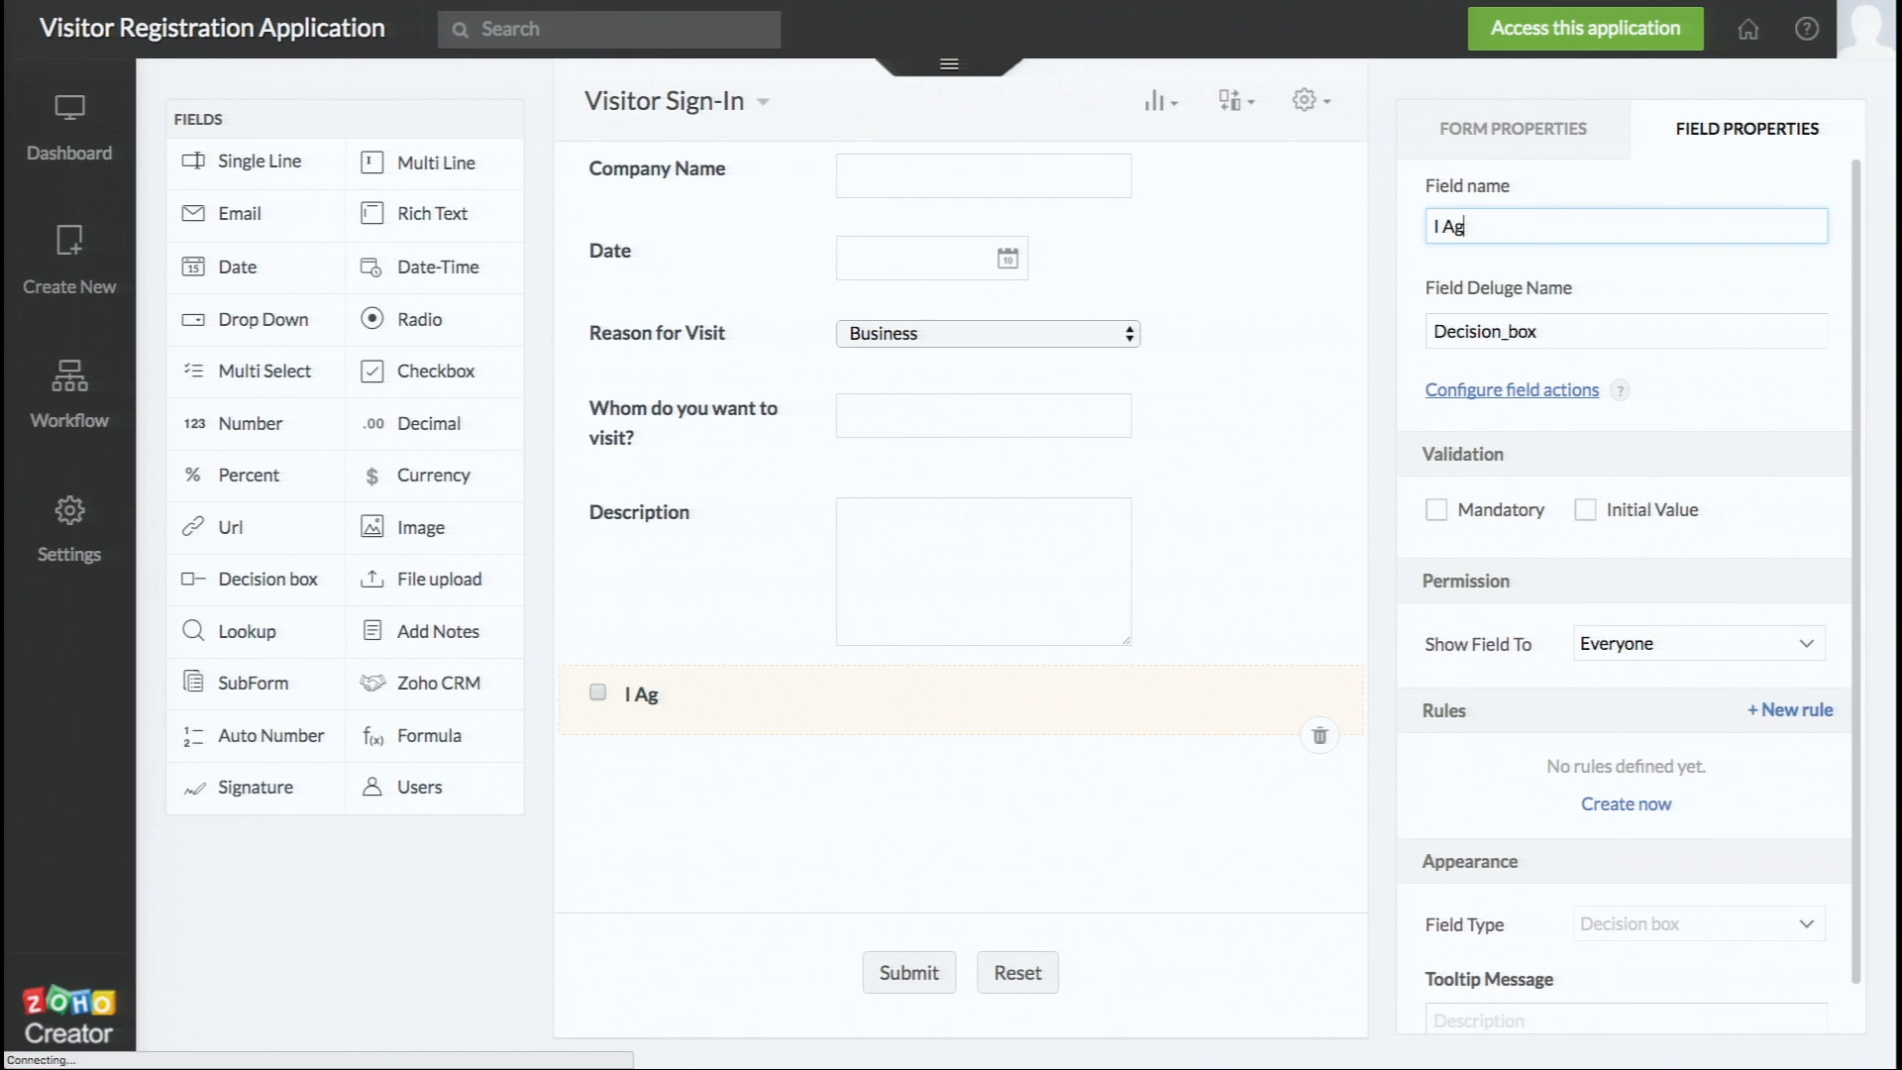
{"action": "type", "text": "ree to the "}
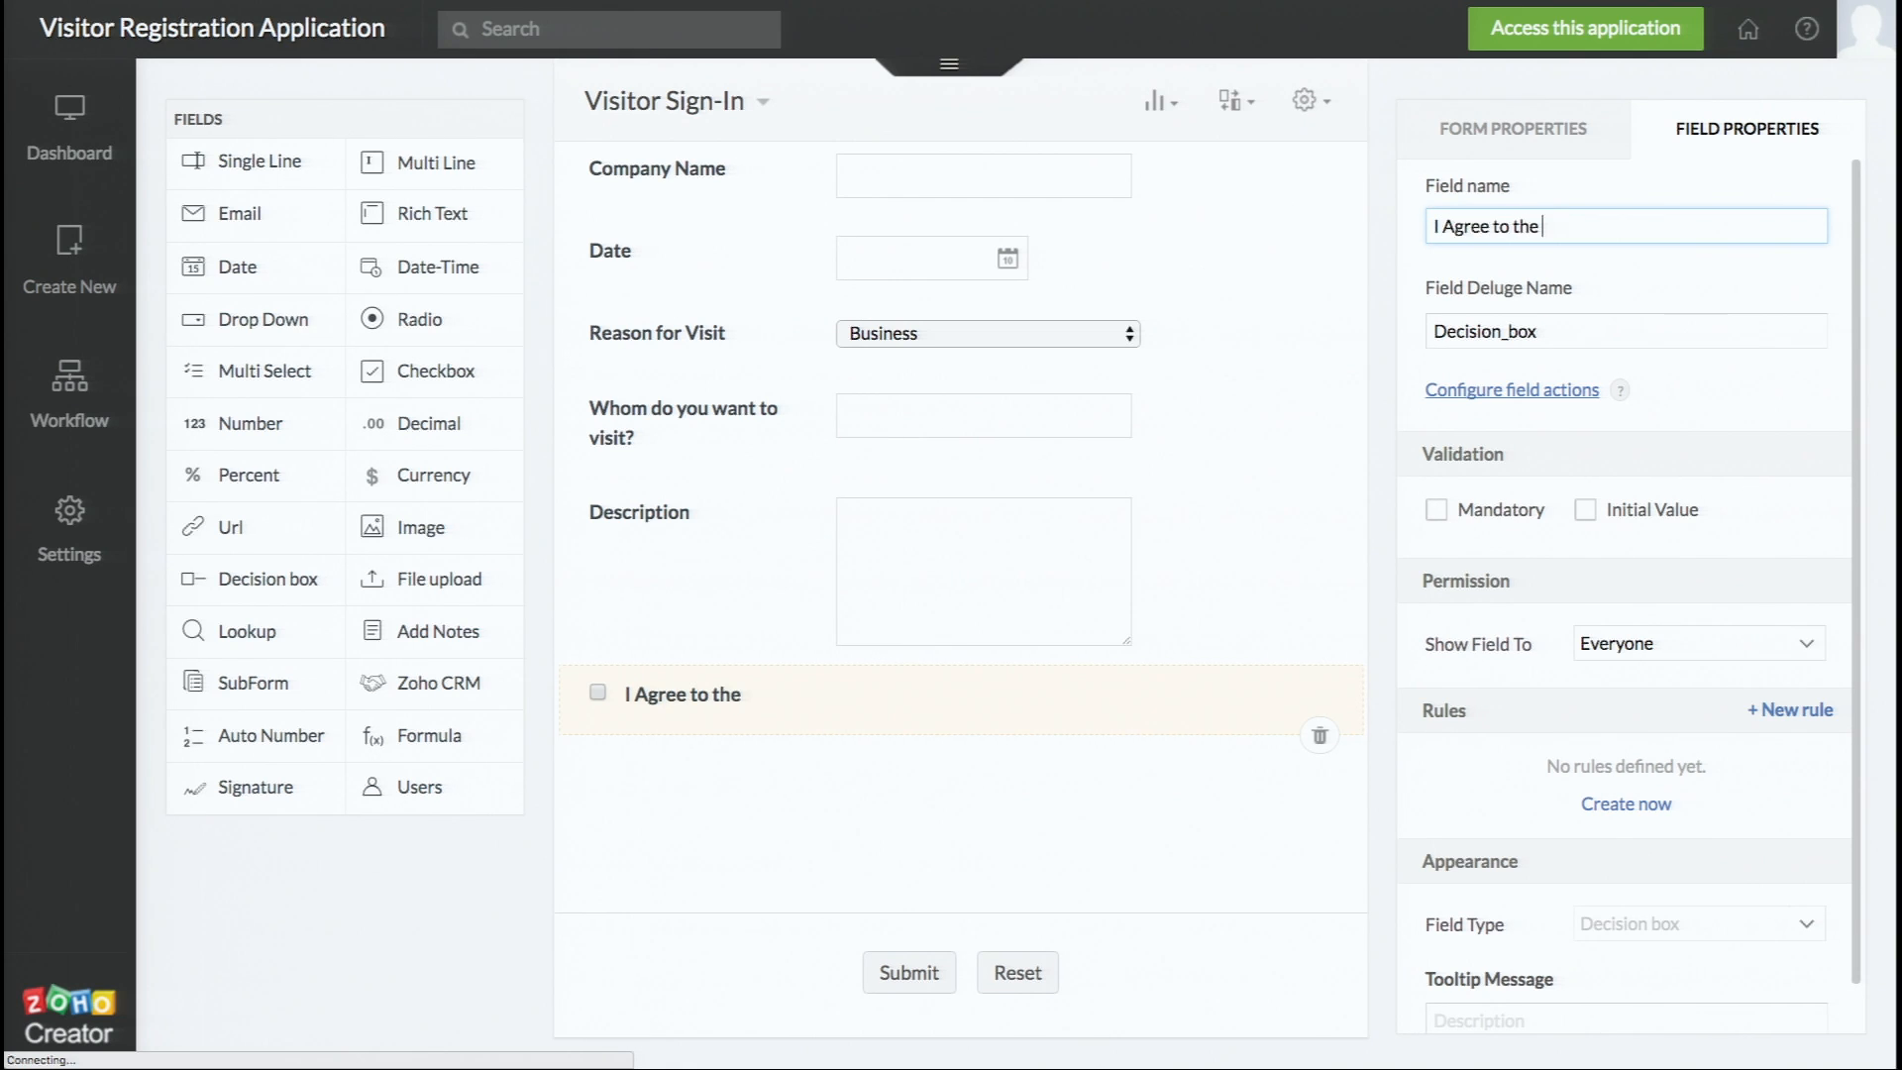
{"action": "type", "text": "Terms and C"}
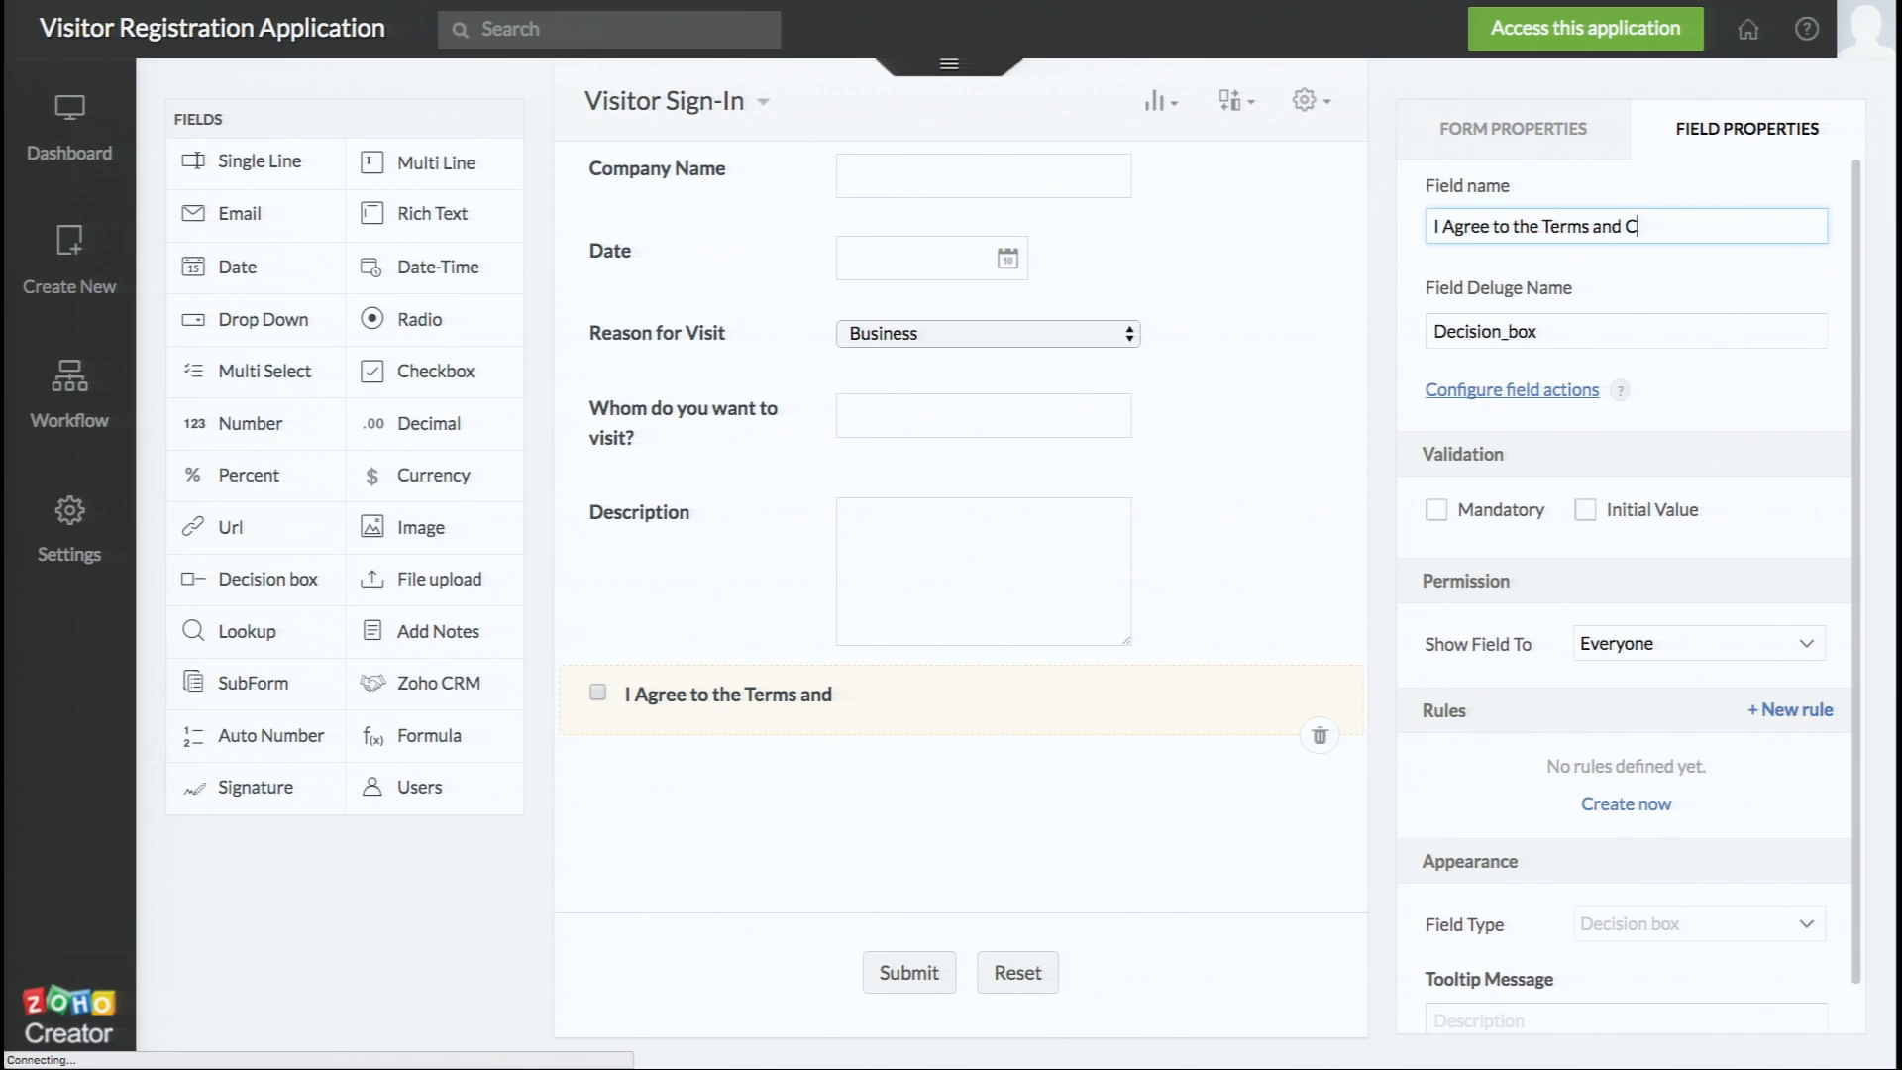
{"action": "type", "text": "onditions"}
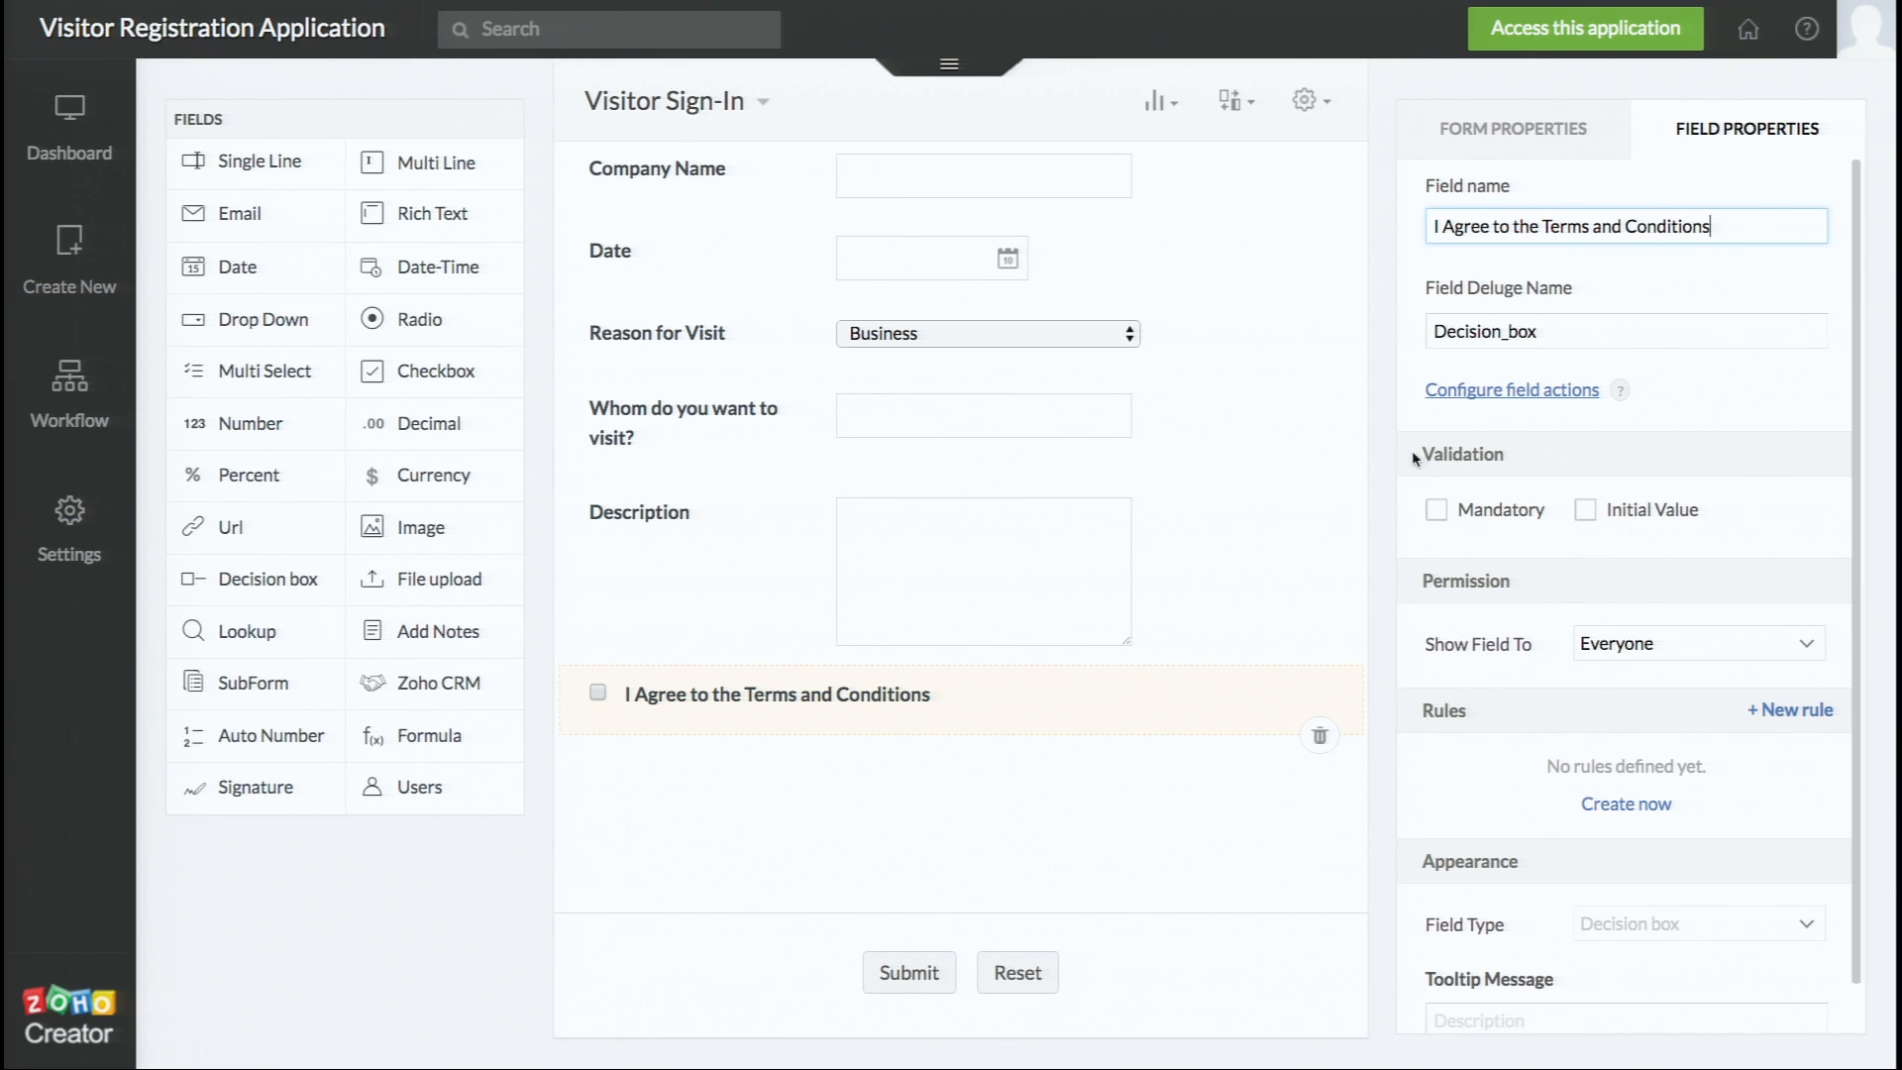
- Commit the Terms field name, then tick Mandatory under Validation for that decision box
{"action": "left_click", "coordinate": [1124, 702]}
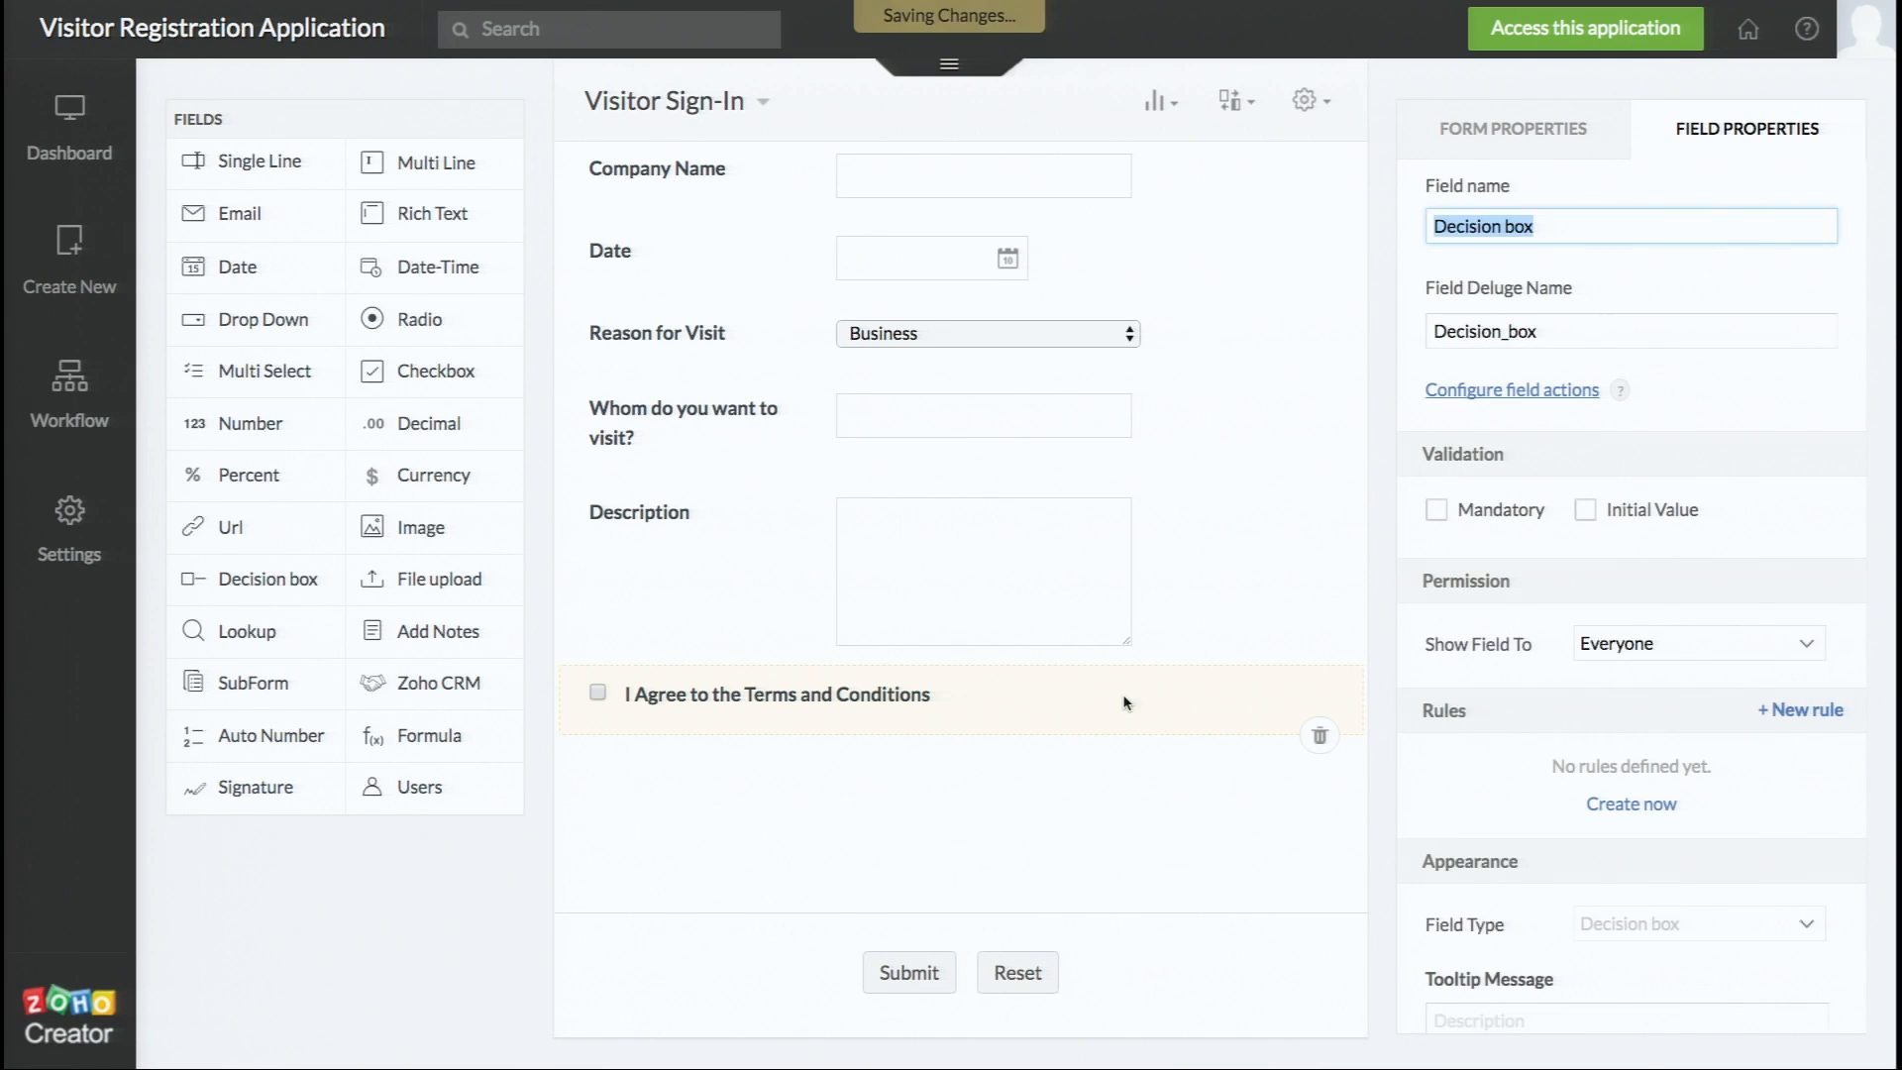
{"action": "left_click", "coordinate": [1201, 574]}
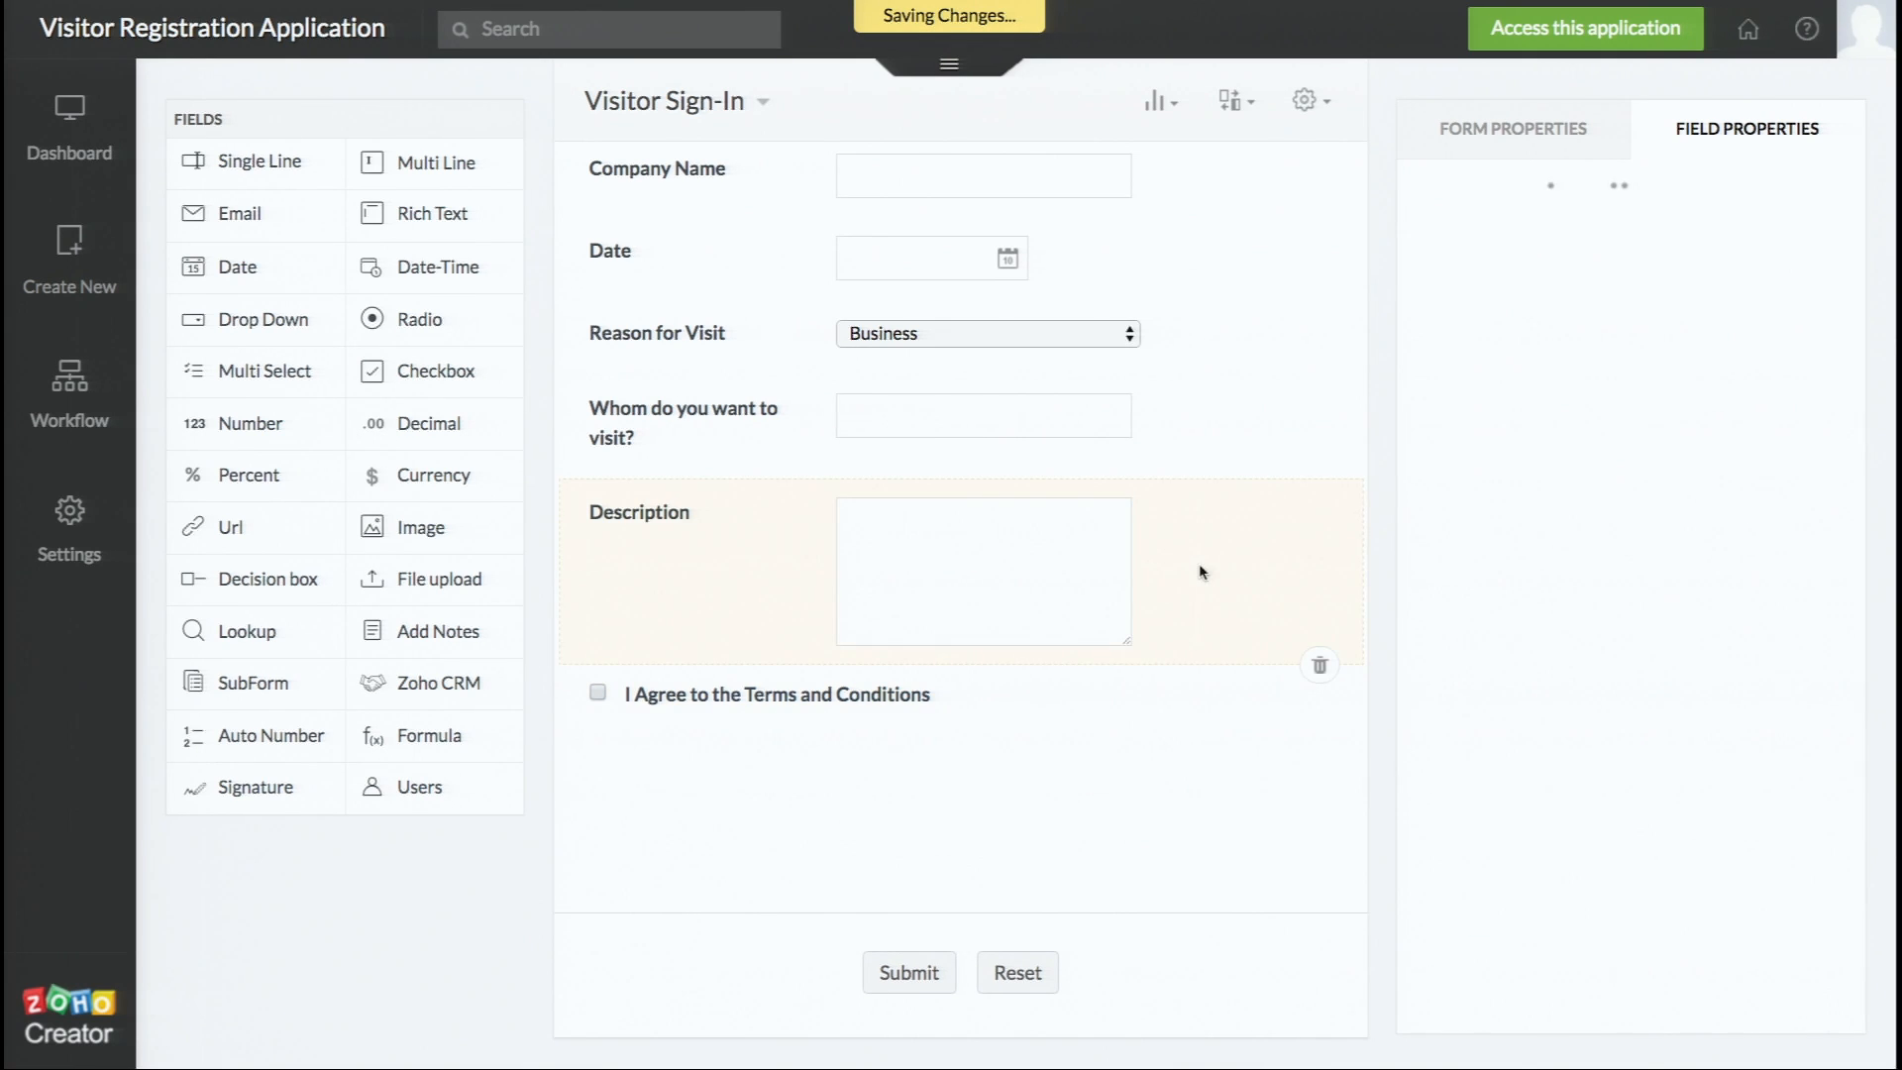
{"action": "left_click", "coordinate": [1222, 454]}
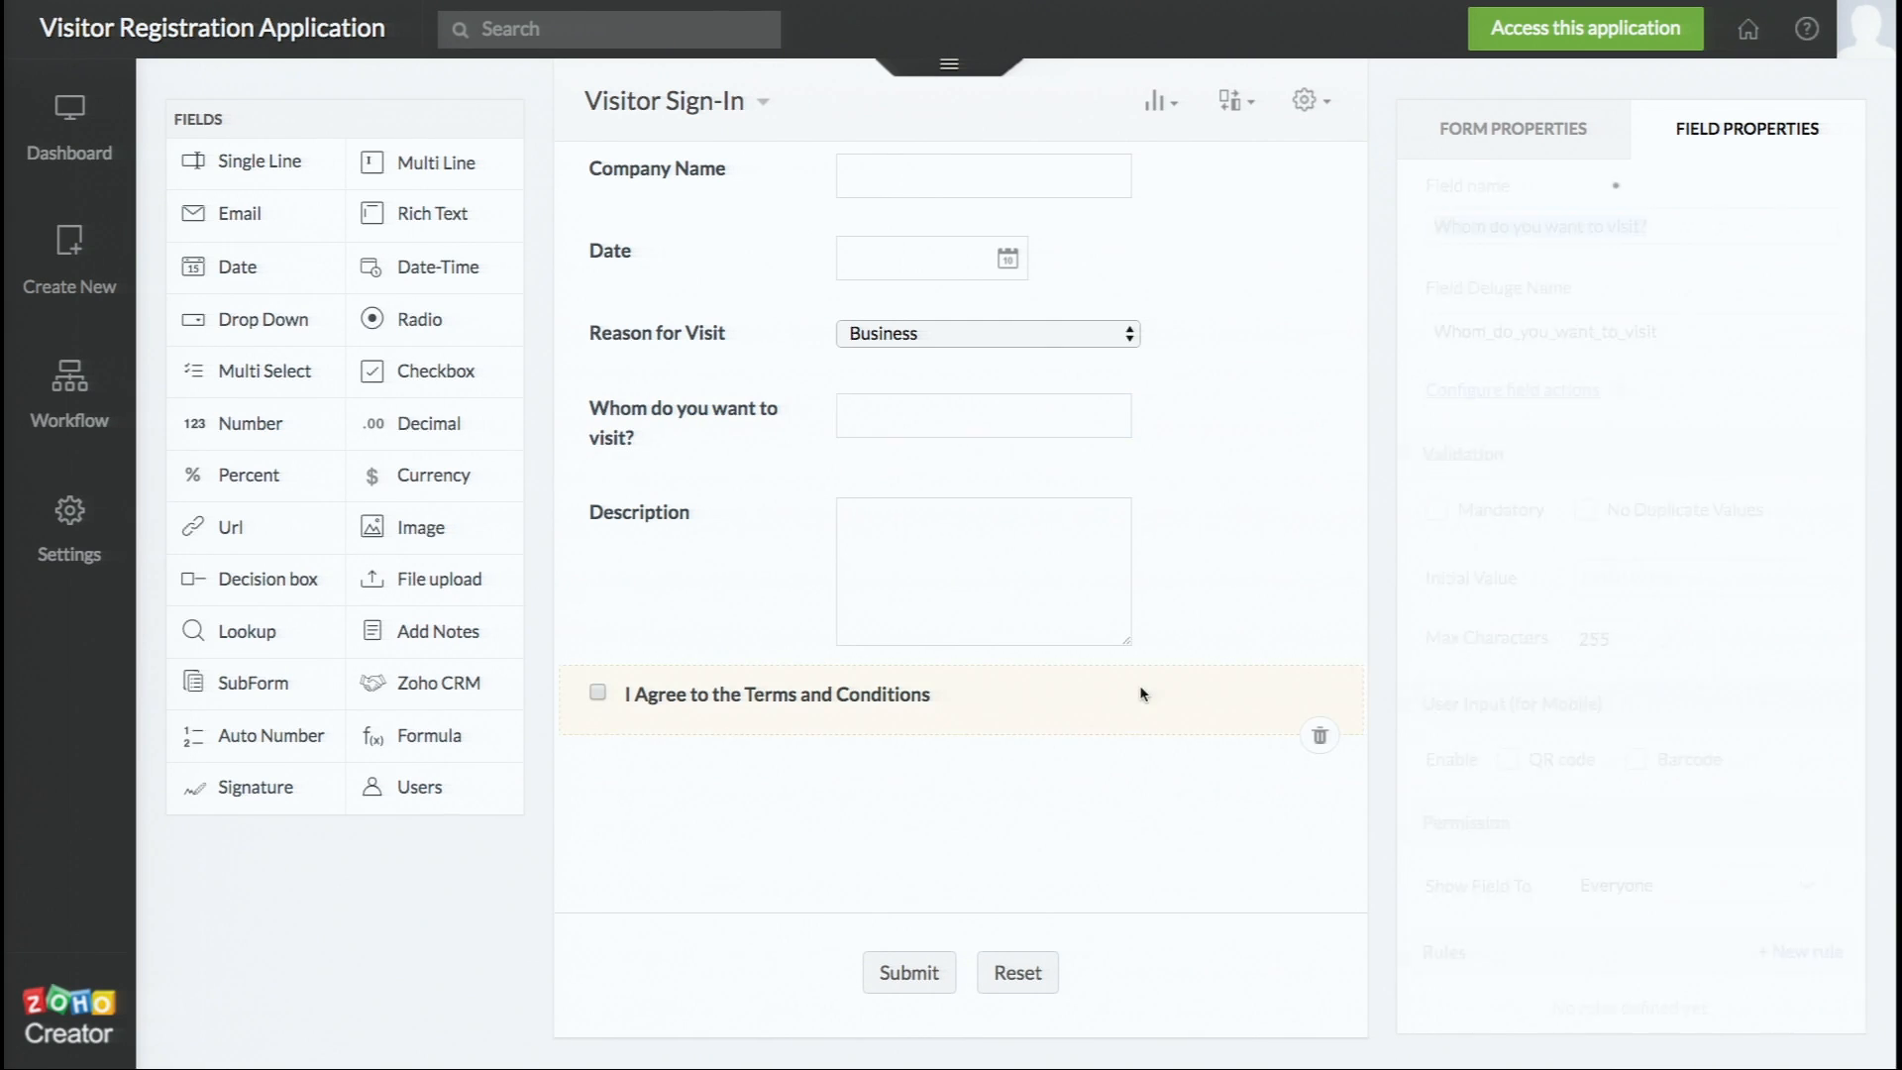
{"action": "left_click", "coordinate": [1140, 693]}
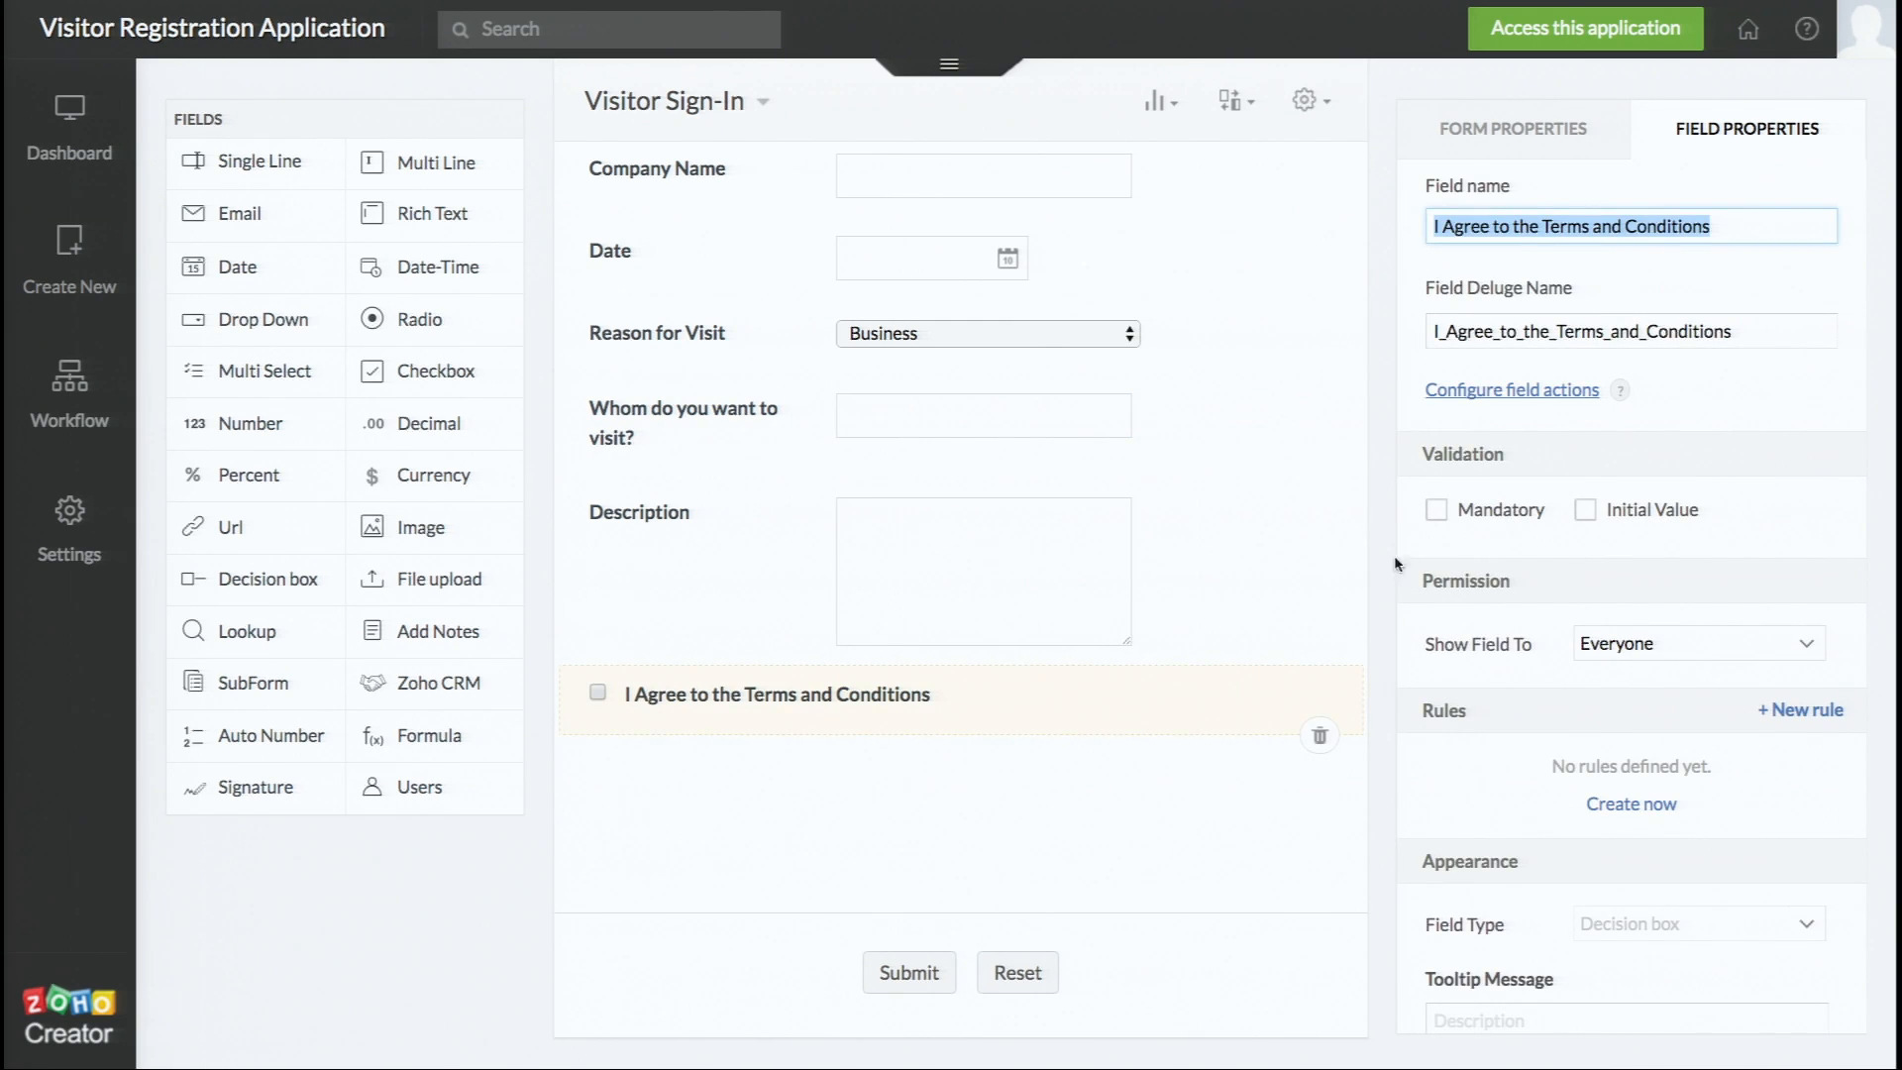
{"action": "left_click", "coordinate": [1437, 526]}
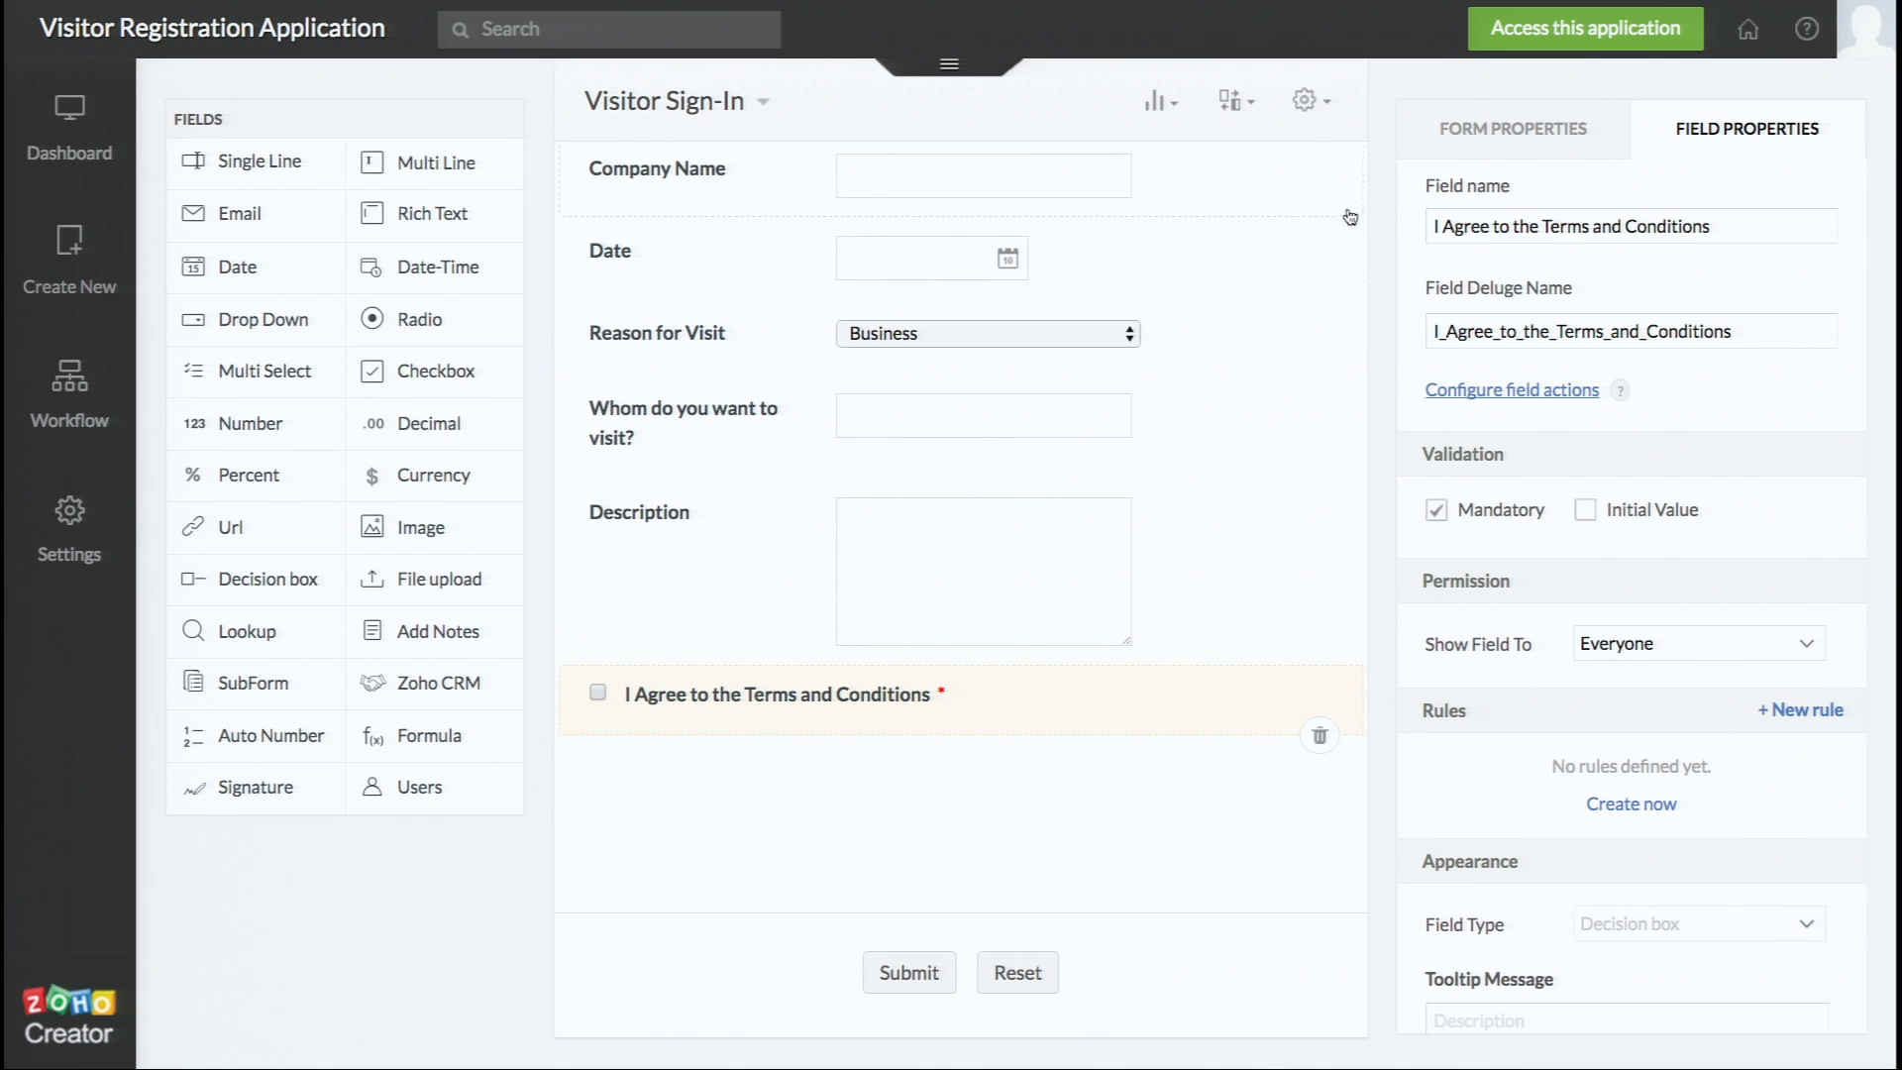
- Open the live Visitor Sign-In form, submit with Terms unchecked, and dismiss the error
{"action": "left_click", "coordinate": [1517, 30]}
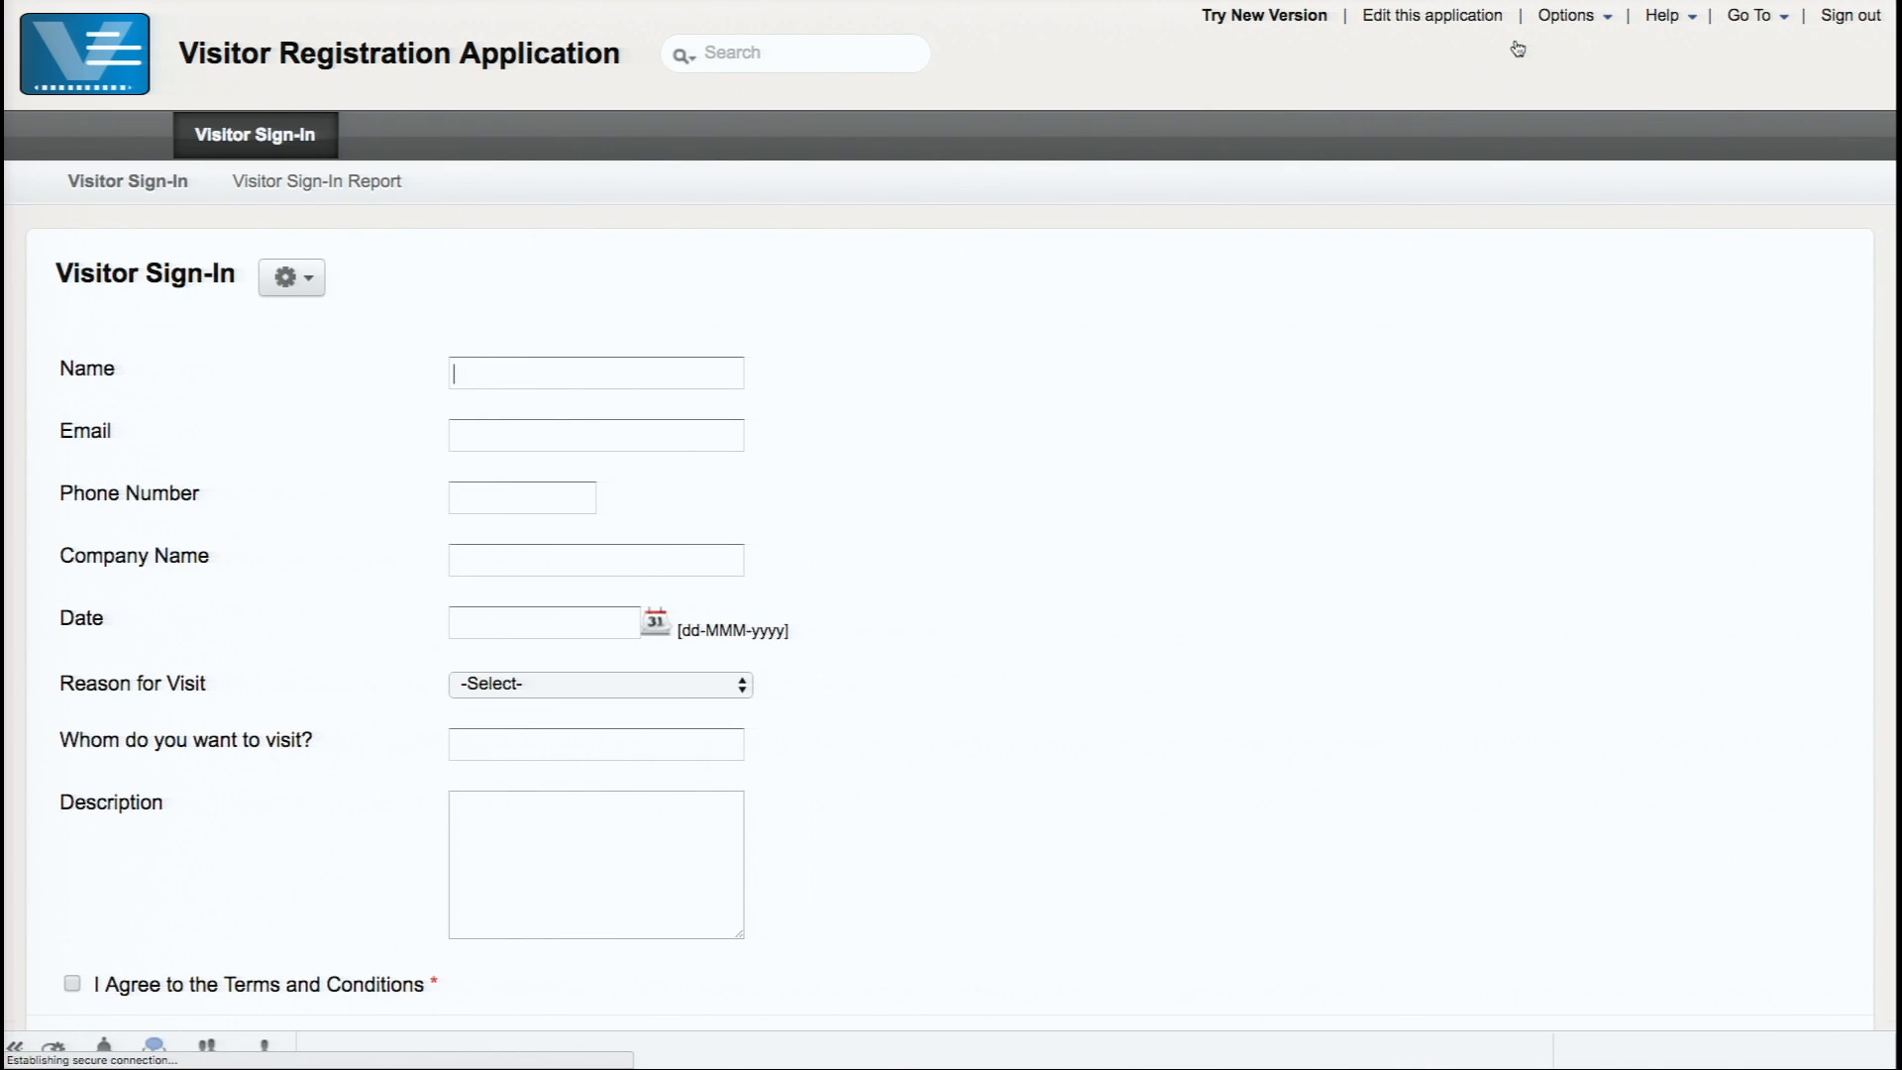
{"action": "scroll", "coordinate": [416, 635], "scroll_direction": "down", "scroll_amount": 2}
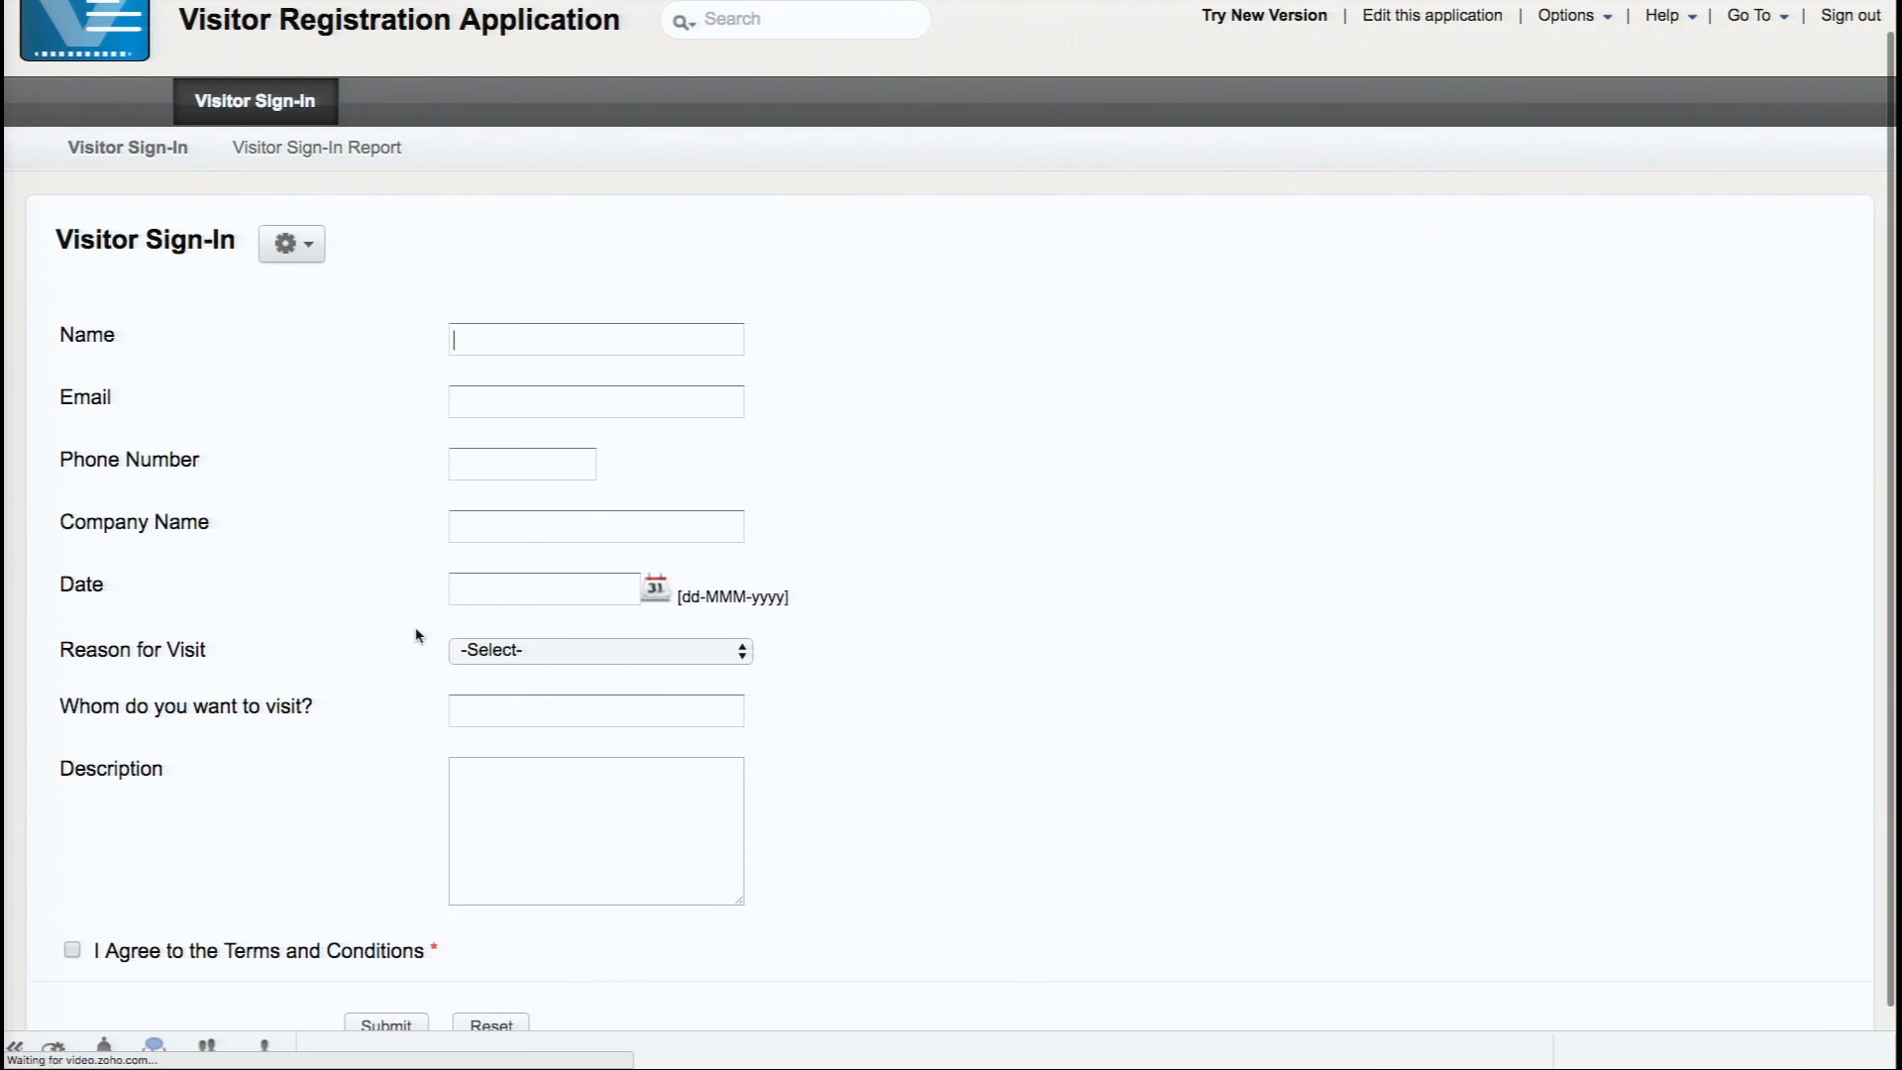
{"action": "left_click", "coordinate": [392, 988]}
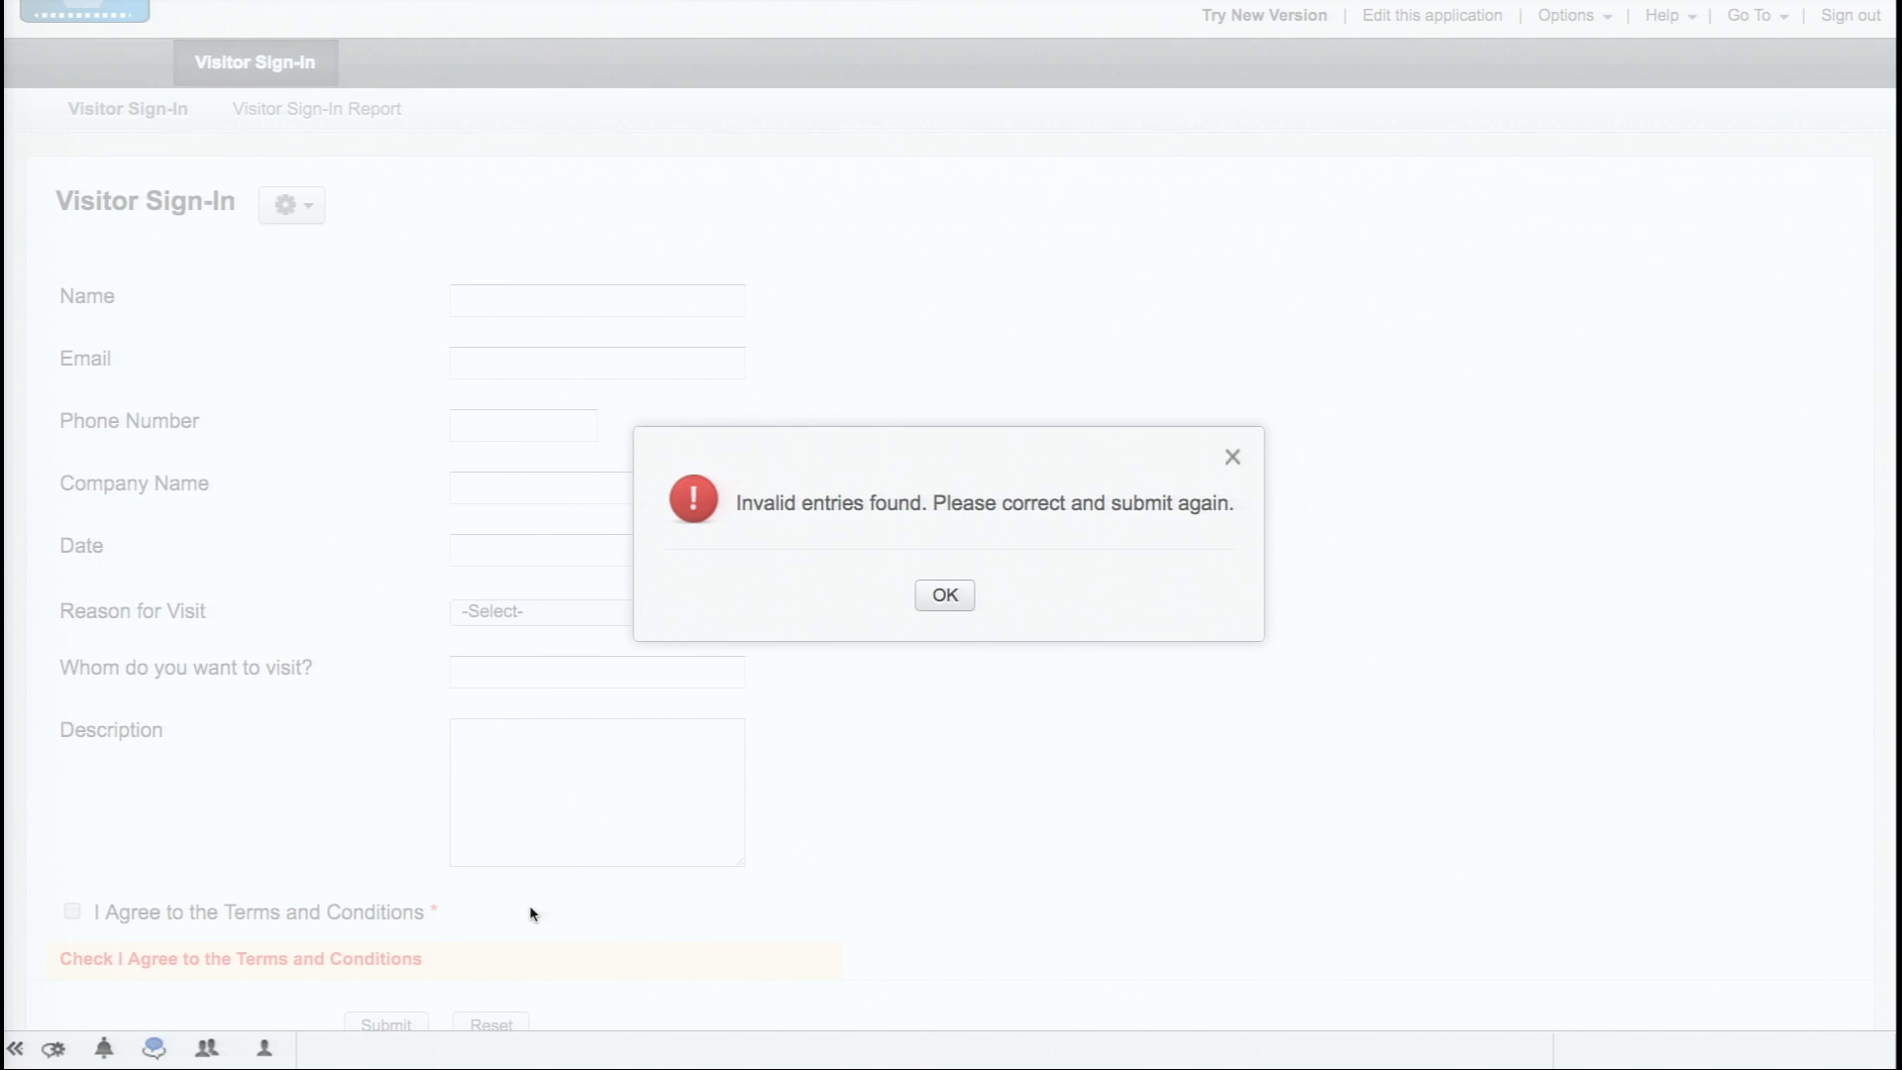
{"action": "left_click", "coordinate": [944, 595]}
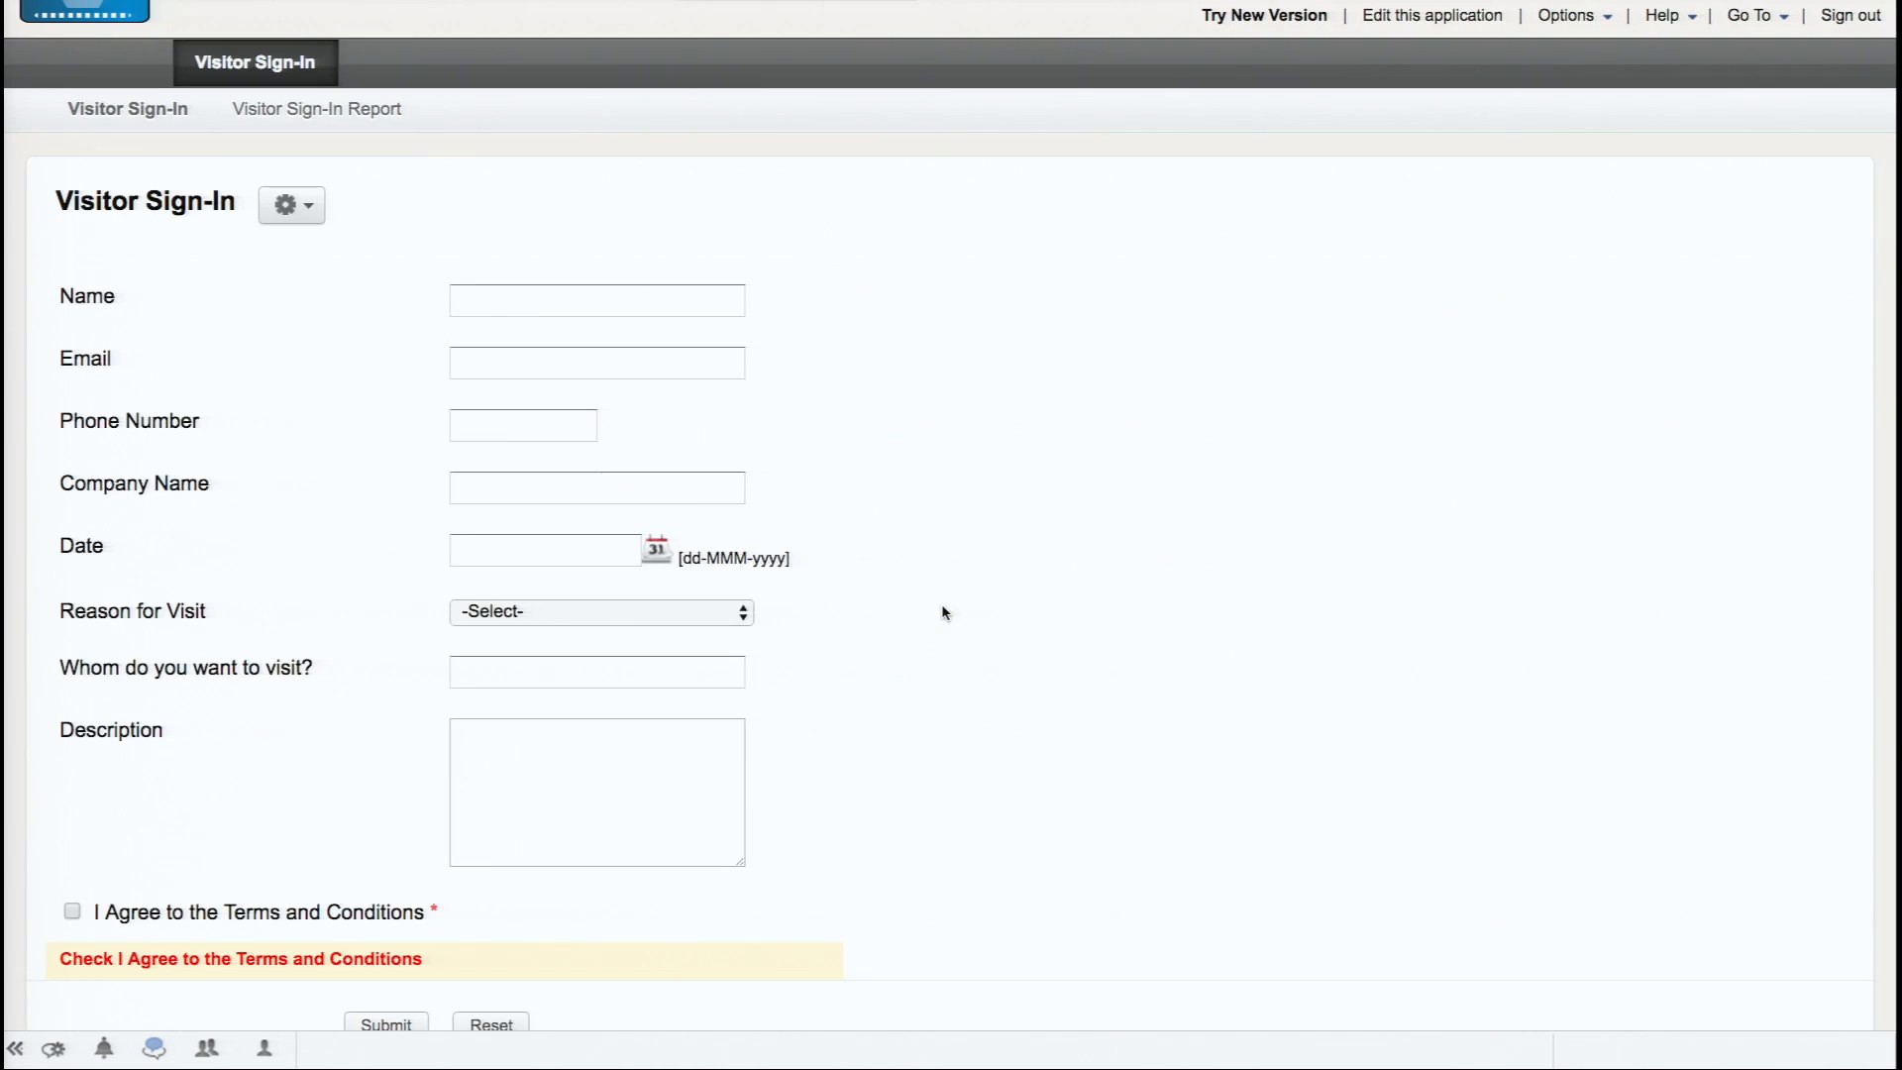
- Tick I Agree to the Terms and Conditions and resubmit, getting 'Data Added Successfully!'
{"action": "scroll", "coordinate": [280, 953], "scroll_direction": "down", "scroll_amount": 1}
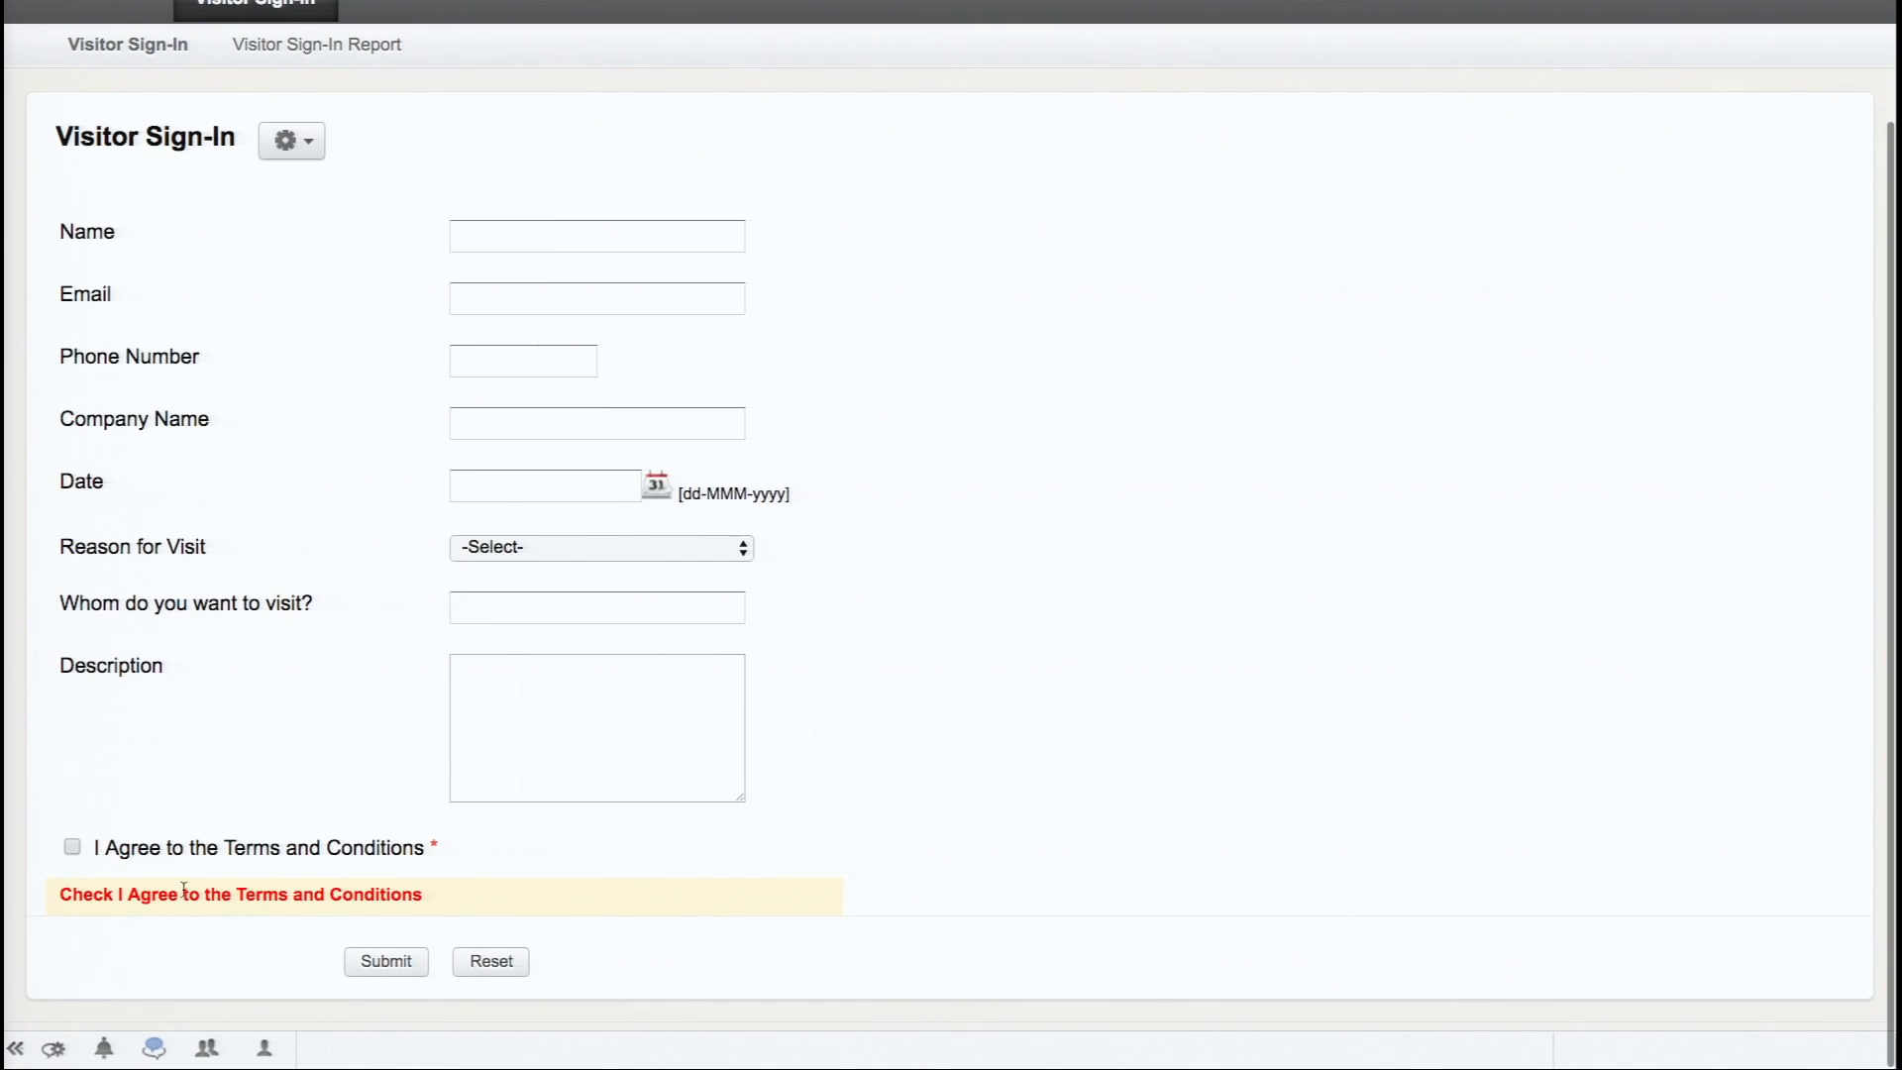
{"action": "left_click", "coordinate": [74, 848]}
{"action": "left_click", "coordinate": [372, 961]}
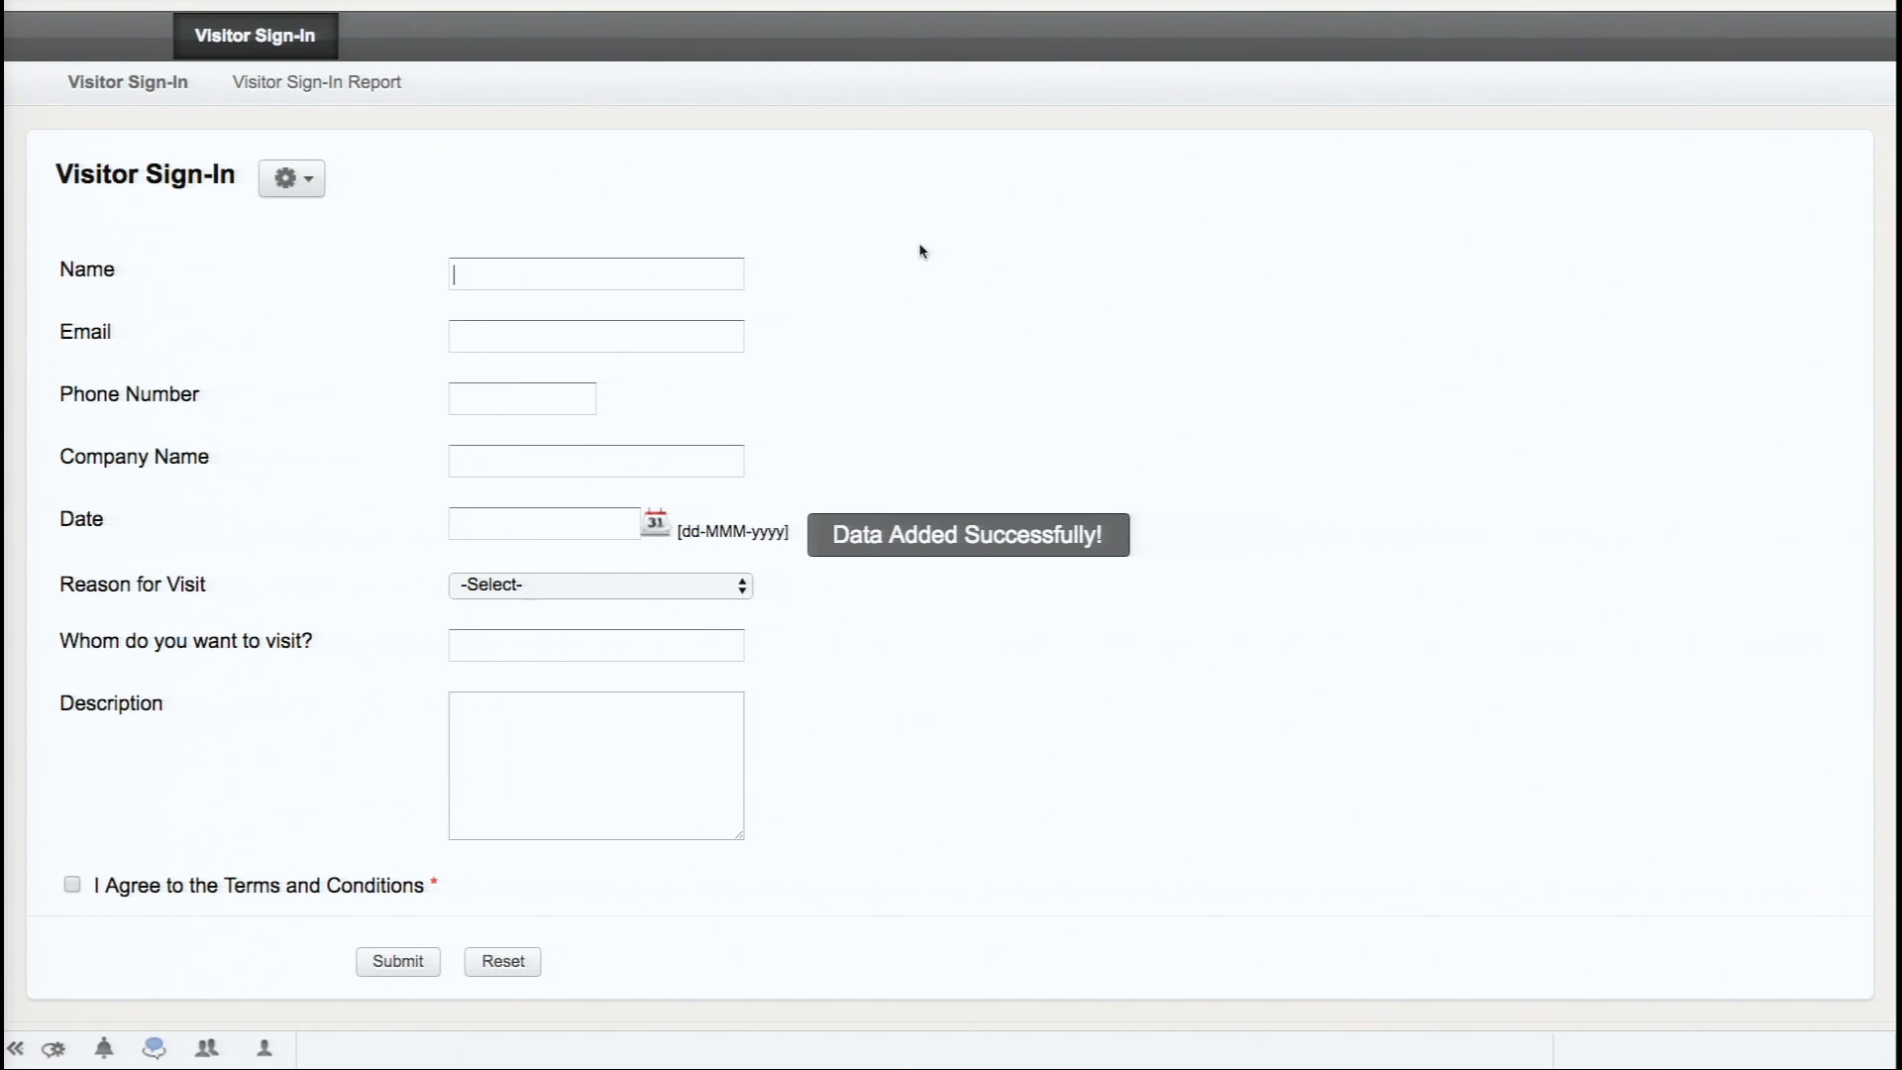
{"action": "scroll", "coordinate": [919, 250], "scroll_direction": "up", "scroll_amount": 1}
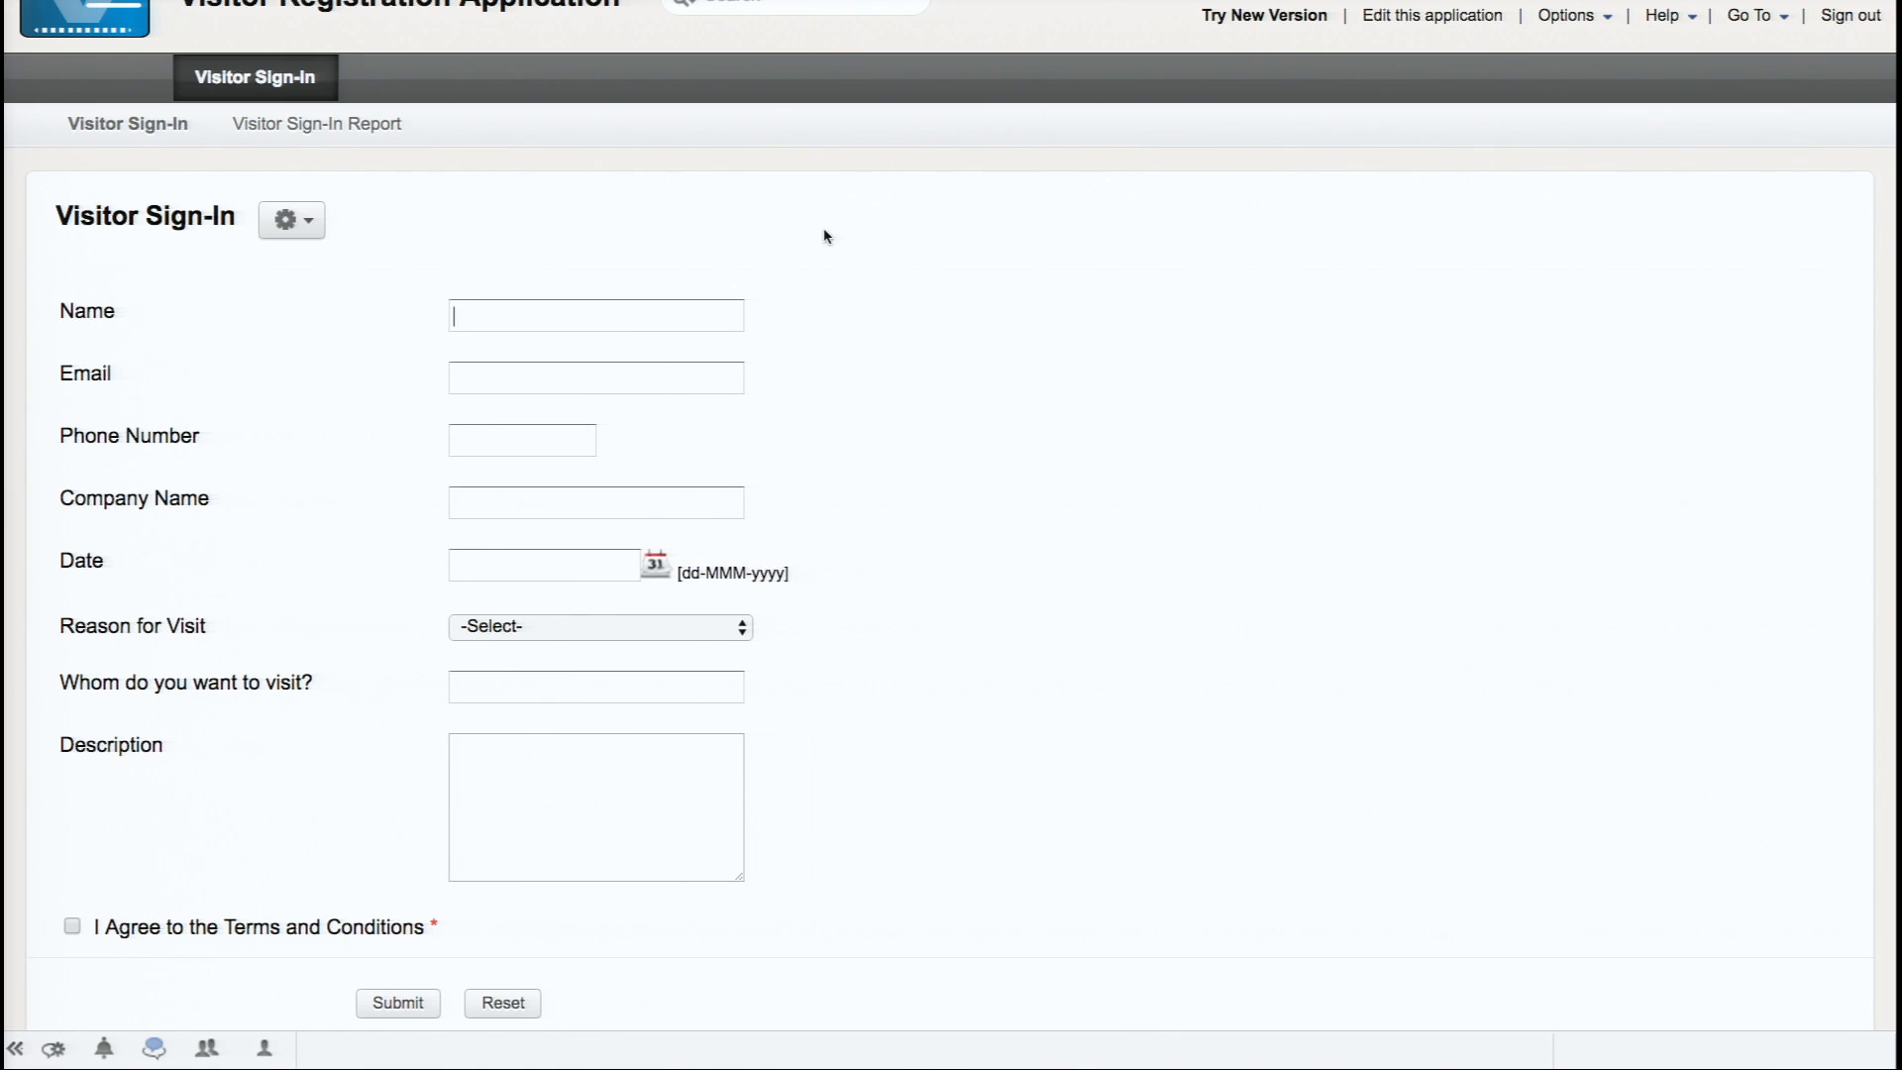
{"action": "left_click", "coordinate": [325, 123]}
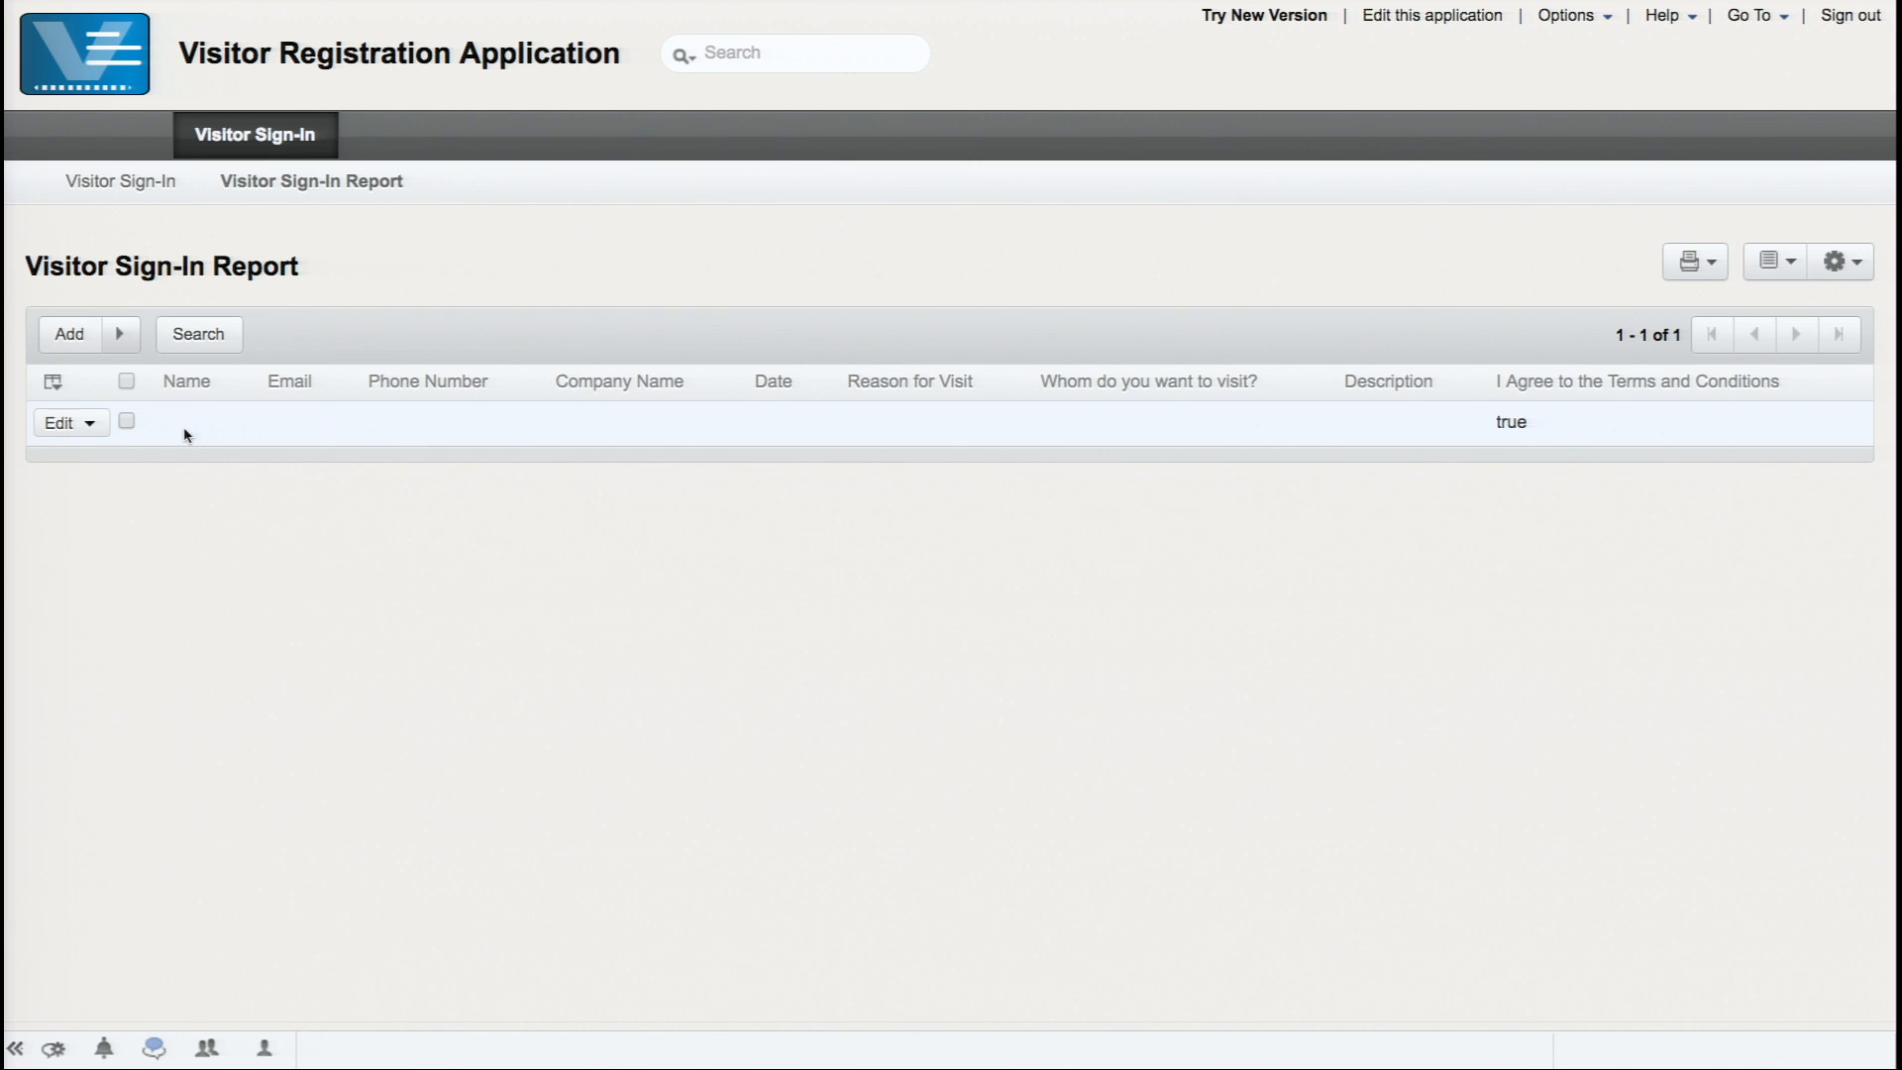
{"action": "left_click", "coordinate": [148, 183]}
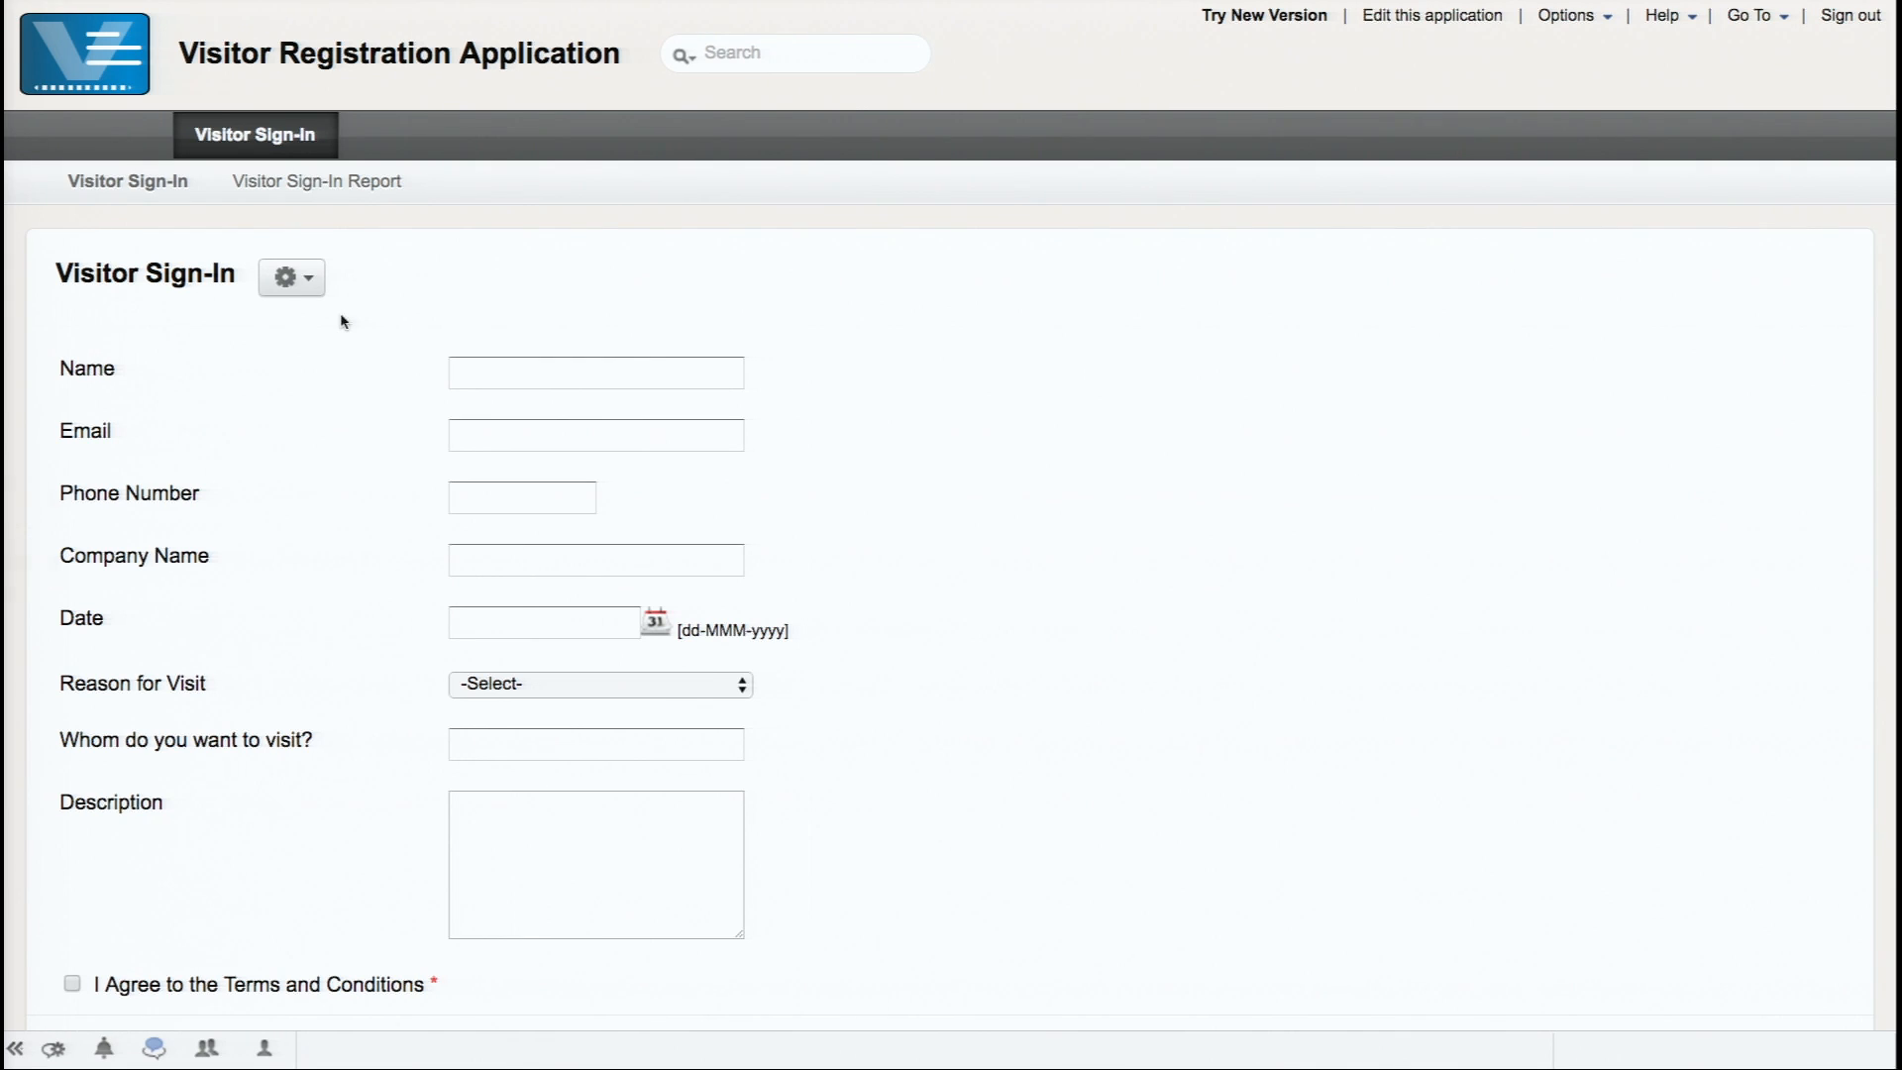
{"action": "key", "text": "ctrl+Left"}
{"action": "key", "text": "ctrl+Left"}
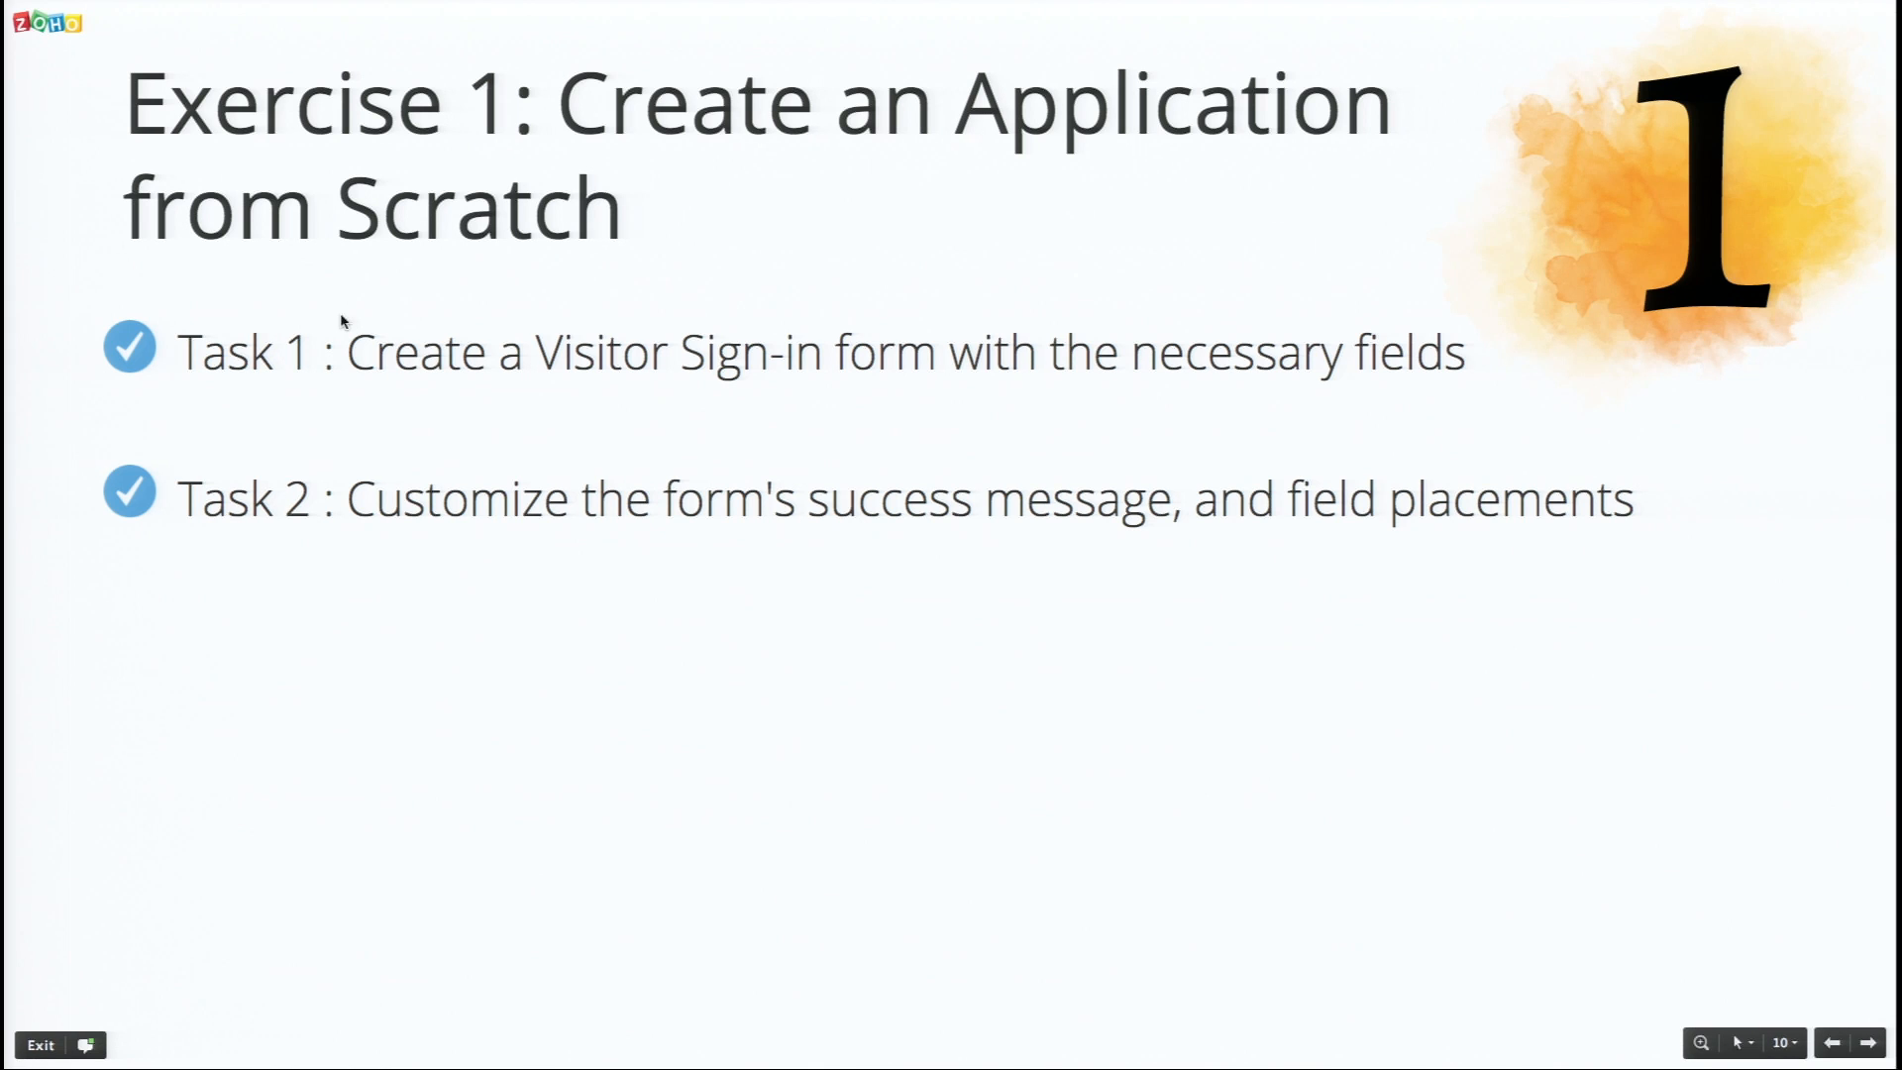
{"action": "key", "text": "ctrl+Right"}
{"action": "key", "text": "ctrl+Right"}
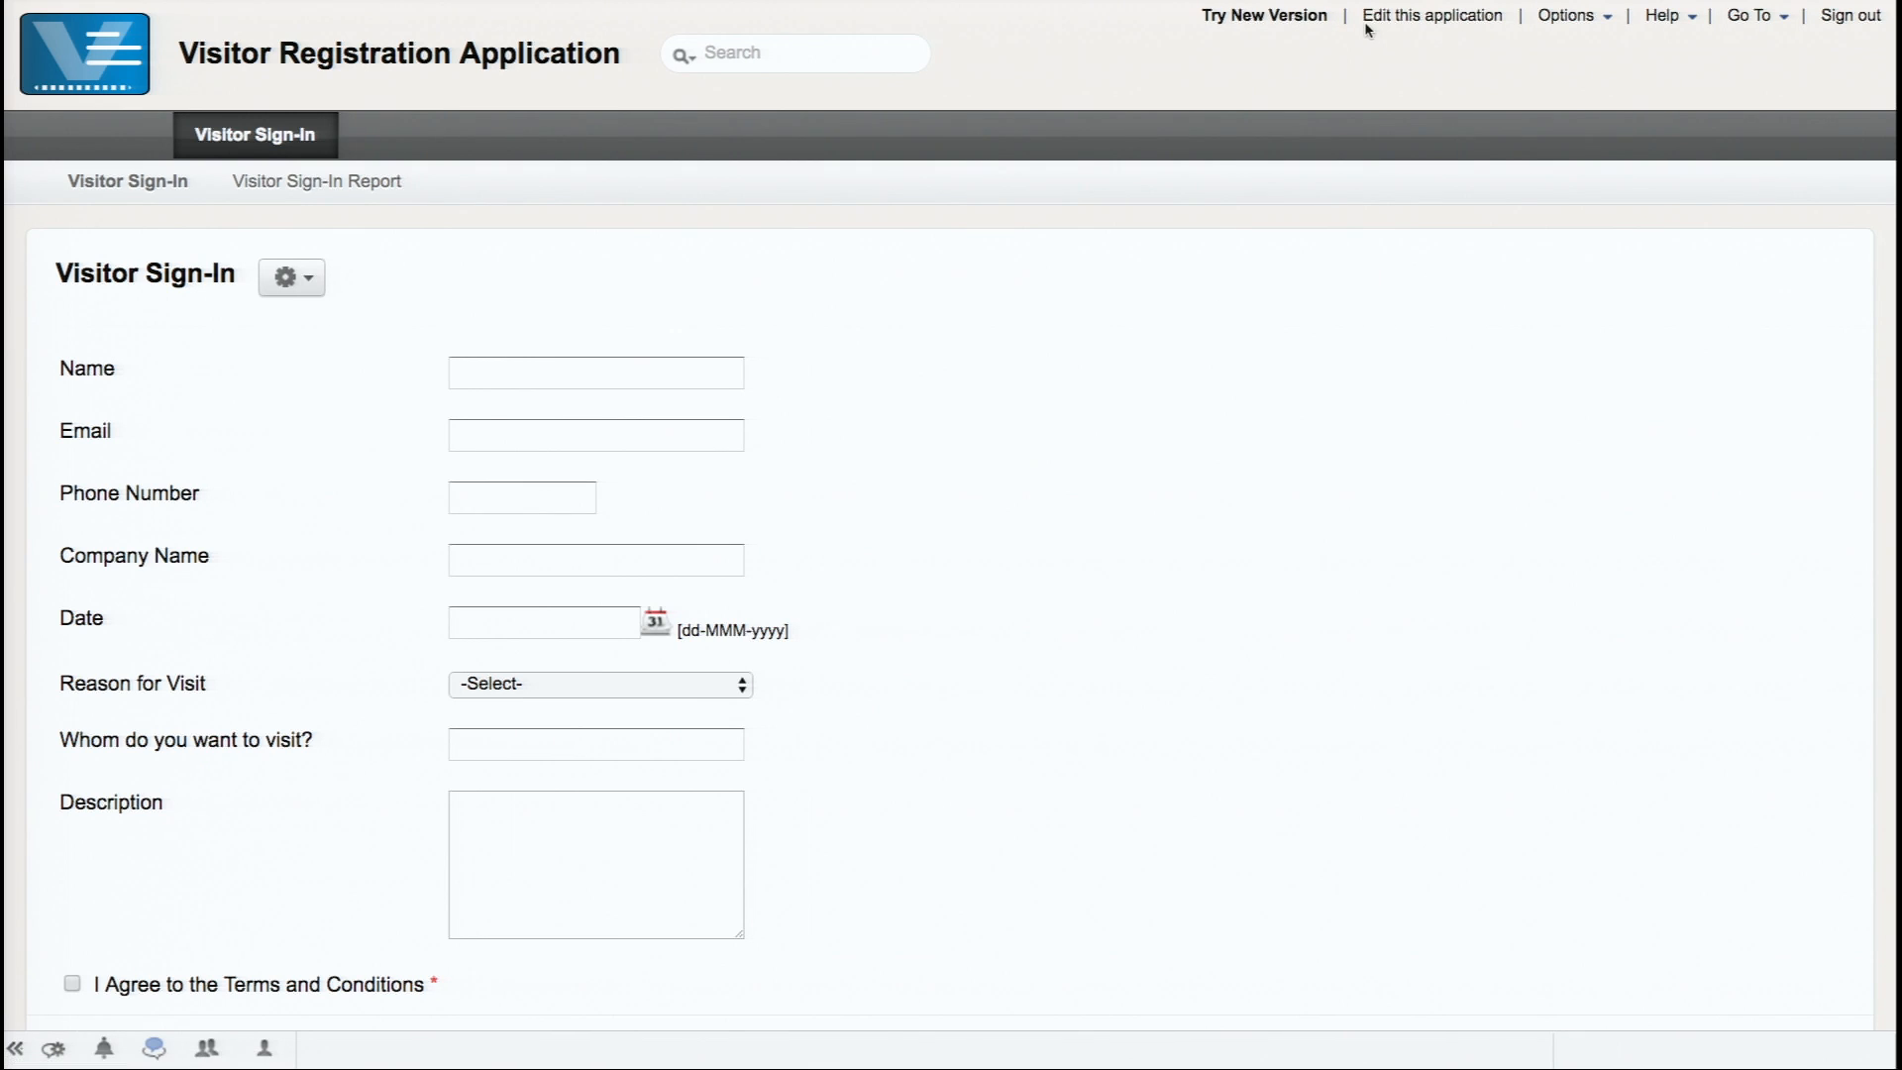
- Return to the form editor and view the Terms and Conditions field's Field Properties
{"action": "left_click", "coordinate": [1379, 26]}
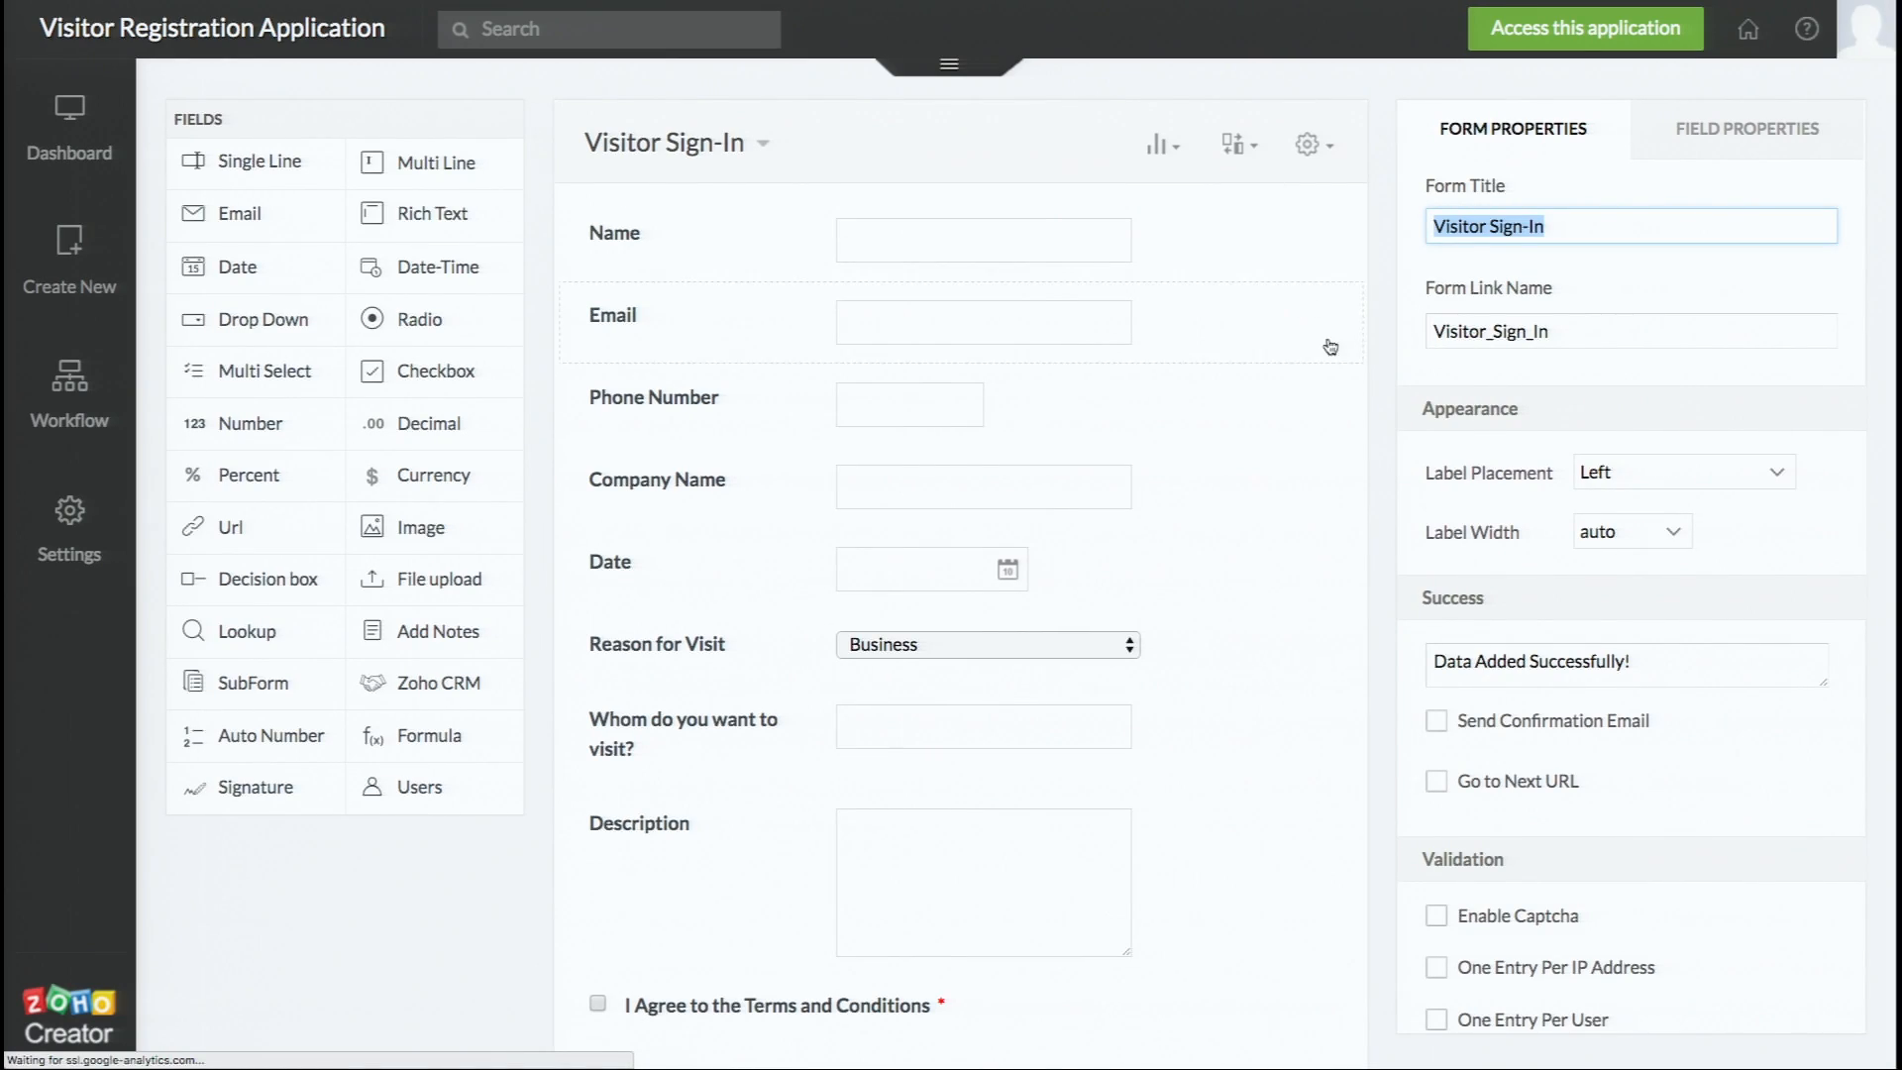
{"action": "left_click", "coordinate": [754, 993]}
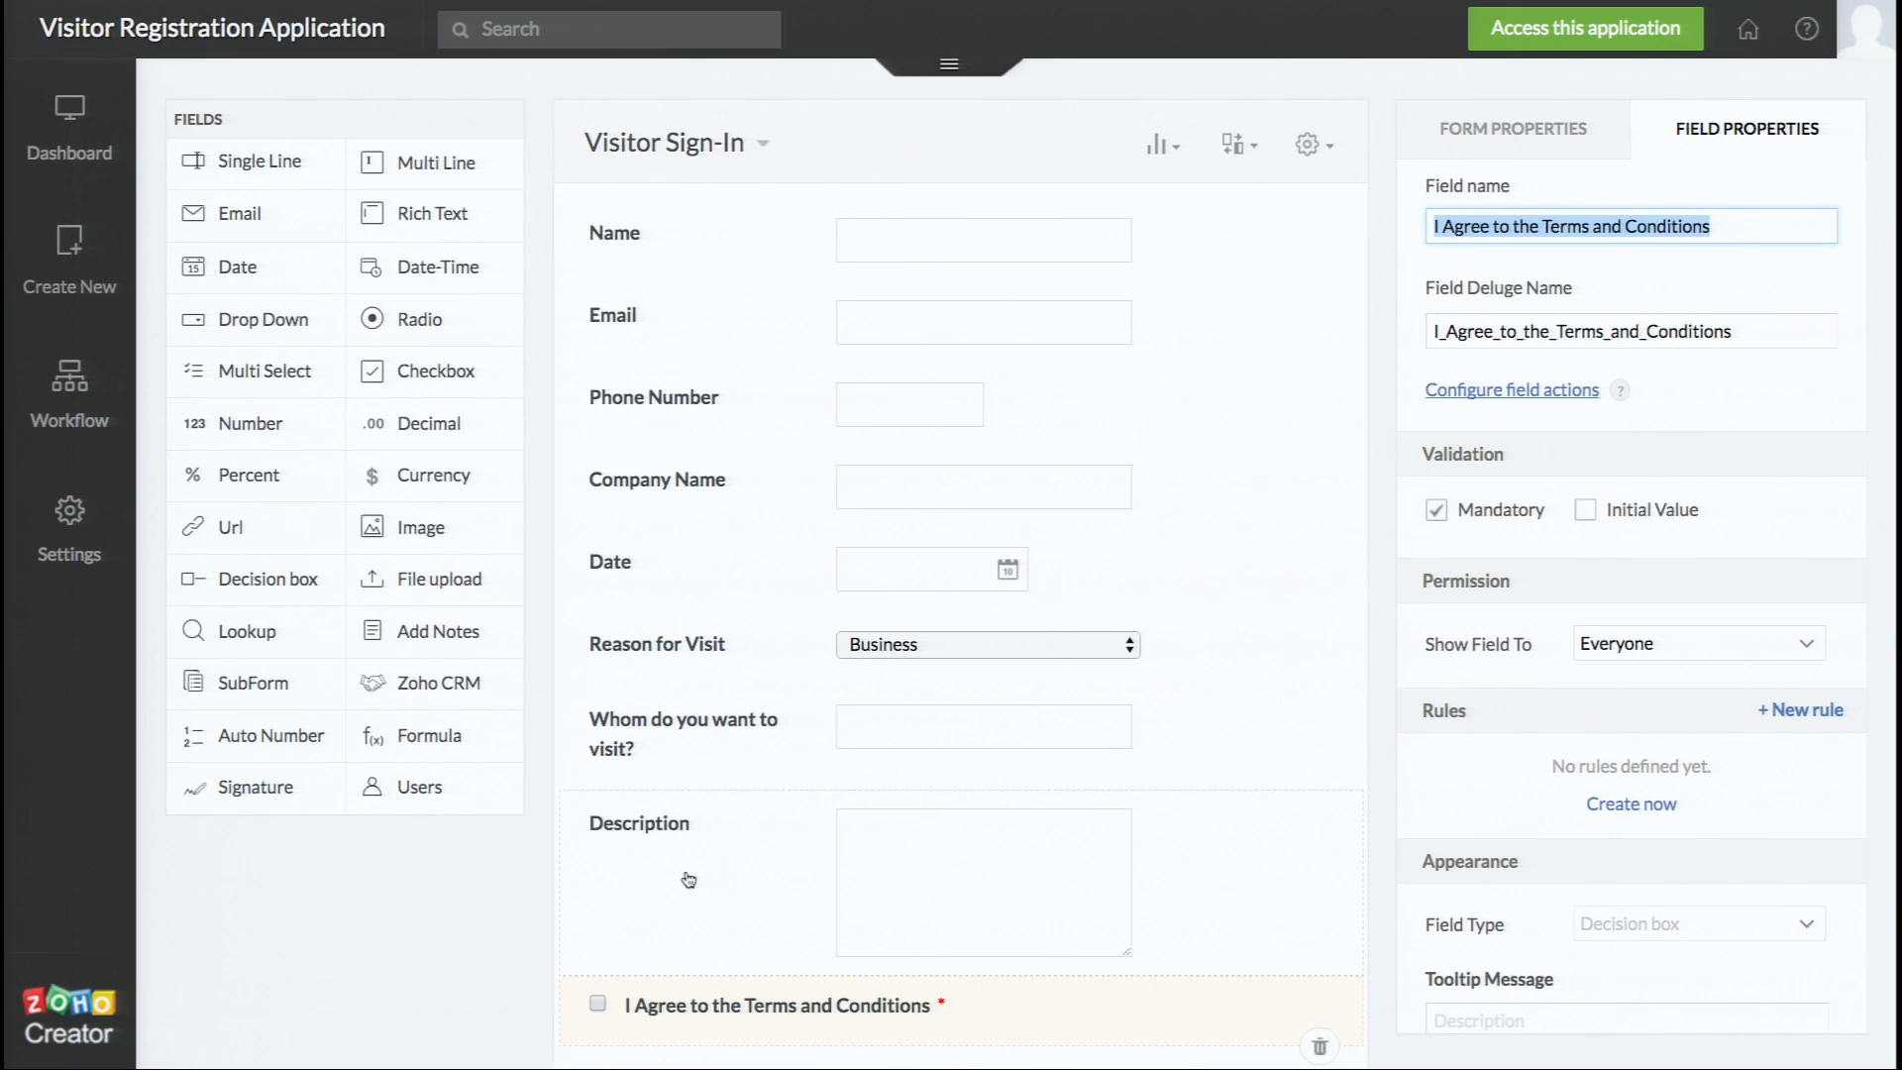
{"action": "scroll", "coordinate": [688, 878], "scroll_direction": "down", "scroll_amount": 3}
{"action": "scroll", "coordinate": [689, 878], "scroll_direction": "down", "scroll_amount": 2}
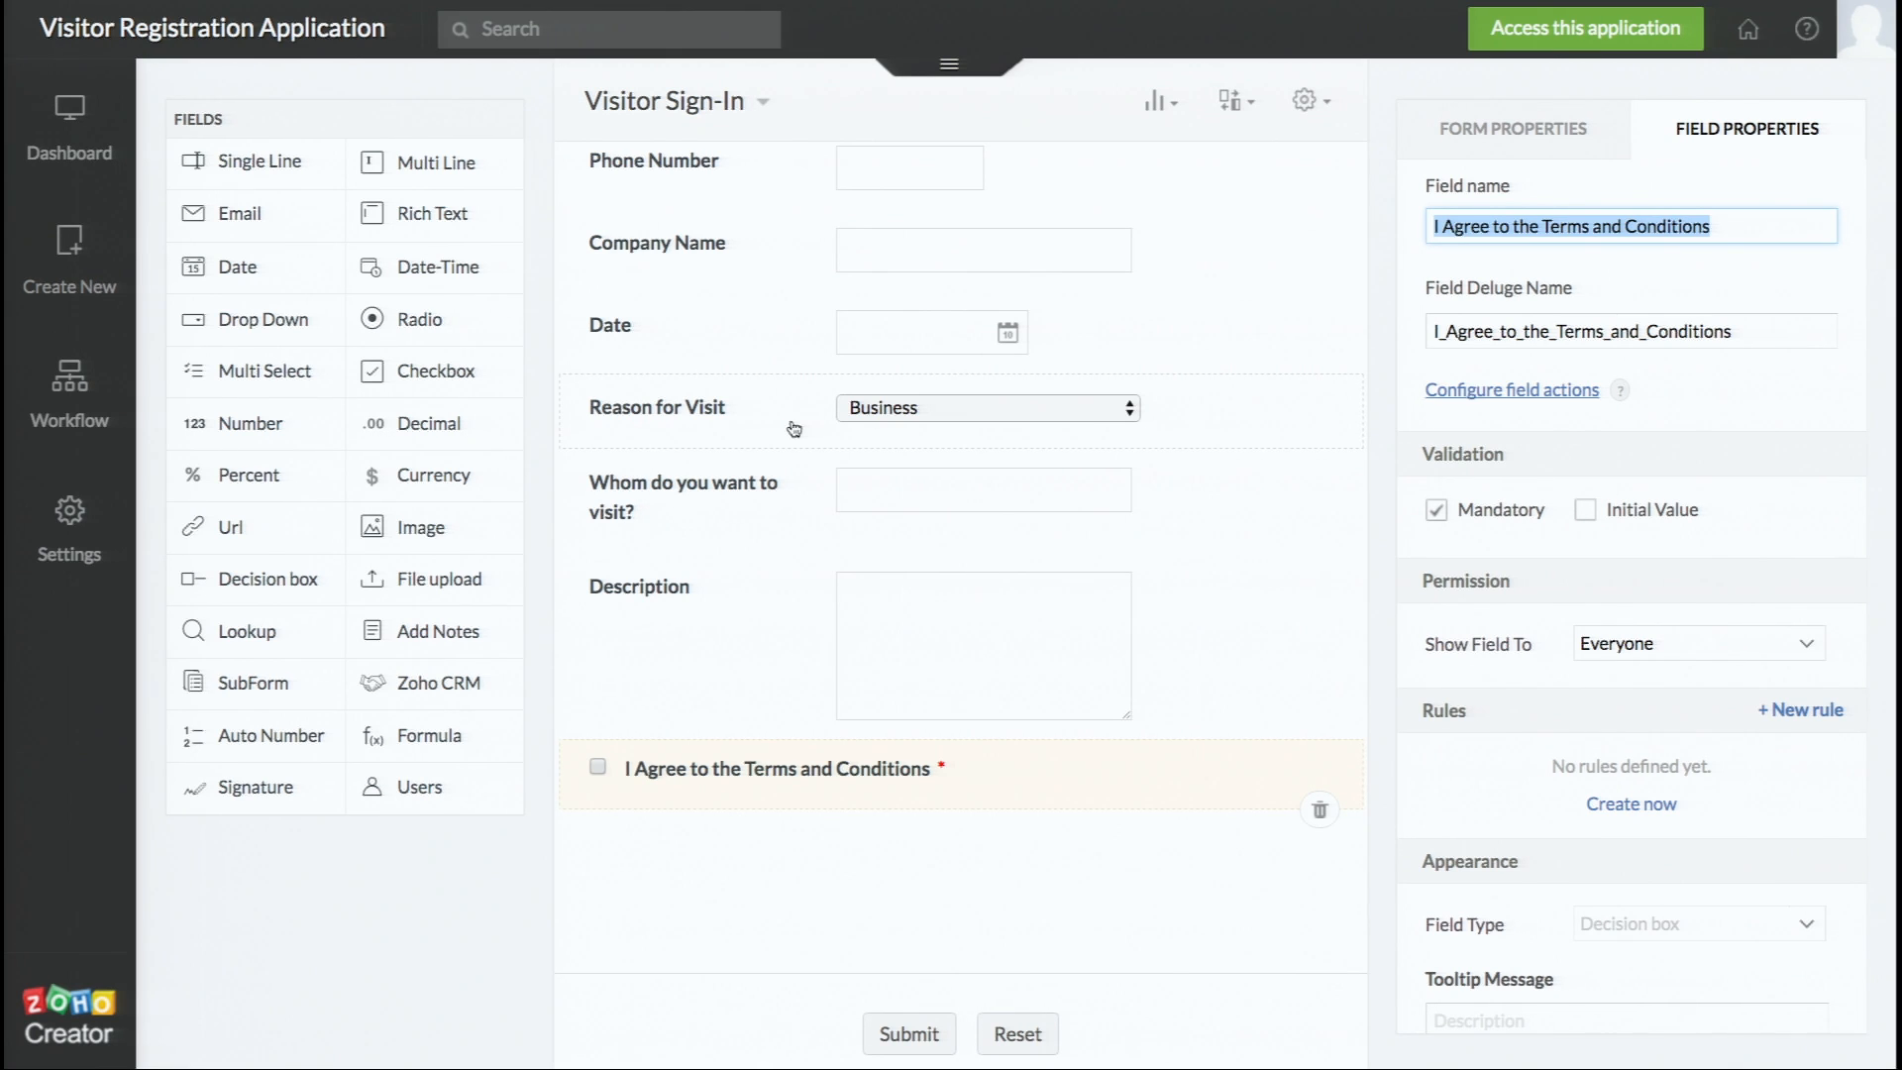
{"action": "scroll", "coordinate": [793, 428], "scroll_direction": "up", "scroll_amount": 3}
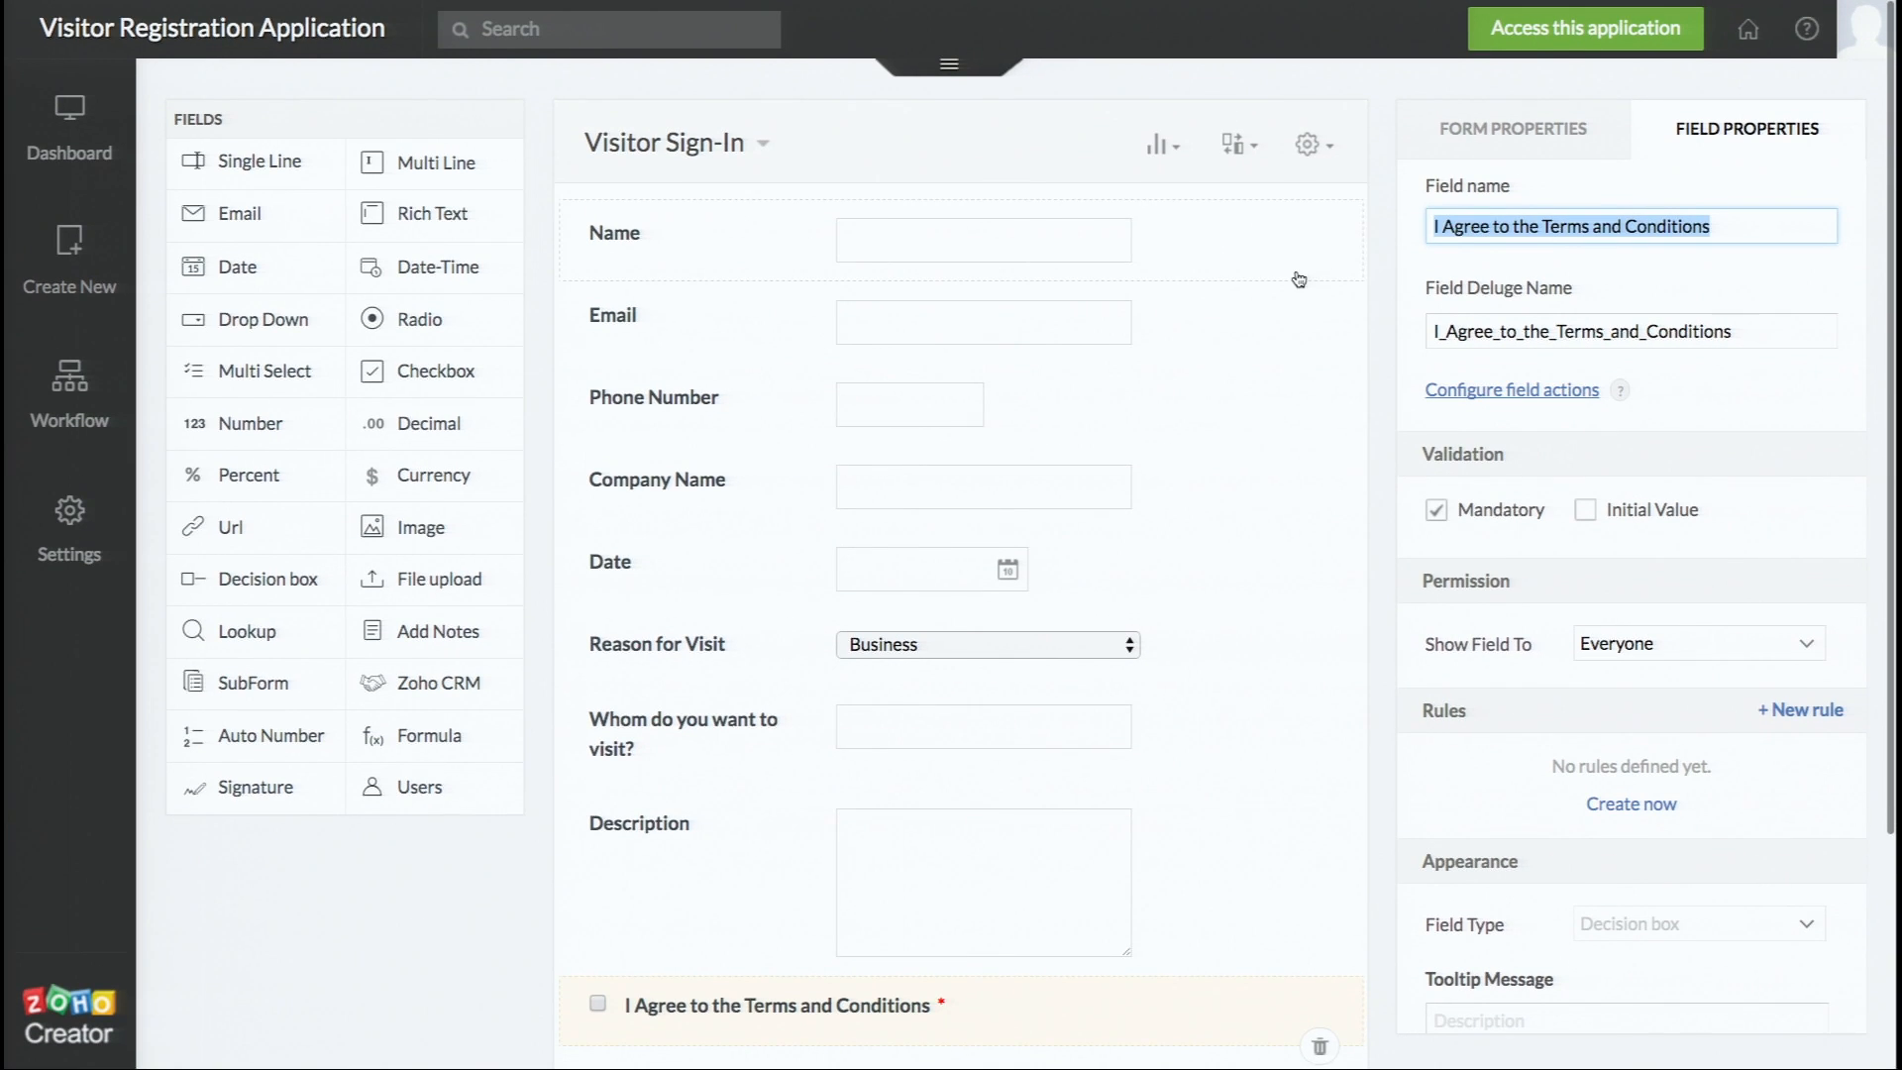
- Select the Email field and tick Mandatory under Validation
{"action": "left_click", "coordinate": [1232, 297]}
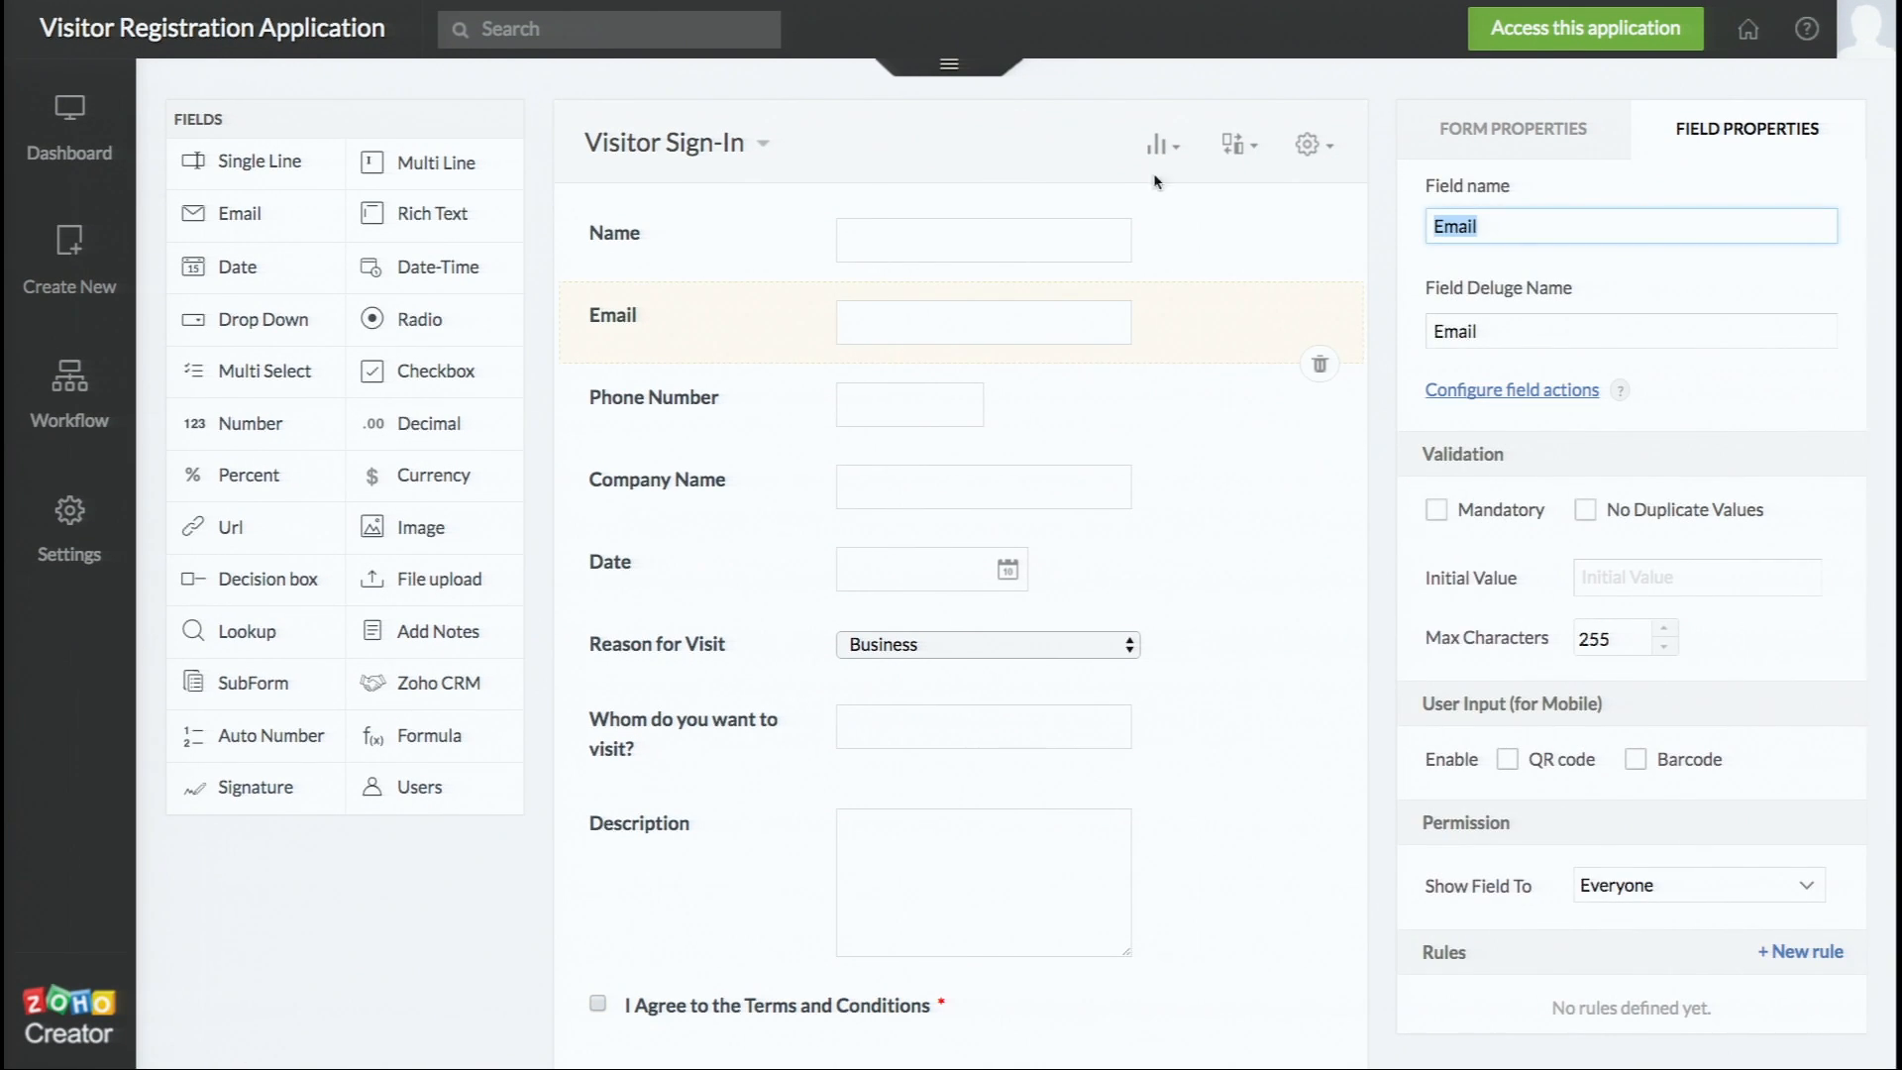
{"action": "left_click", "coordinate": [1436, 511]}
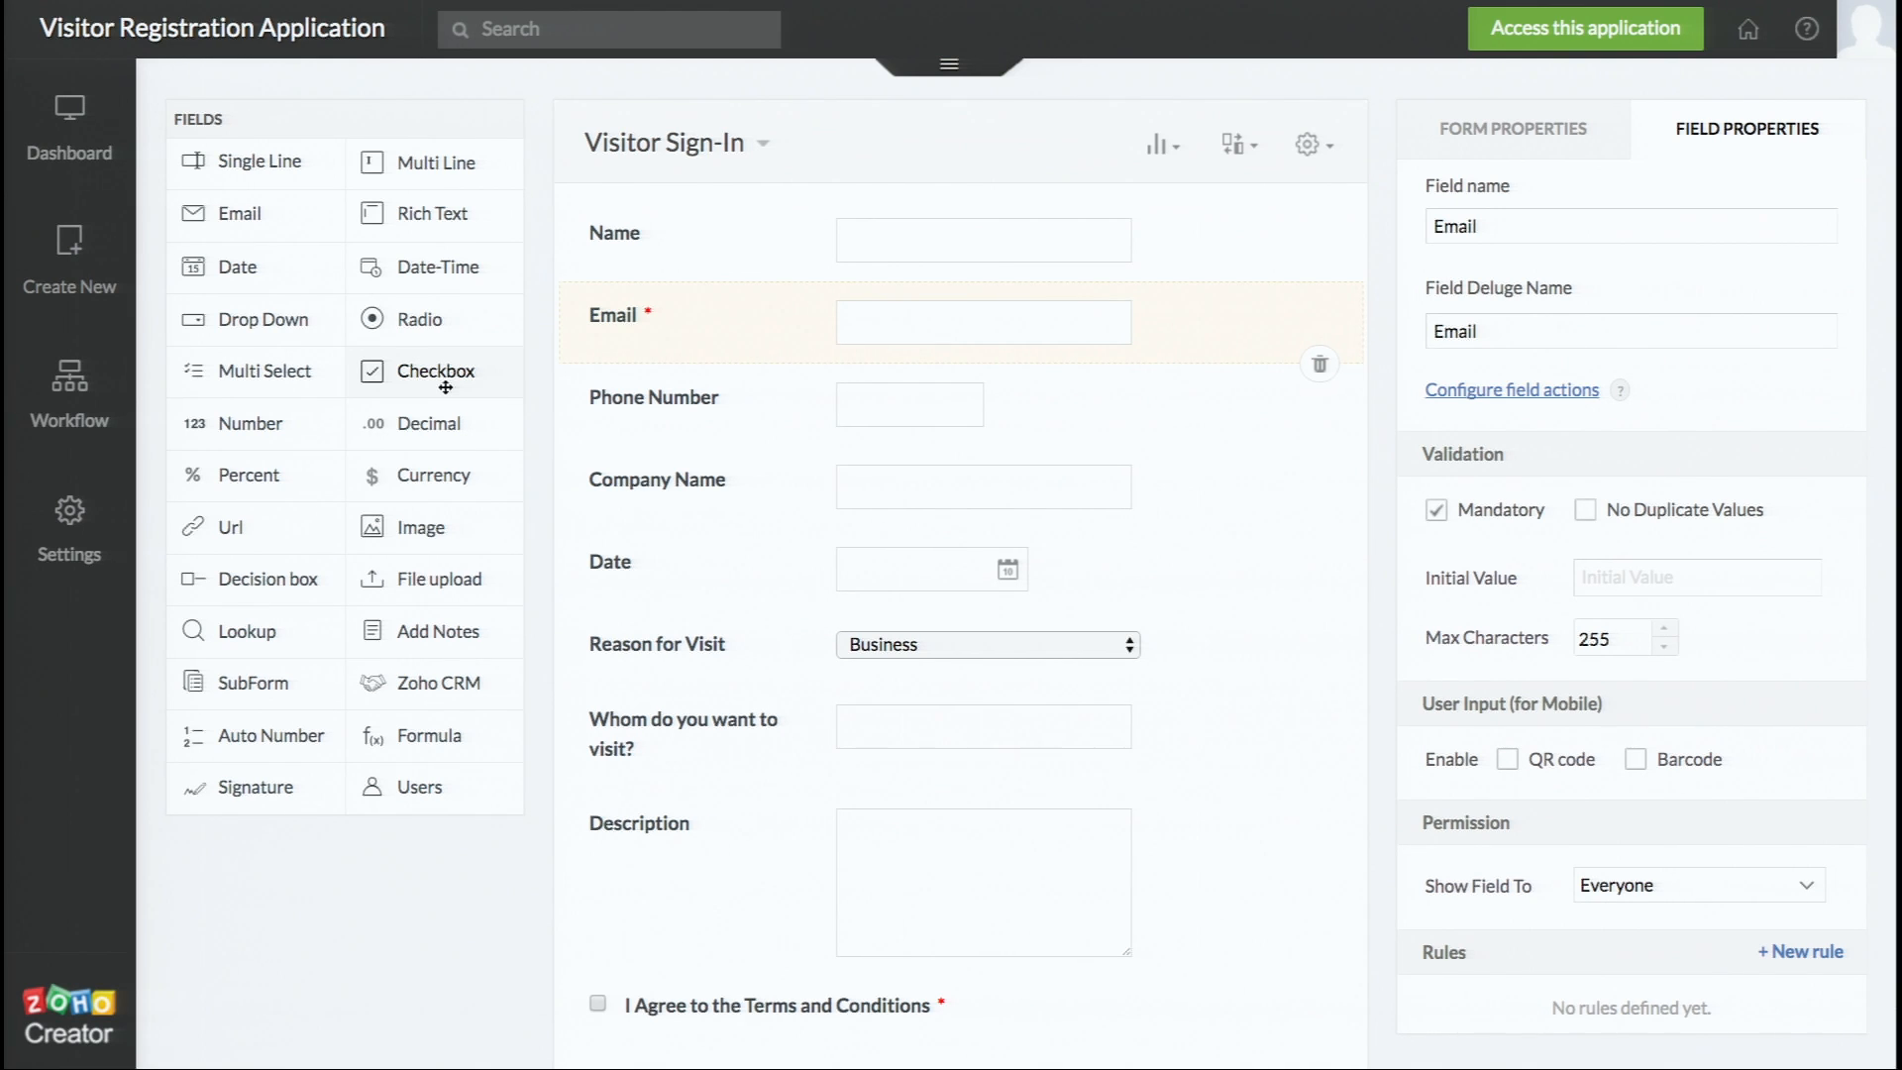
{"action": "scroll", "coordinate": [445, 386], "scroll_direction": "down", "scroll_amount": 1}
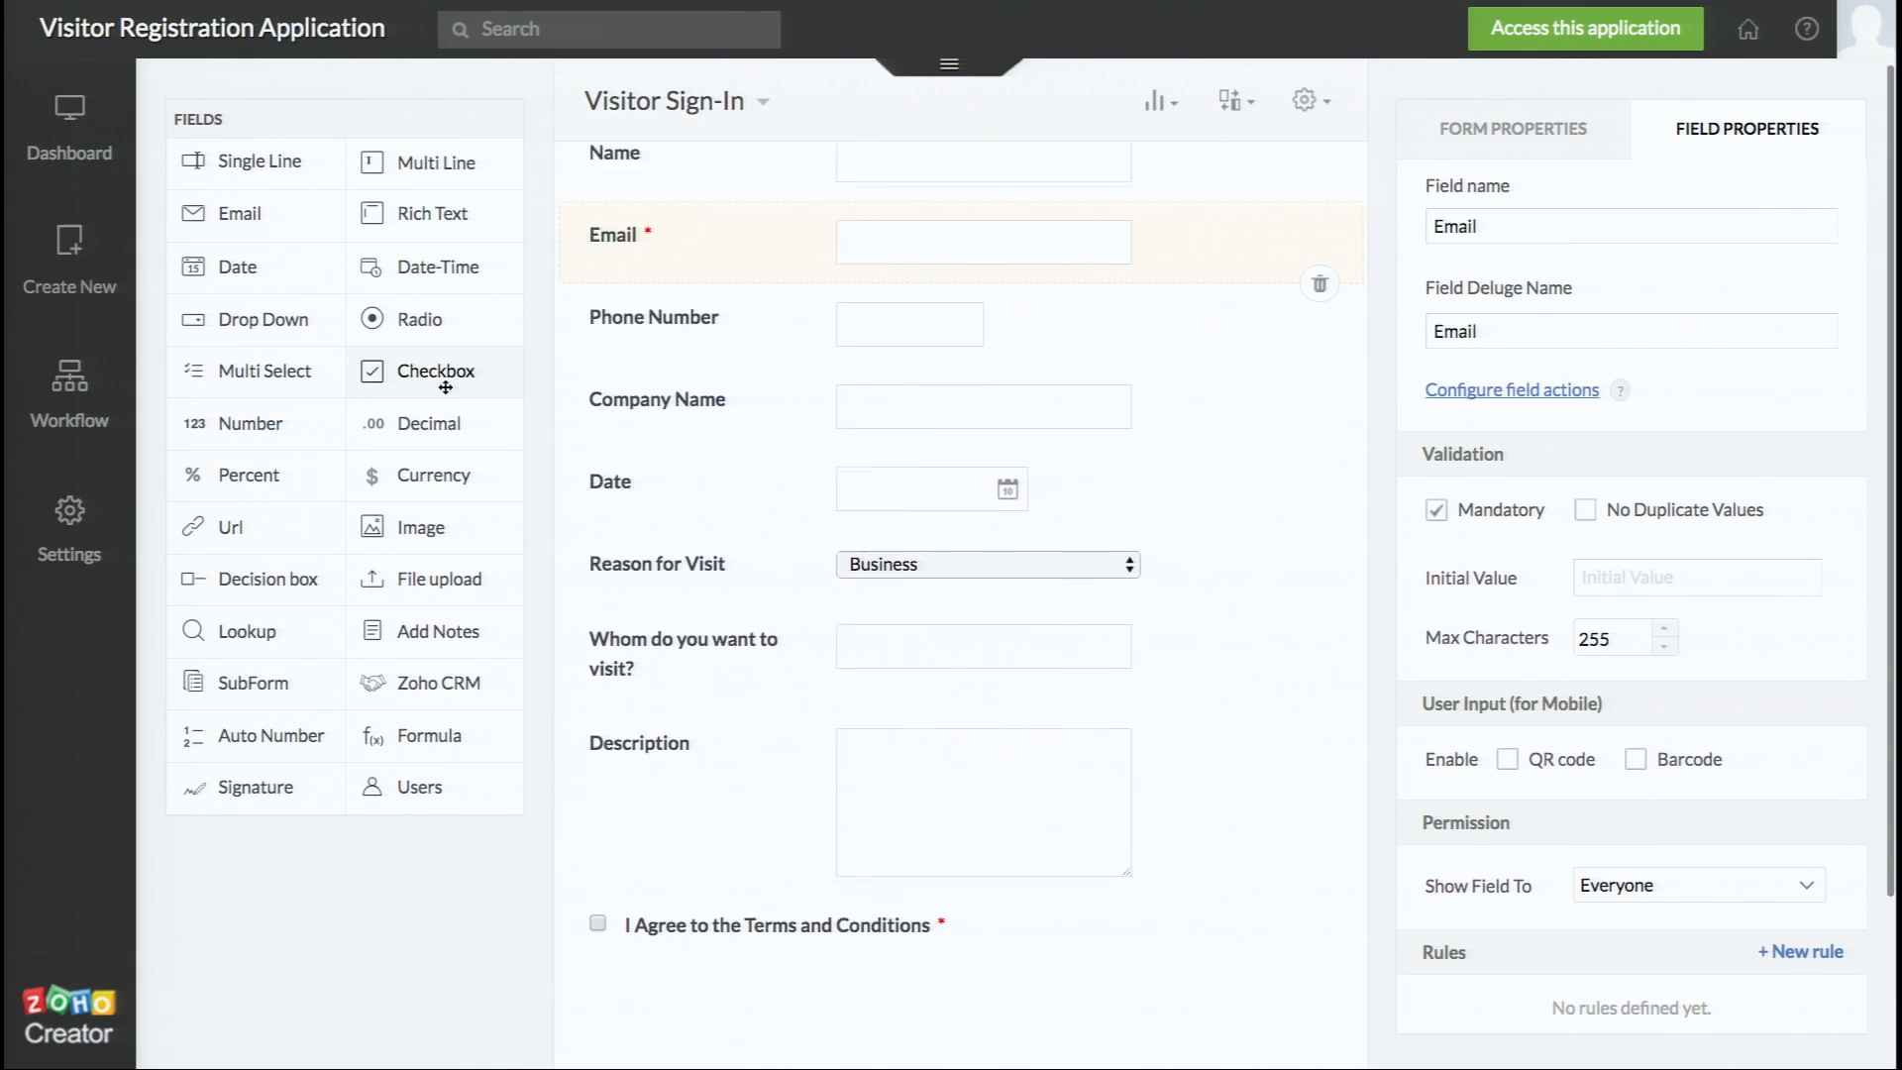
- Drop a Radio field with Choice 1, Choice 2 and Choice 3 below the Terms decision box
{"action": "left_click_drag", "start_coordinate": [420, 319], "coordinate": [730, 695]}
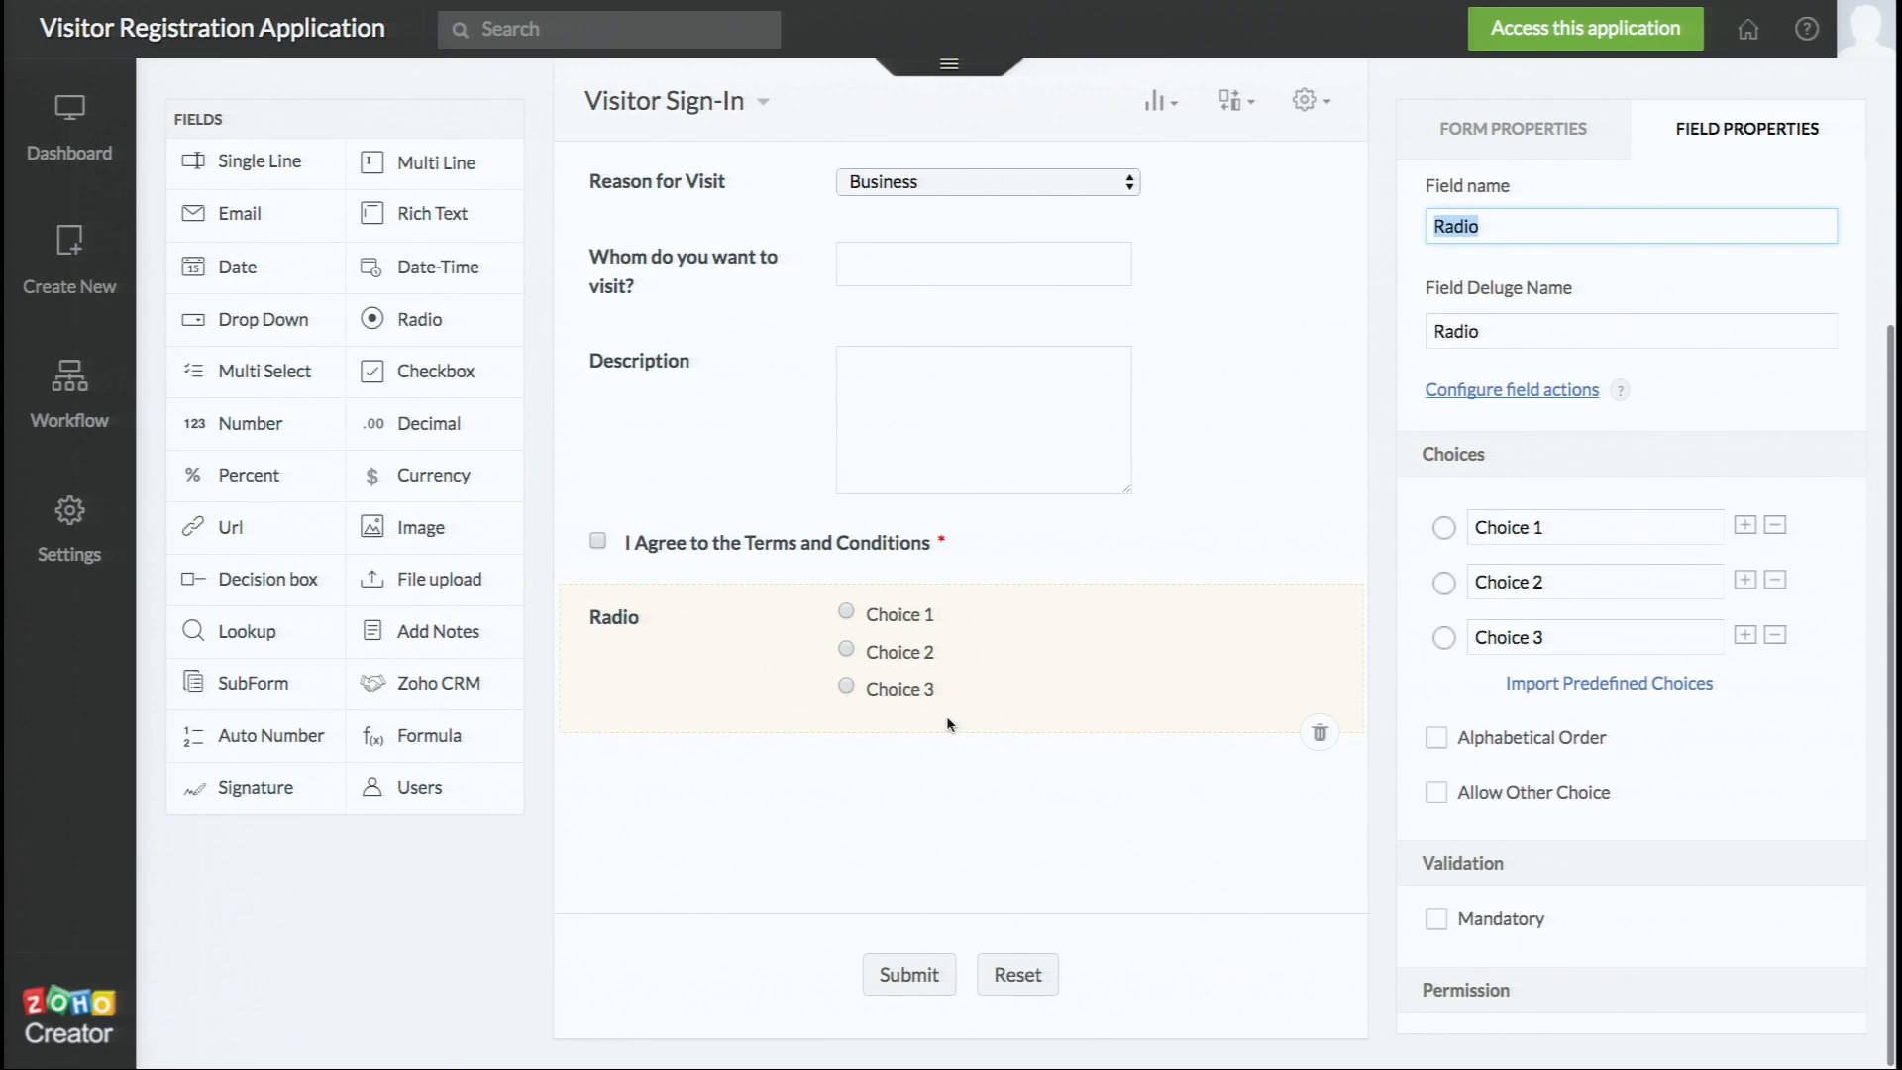
{"action": "scroll", "coordinate": [948, 724], "scroll_direction": "up", "scroll_amount": 1}
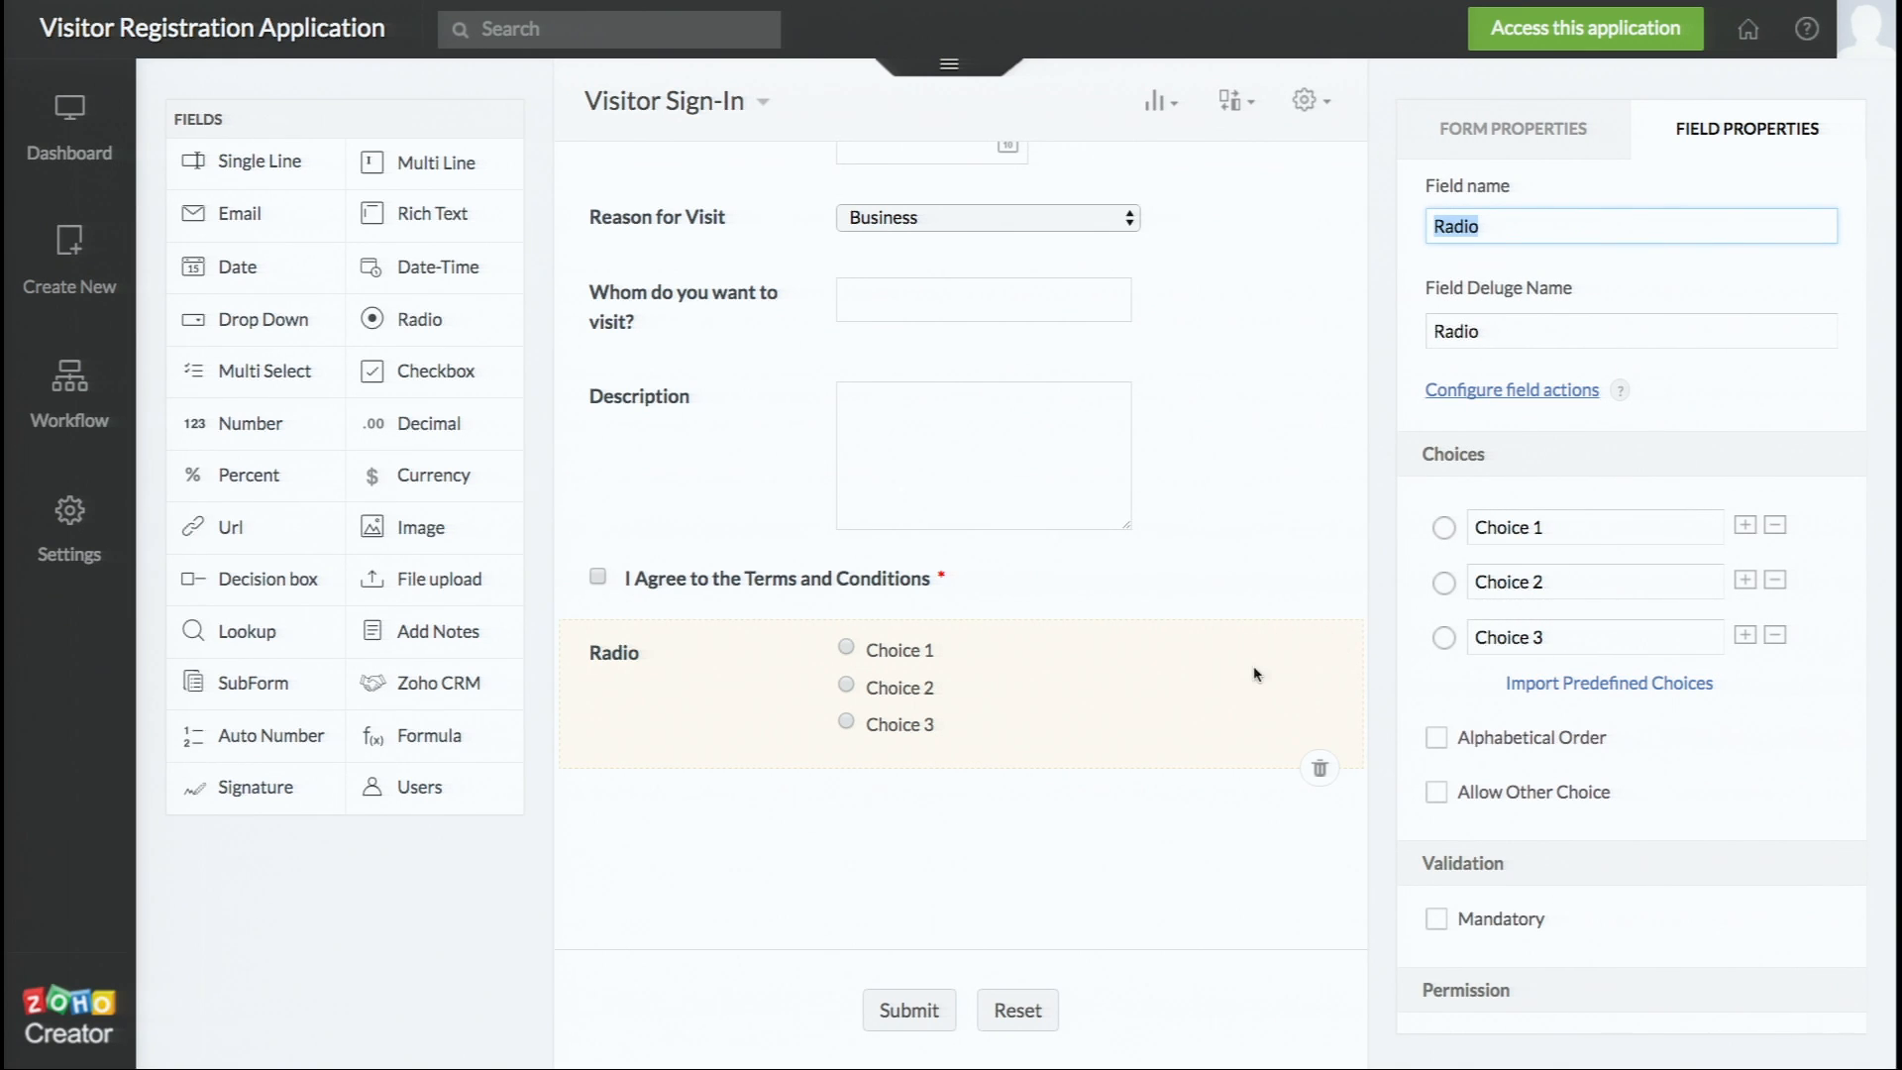
{"action": "scroll", "coordinate": [1495, 525], "scroll_direction": "down", "scroll_amount": 3}
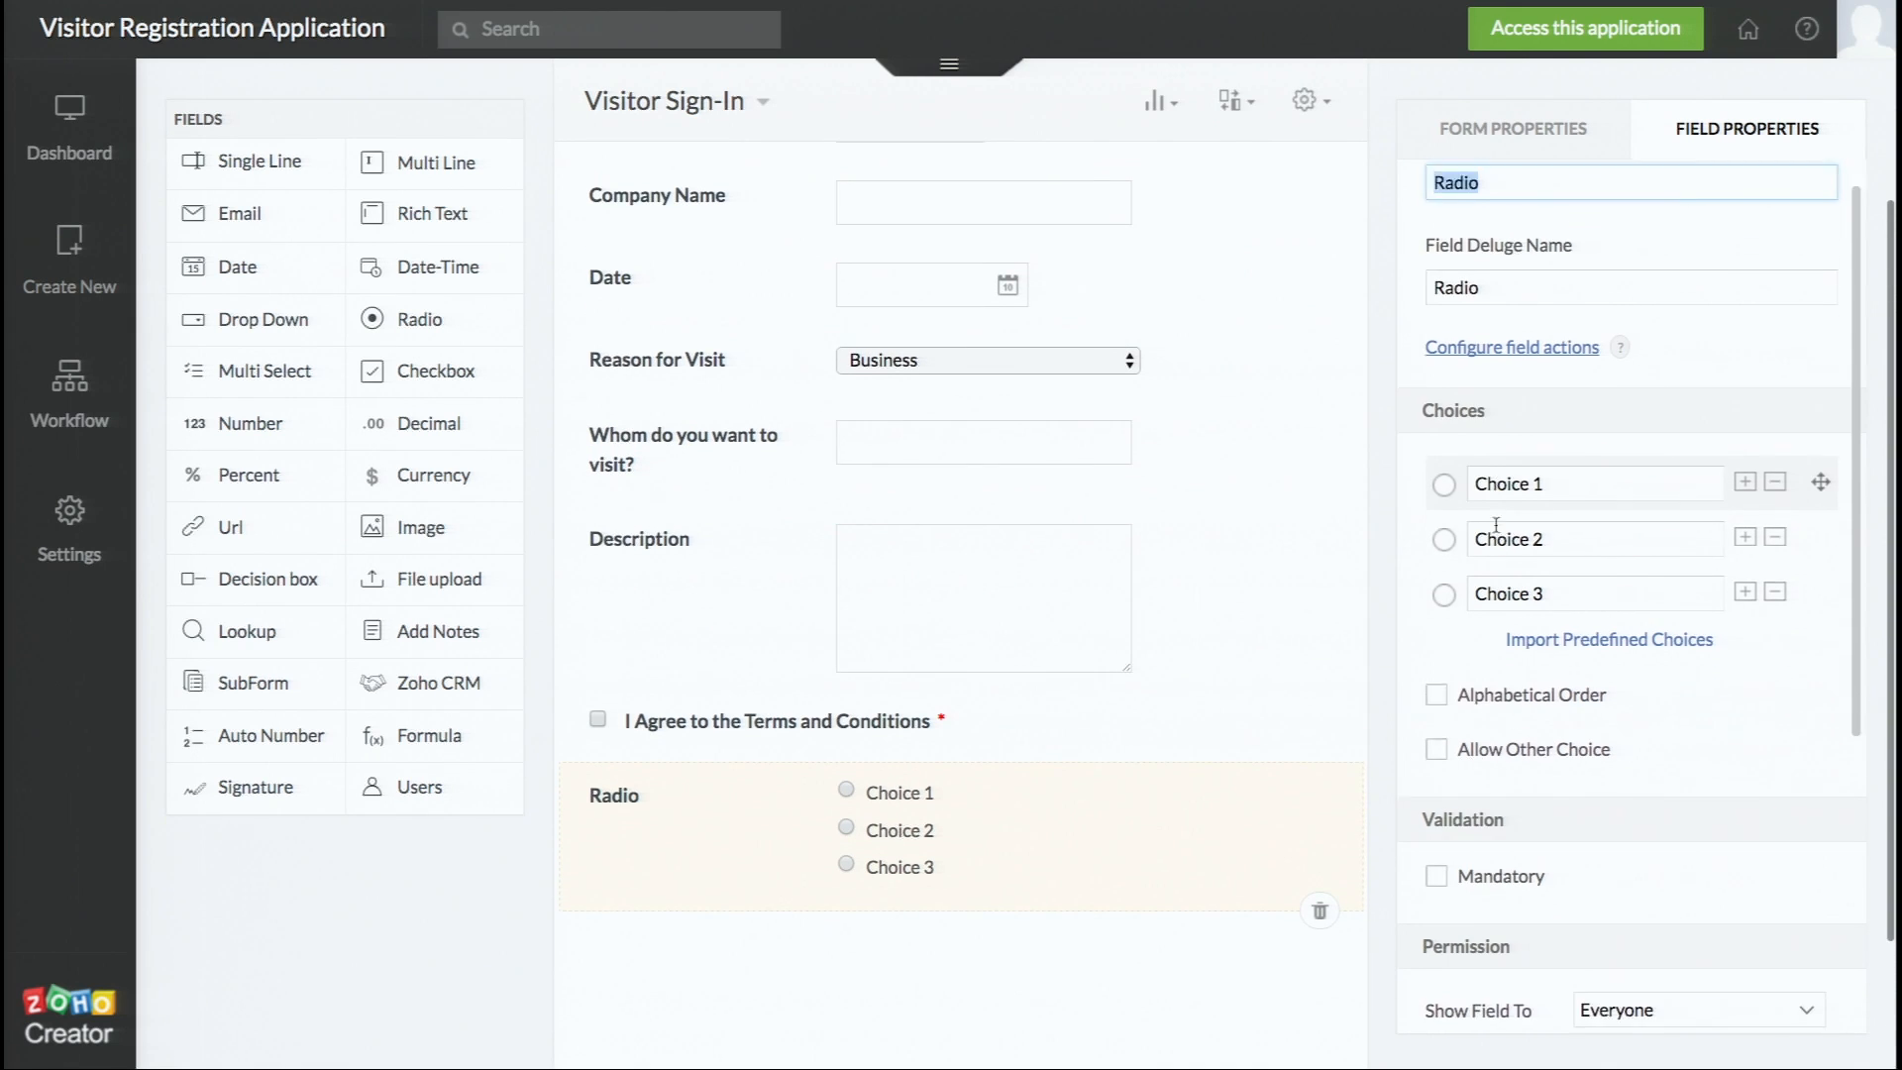
{"action": "scroll", "coordinate": [1496, 525], "scroll_direction": "up", "scroll_amount": 5}
{"action": "scroll", "coordinate": [1183, 793], "scroll_direction": "down", "scroll_amount": 5}
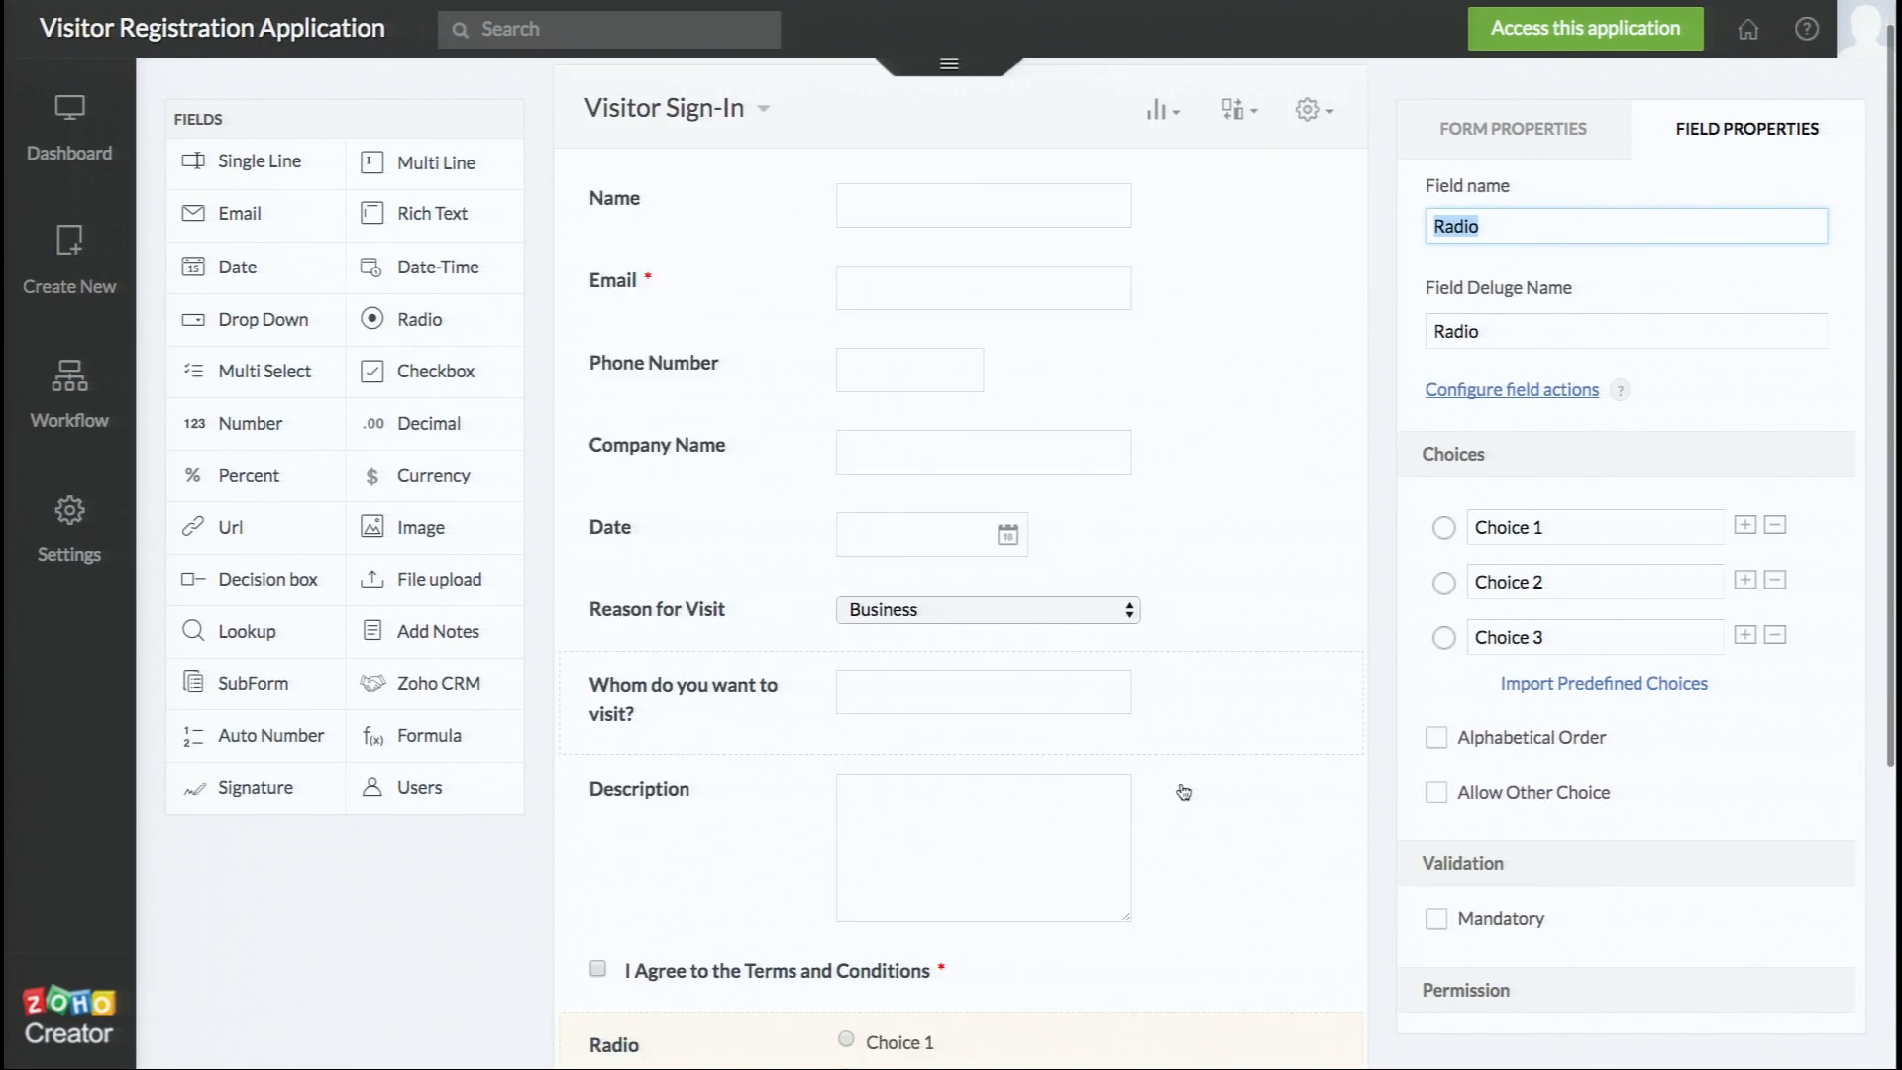
{"action": "mouse_move", "coordinate": [1619, 386]}
{"action": "scroll", "coordinate": [1614, 402], "scroll_direction": "up", "scroll_amount": 5}
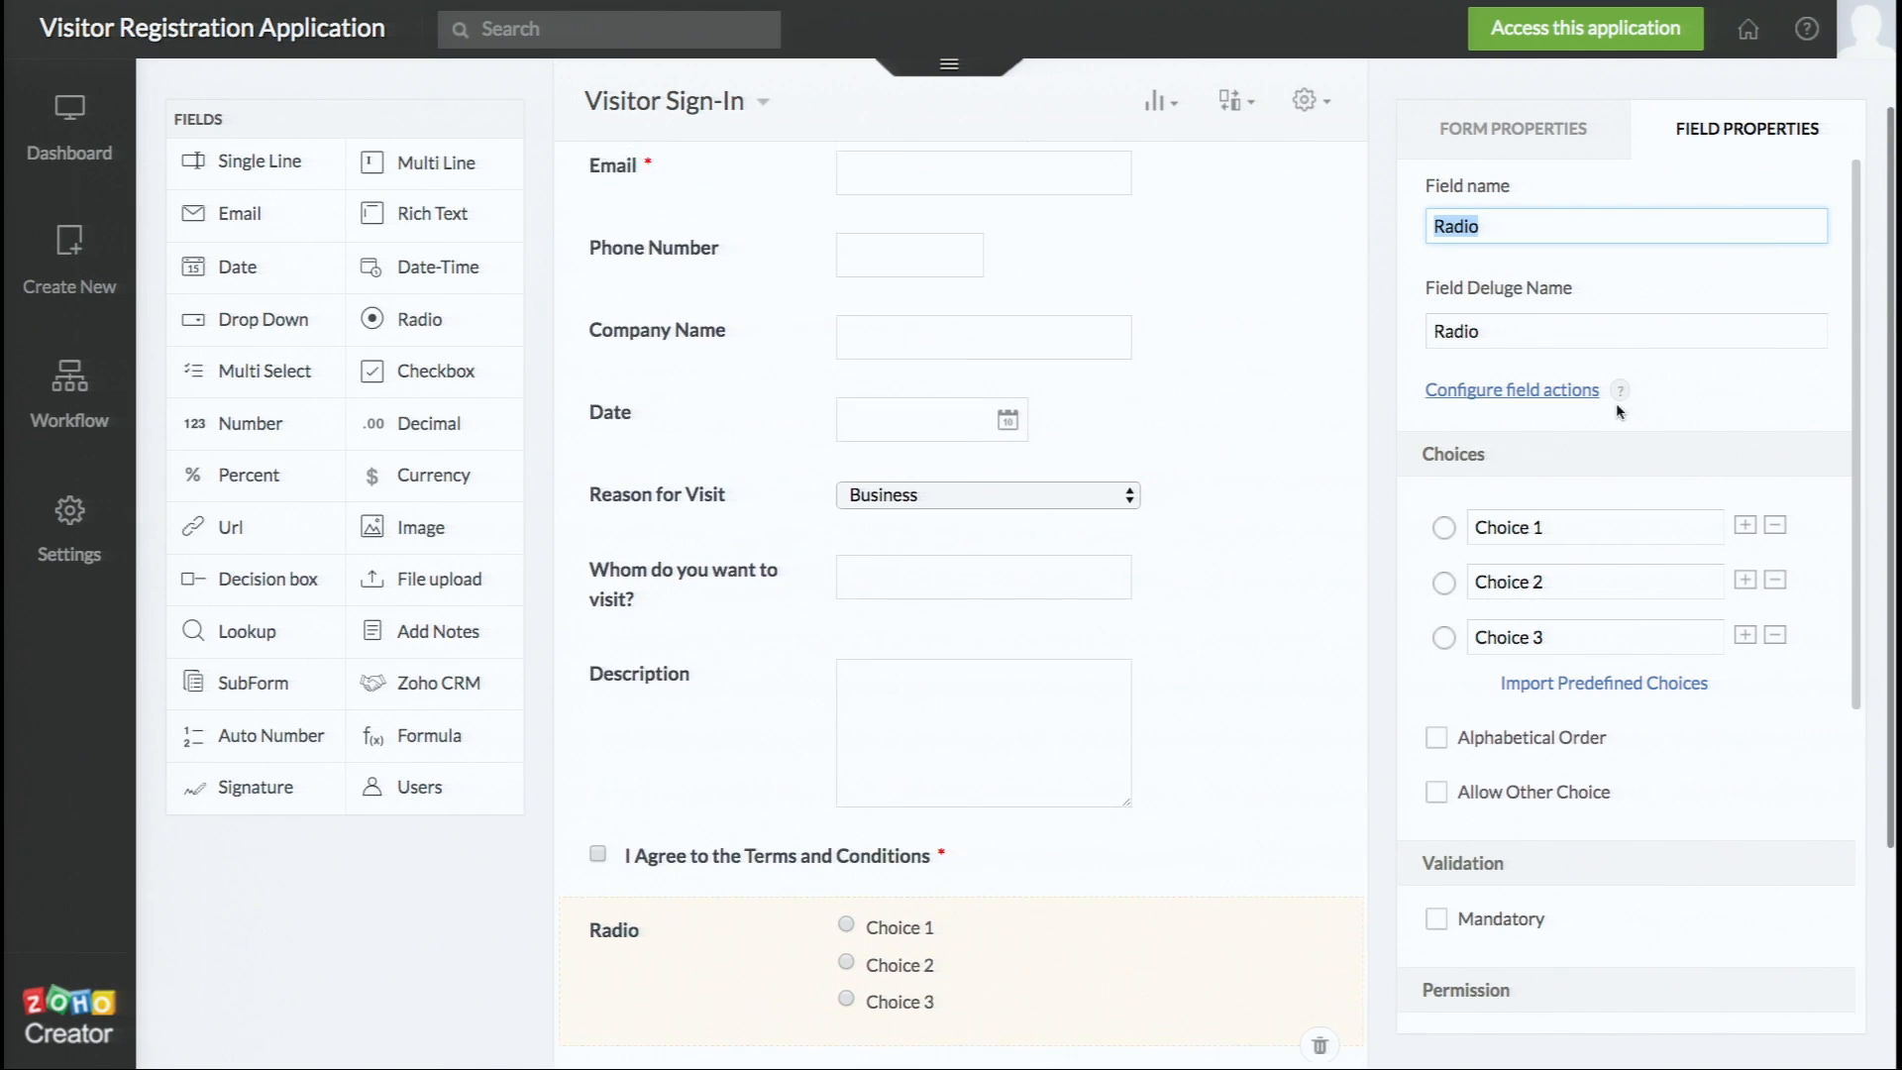
{"action": "scroll", "coordinate": [1614, 402], "scroll_direction": "down", "scroll_amount": 5}
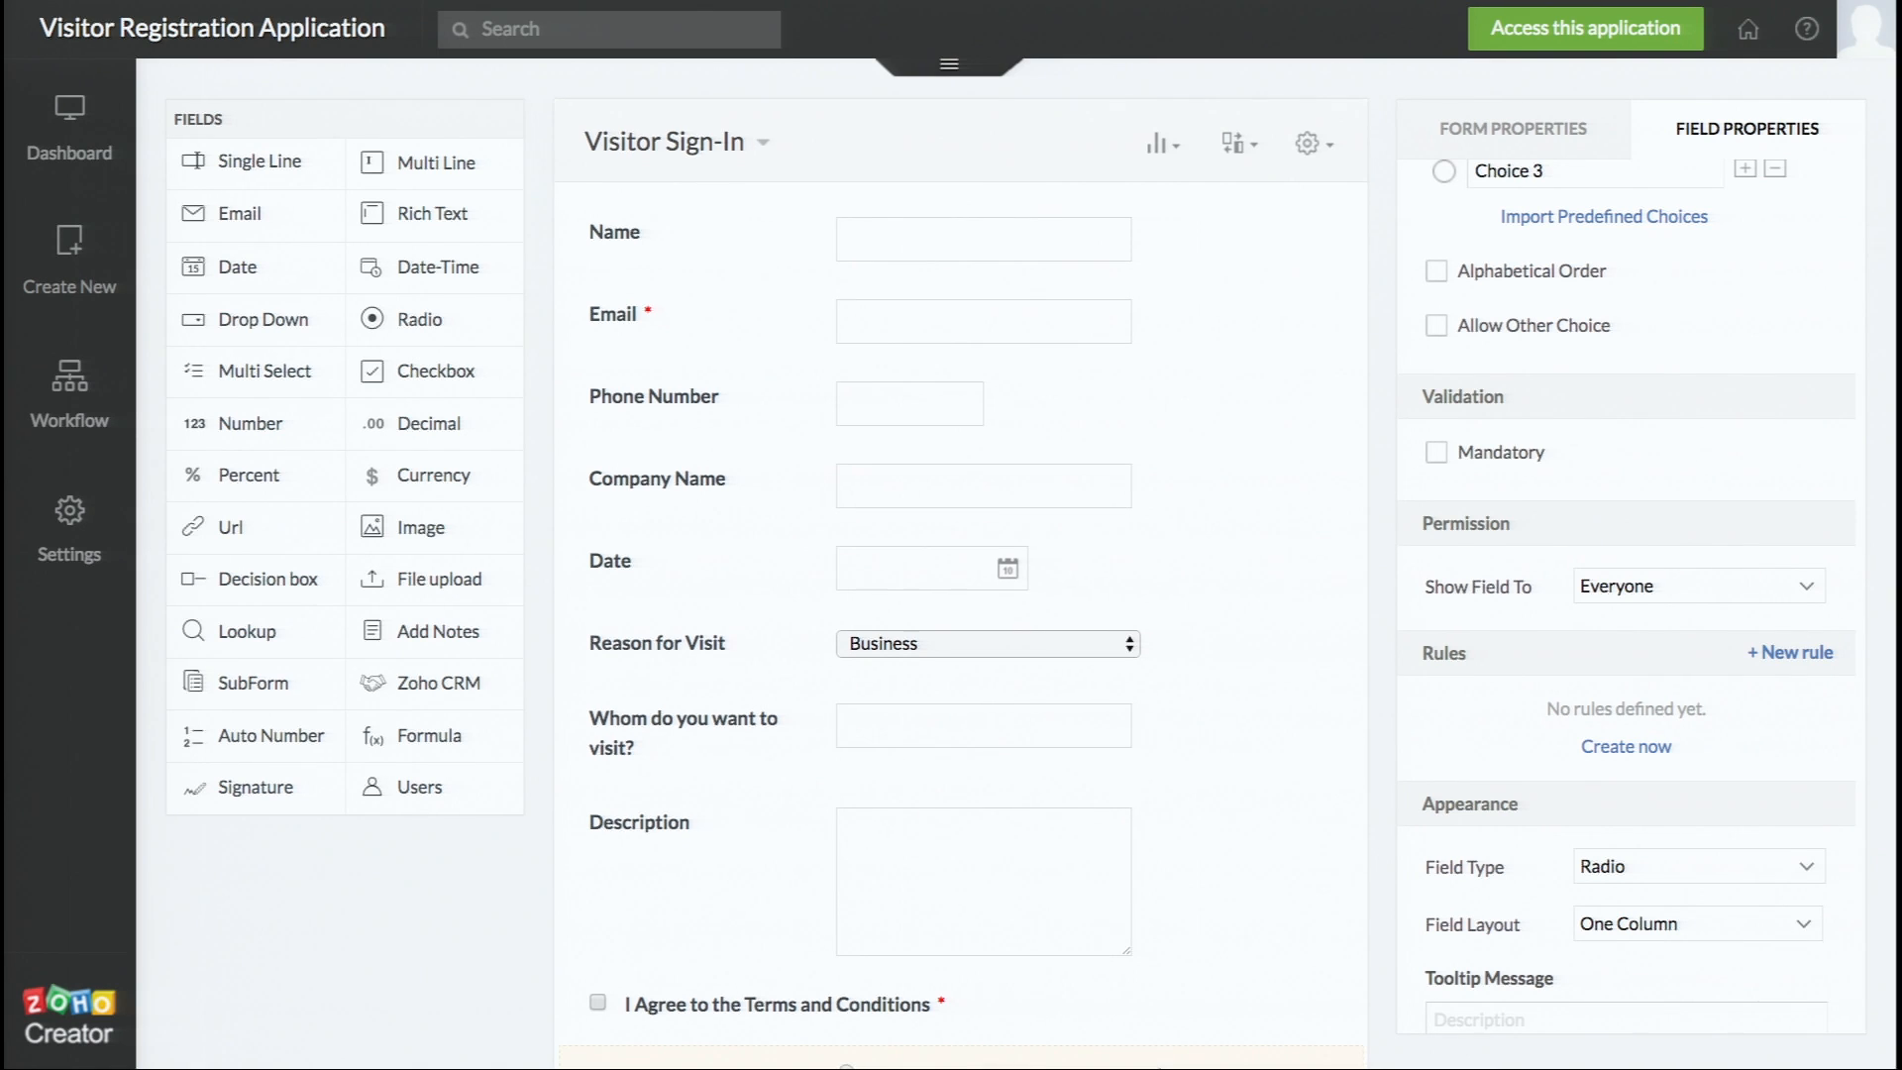
{"action": "scroll", "coordinate": [1179, 978], "scroll_direction": "down", "scroll_amount": 3}
{"action": "scroll", "coordinate": [1742, 799], "scroll_direction": "down", "scroll_amount": 5}
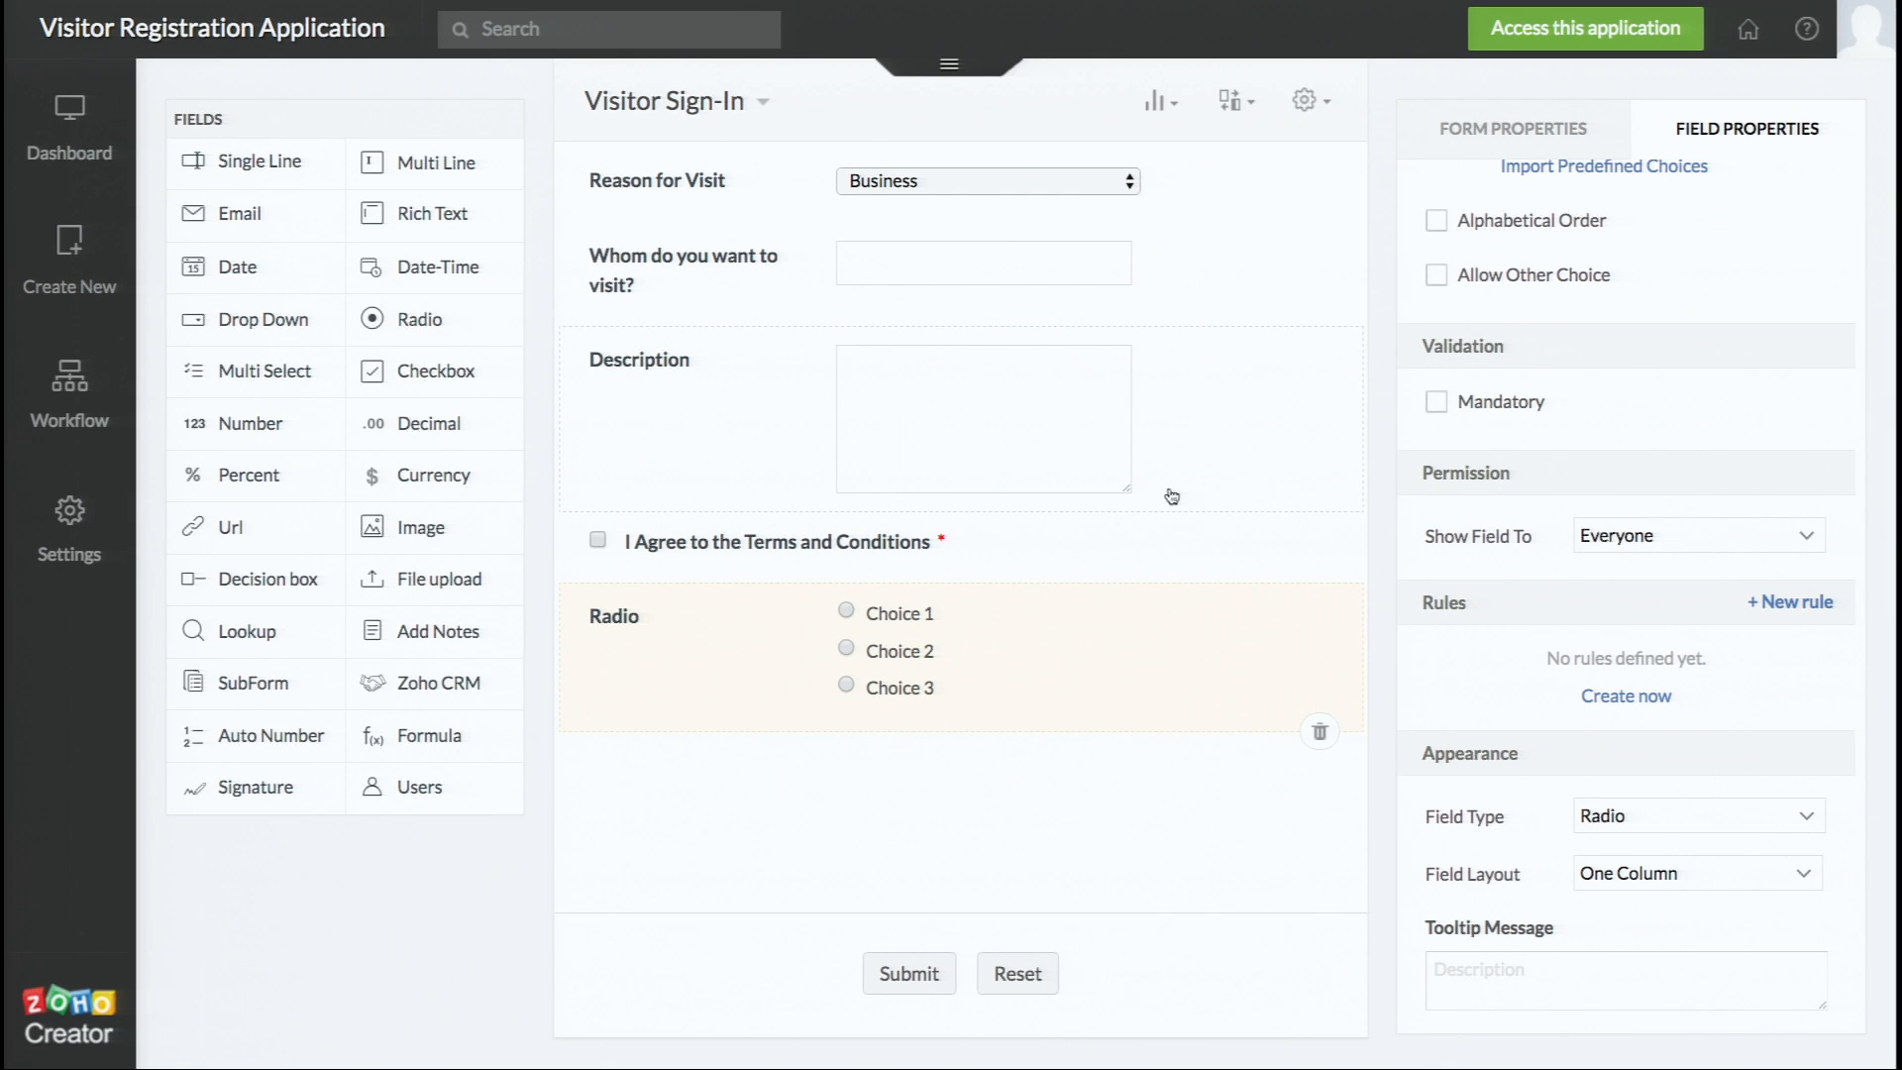
- Review the Submit button and Radio field properties, then switch to the Zoho Creator home page
{"action": "left_click", "coordinate": [936, 972]}
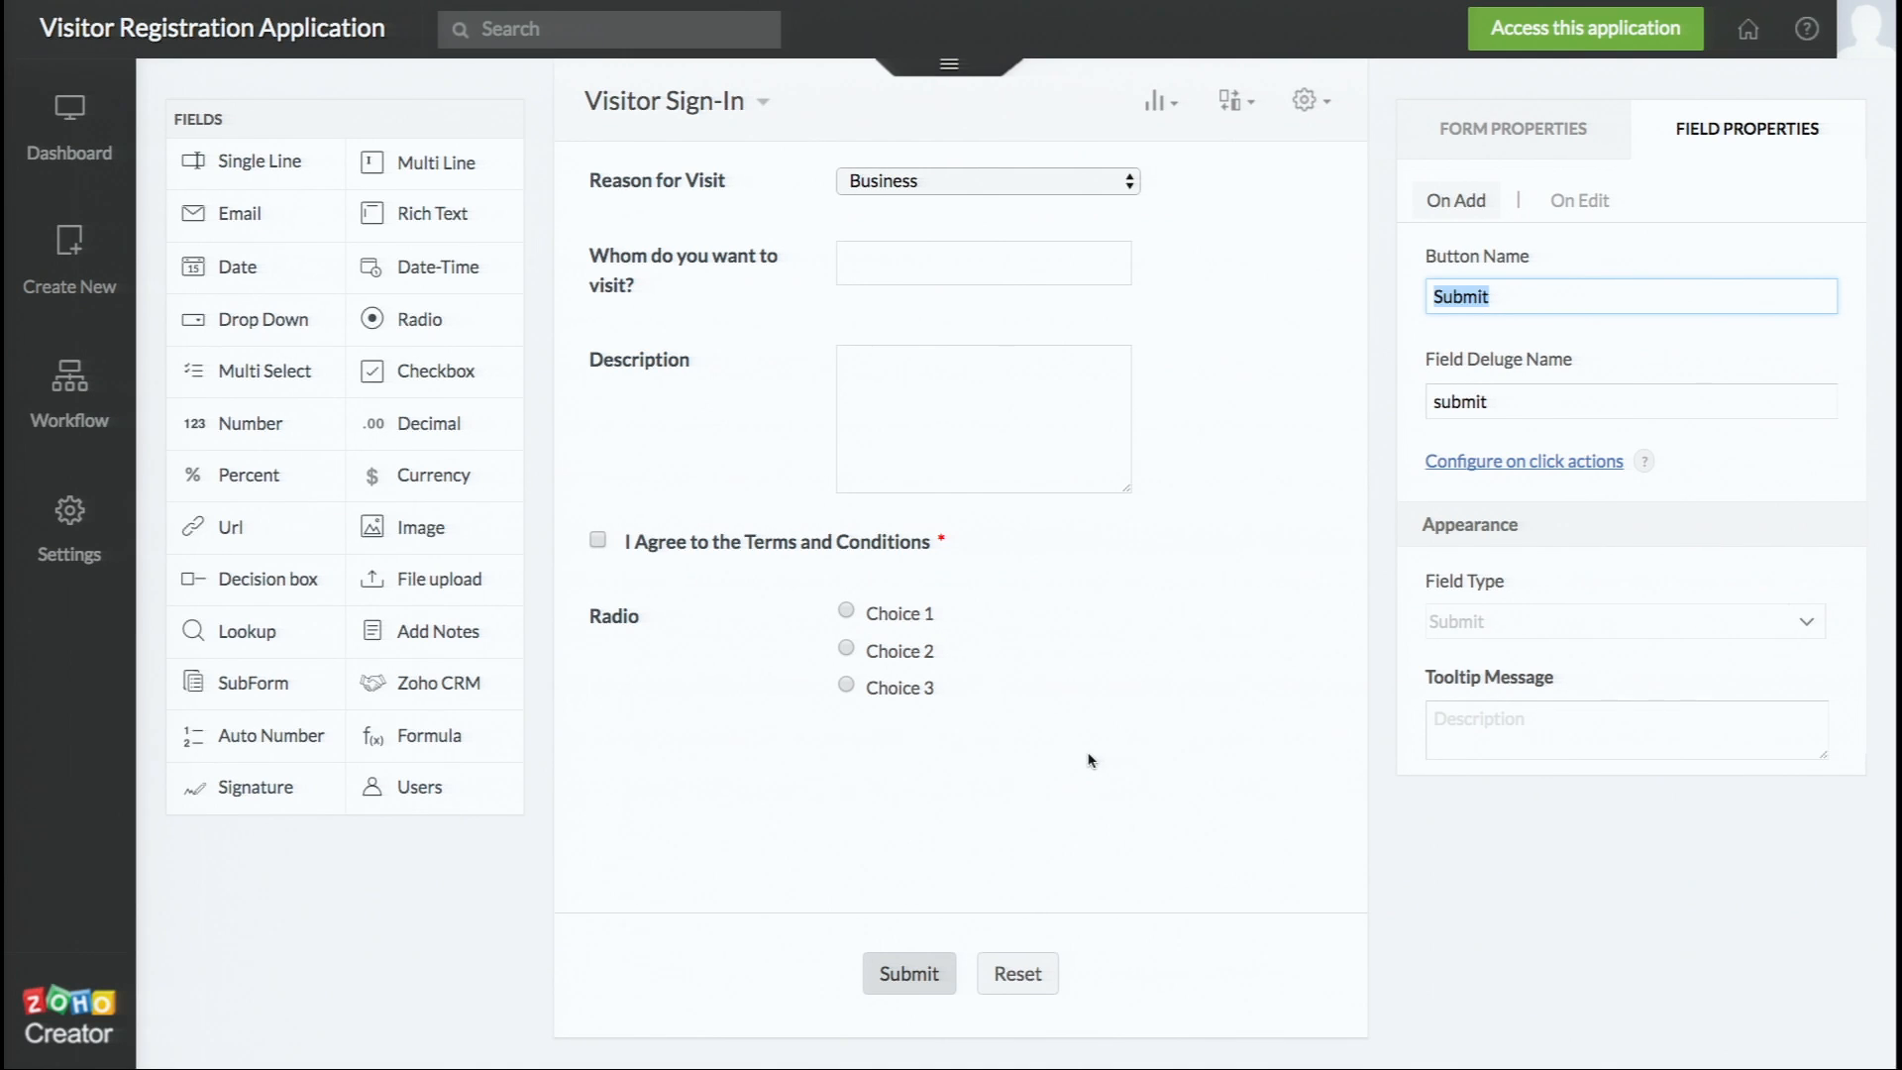
{"action": "left_click", "coordinate": [1146, 688]}
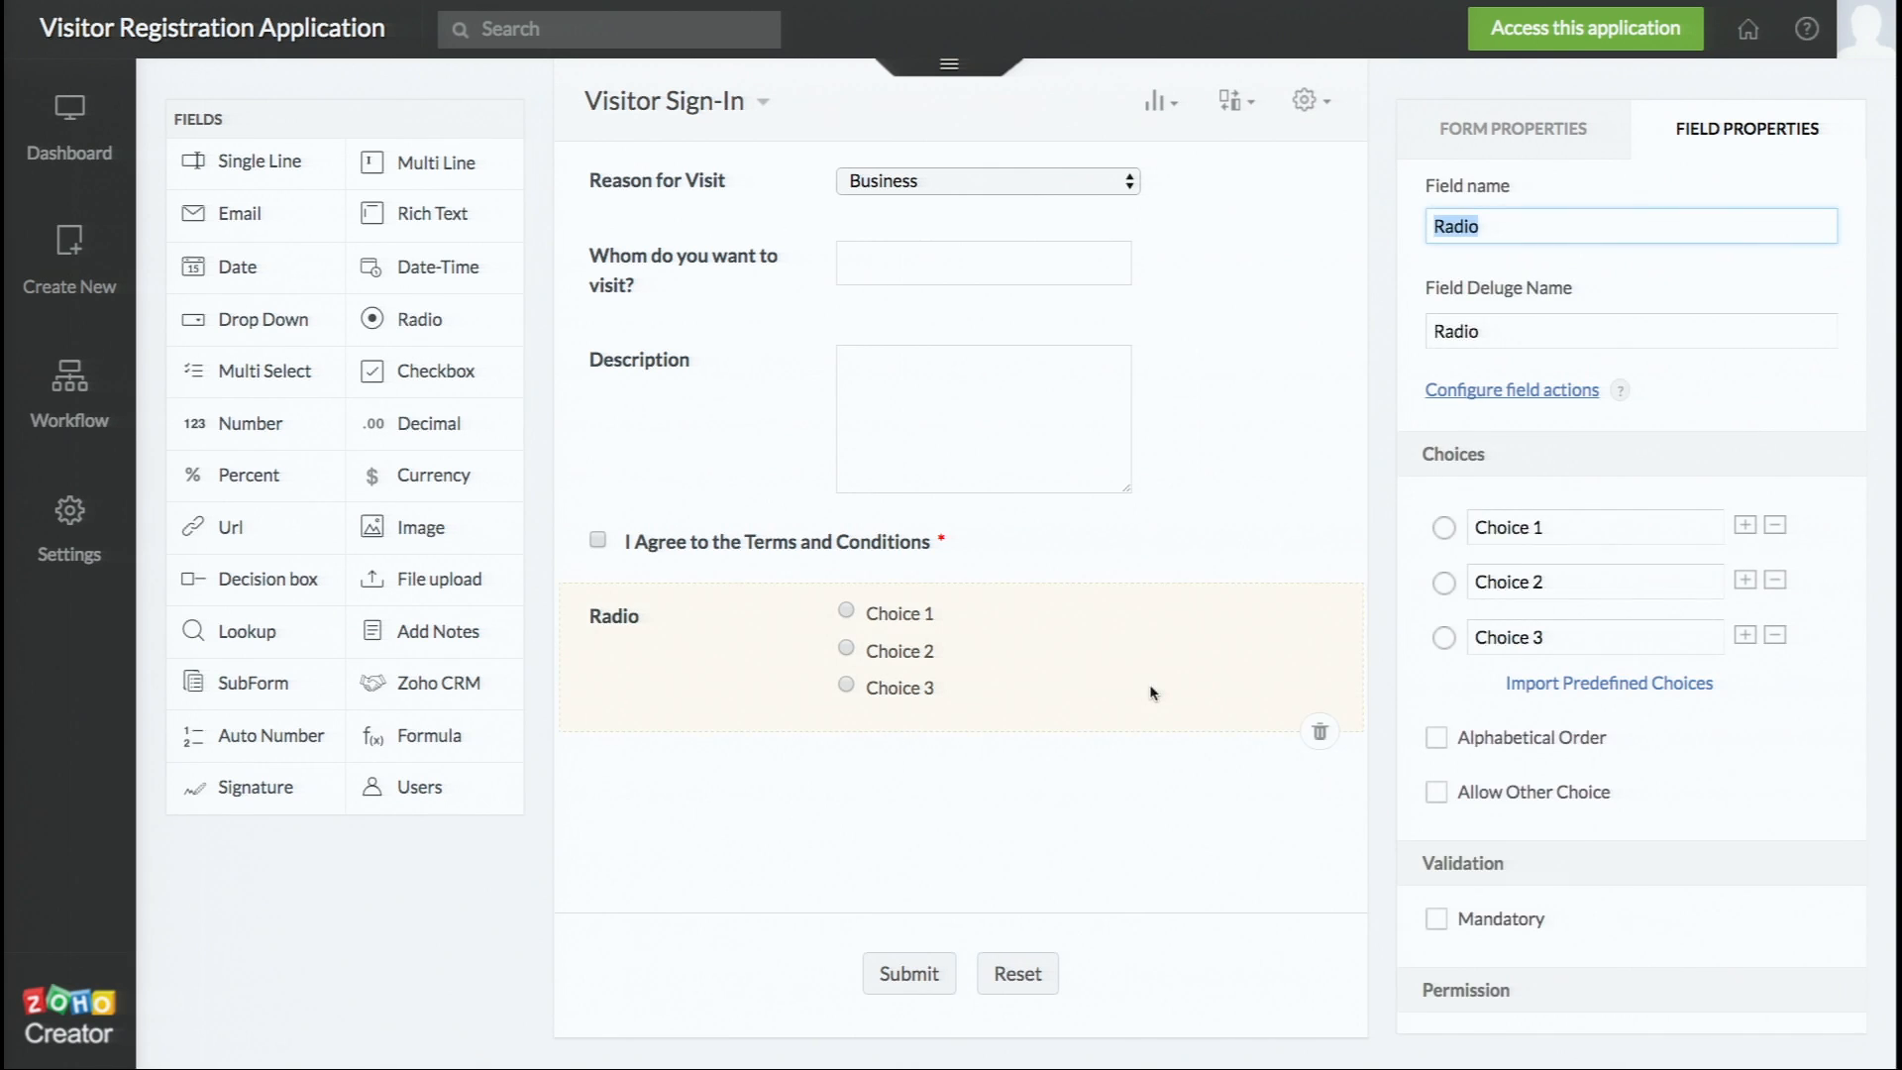
{"action": "scroll", "coordinate": [1149, 691], "scroll_direction": "up", "scroll_amount": 4}
{"action": "scroll", "coordinate": [1152, 693], "scroll_direction": "down", "scroll_amount": 4}
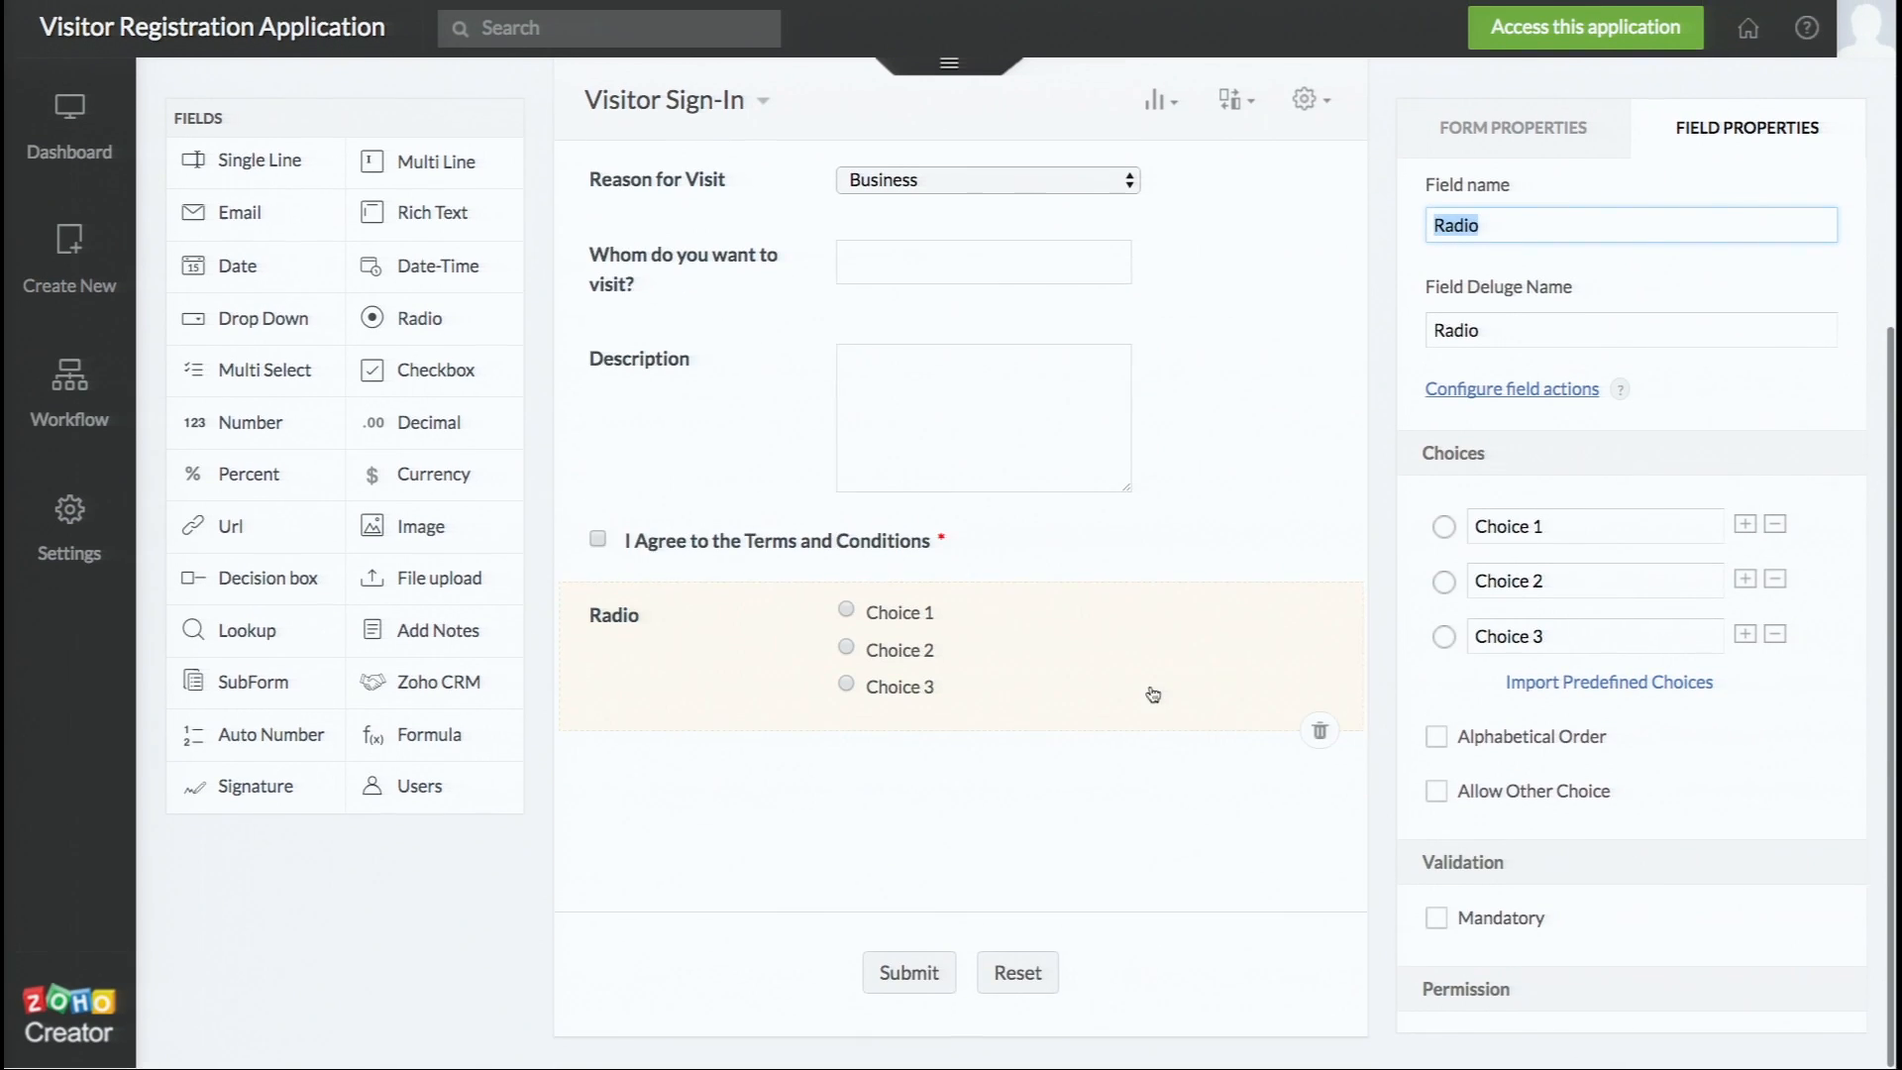
{"action": "left_click", "coordinate": [909, 973]}
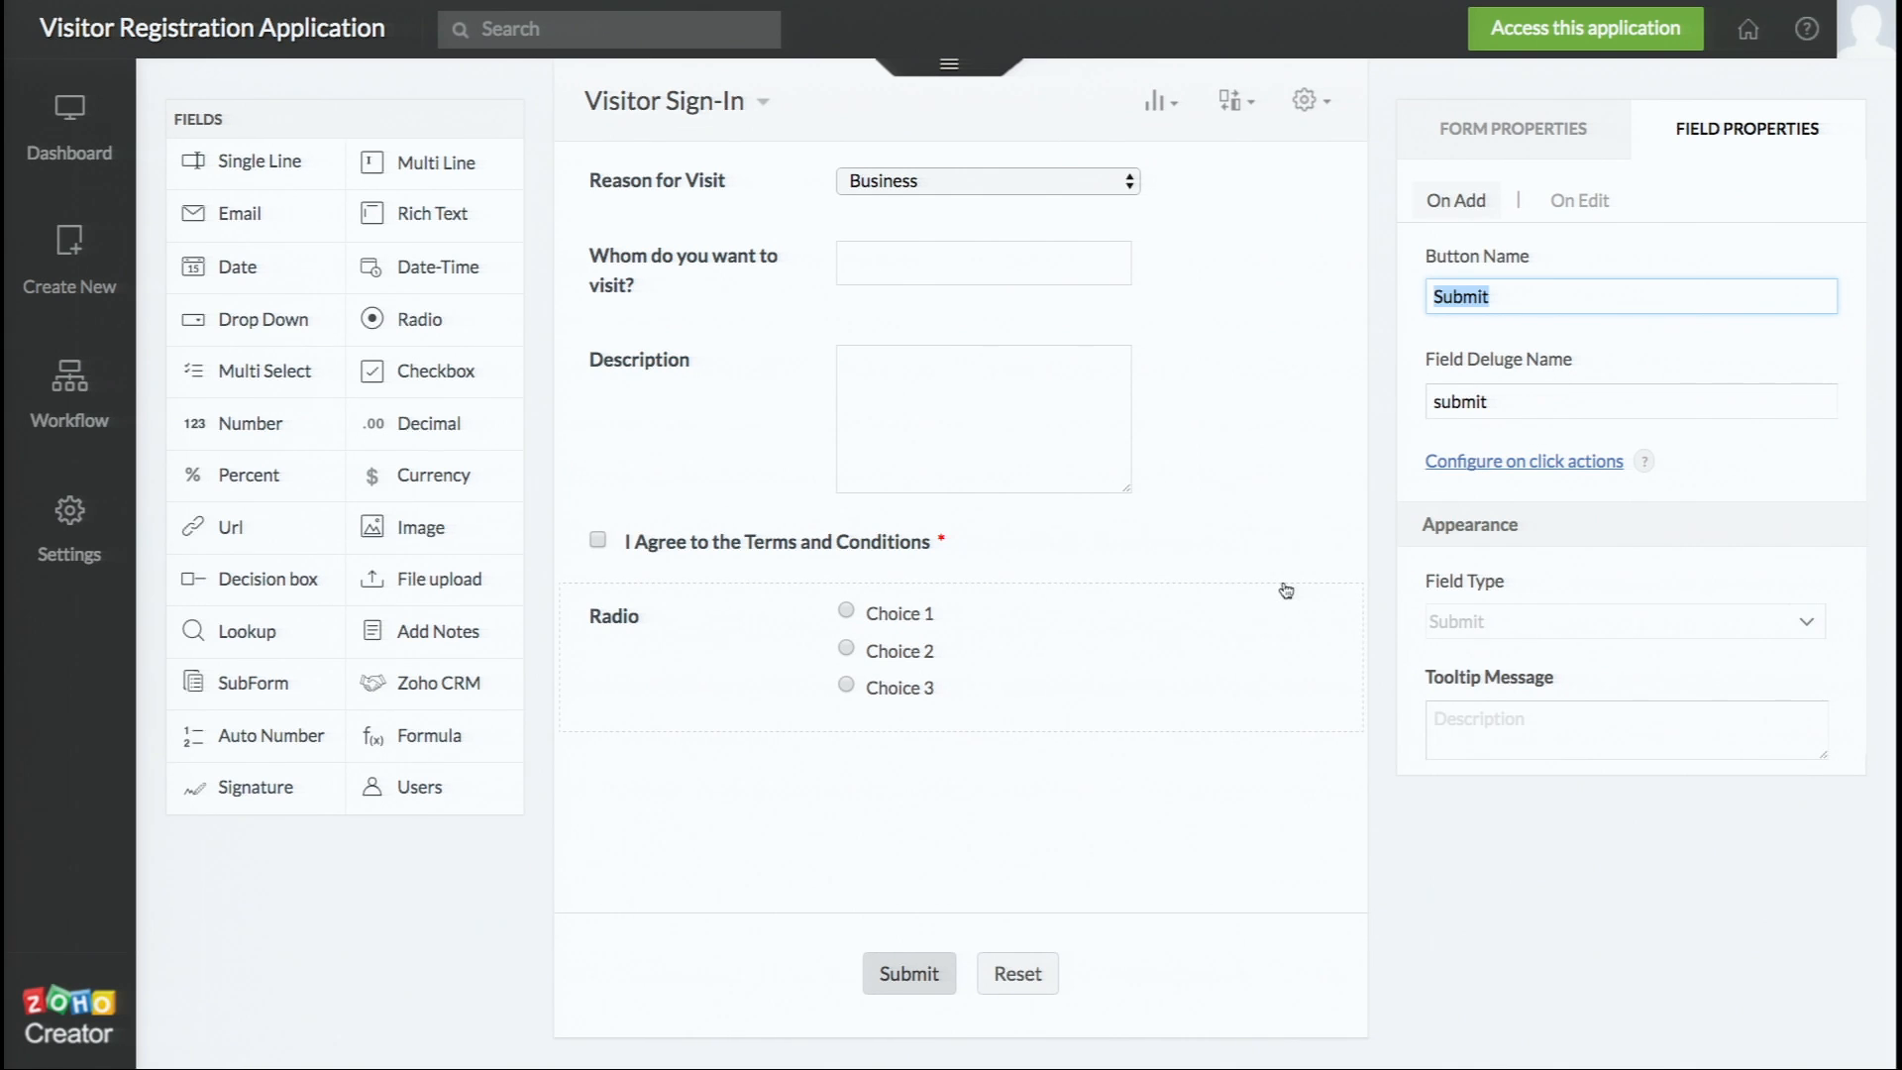
{"action": "scroll", "coordinate": [1286, 590], "scroll_direction": "up", "scroll_amount": 5}
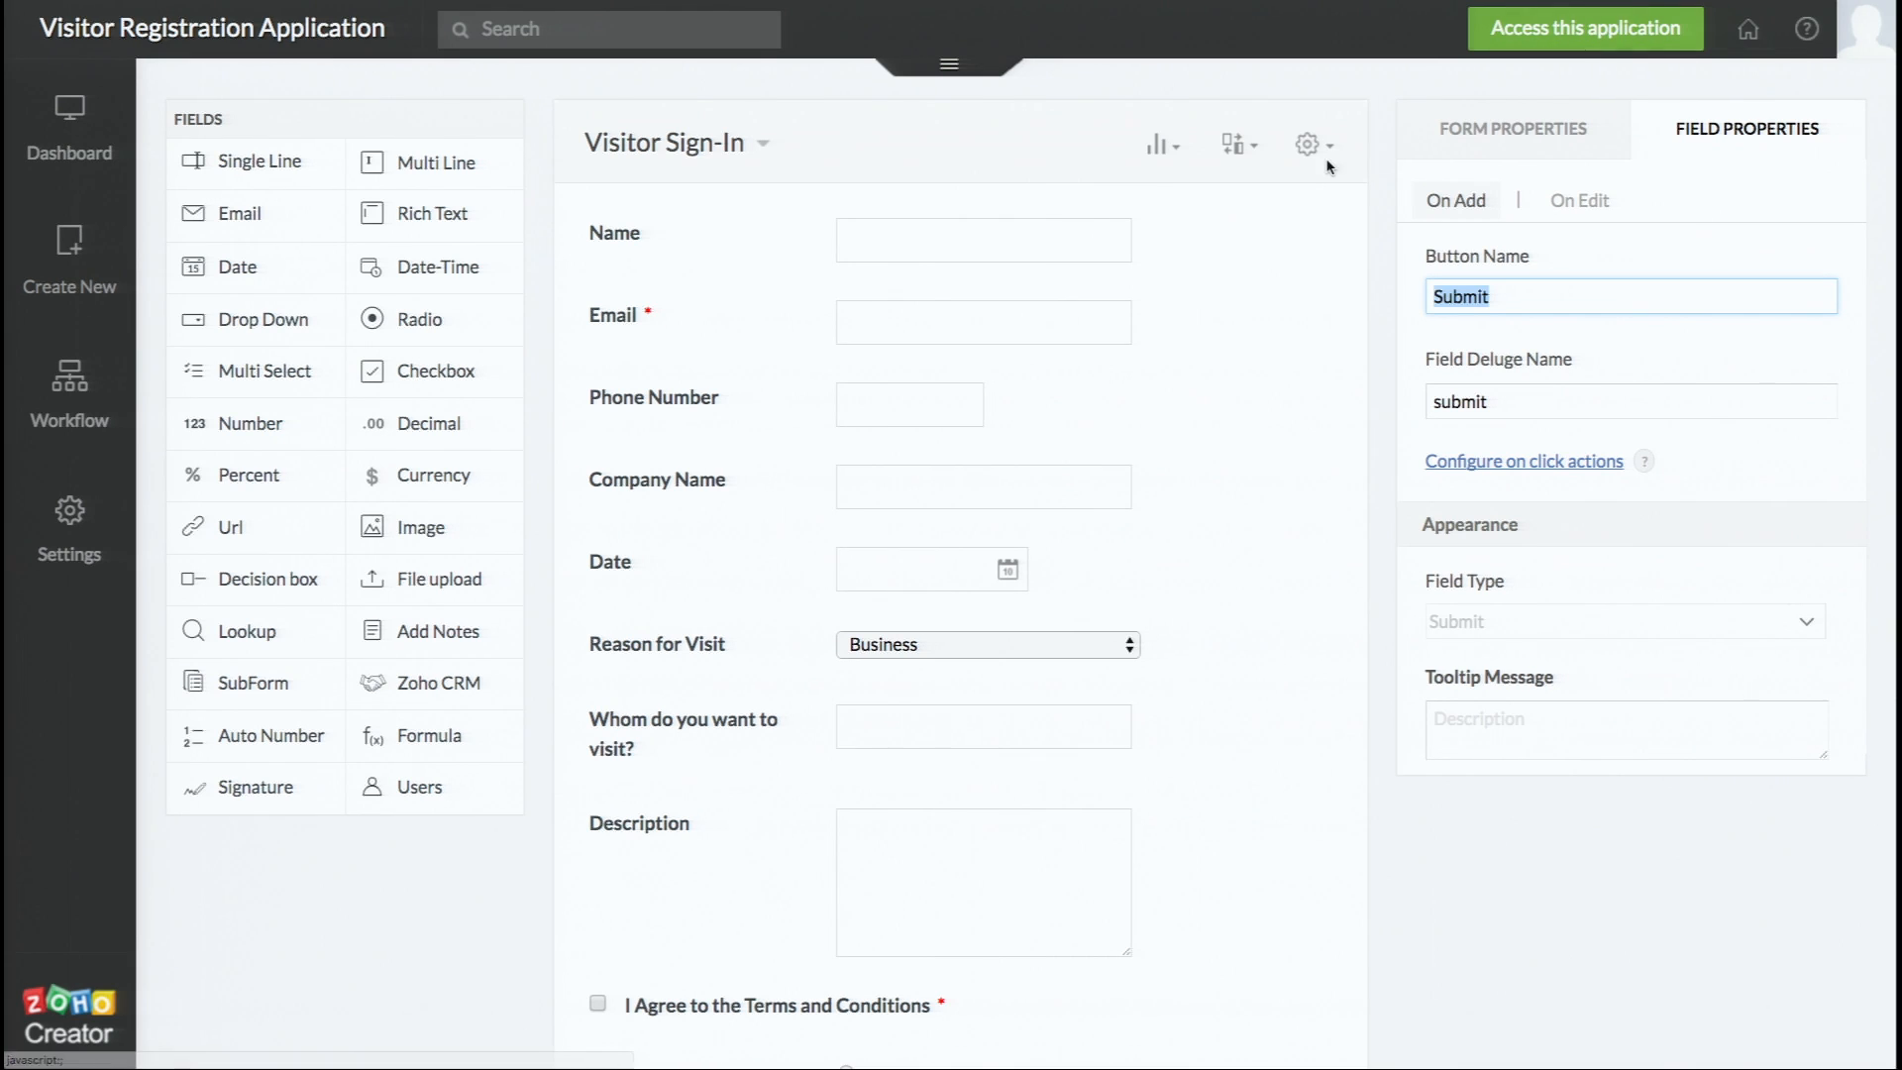
{"action": "key", "text": "ctrl+Left"}
{"action": "key", "text": "ctrl+Left"}
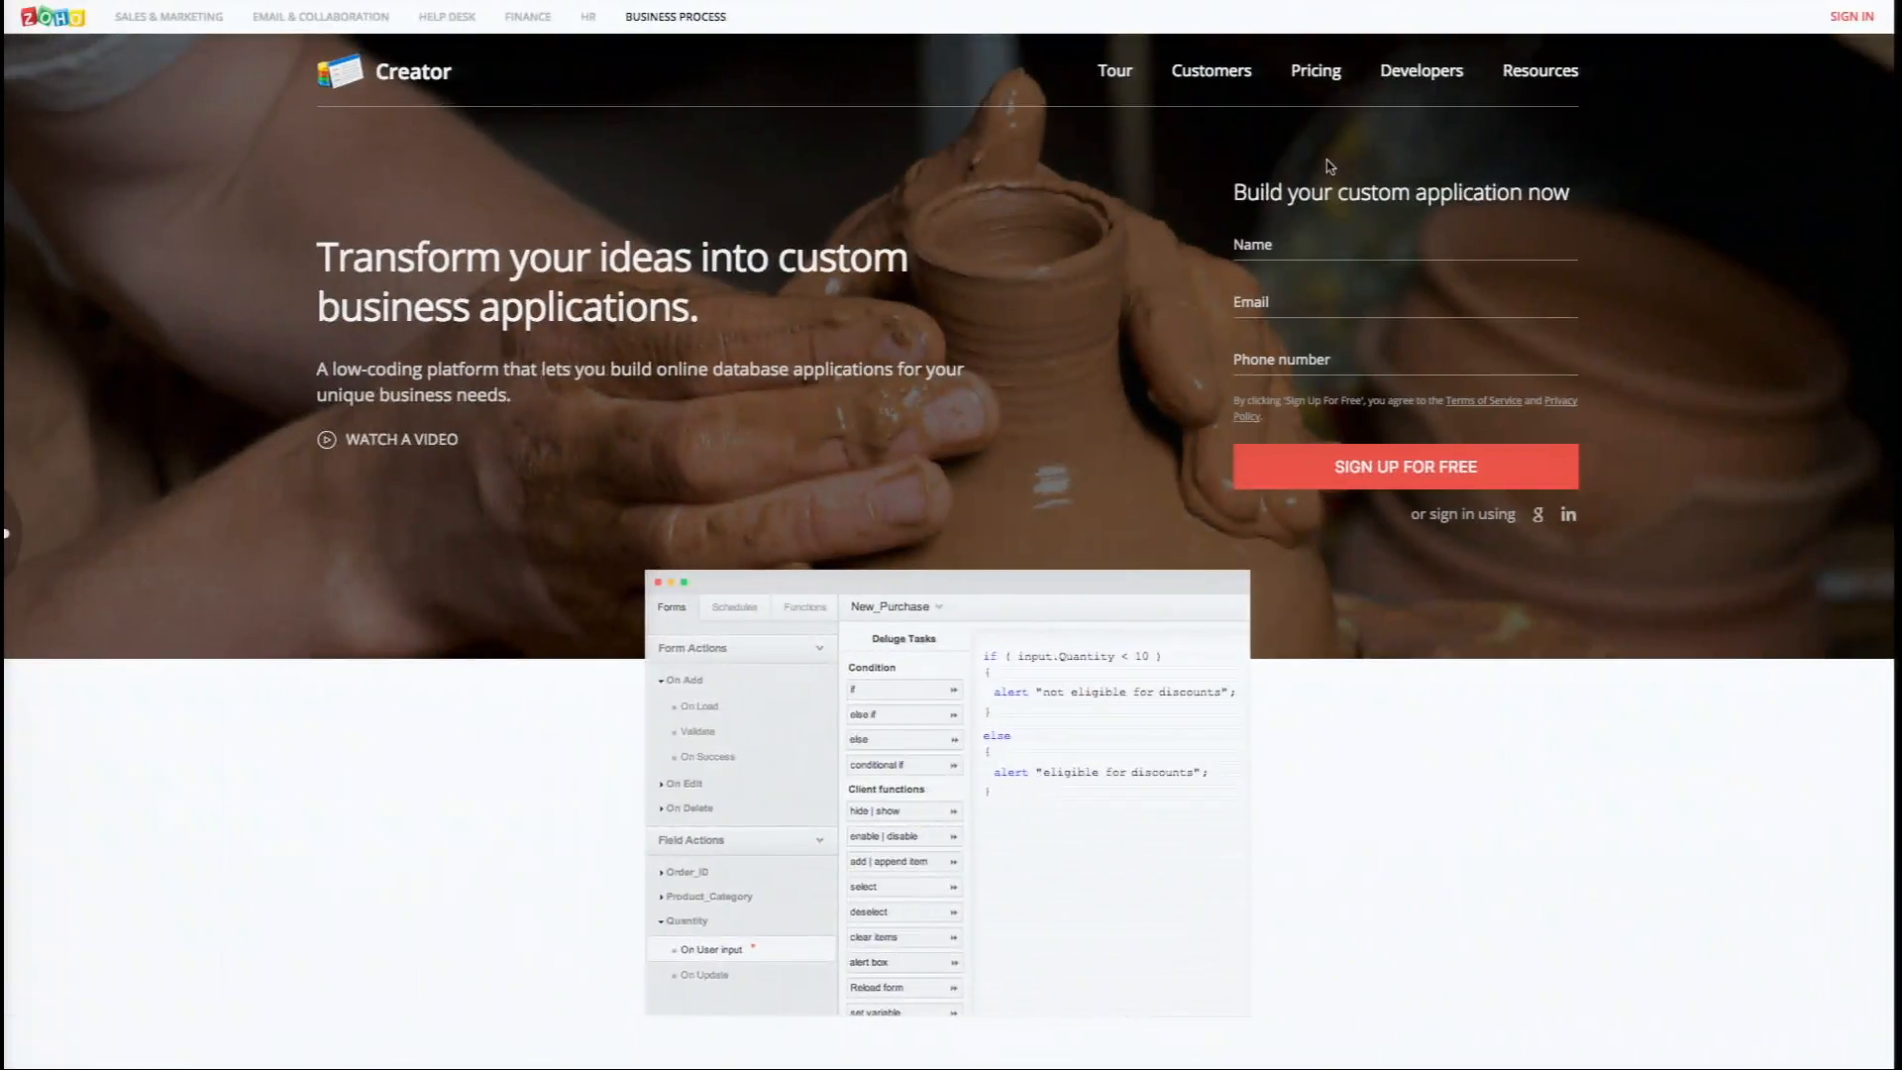
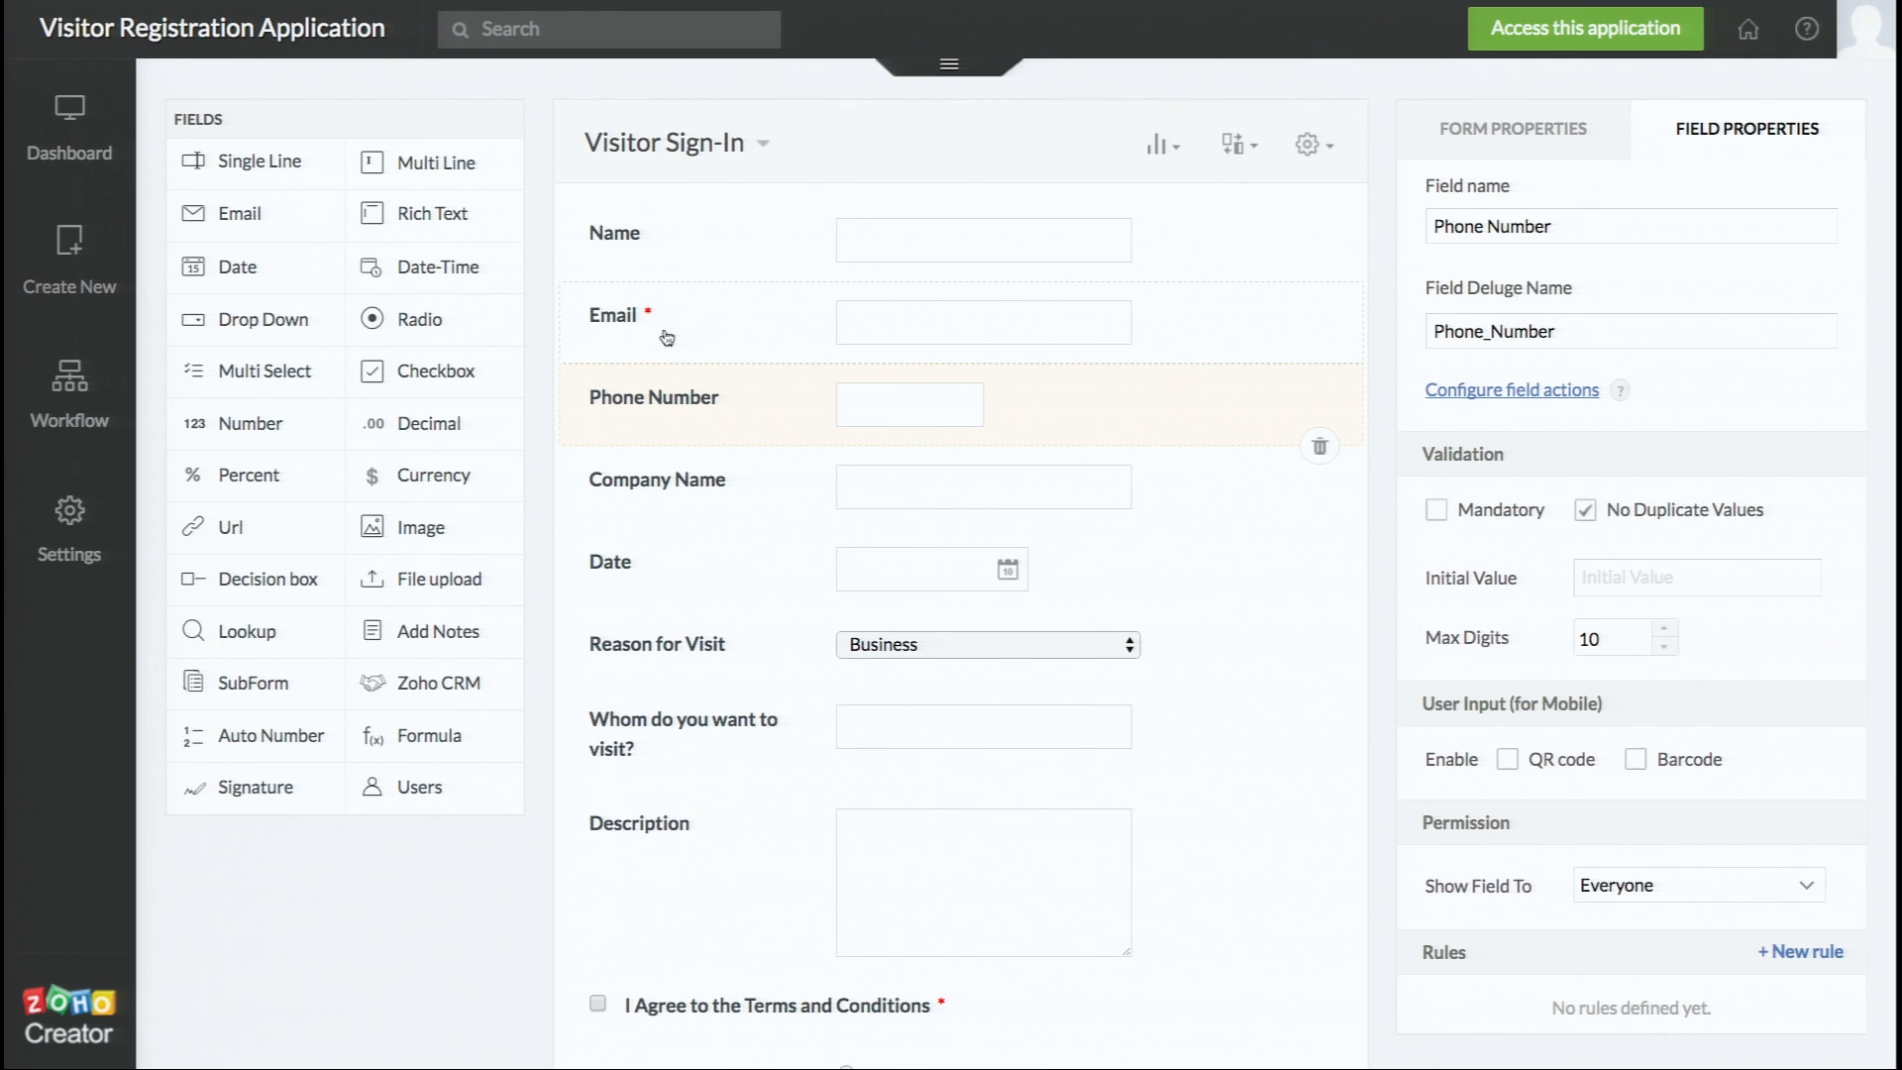
- Reveal the Create New options in the sidebar
{"action": "mouse_move", "coordinate": [58, 265]}
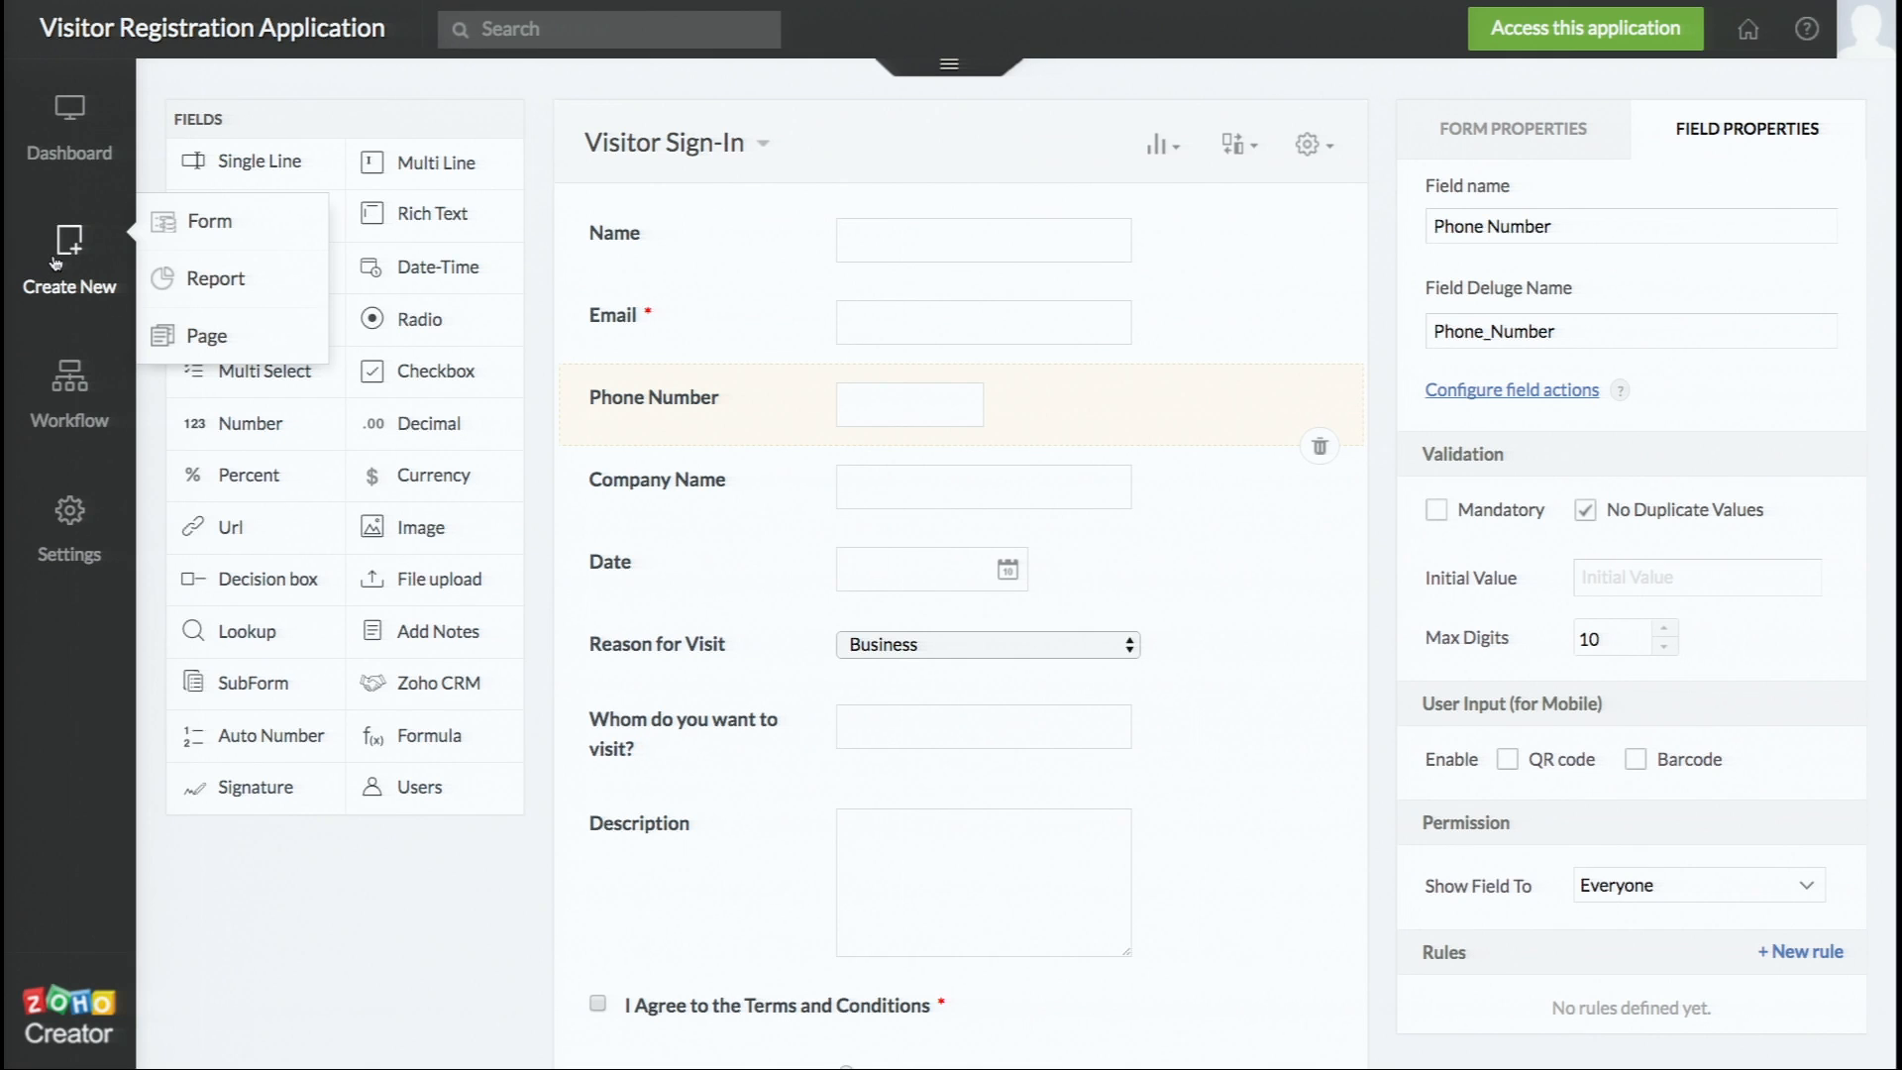
- Start a new form built from an imported file and bring up the Cloud Picker
{"action": "left_click", "coordinate": [171, 236]}
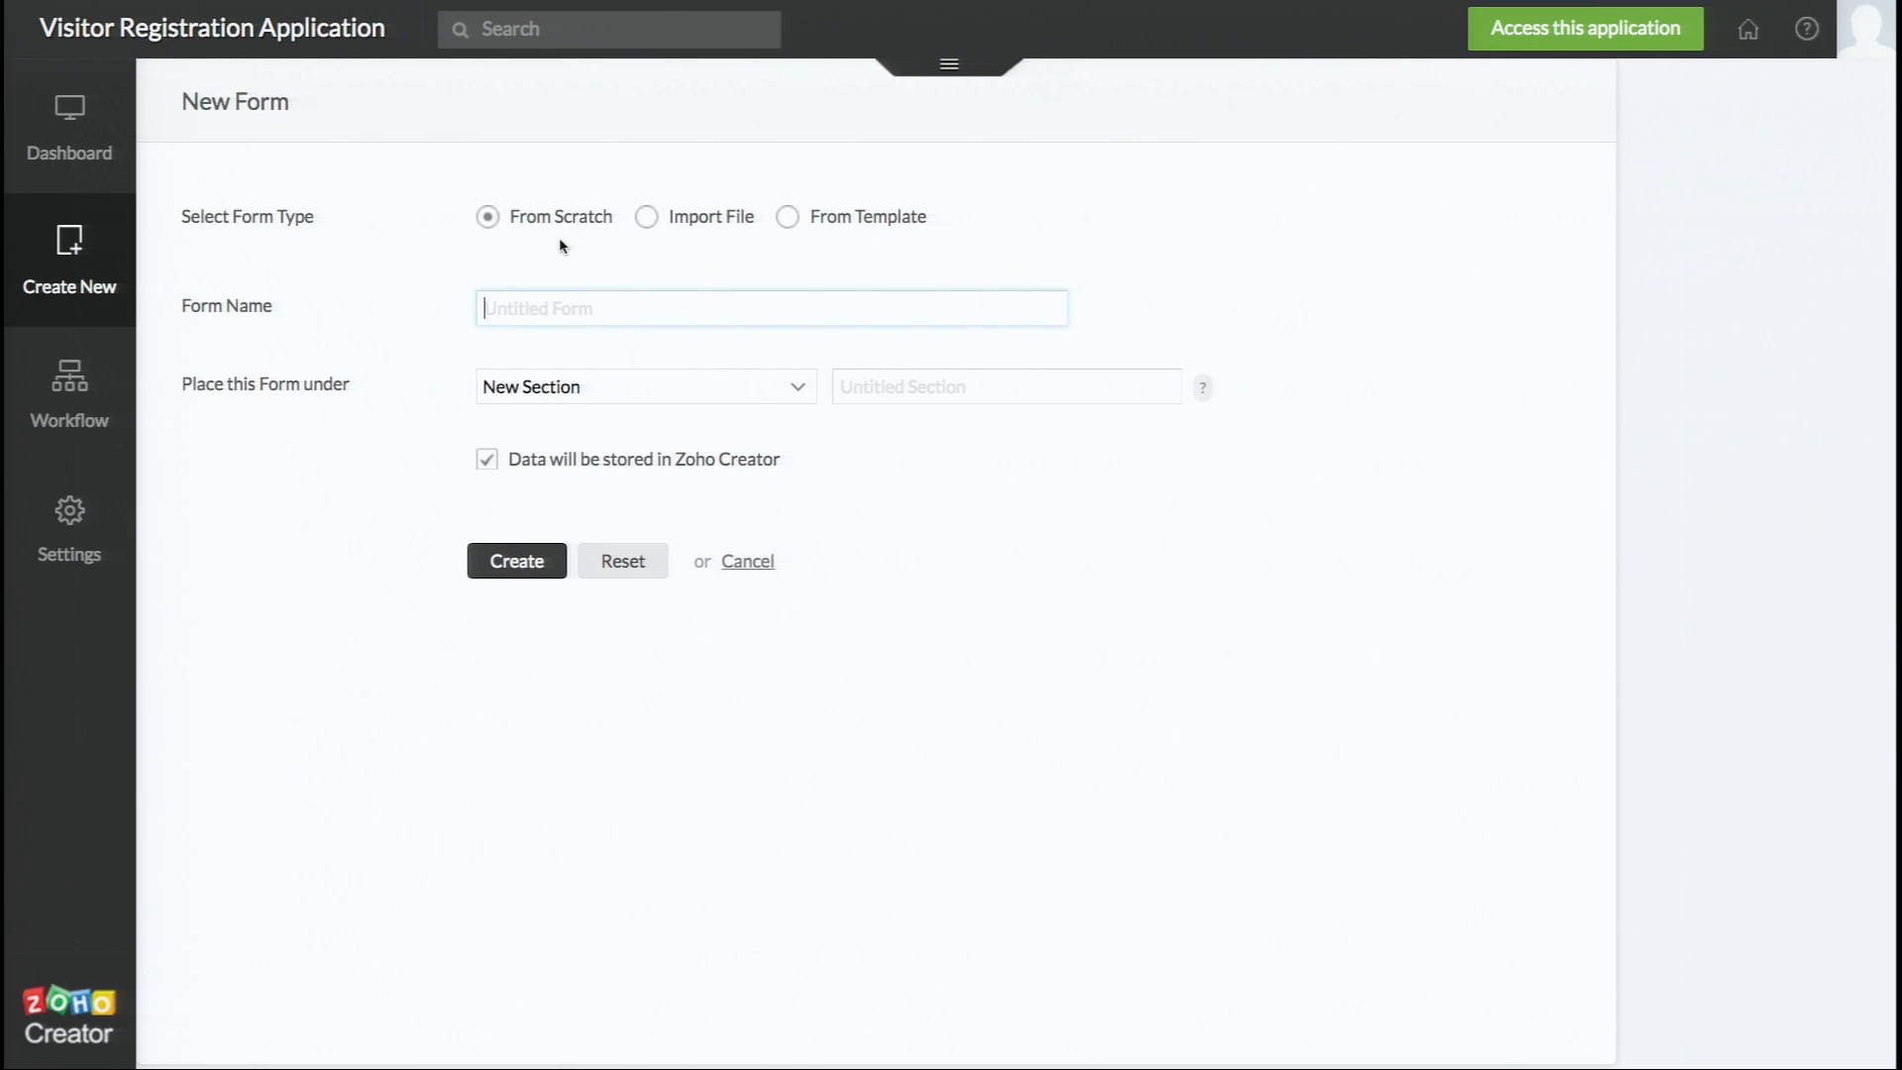
{"action": "left_click", "coordinate": [645, 217]}
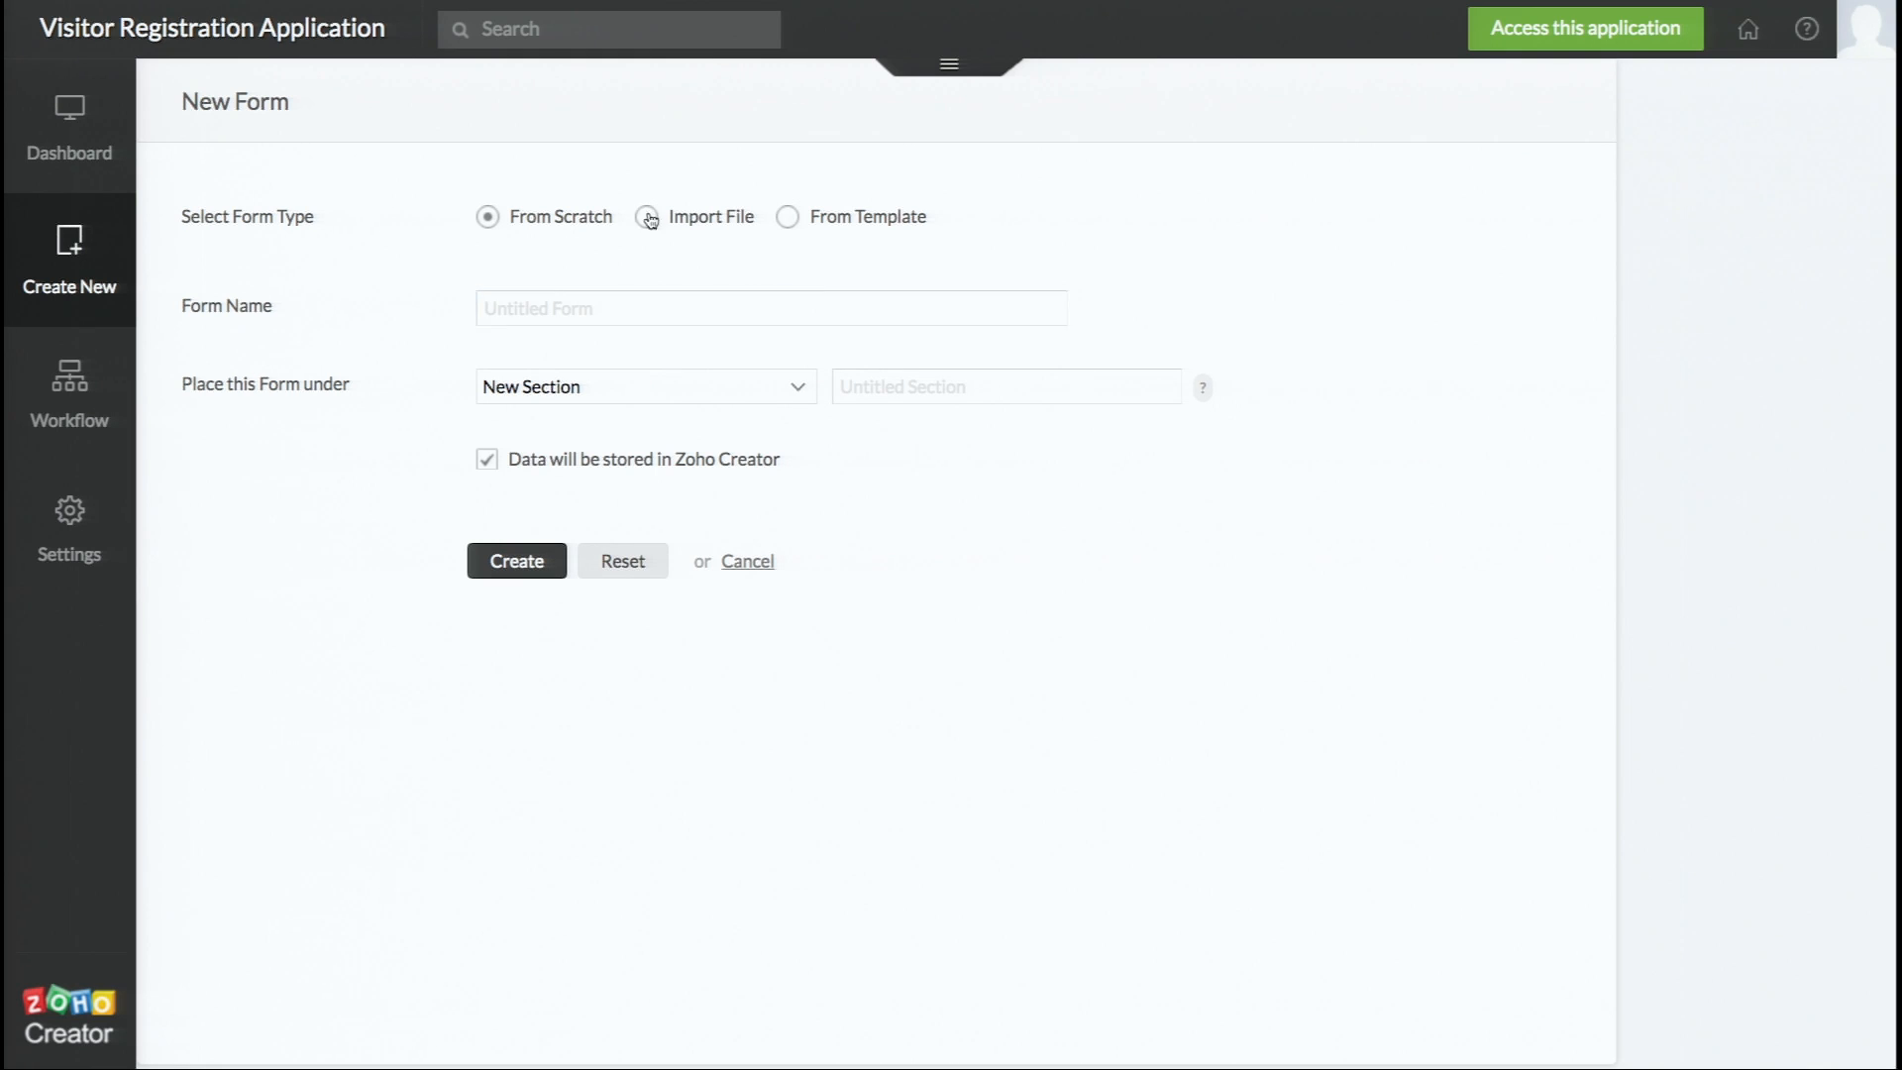
{"action": "left_click", "coordinate": [1256, 240]}
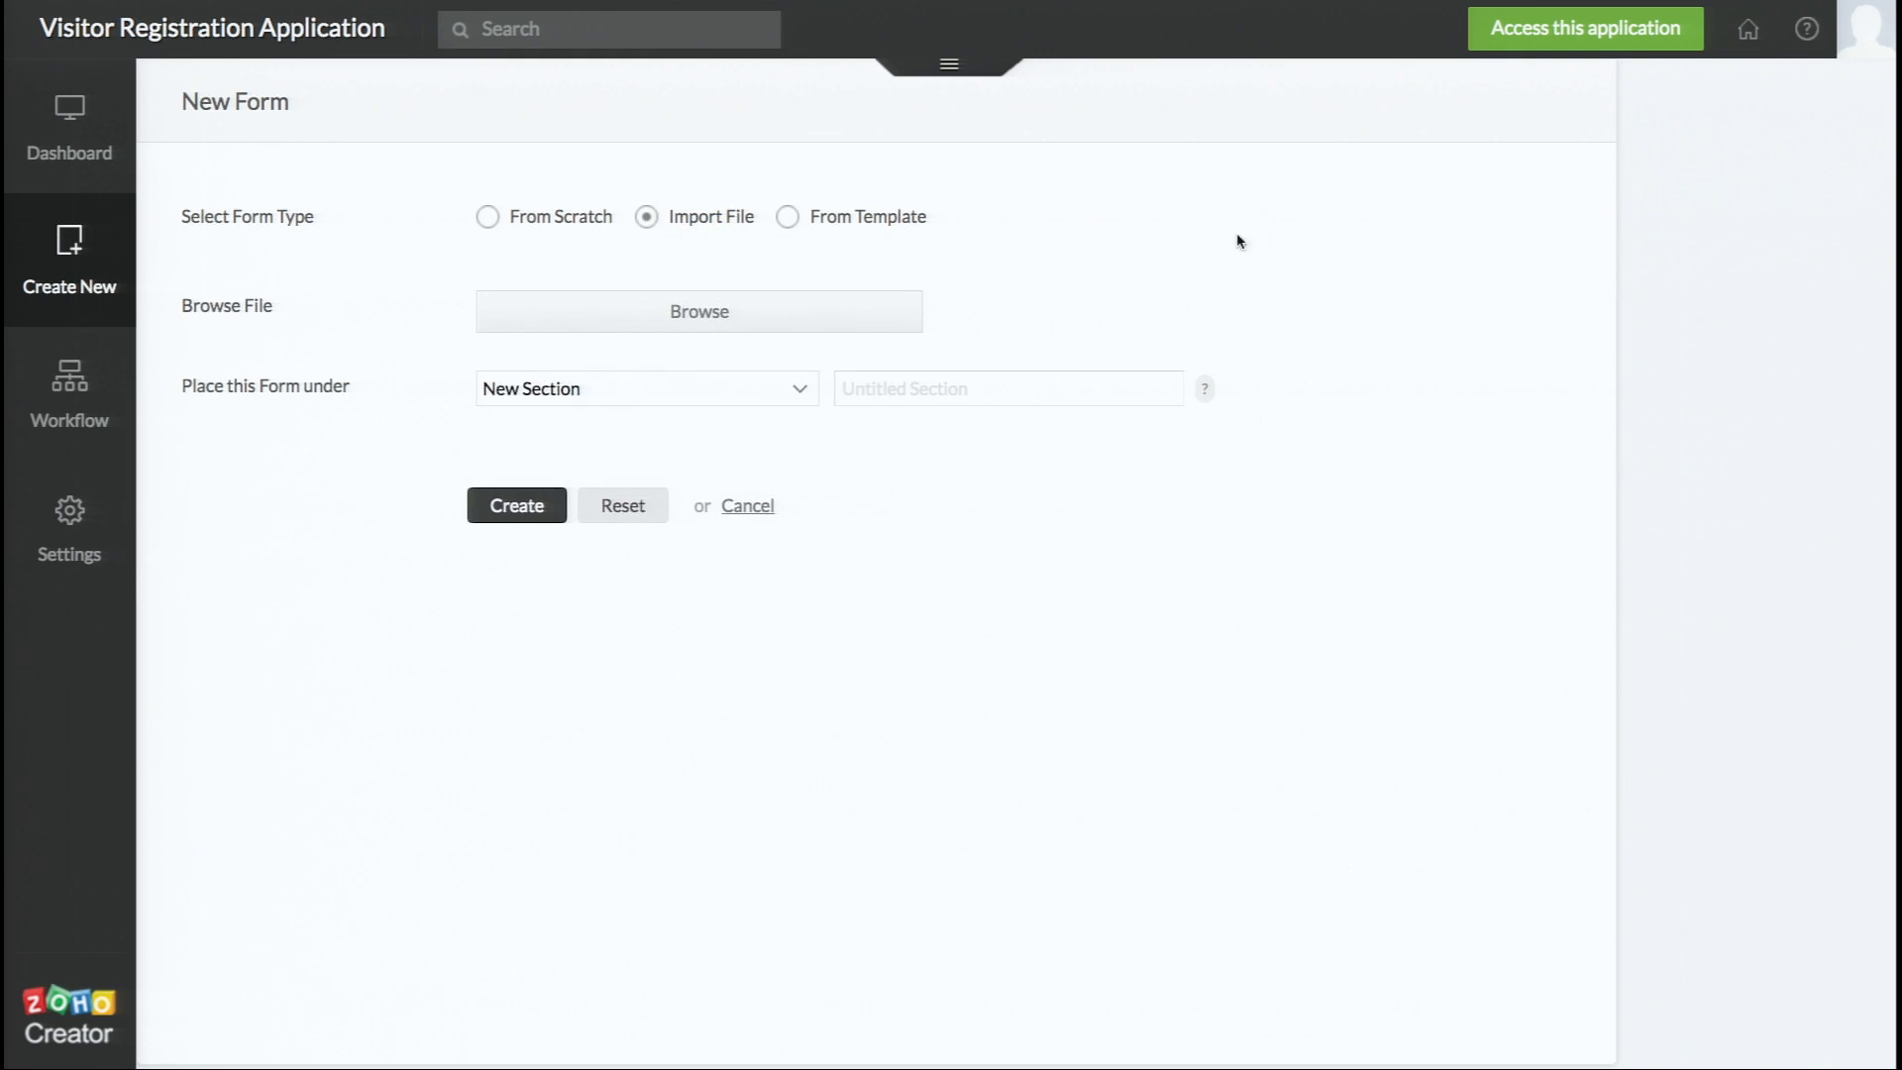
{"action": "left_click", "coordinate": [853, 312]}
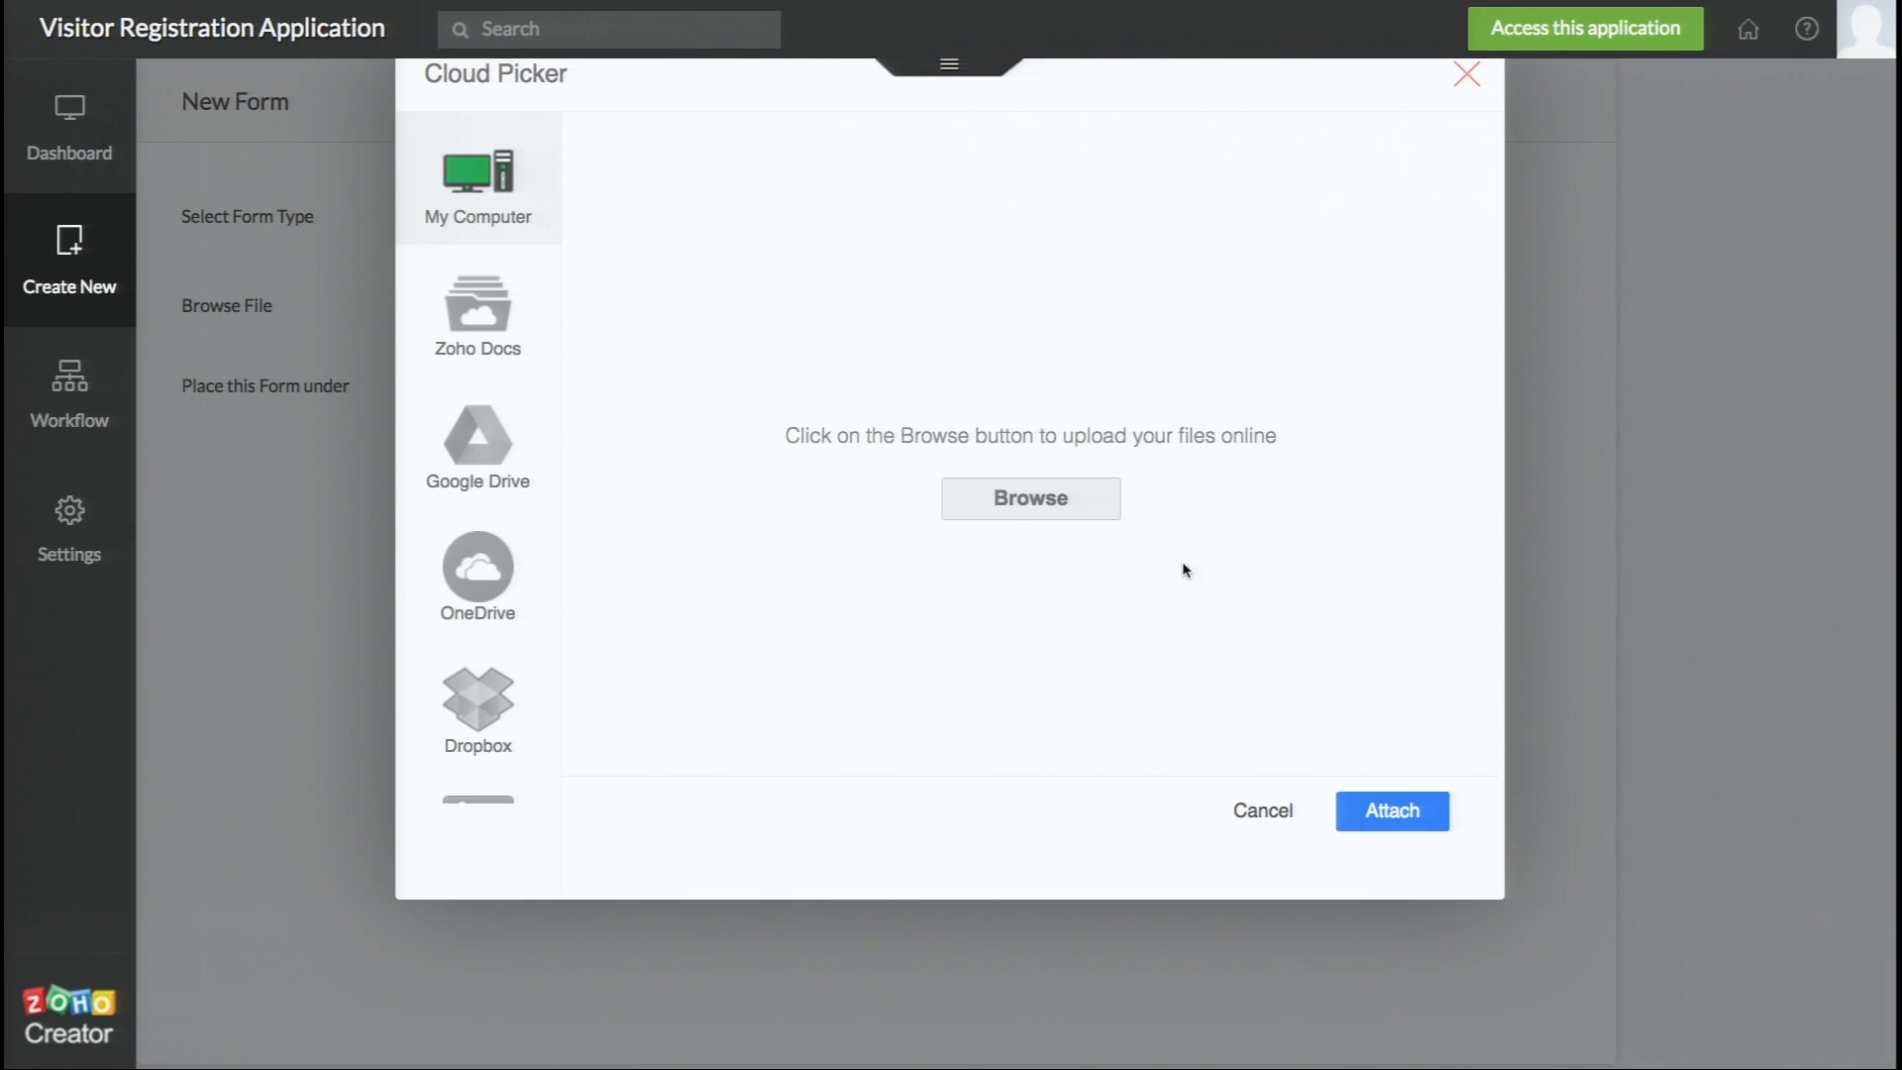
- Attach Employee Listing.xlsx from Desktop > Visitor Management as the import file
{"action": "left_click", "coordinate": [1025, 518]}
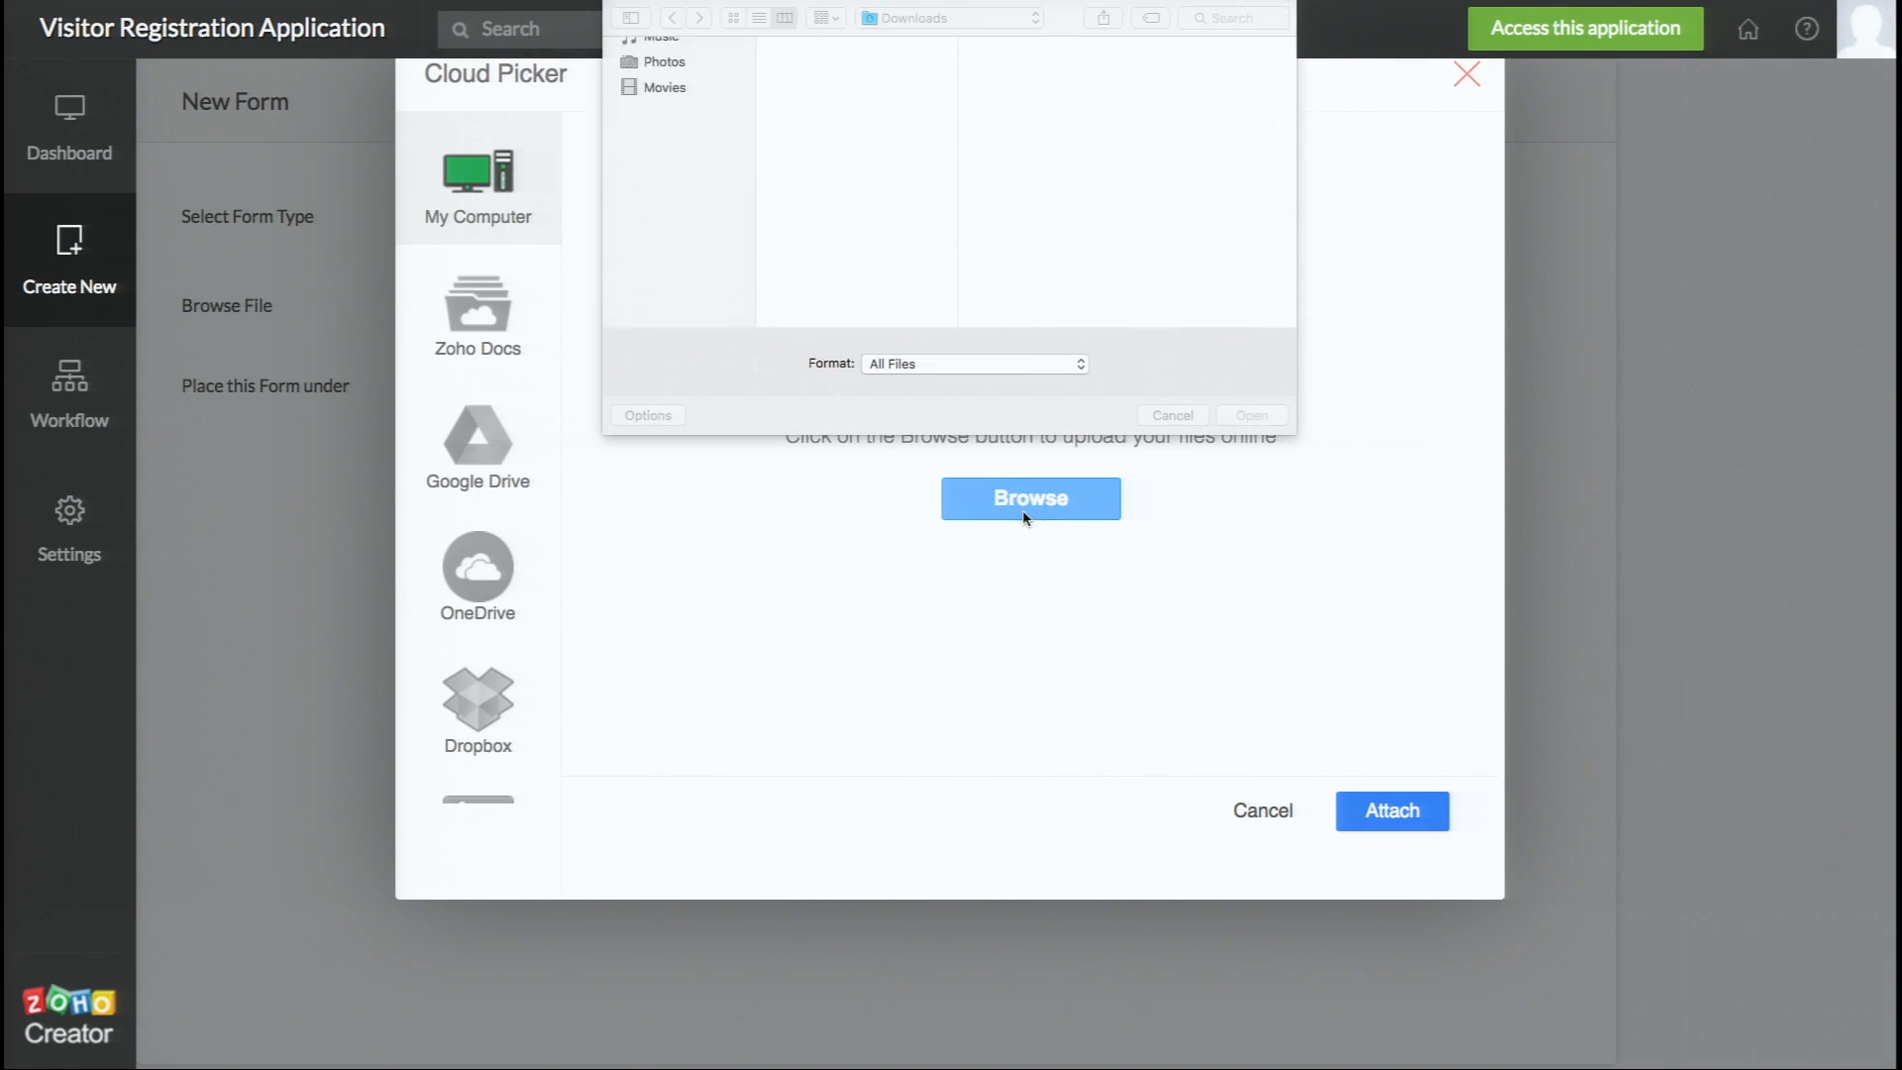
{"action": "left_click", "coordinate": [663, 127]}
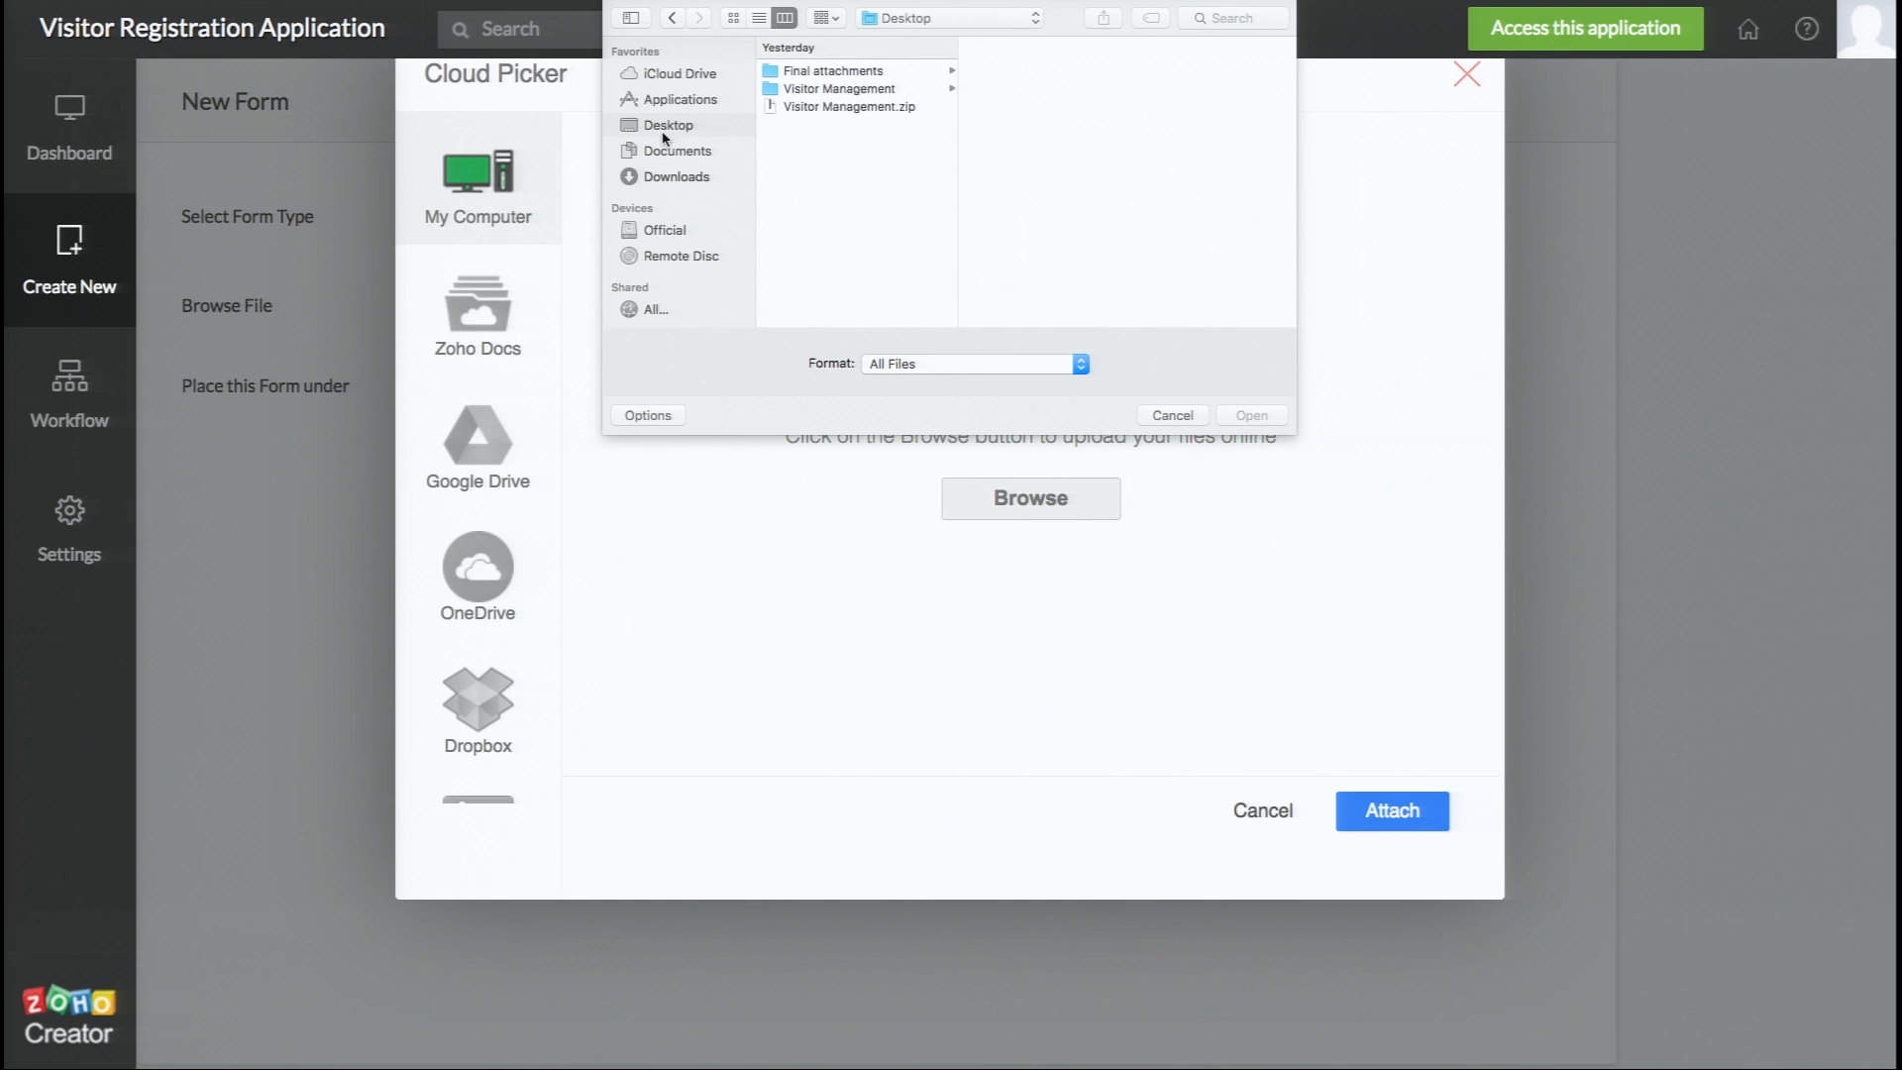
{"action": "left_click", "coordinate": [844, 92]}
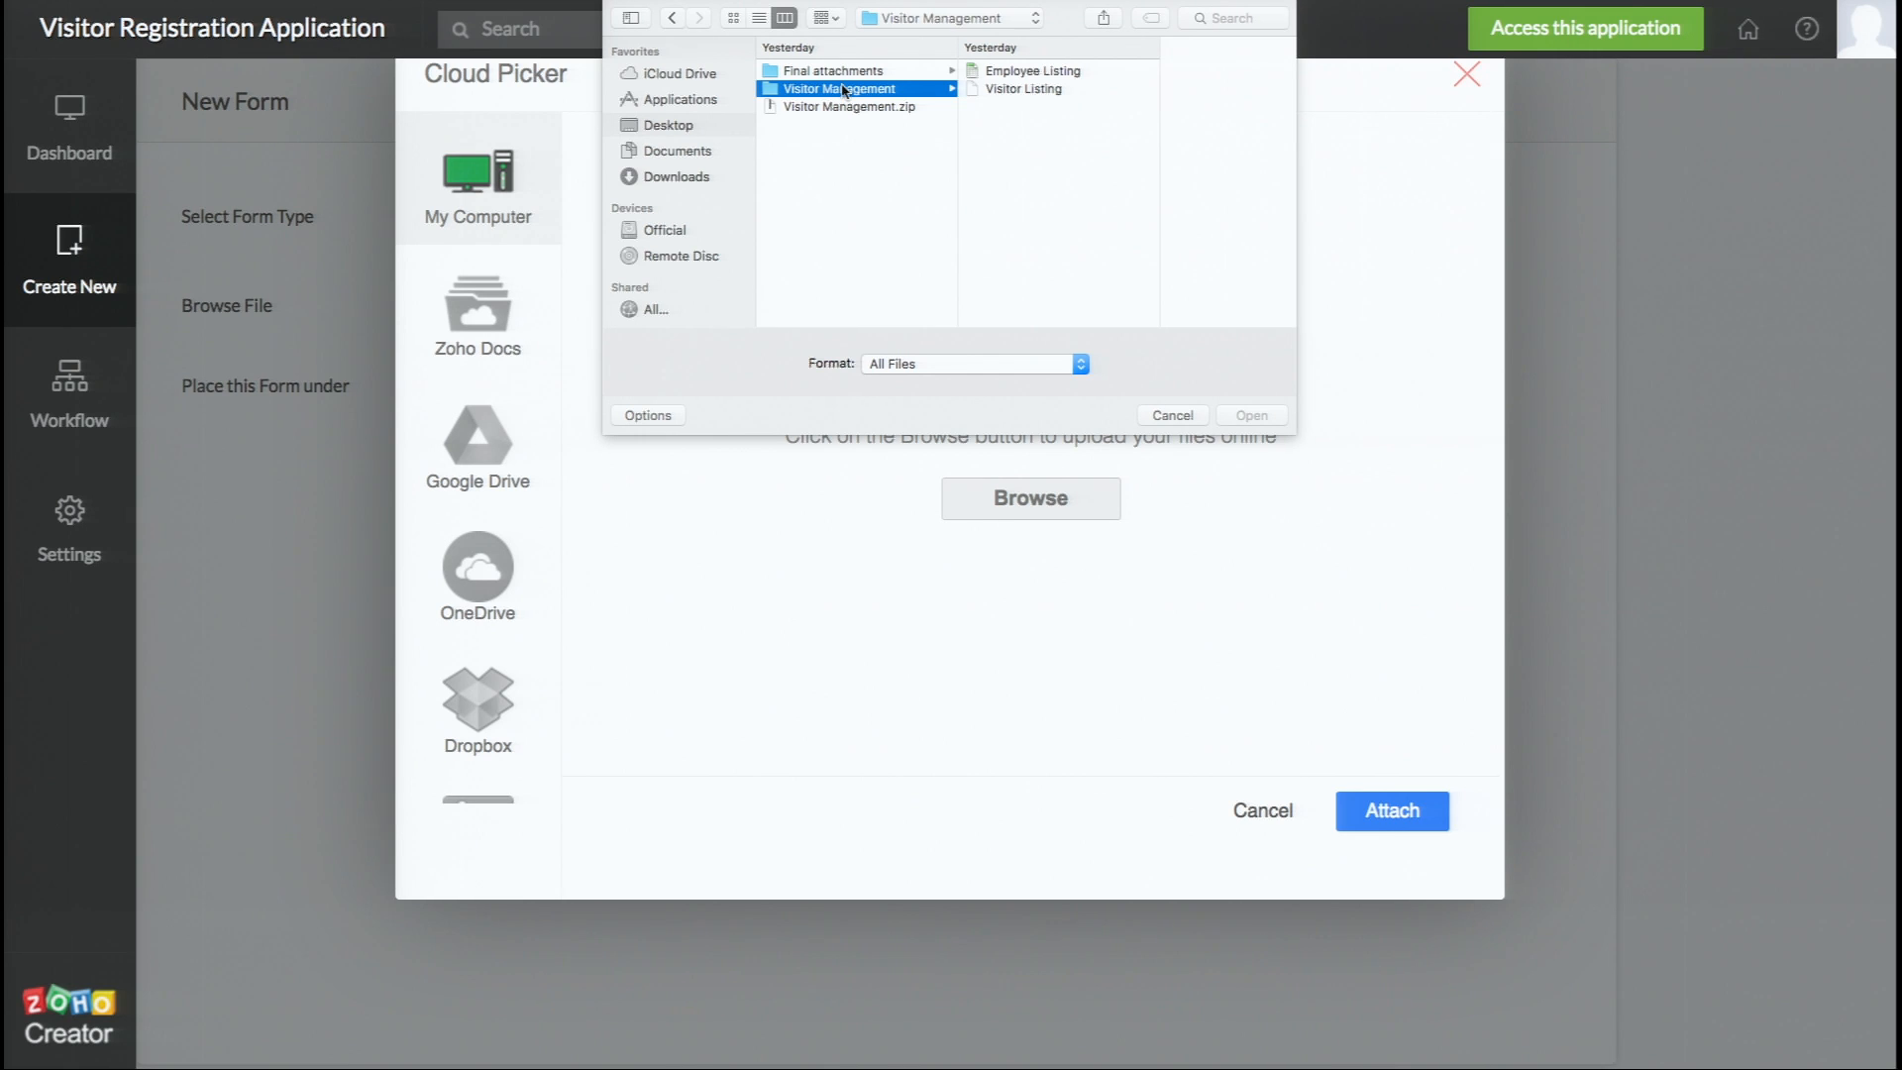
{"action": "left_click", "coordinate": [1016, 72]}
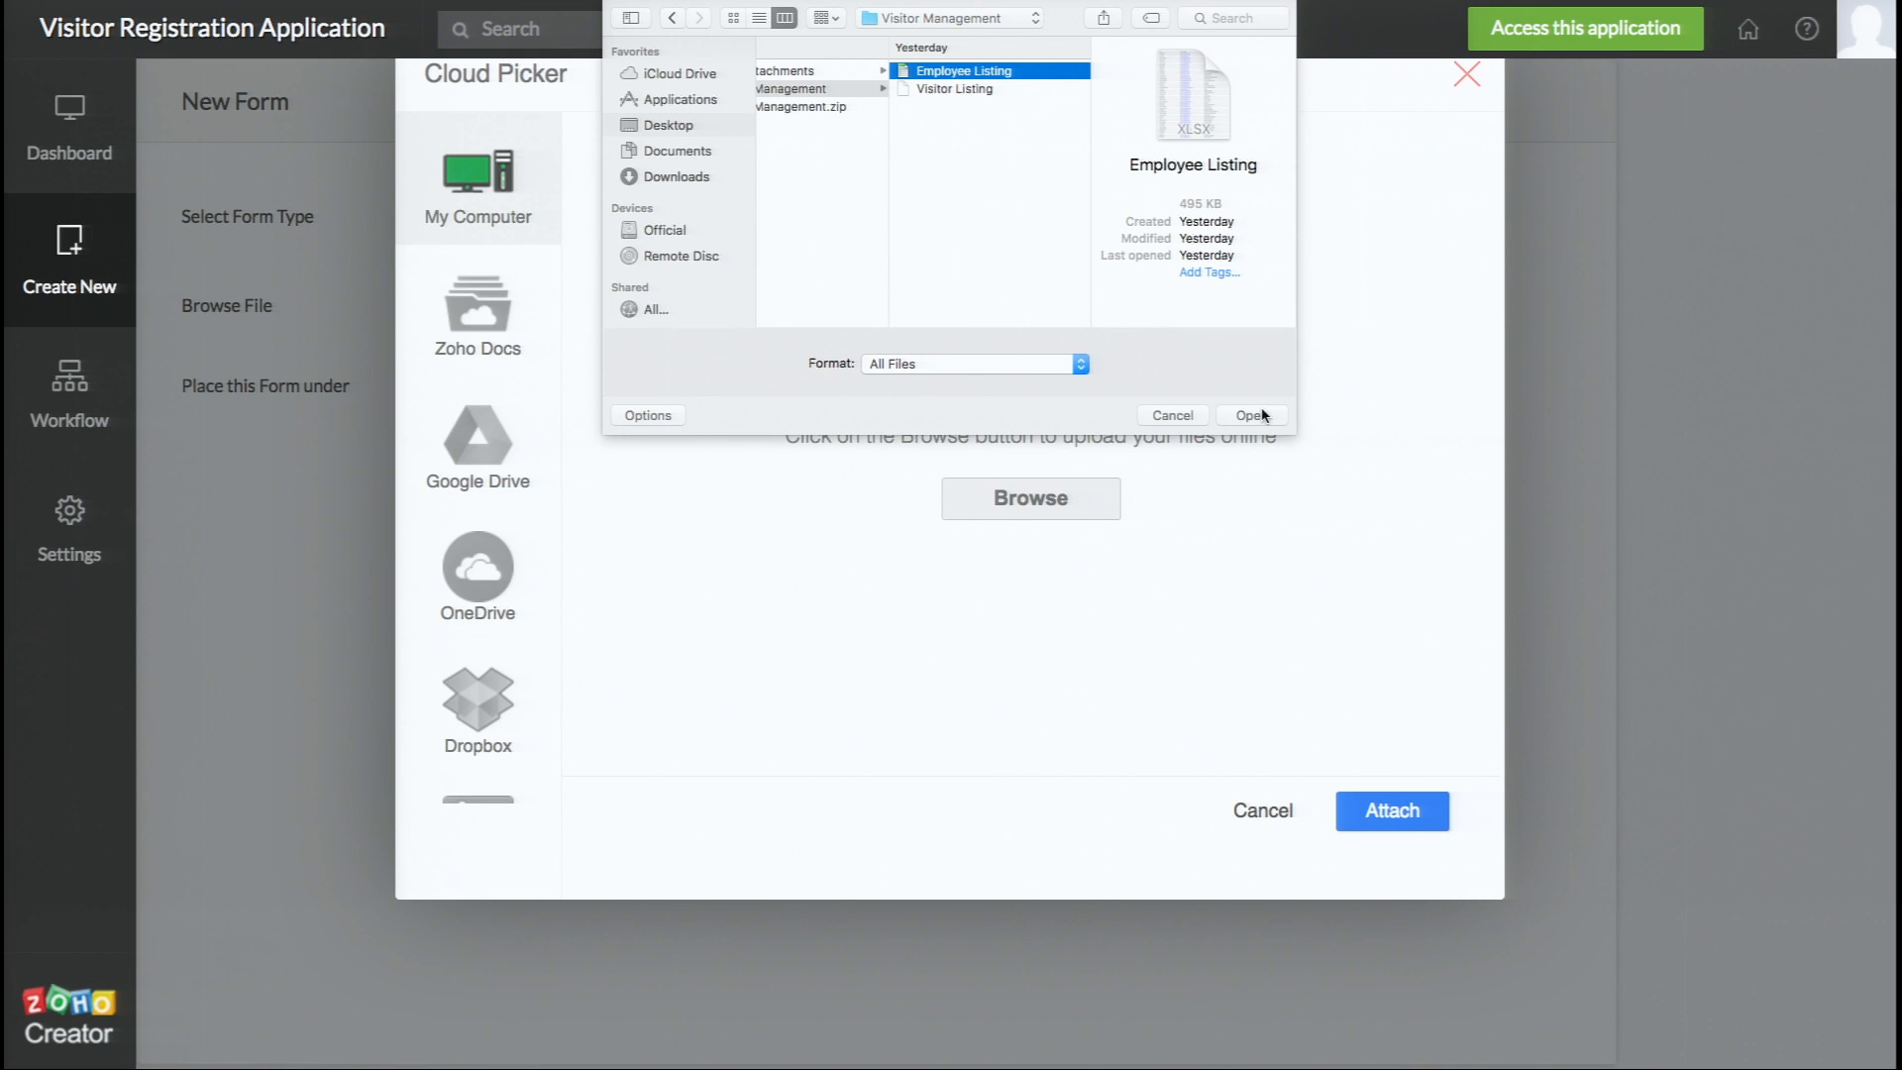
{"action": "left_click", "coordinate": [1258, 415]}
{"action": "left_click", "coordinate": [1389, 818]}
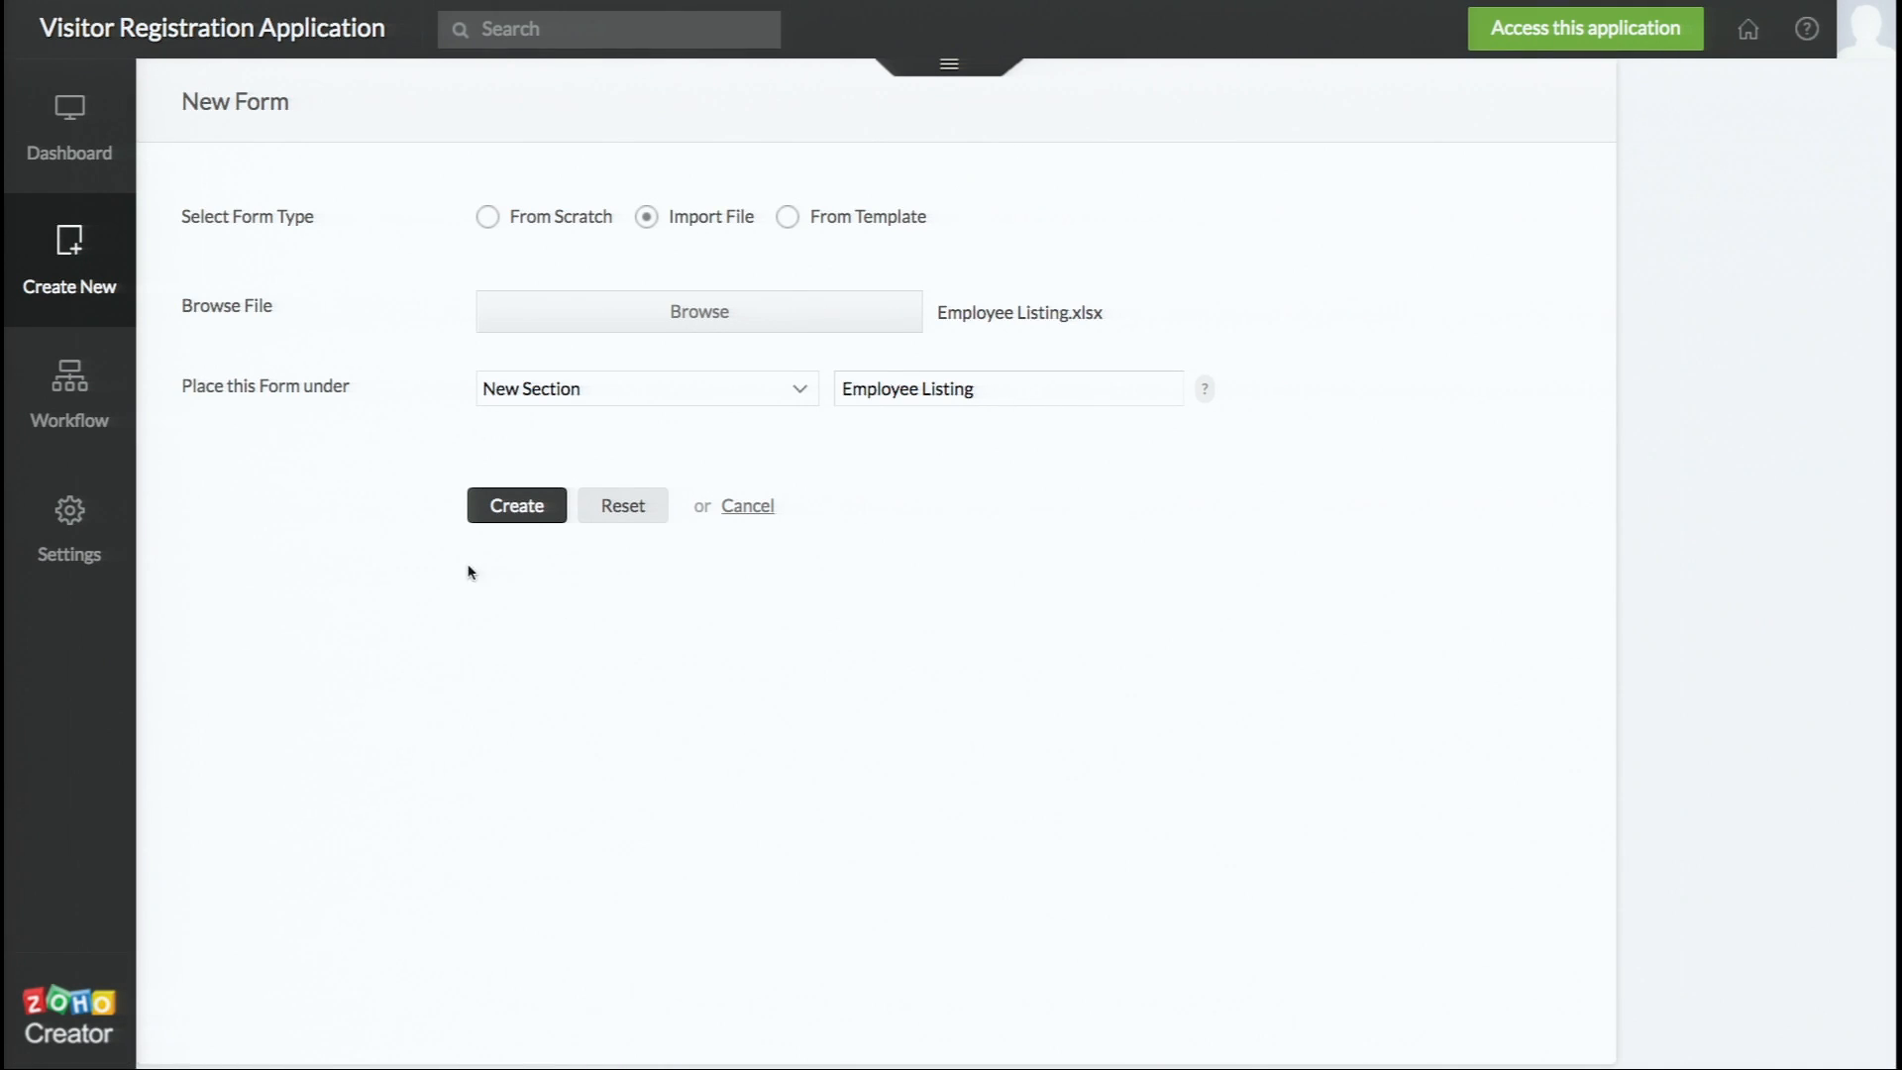
- Upload the spreadsheet and accept the 50-row preview with Name, Email Address and Title columns
{"action": "left_click", "coordinate": [505, 523]}
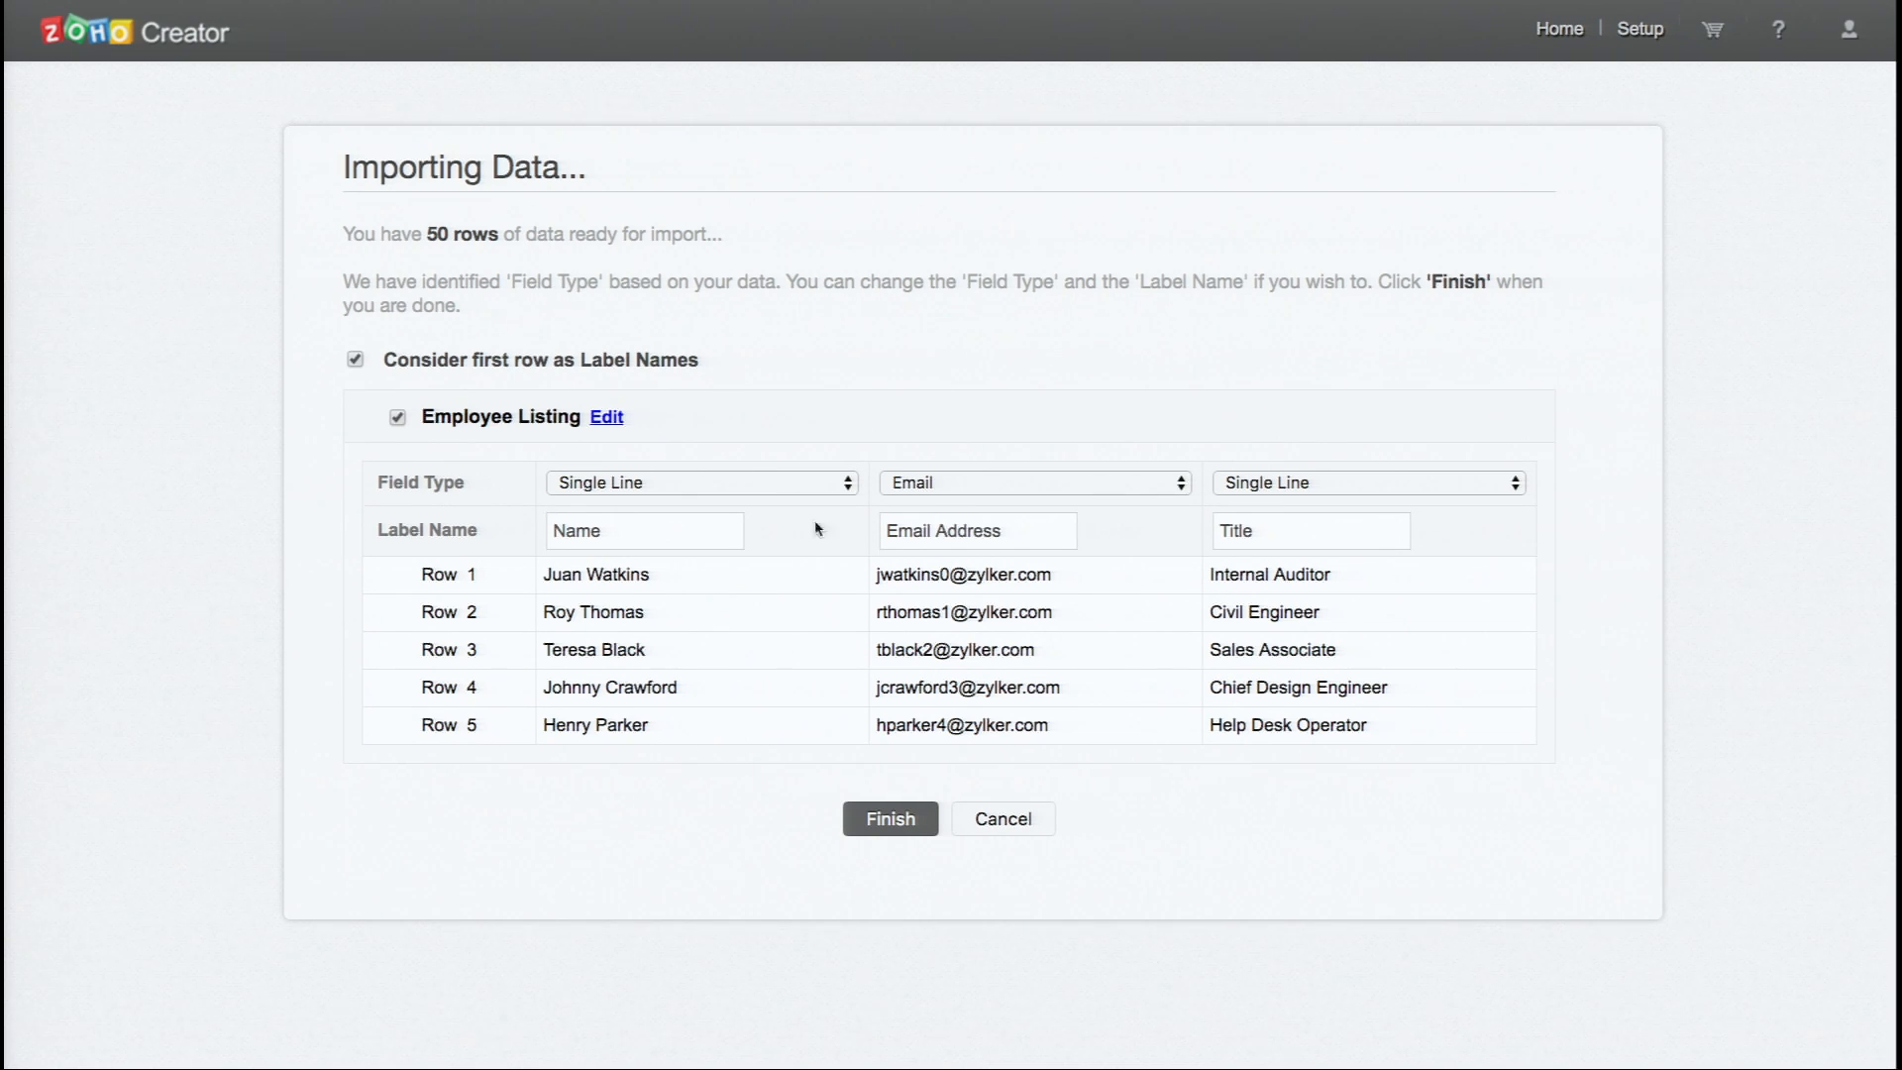
{"action": "left_click", "coordinate": [917, 820]}
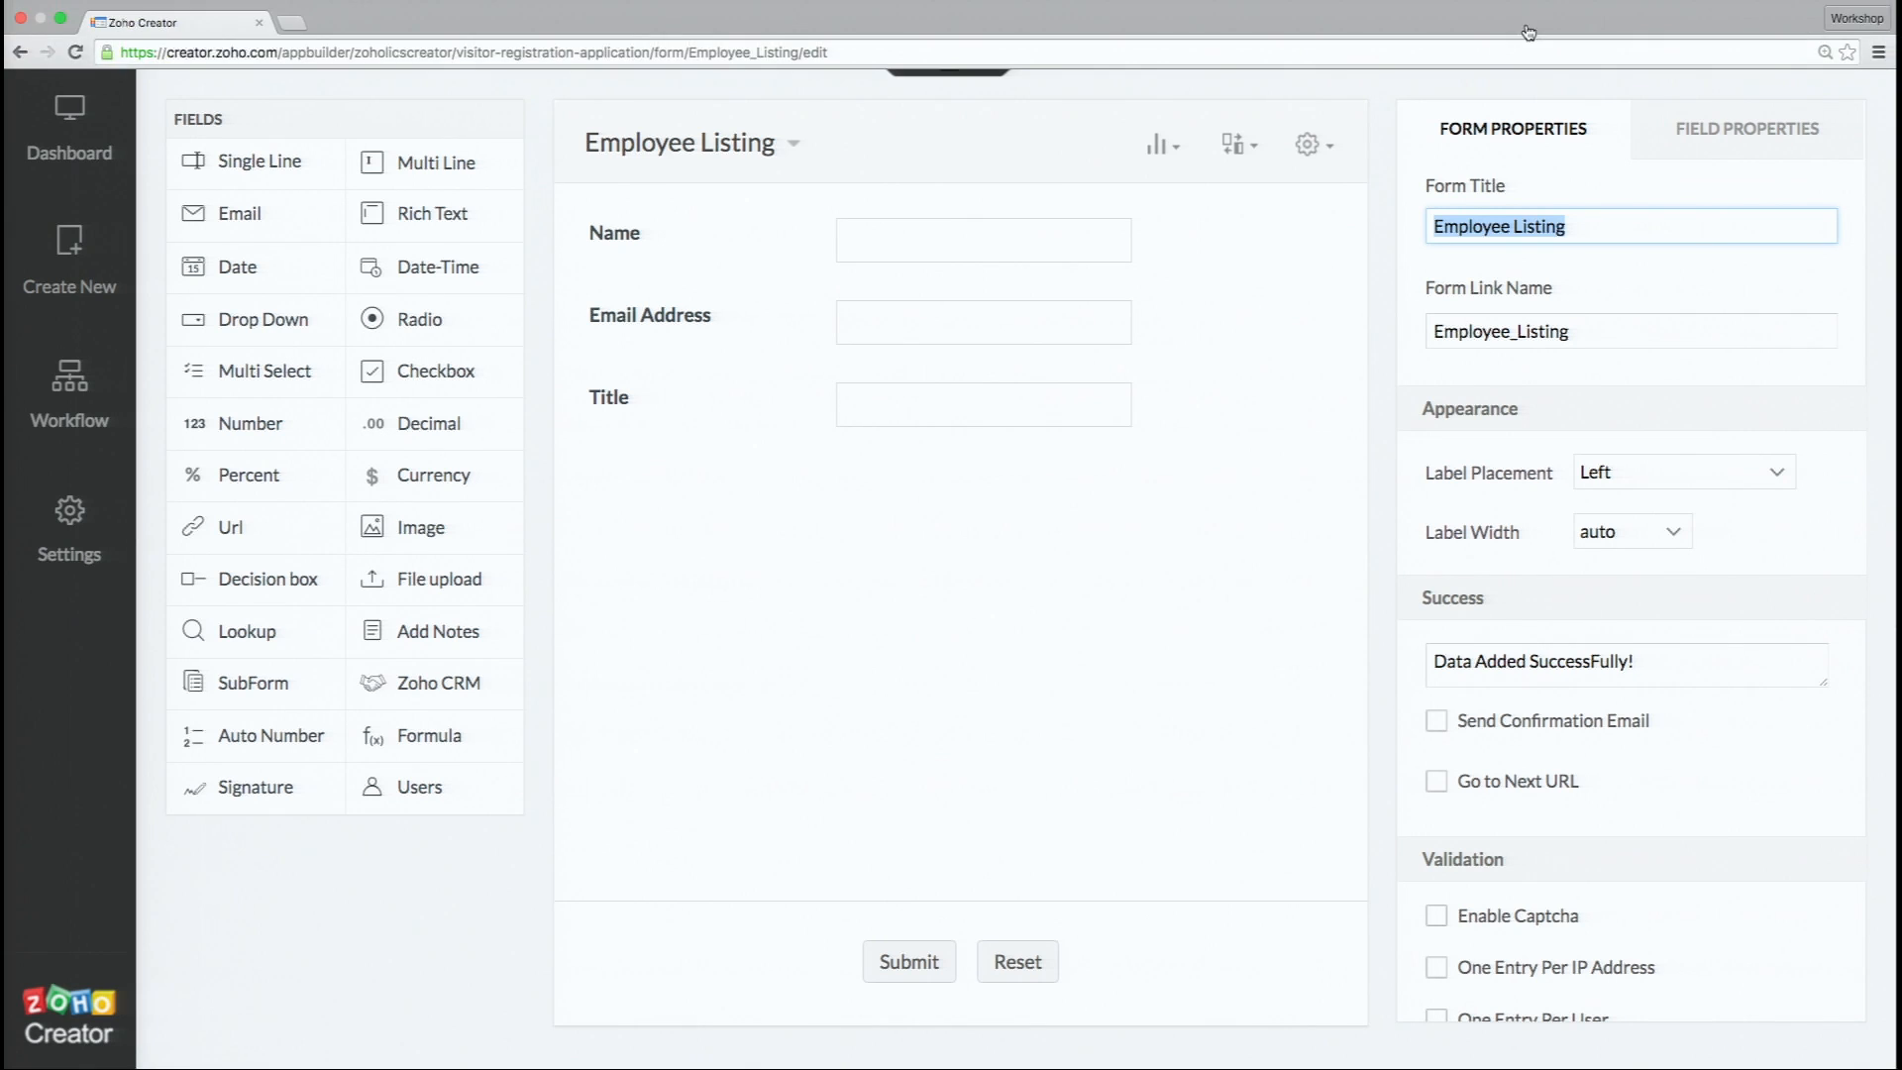
- Launch the live application showing the new Employee Listing form
{"action": "left_click", "coordinate": [1524, 55]}
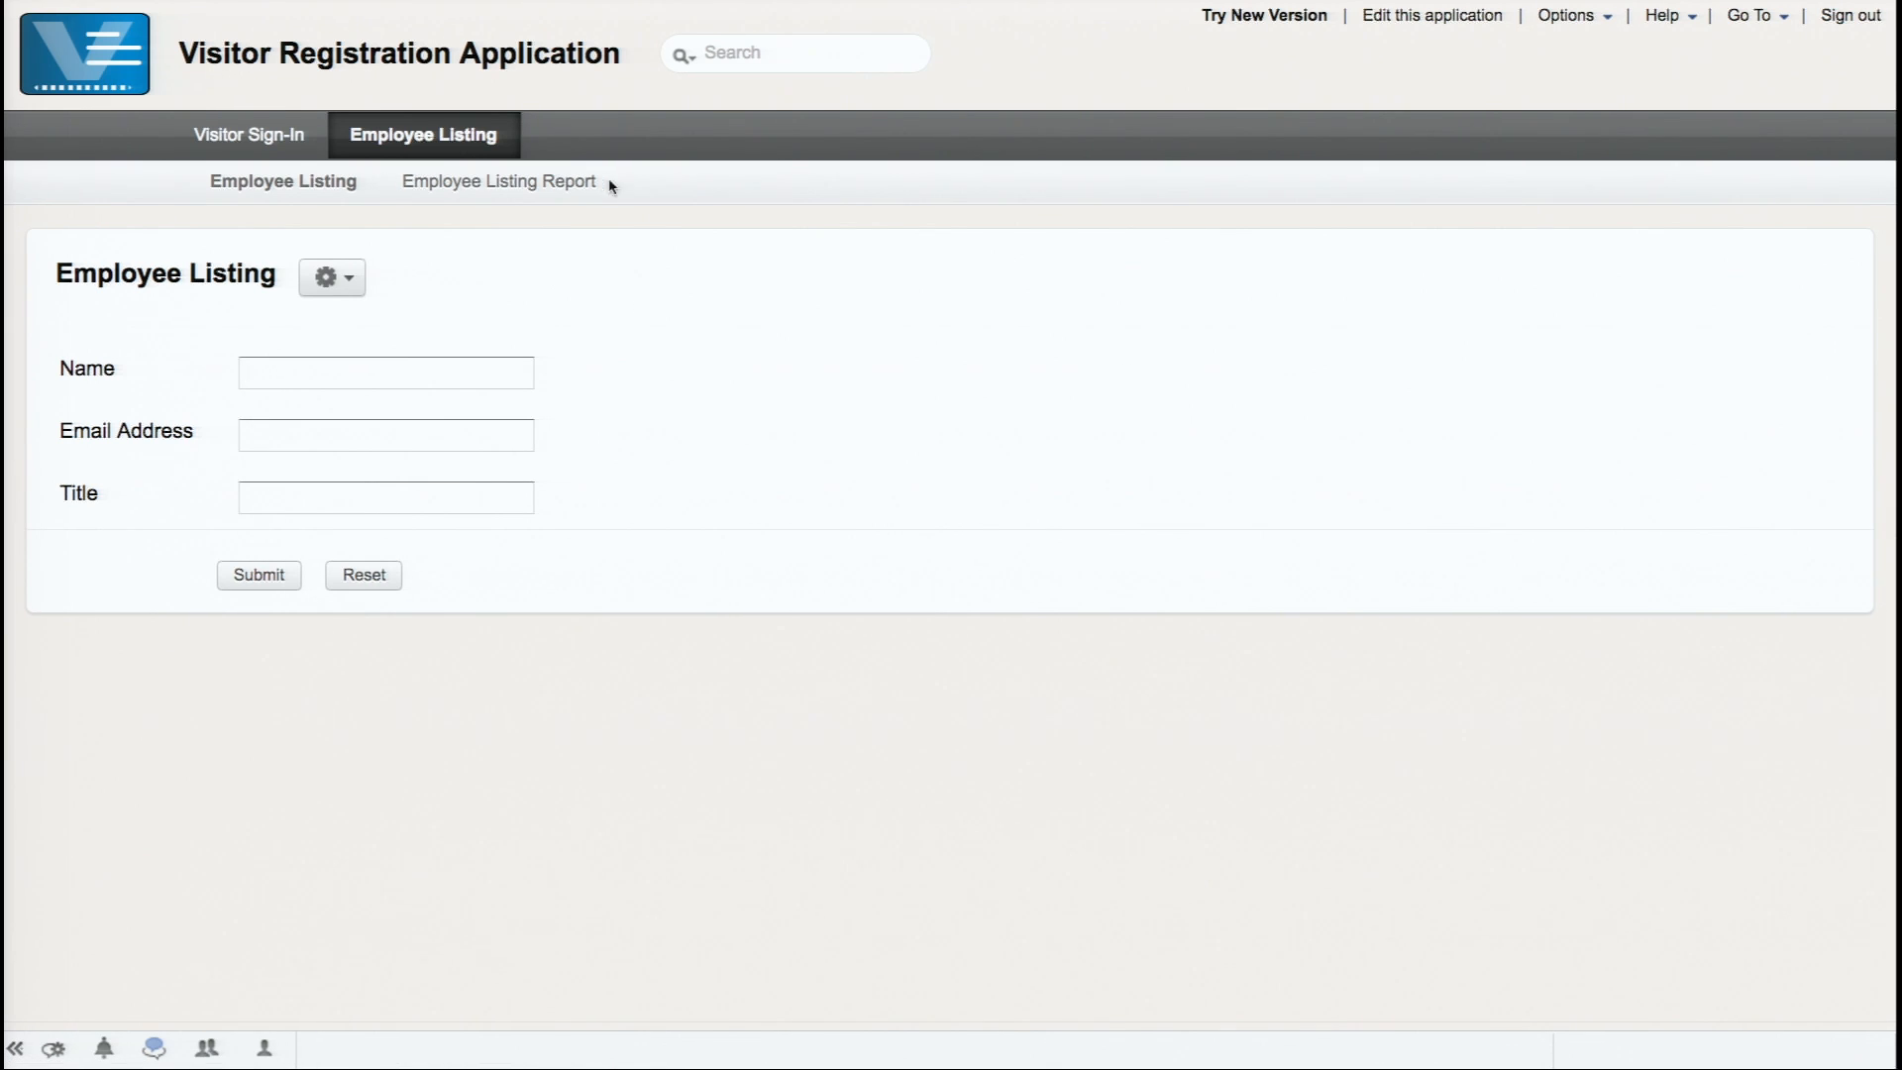
- Check the imported employee records in Employee Listing Report, then go back to the Employee Listing form
{"action": "left_click", "coordinate": [489, 184]}
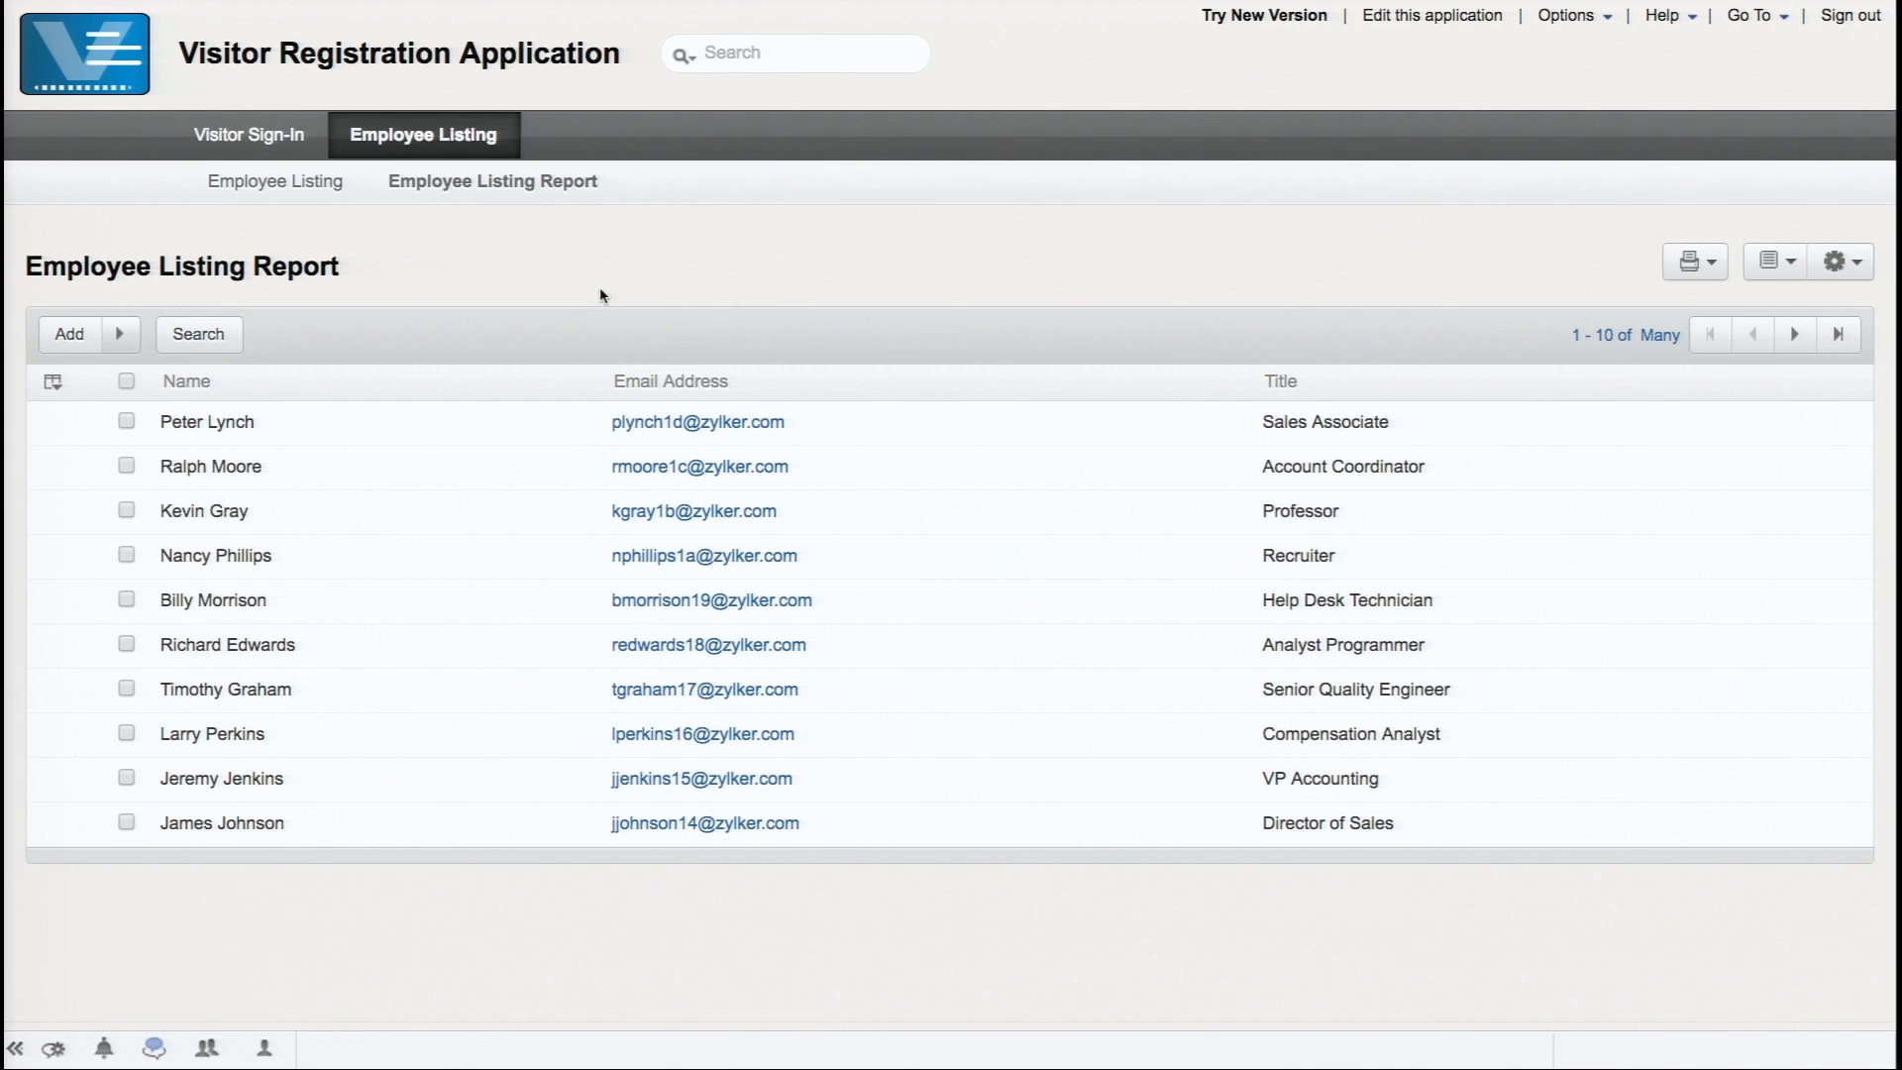
{"action": "left_click", "coordinate": [292, 183]}
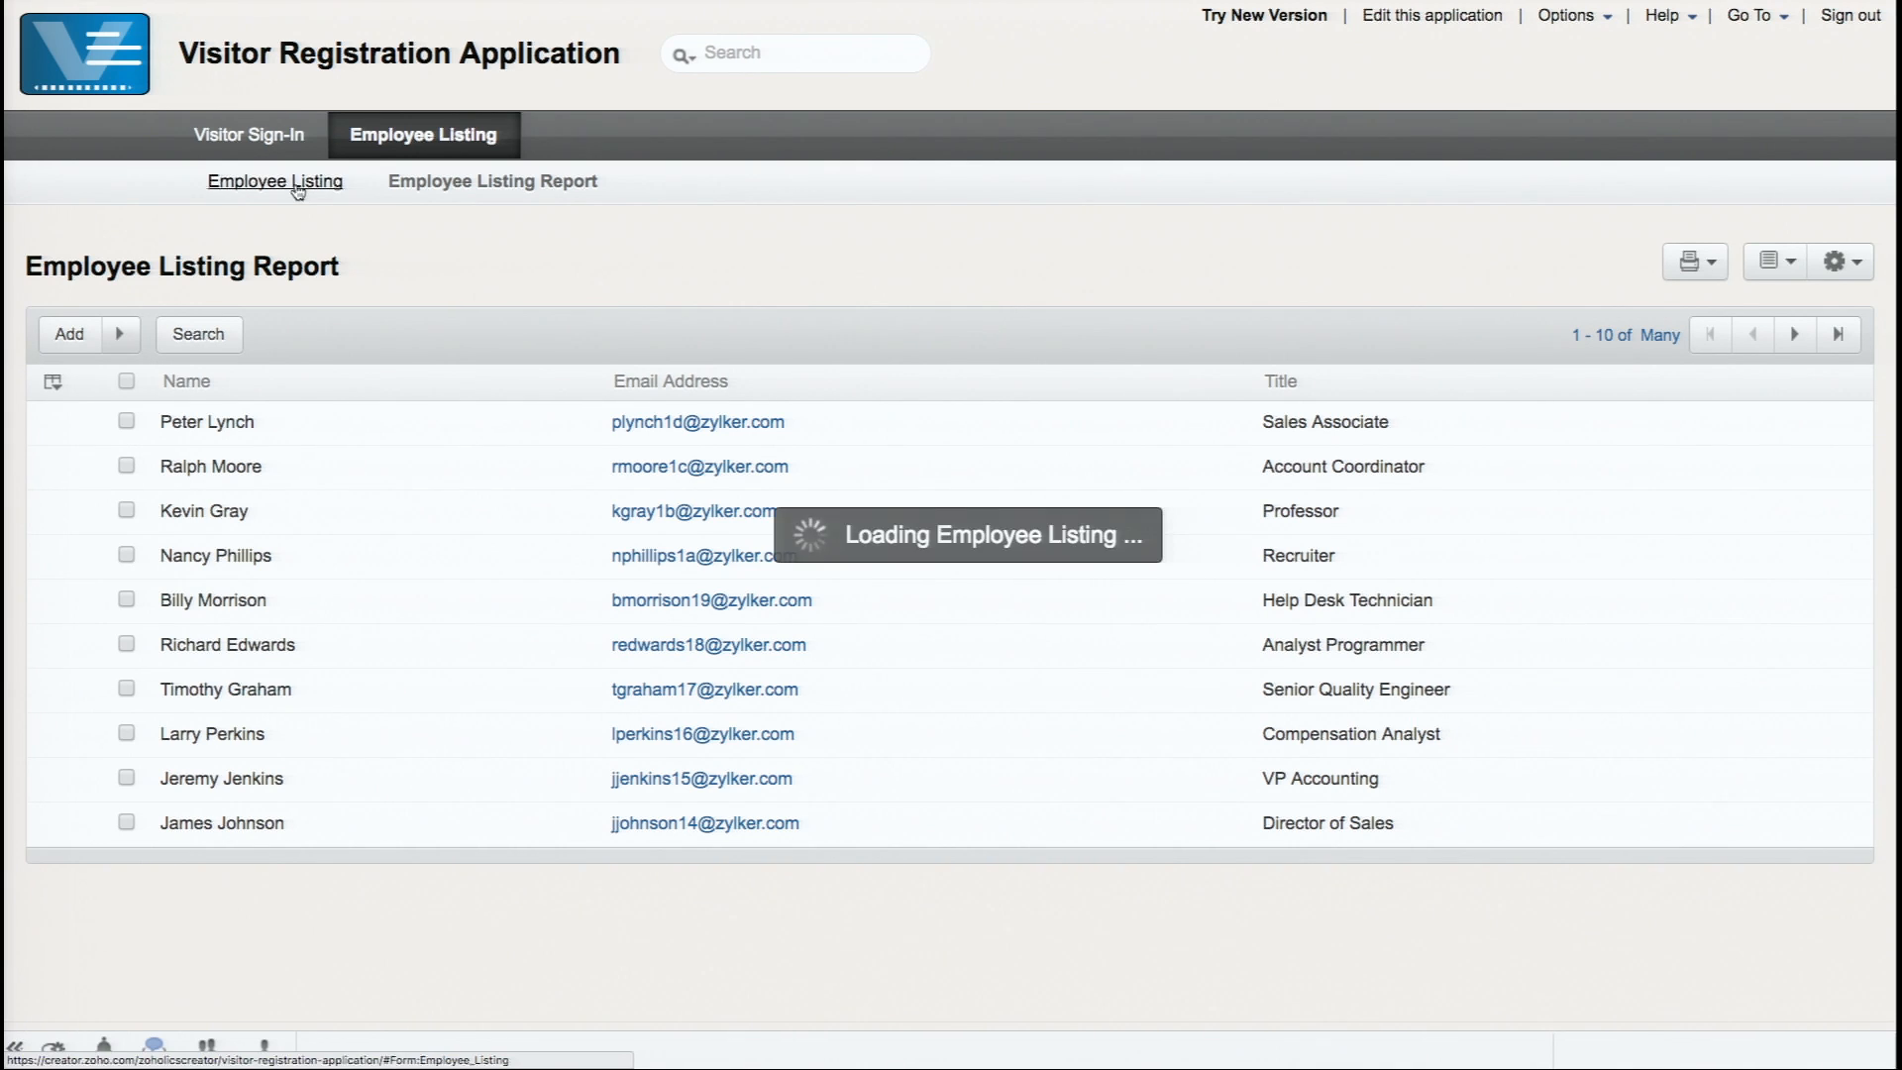
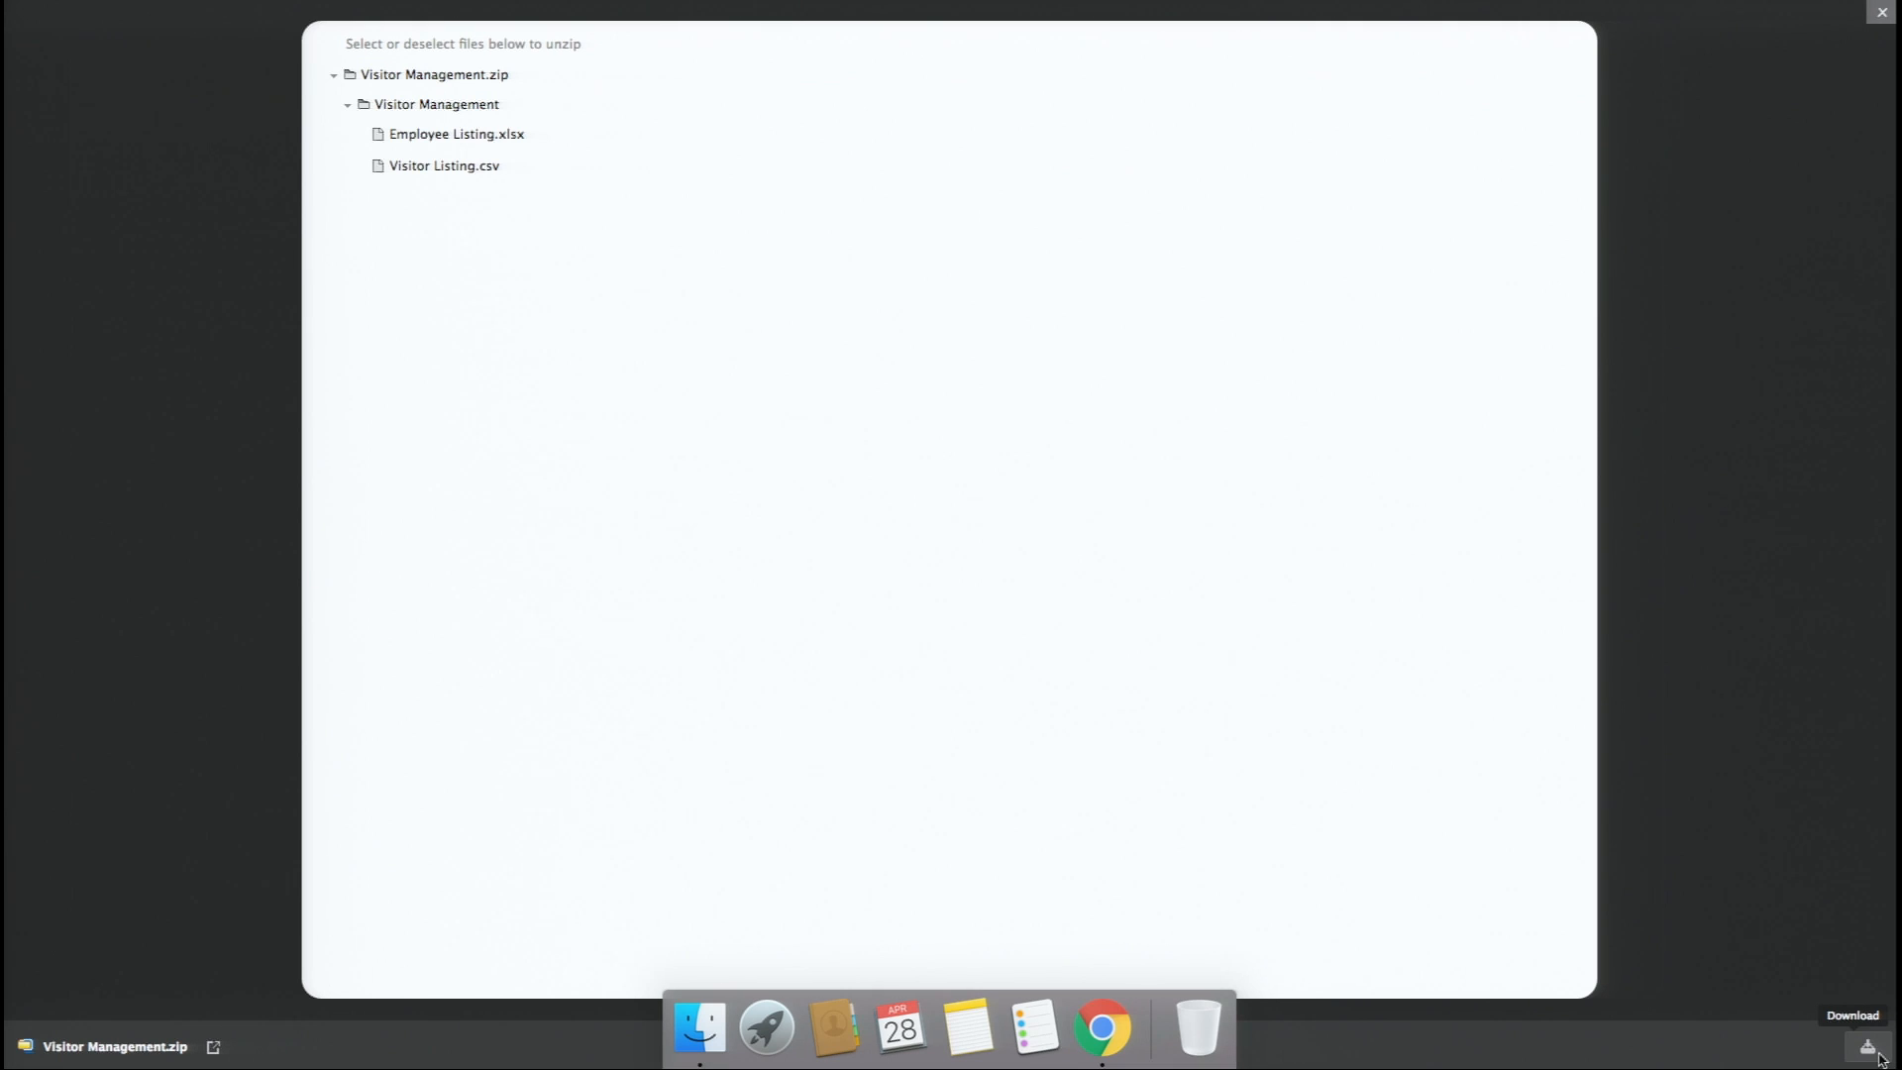
- Download Visitor Management.zip and close its preview to return to the Day 1 file list
{"action": "left_click", "coordinate": [1877, 1053]}
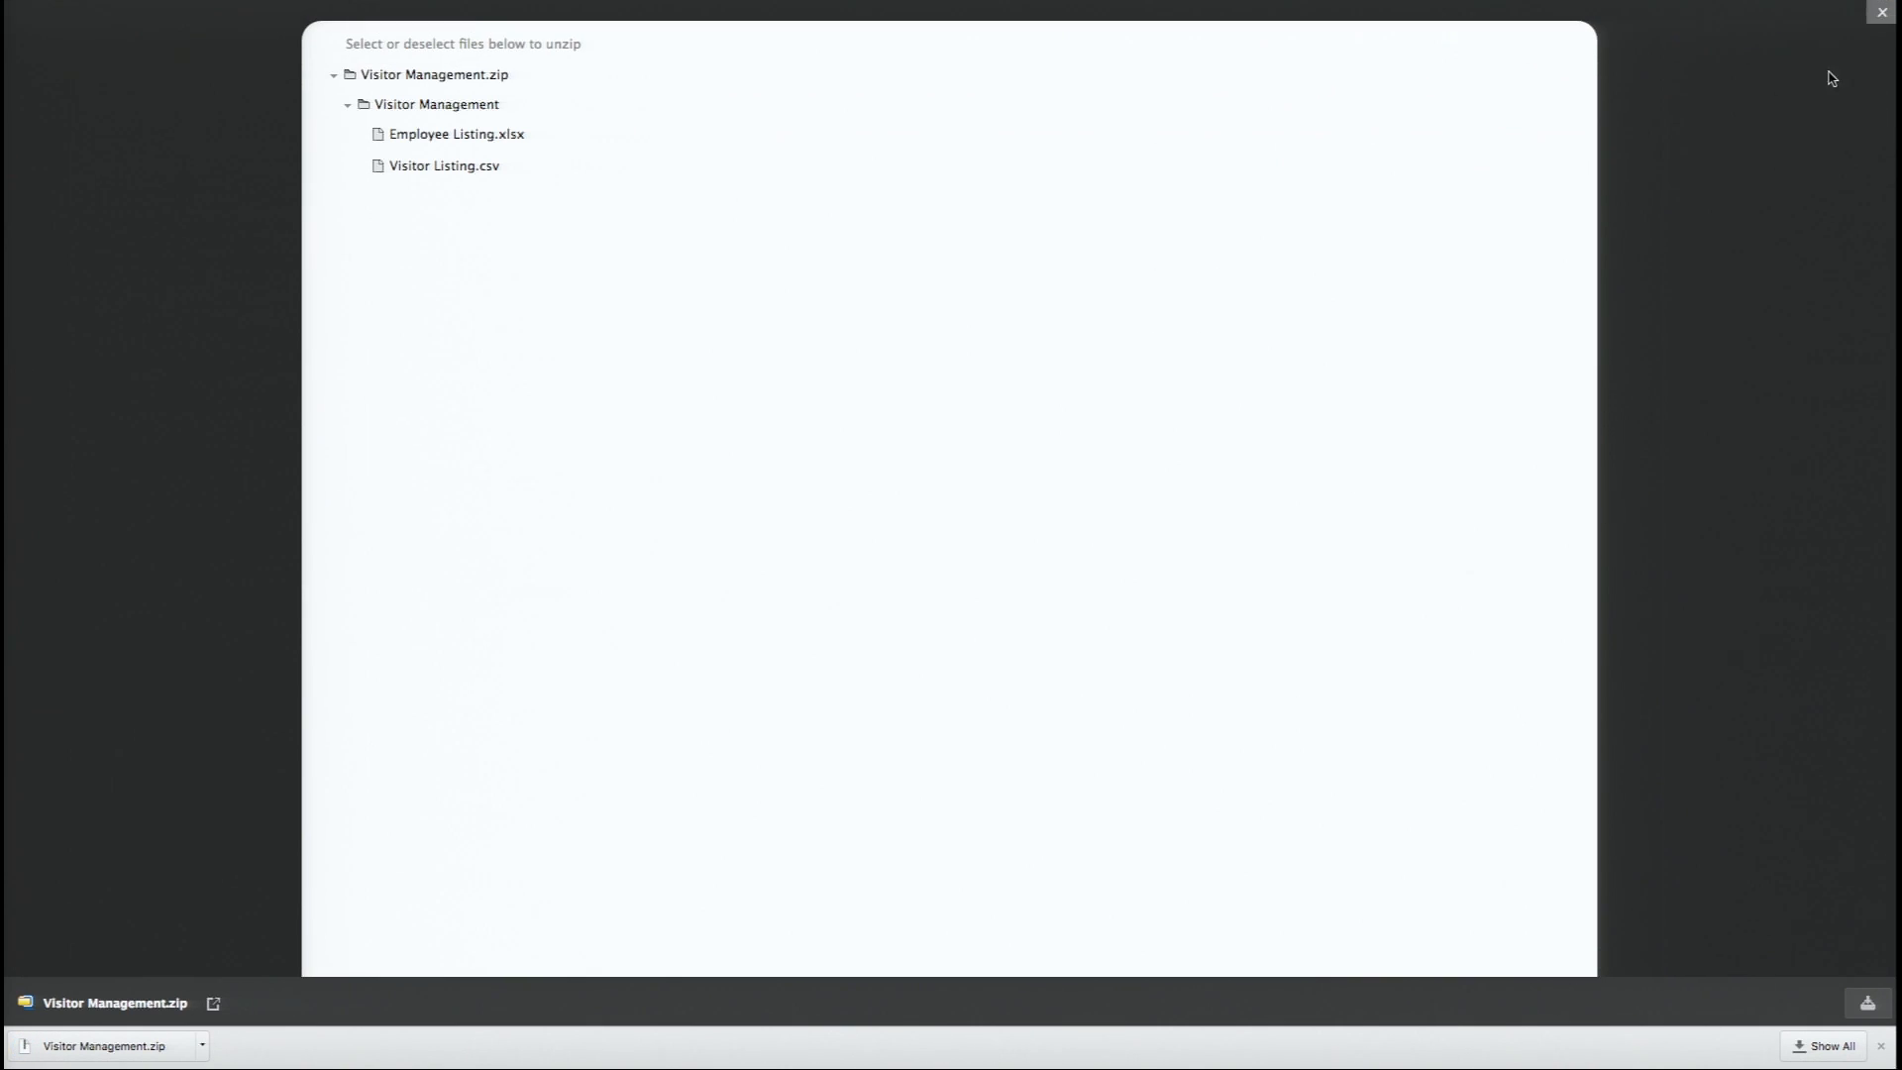
{"action": "left_click", "coordinate": [1878, 15]}
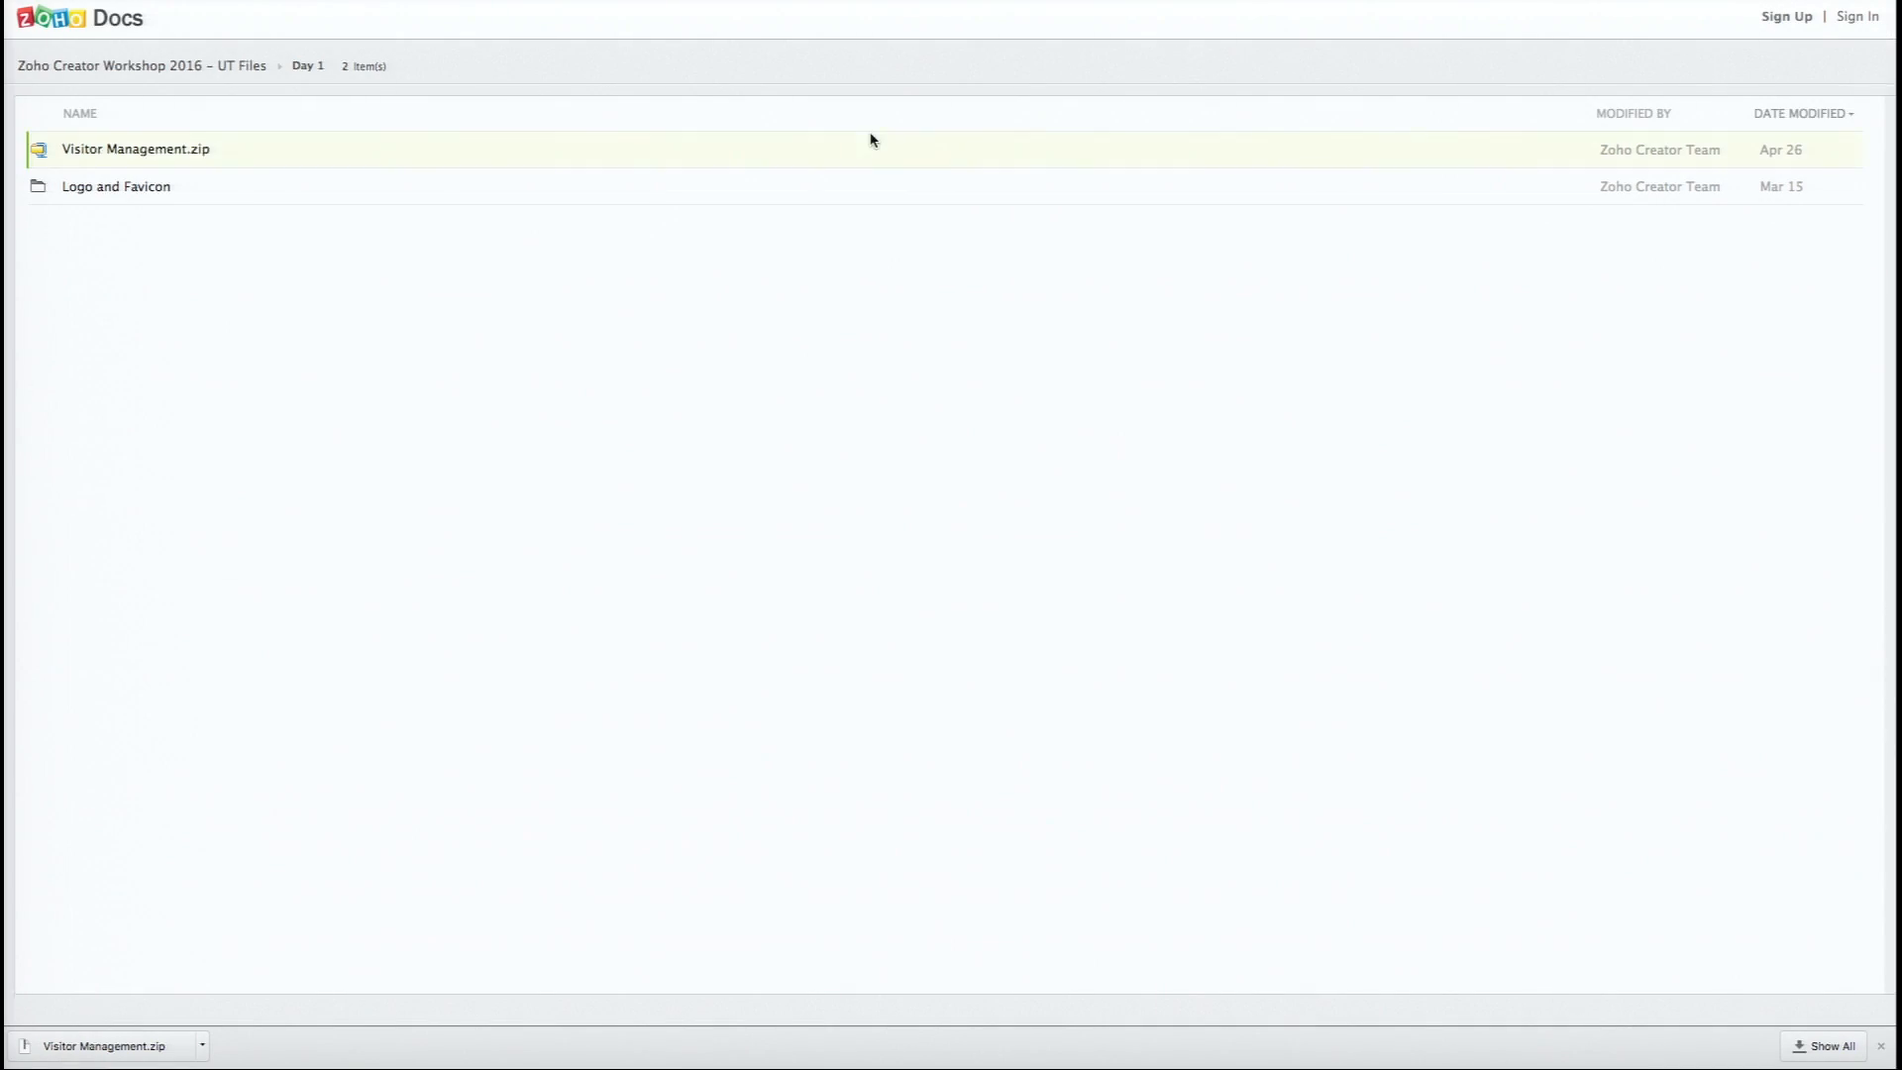
- Go to zoho.to/creatorworkshop2016, enter Day 1, and preview the contents of Visitor Management.zip
{"action": "left_click", "coordinate": [300, 74]}
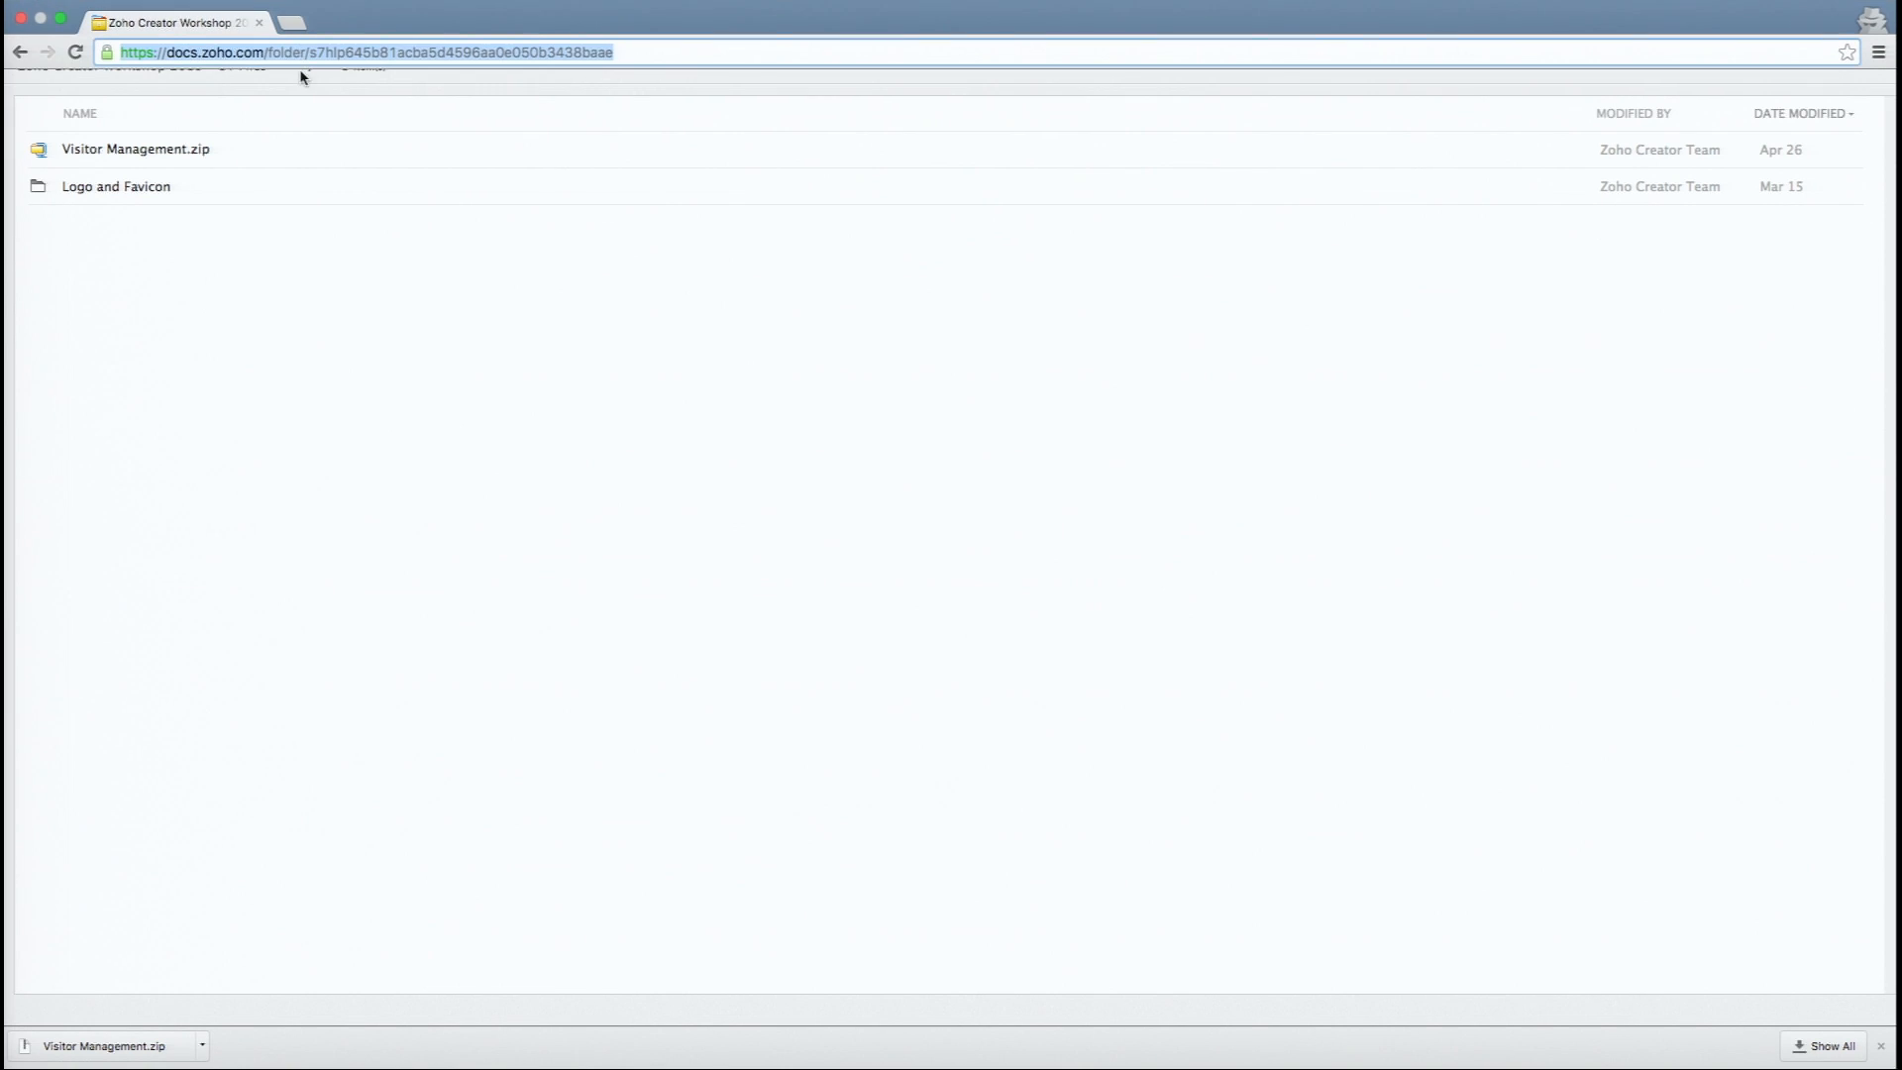
{"action": "type", "text": "zo"}
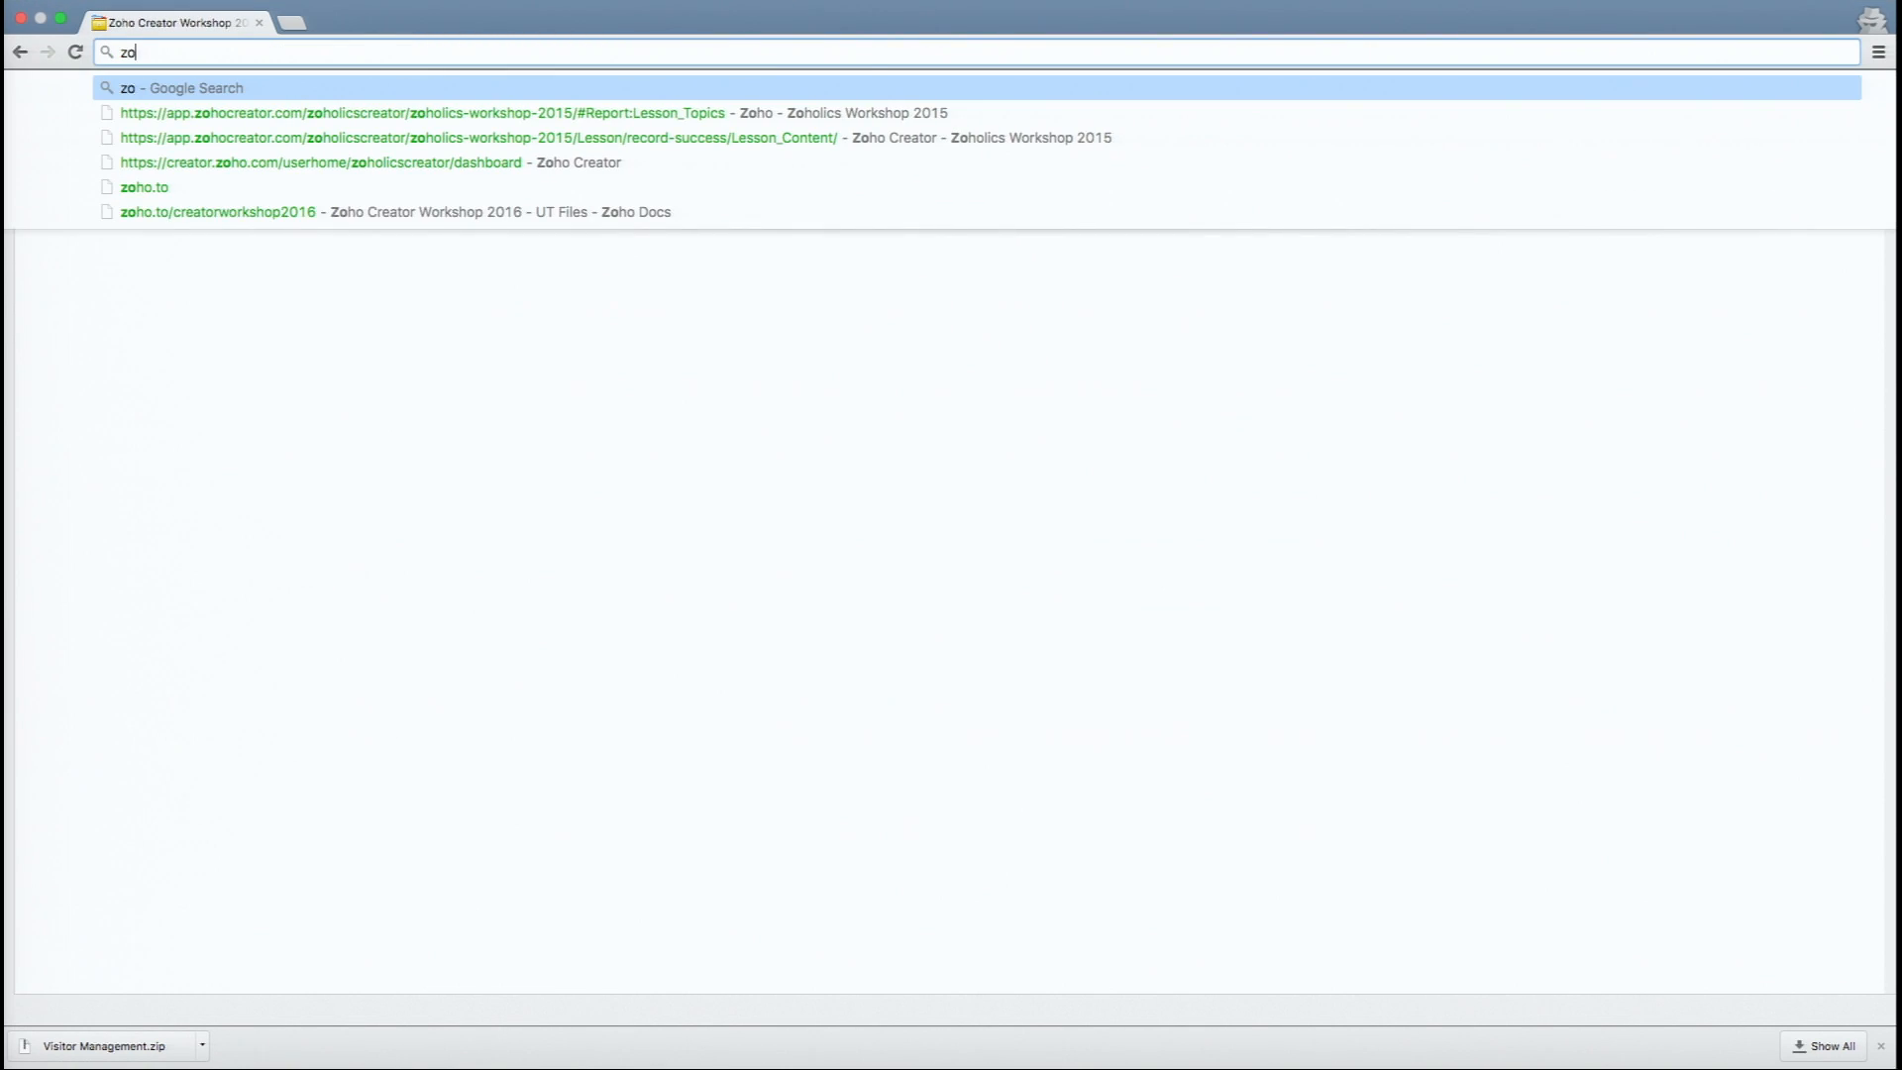
{"action": "key", "text": "Down"}
{"action": "key", "text": "Down"}
{"action": "key", "text": "Down"}
{"action": "key", "text": "Down"}
{"action": "key", "text": "Down"}
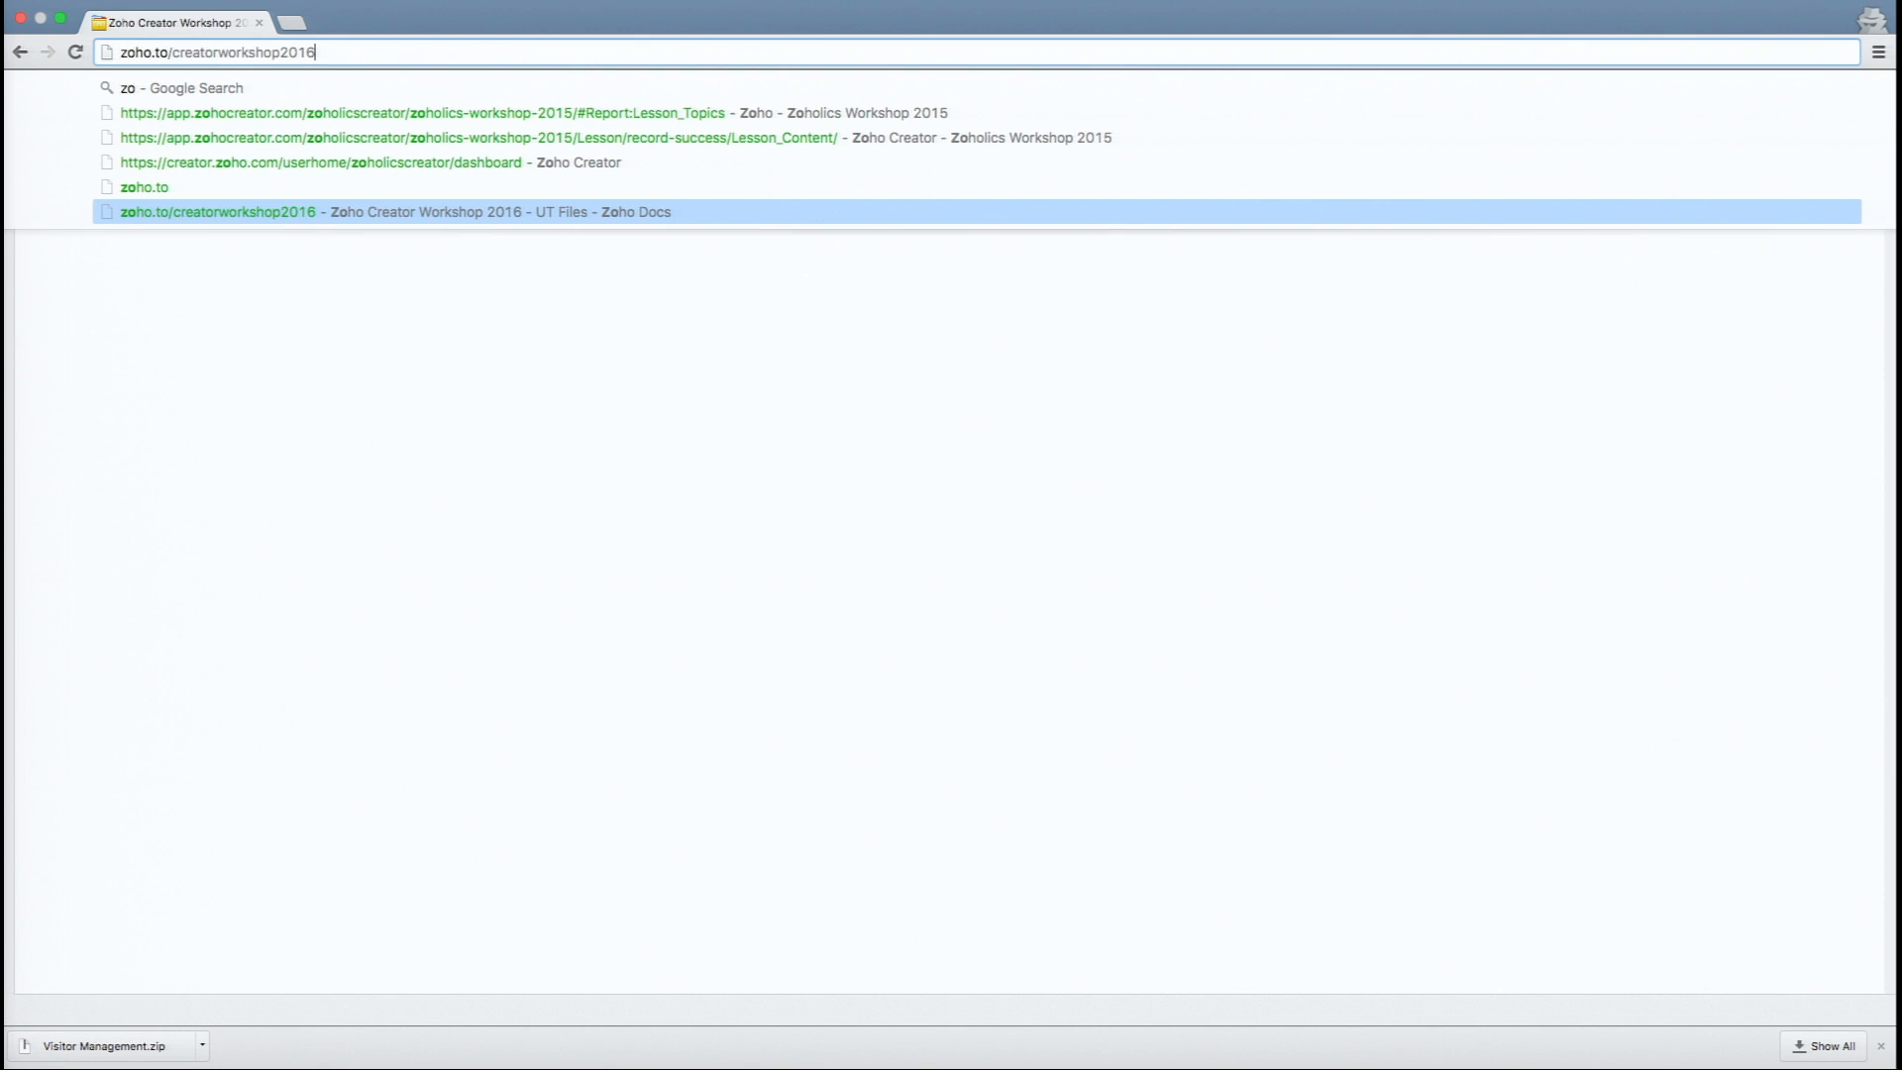
{"action": "key", "text": "Return"}
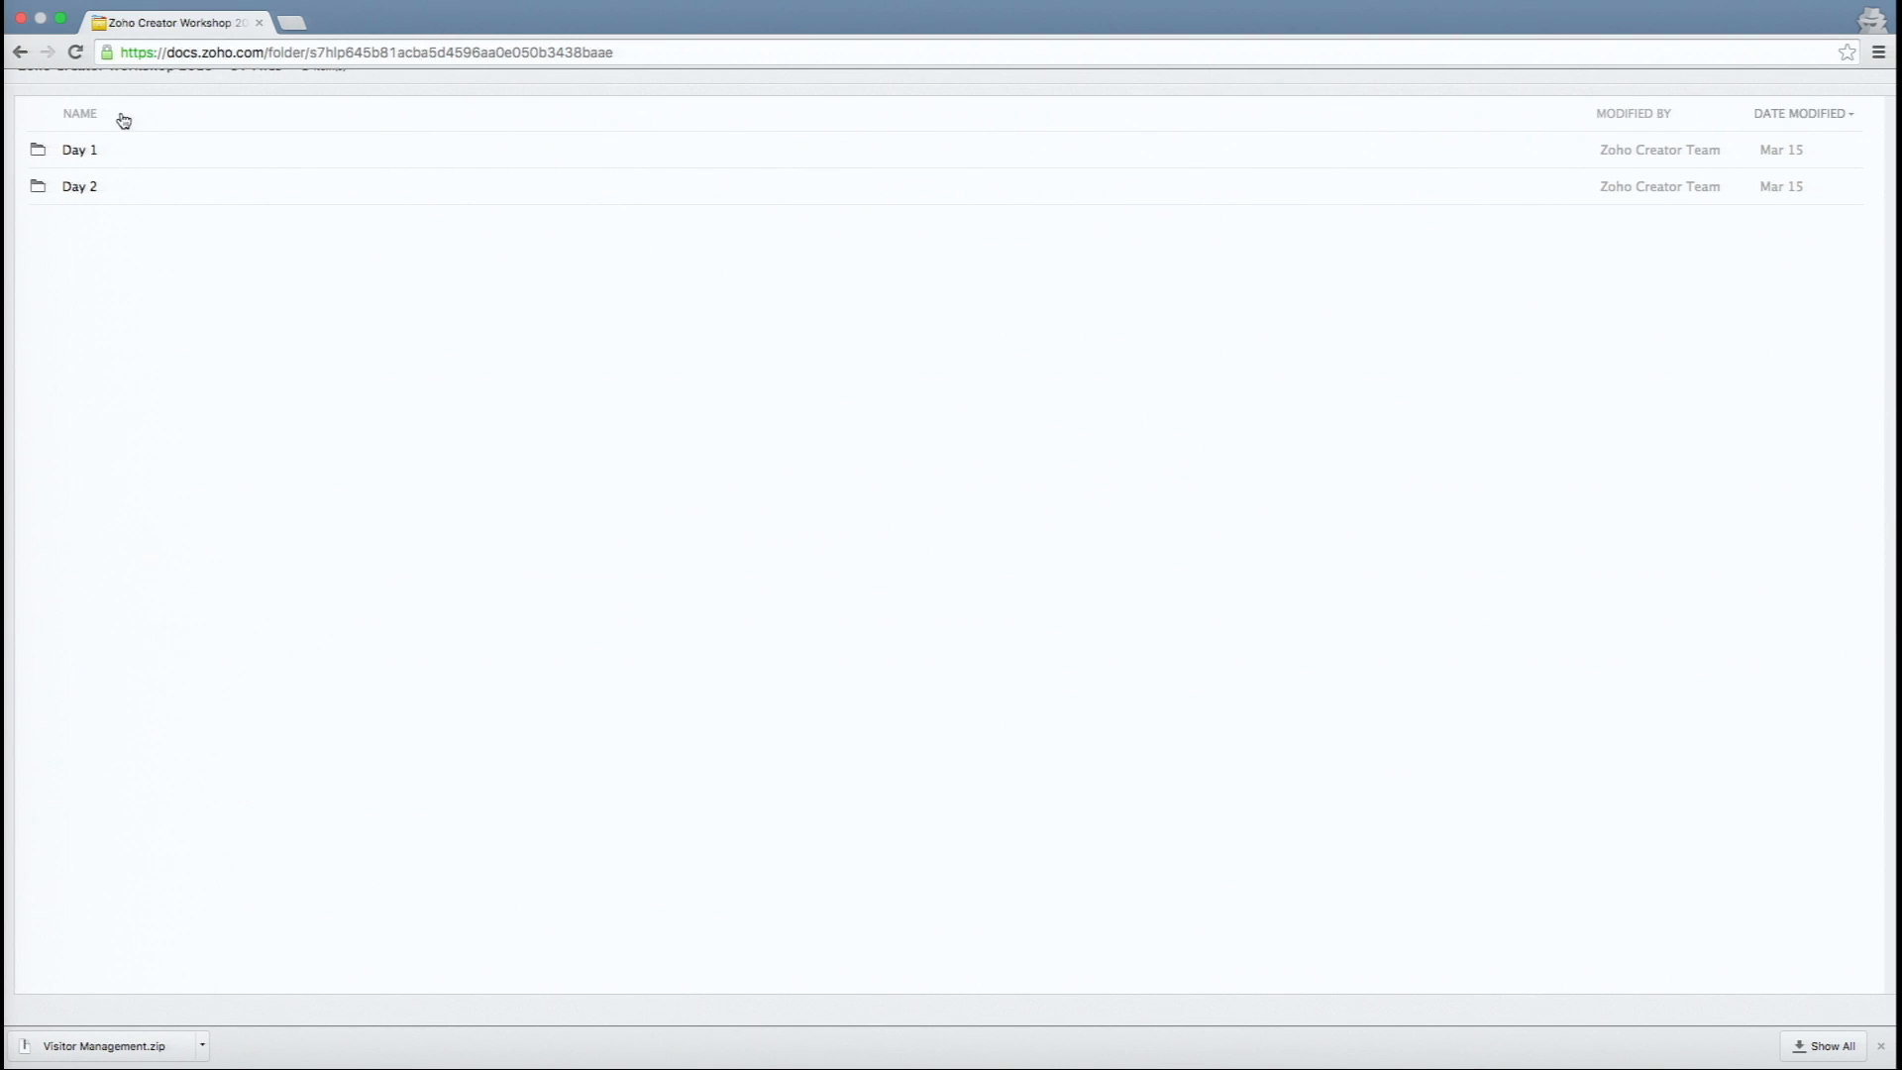
{"action": "left_click", "coordinate": [81, 154]}
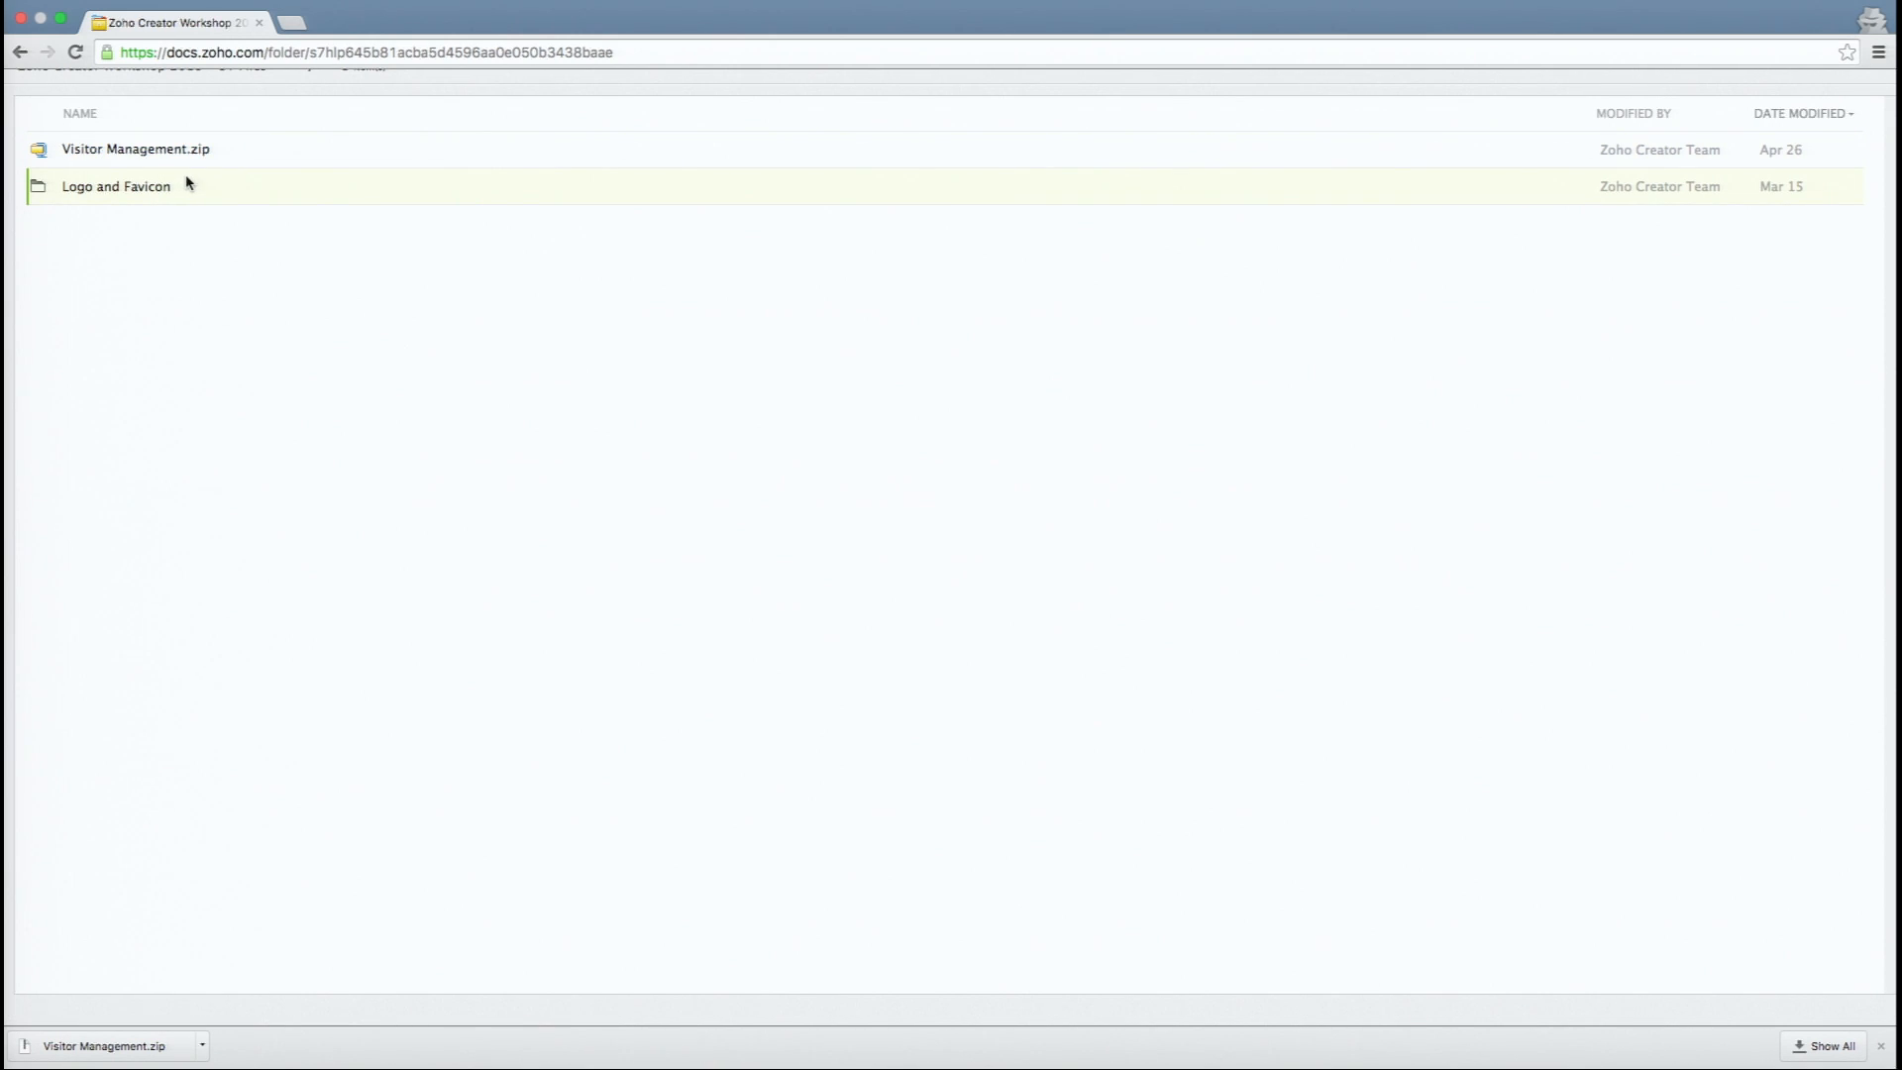
{"action": "left_click", "coordinate": [210, 149]}
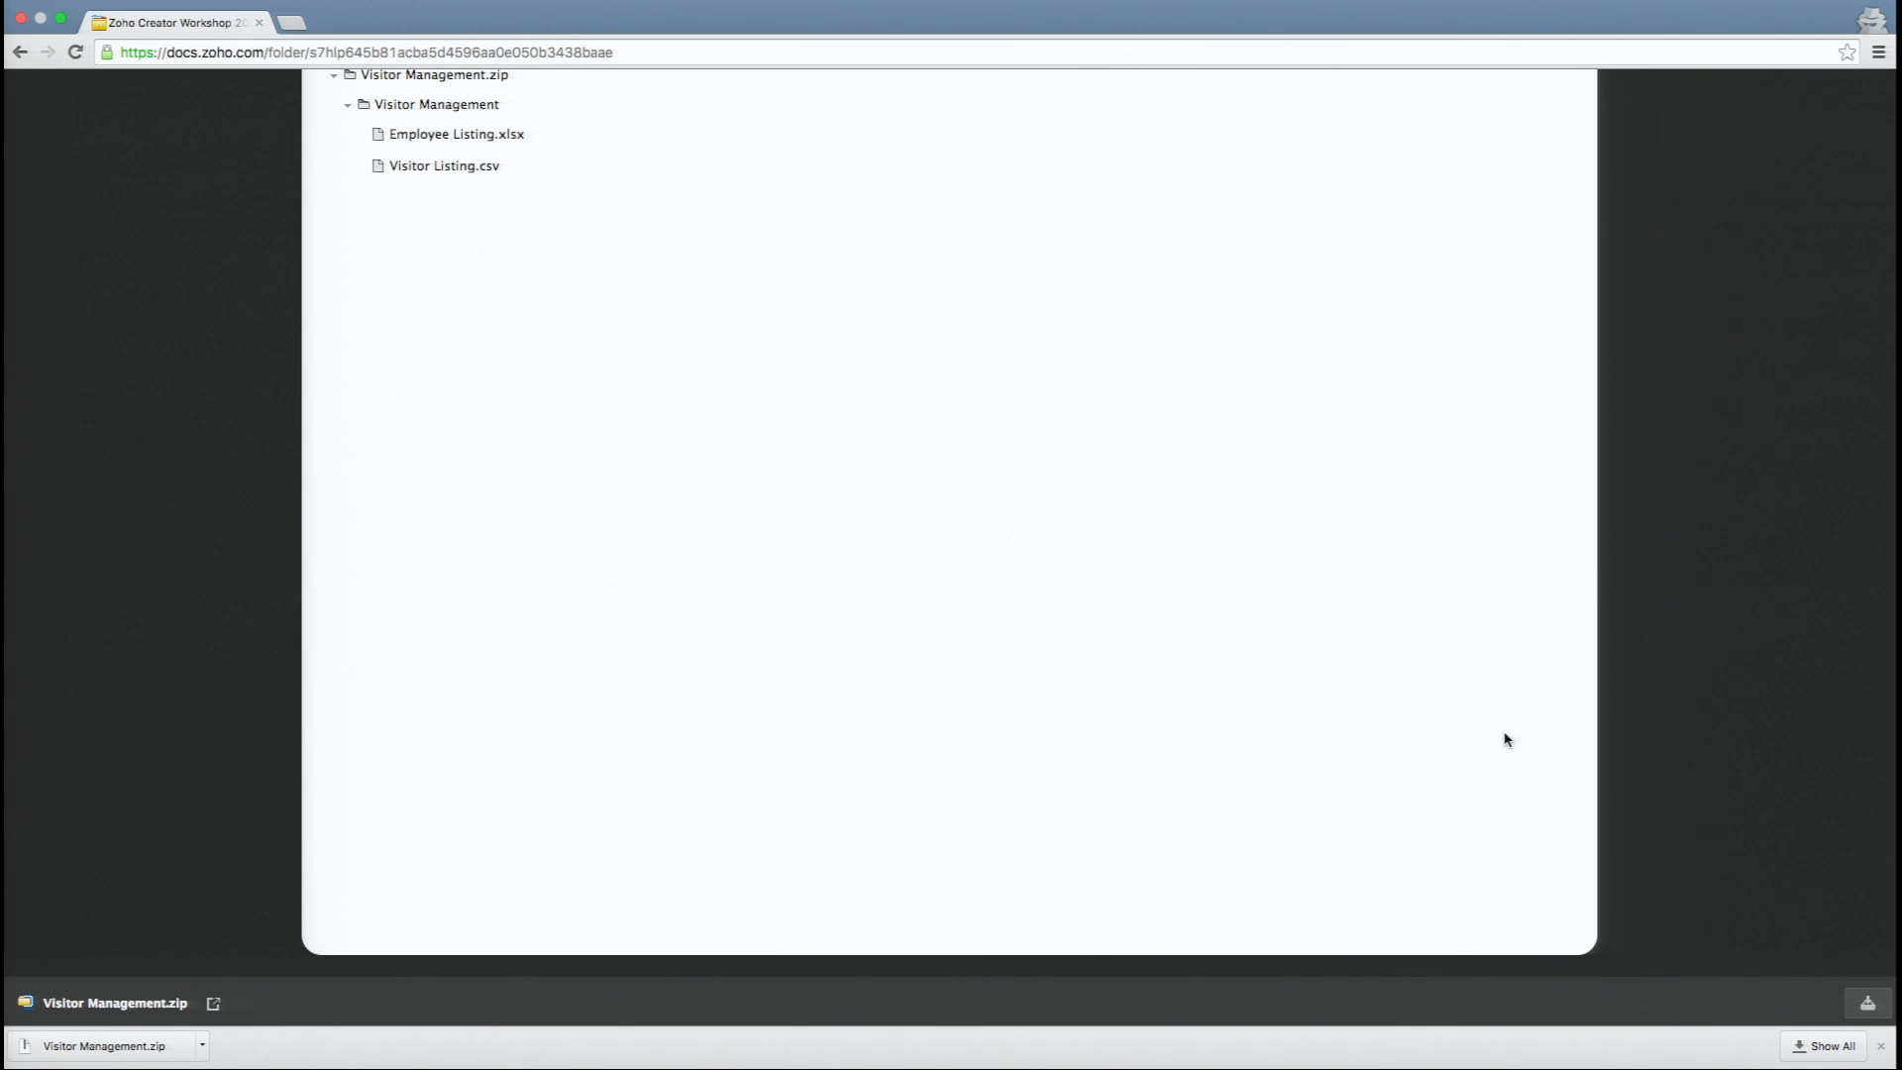
- Navigate from the address bar to the Visitor Registration Application's Employee Listing form
{"action": "scroll", "coordinate": [1505, 740], "scroll_direction": "up", "scroll_amount": 5}
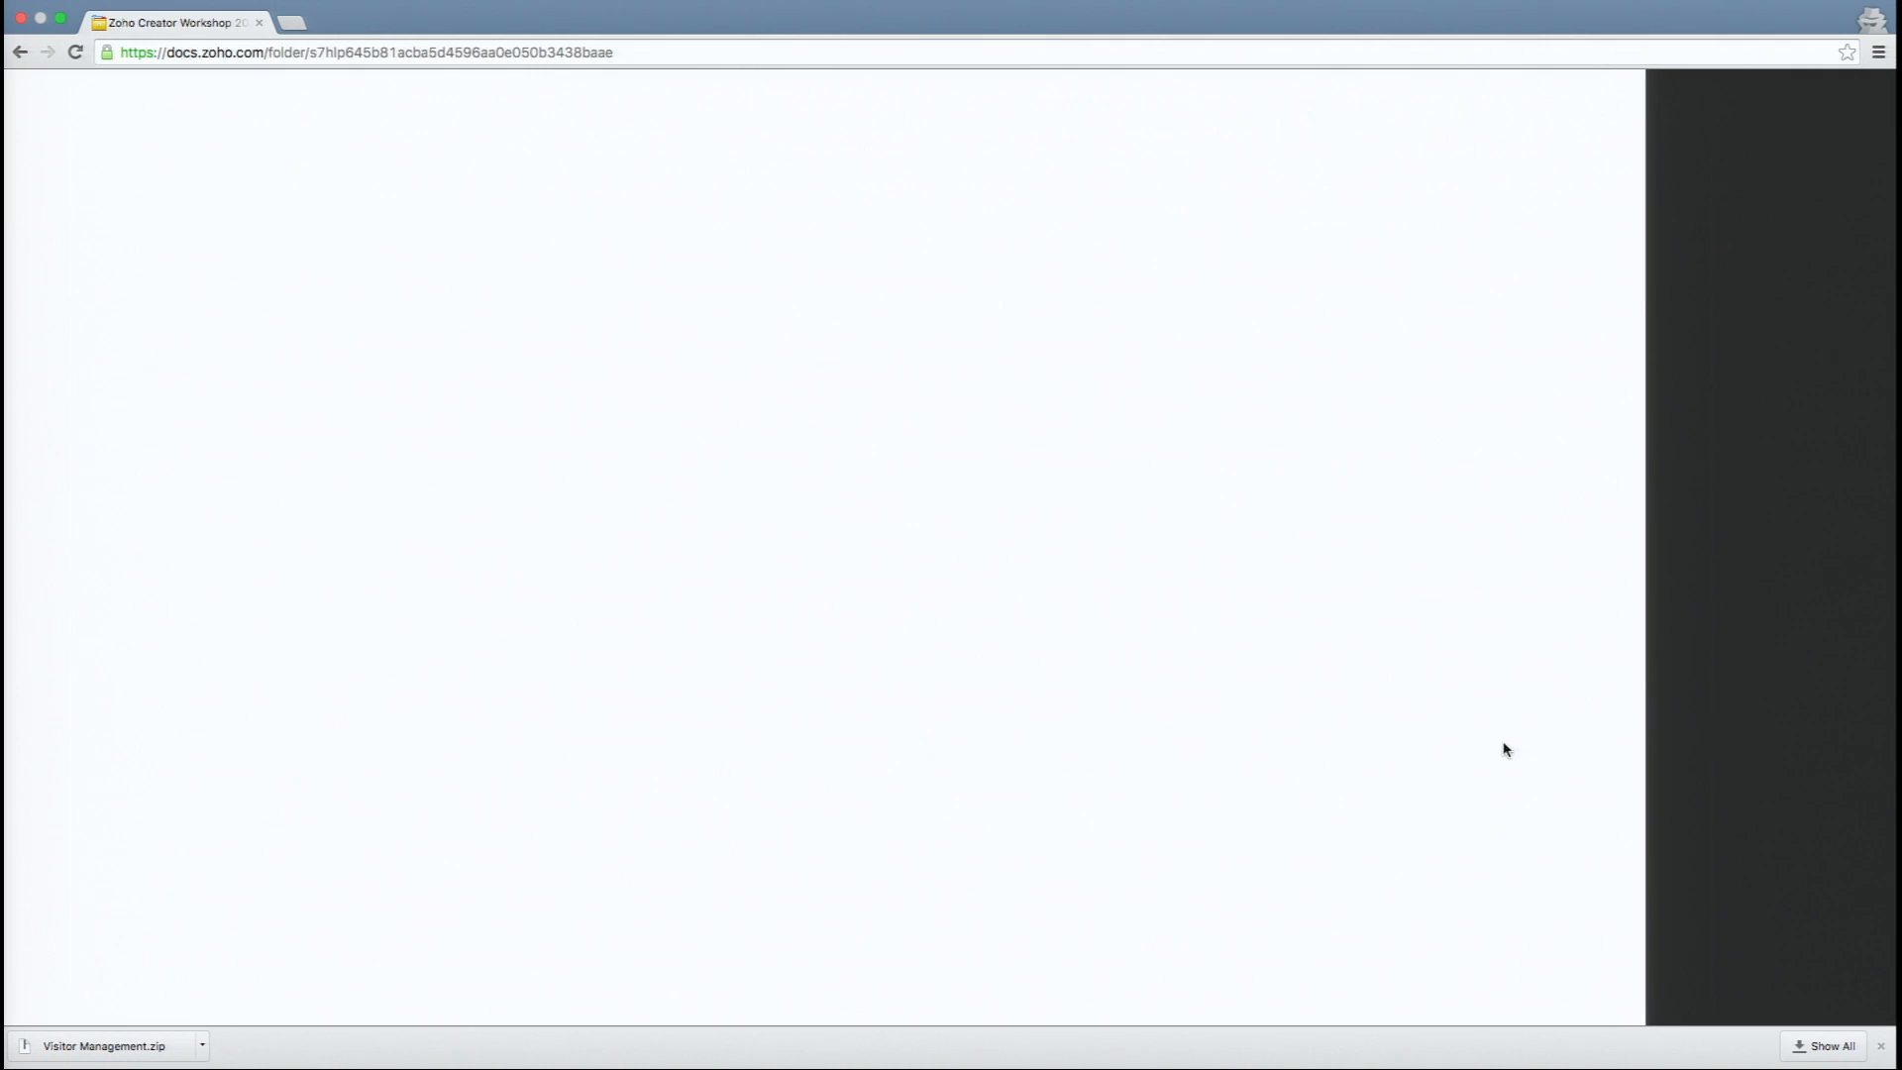
{"action": "scroll", "coordinate": [612, 515], "scroll_direction": "up", "scroll_amount": 2}
{"action": "scroll", "coordinate": [648, 519], "scroll_direction": "left", "scroll_amount": 5}
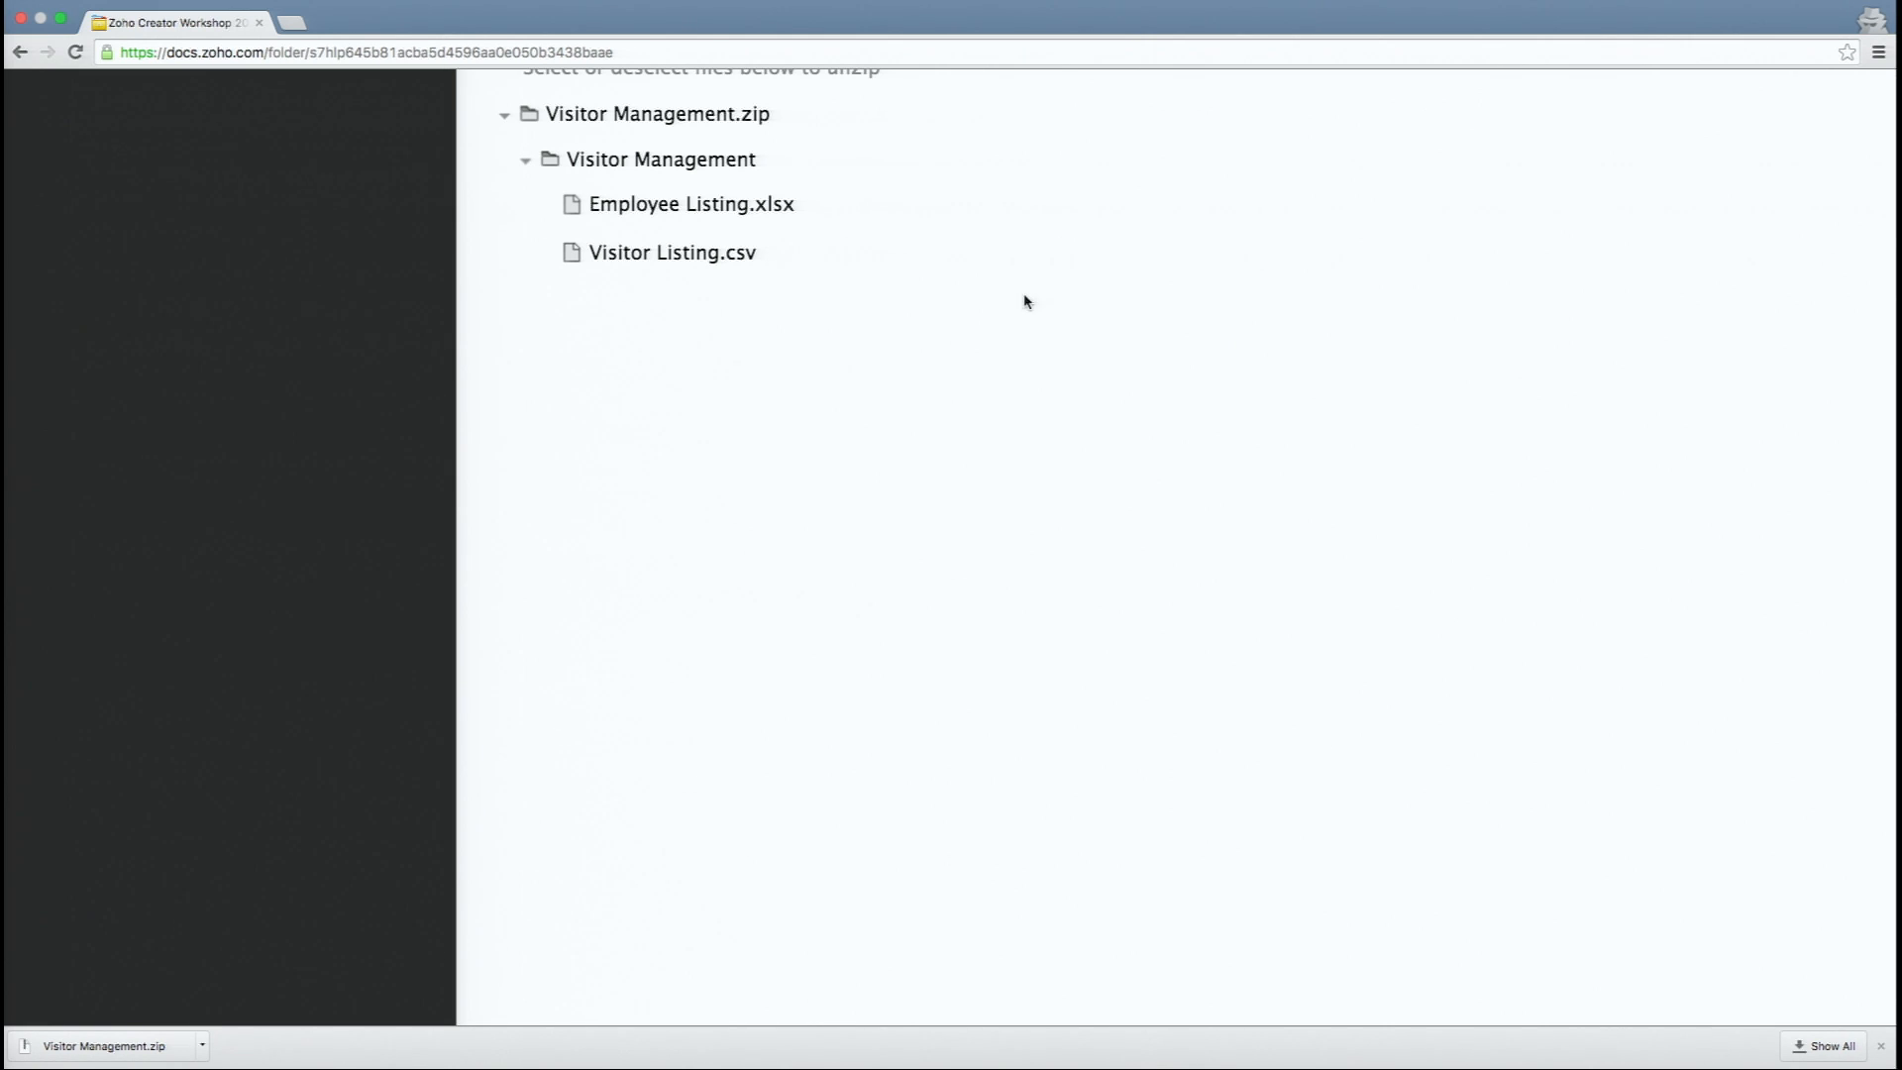
{"action": "scroll", "coordinate": [1024, 300], "scroll_direction": "right", "scroll_amount": 3}
{"action": "scroll", "coordinate": [1025, 300], "scroll_direction": "left", "scroll_amount": 1}
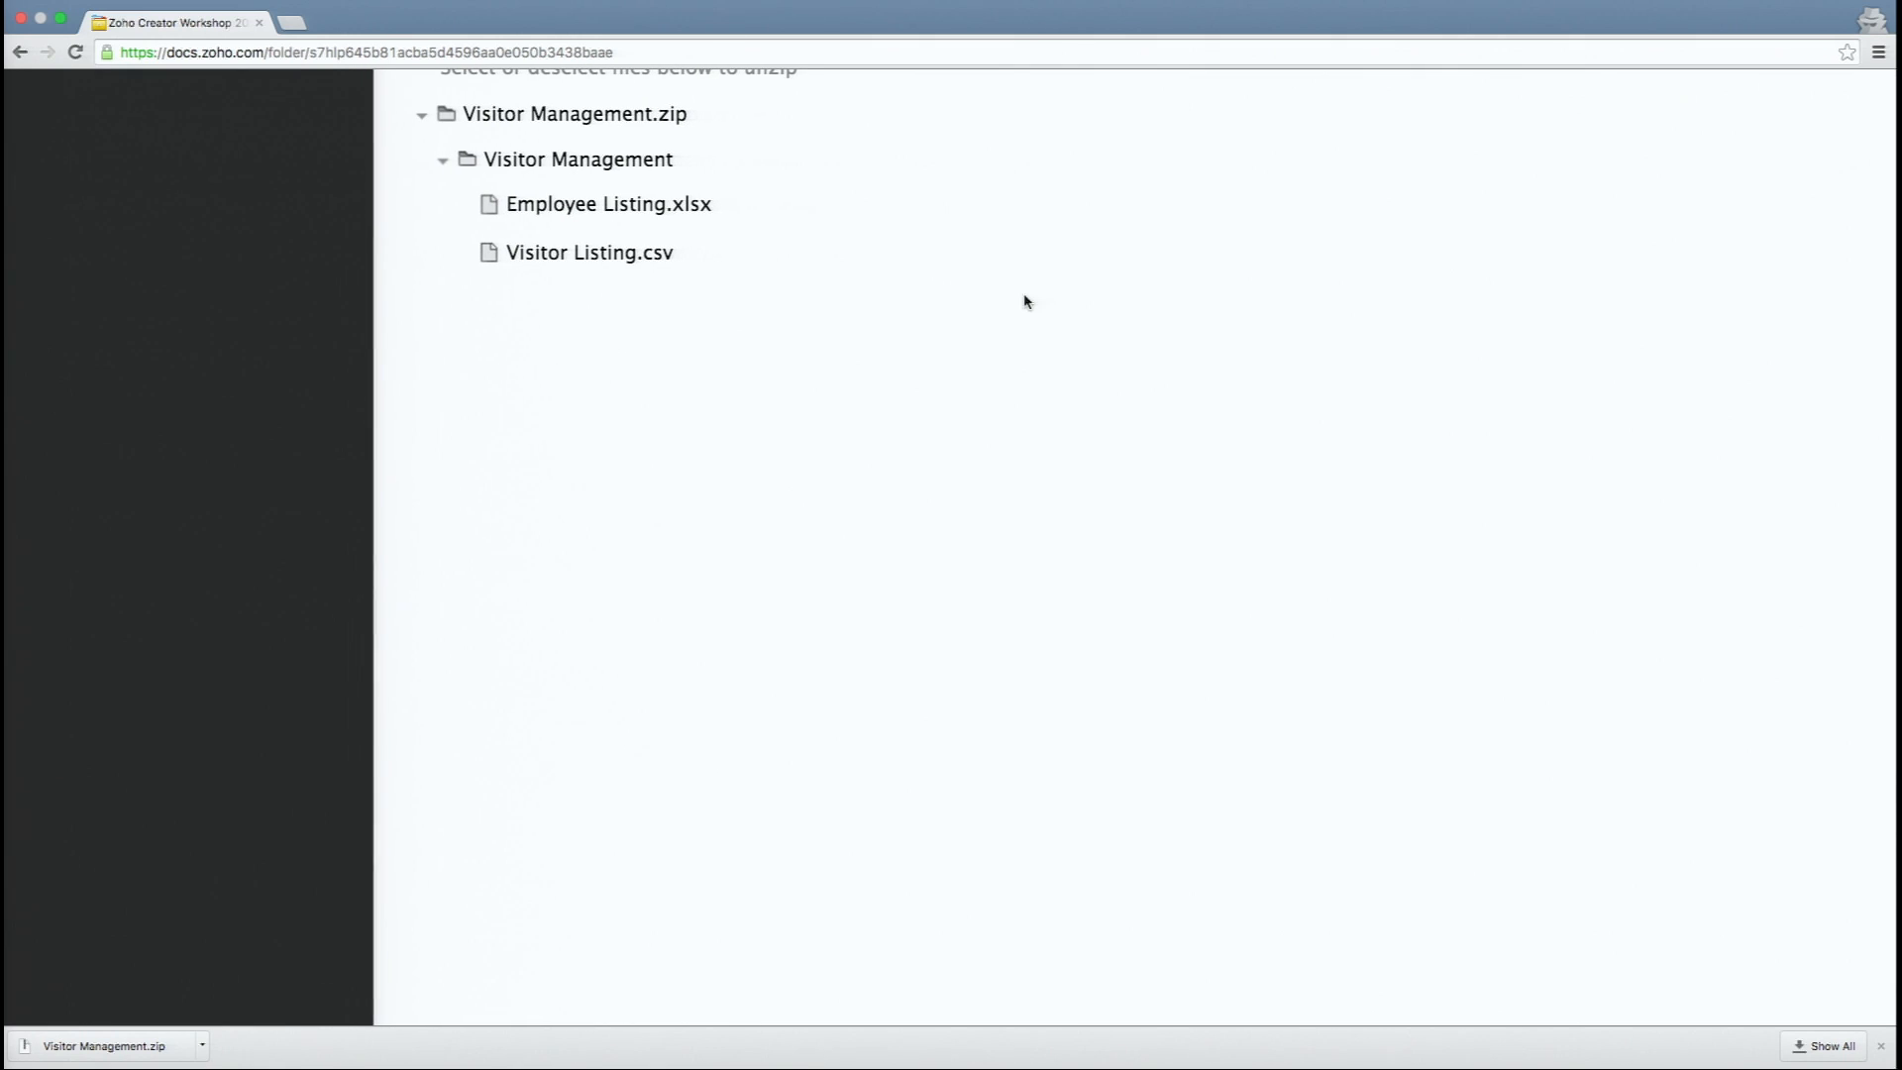
{"action": "left_click", "coordinate": [721, 53]}
{"action": "type", "text": "zoho"}
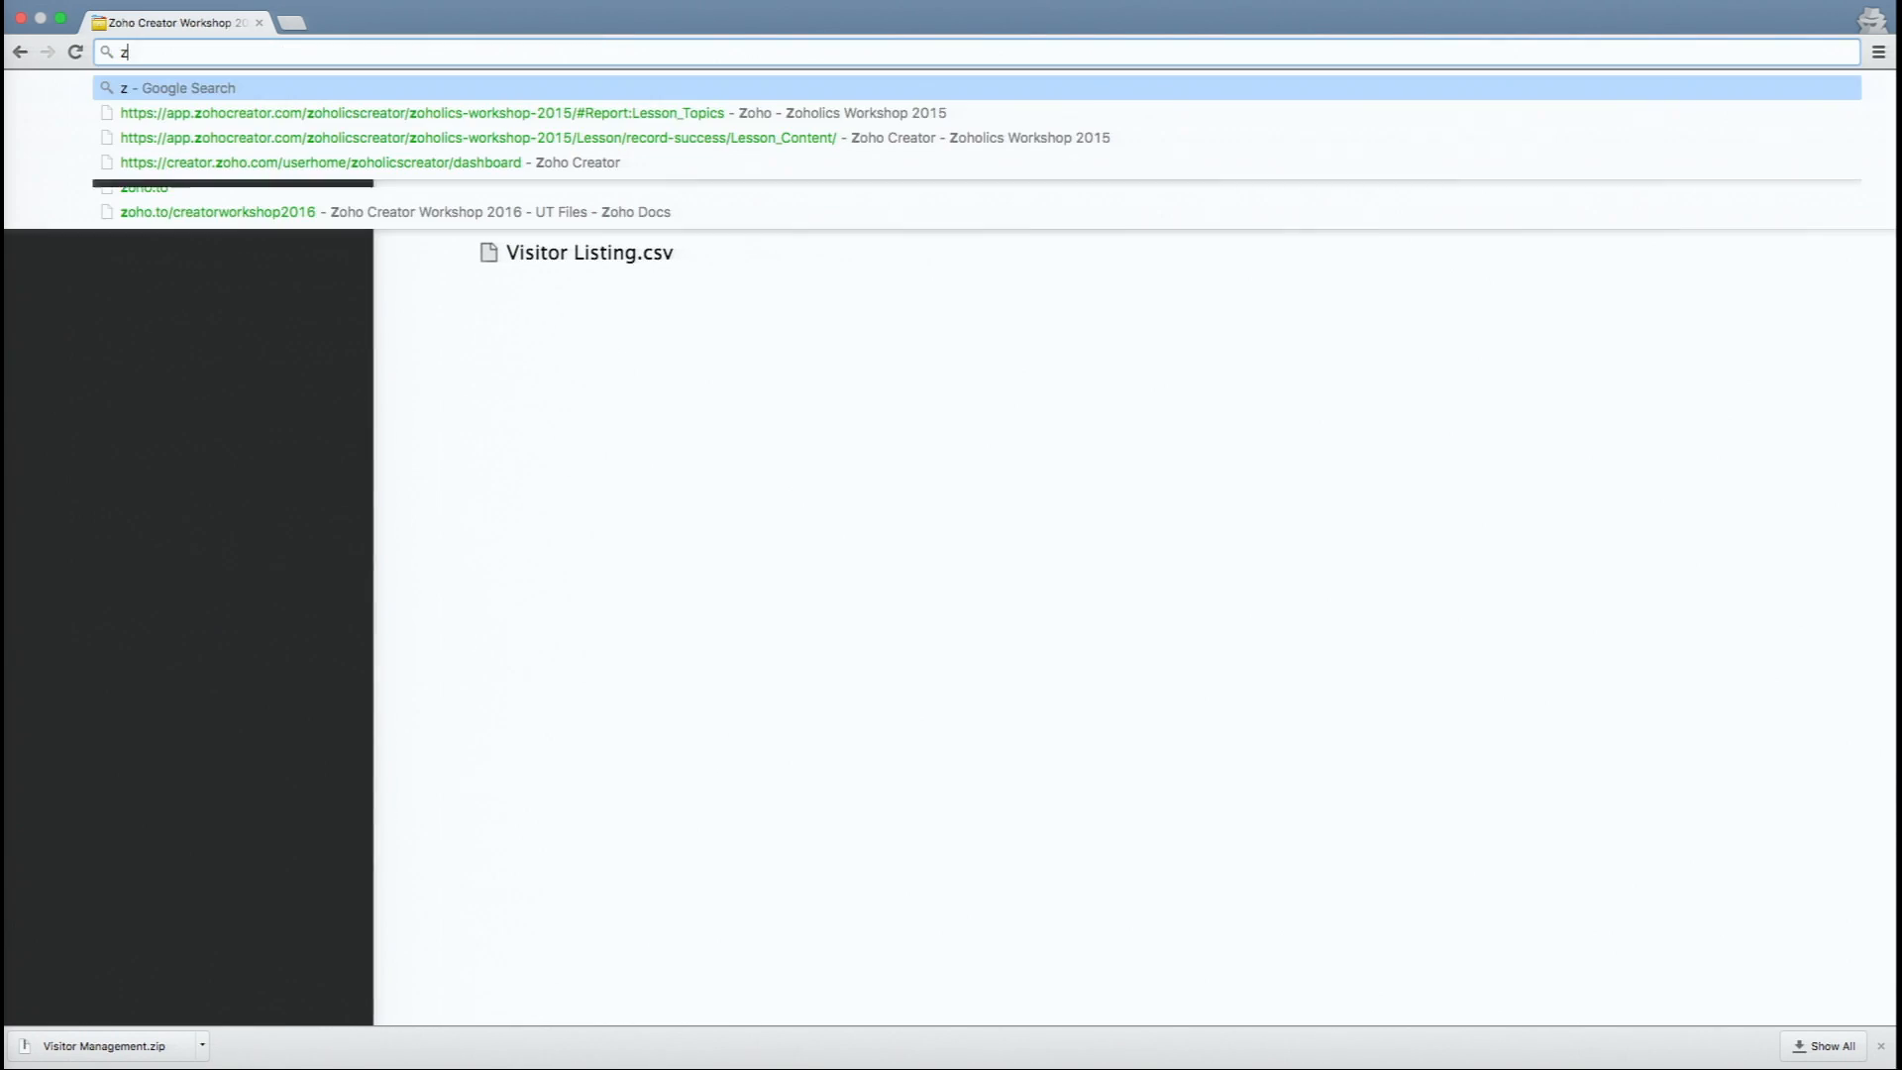
{"action": "key", "text": "Down"}
{"action": "key", "text": "Down"}
{"action": "key", "text": "Down"}
{"action": "key", "text": "Down"}
{"action": "key", "text": "Down"}
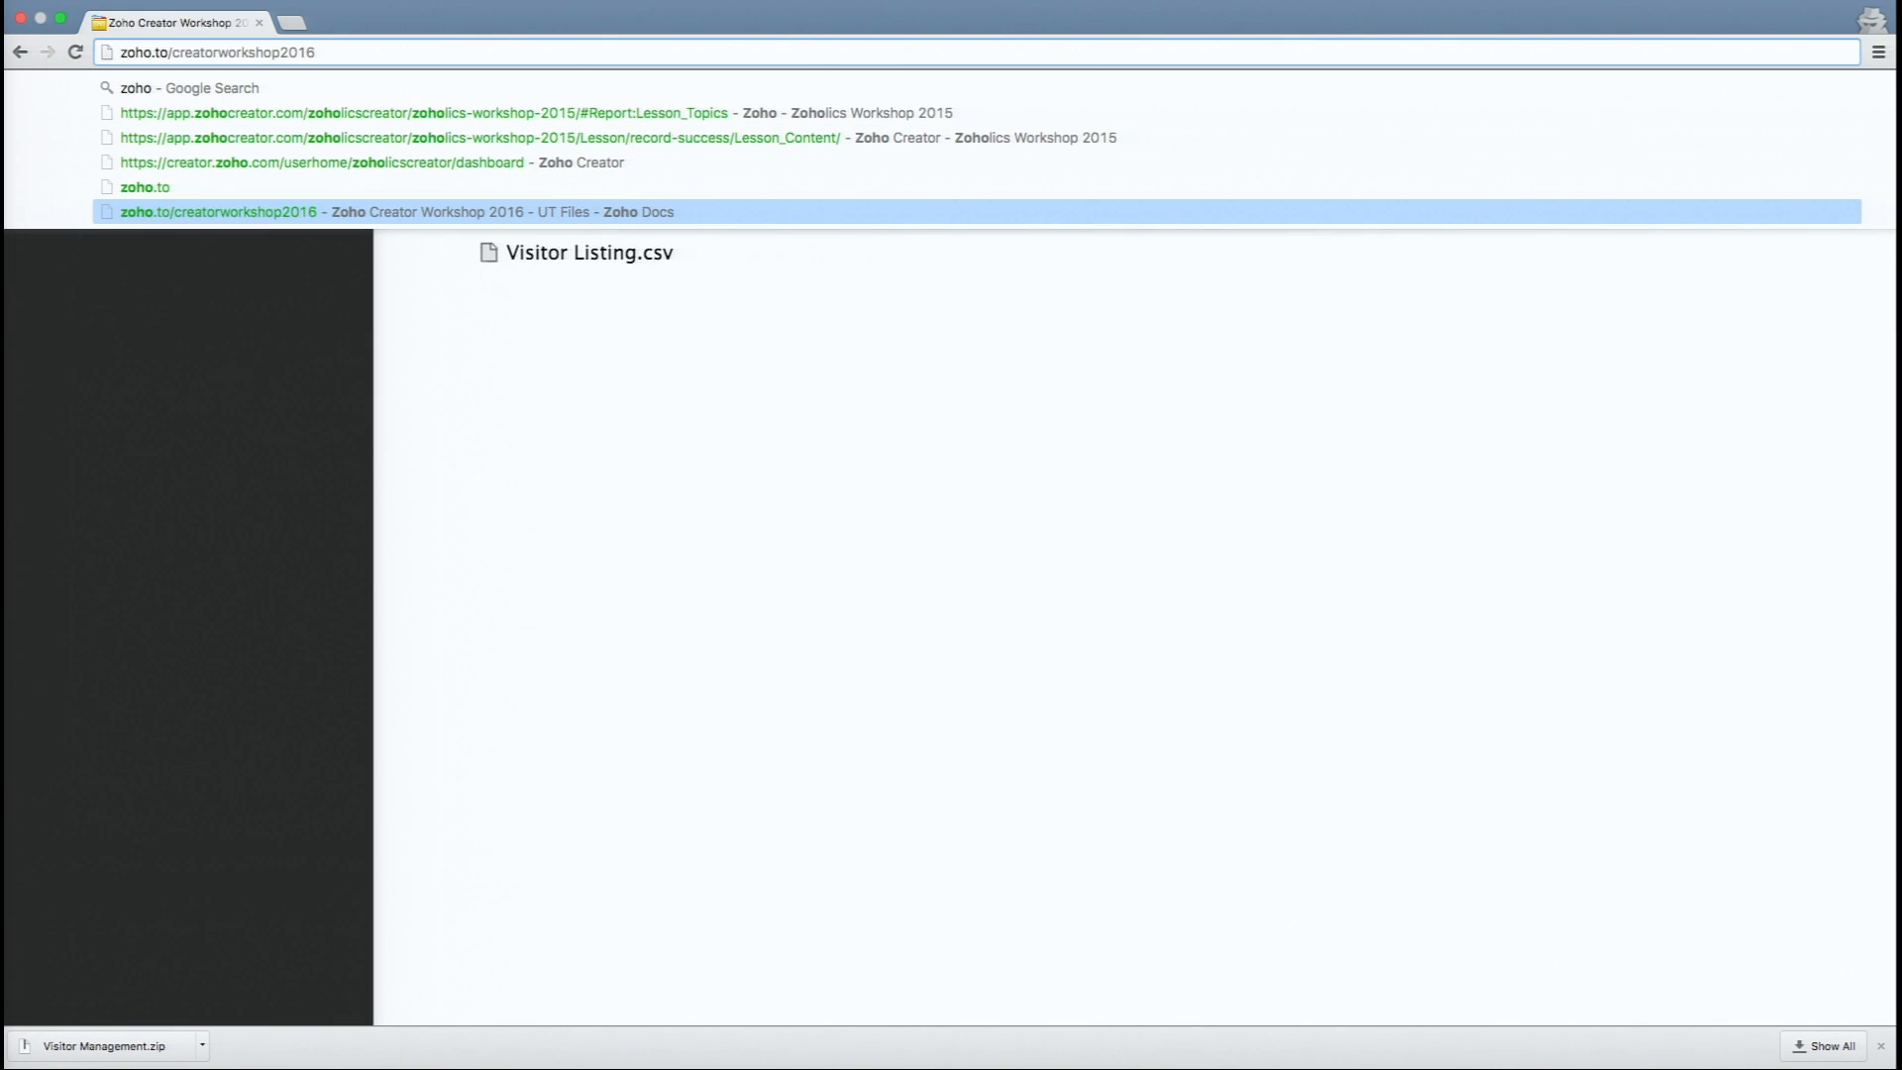
{"action": "mouse_move", "coordinate": [229, 5]}
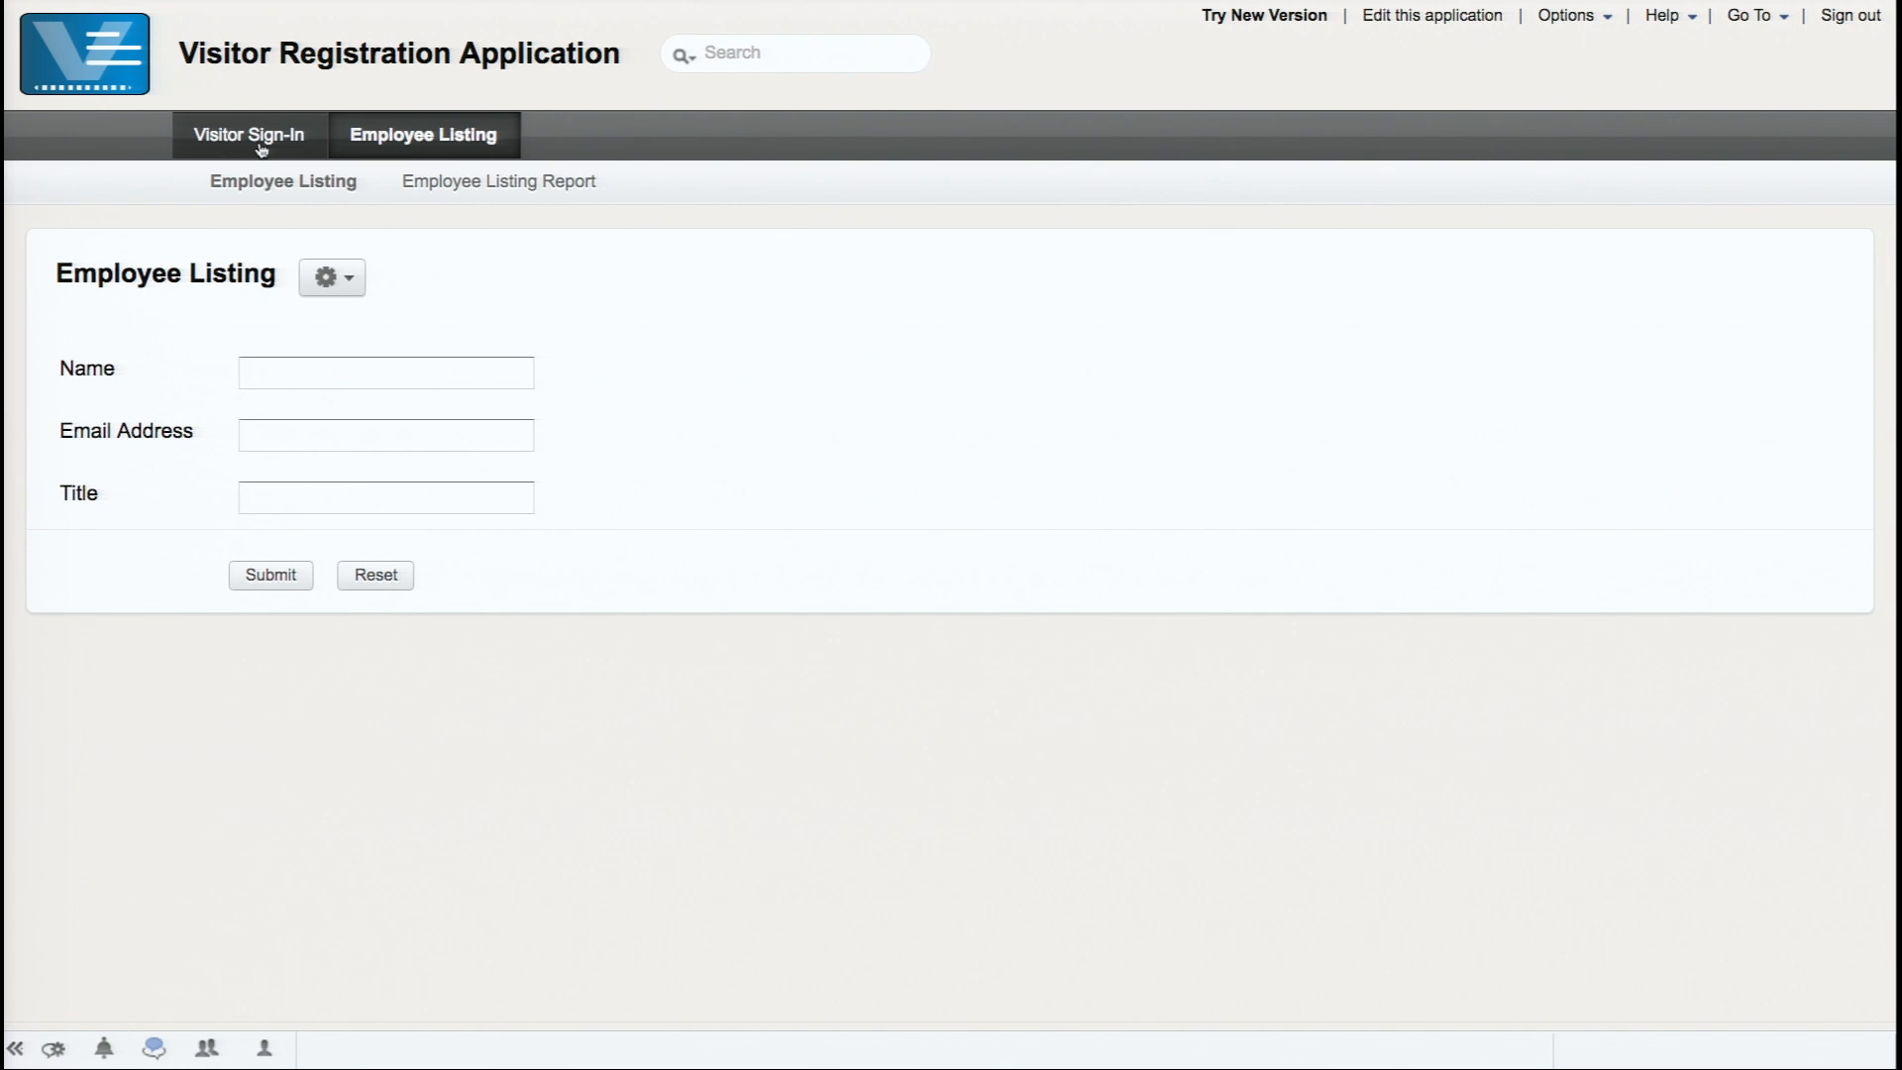
- In edit mode, create a new form using the Import File option
{"action": "left_click", "coordinate": [1408, 18]}
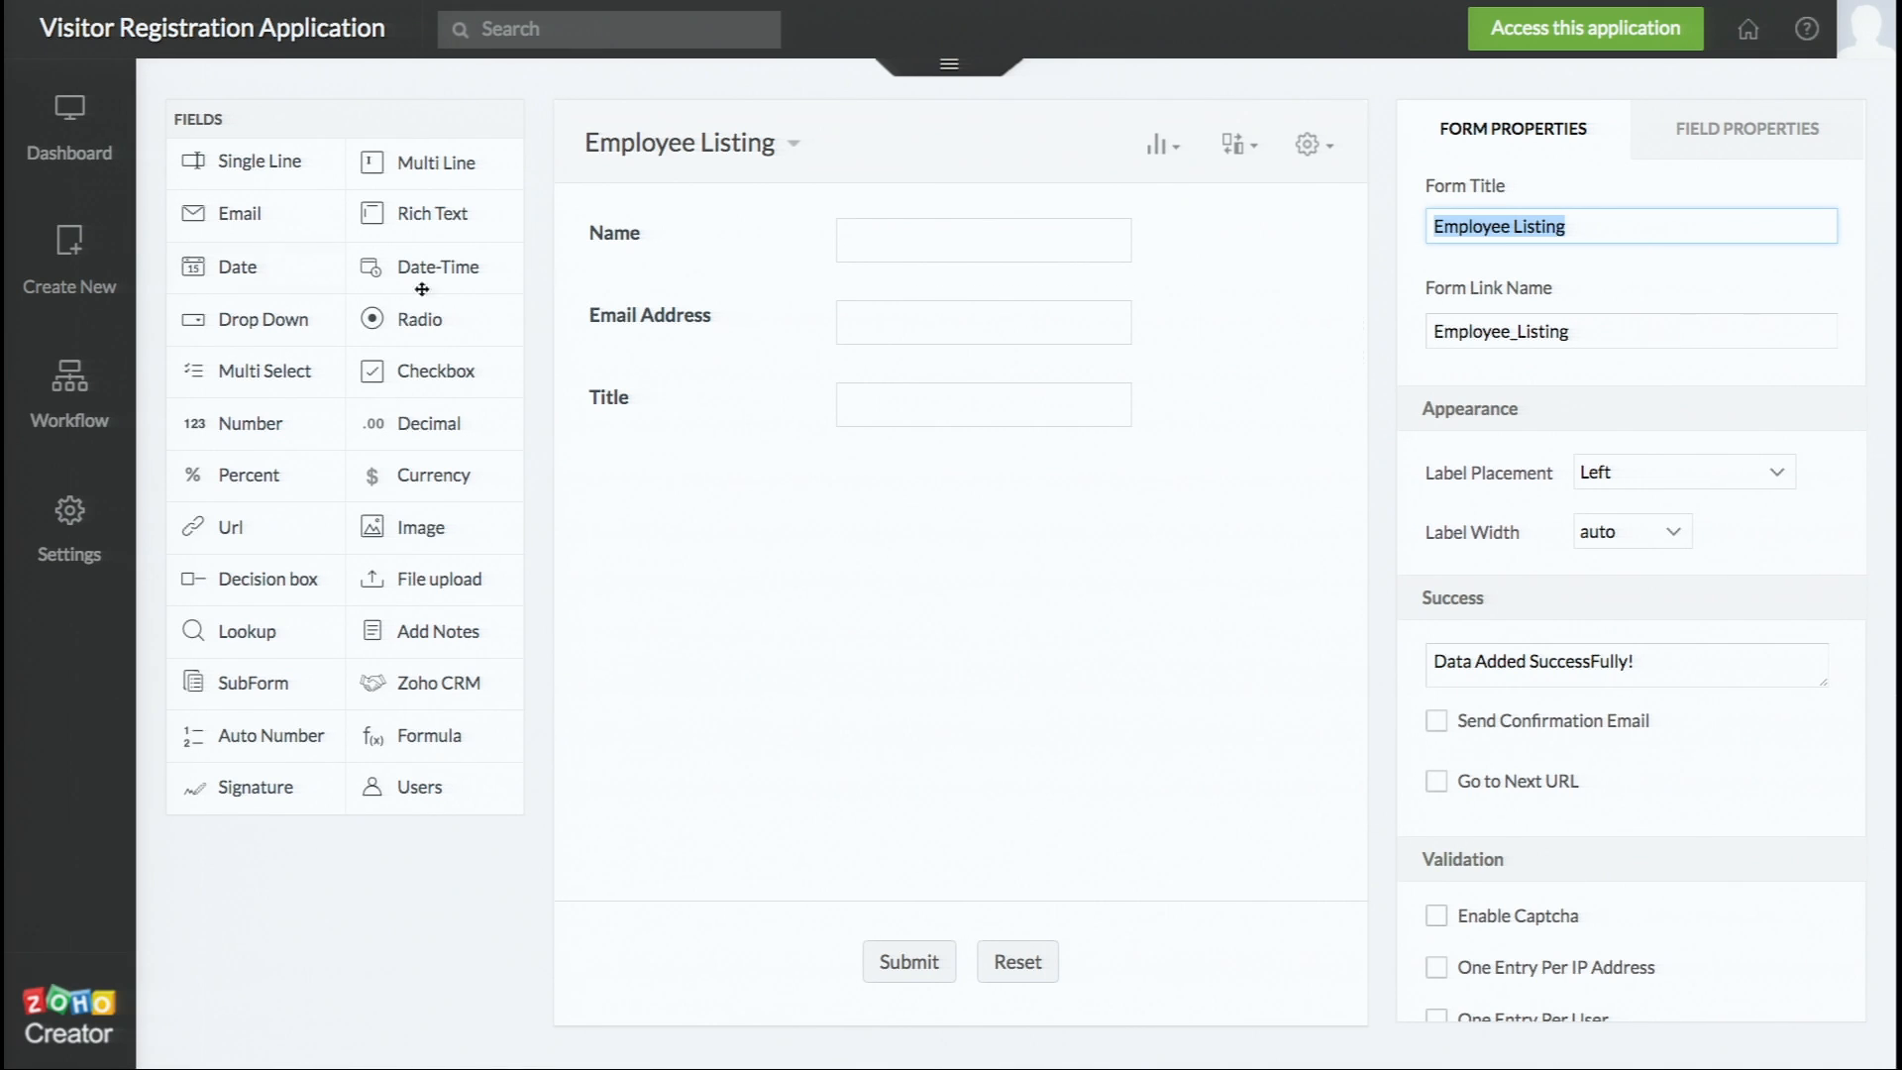
{"action": "mouse_move", "coordinate": [64, 266]}
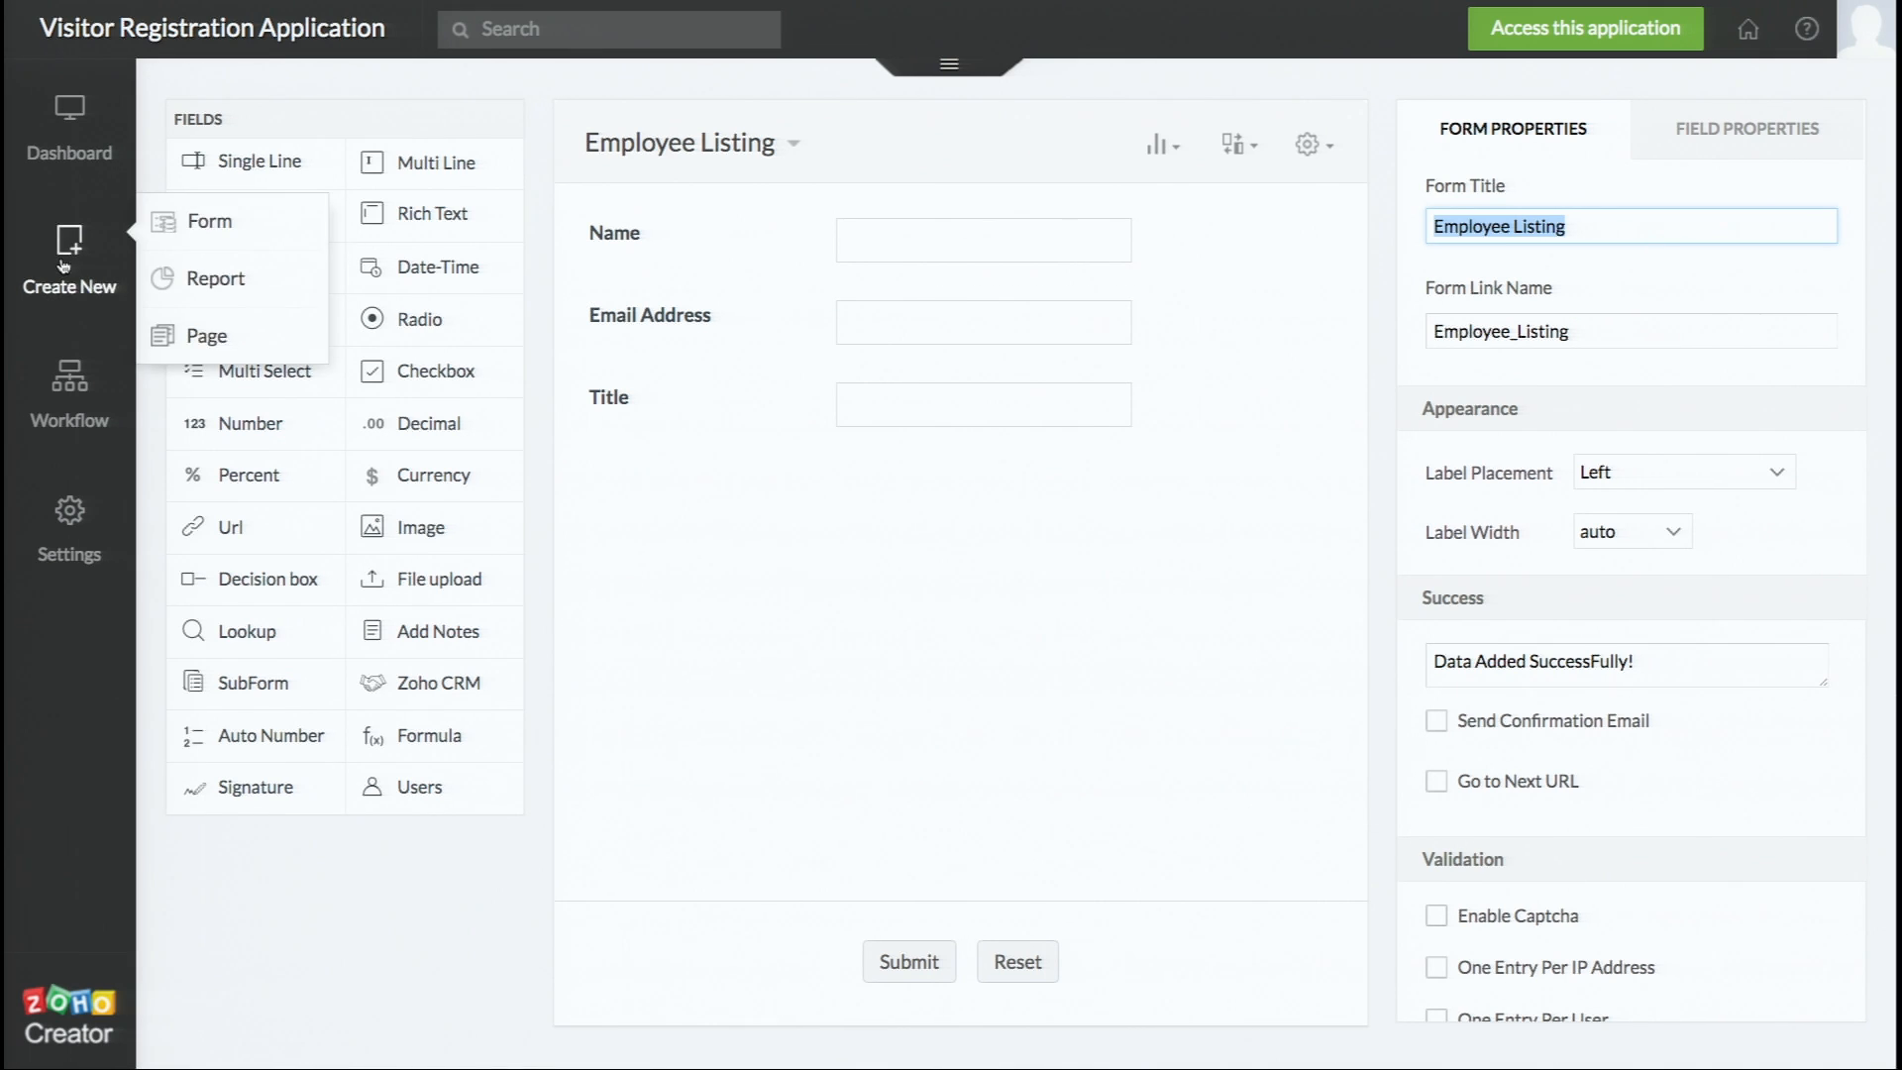
{"action": "left_click", "coordinate": [174, 233]}
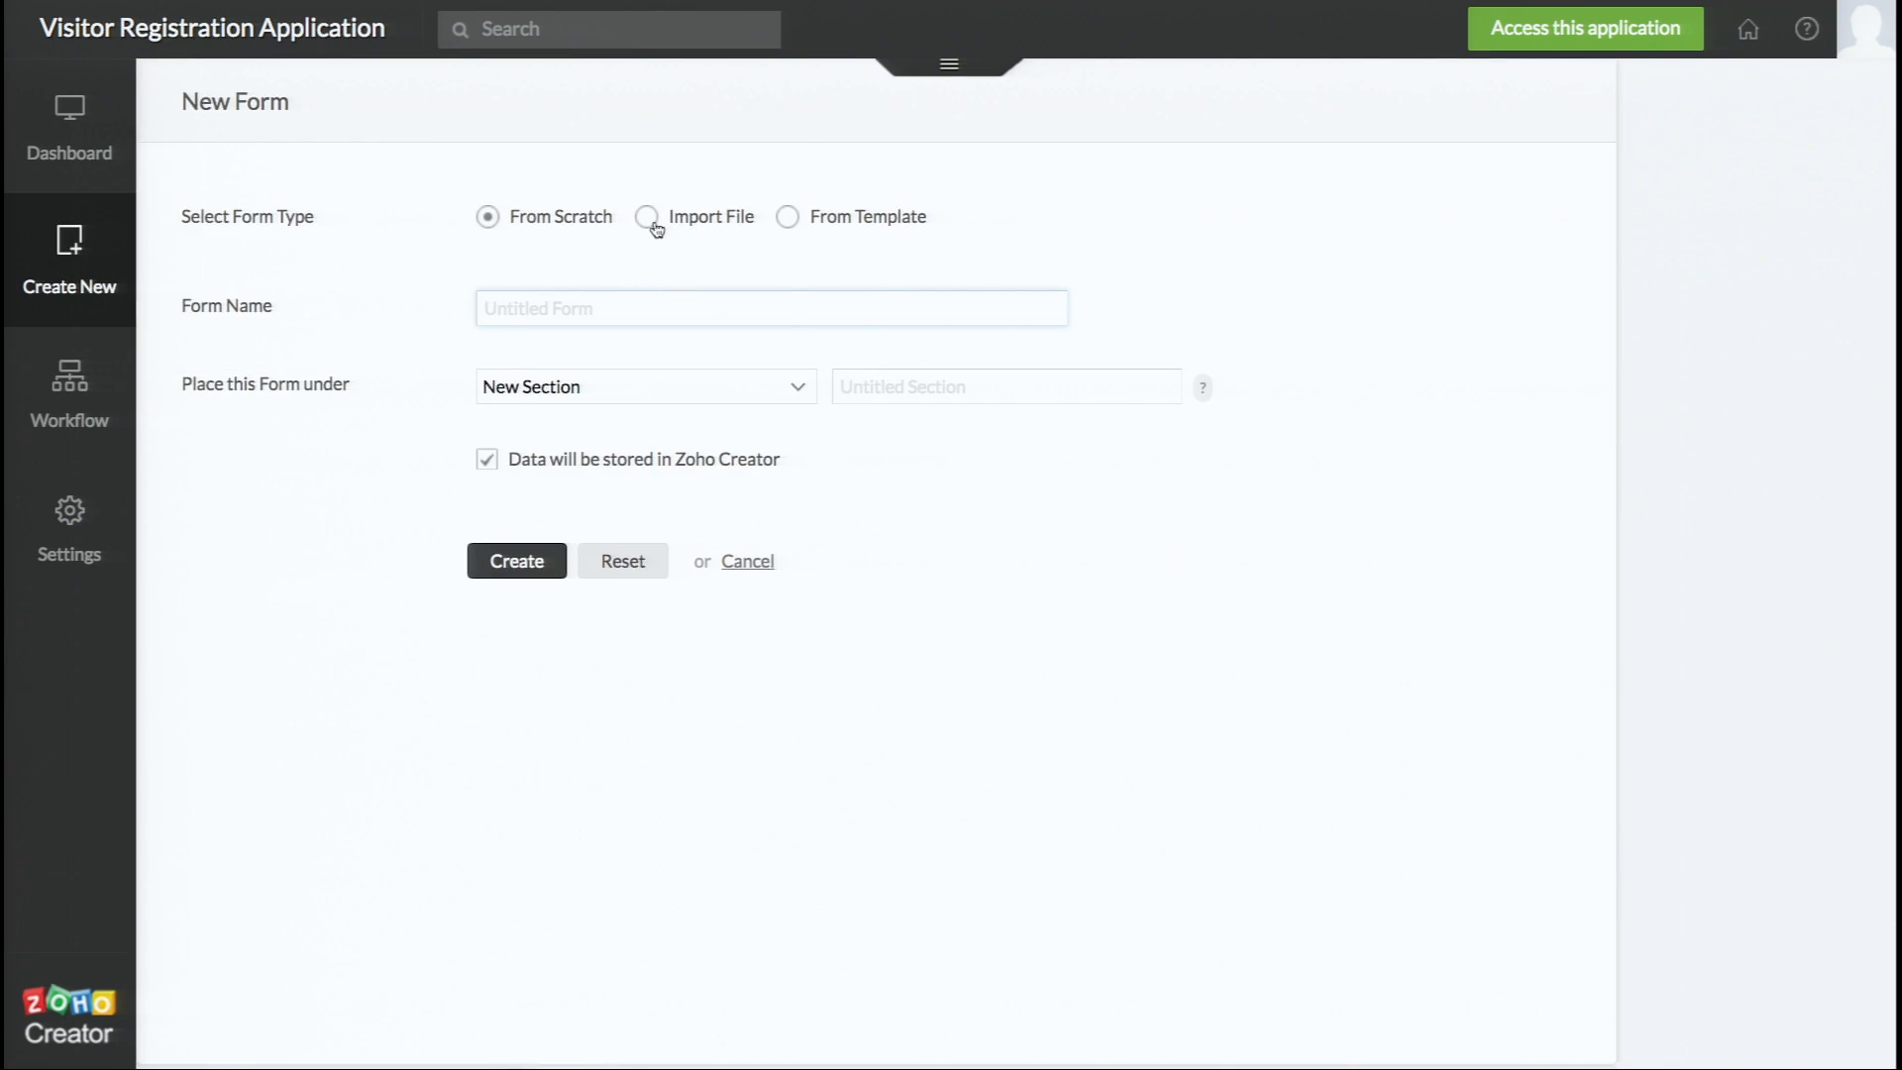
{"action": "left_click", "coordinate": [649, 220]}
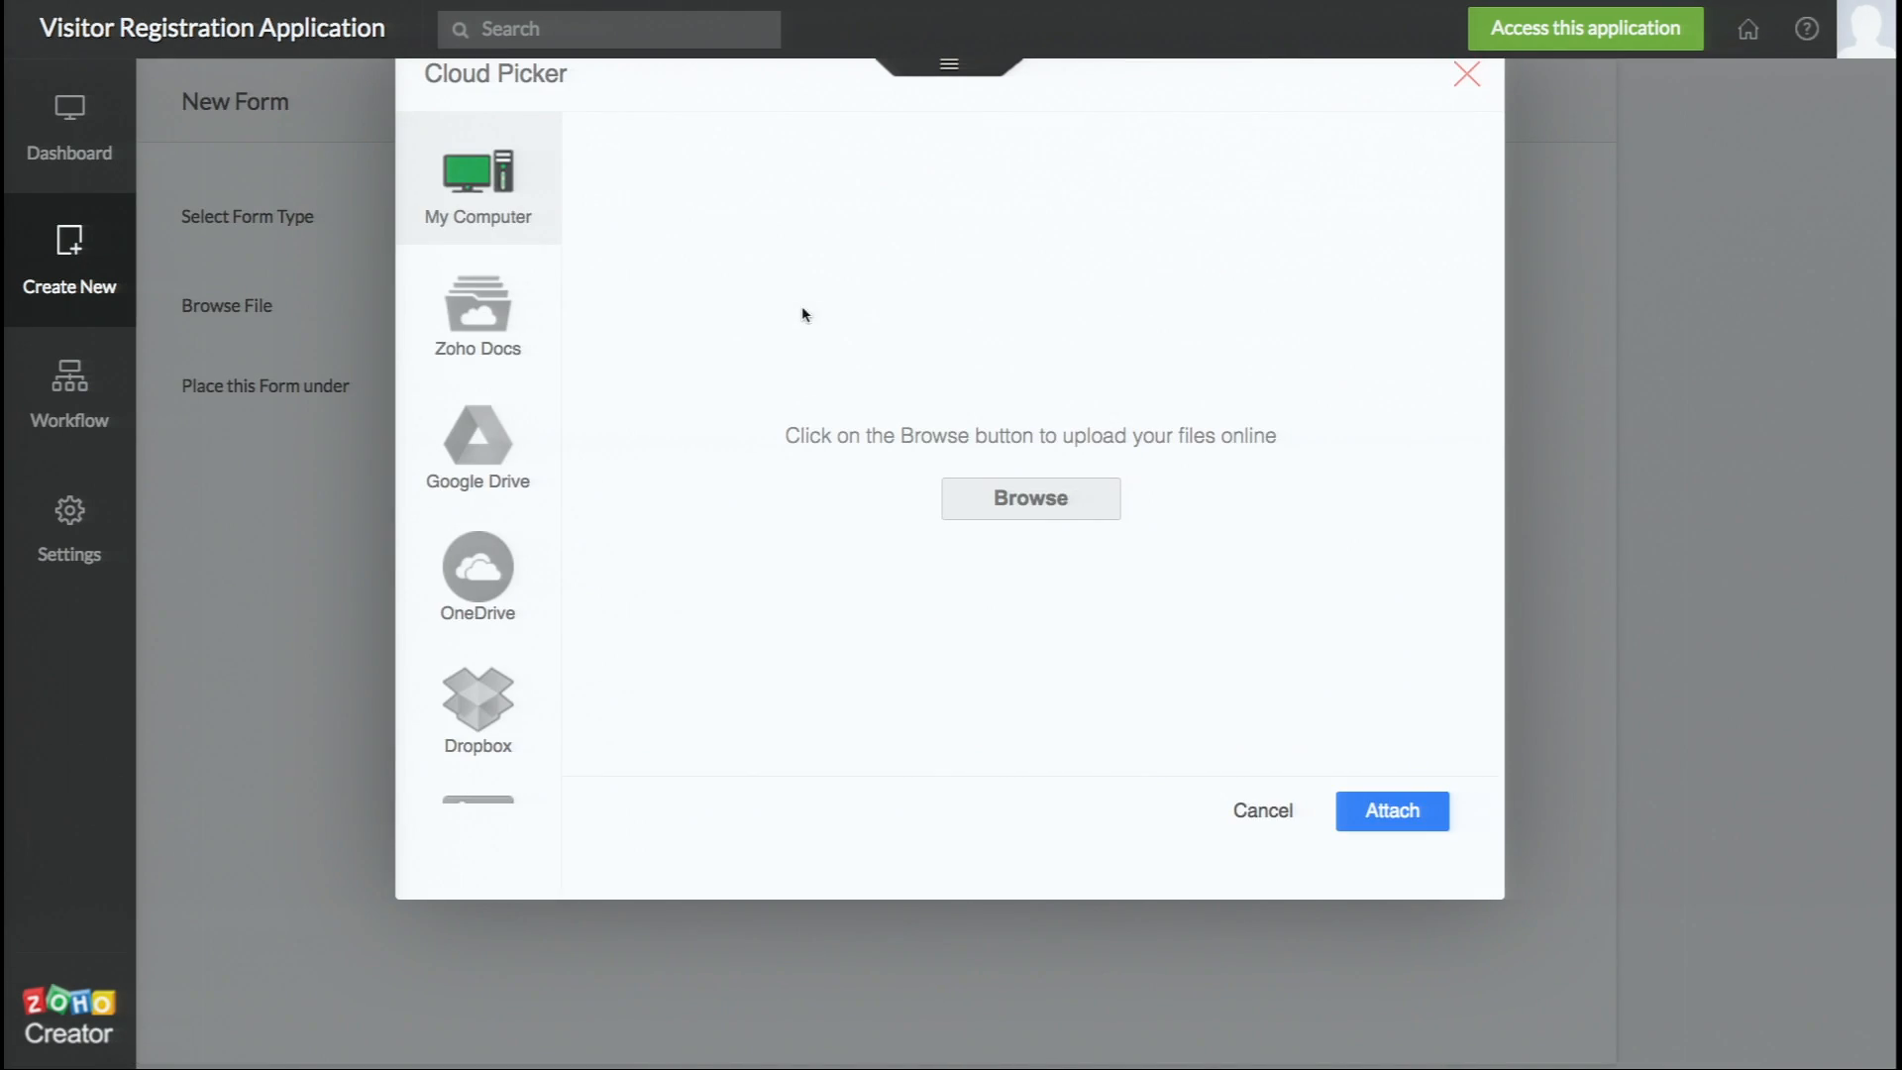
- Browse for a file to import, then cancel the file chooser and the Cloud Picker without attaching anything
{"action": "left_click", "coordinate": [1025, 507]}
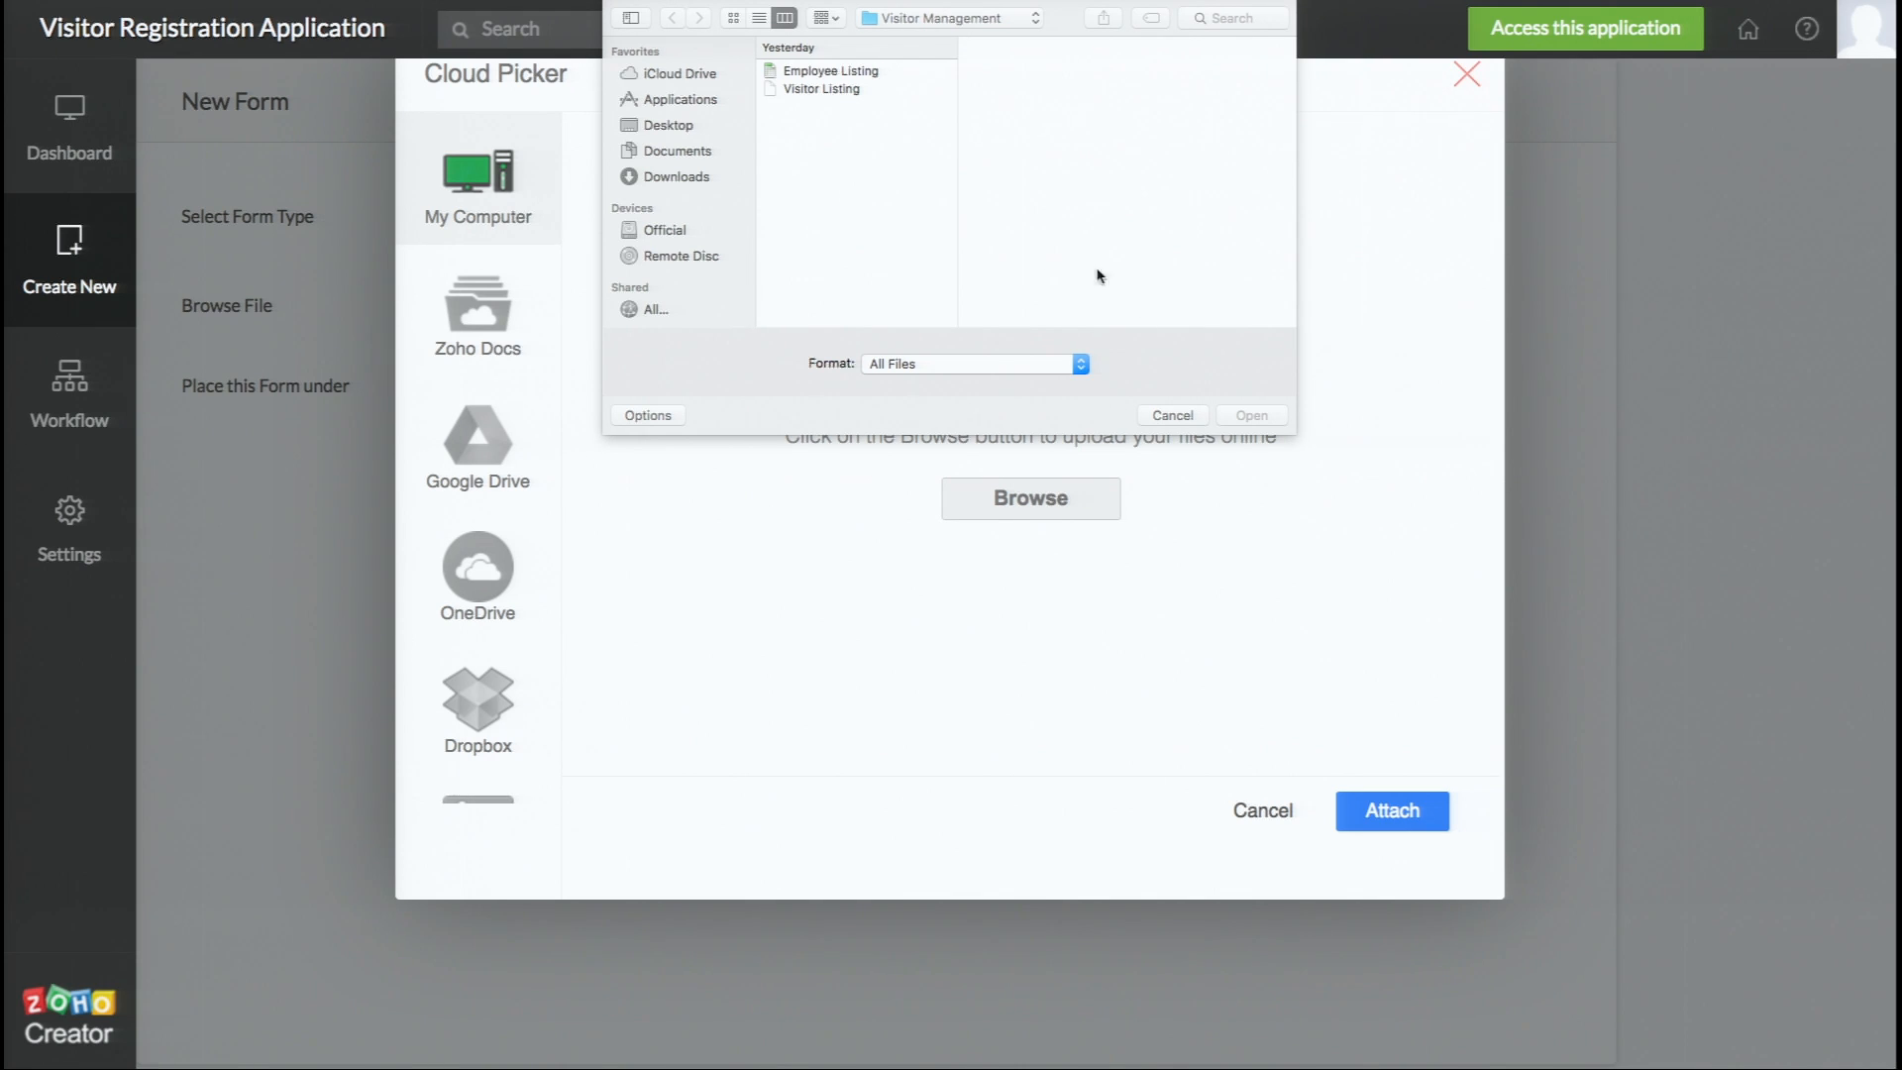
{"action": "left_click", "coordinate": [1173, 415]}
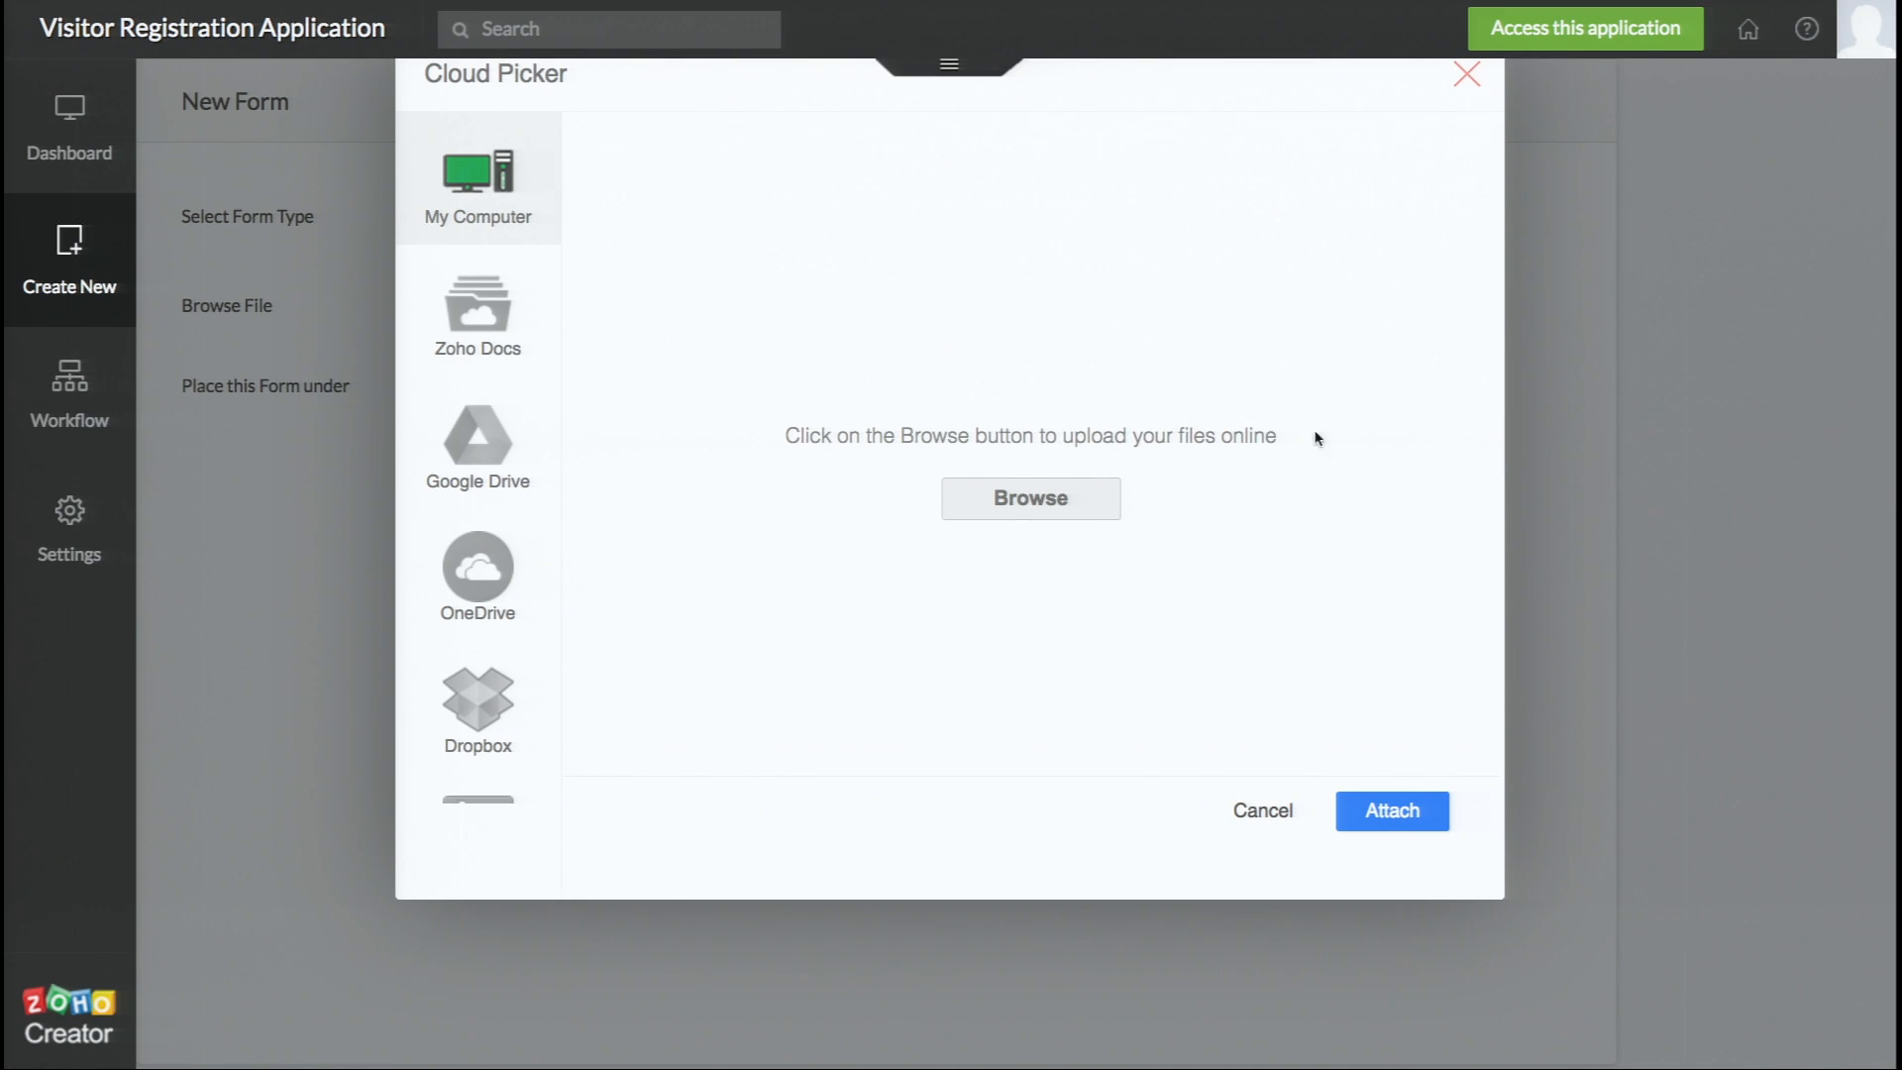
{"action": "left_click", "coordinate": [1261, 814]}
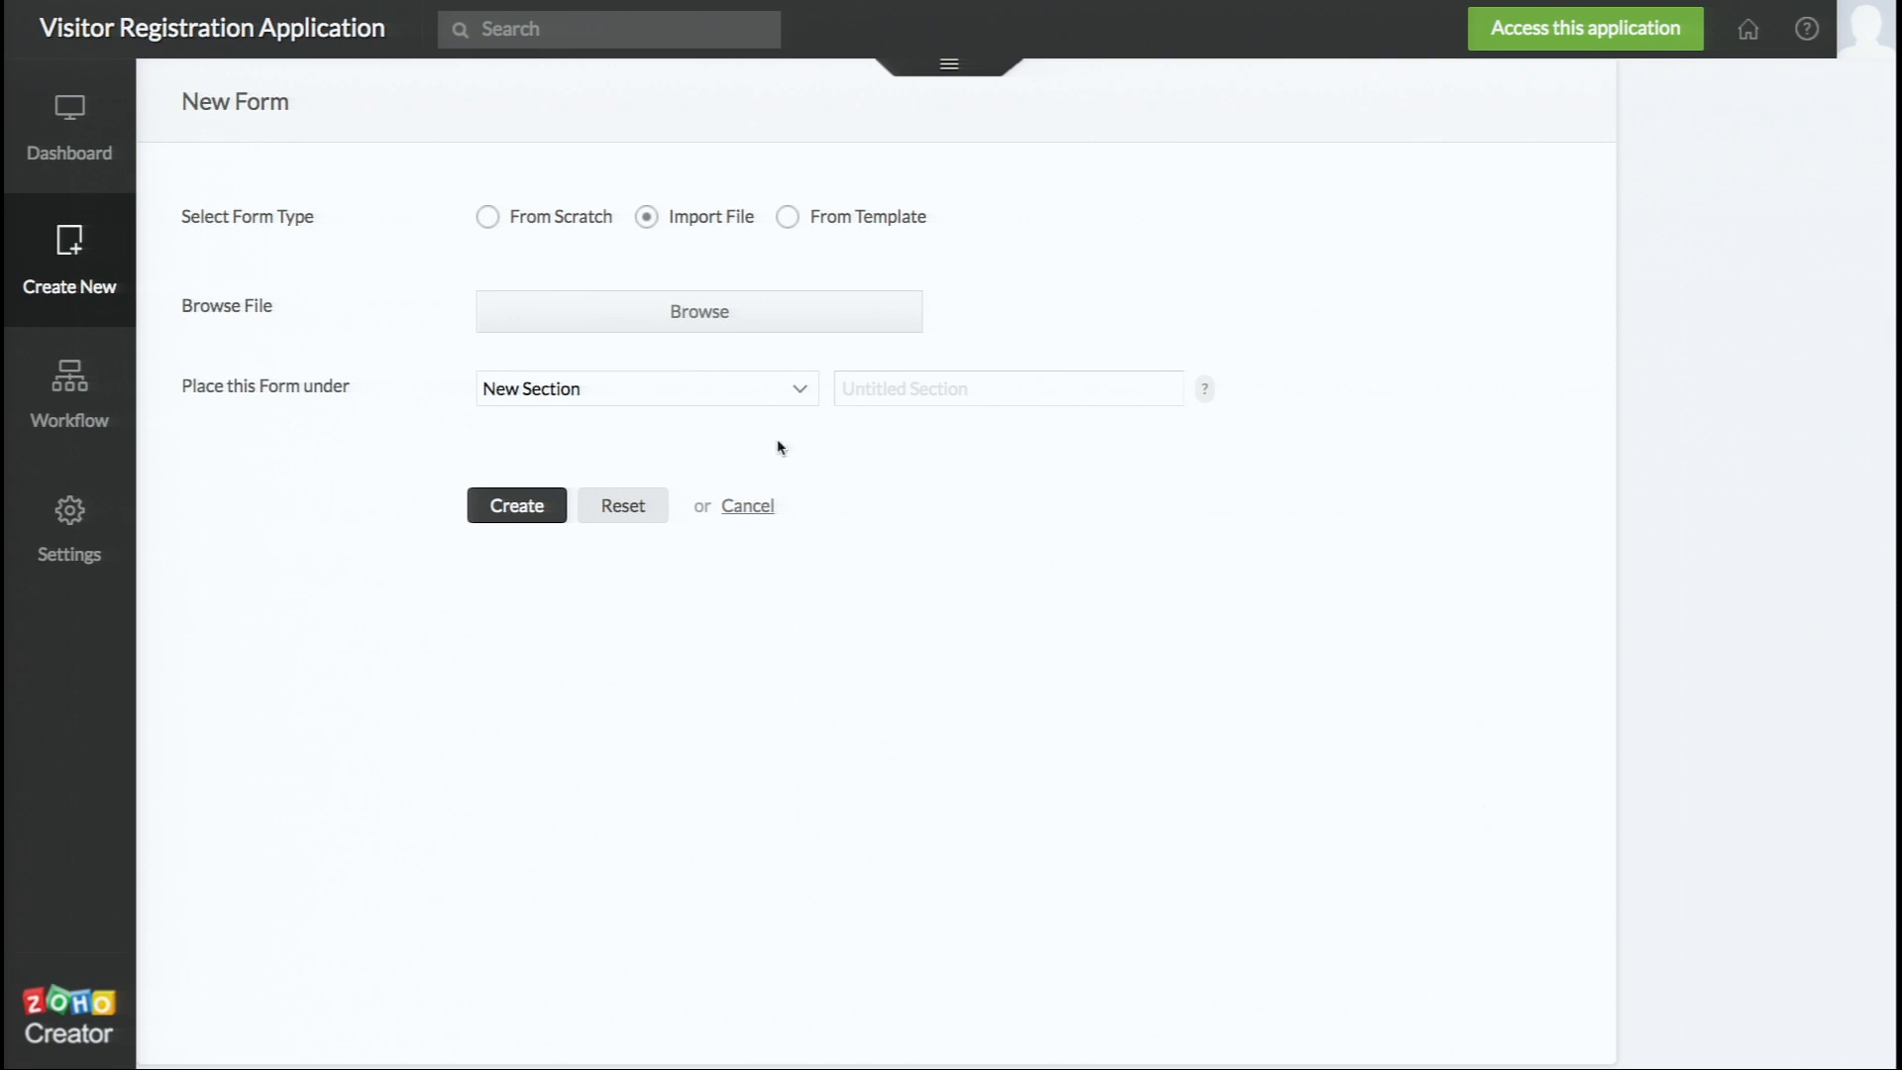
- Check the Place this Form under list, keep New Section, and cancel the new form
{"action": "left_click", "coordinate": [801, 392]}
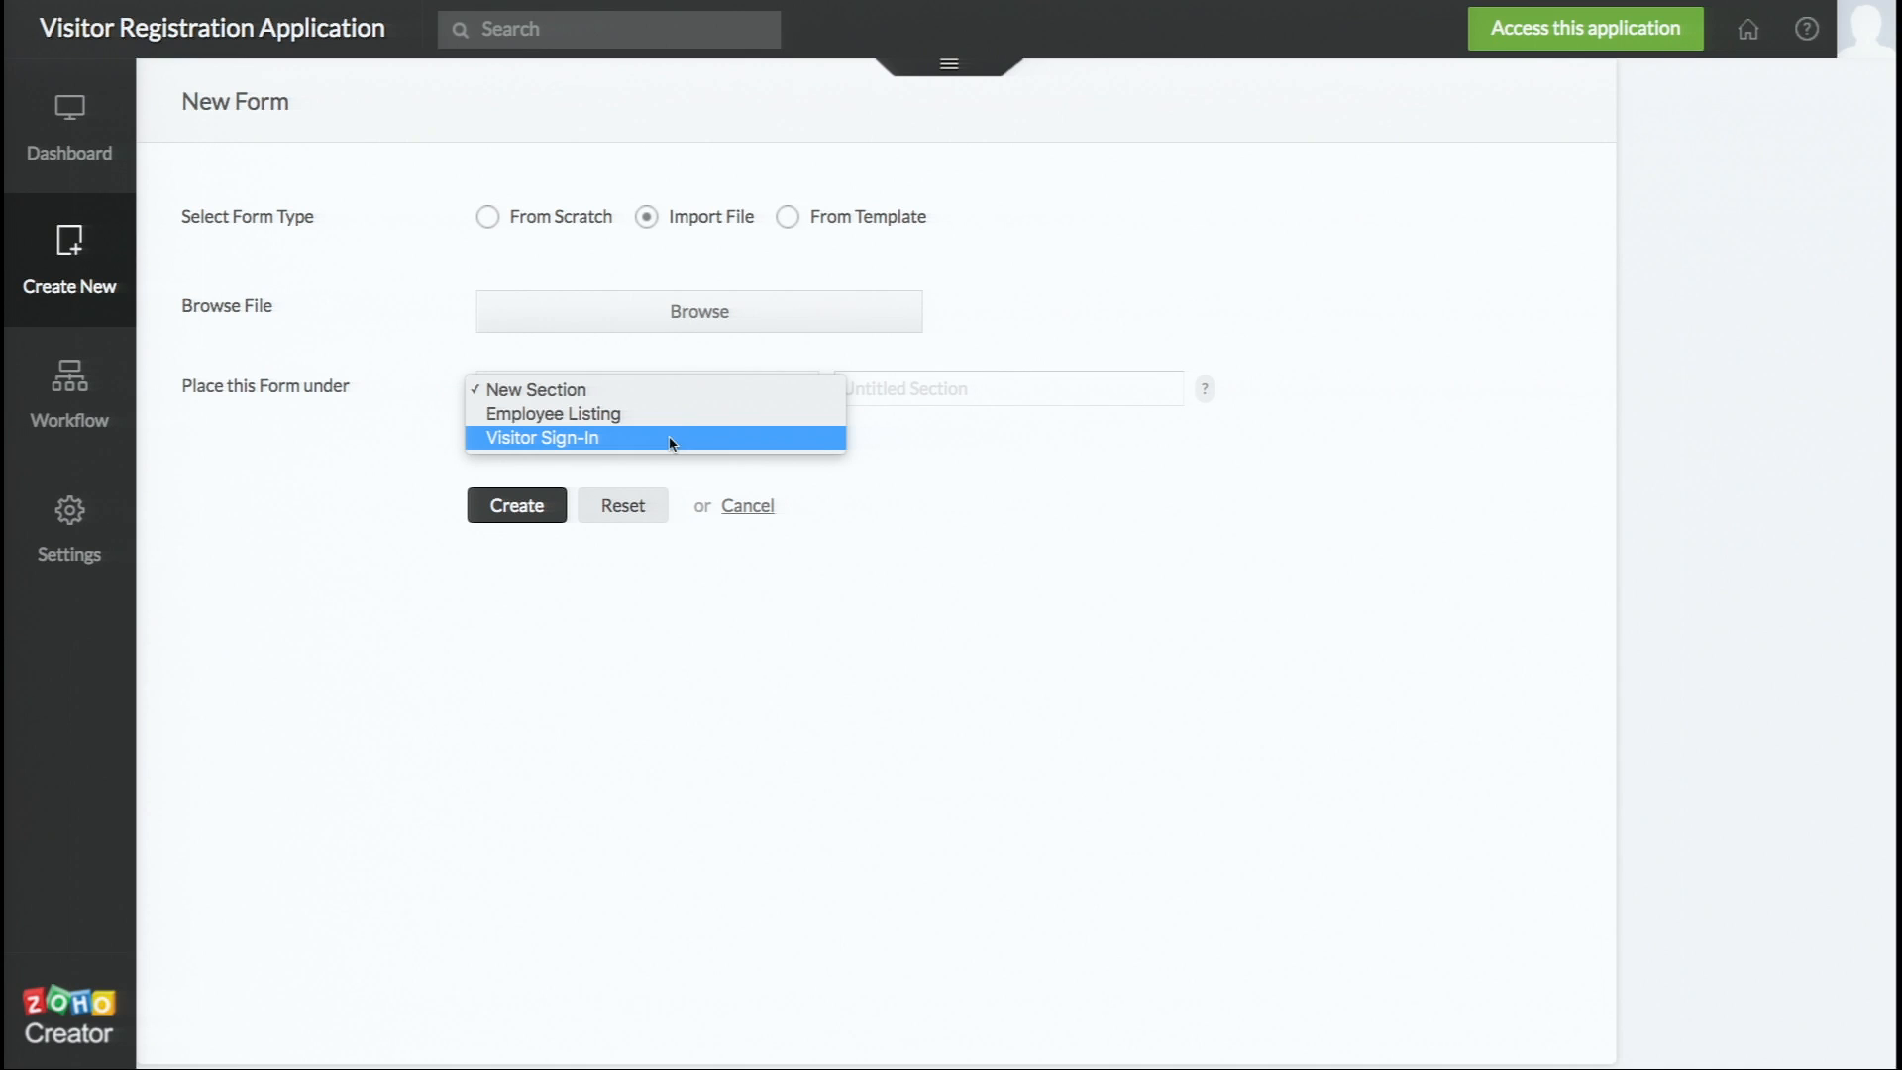
{"action": "left_click", "coordinate": [1002, 606]}
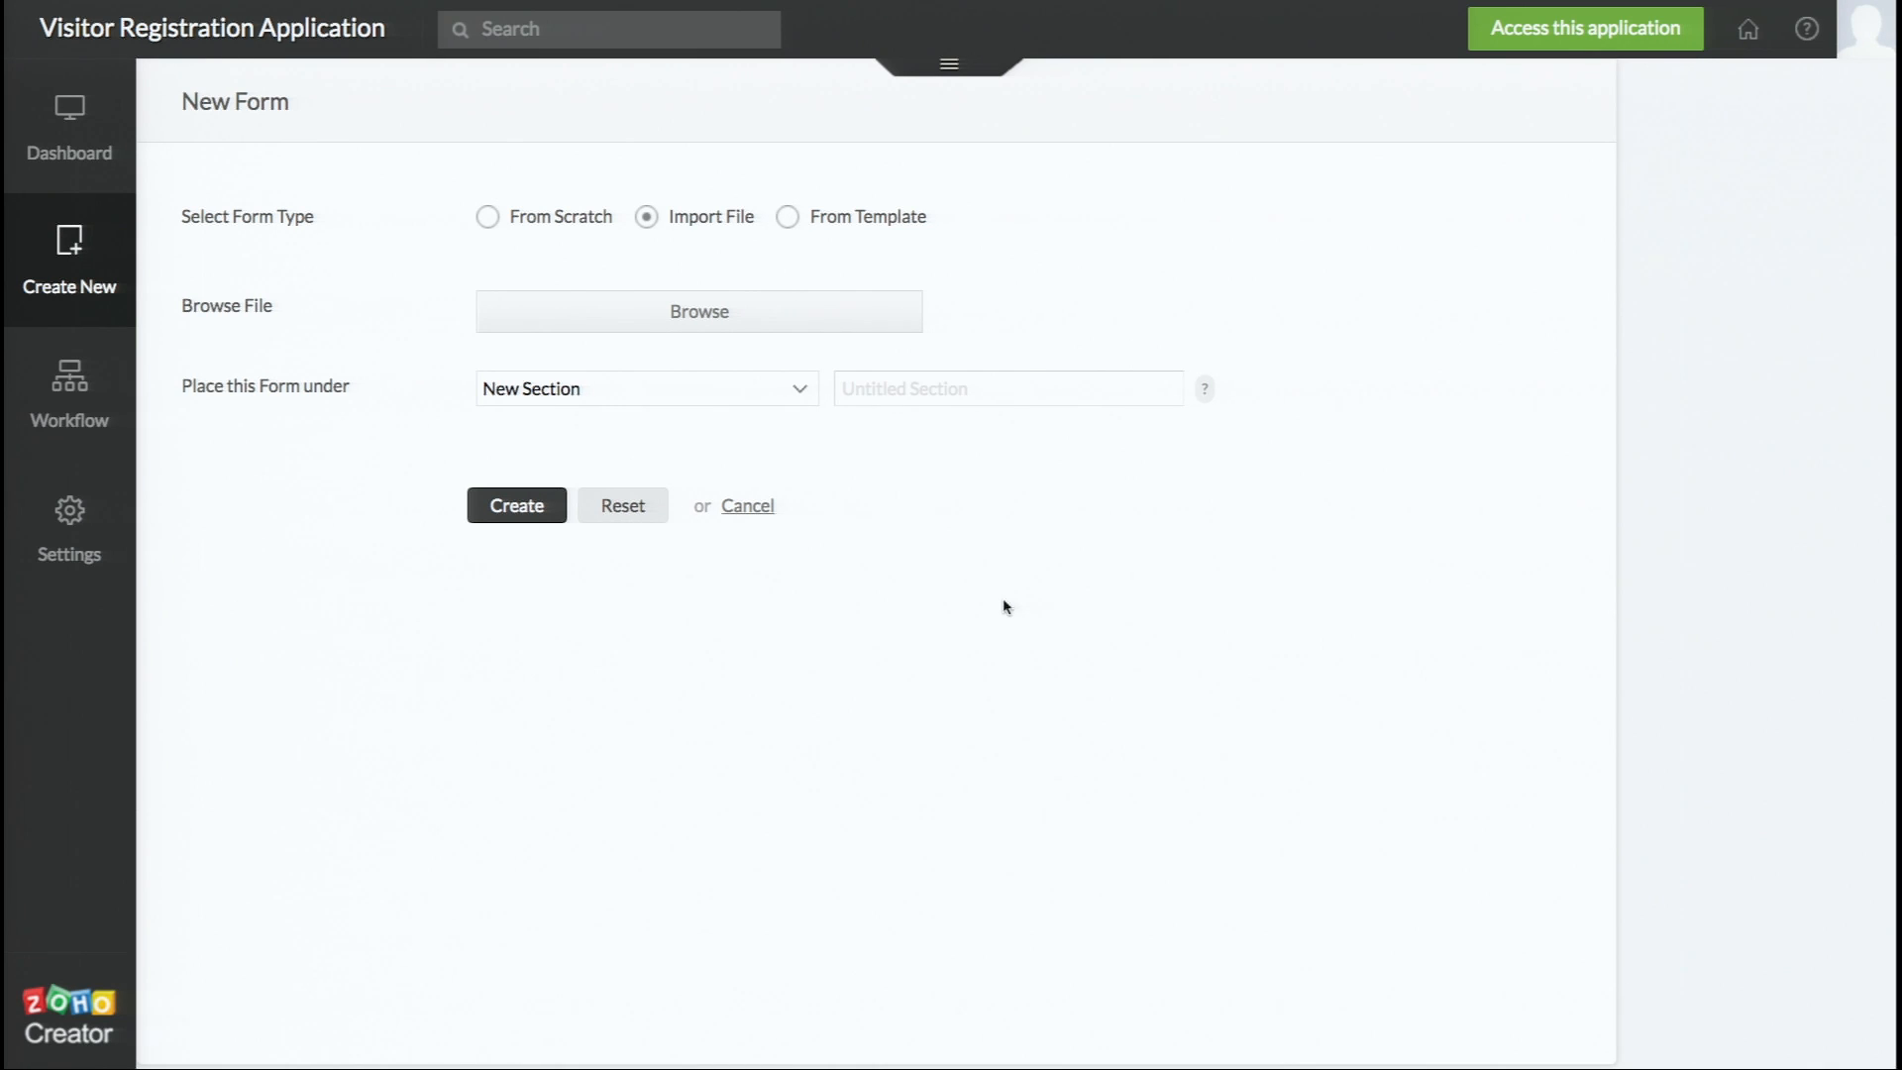
{"action": "left_click", "coordinate": [771, 518]}
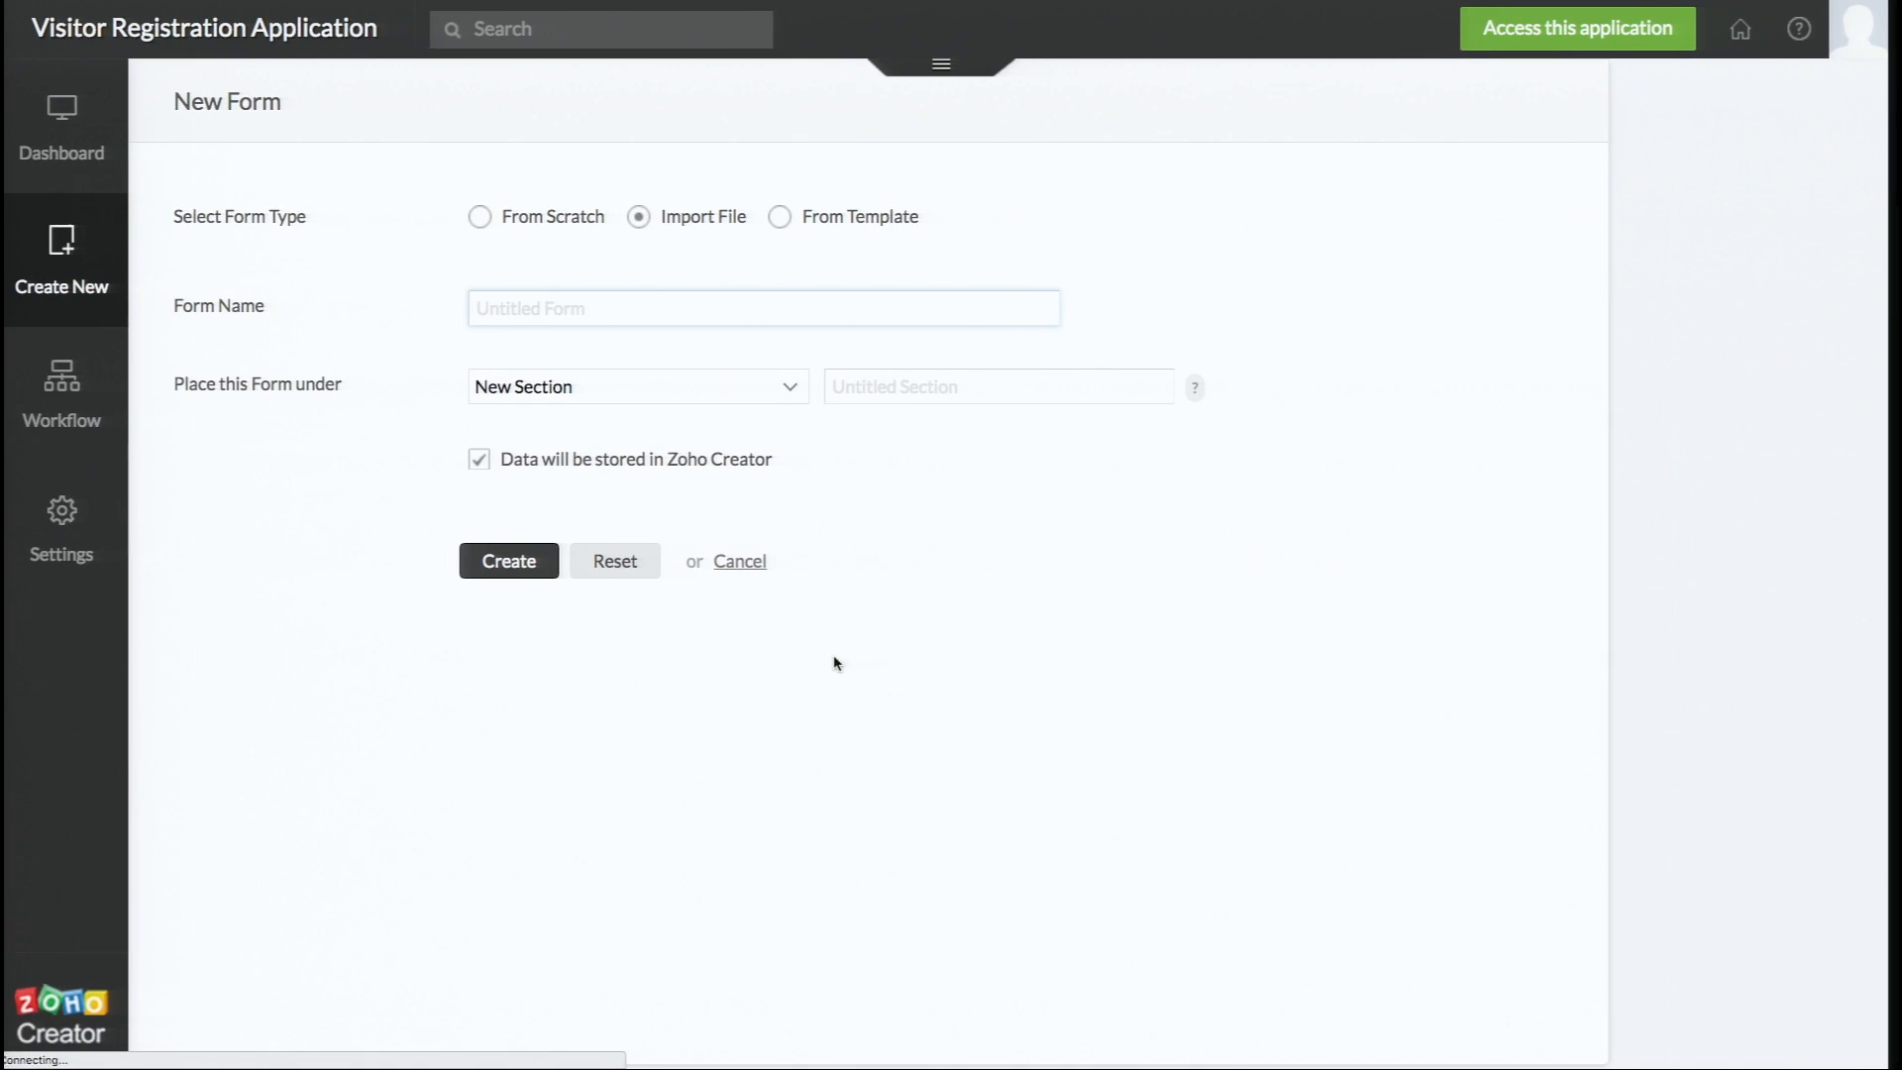
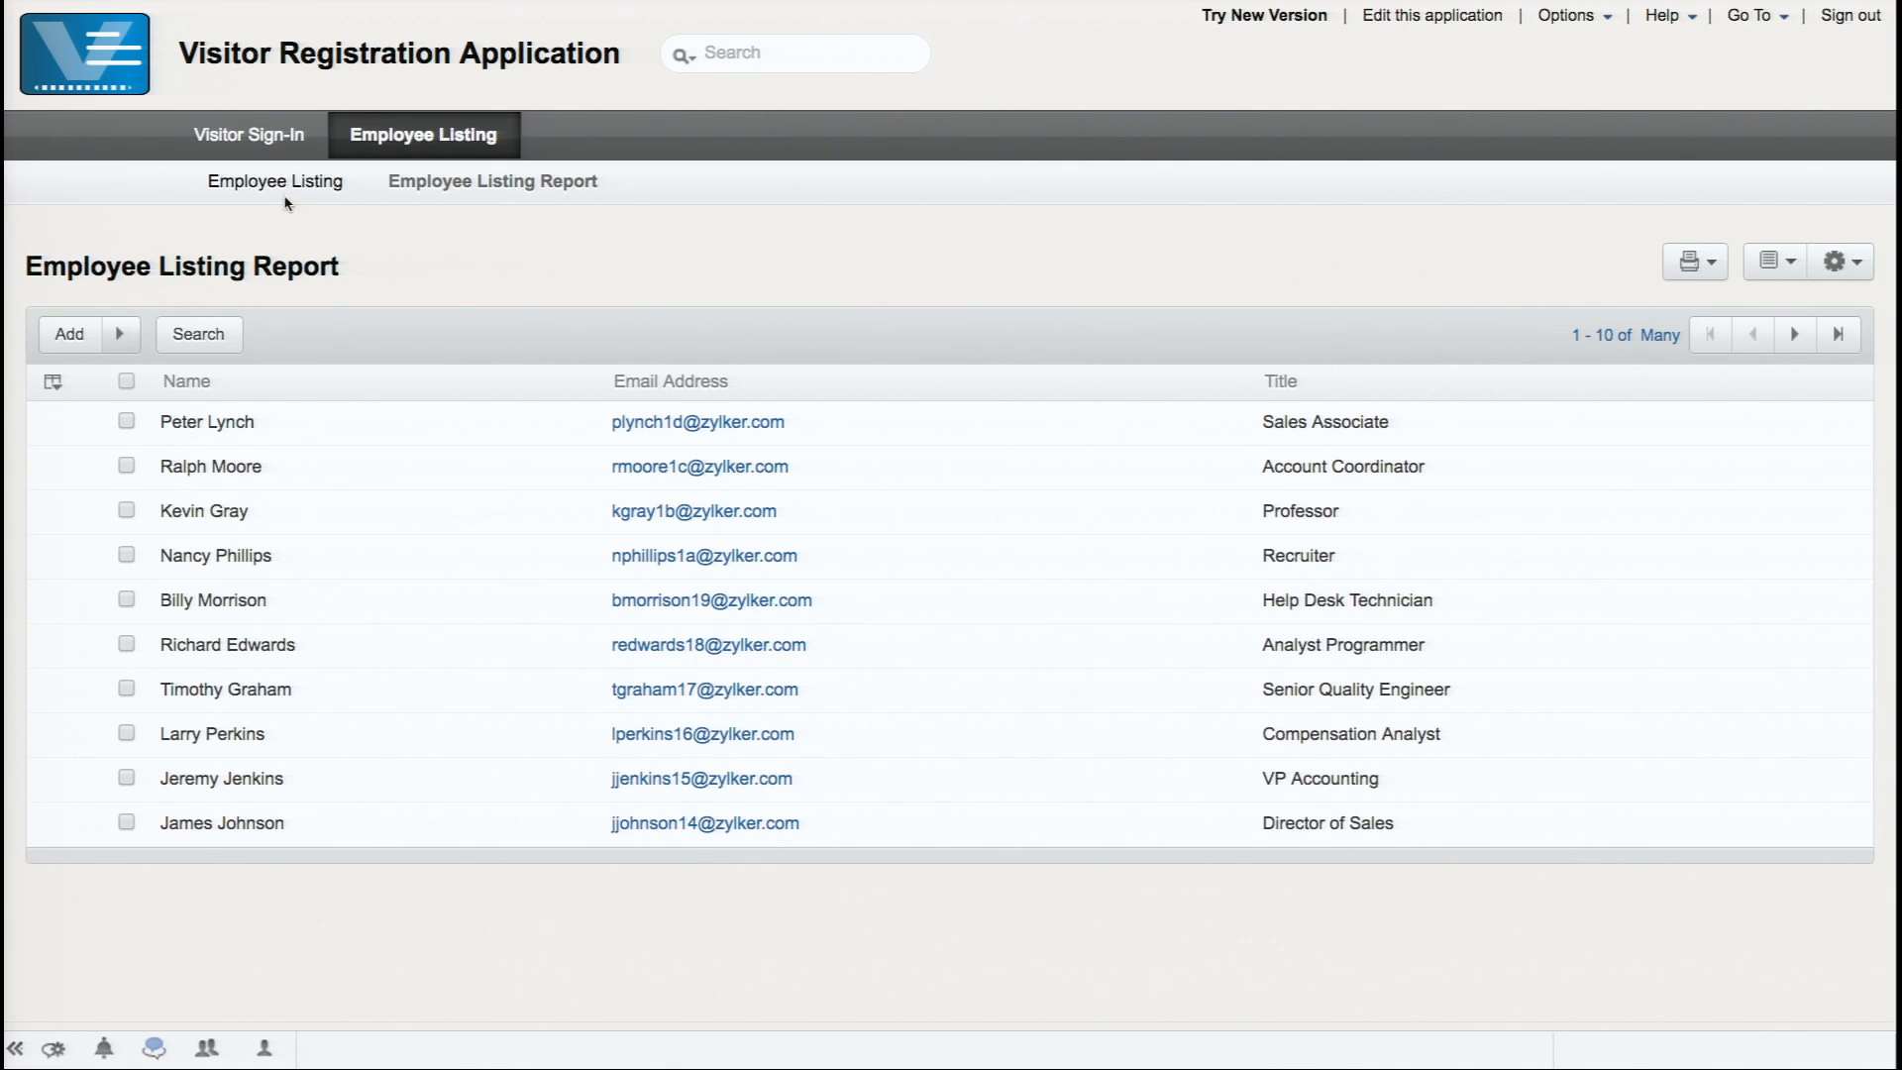
- Open the blank Employee Listing form (Name, Email Address, Title), then switch to edit mode
{"action": "left_click", "coordinate": [307, 179]}
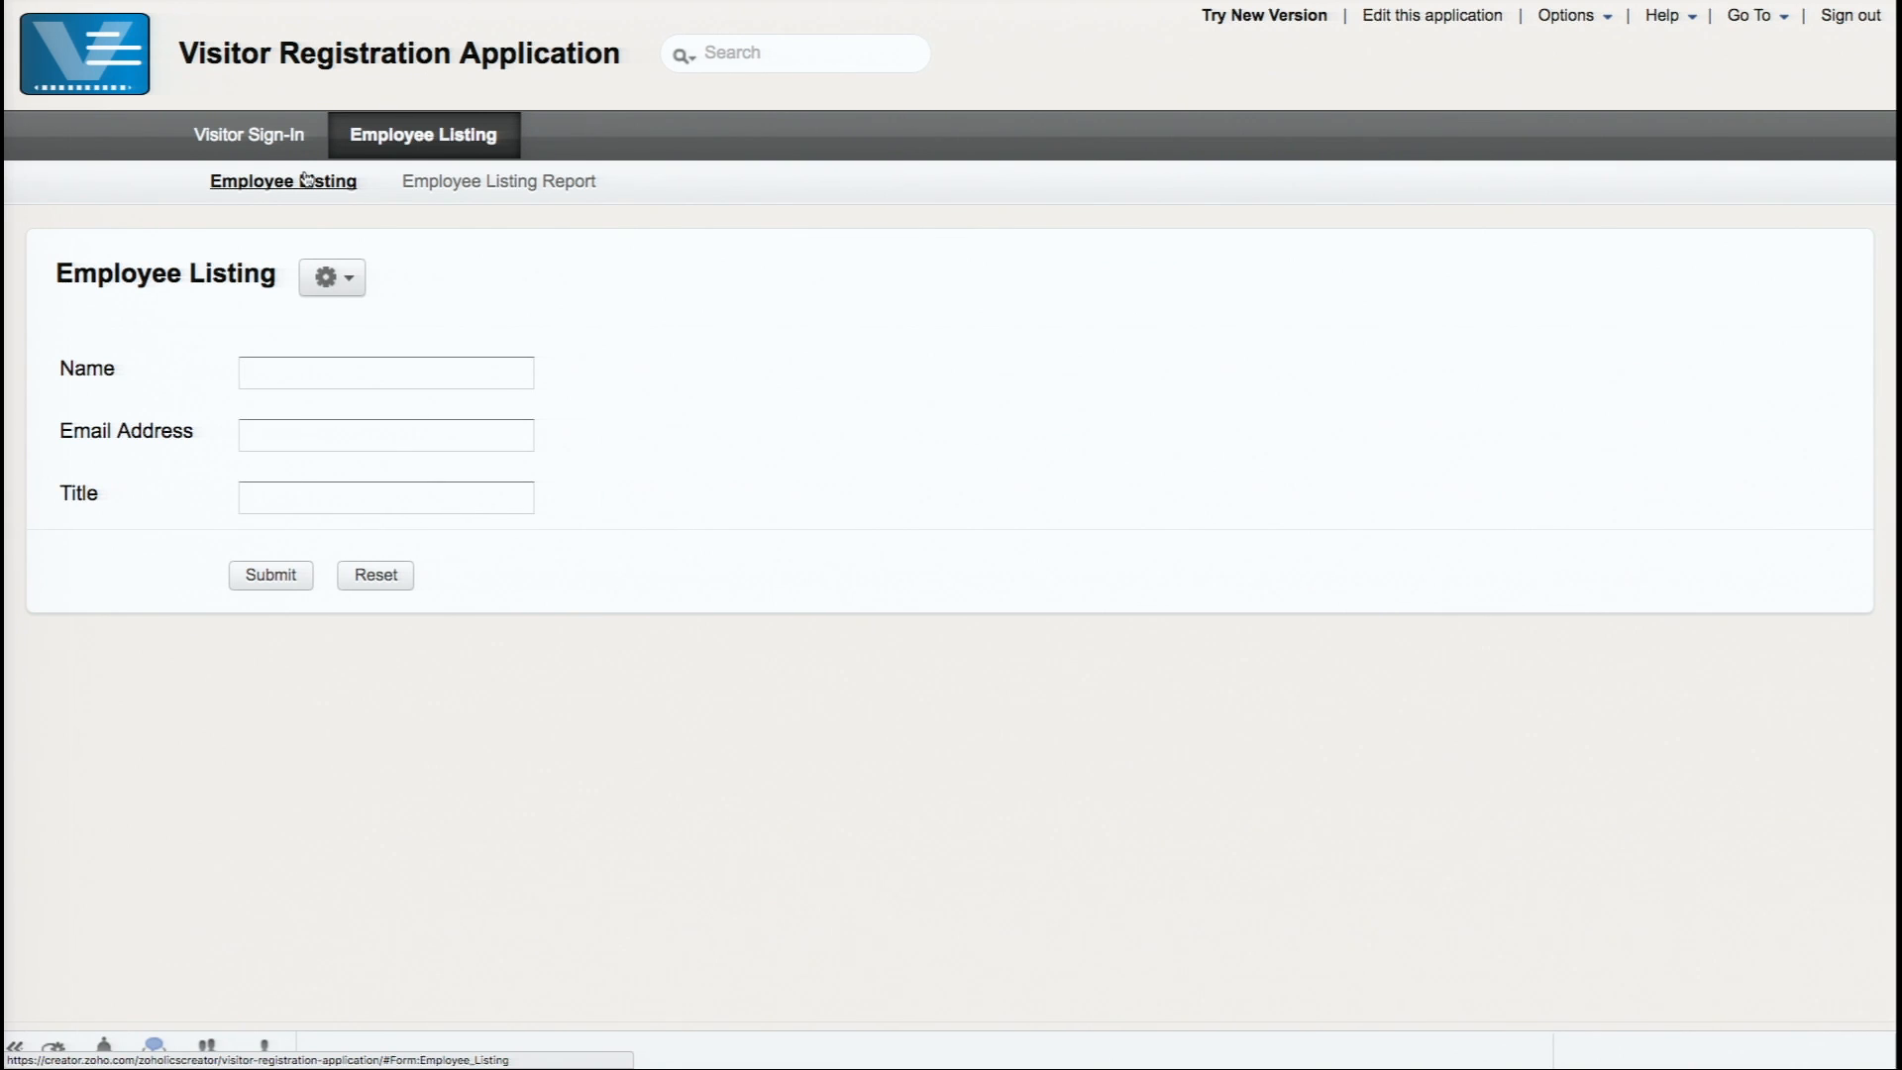
{"action": "mouse_move", "coordinate": [1470, 25]}
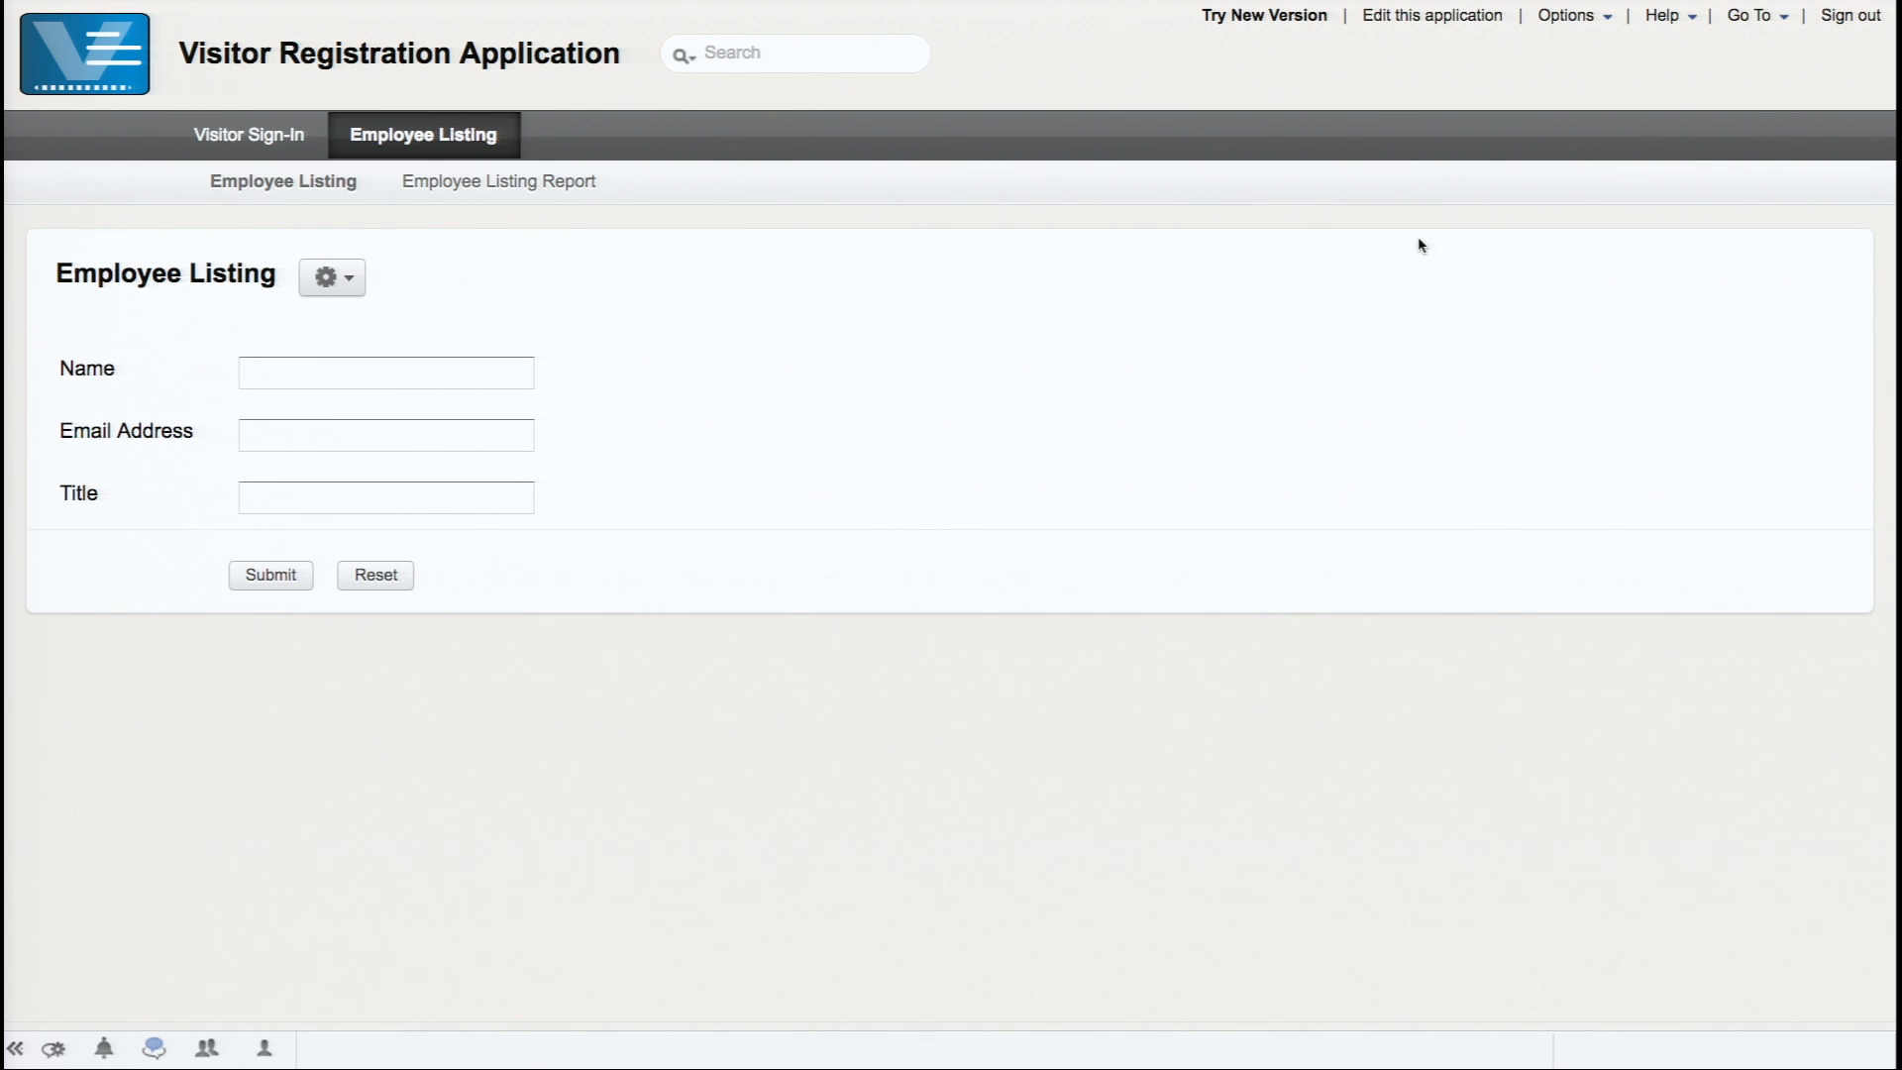
{"action": "left_click", "coordinate": [1405, 16]}
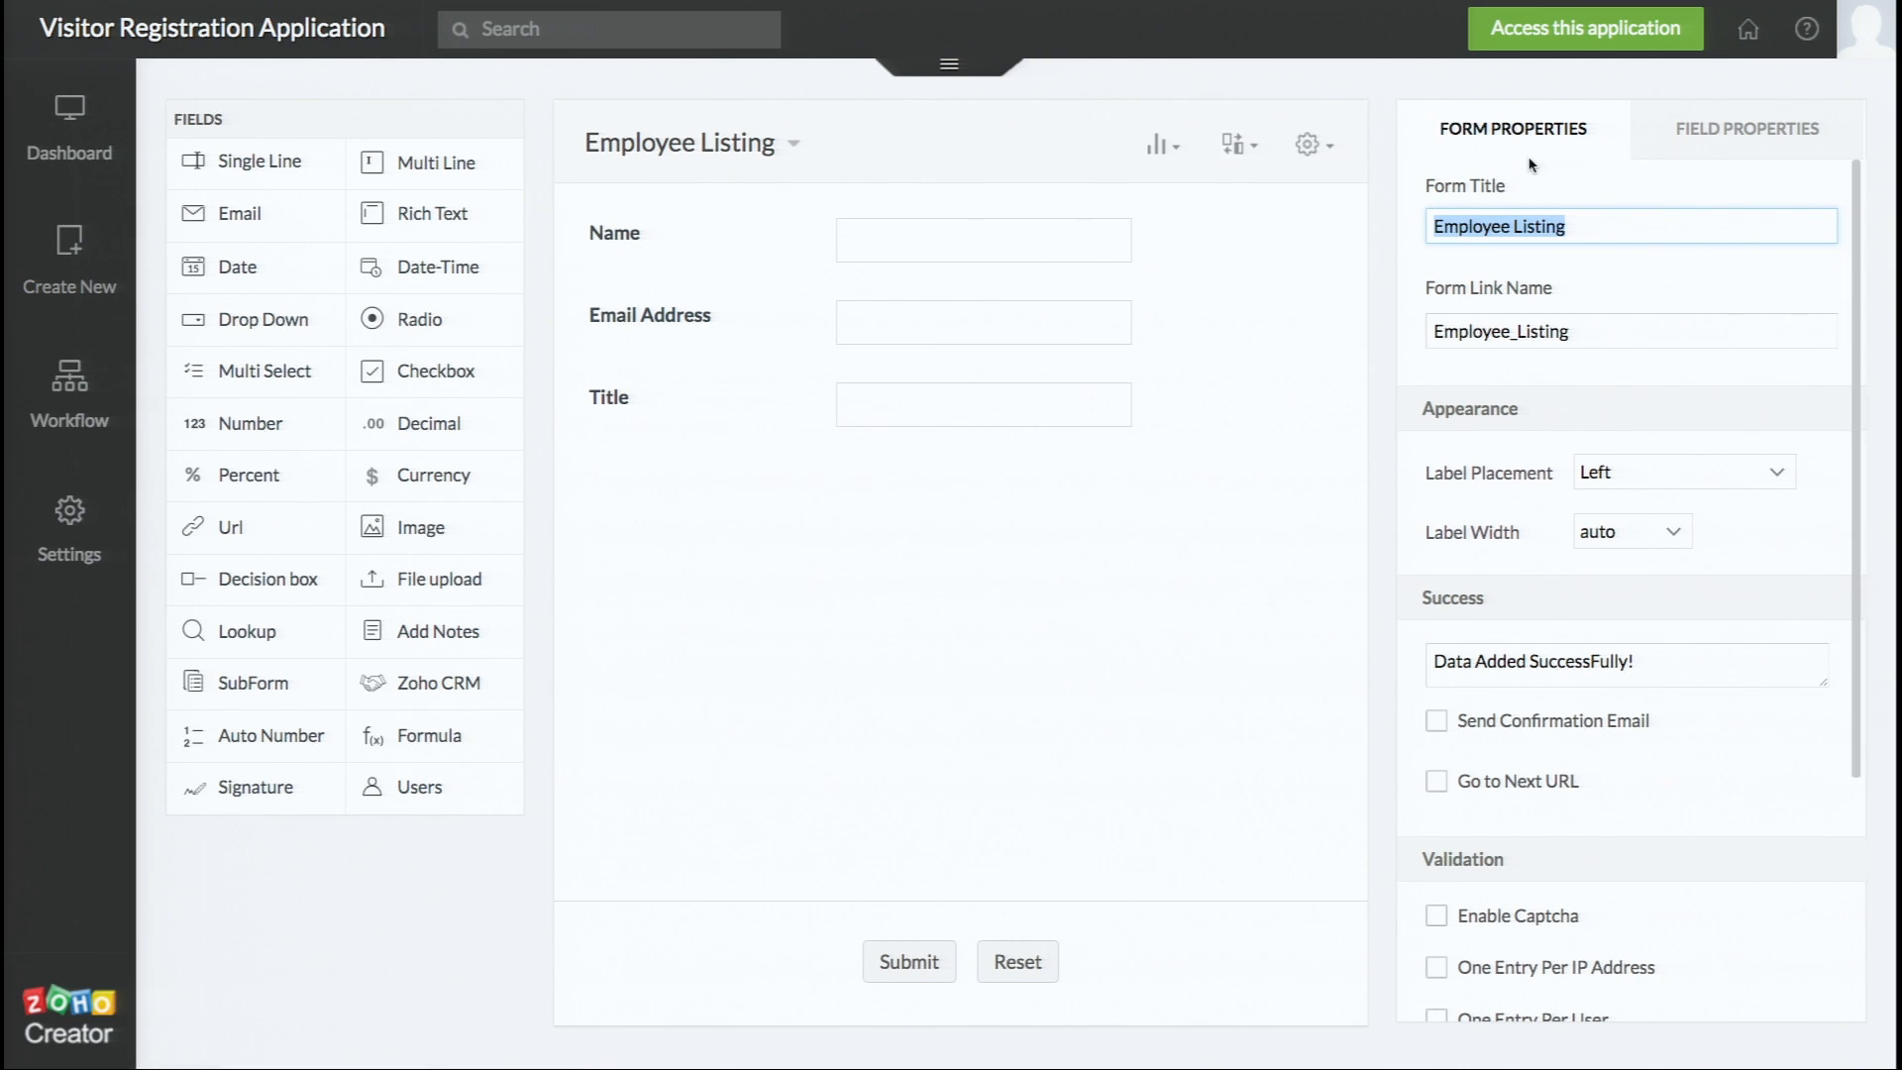
- Rename the form title from Employee Listing to Employee Details
{"action": "left_click", "coordinate": [1607, 229]}
{"action": "key", "text": "BackSpace"}
{"action": "key", "text": "BackSpace"}
{"action": "key", "text": "BackSpace"}
{"action": "key", "text": "BackSpace"}
{"action": "key", "text": "BackSpace"}
{"action": "key", "text": "BackSpace"}
{"action": "key", "text": "BackSpace"}
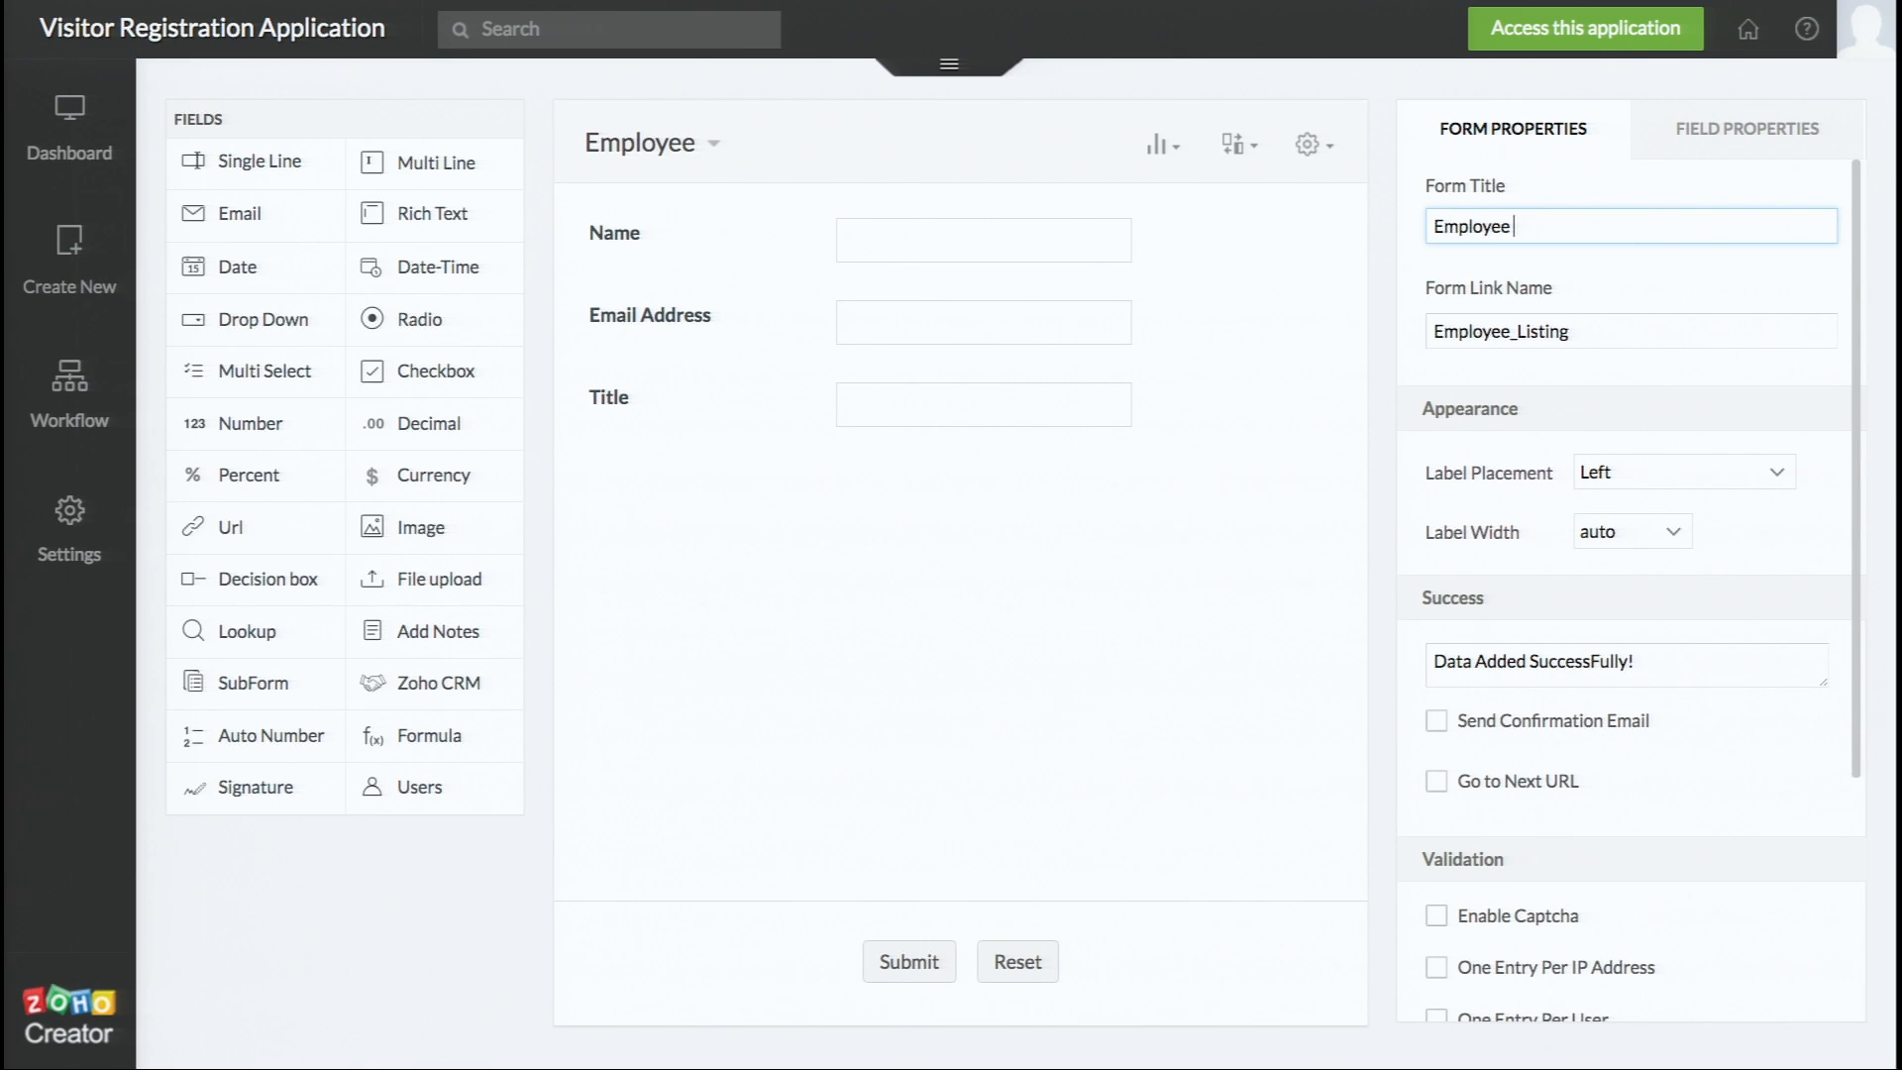
{"action": "type", "text": "Details"}
{"action": "left_click", "coordinate": [995, 786]}
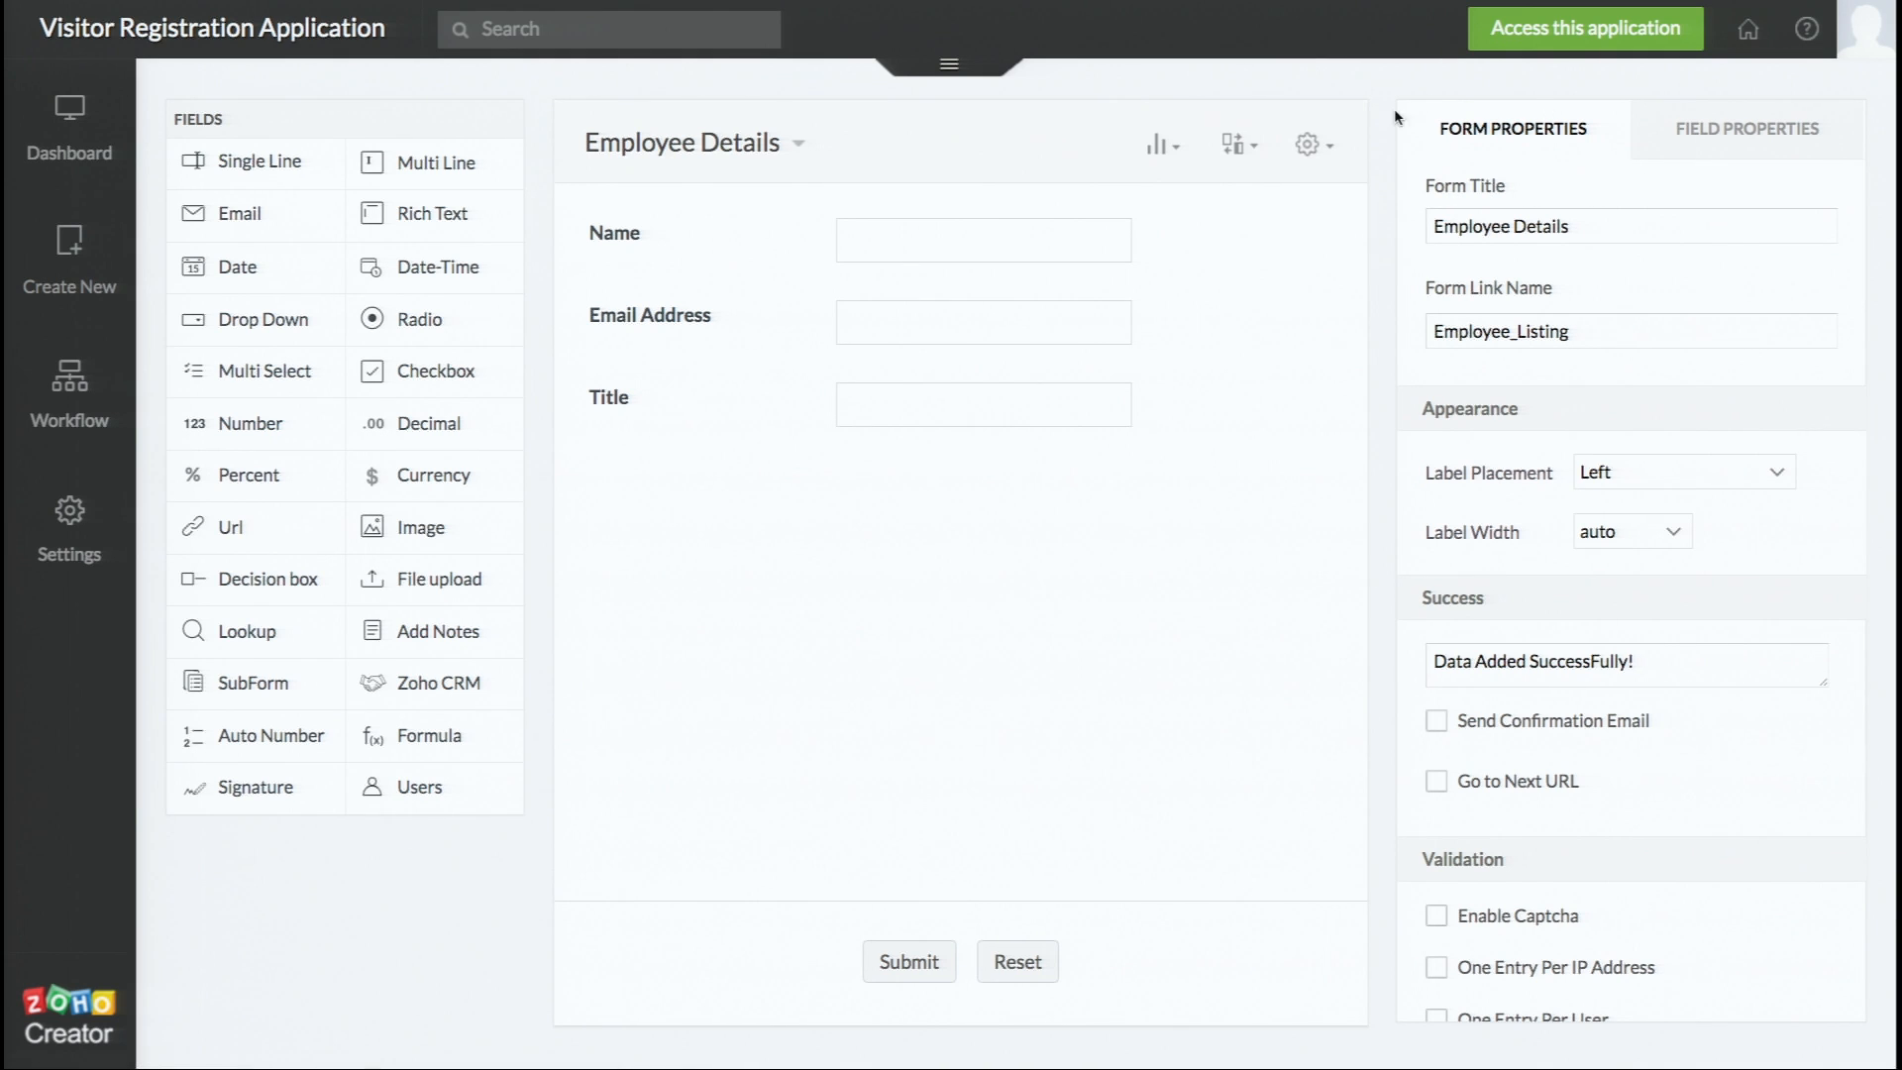
{"action": "left_click", "coordinate": [1513, 225]}
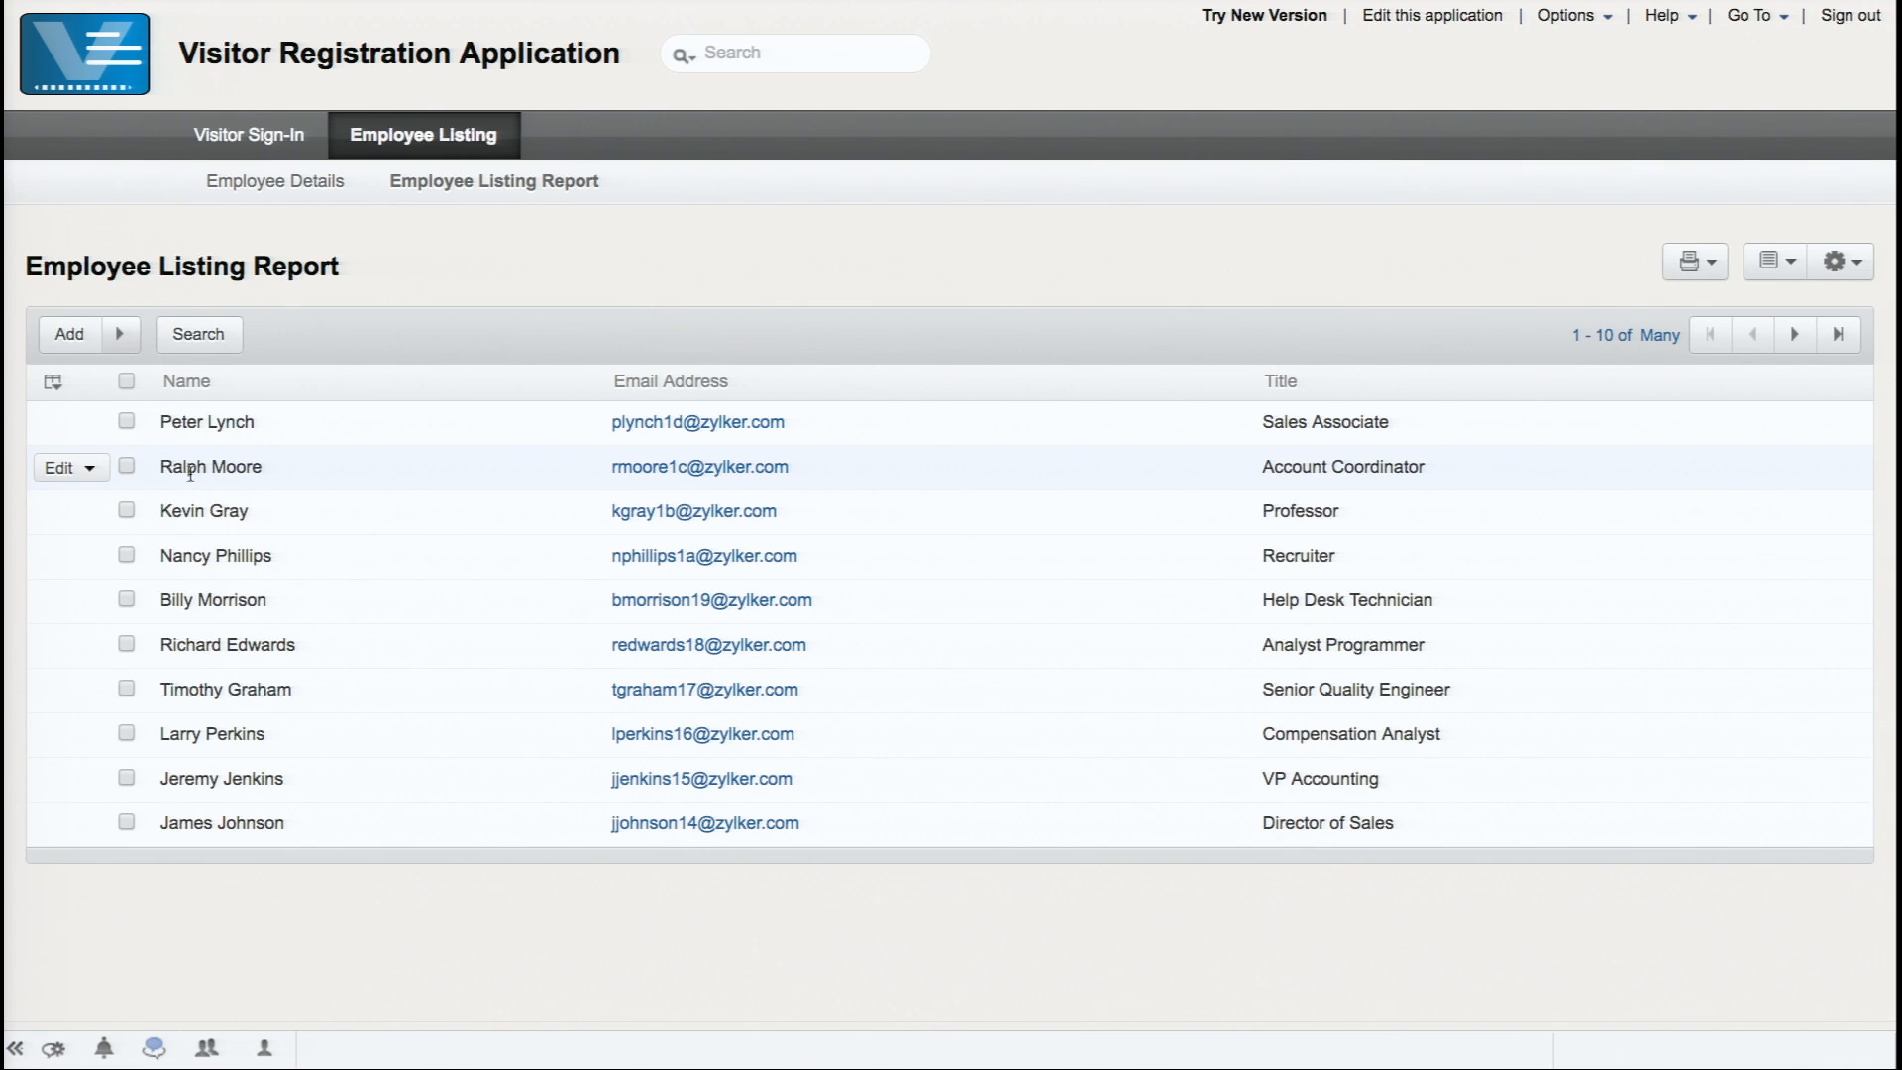
{"action": "left_click", "coordinate": [269, 134]}
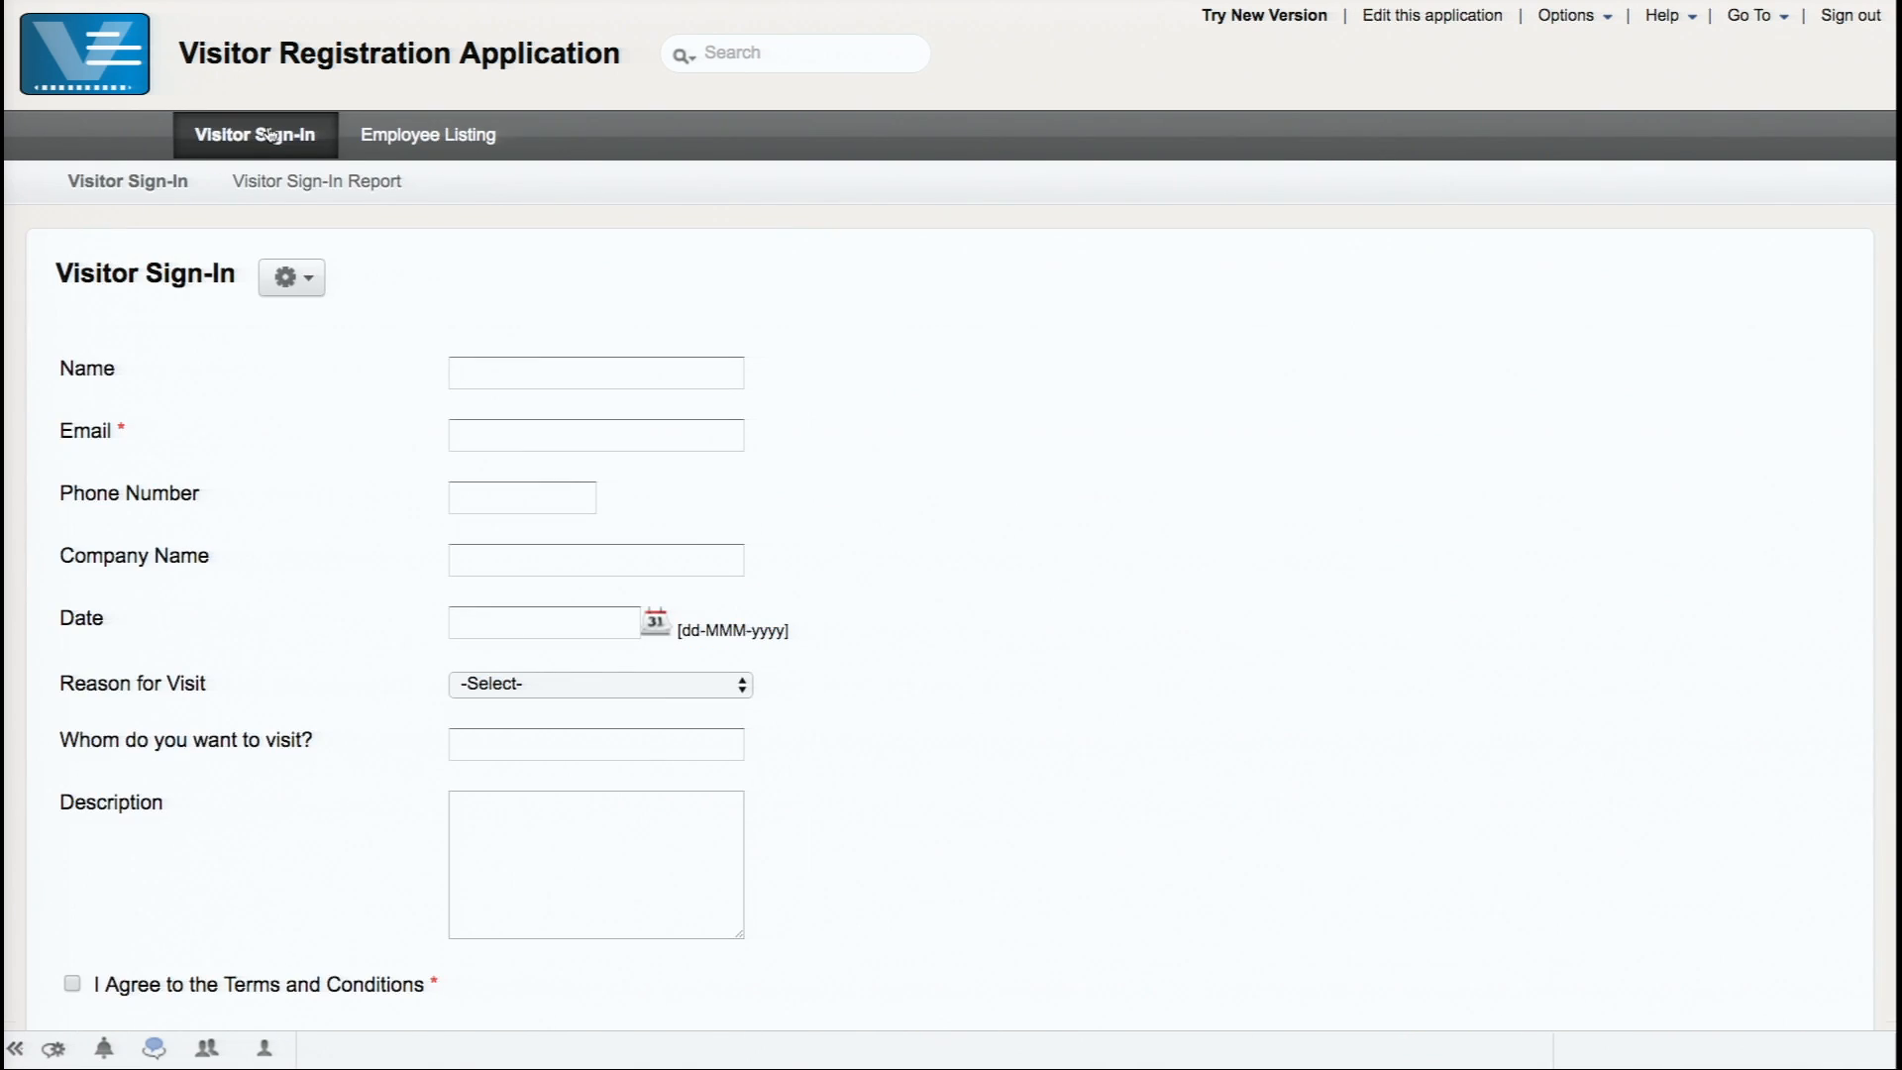
- Try entering 'Ralf' in Whom do you want to visit?, clear it, then go to Employee Listing
{"action": "left_click", "coordinate": [484, 750]}
{"action": "type", "text": "Ralf"}
{"action": "double_click", "coordinate": [690, 751]}
{"action": "key", "text": "BackSpace"}
{"action": "left_click", "coordinate": [442, 147]}
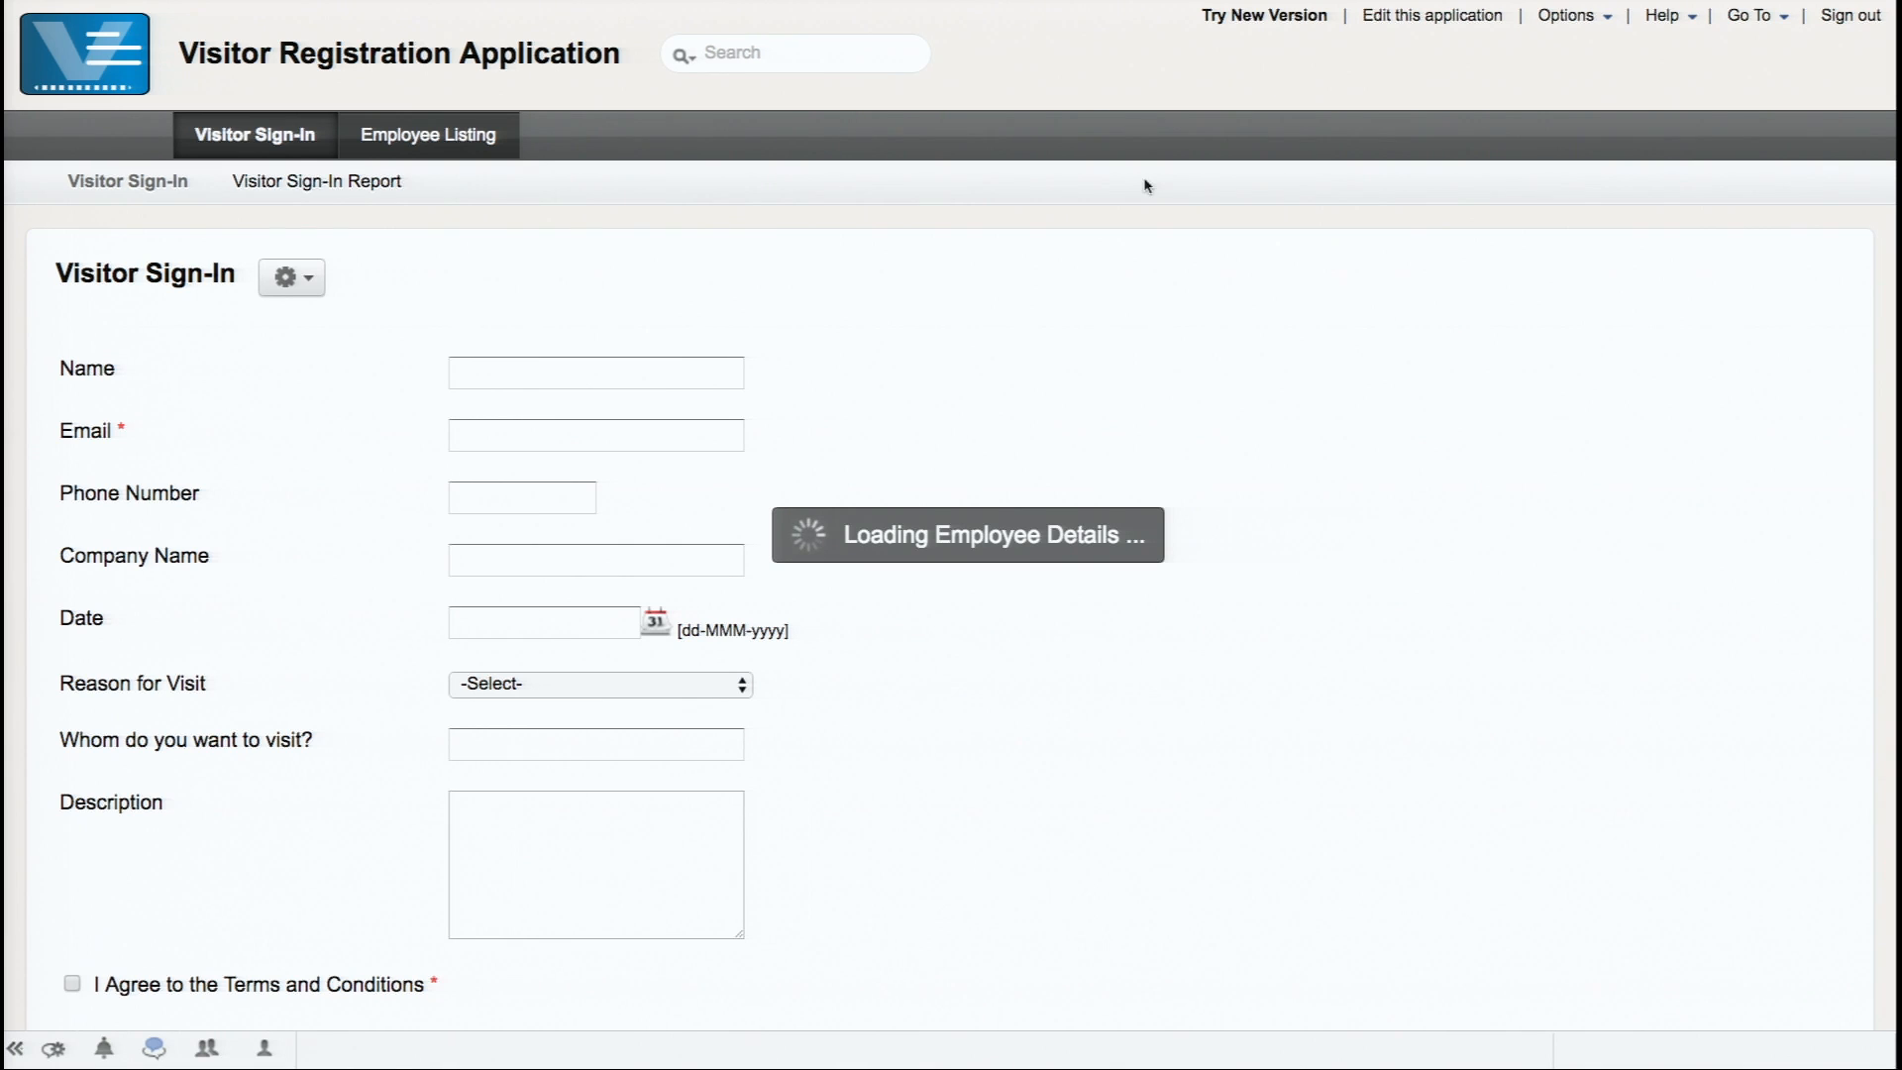
- Delete the Whom do you want to visit? field and add a Lookup field below Reason for Visit
{"action": "left_click", "coordinate": [1397, 18]}
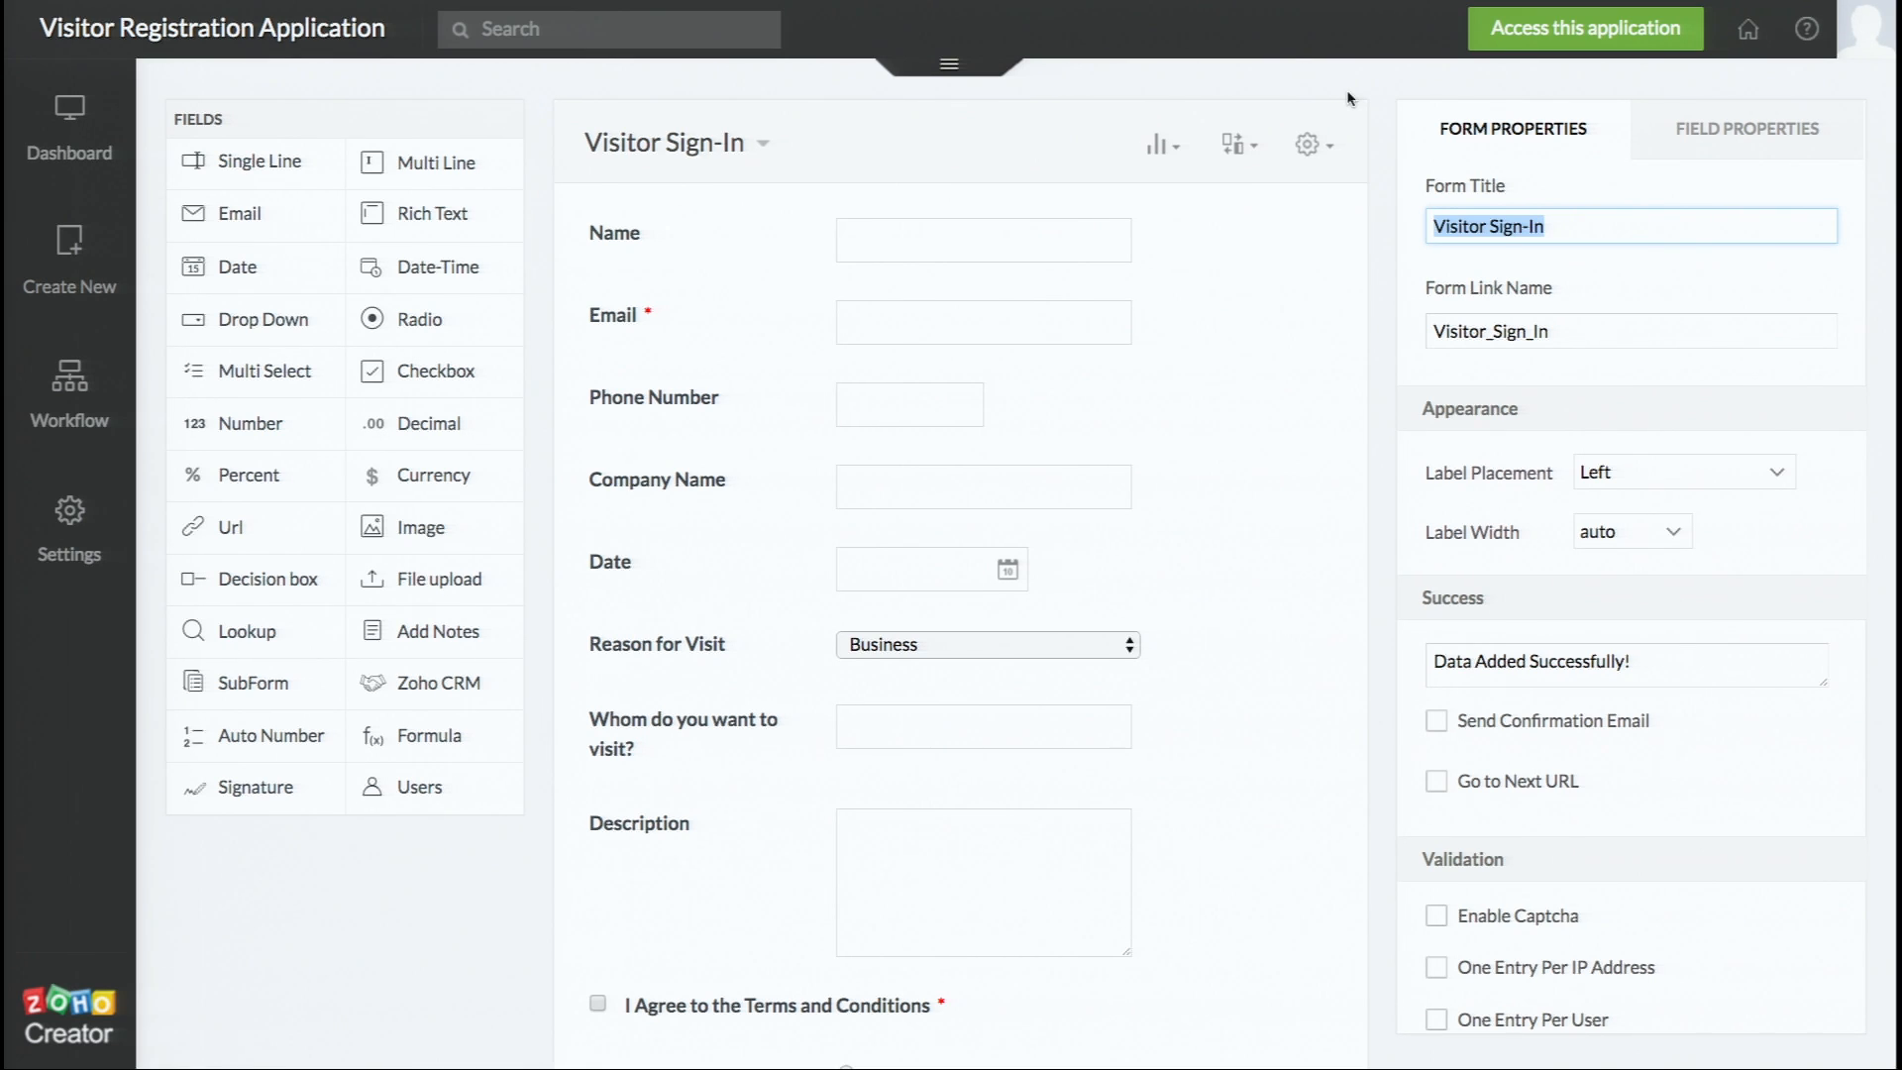
{"action": "left_click", "coordinate": [1568, 32]}
{"action": "left_click", "coordinate": [926, 733]}
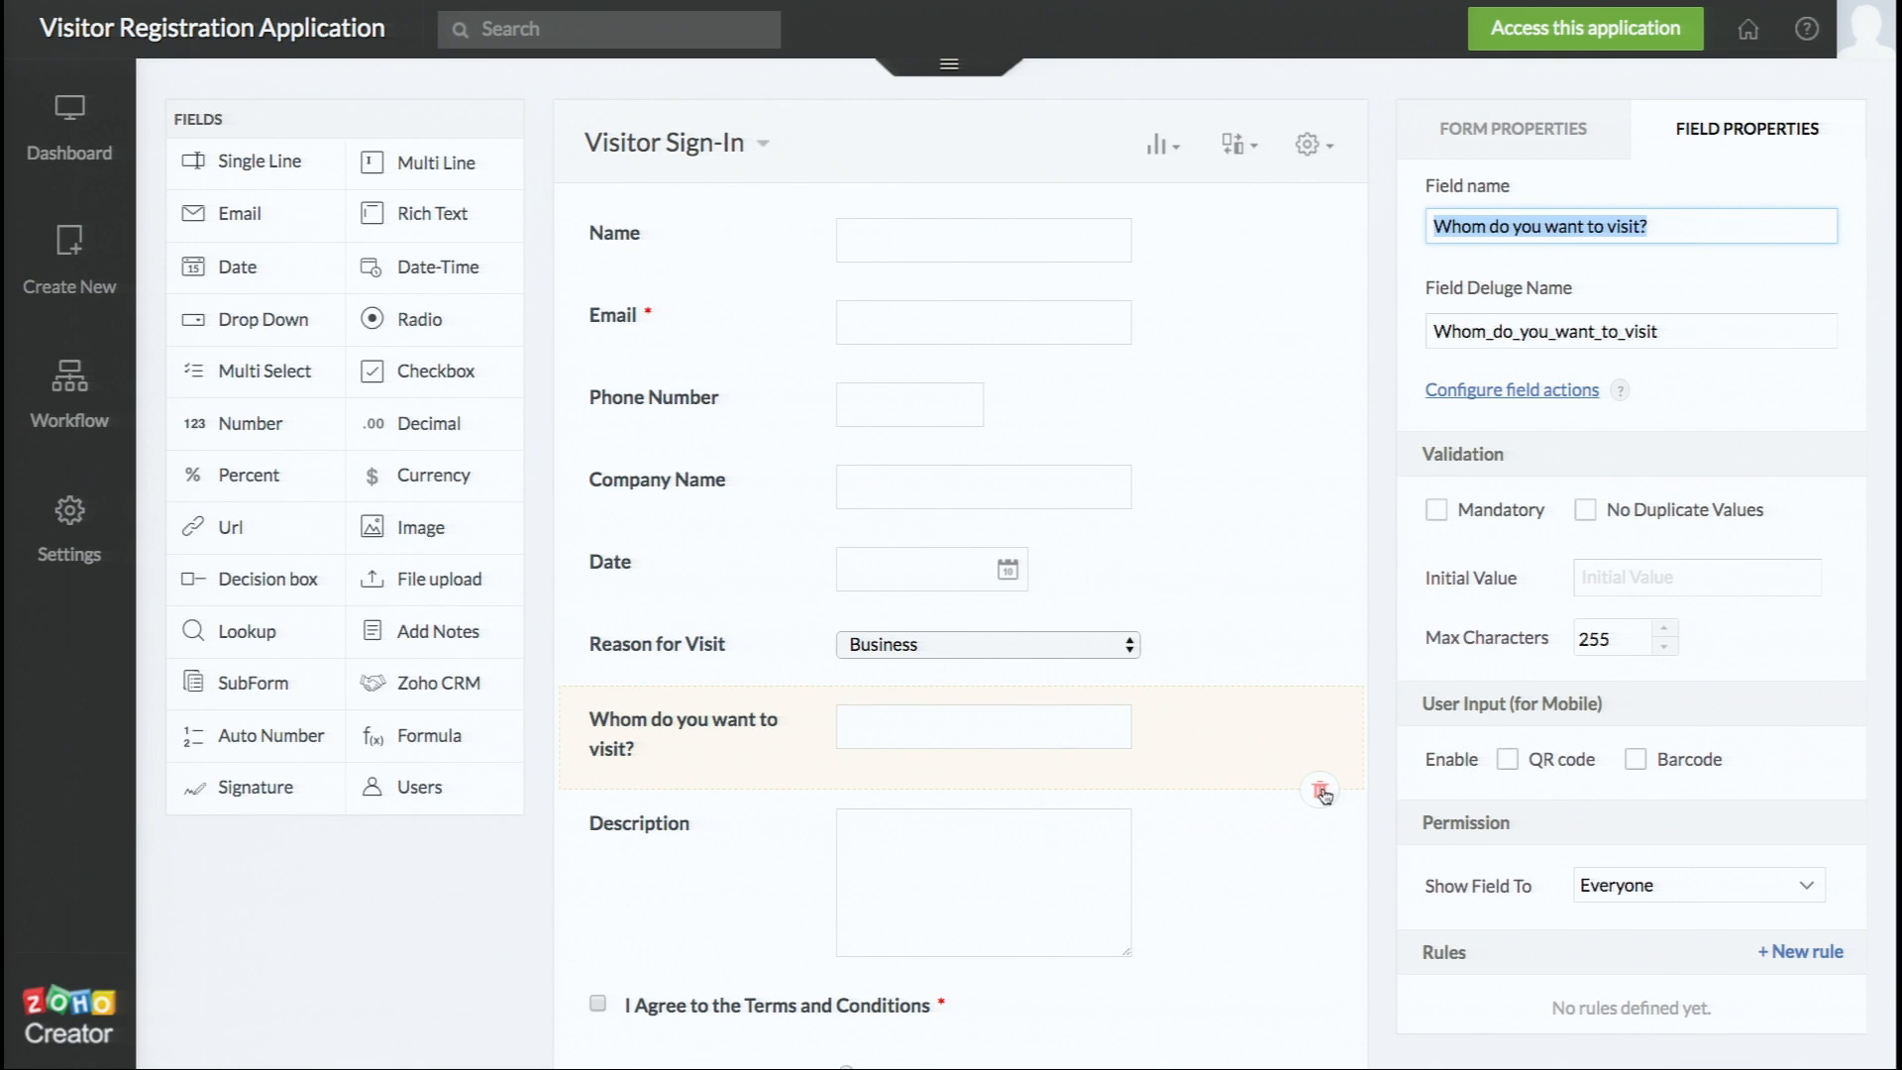
{"action": "left_click", "coordinate": [1321, 791]}
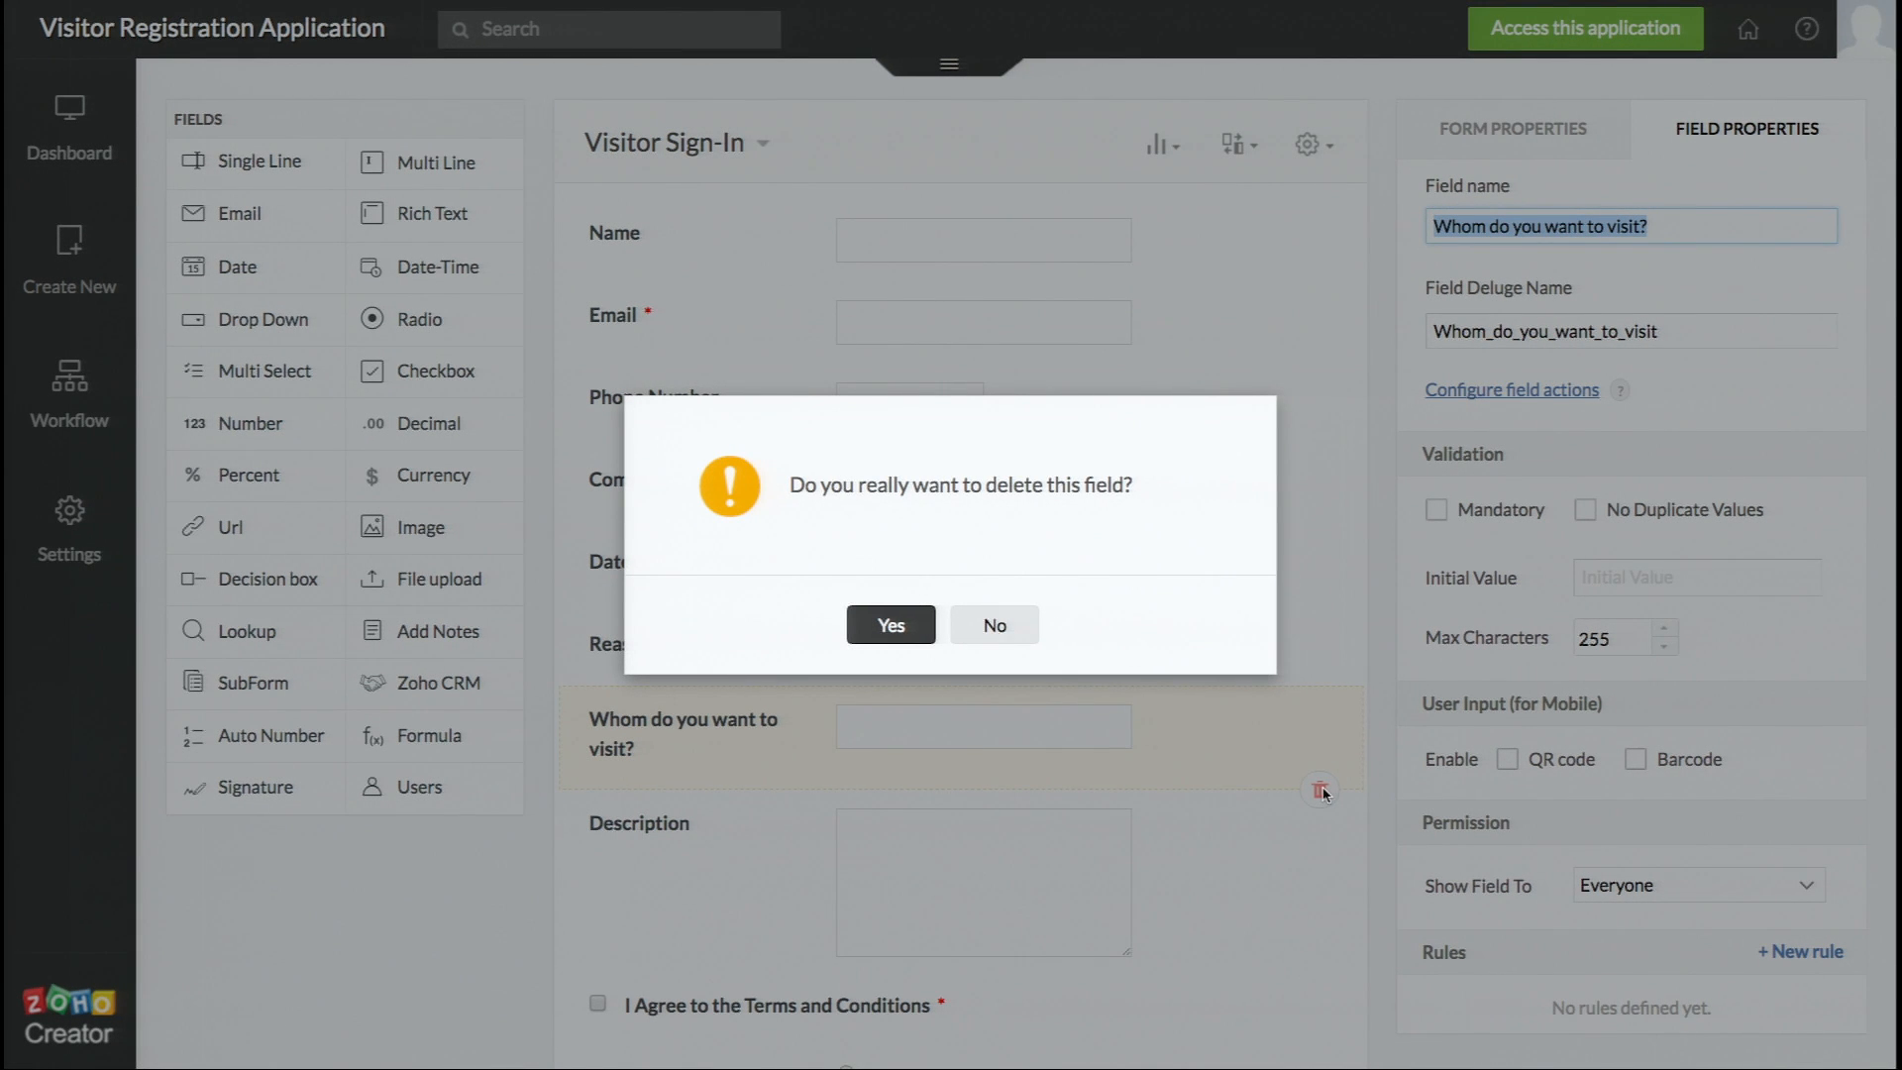
{"action": "left_click", "coordinate": [885, 635]}
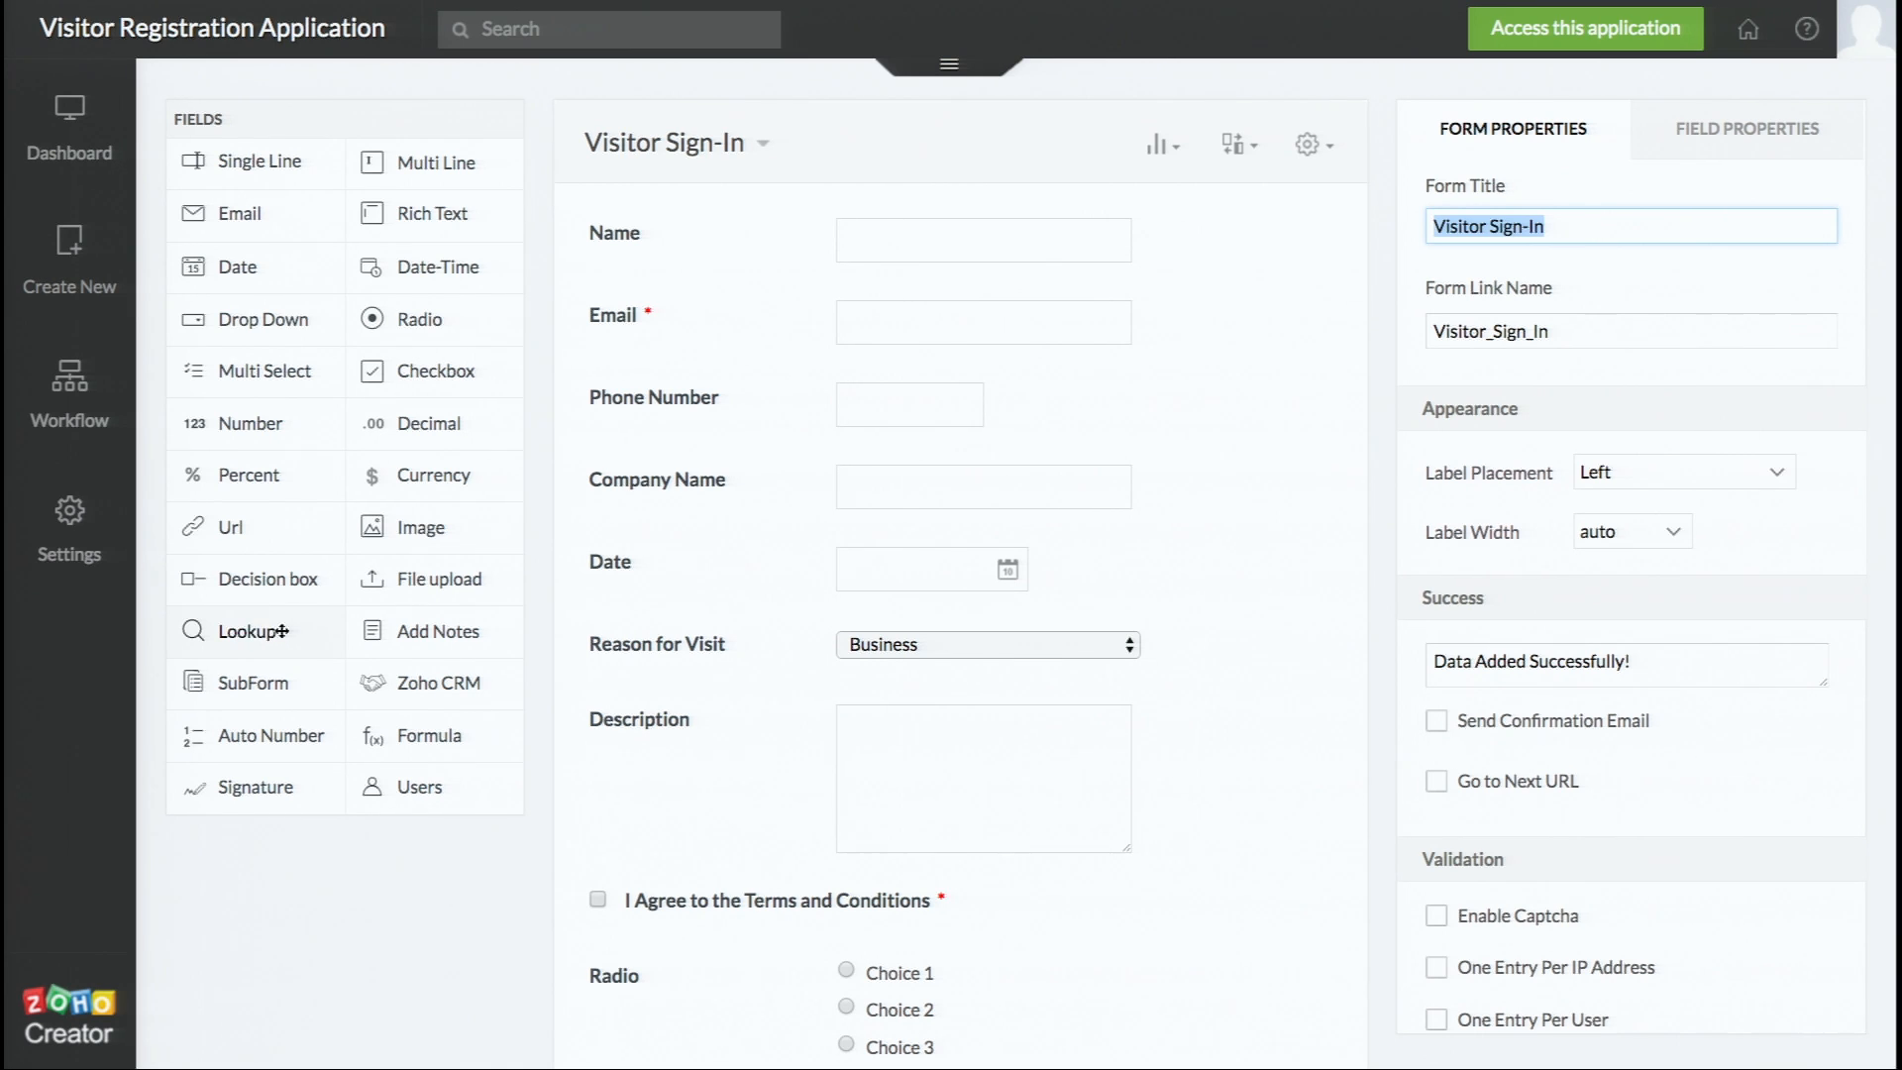
{"action": "left_click_drag", "start_coordinate": [281, 631], "coordinate": [722, 711]}
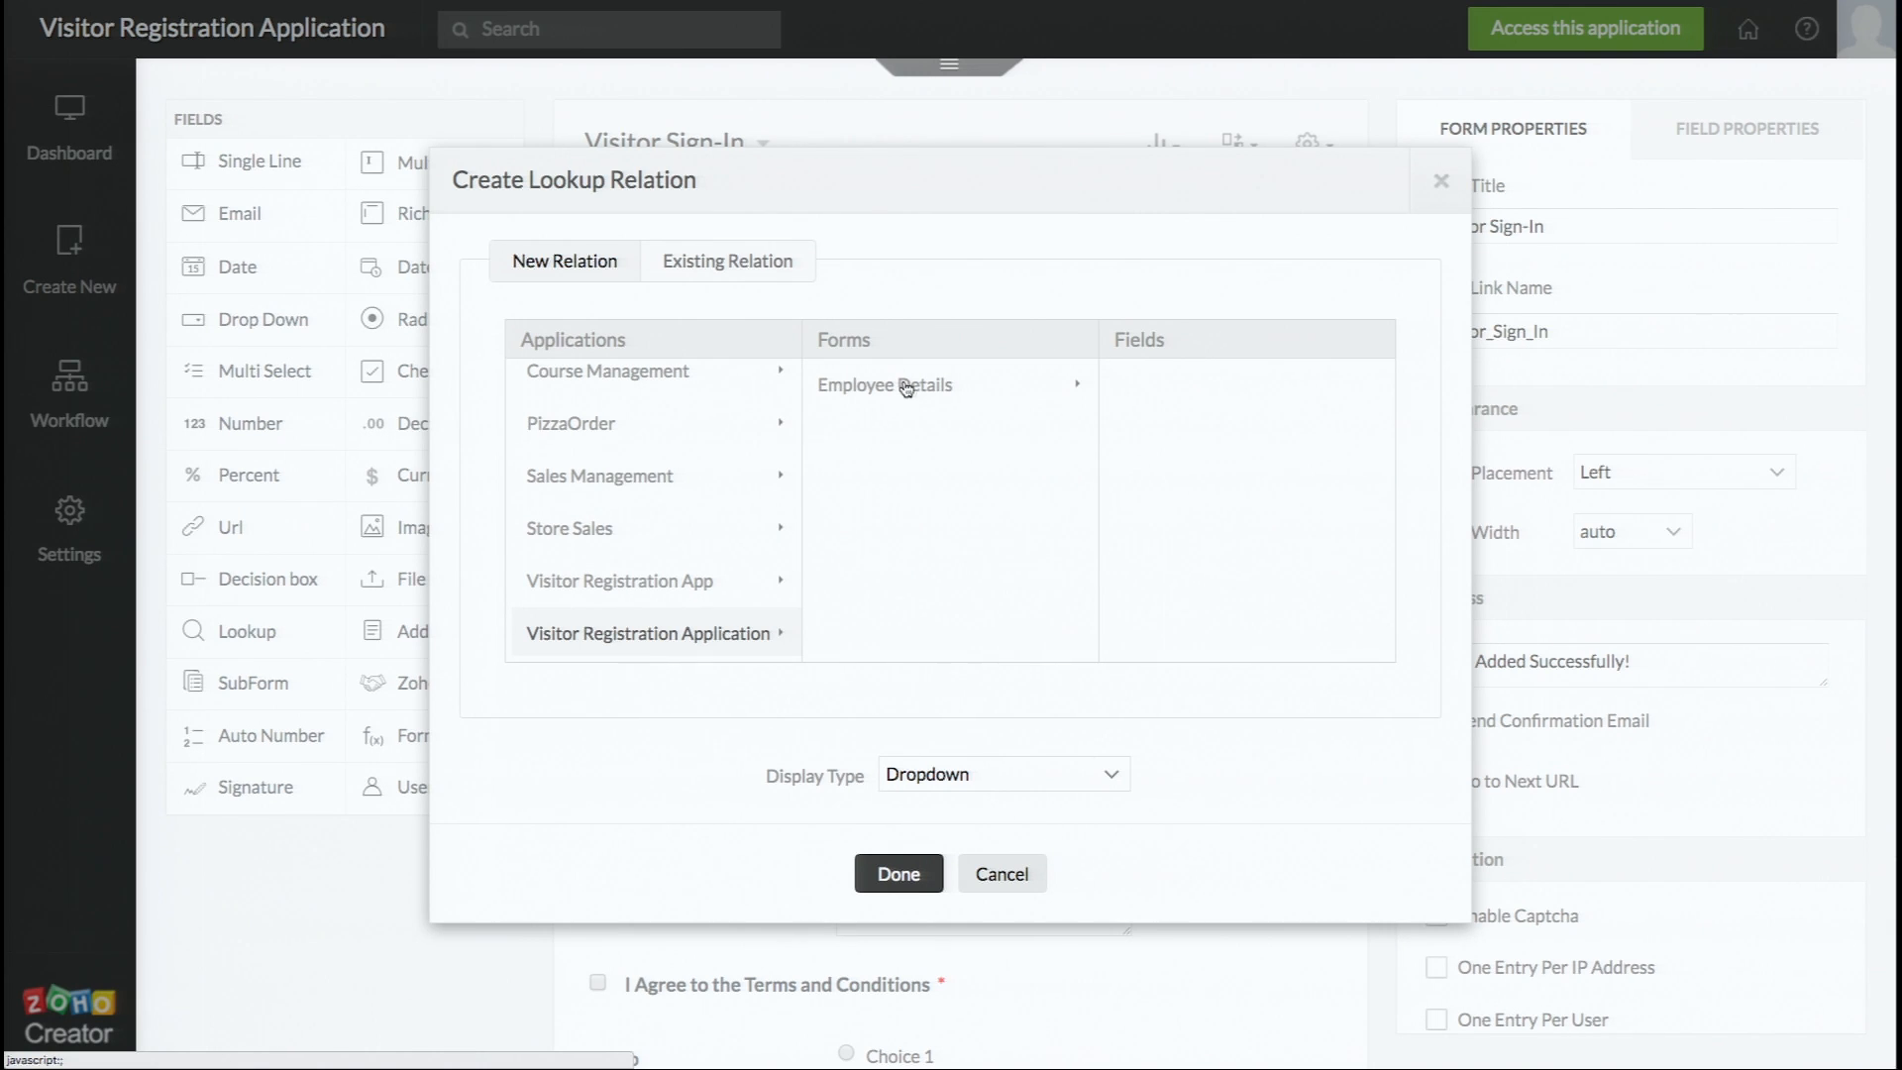
- Point the lookup at the Employee Details form, displaying its Name field
{"action": "left_click", "coordinate": [932, 394]}
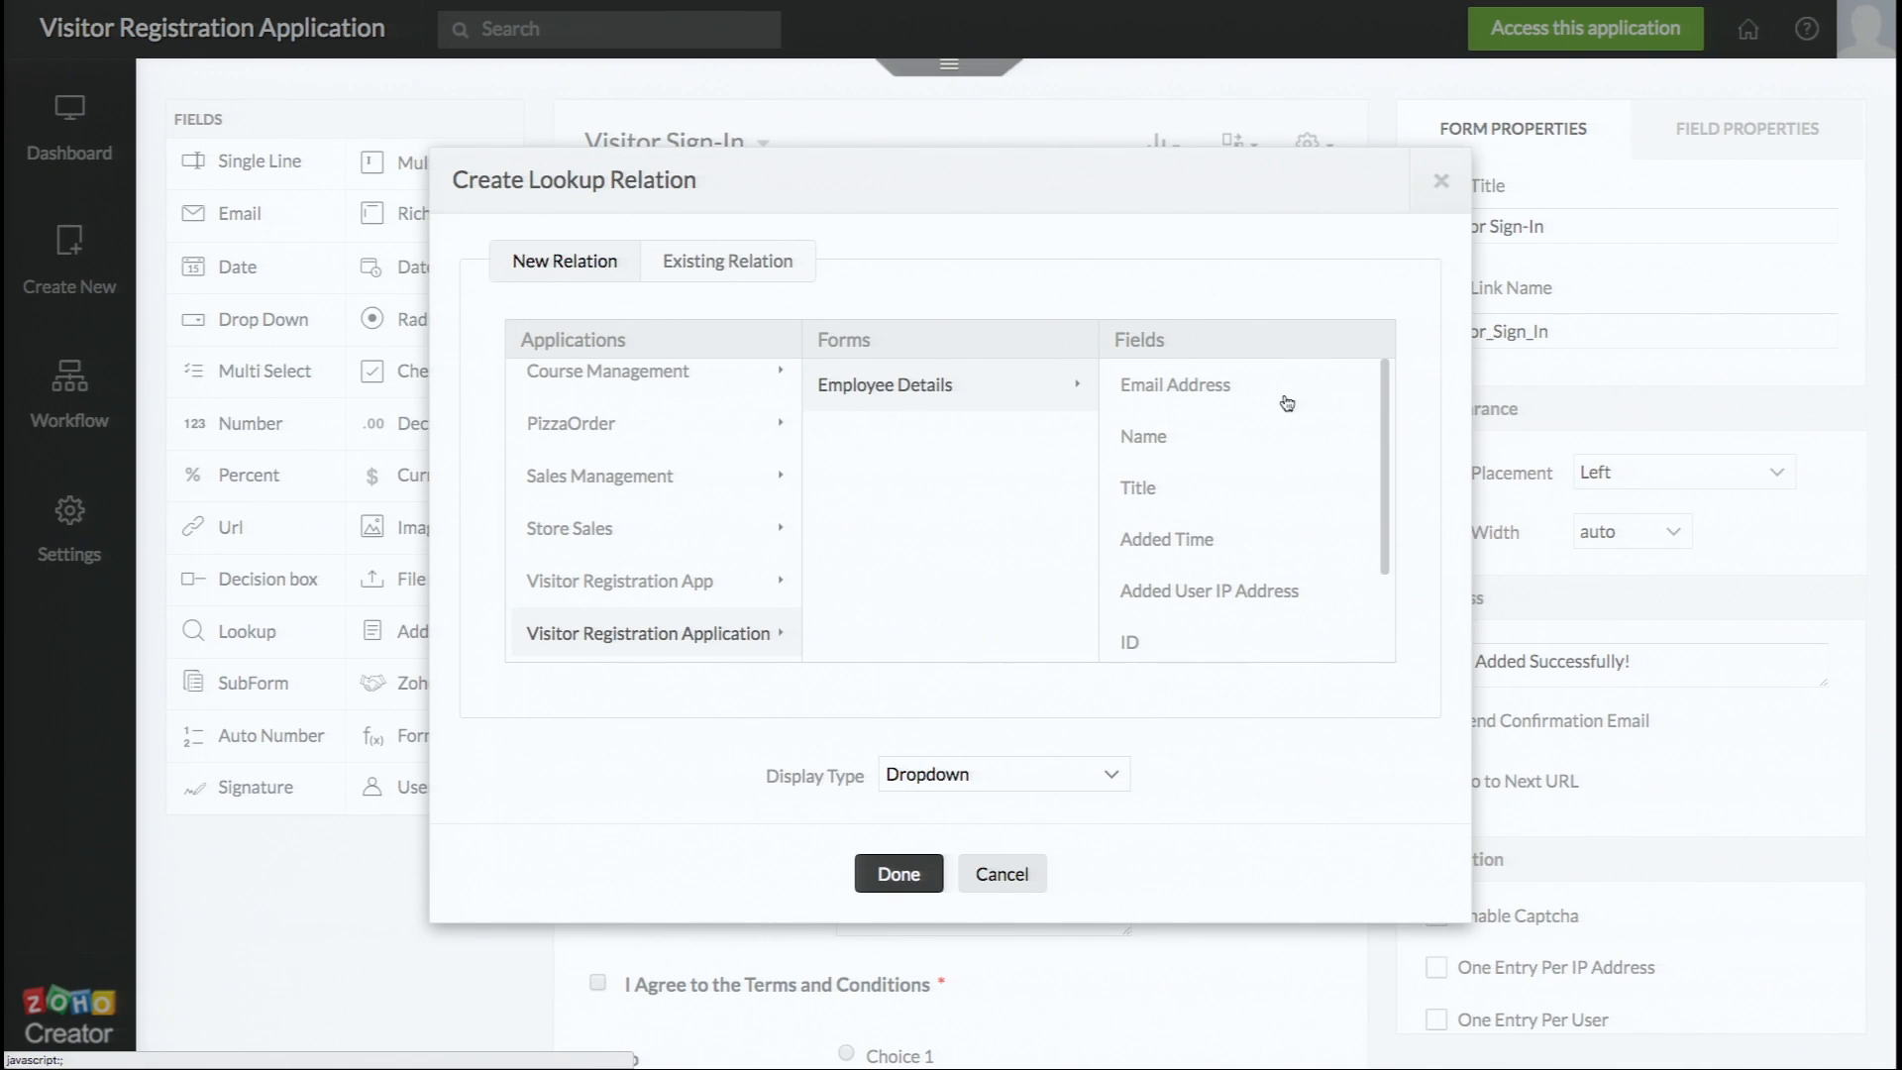
{"action": "left_click", "coordinate": [1171, 444]}
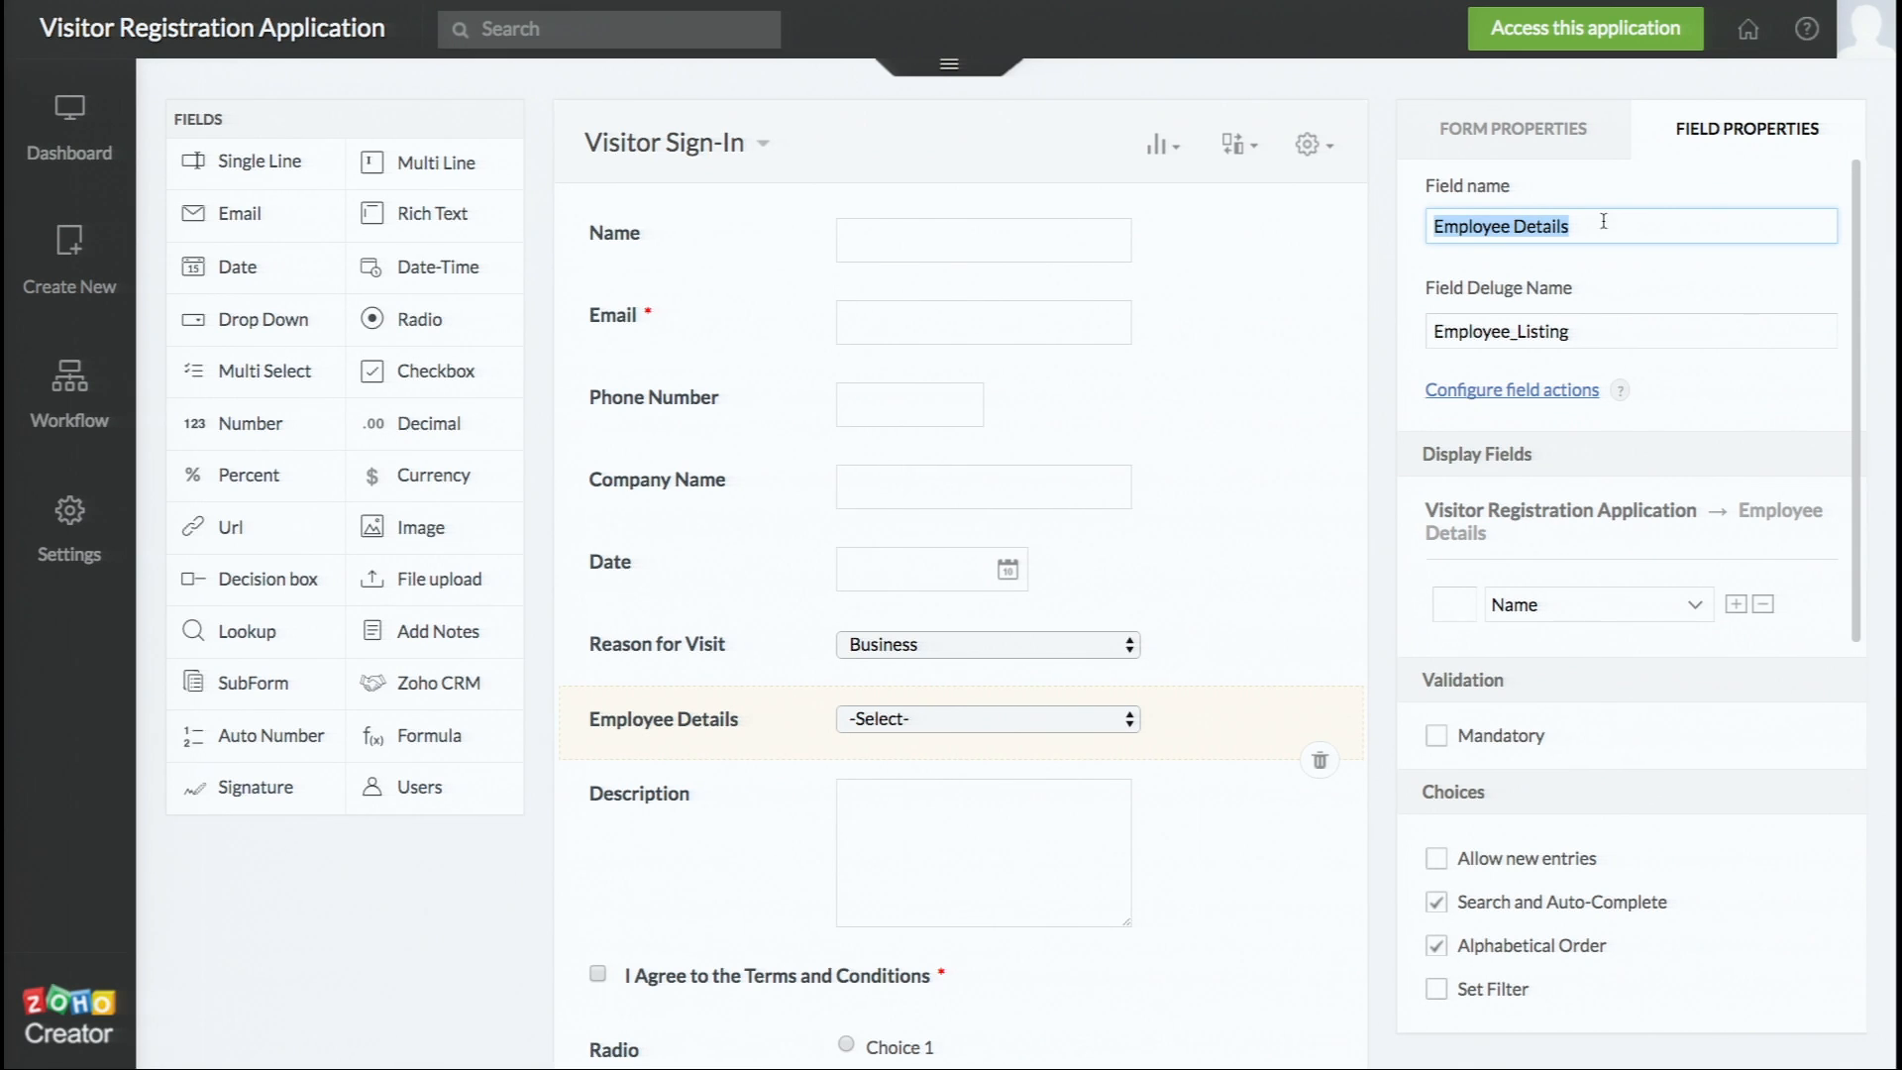
- Rename the new lookup field to 'Whom do you want to visit'
{"action": "type", "text": "Whom do"}
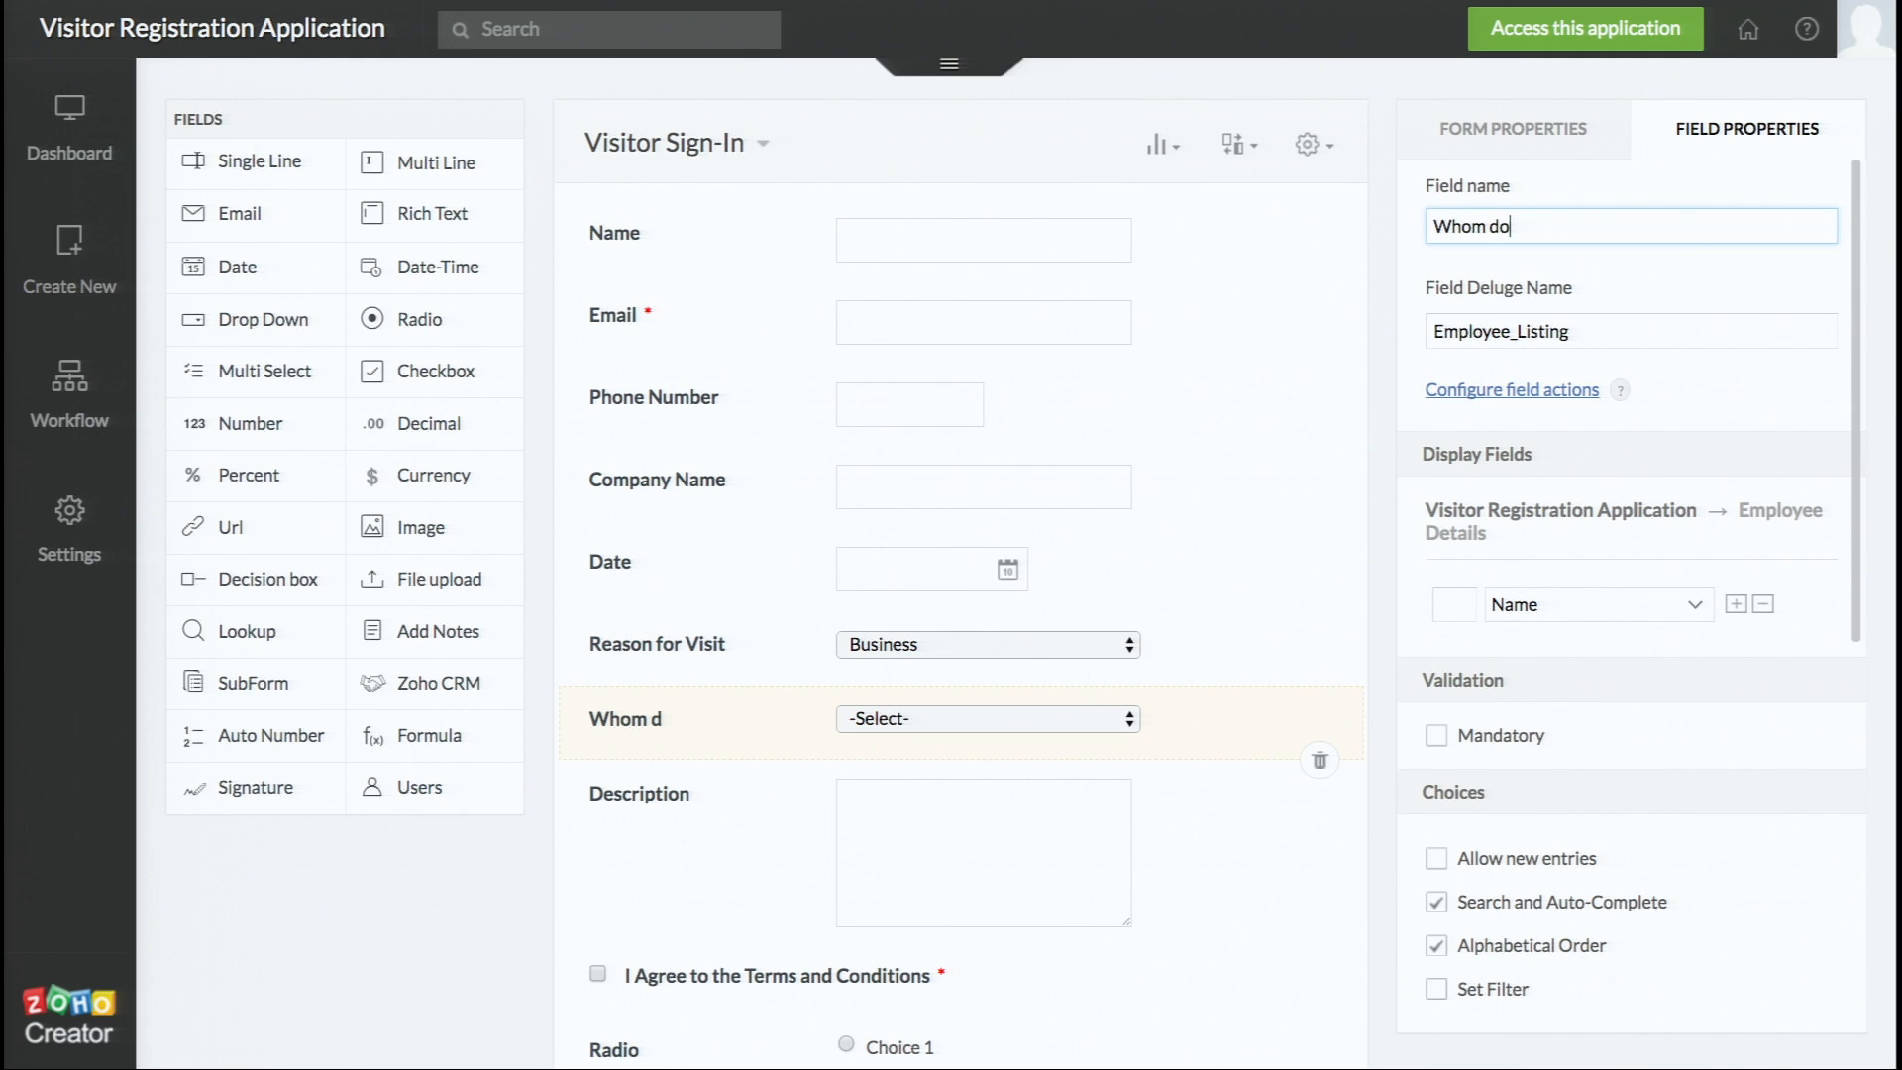
{"action": "type", "text": " you want to visit"}
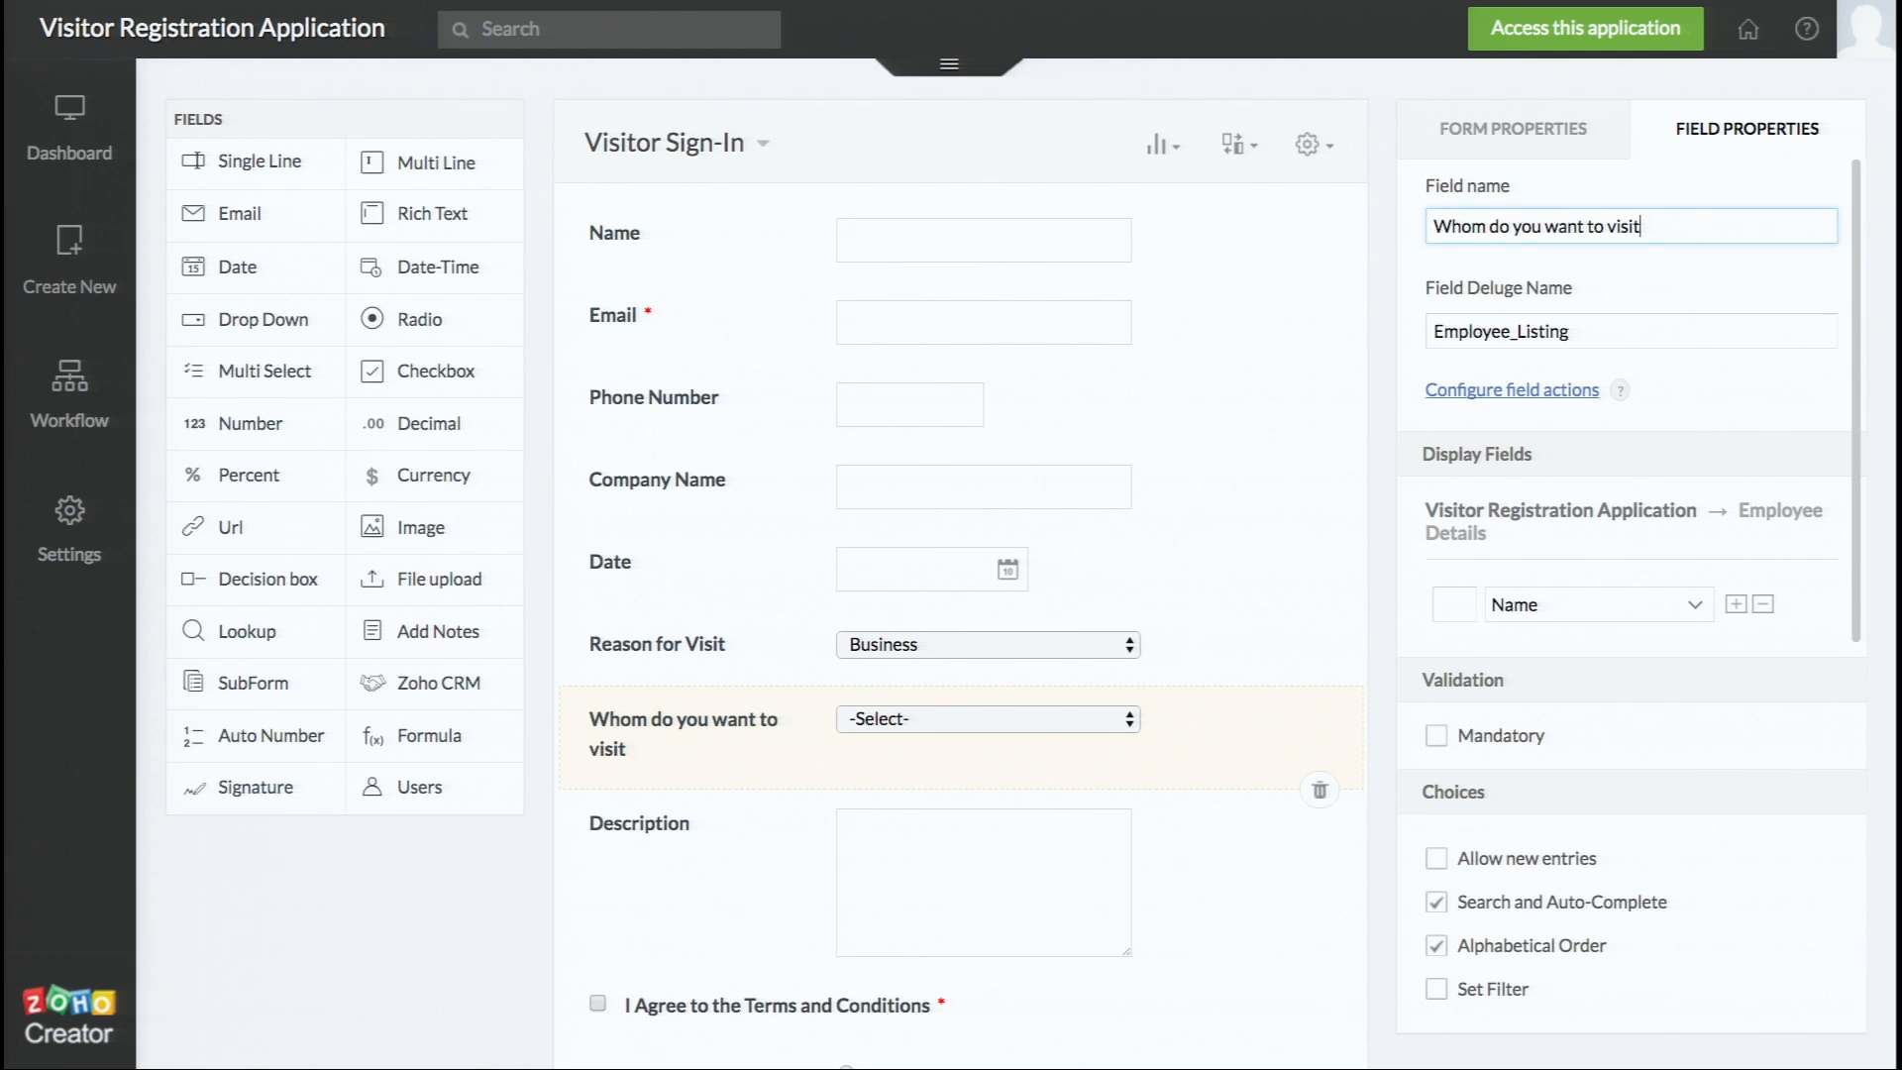
{"action": "left_click", "coordinate": [510, 900]}
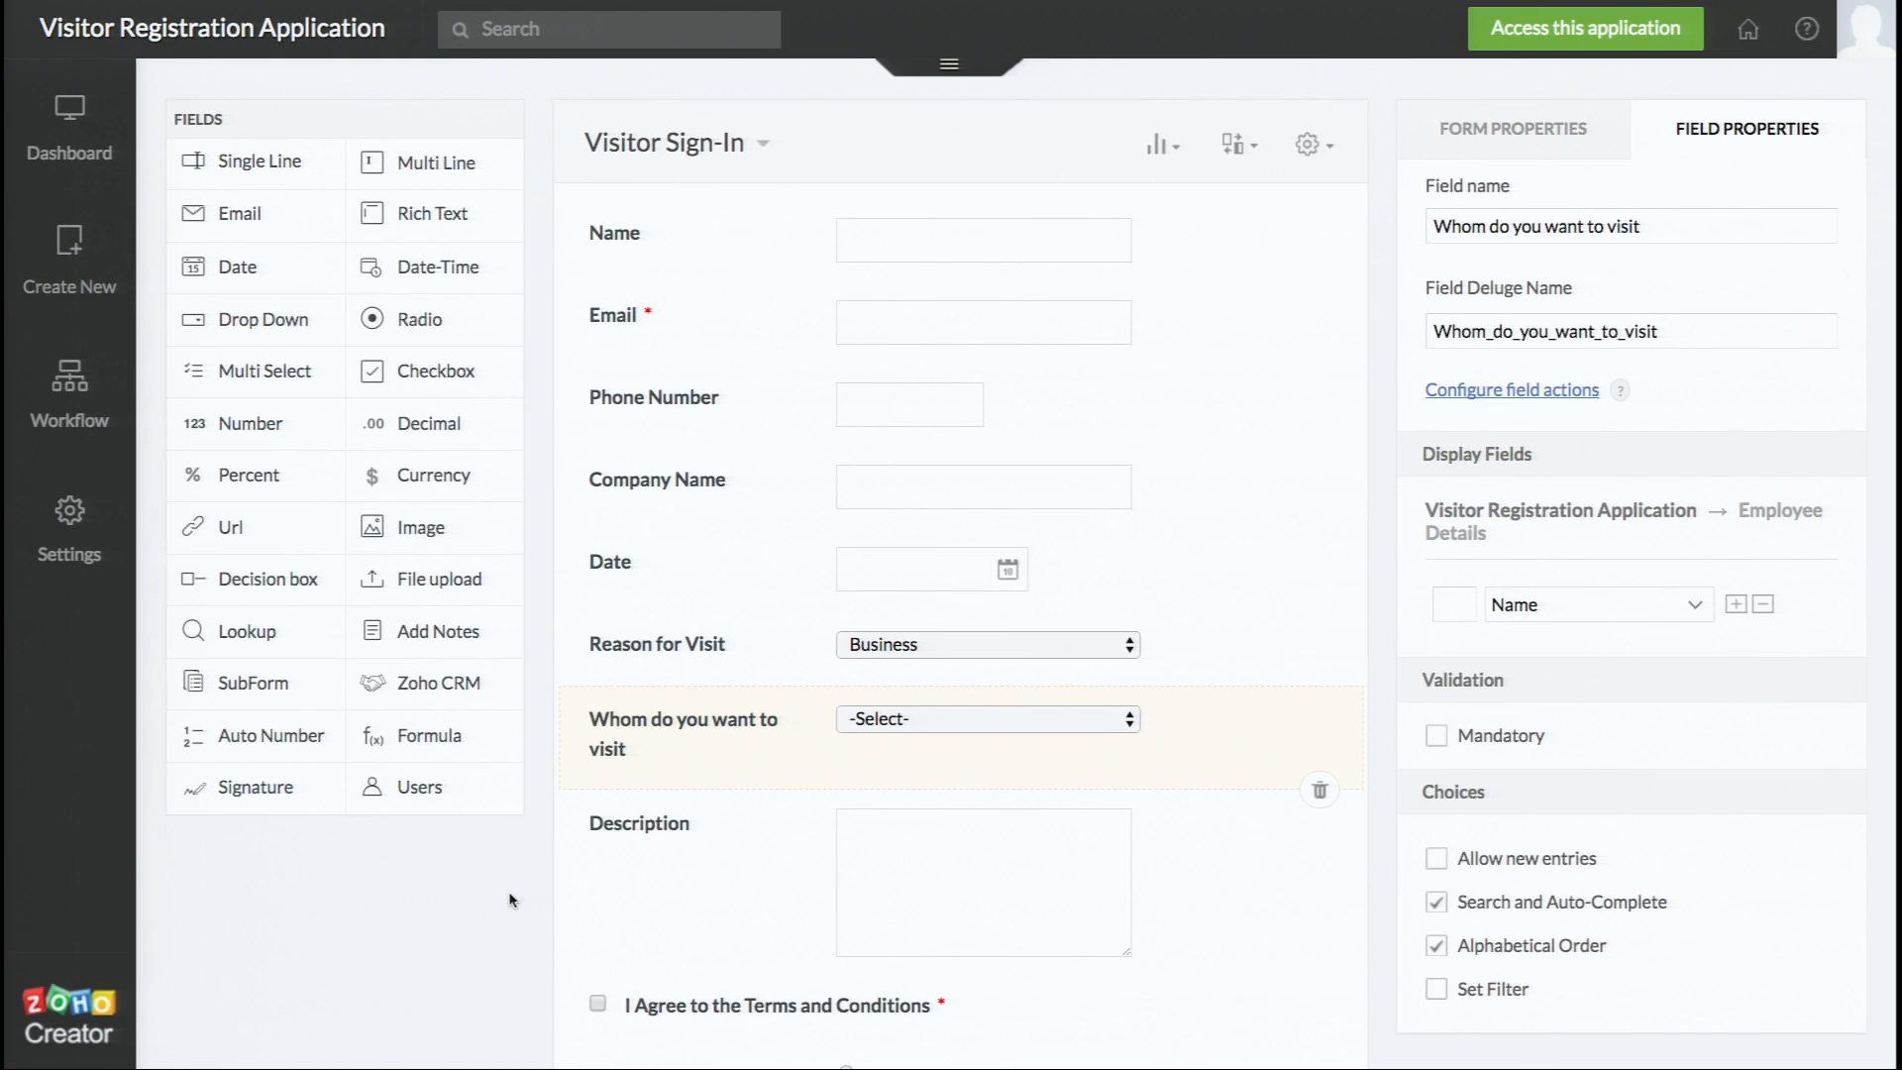
- Delete the Whom do you want to visit lookup field and confirm the removal
{"action": "left_click", "coordinate": [1320, 790]}
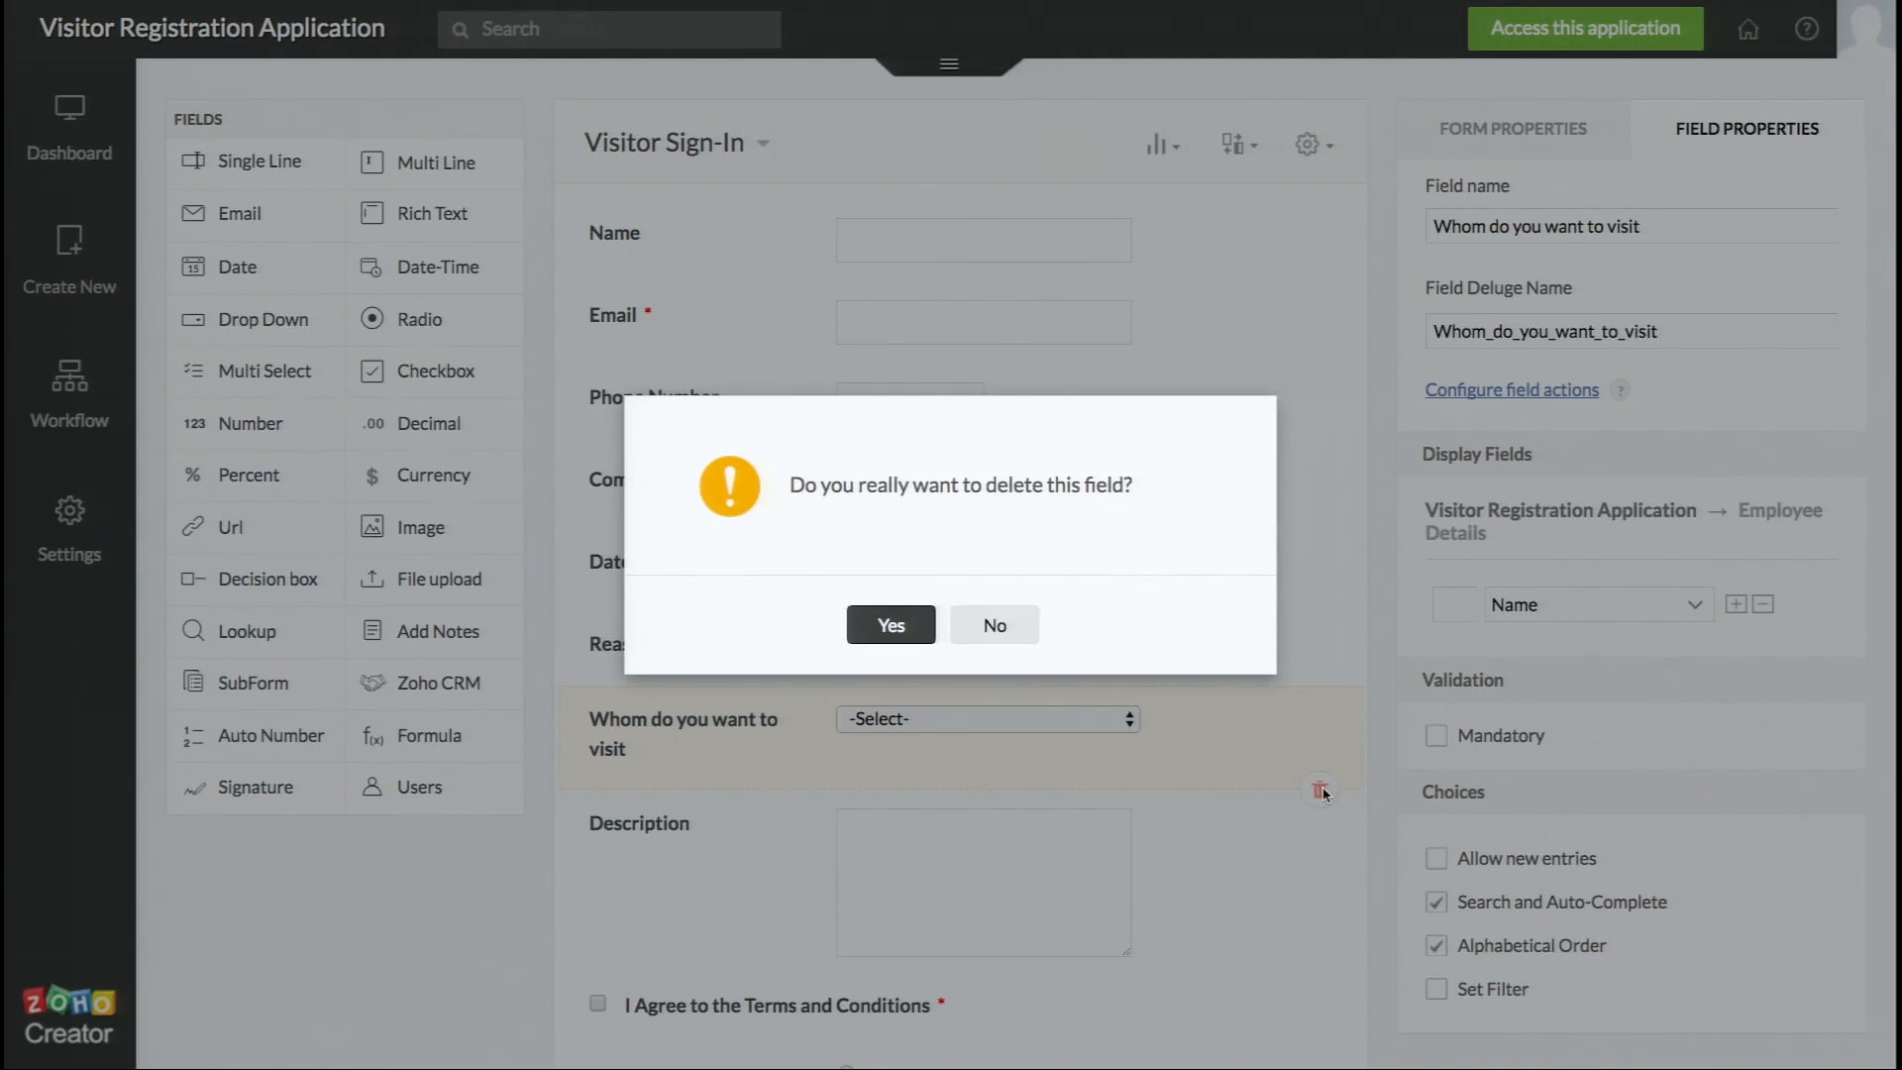
{"action": "left_click", "coordinate": [908, 624]}
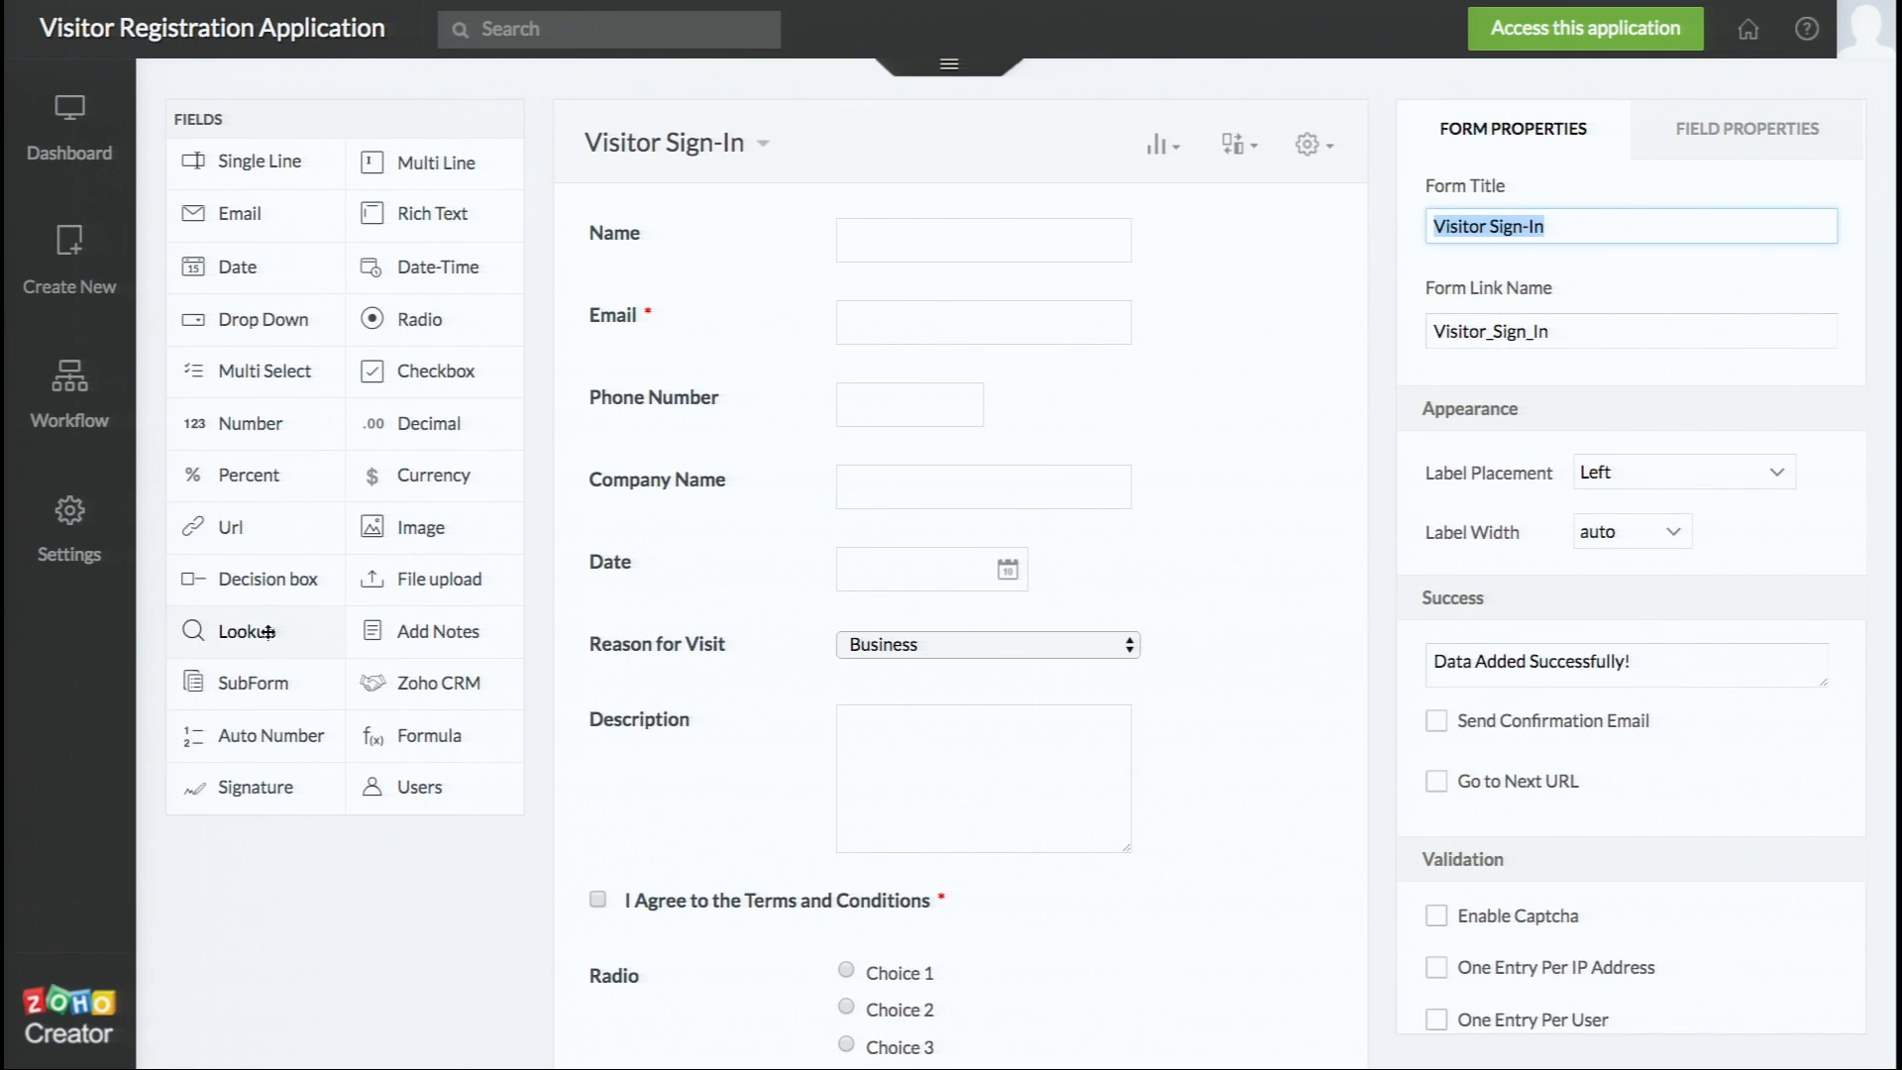
- Add a new lookup below Reason for Visit sourced from Employee Details, showing Name
{"action": "left_click_drag", "start_coordinate": [265, 632], "coordinate": [734, 741]}
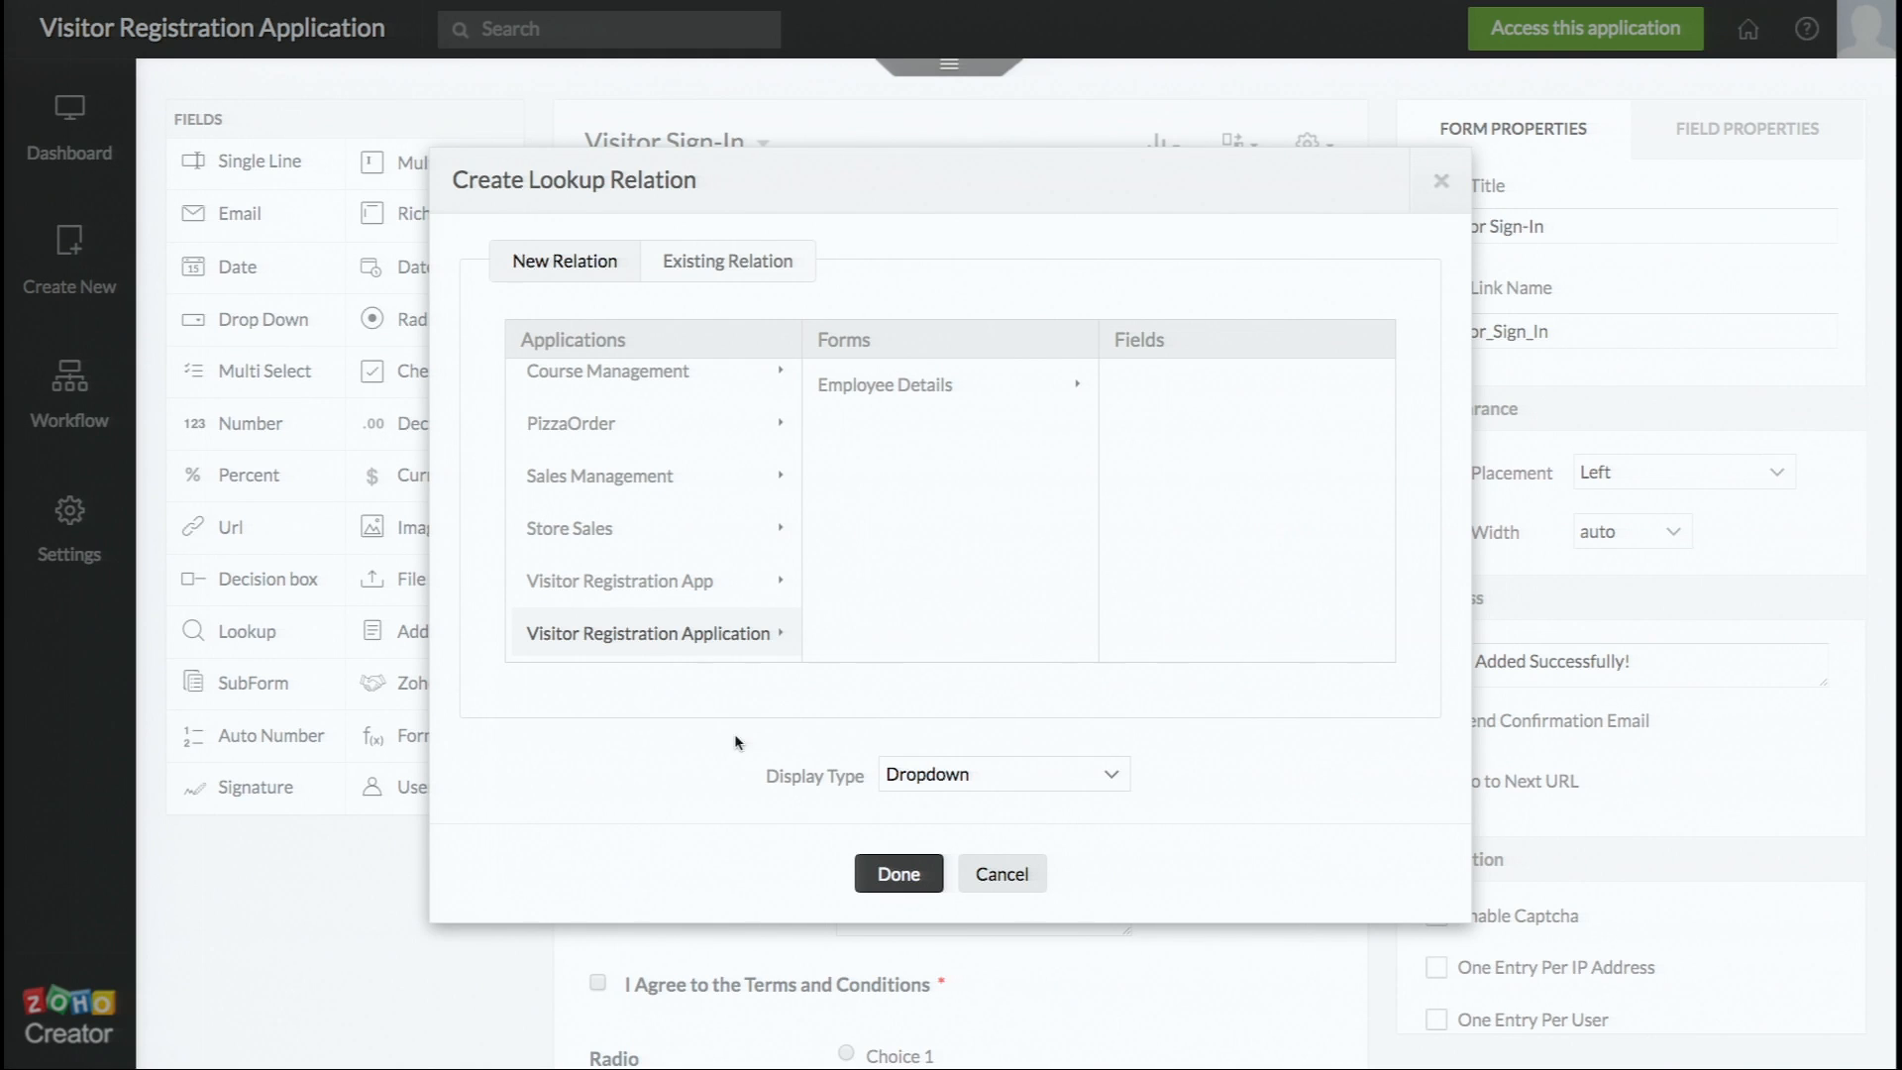
{"action": "left_click", "coordinate": [884, 388]}
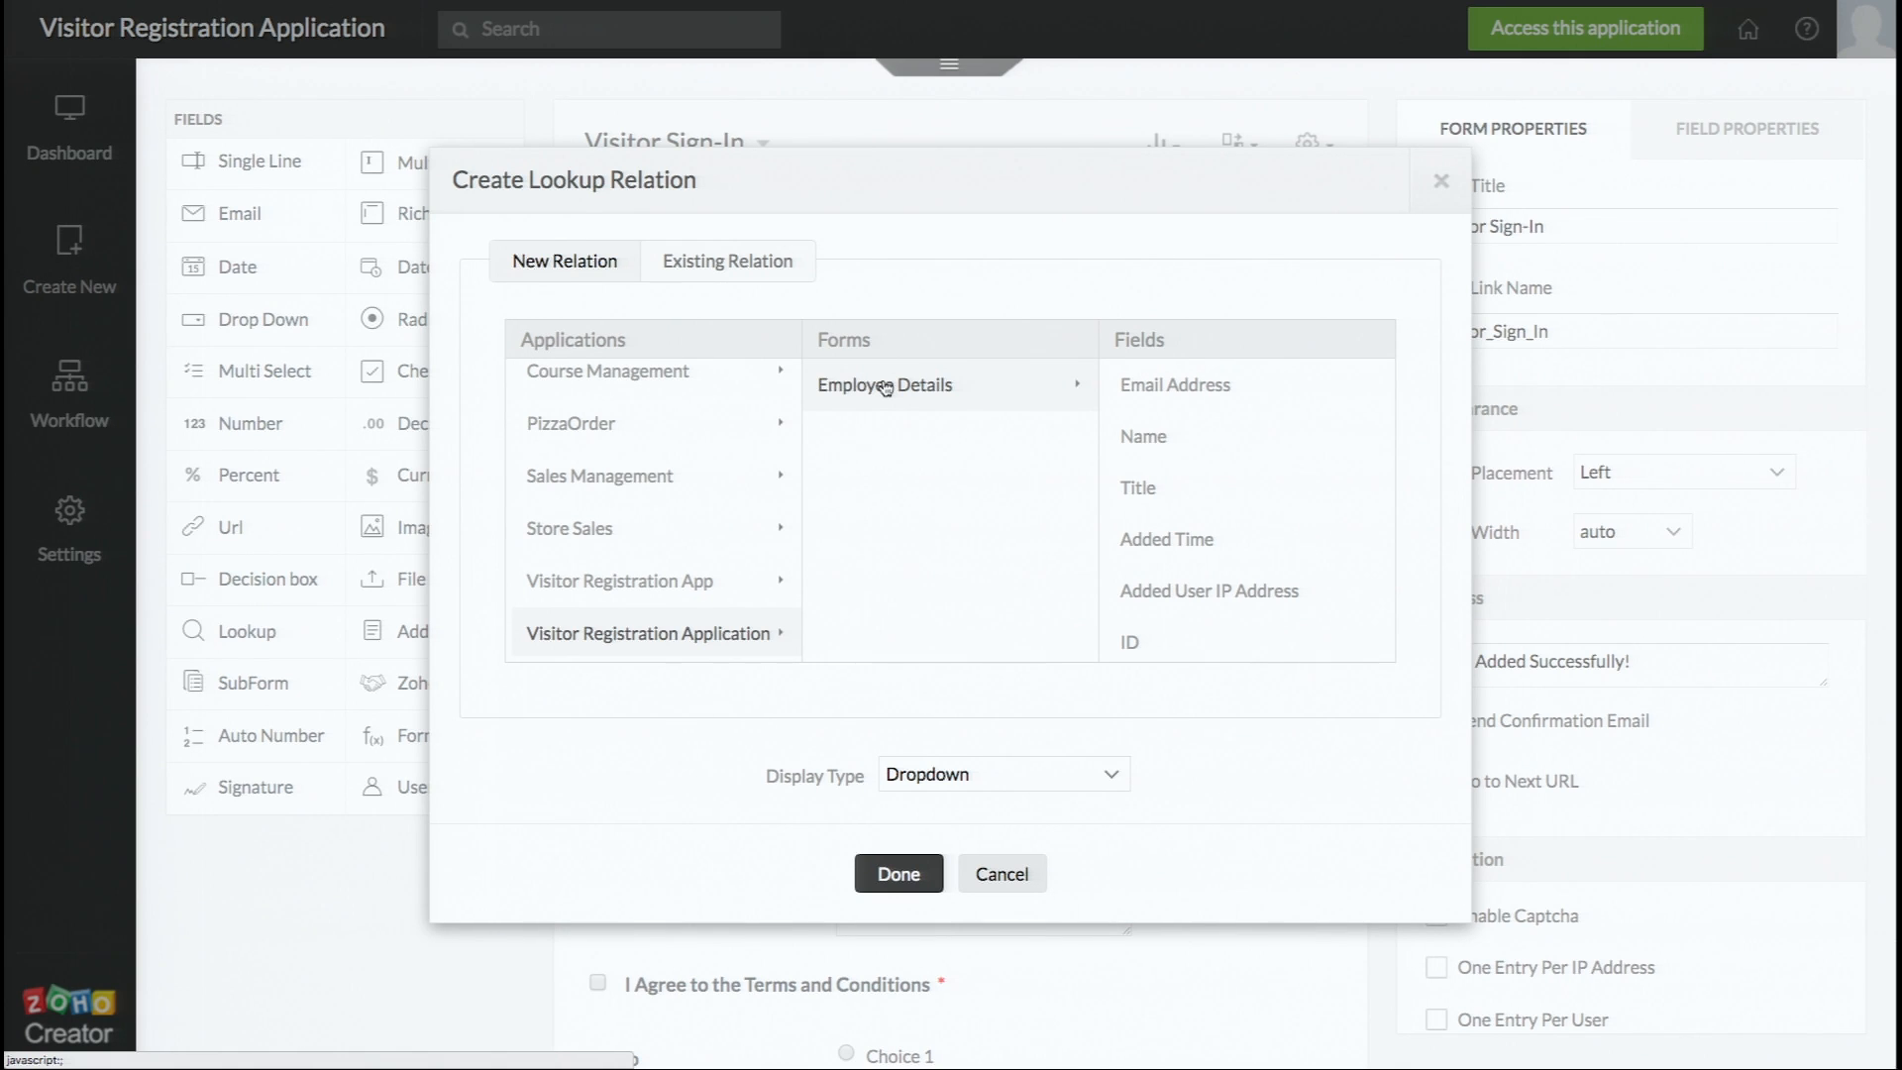
{"action": "left_click", "coordinate": [1159, 443]}
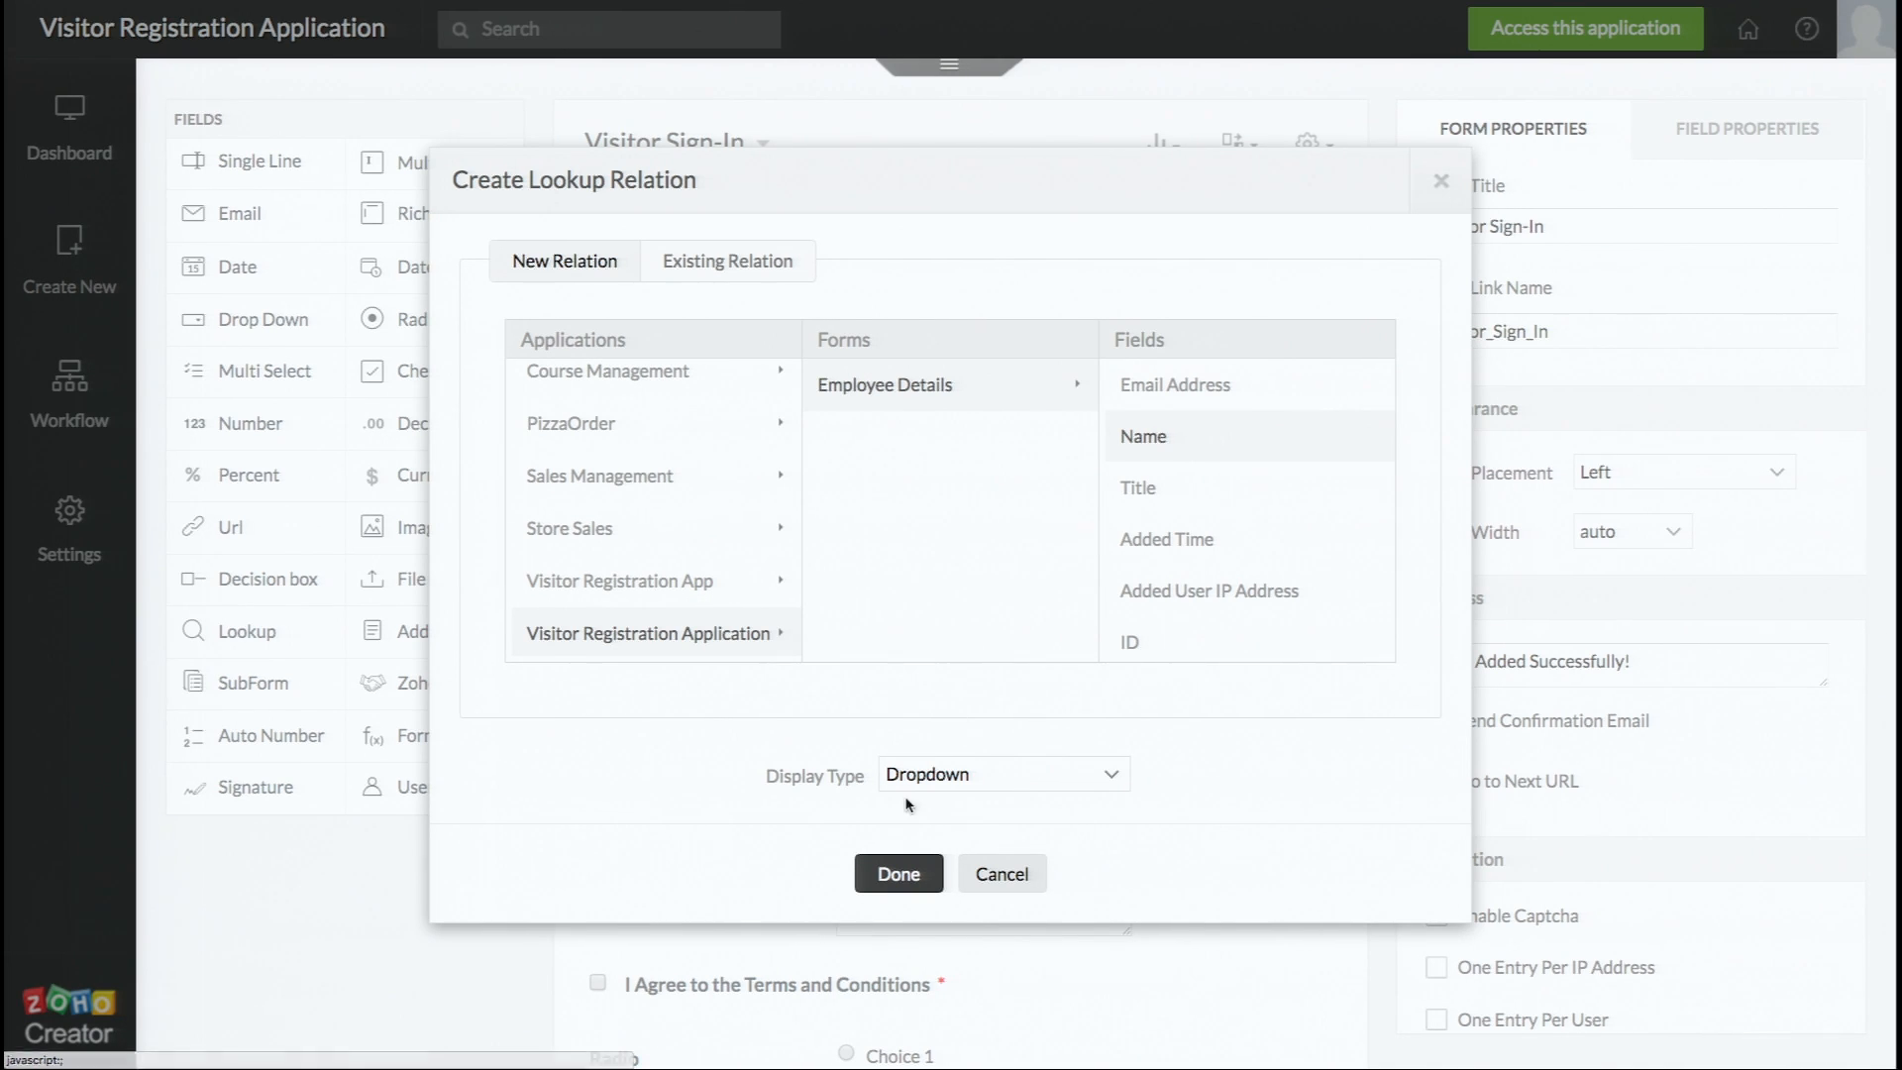
{"action": "left_click", "coordinate": [891, 878]}
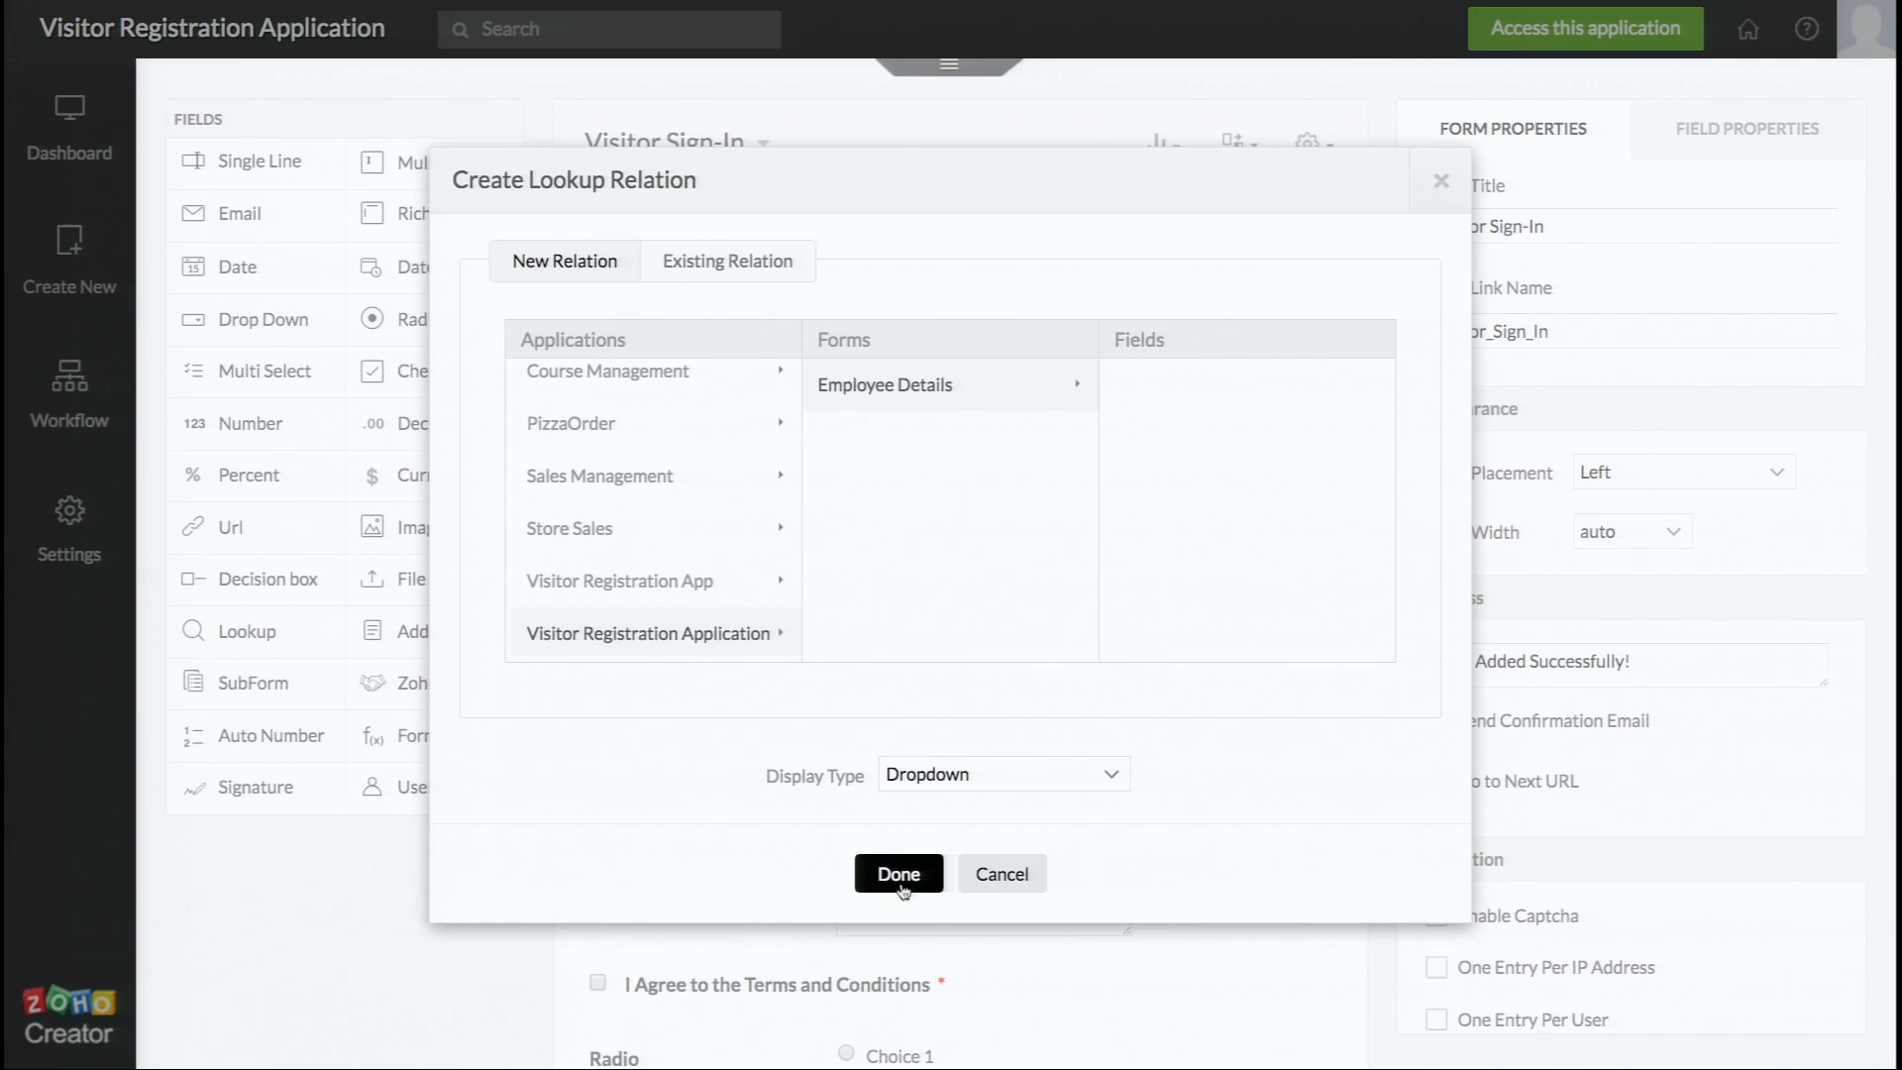
{"action": "left_click", "coordinate": [896, 876]}
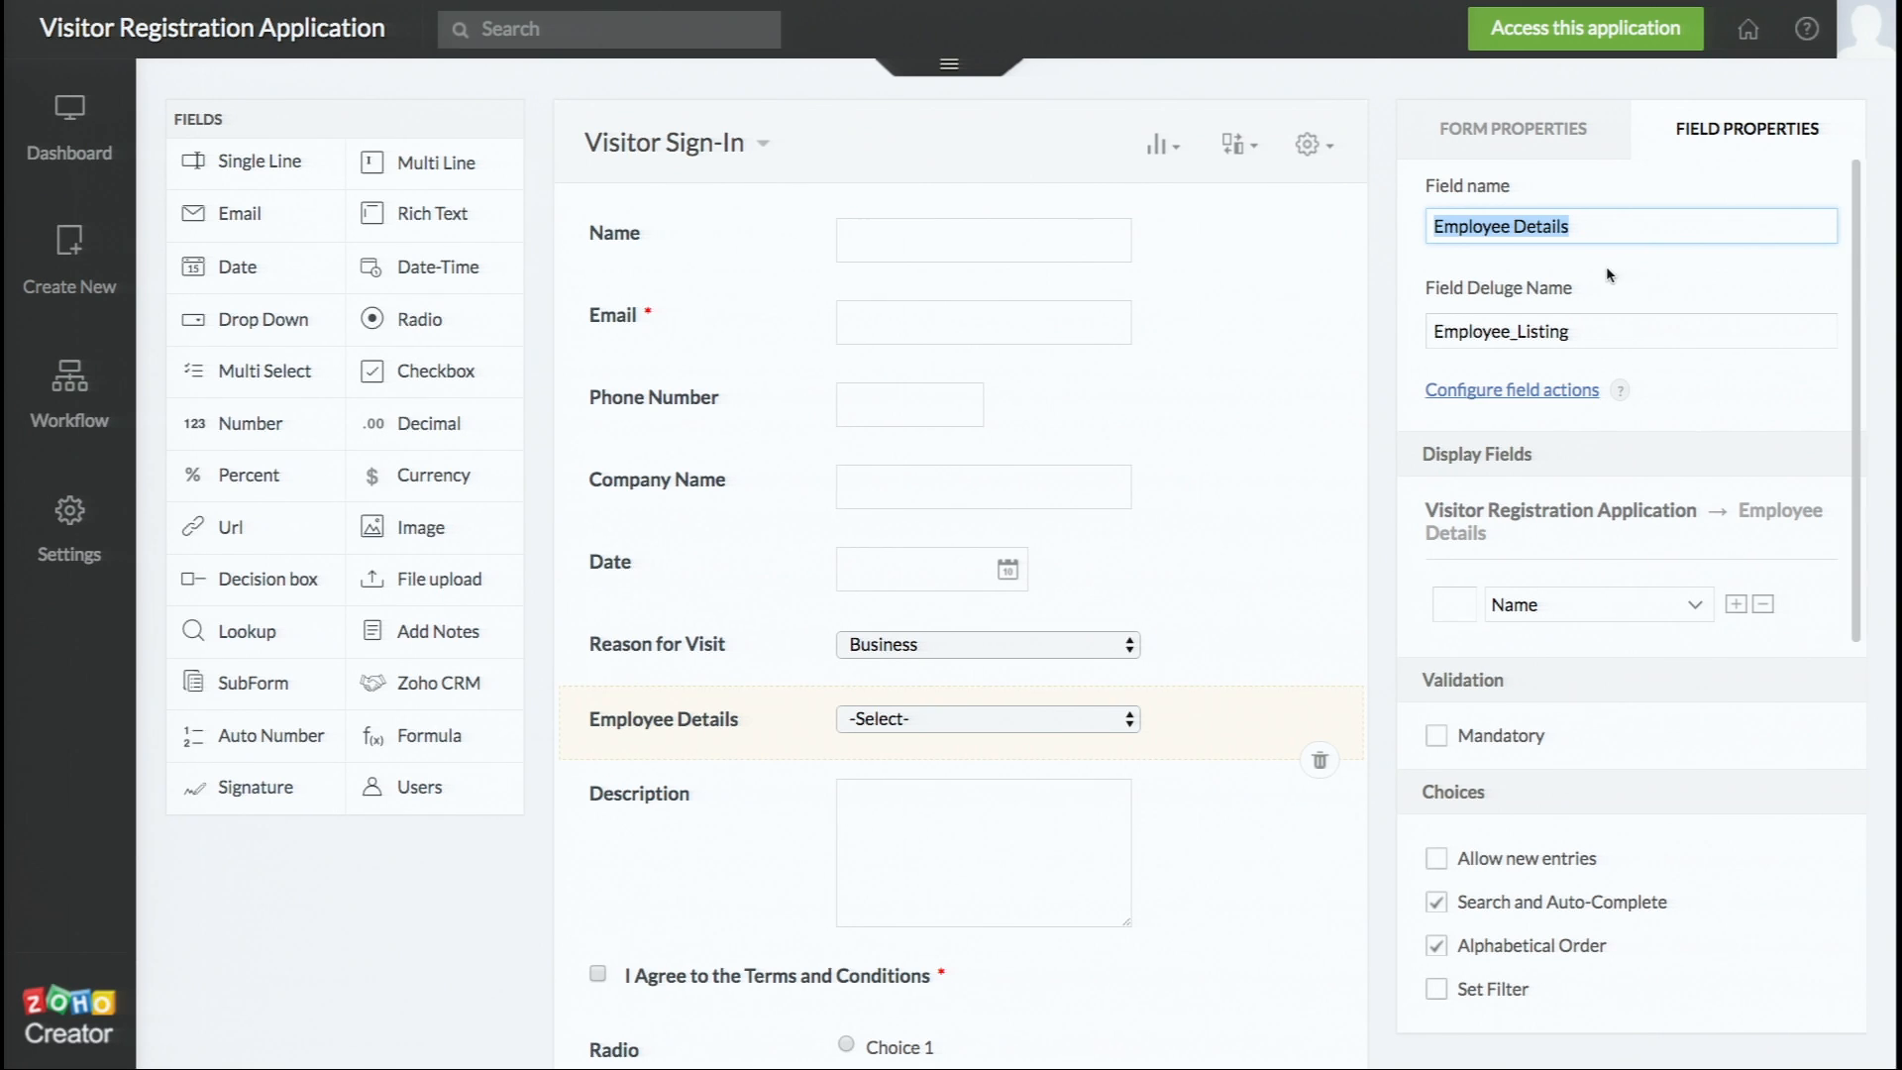
- Set the lookup's field name to 'Whom do you want to visit'
{"action": "type", "text": "Whan"}
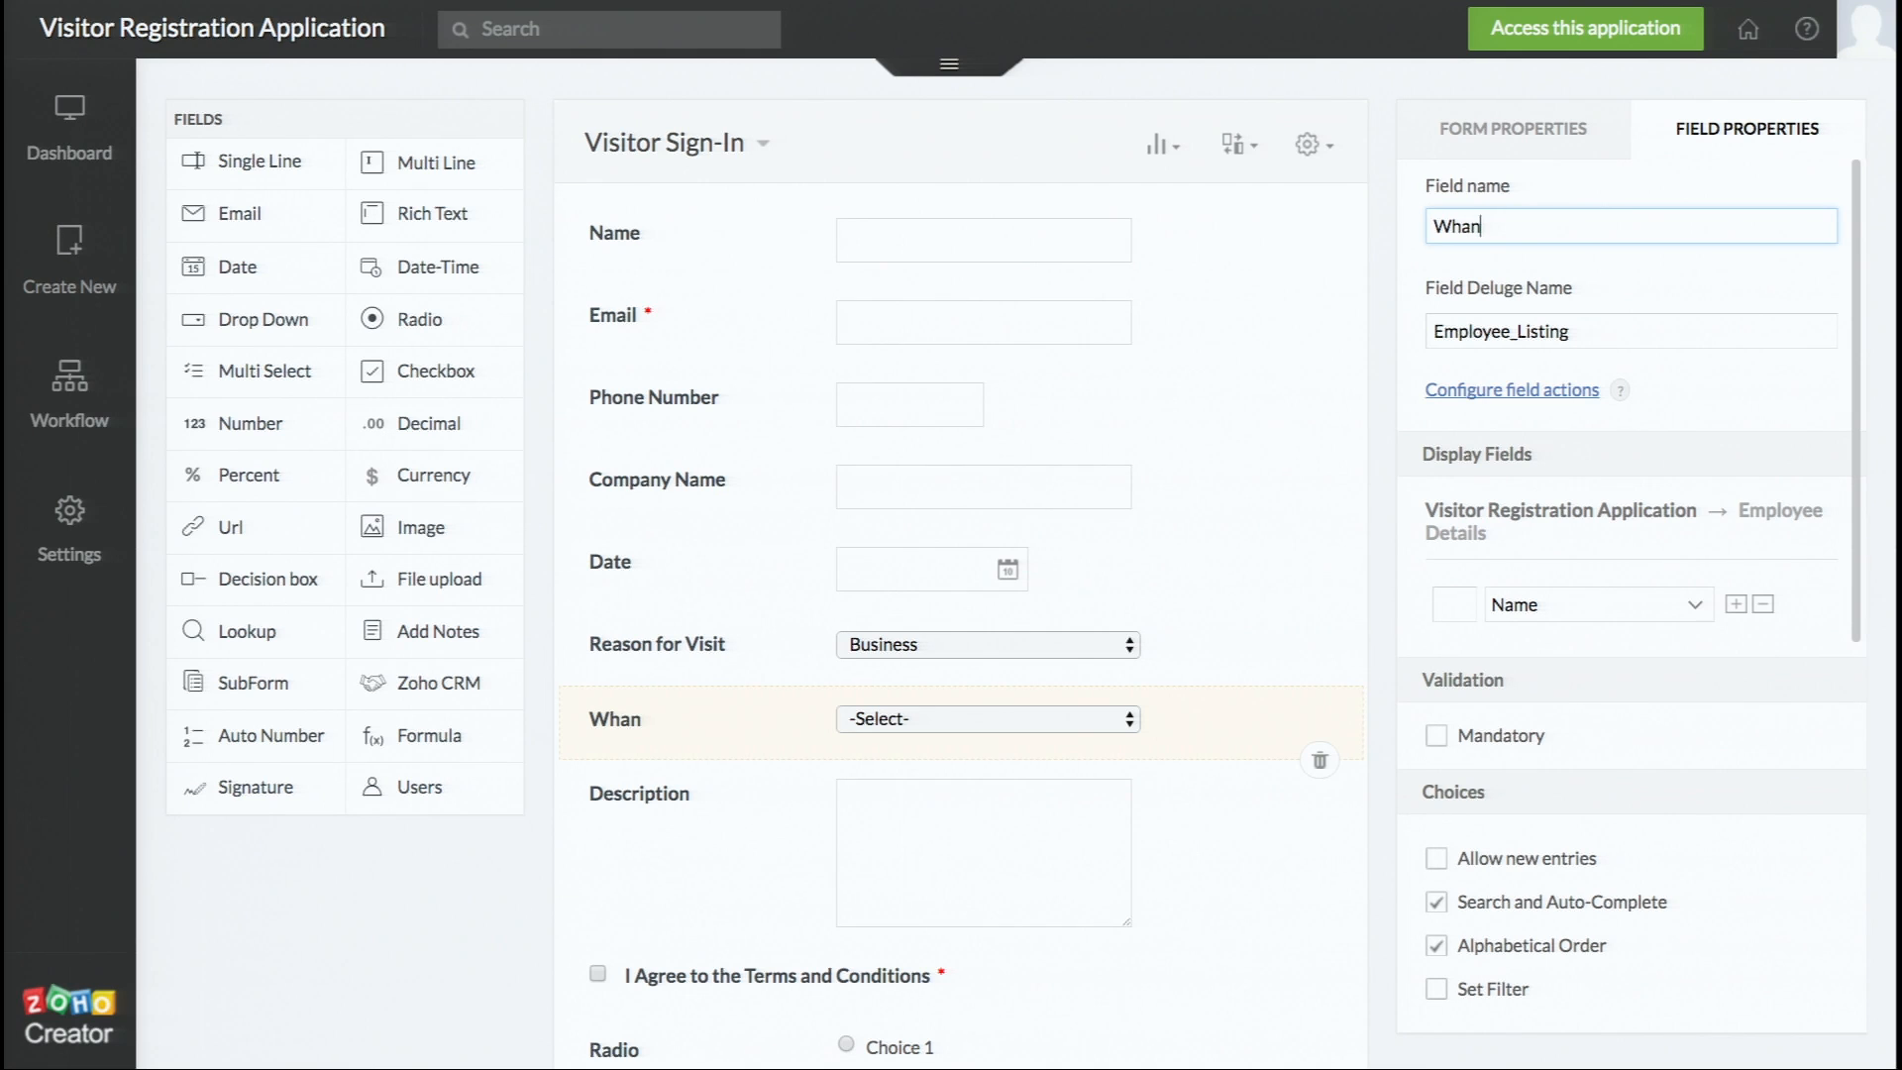
{"action": "key", "text": "BackSpace"}
{"action": "key", "text": "BackSpace"}
{"action": "type", "text": "om do you w"}
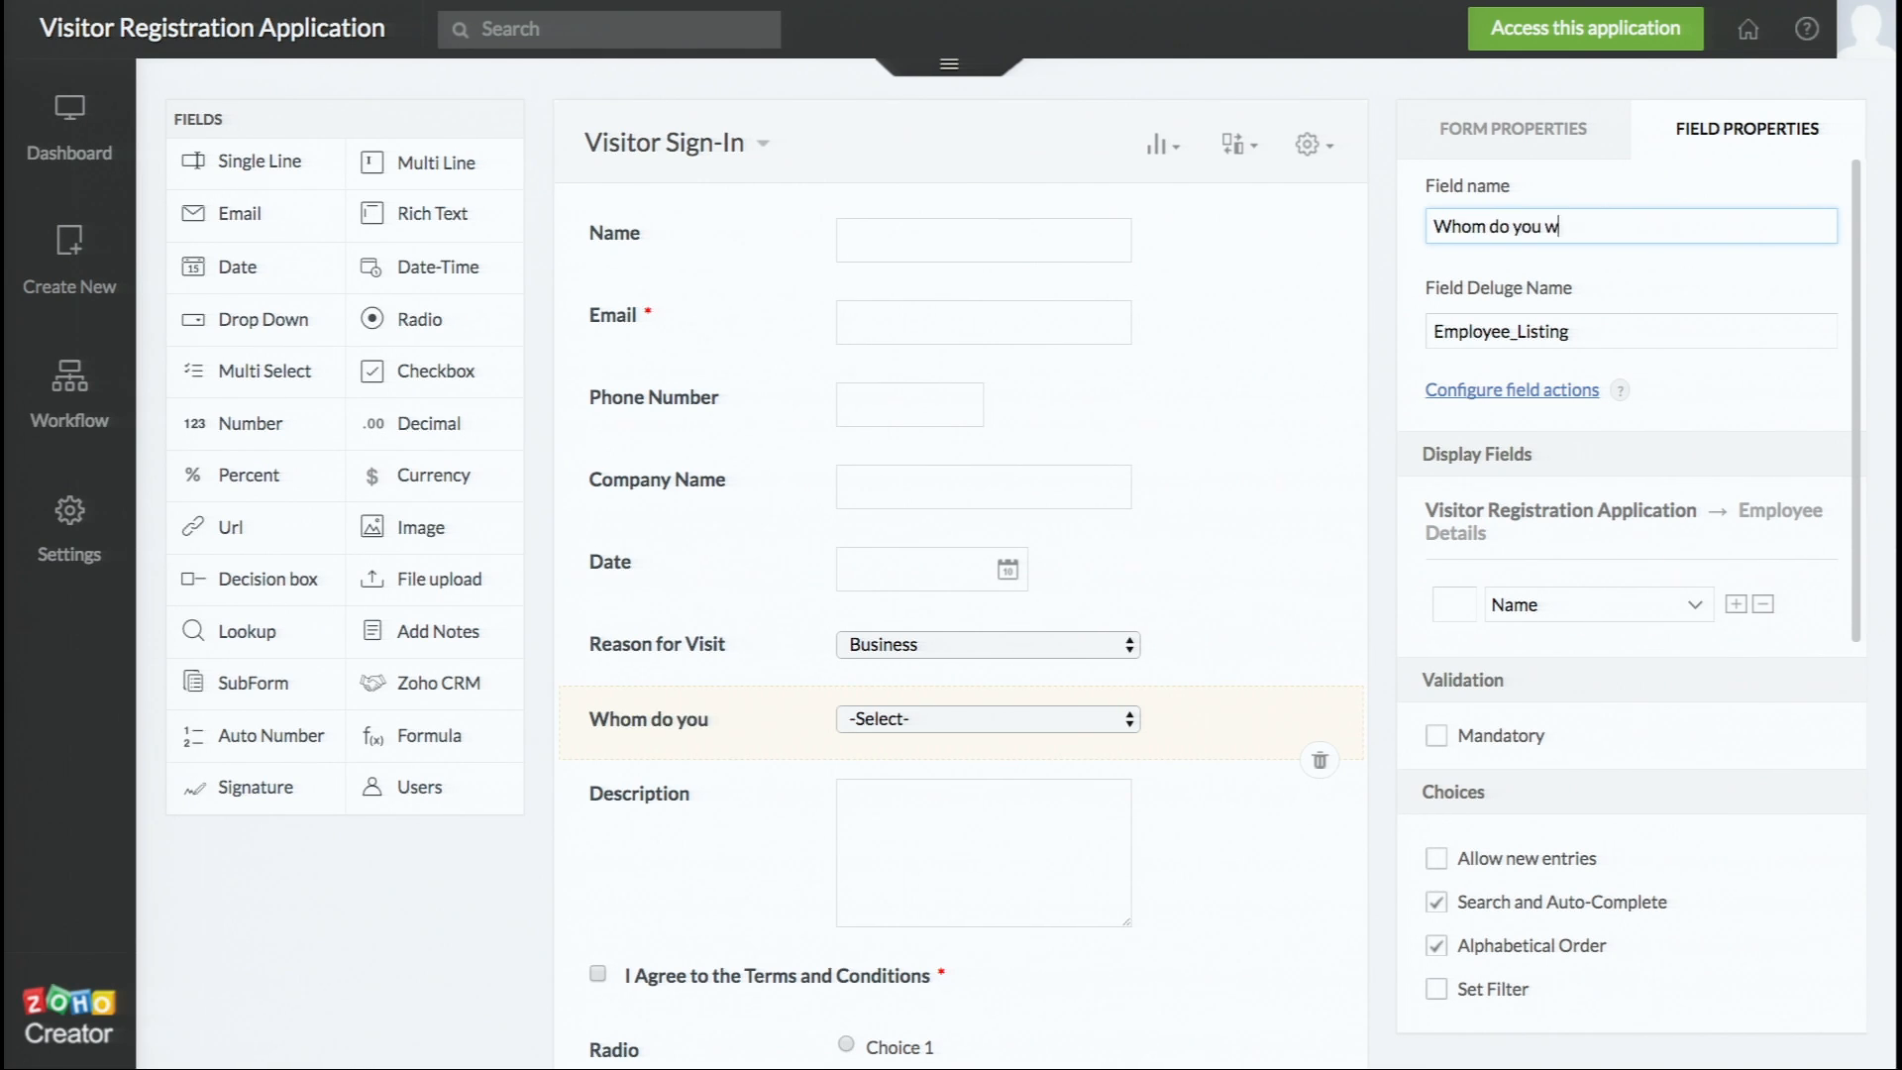
{"action": "type", "text": "ant to visit"}
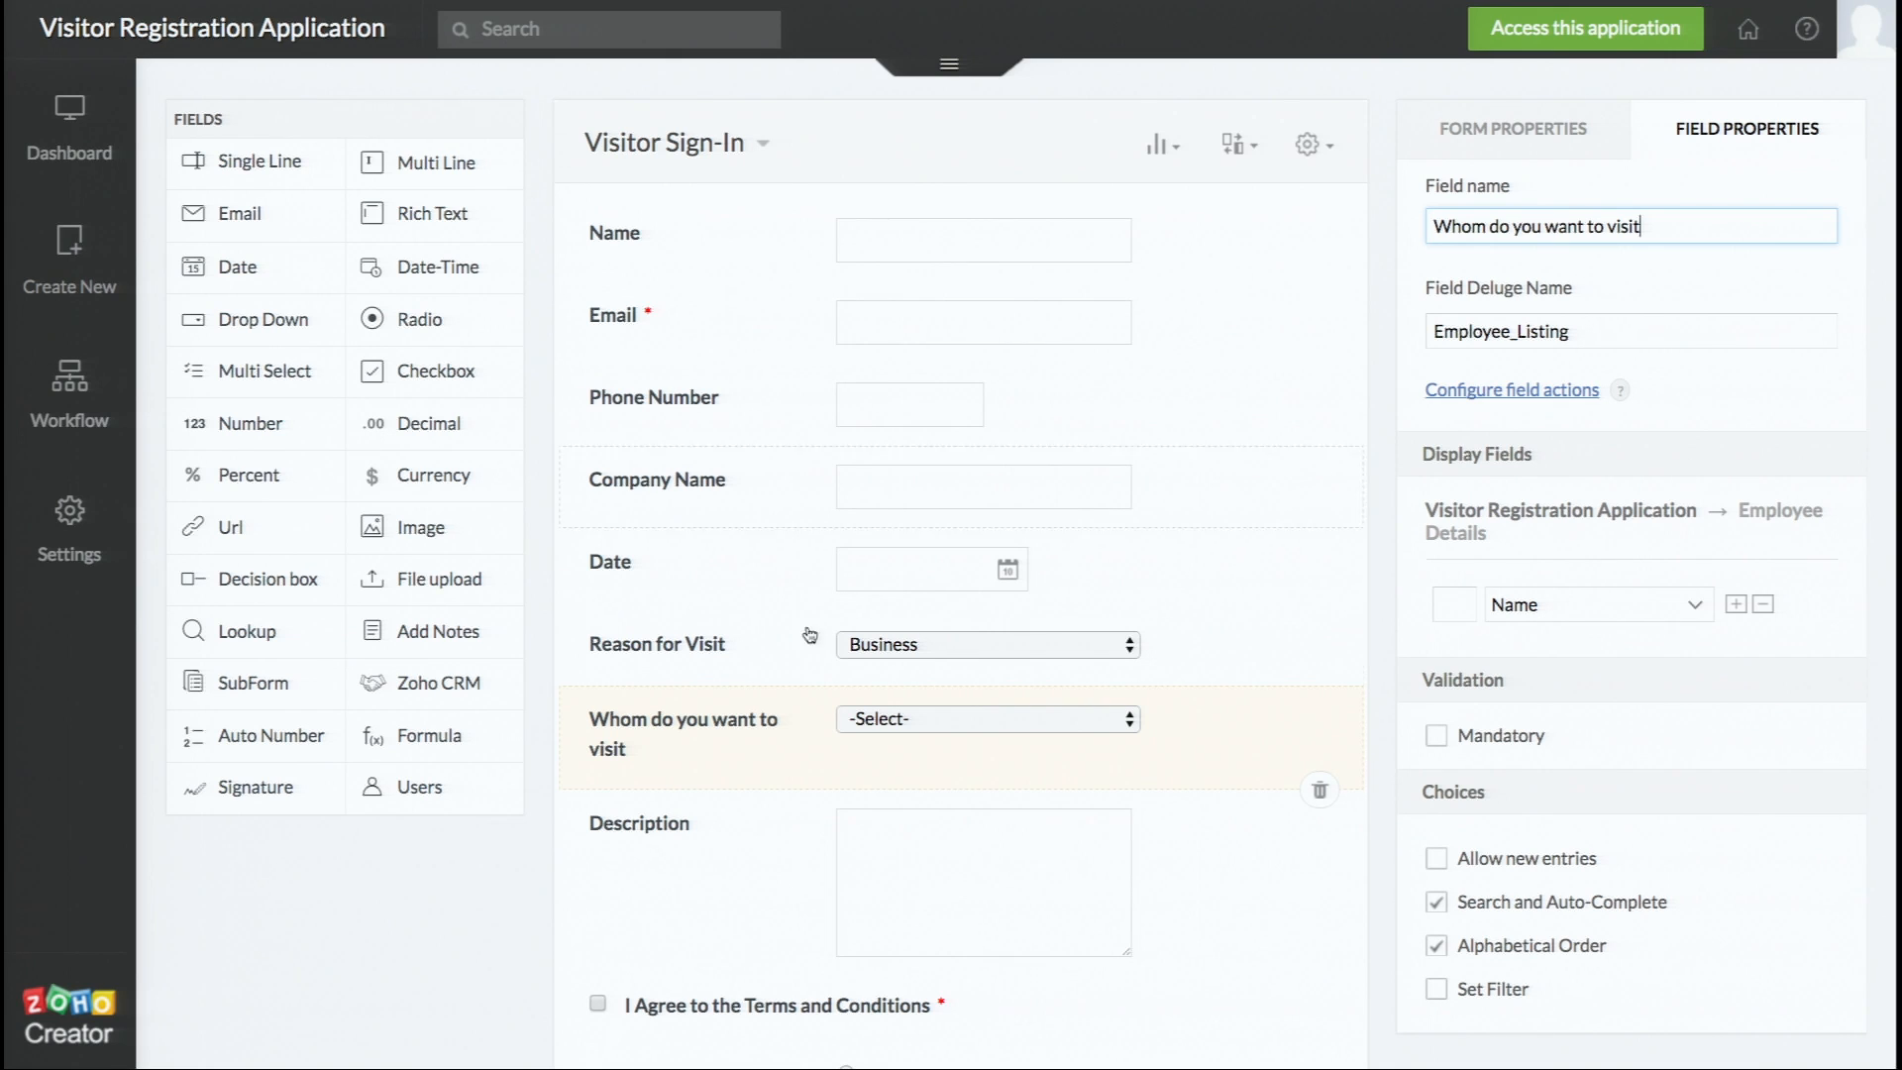
{"action": "left_click", "coordinate": [476, 908]}
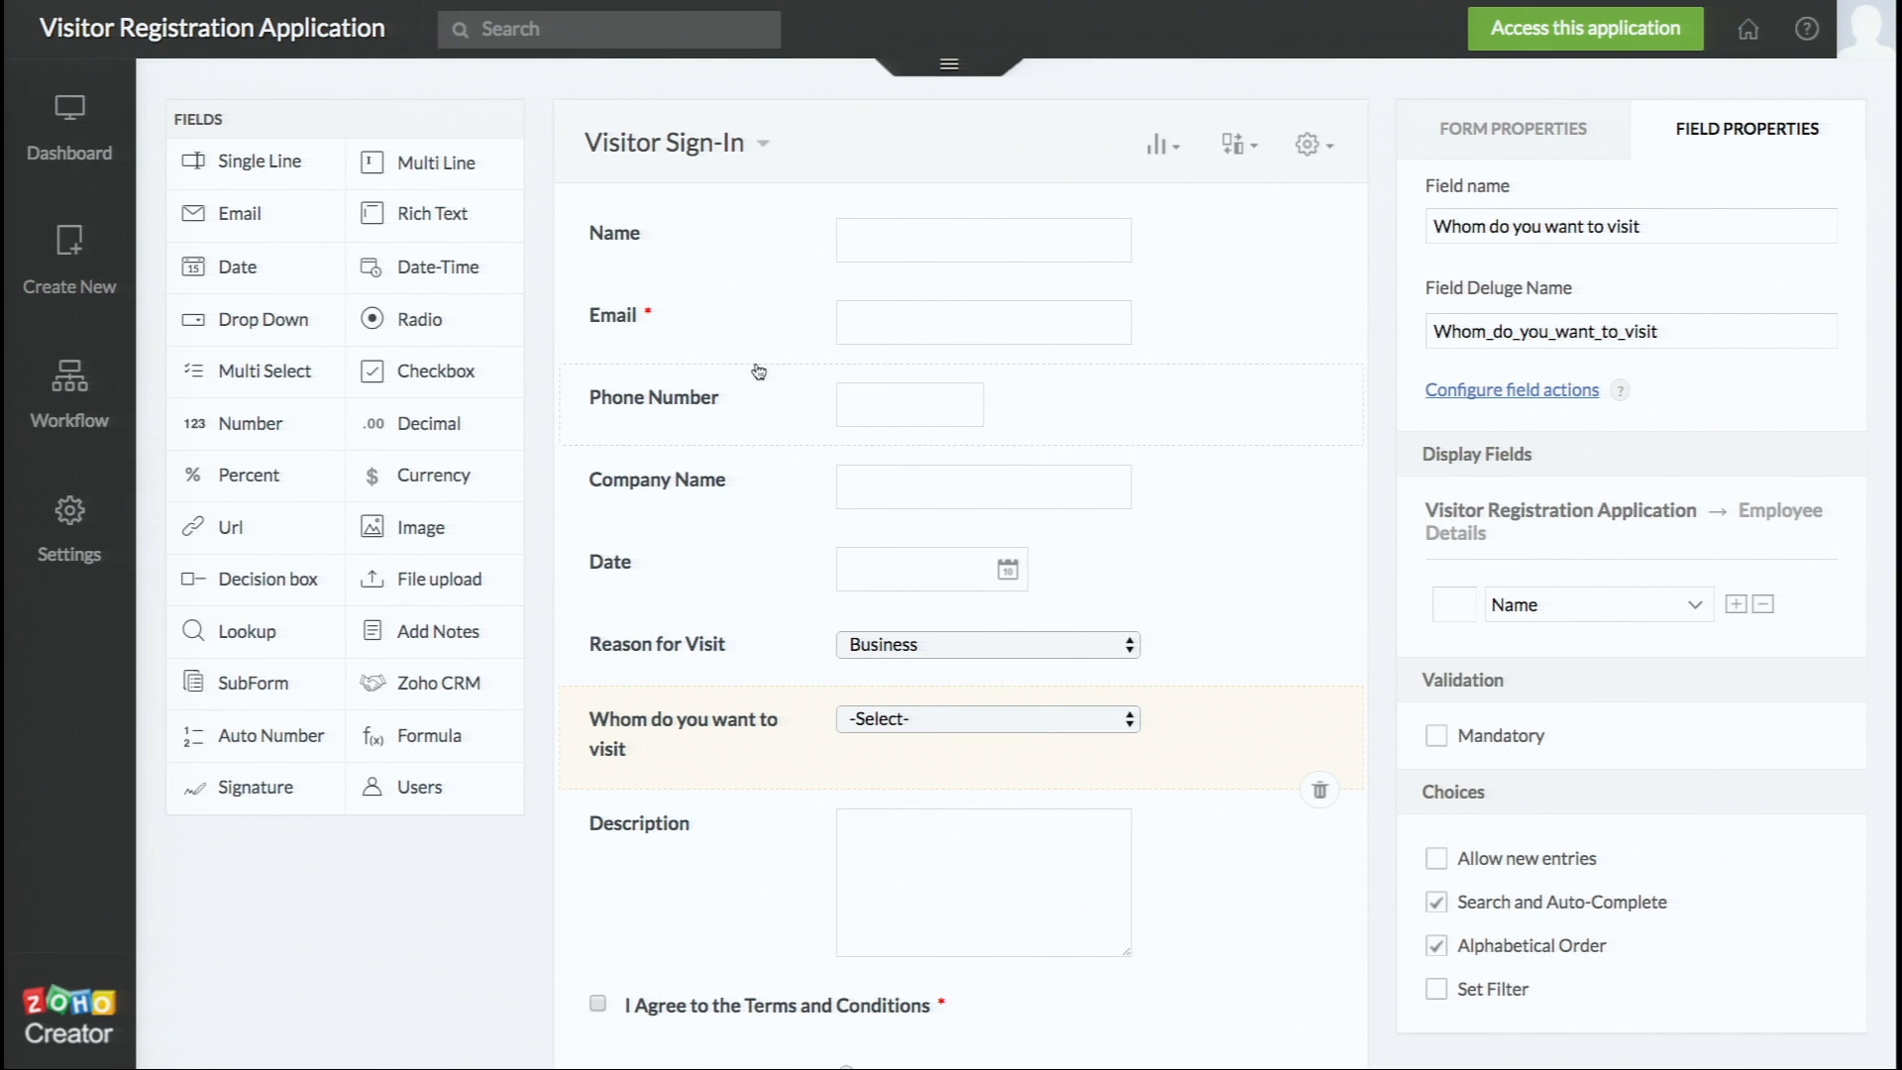
- Check on the live form that the Whom do you want to visit list offers employee names, then return to editing
{"action": "left_click", "coordinate": [1520, 35]}
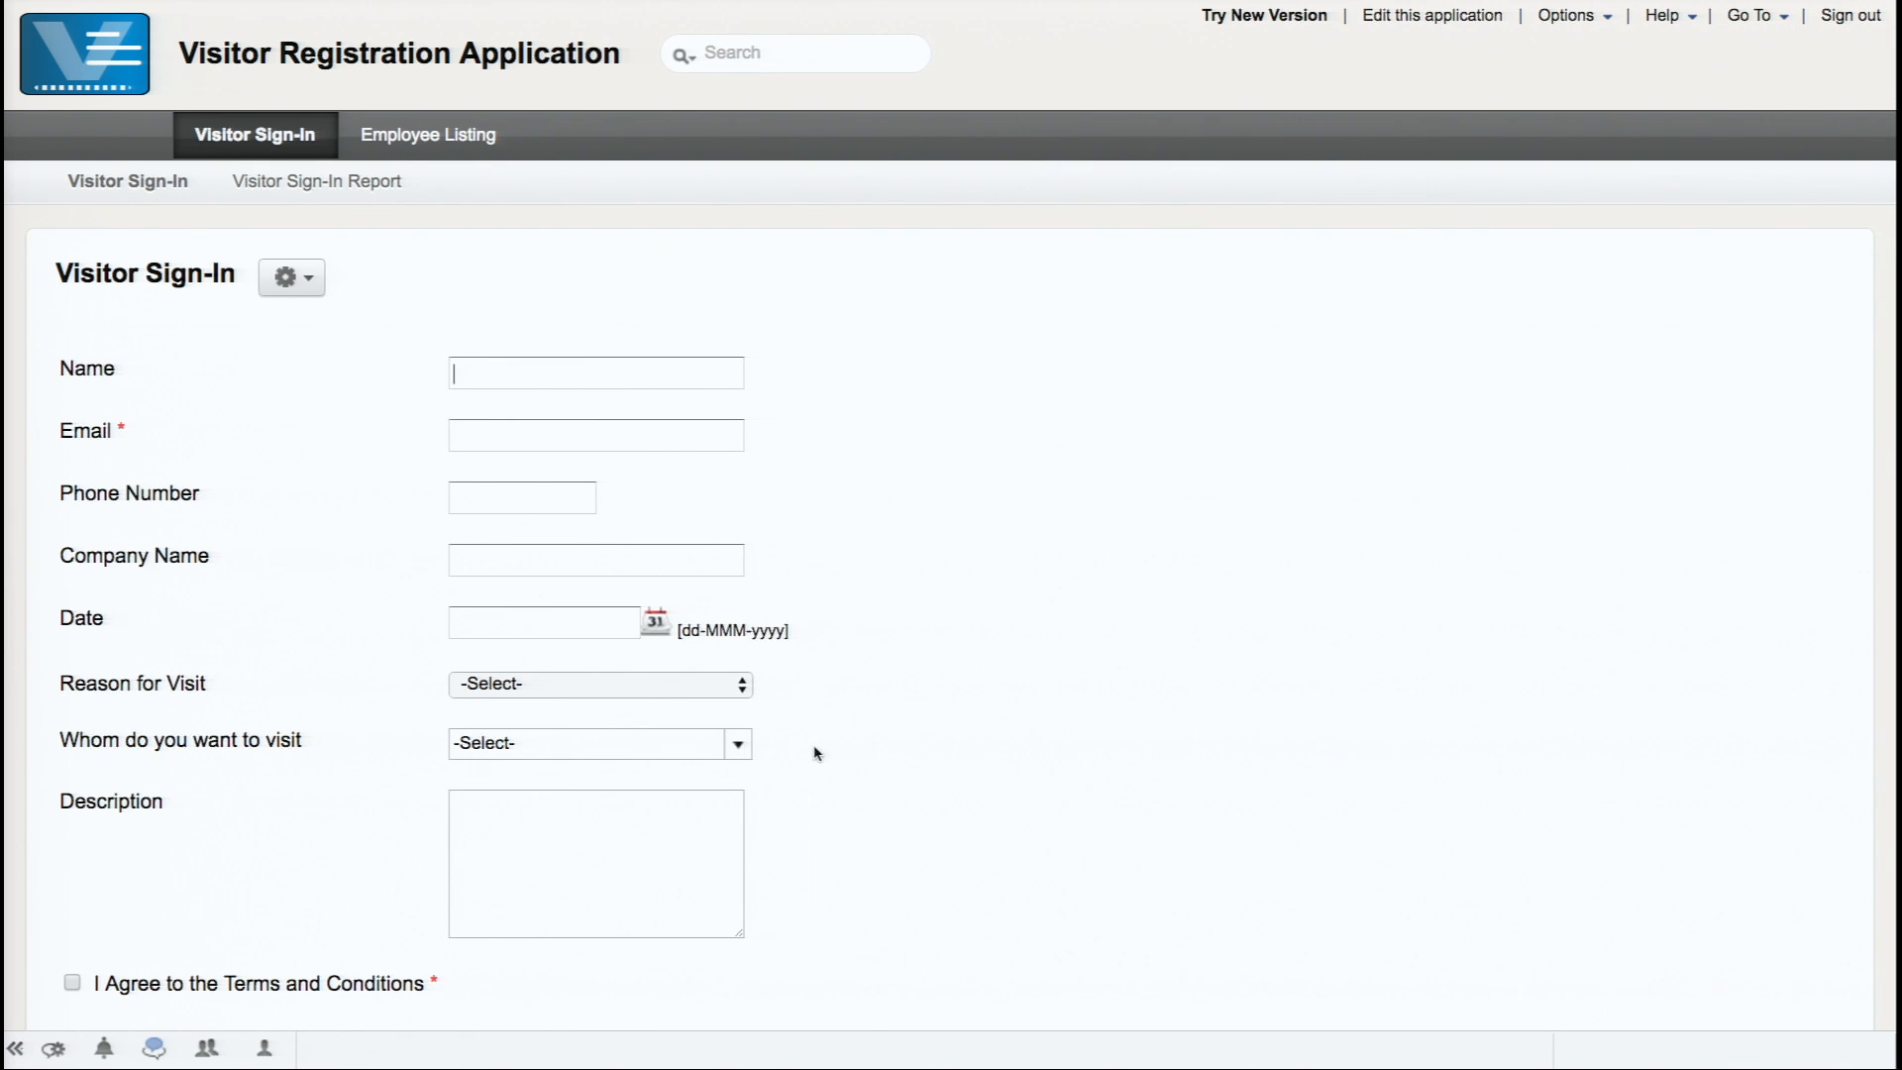
{"action": "left_click", "coordinate": [738, 747]}
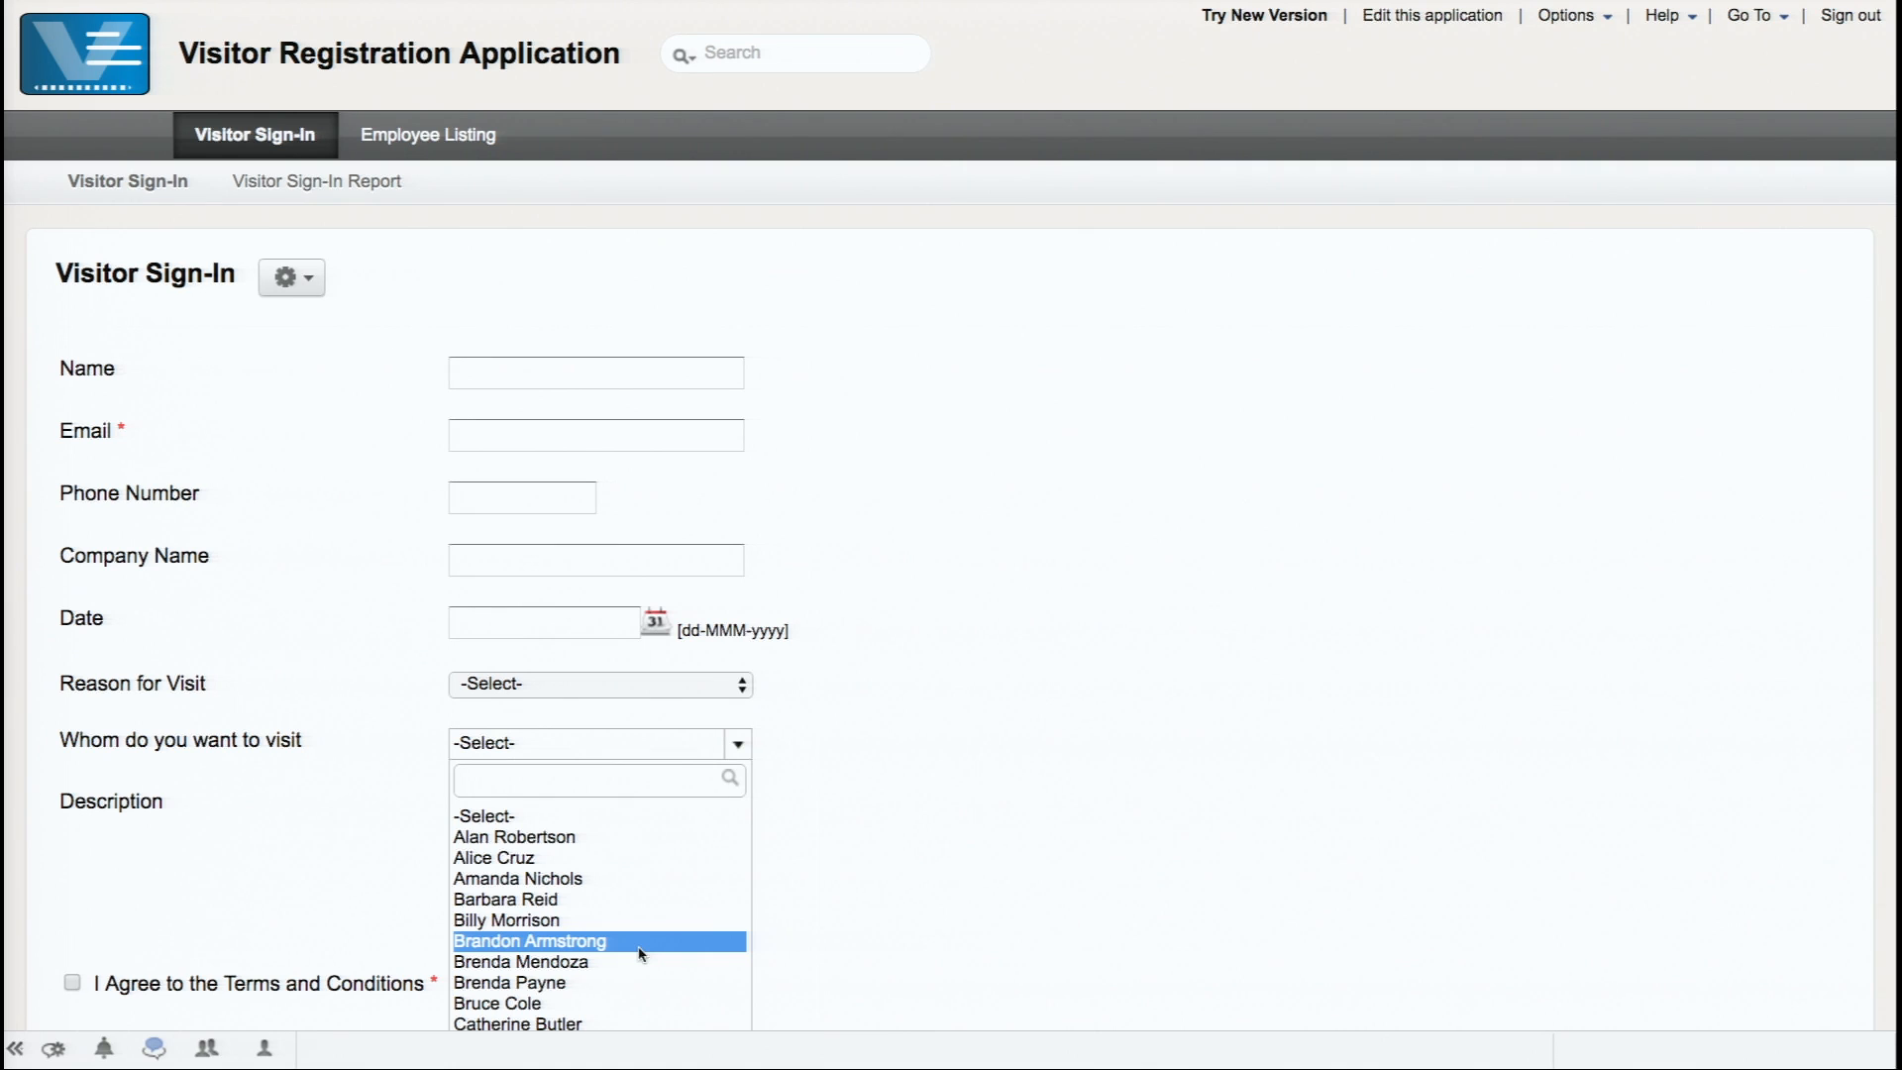
{"action": "left_click", "coordinate": [1437, 20]}
{"action": "left_click", "coordinate": [1437, 20]}
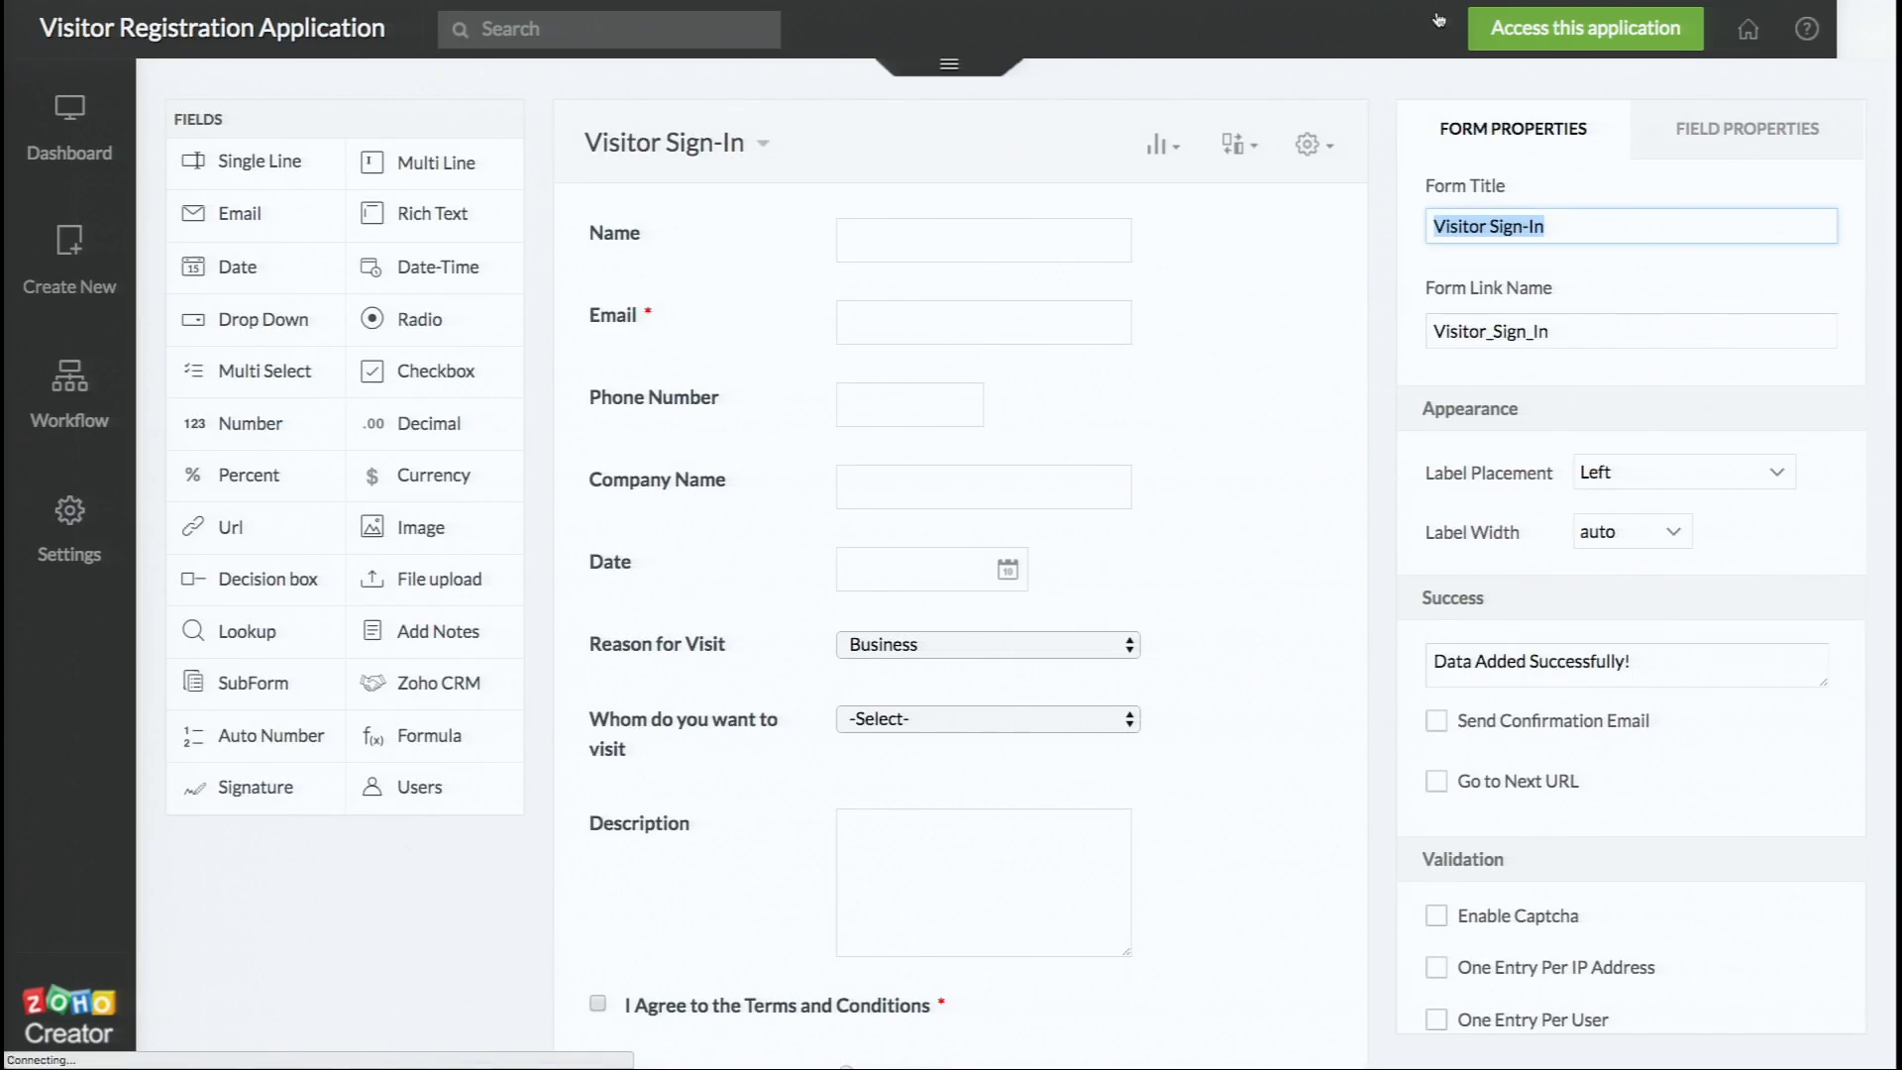
{"action": "left_click", "coordinate": [667, 715]}
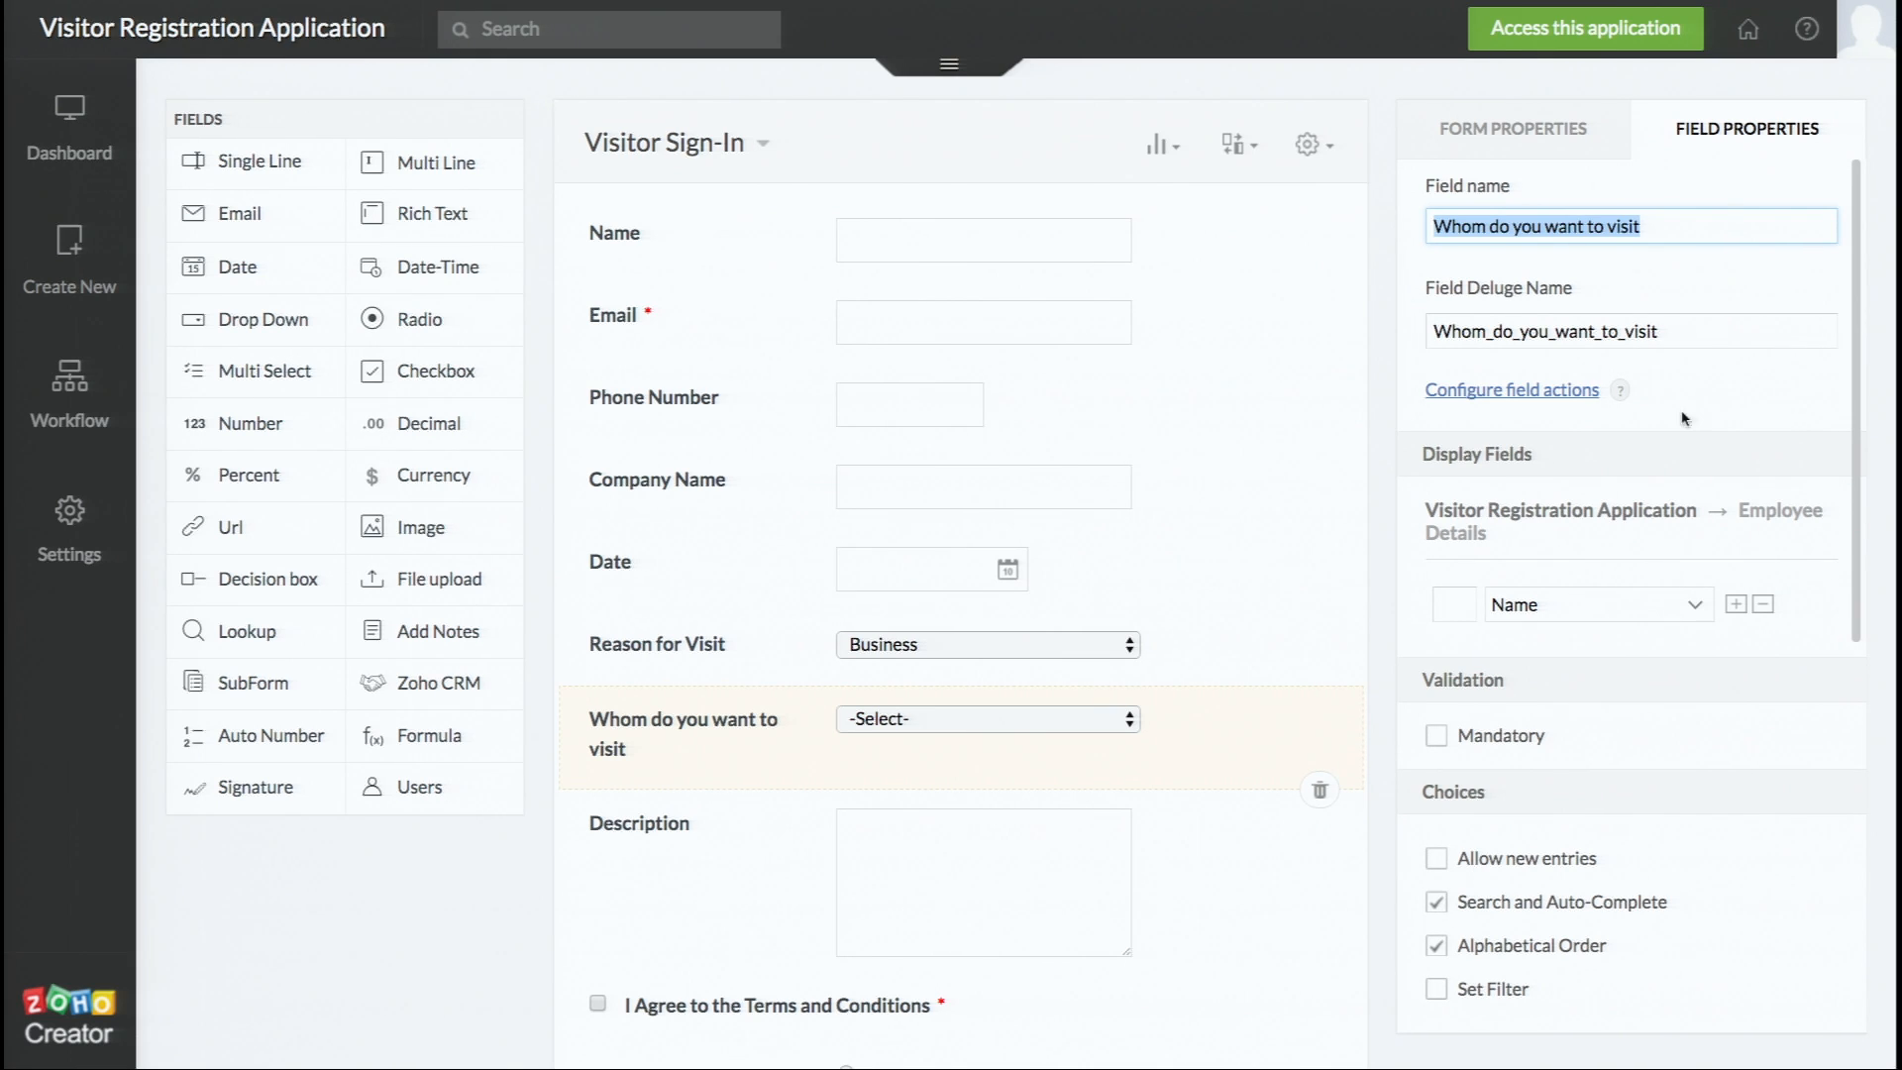
{"action": "left_click", "coordinate": [1538, 32]}
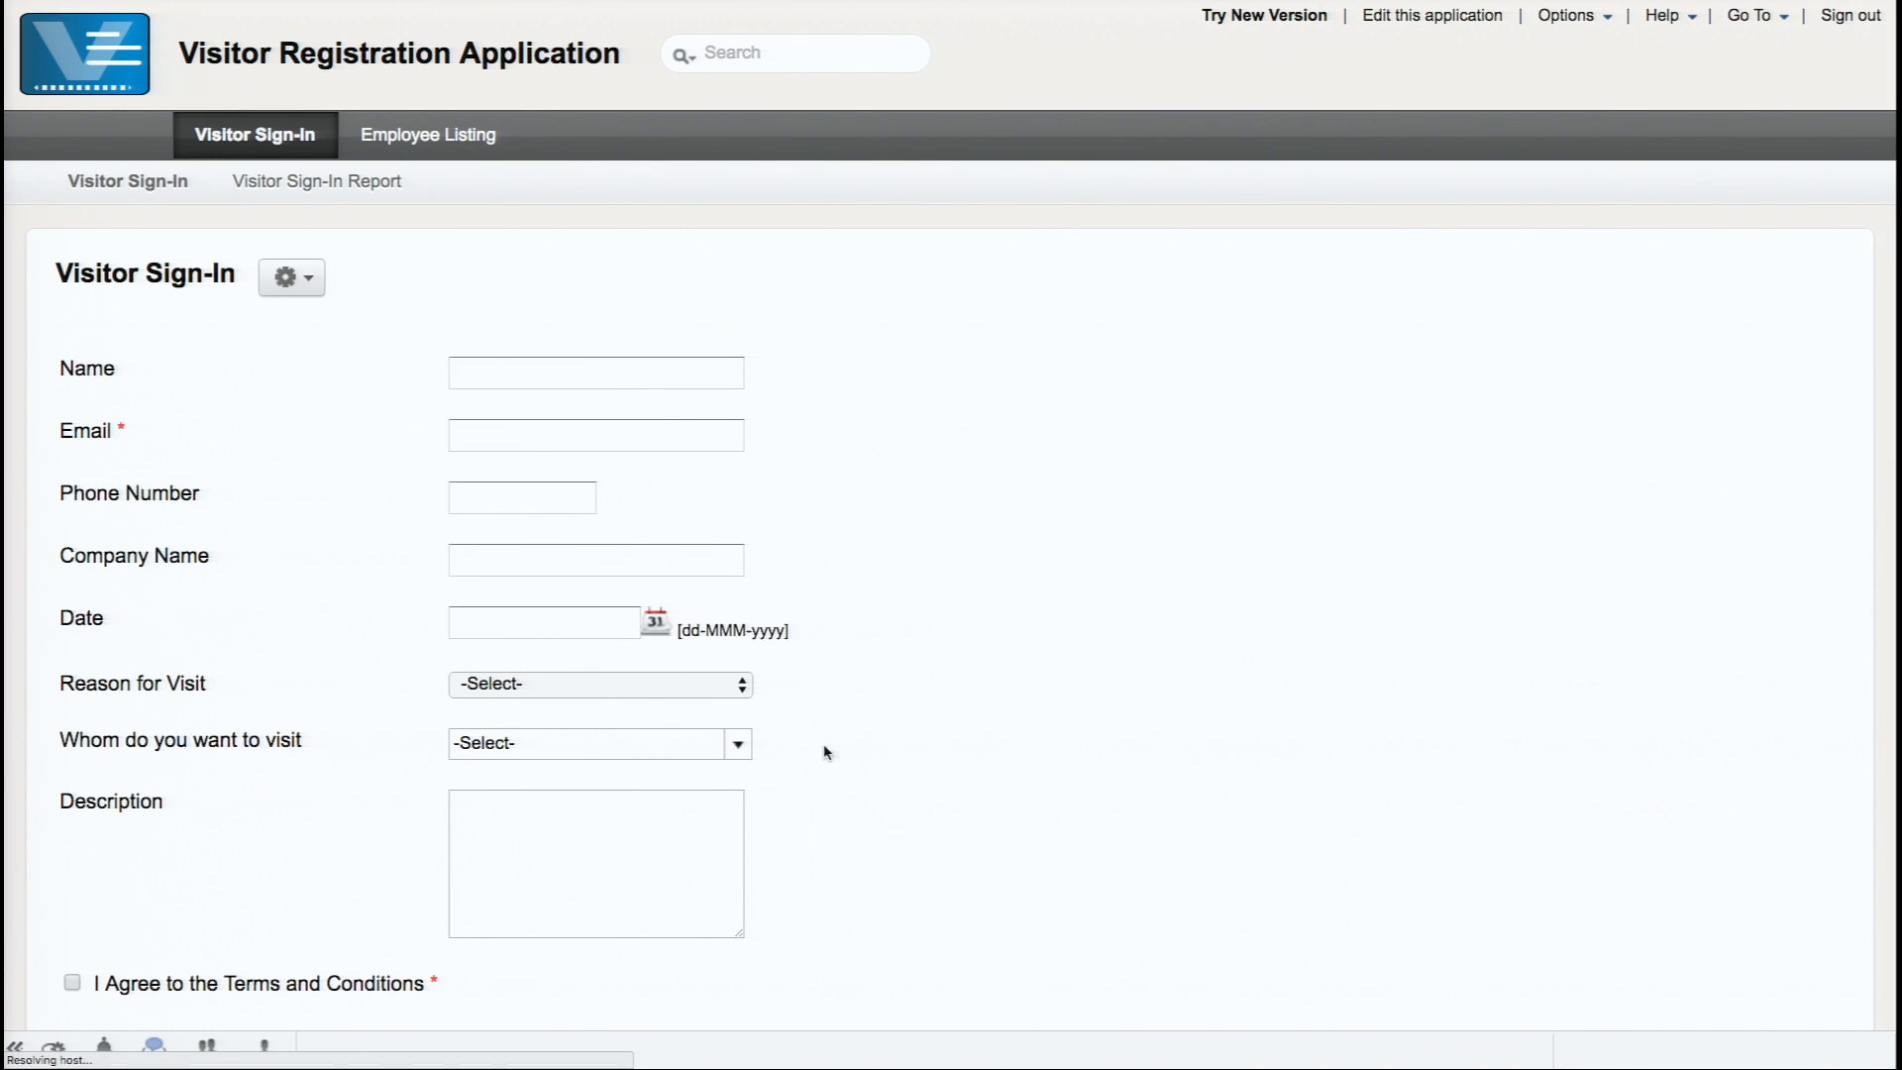
- Show the employee names from Employee Details in the Whom do you want to visit lookup
{"action": "left_click", "coordinate": [739, 745]}
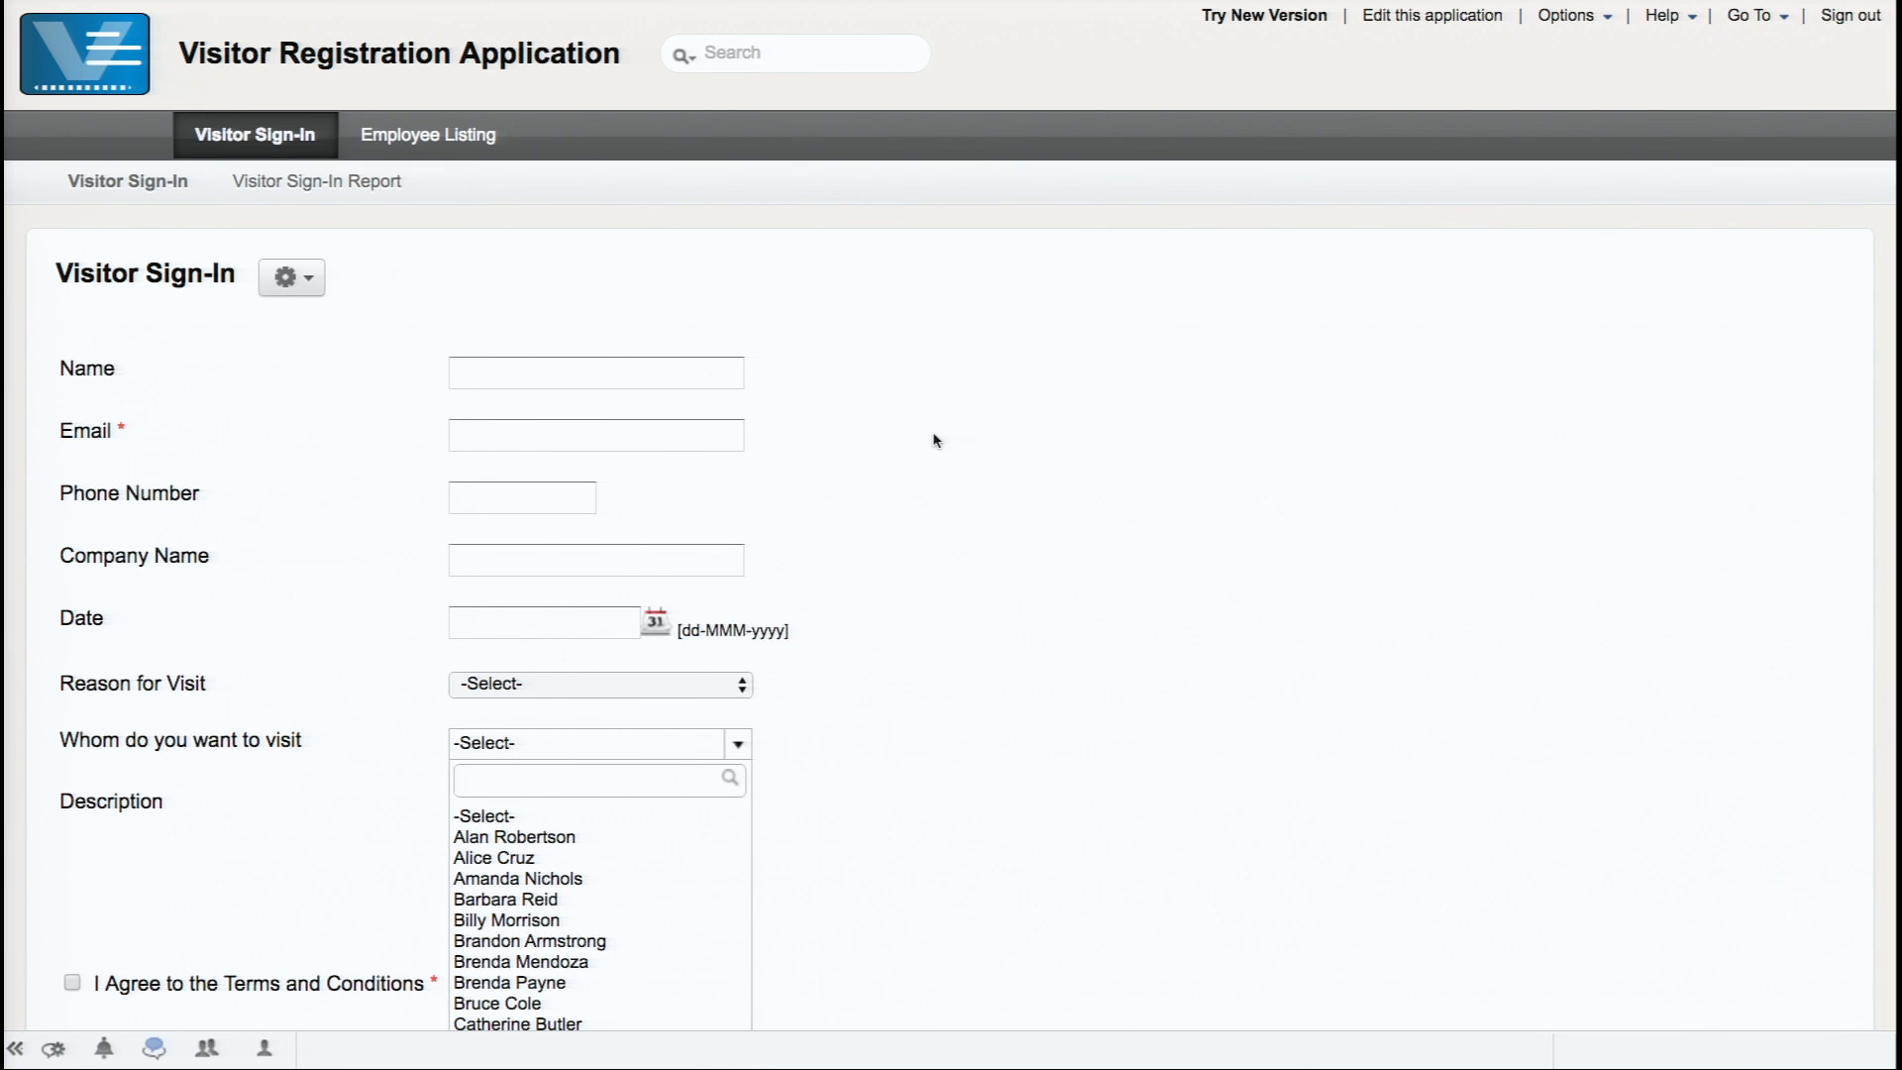
- Reveal the Task 2 bullet about importing visitor details on the Exercise 4 slide, then return to Chrome
{"action": "key", "text": "ctrl+Left"}
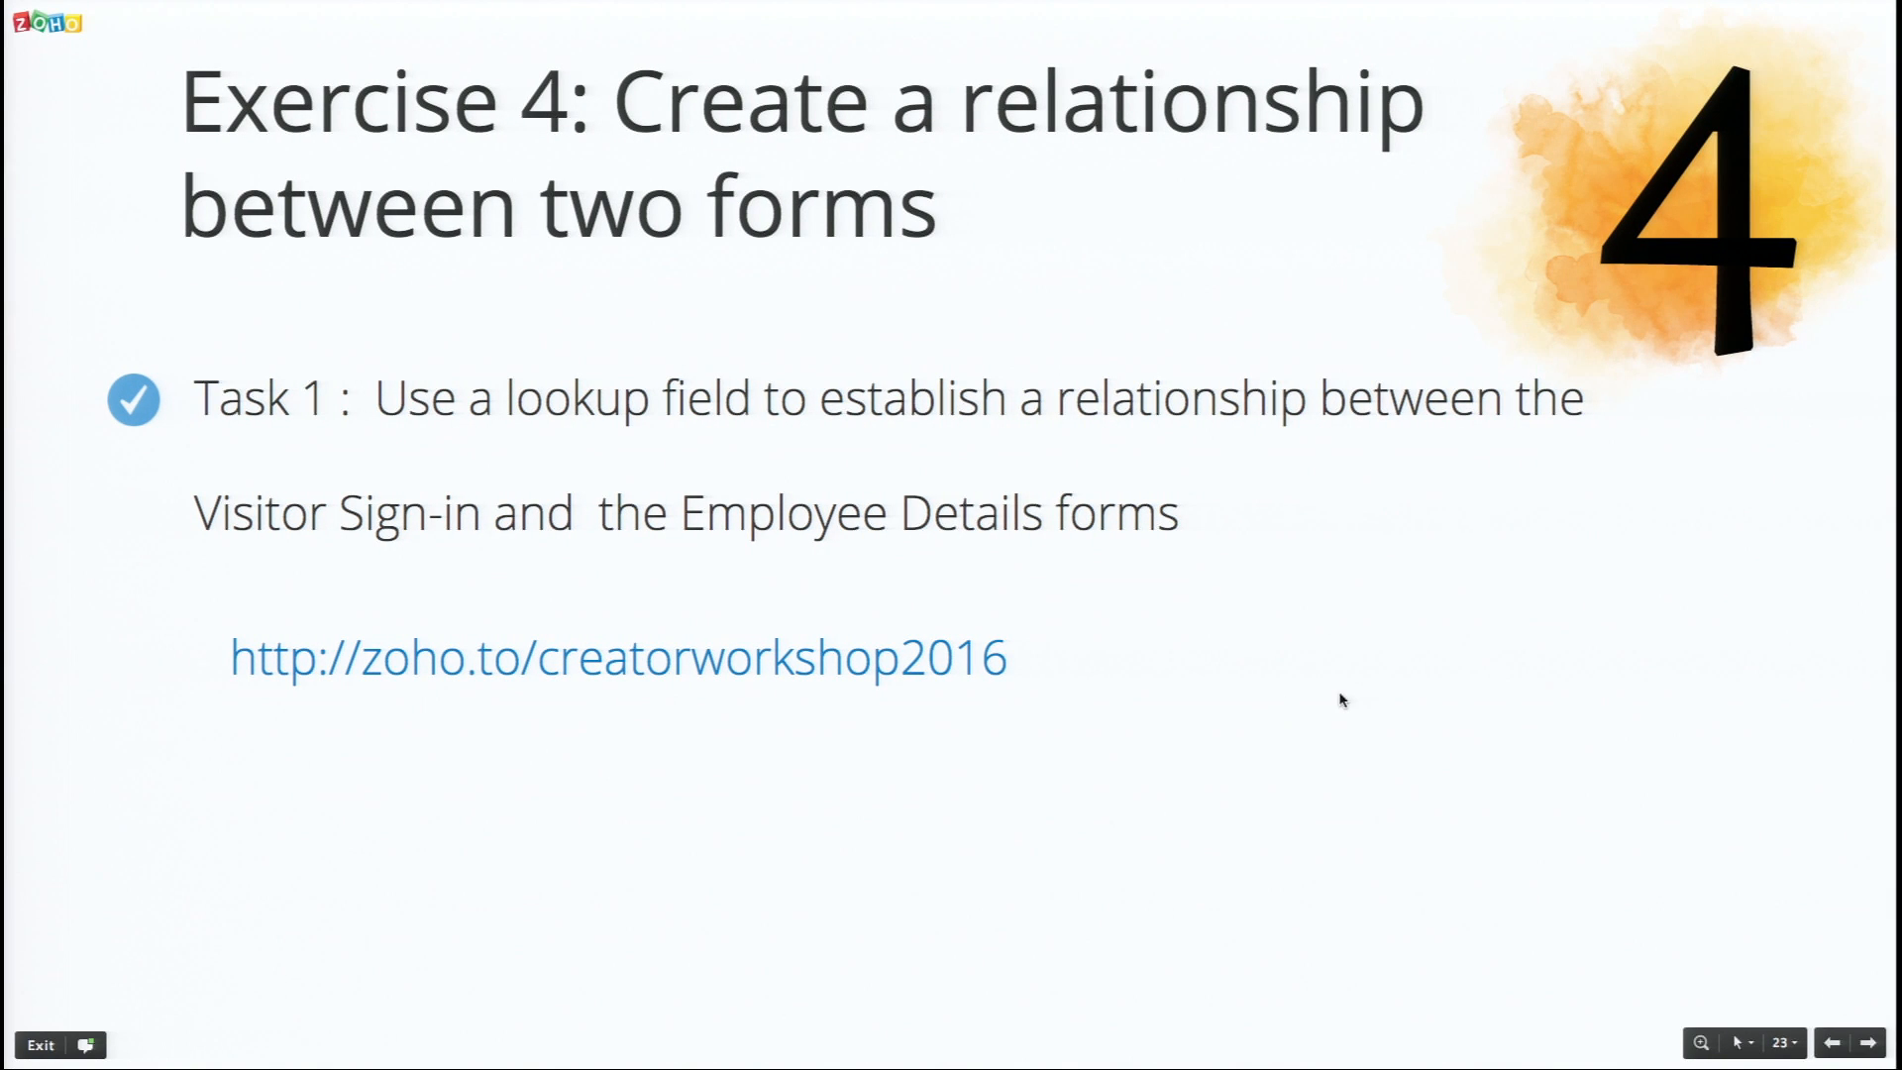
{"action": "key", "text": "Right"}
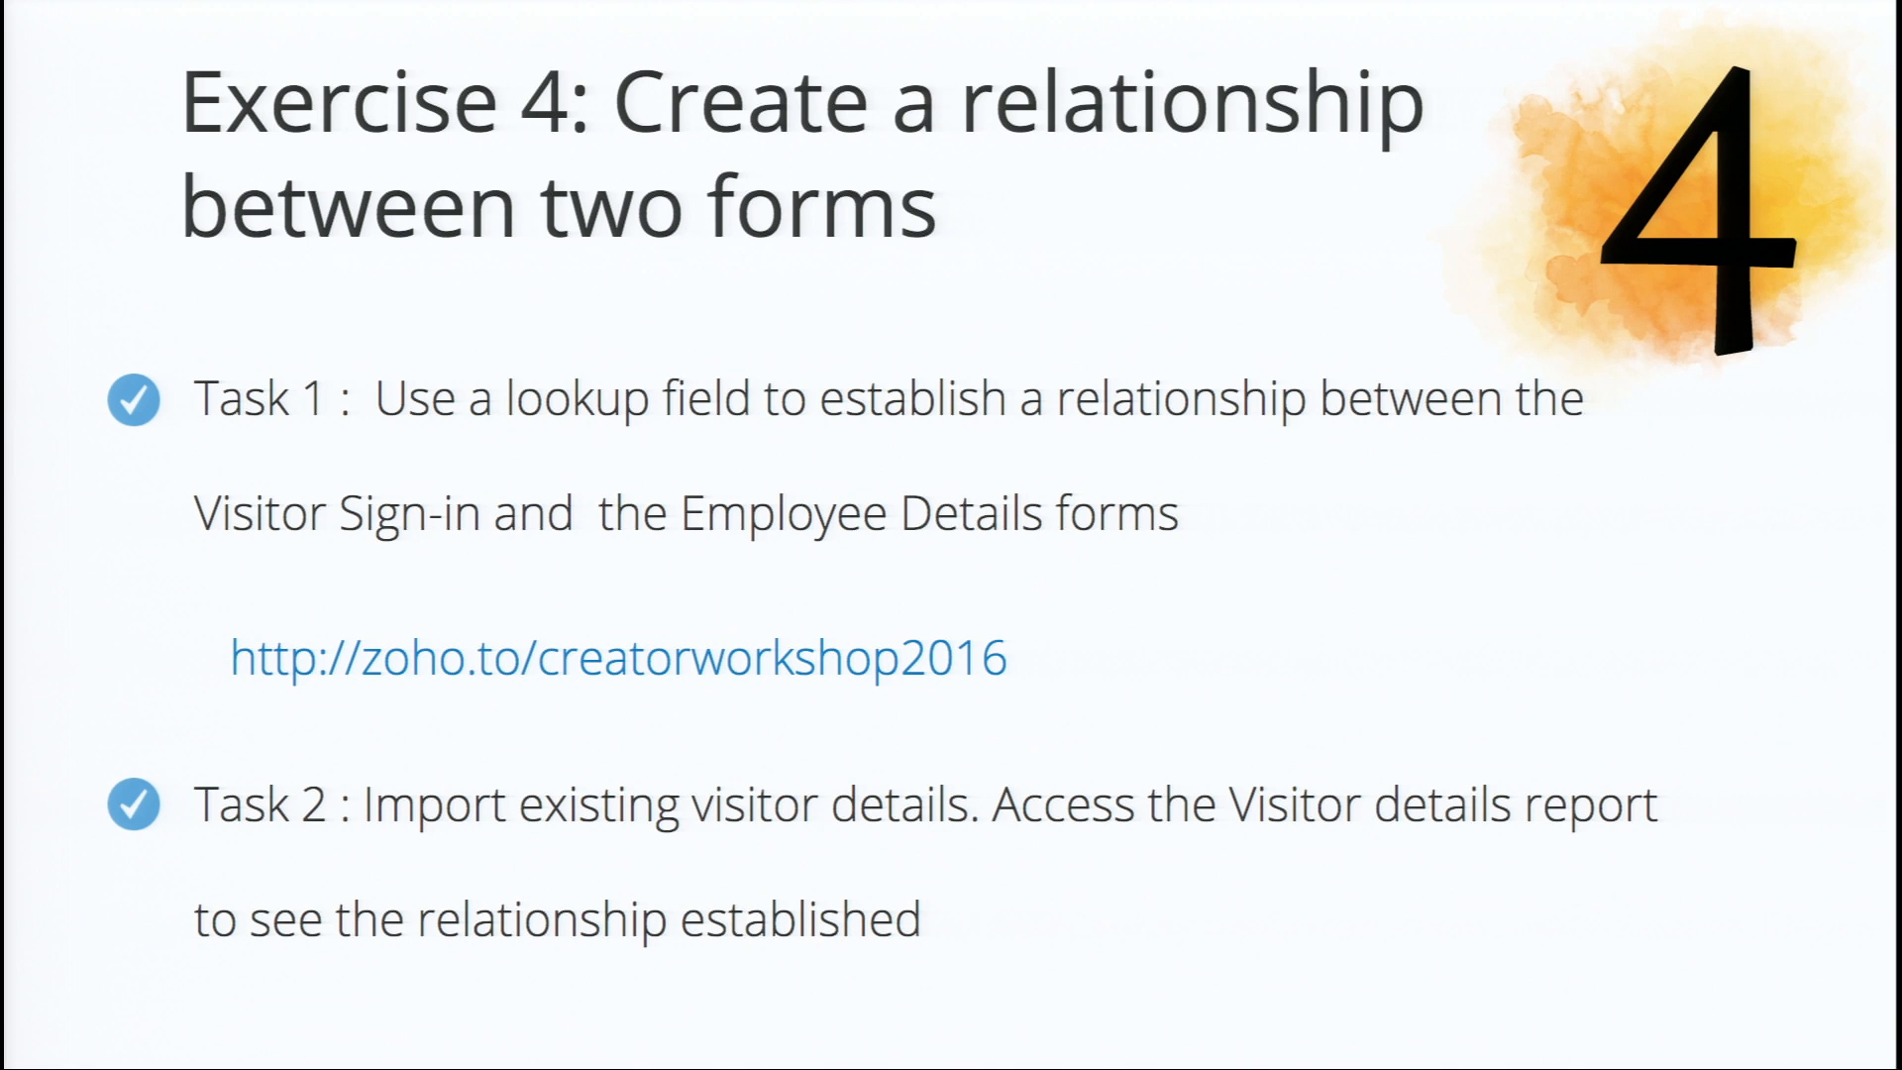
{"action": "key", "text": "ctrl+Right"}
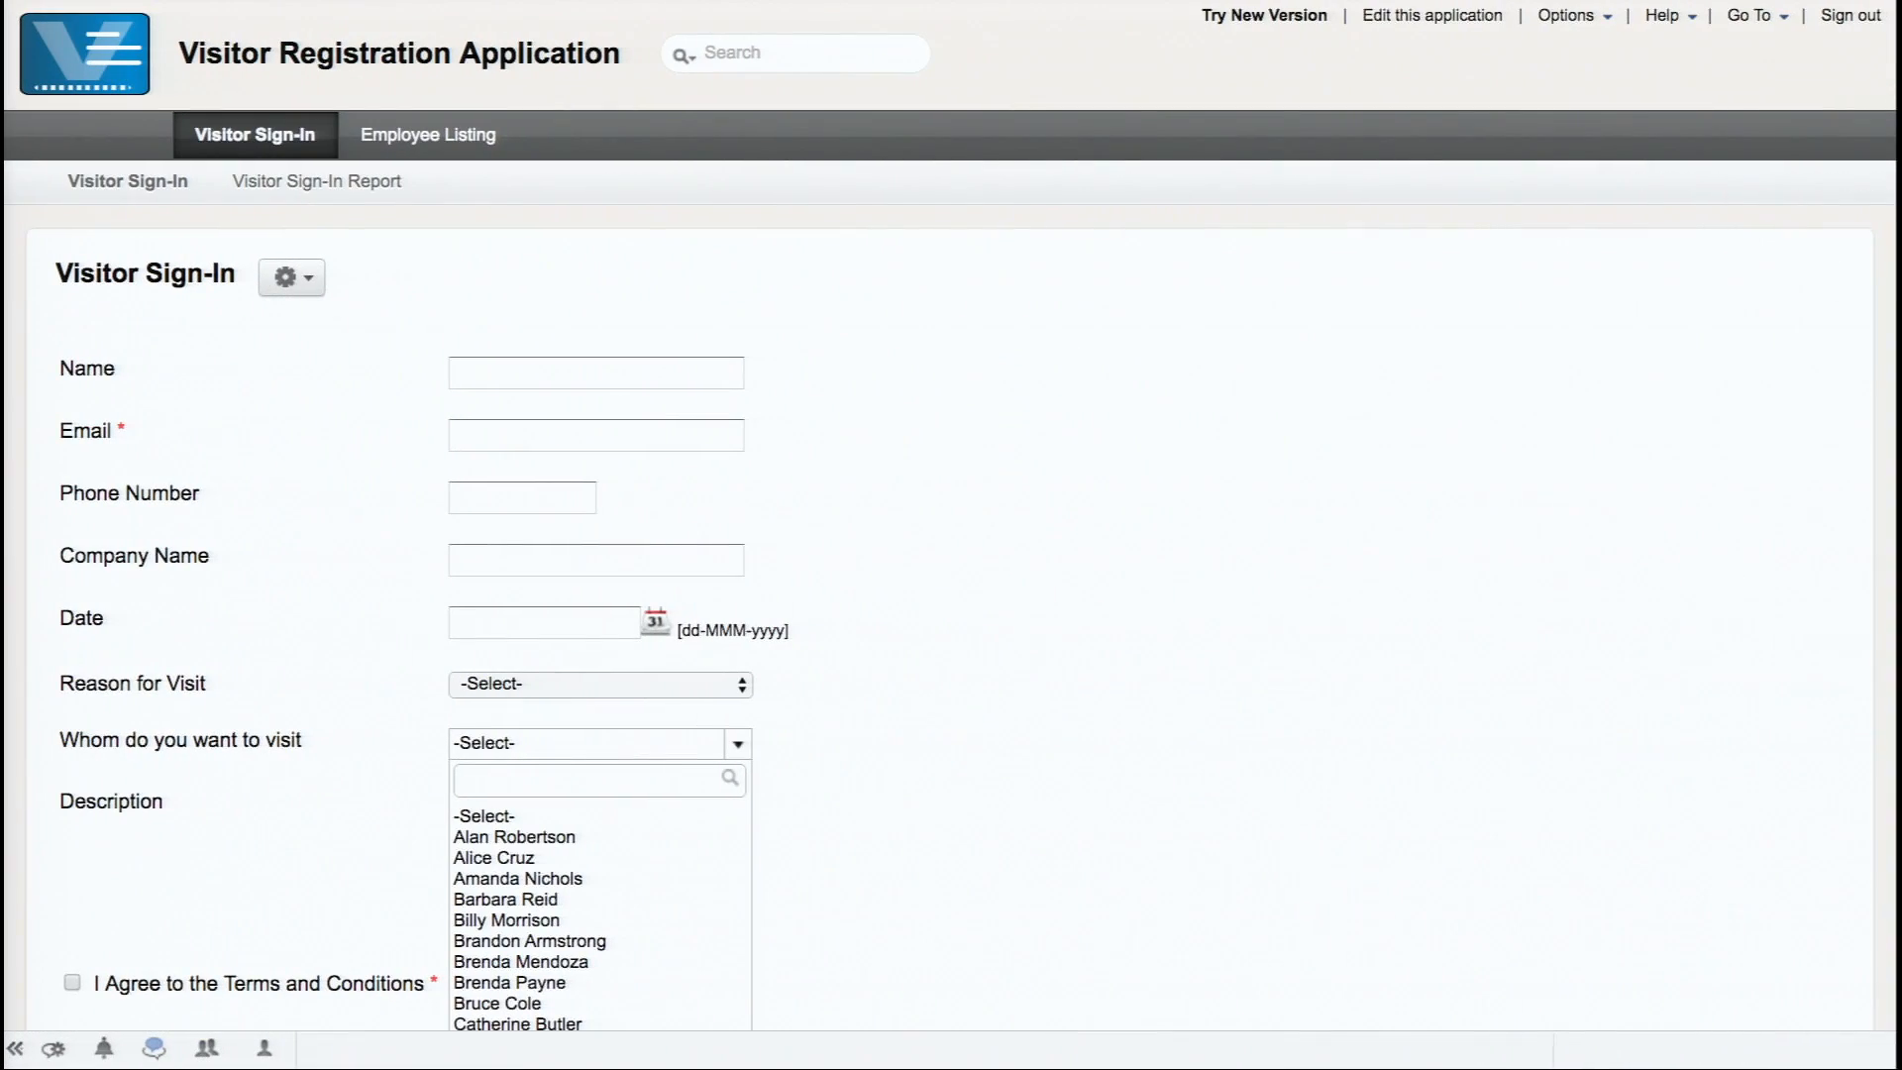
- Load the workshop link zoho.to/creatorworkshop2016 in a new Chrome tab
{"action": "mouse_move", "coordinate": [525, 4]}
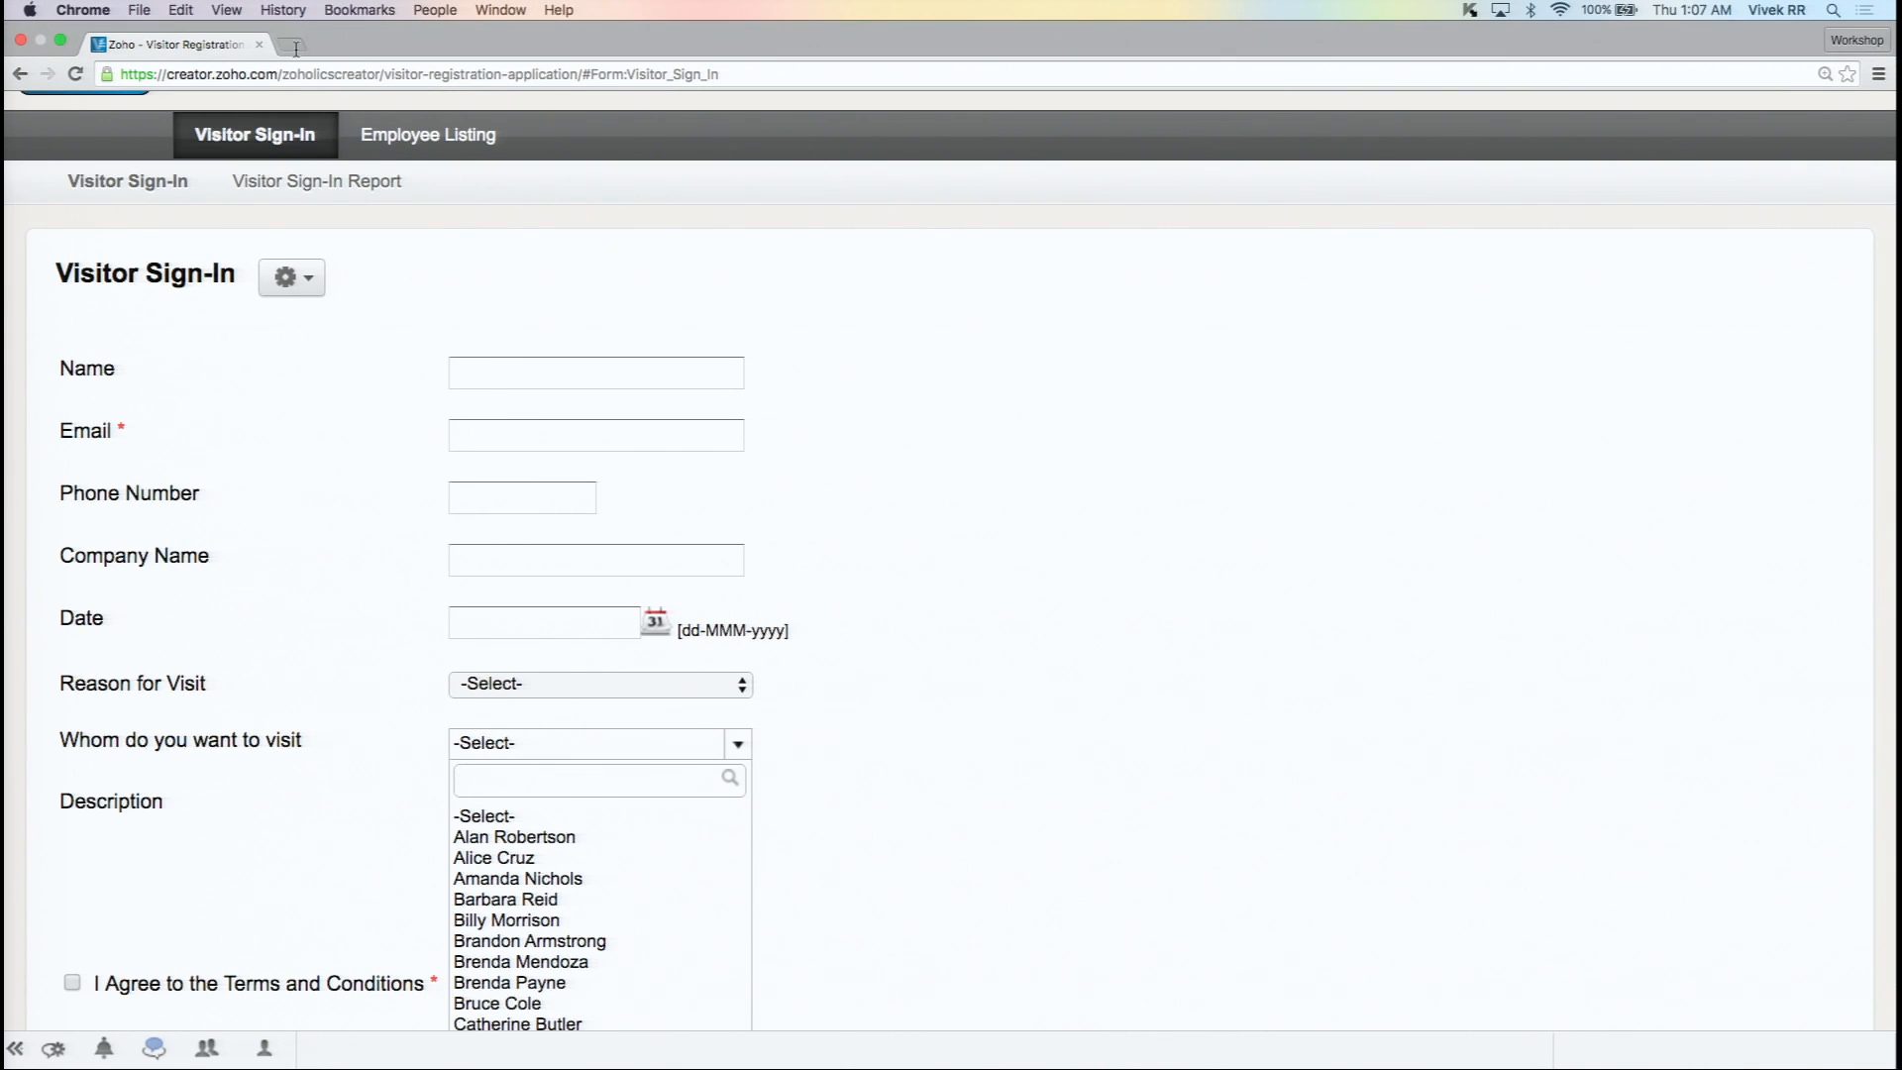
{"action": "left_click", "coordinate": [297, 46]}
{"action": "type", "text": "zoho"}
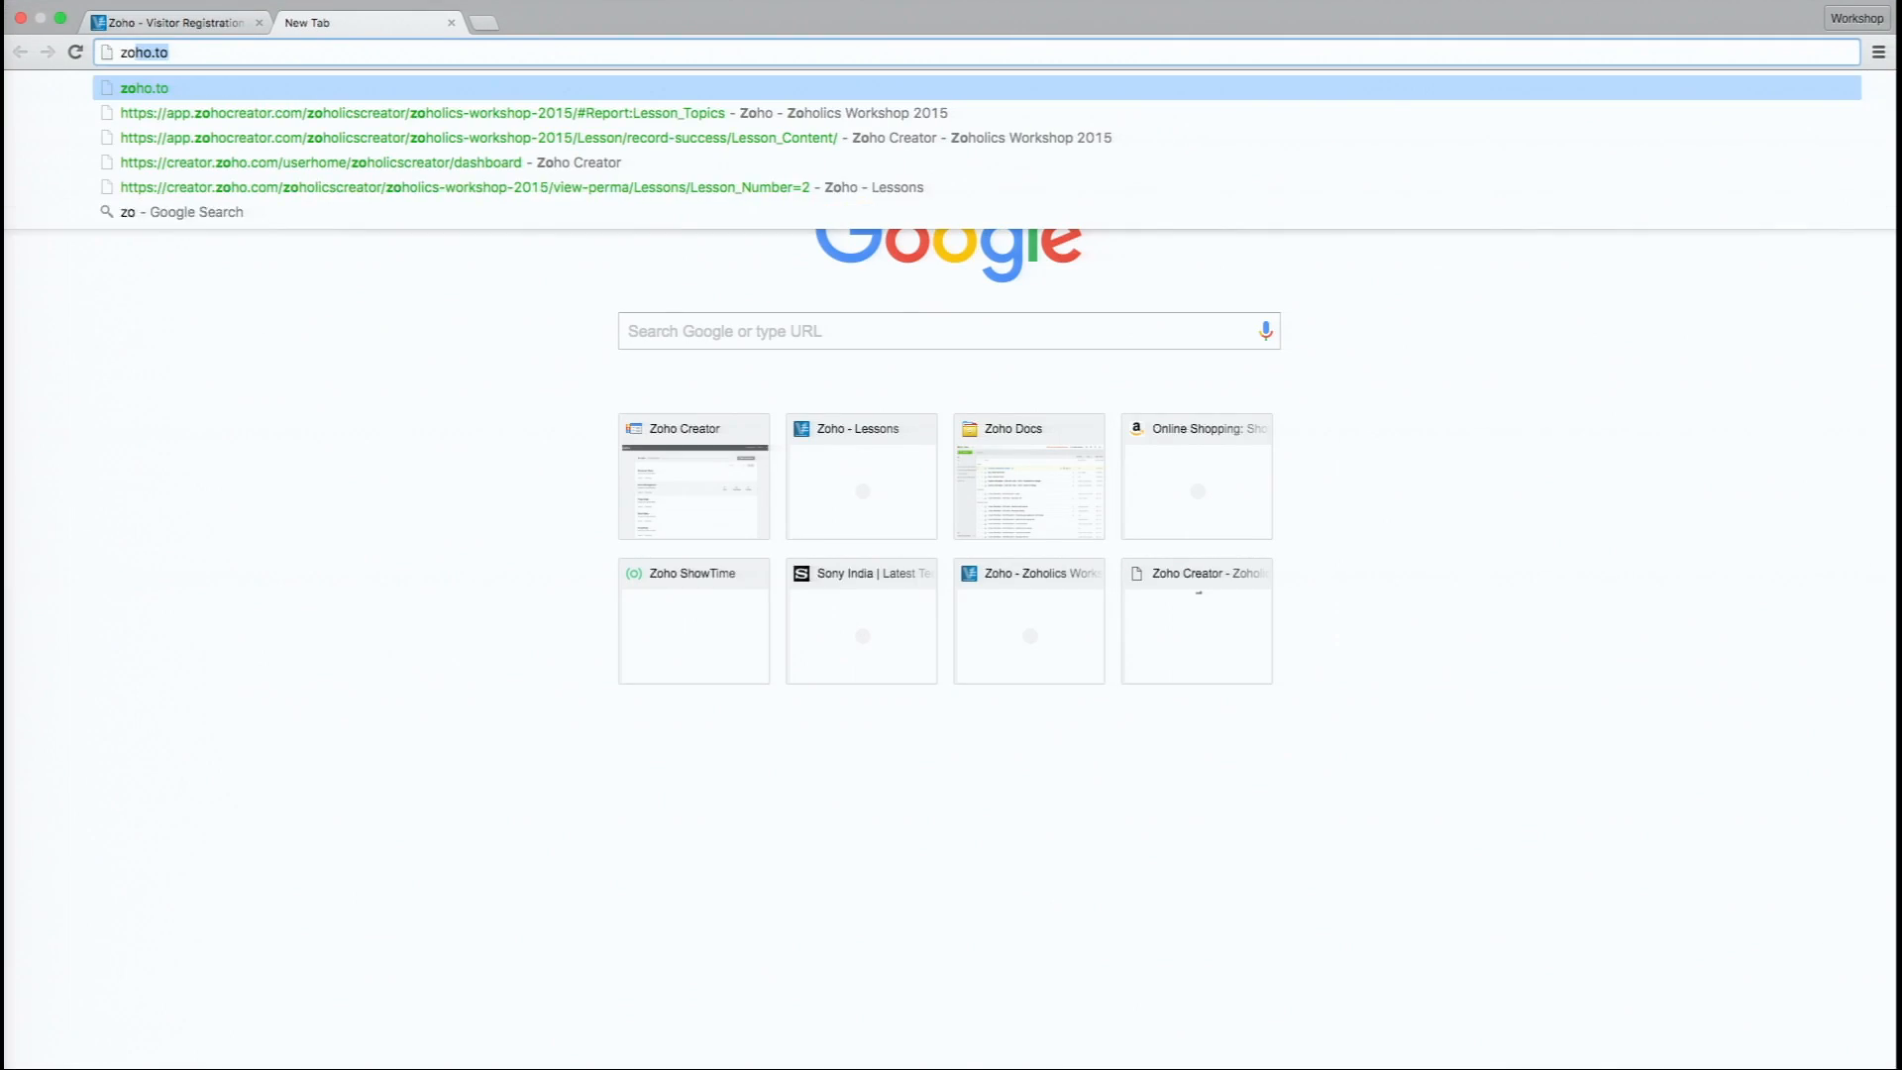
{"action": "type", "text": ".to"}
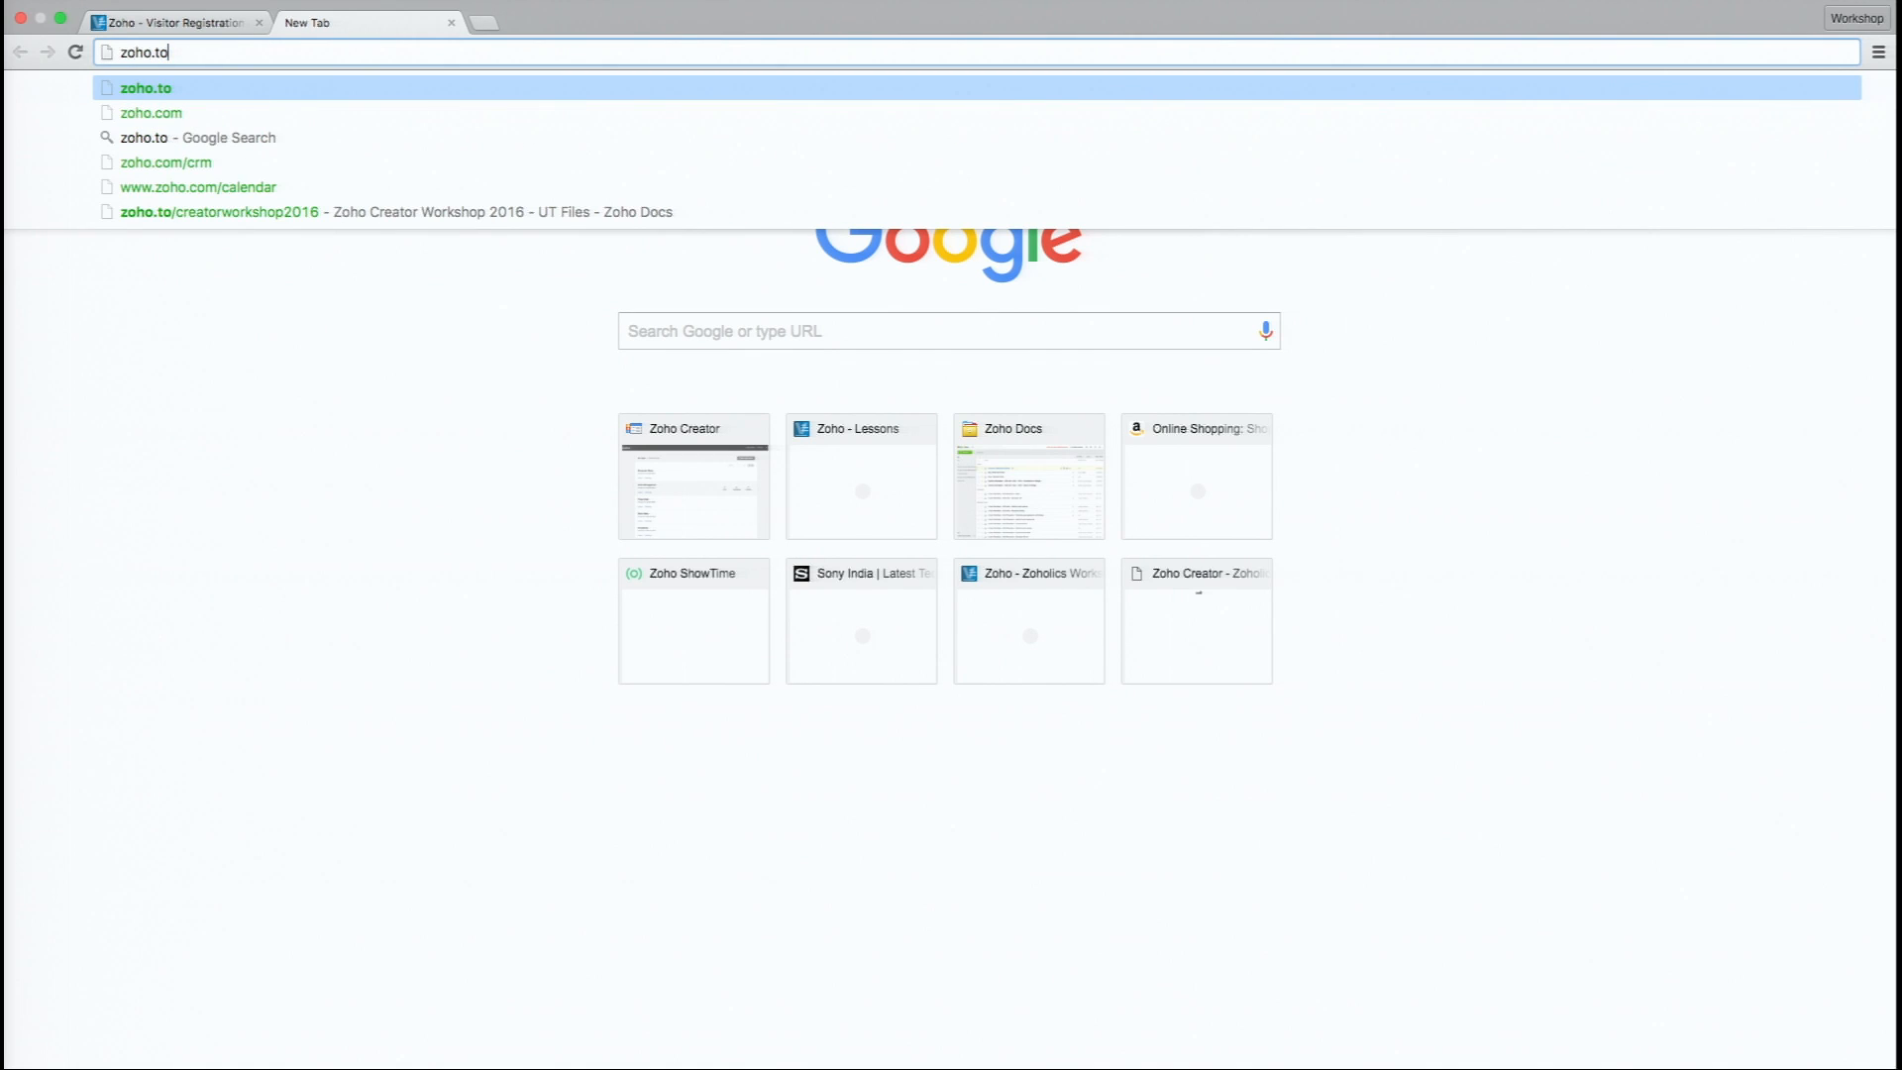
{"action": "type", "text": "/"}
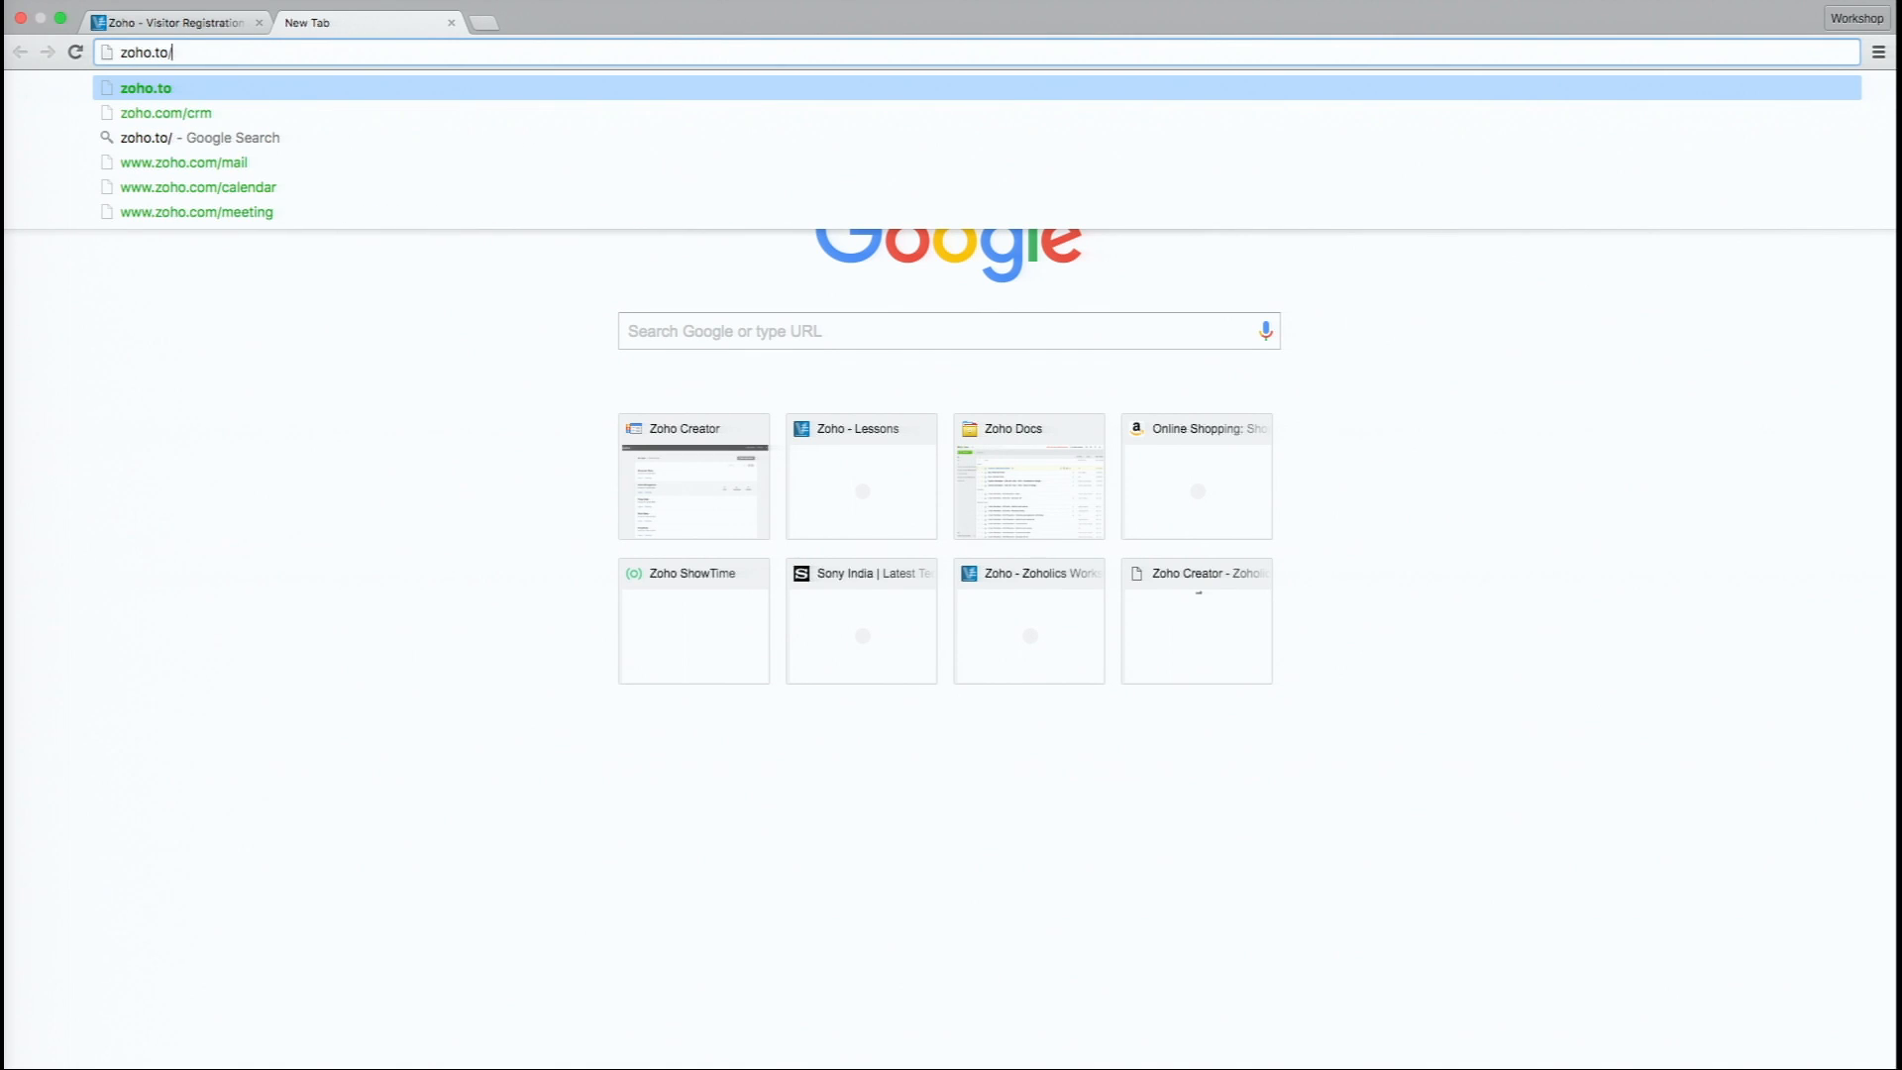
{"action": "type", "text": "creato"}
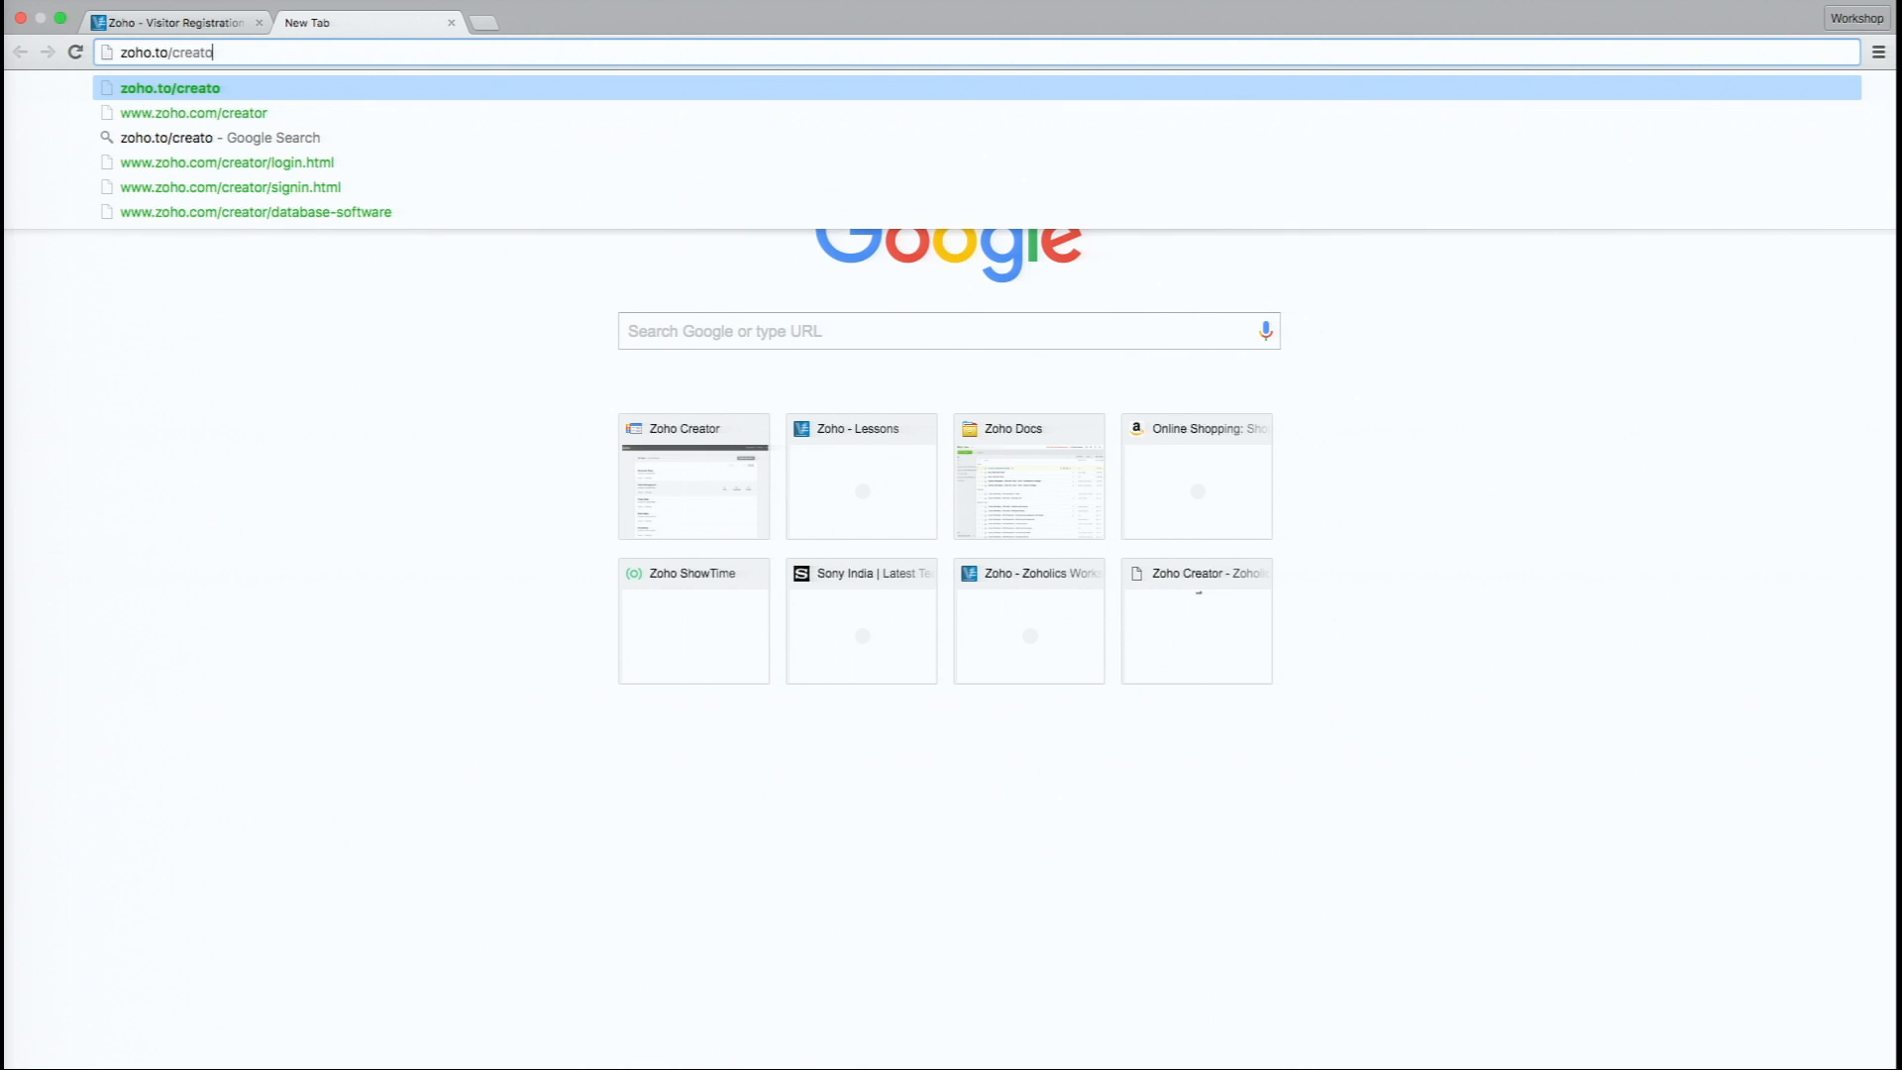
{"action": "type", "text": "rworks"}
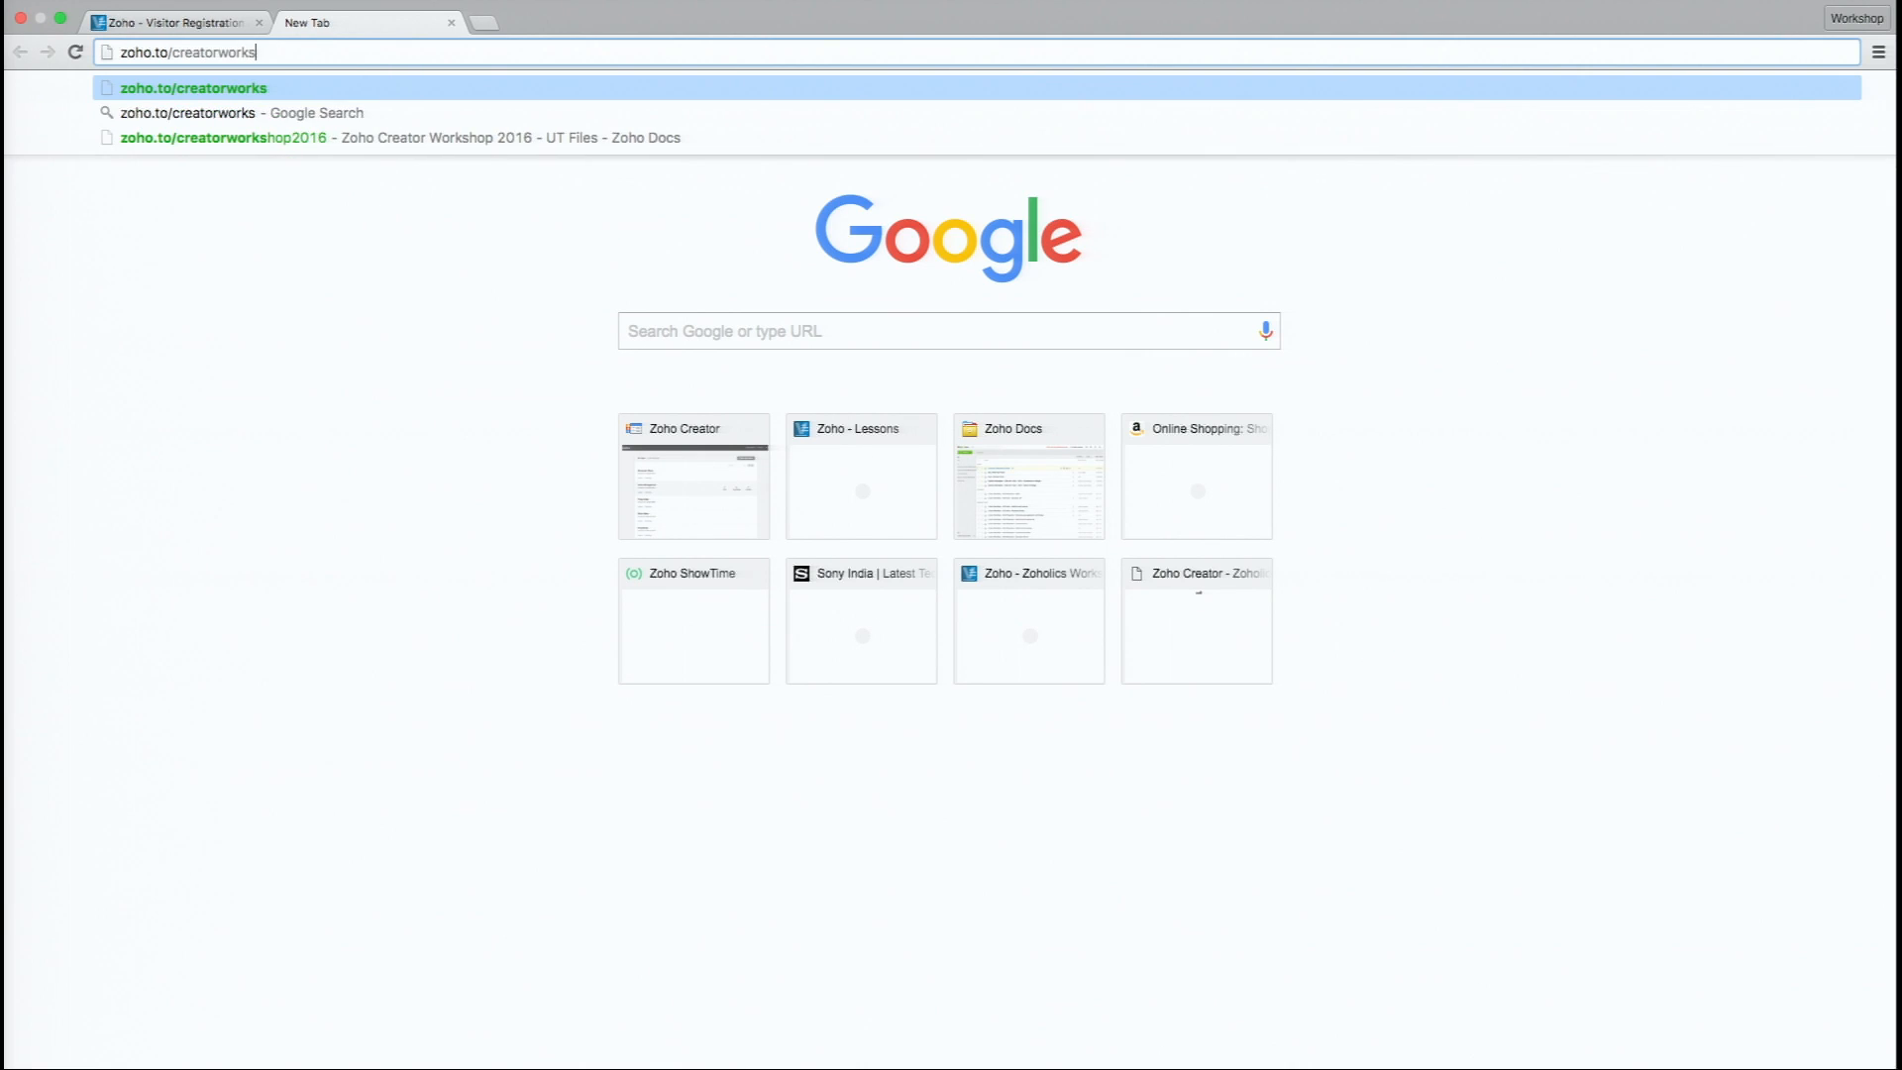
{"action": "type", "text": "hop20"}
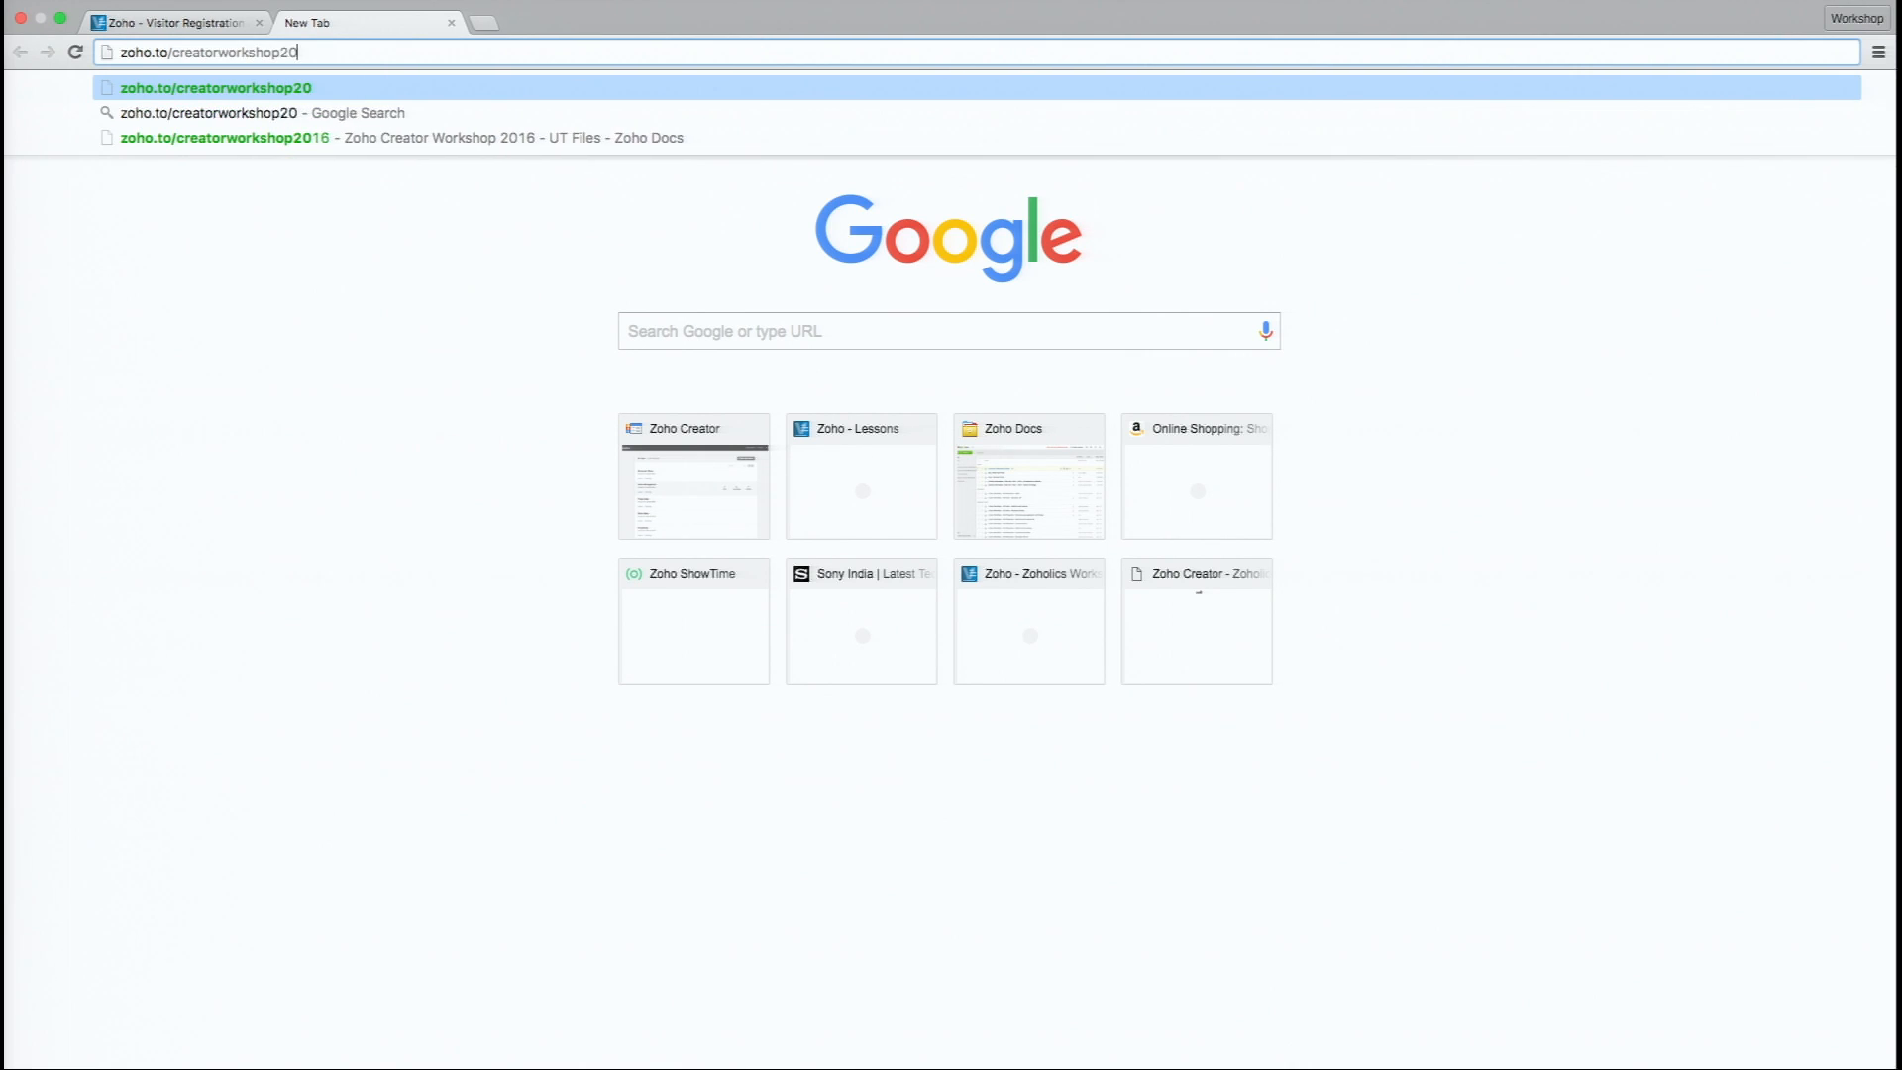
{"action": "type", "text": "16"}
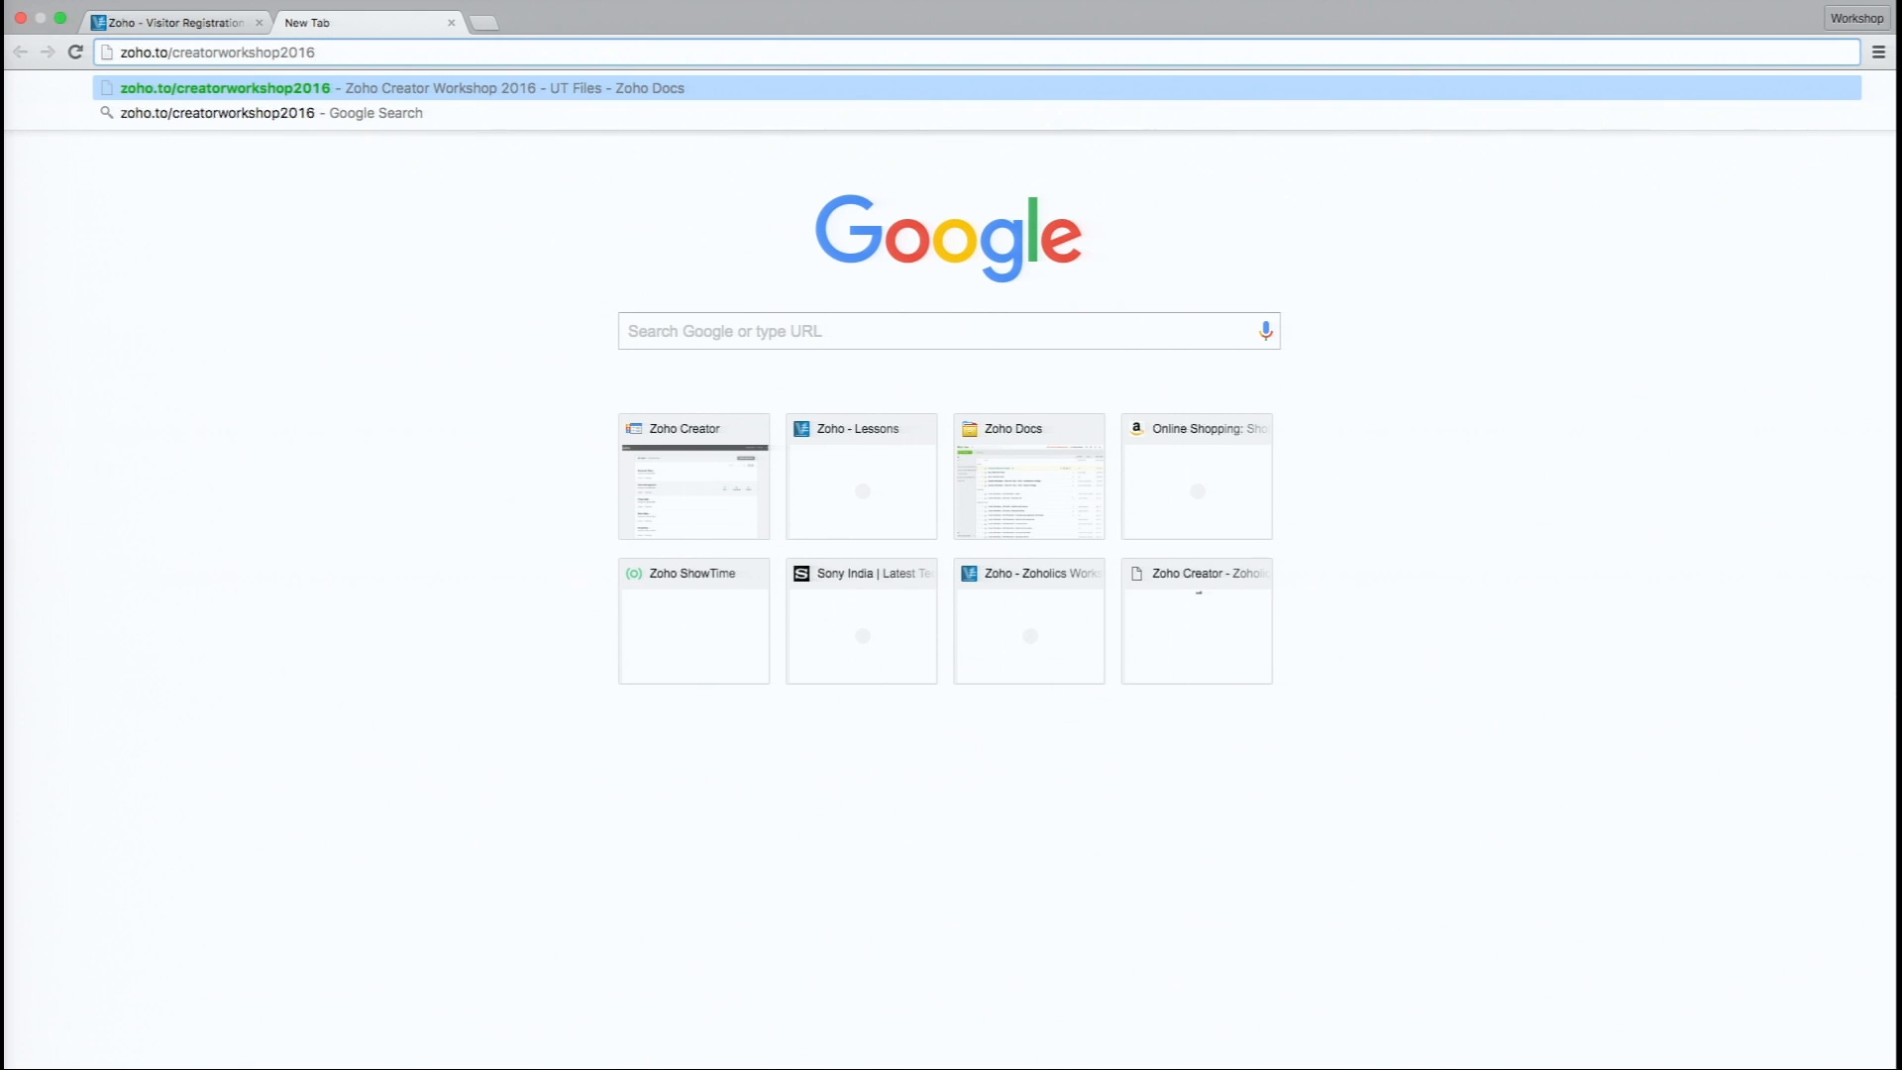
{"action": "key", "text": "super+plus"}
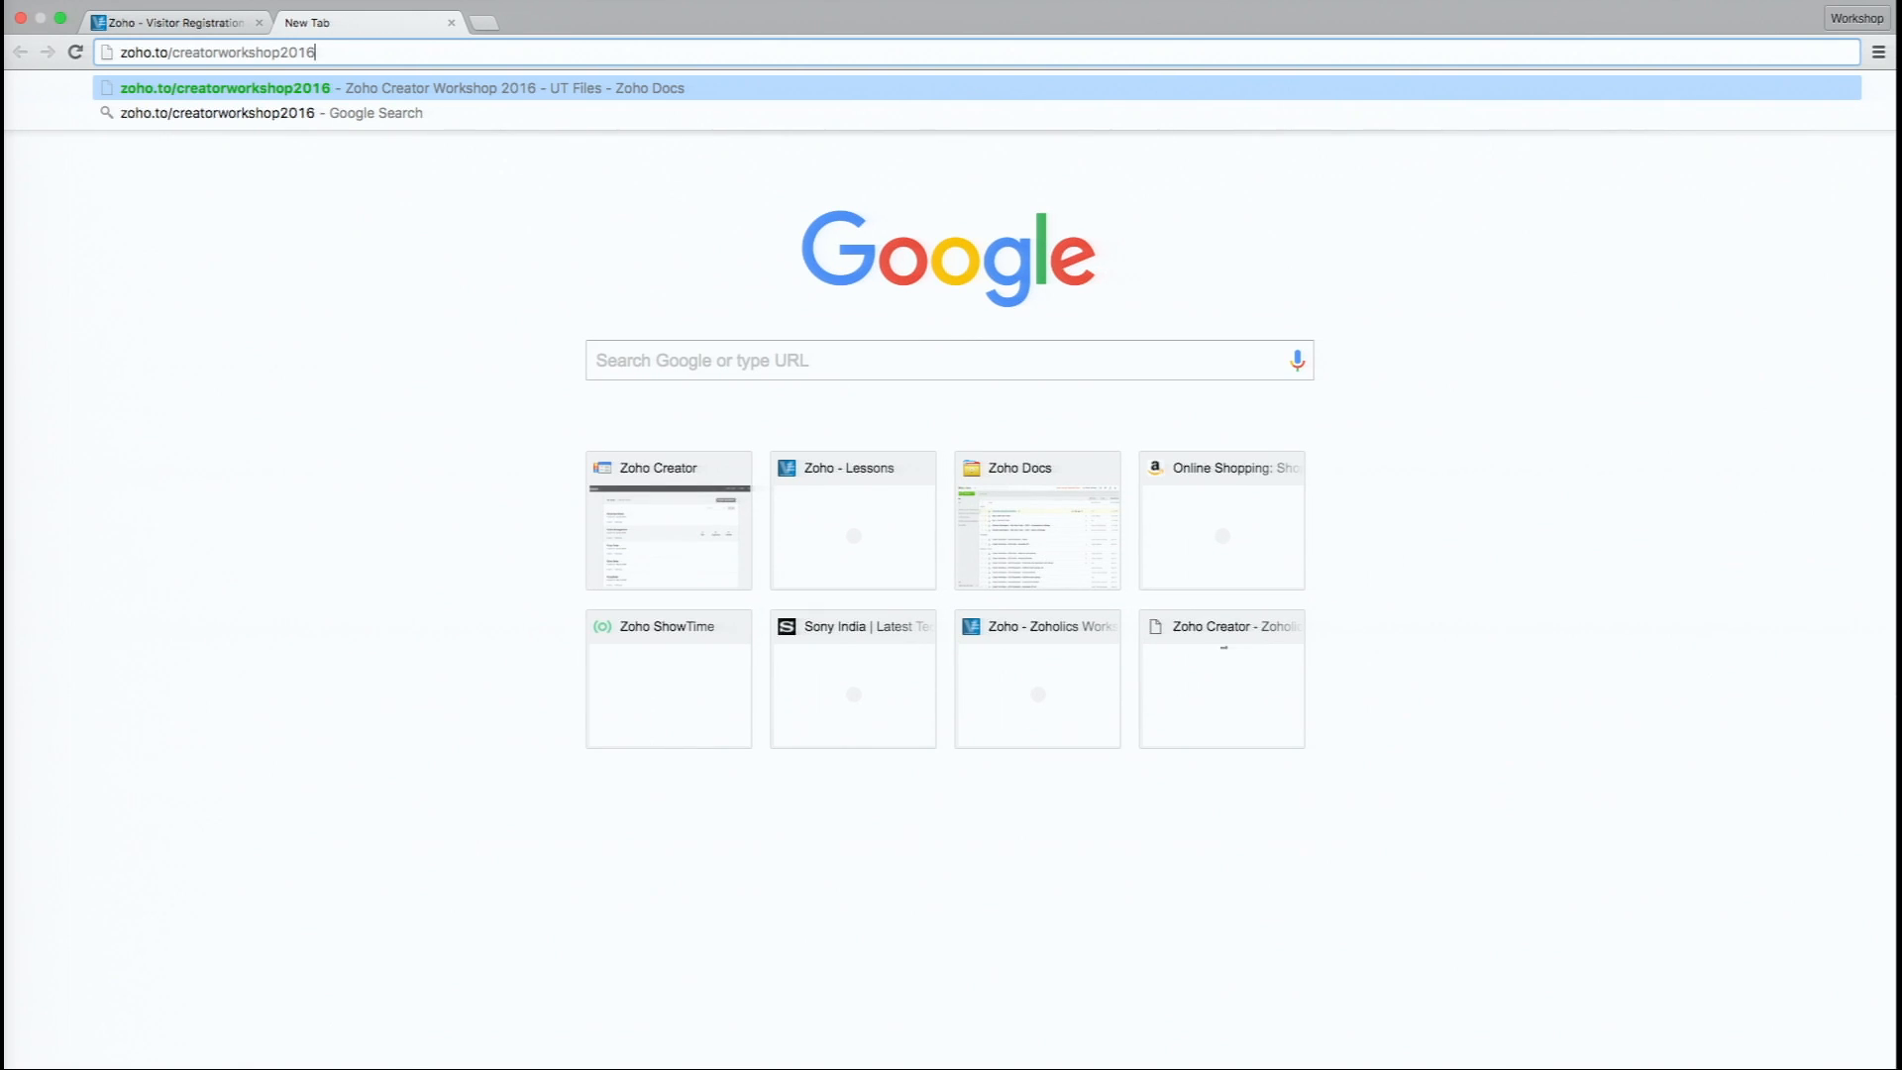
{"action": "key", "text": "super+minus"}
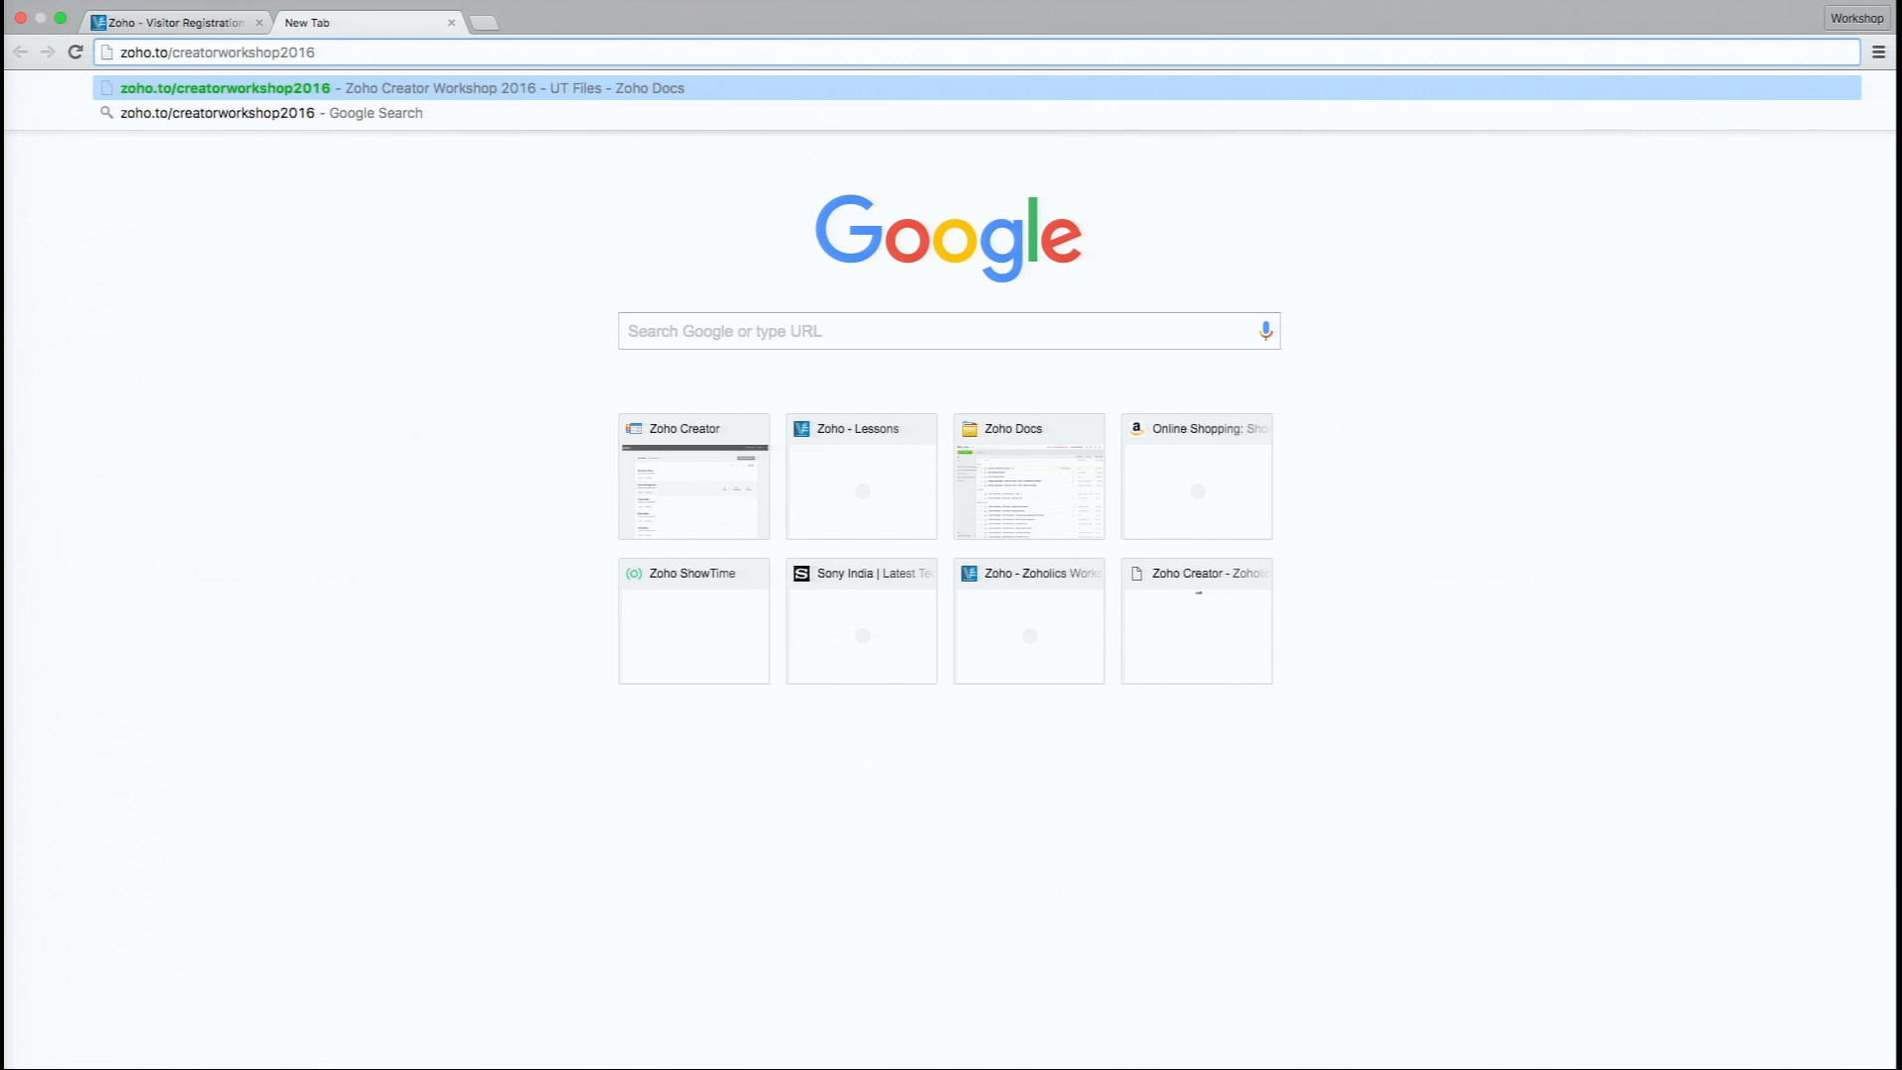
{"action": "key", "text": "Return"}
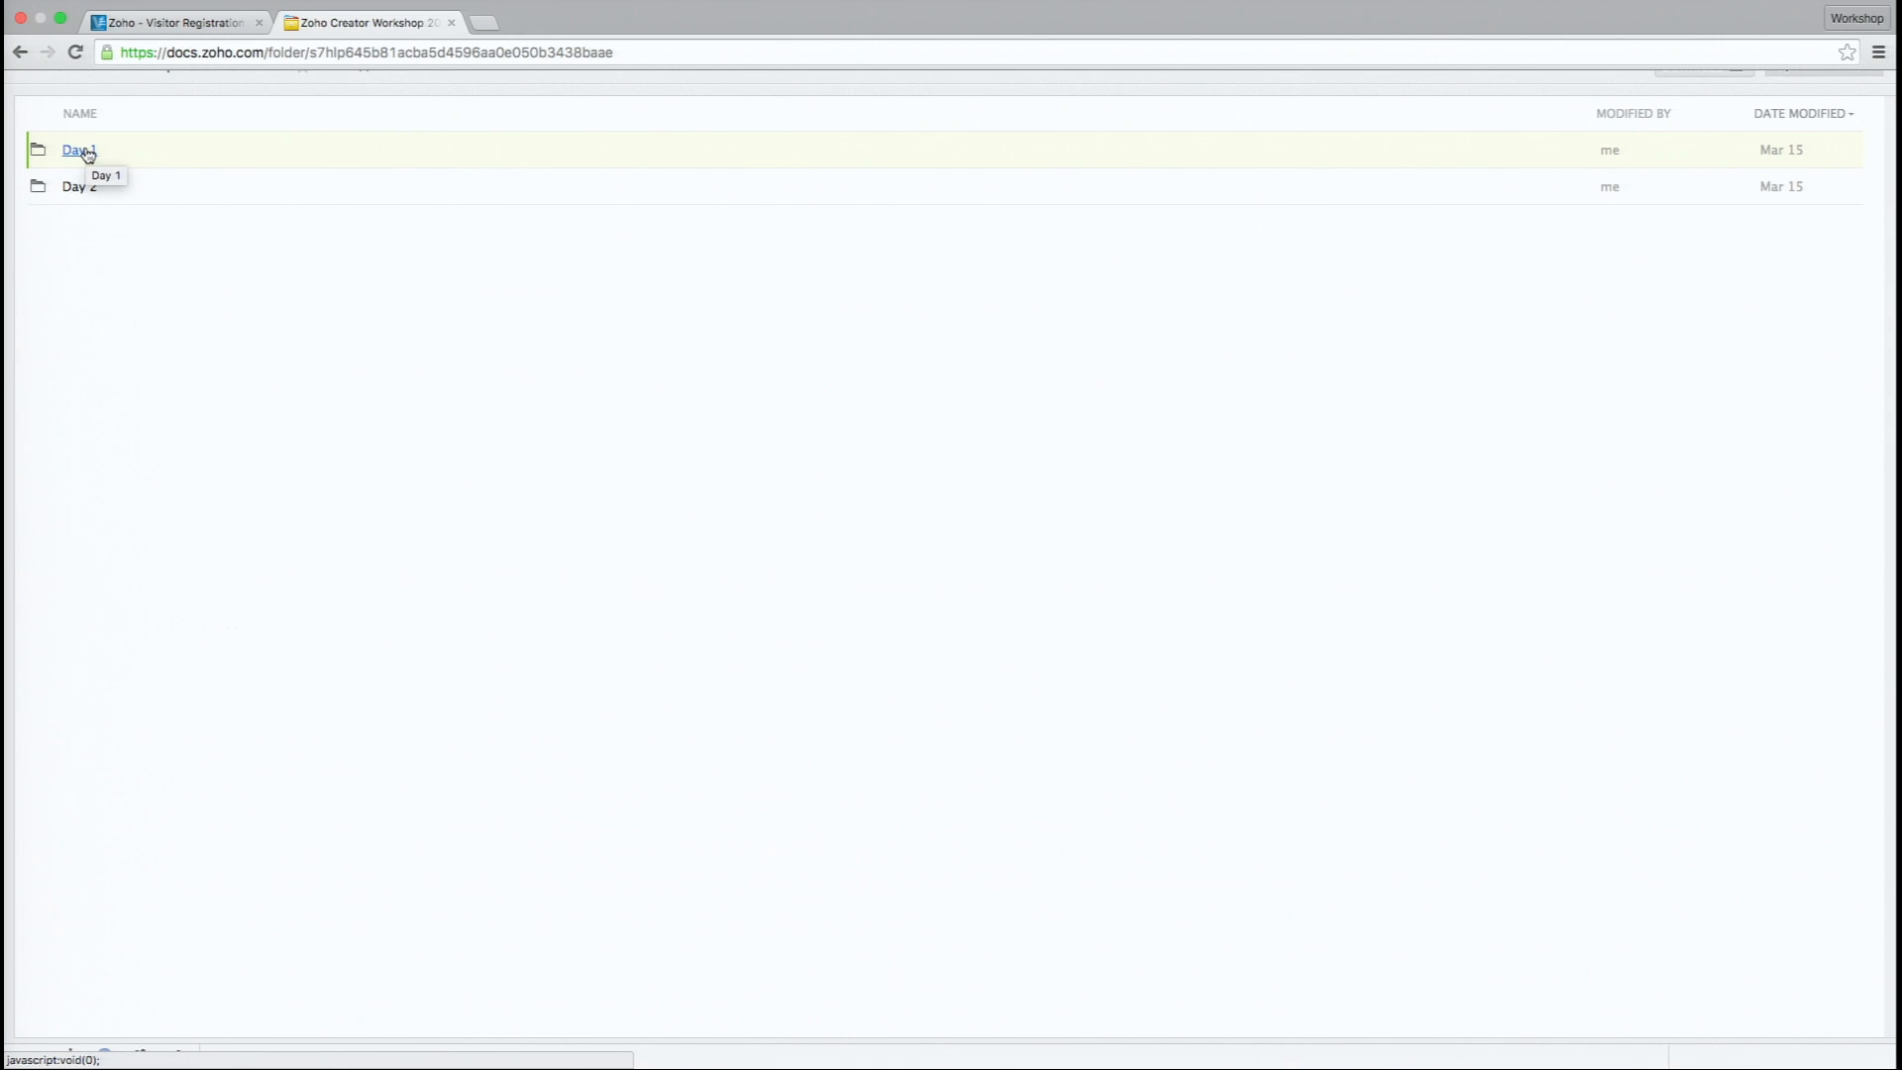
- Open the Day 1 folder from the Zoho Creator Workshop 2016 - UT Files list
{"action": "scroll", "coordinate": [88, 156], "scroll_direction": "up", "scroll_amount": 10}
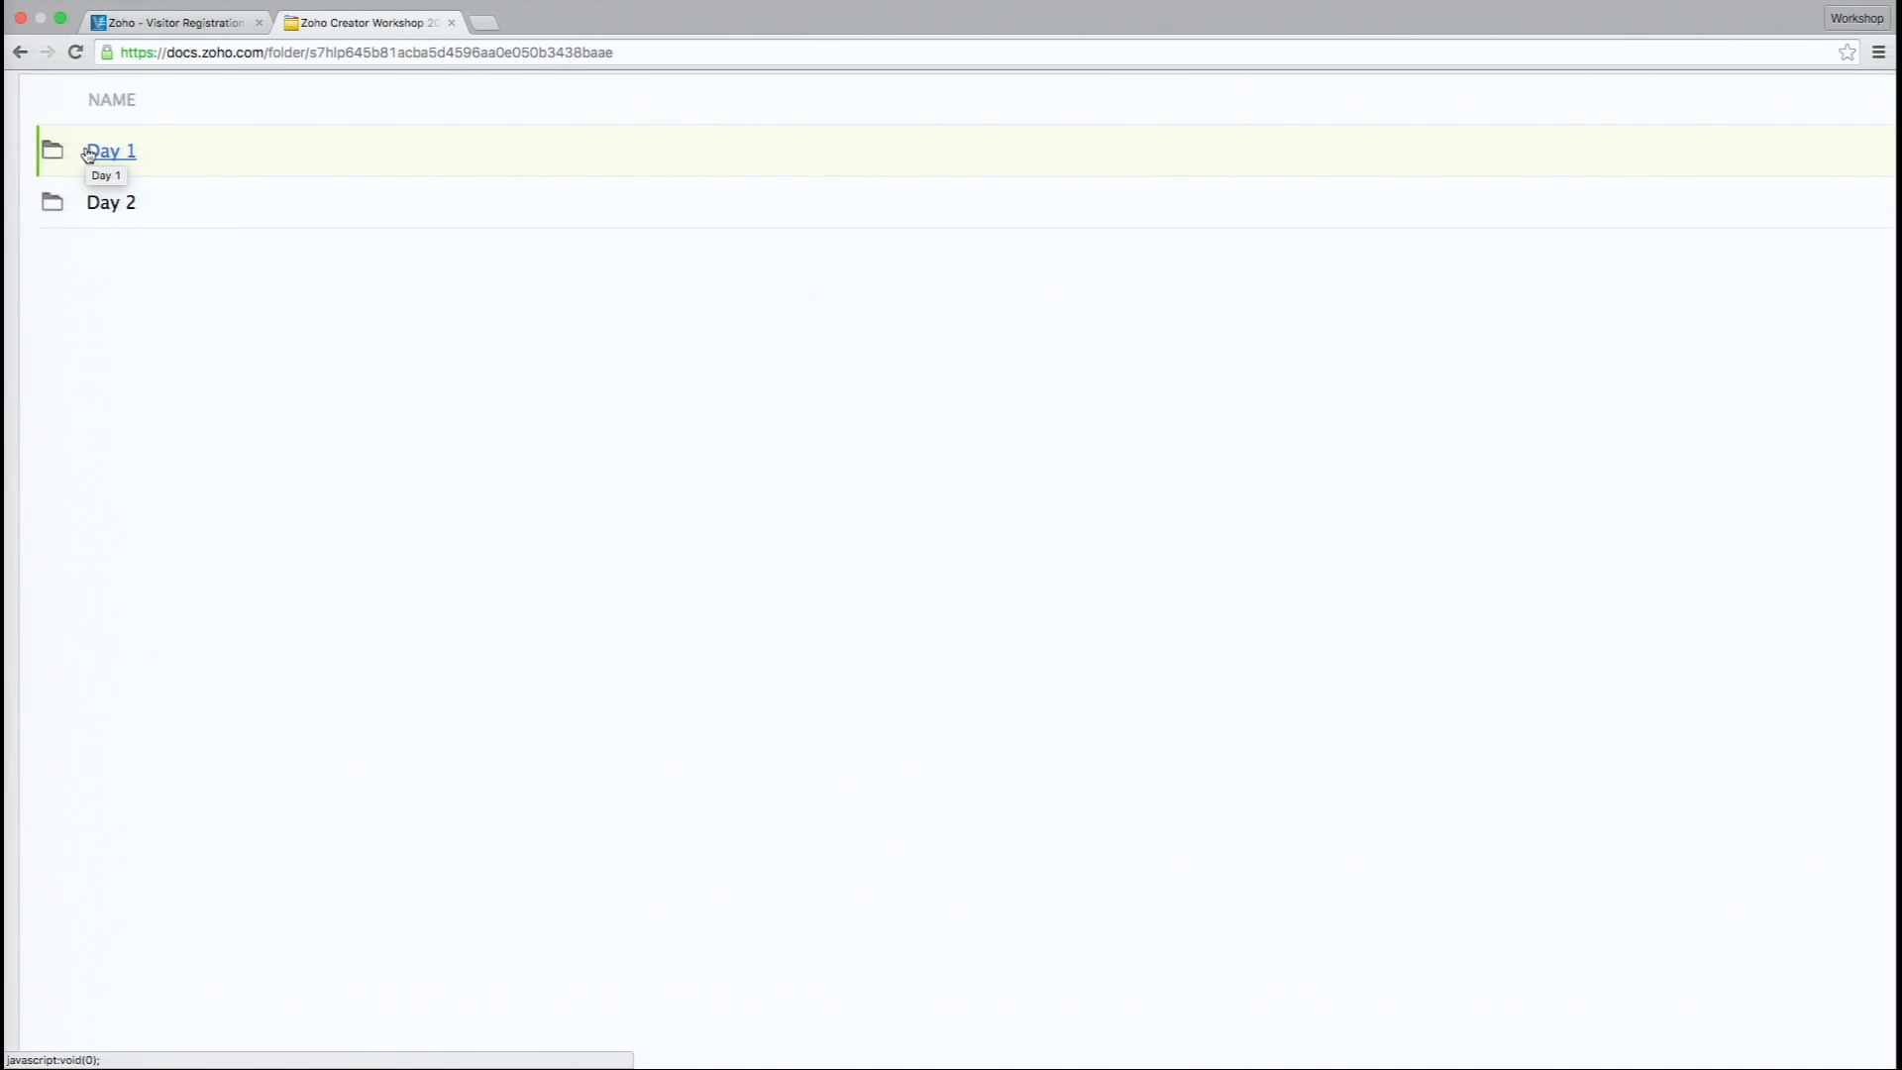
{"action": "scroll", "coordinate": [455, 347], "scroll_direction": "up", "scroll_amount": 5}
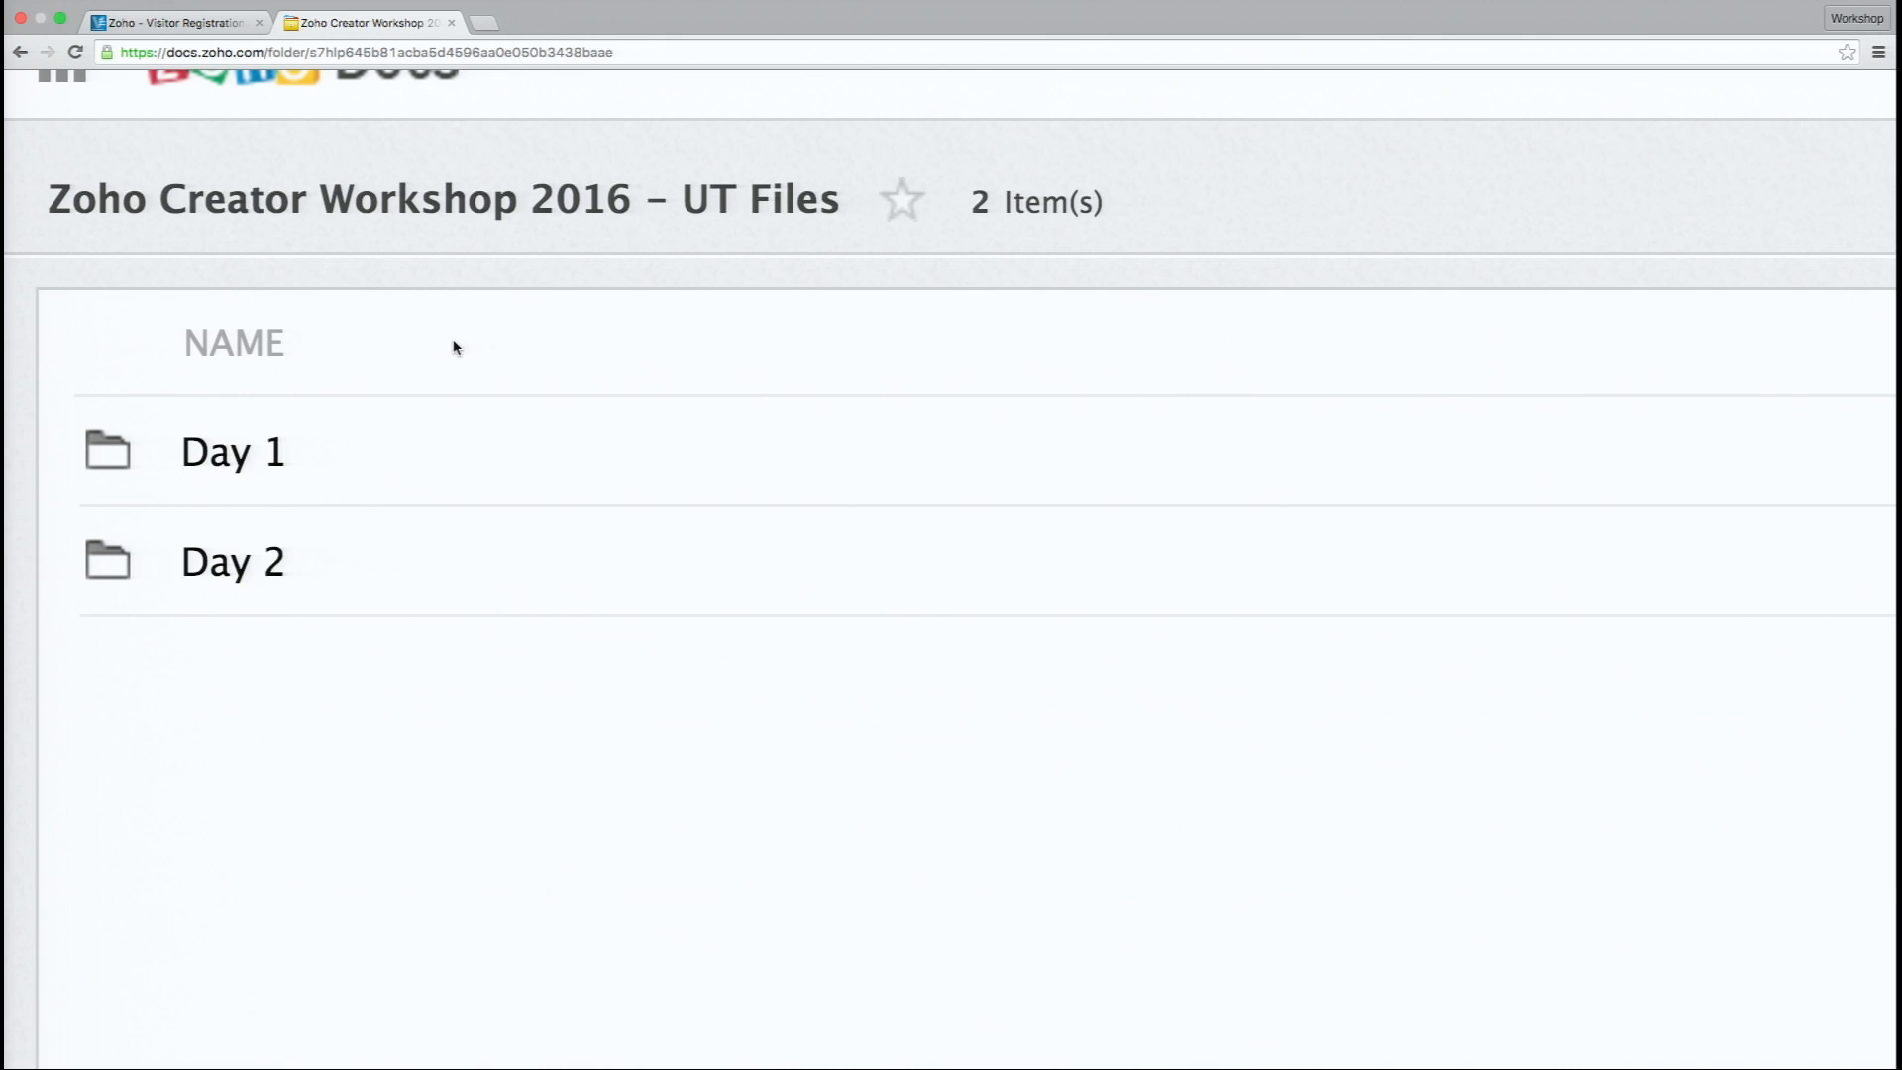
{"action": "left_click", "coordinate": [236, 457]}
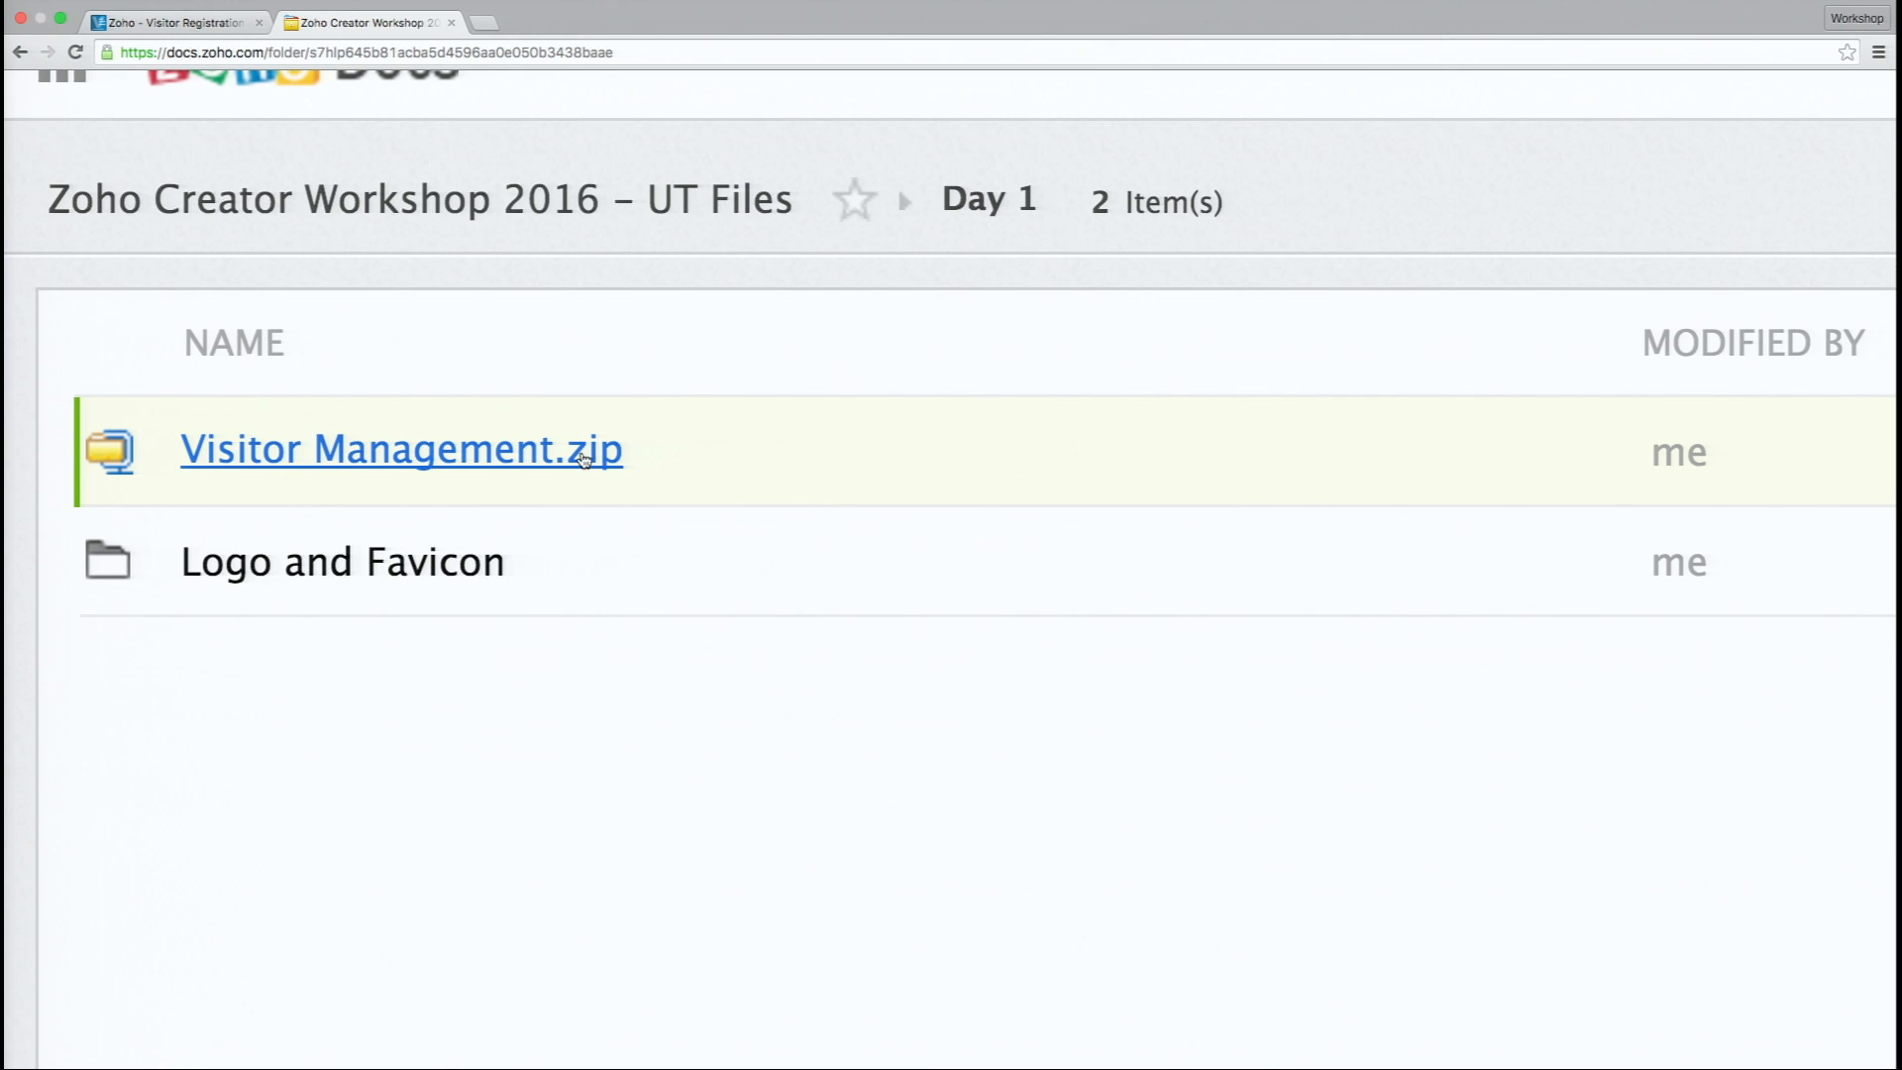
- Open the preview of Visitor Management.zip from the Day 1 folder
{"action": "left_click", "coordinate": [583, 459]}
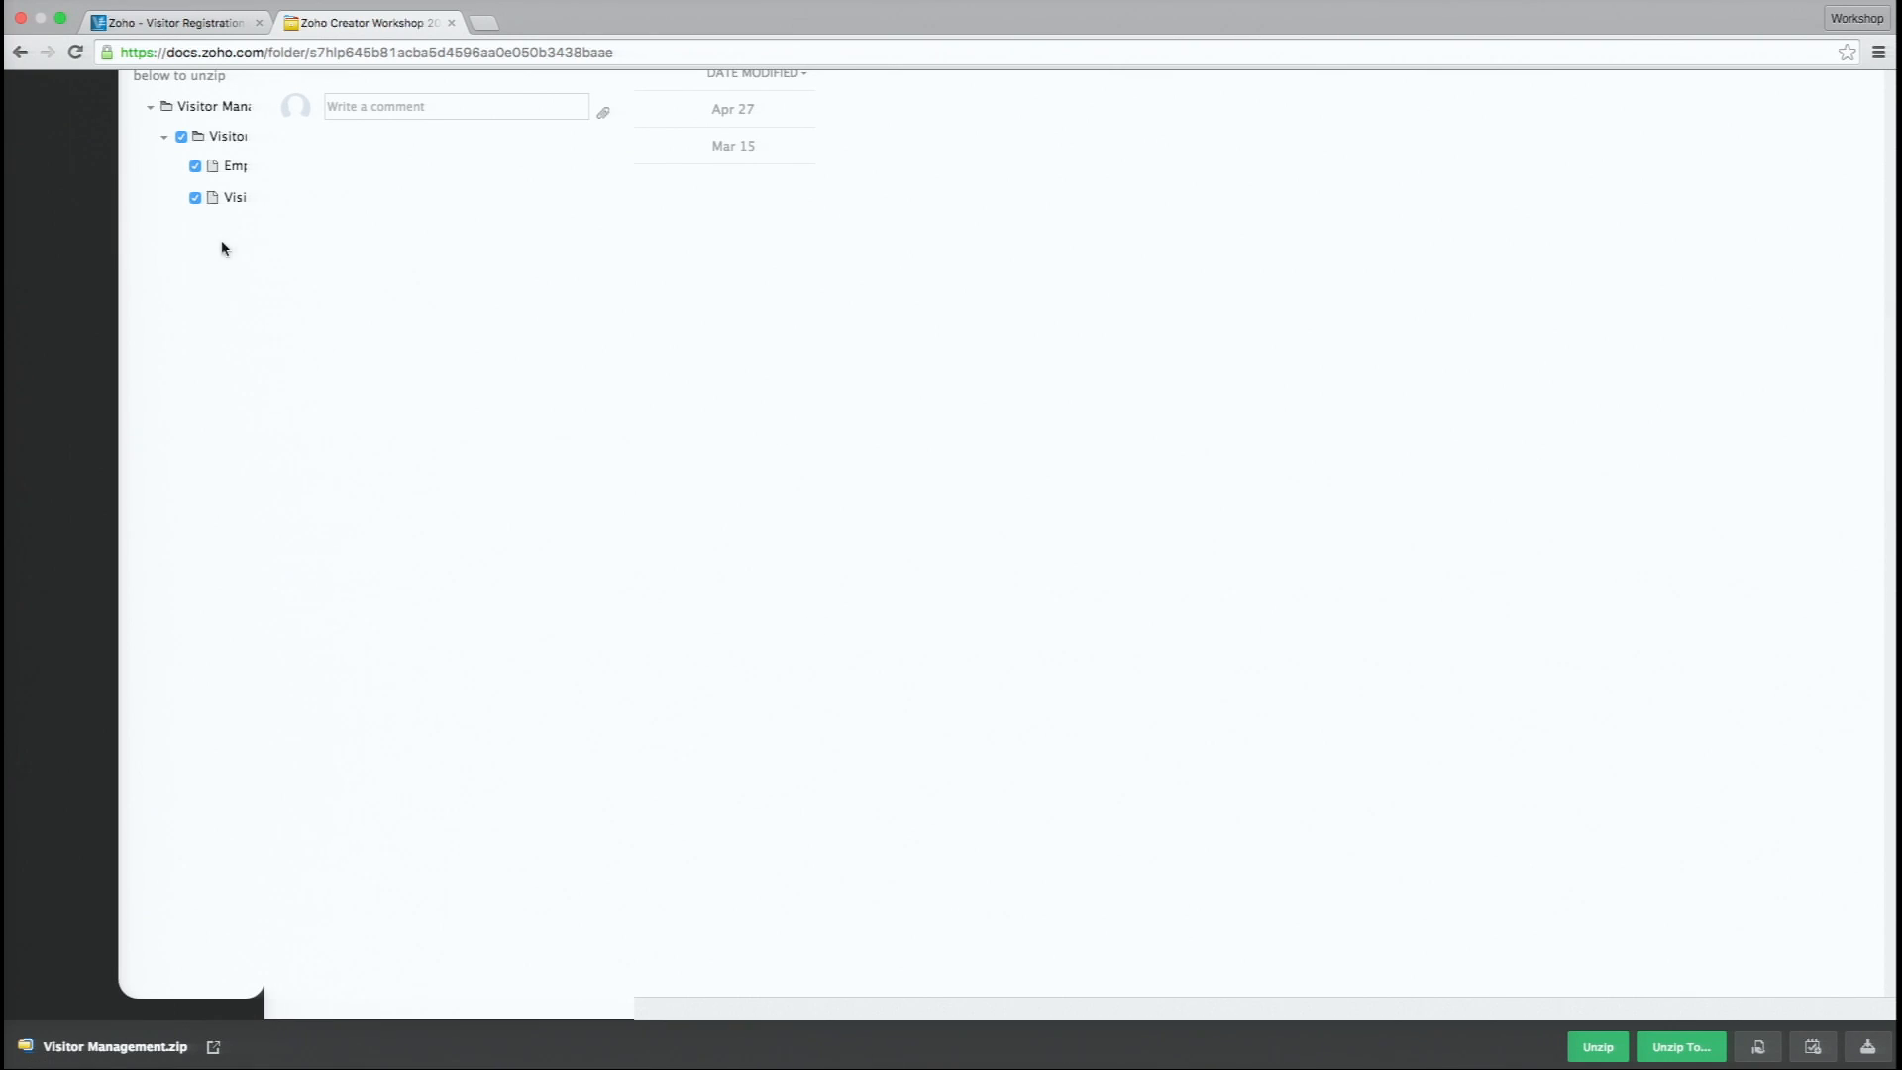
{"action": "left_click", "coordinate": [76, 55]}
{"action": "left_click", "coordinate": [77, 153]}
{"action": "left_click", "coordinate": [126, 153]}
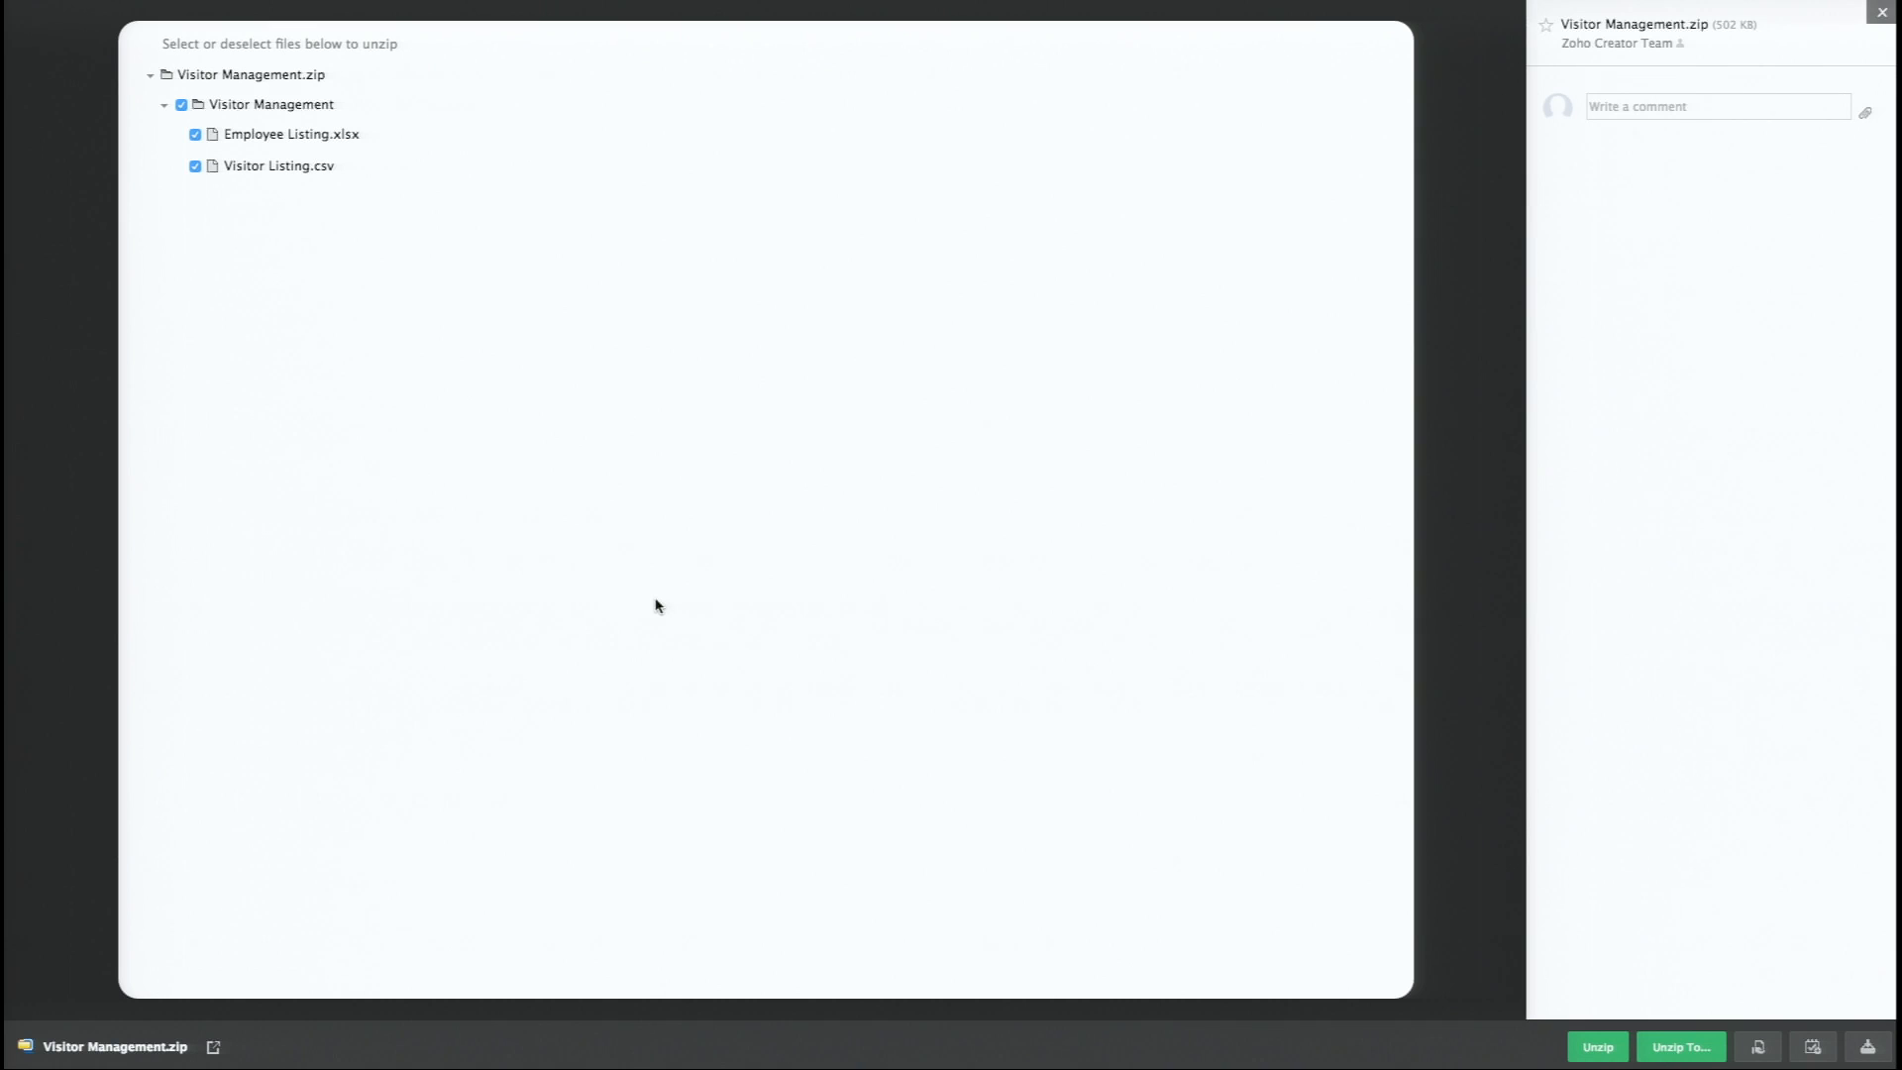
- Download Visitor Management.zip, then dismiss the downloads bar and close the preview
{"action": "left_click", "coordinate": [1867, 1048]}
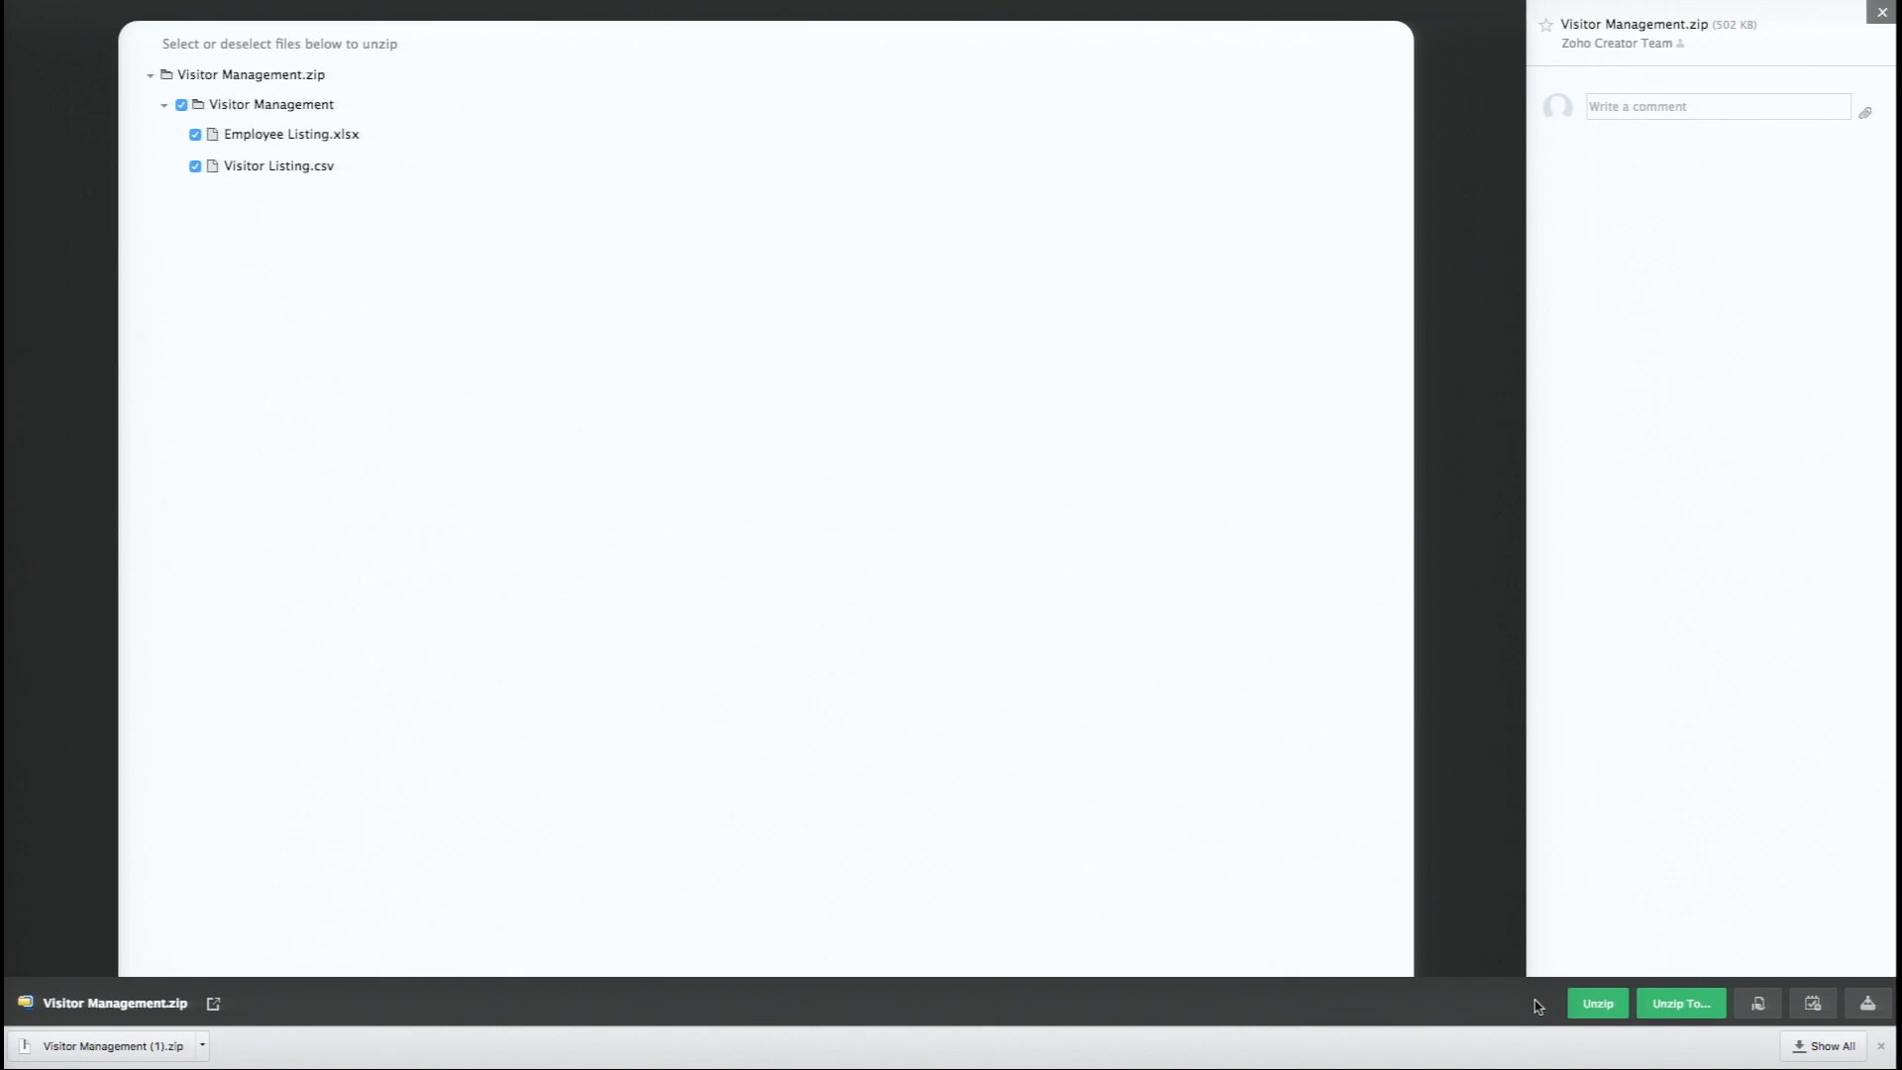
{"action": "left_click", "coordinate": [1881, 1046]}
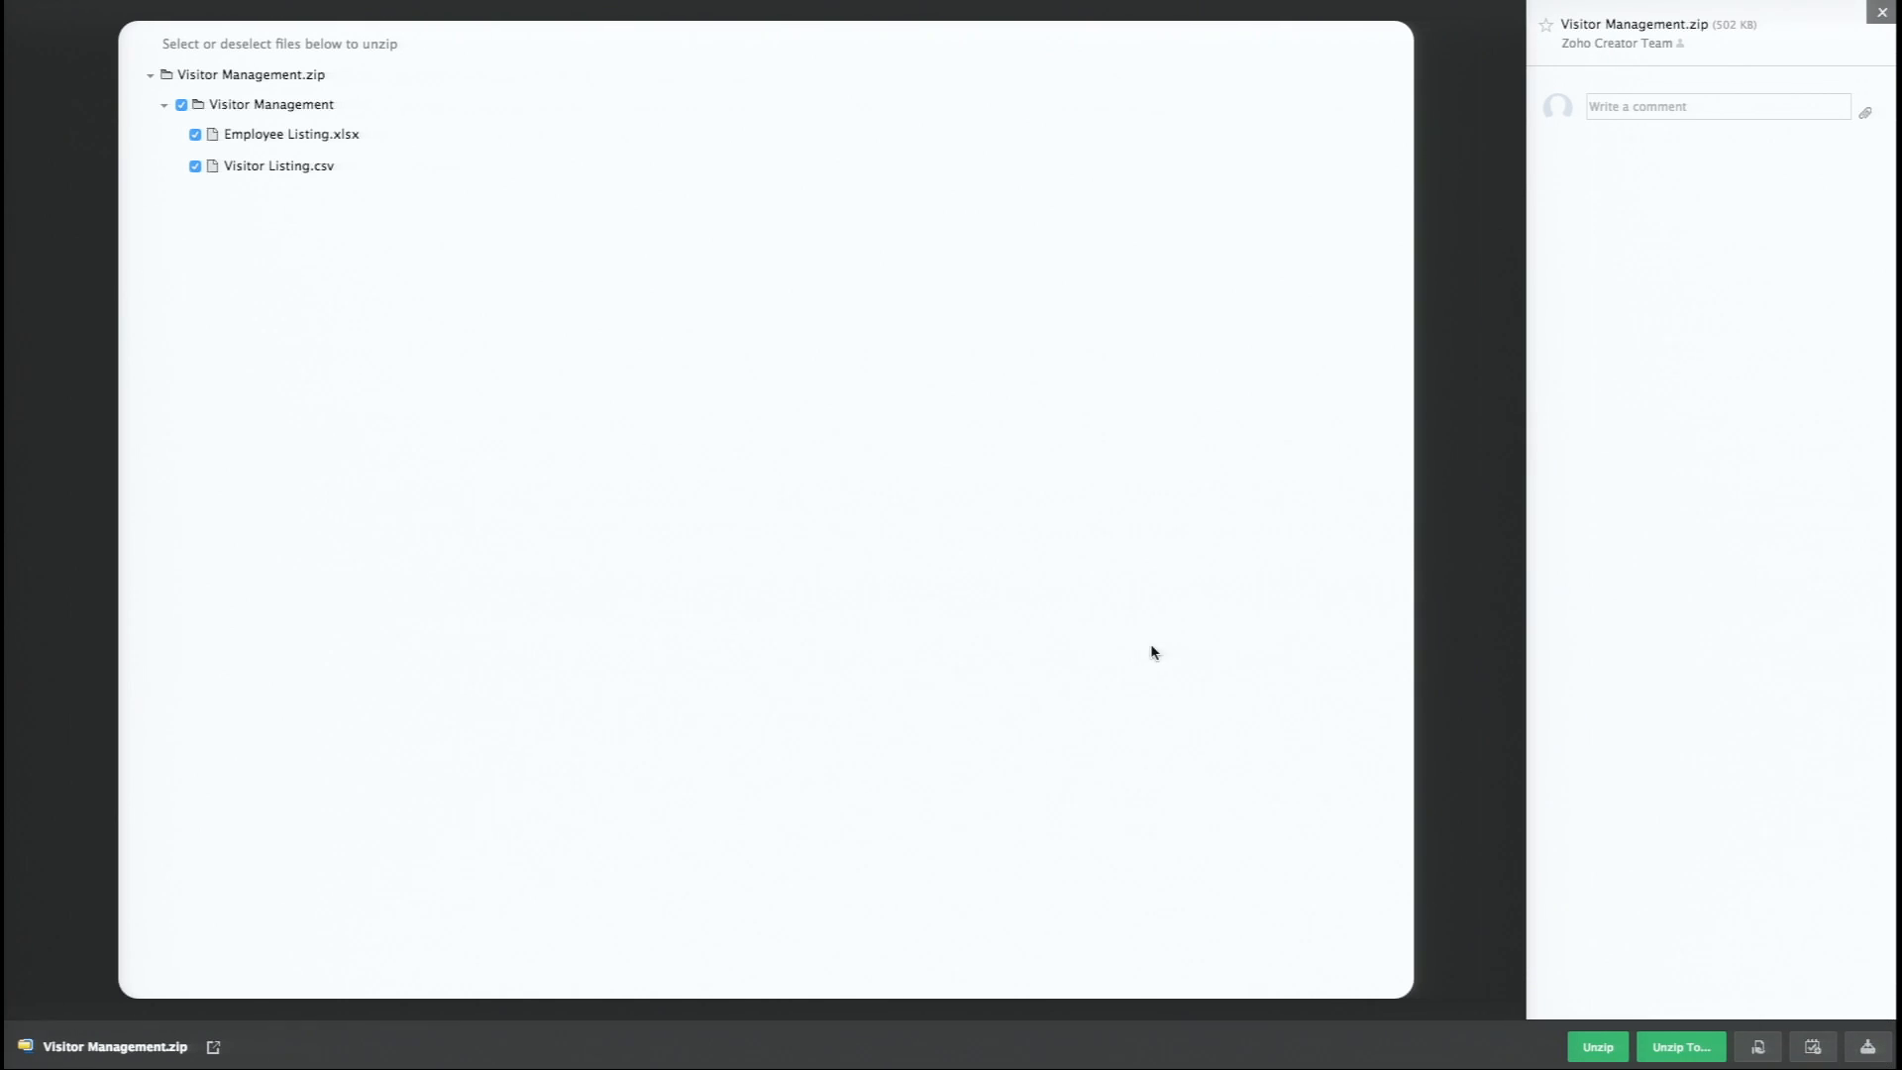
{"action": "mouse_move", "coordinate": [1879, 12]}
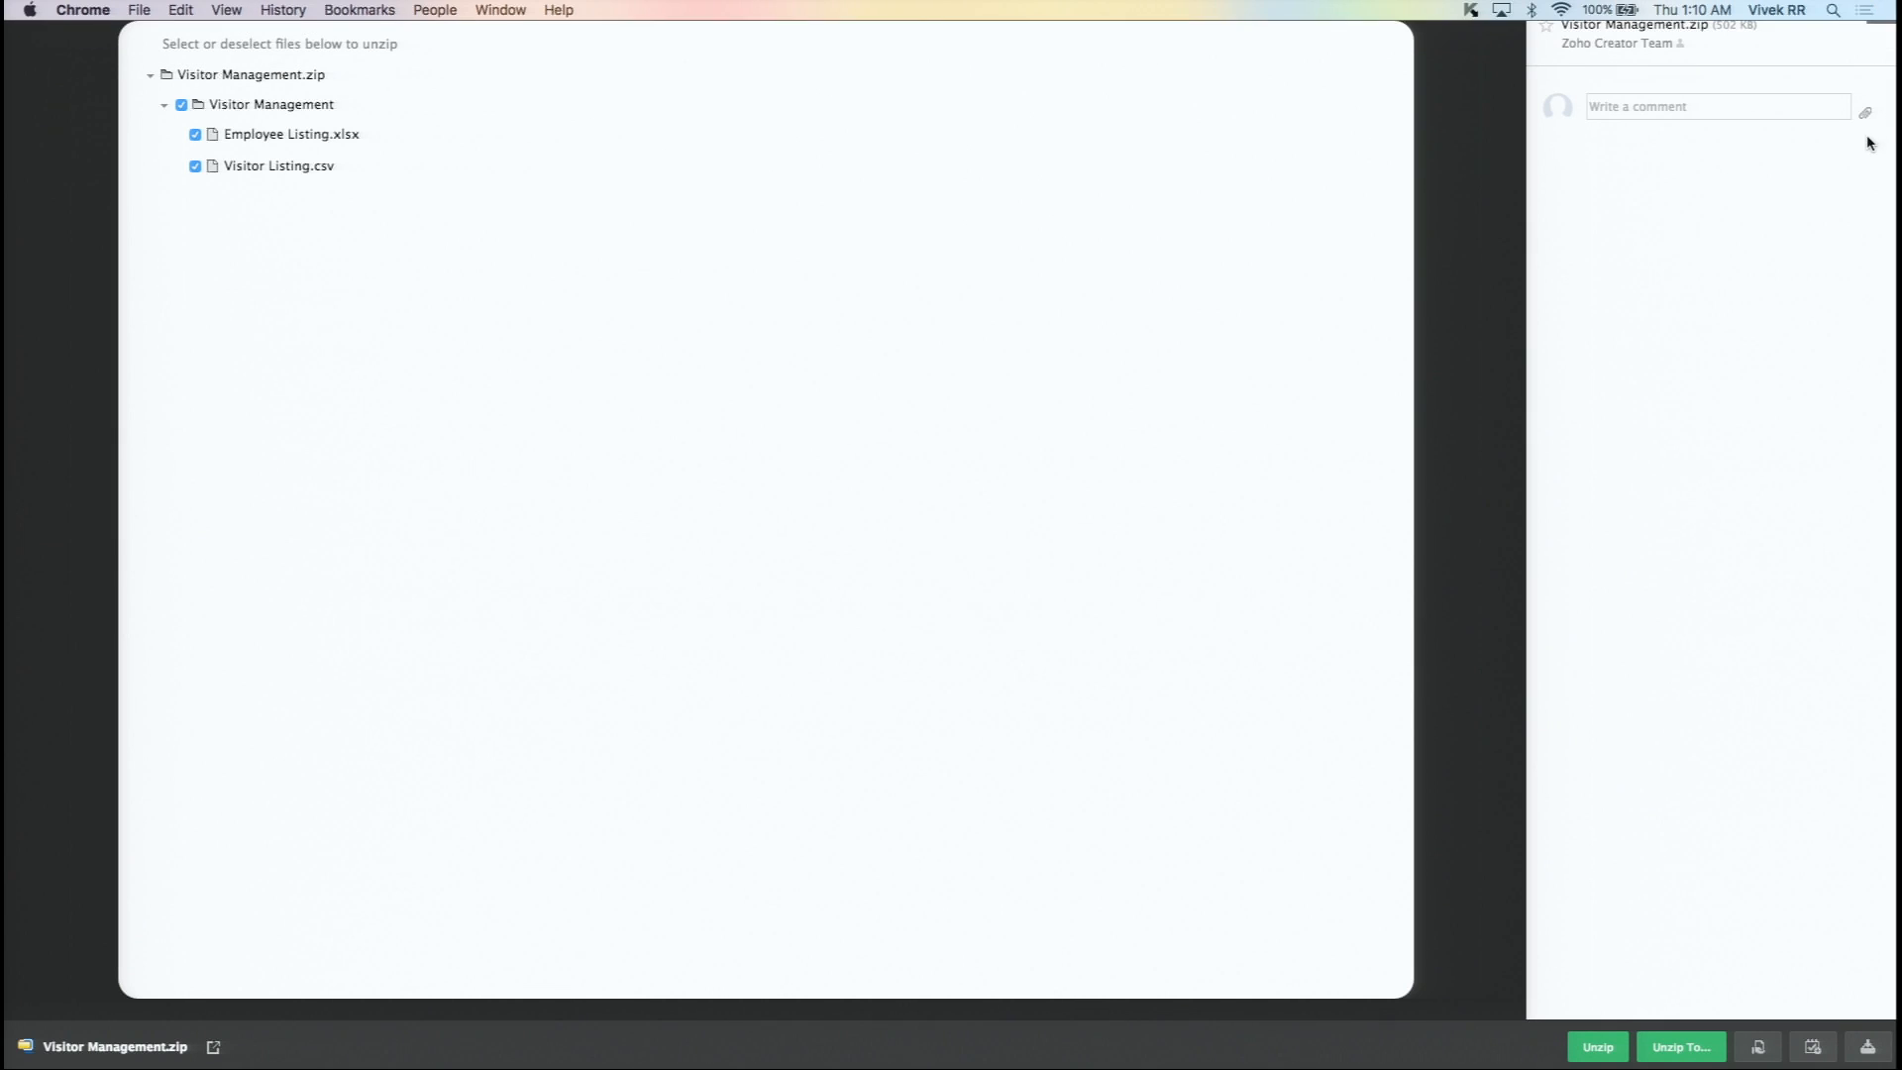
{"action": "left_click", "coordinate": [1873, 26]}
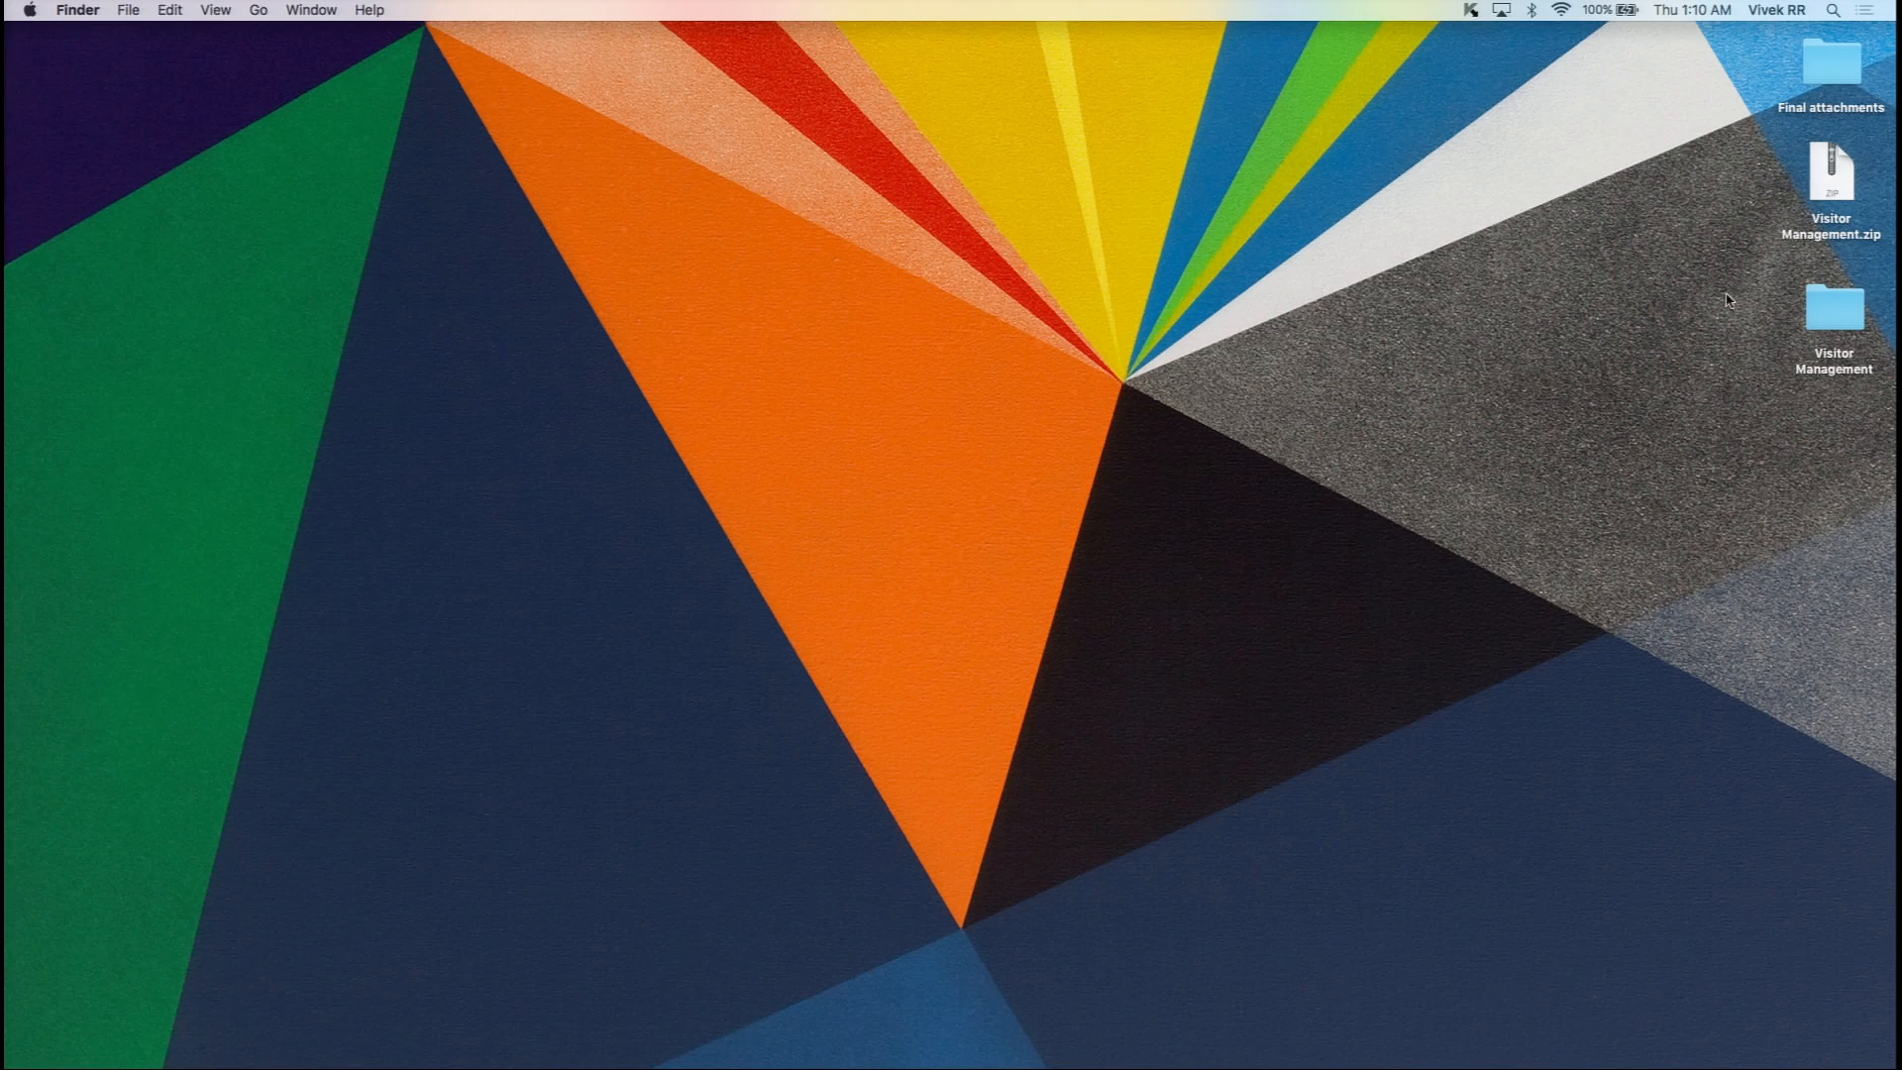
- View the unzipped Visitor Management folder's Employee Listing and Visitor Listing files, then close it
{"action": "double_click", "coordinate": [1818, 333]}
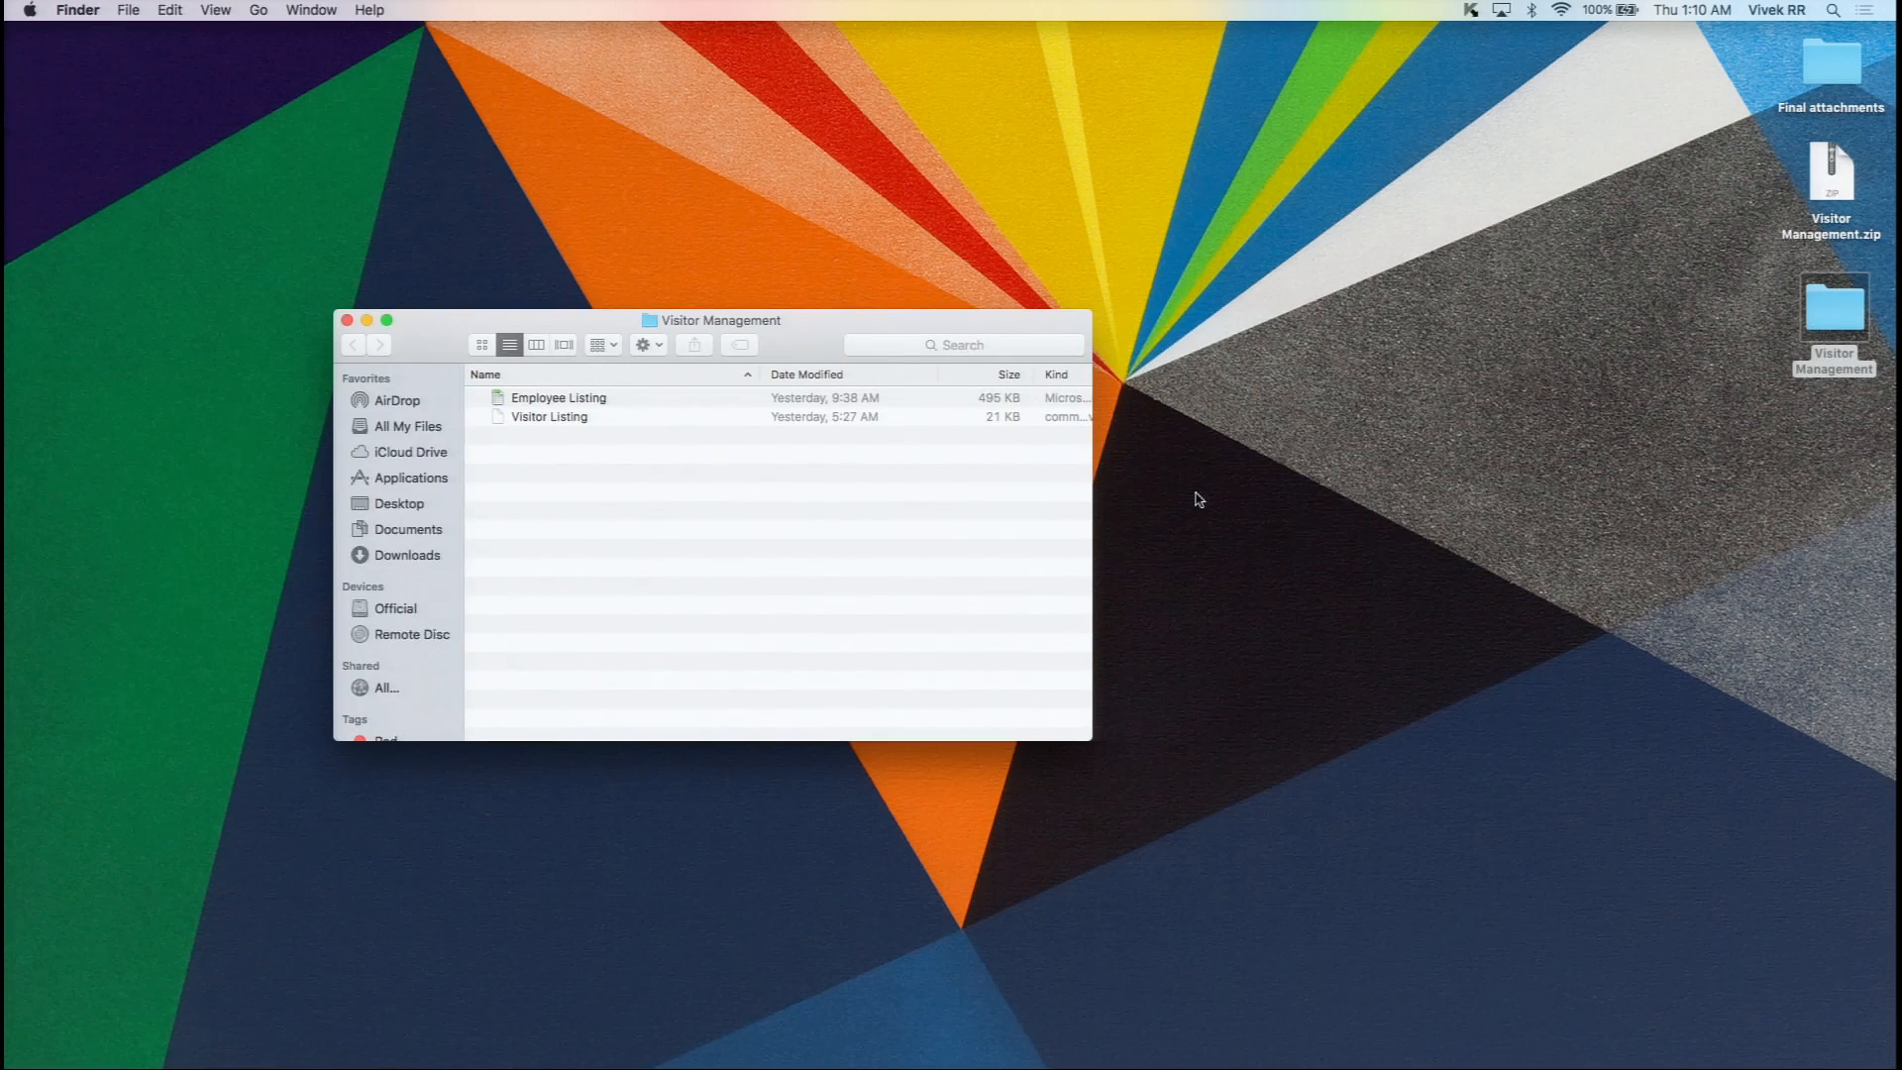
{"action": "left_click", "coordinate": [386, 320]}
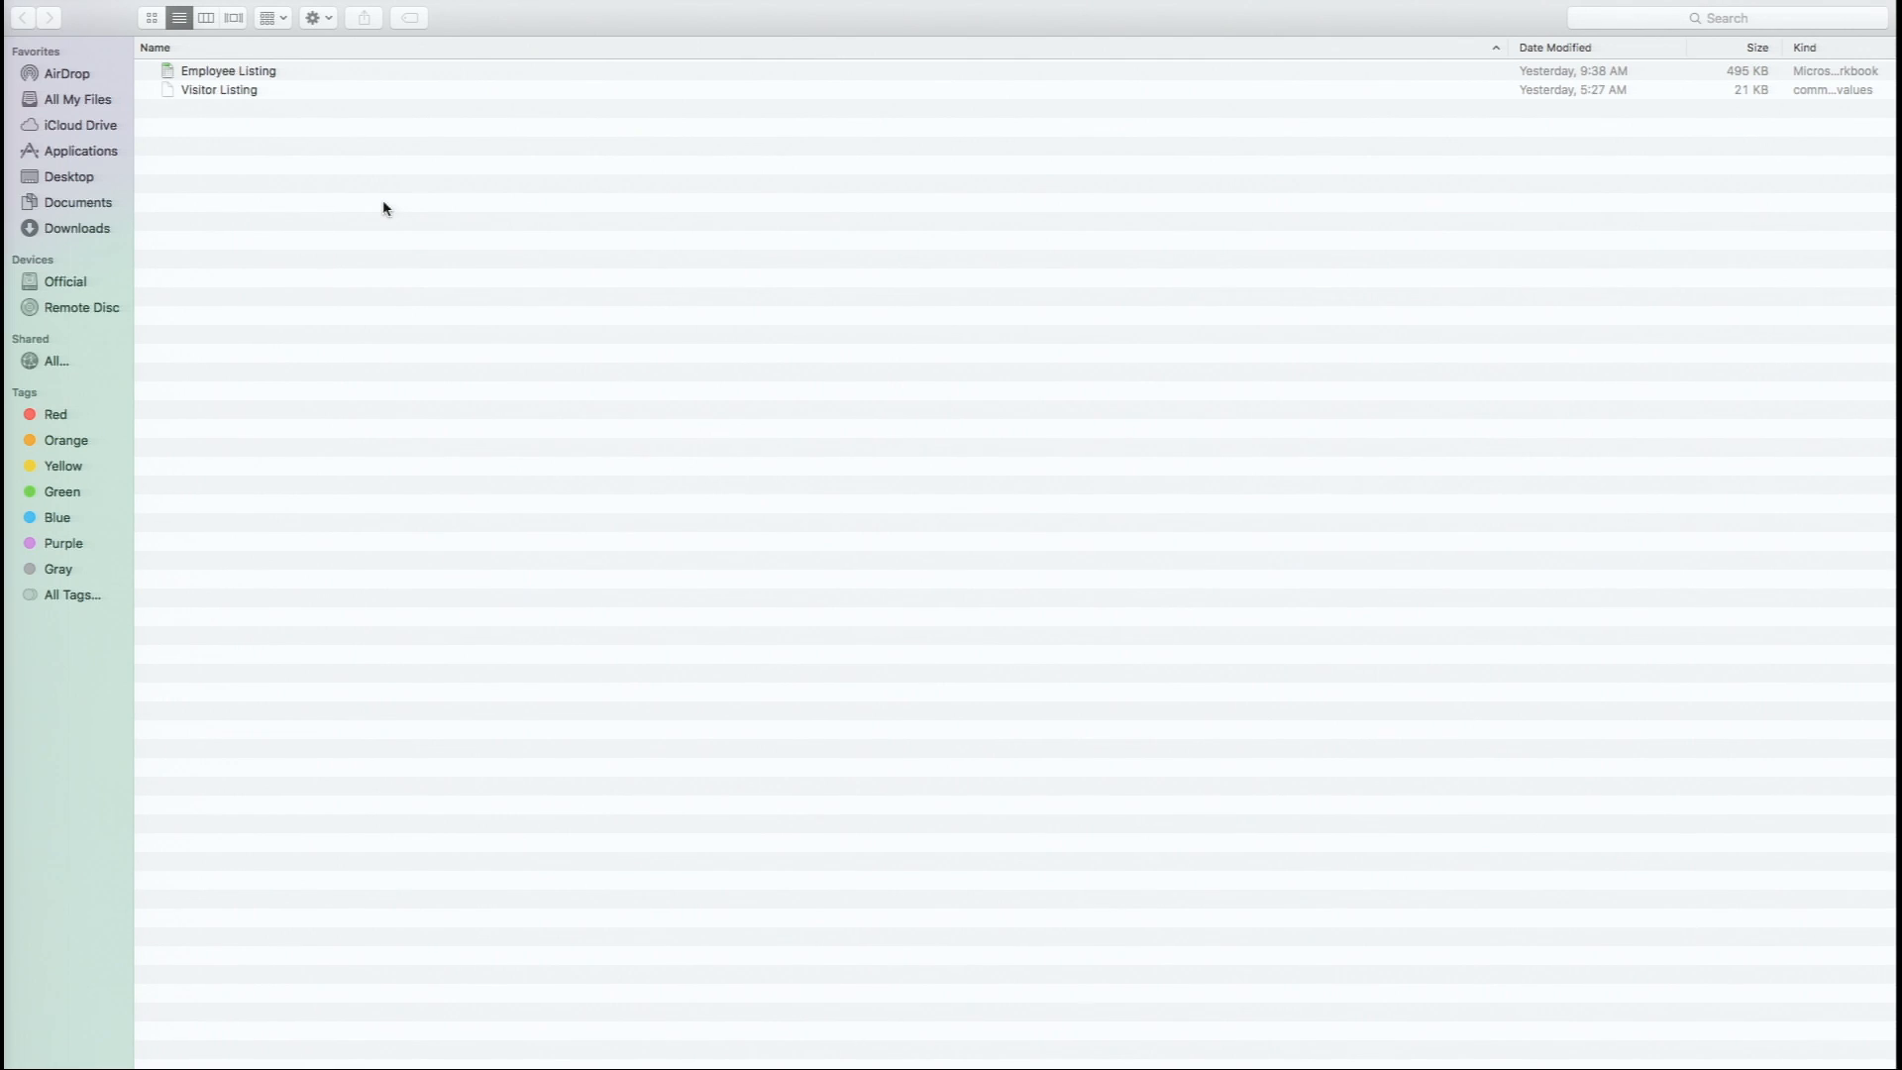
{"action": "left_click_drag", "start_coordinate": [383, 207], "coordinate": [460, 50]}
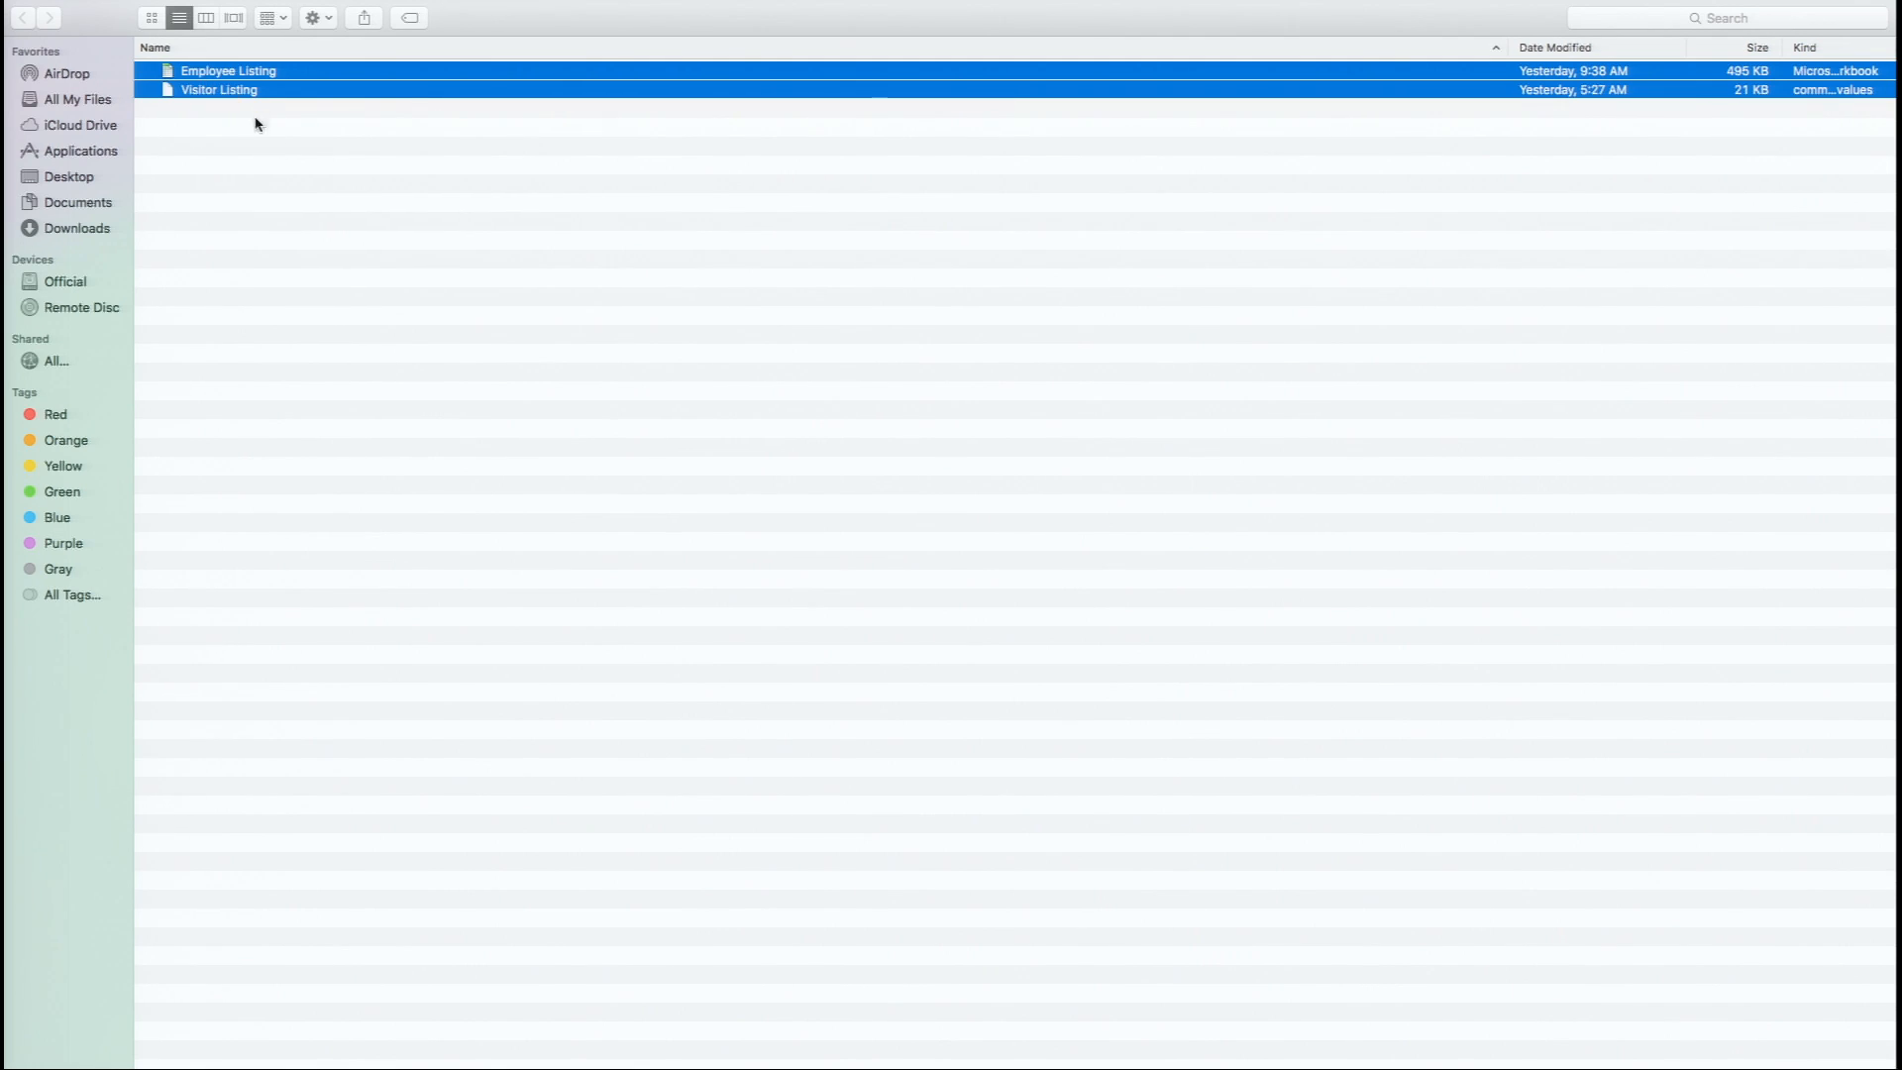
{"action": "mouse_move", "coordinate": [50, 3]}
{"action": "left_click", "coordinate": [227, 92]}
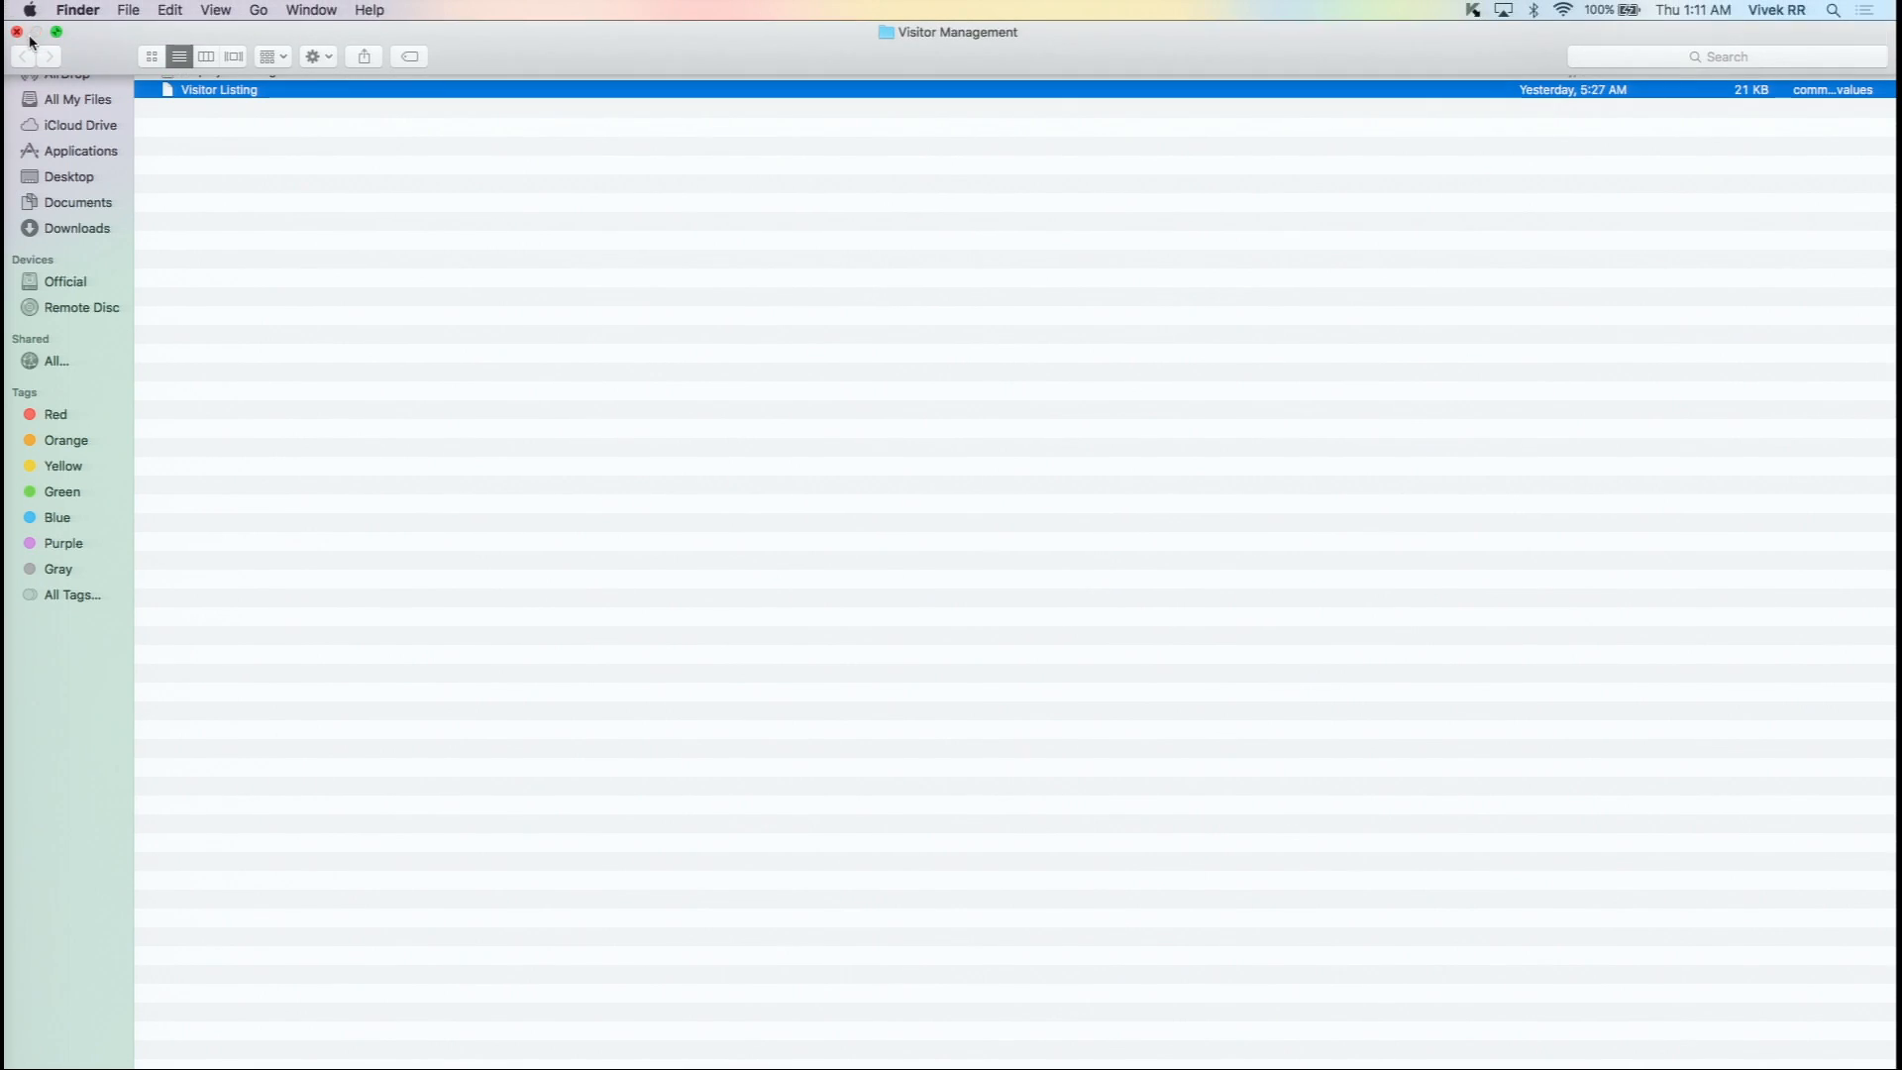
{"action": "left_click", "coordinate": [15, 32]}
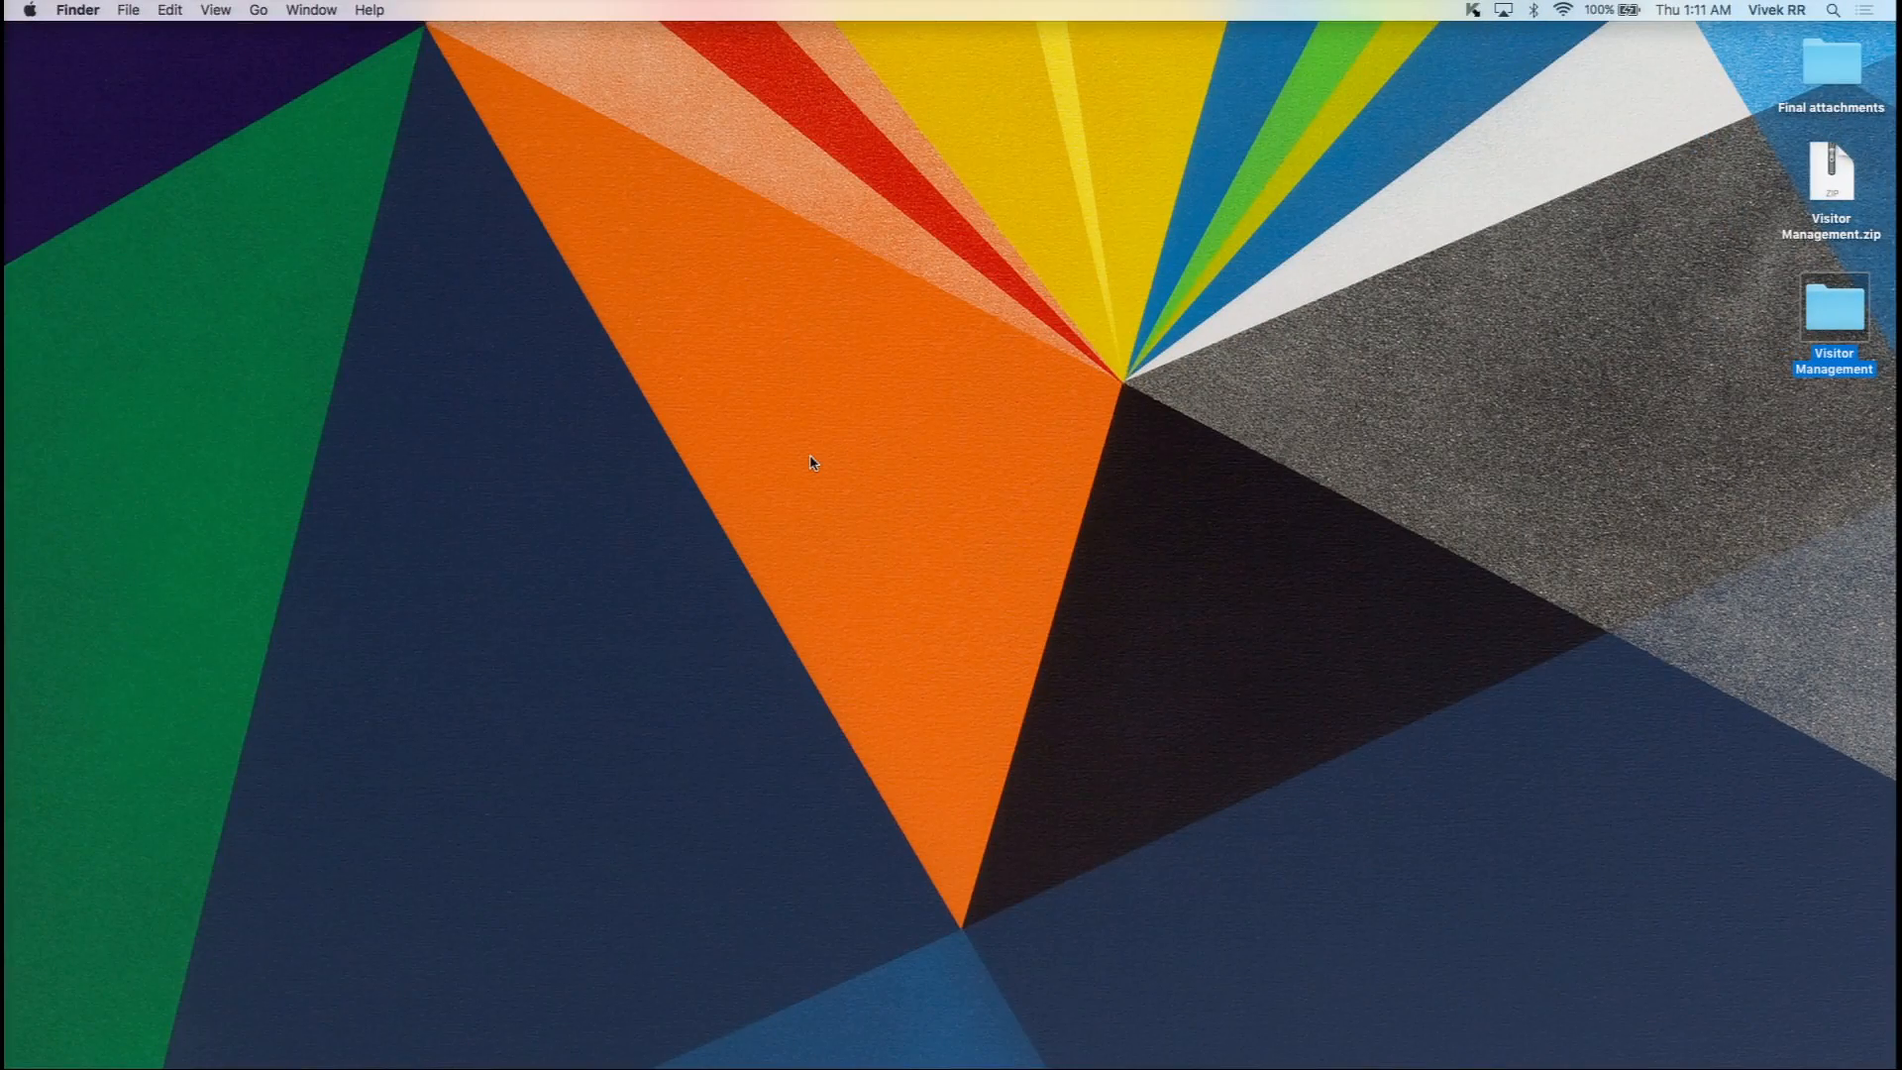
- Switch spaces back to the Zoho Docs Day 1 page in Chrome
{"action": "key", "text": "ctrl+Right"}
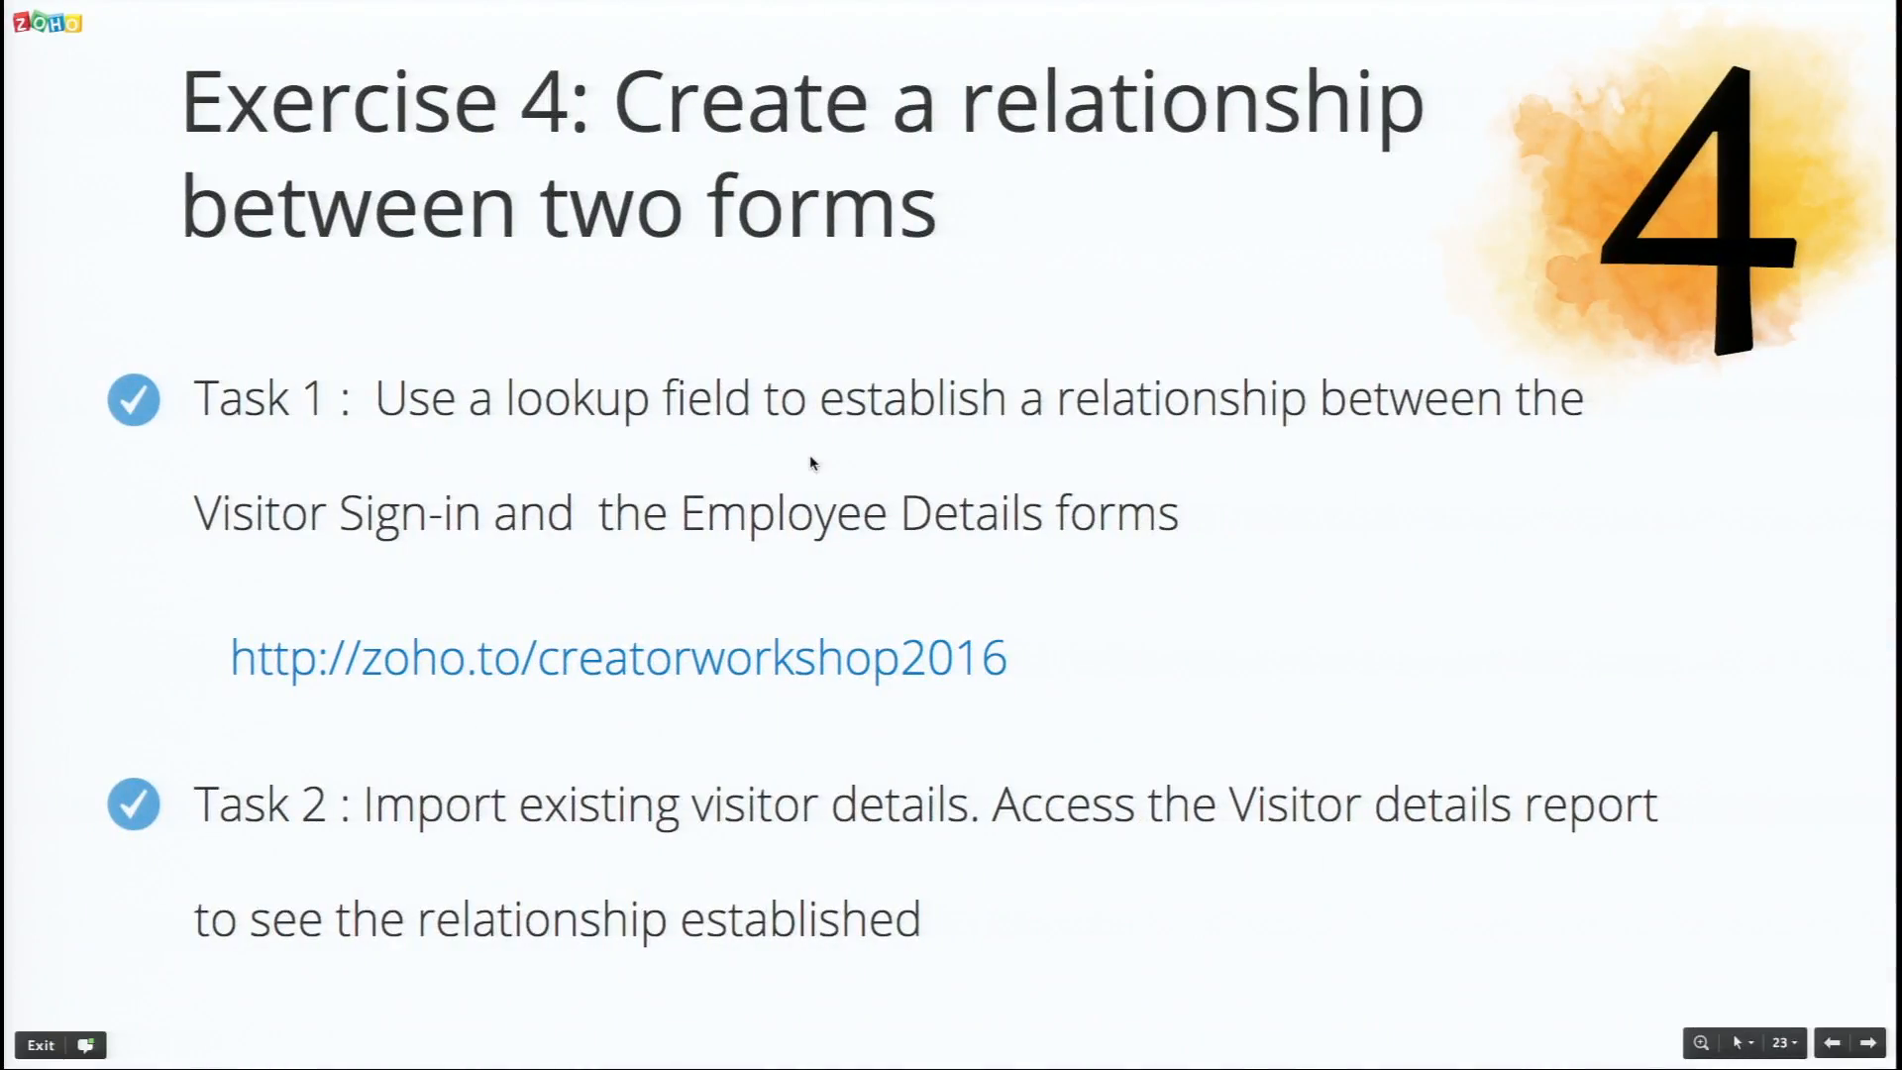
{"action": "key", "text": "ctrl+Right"}
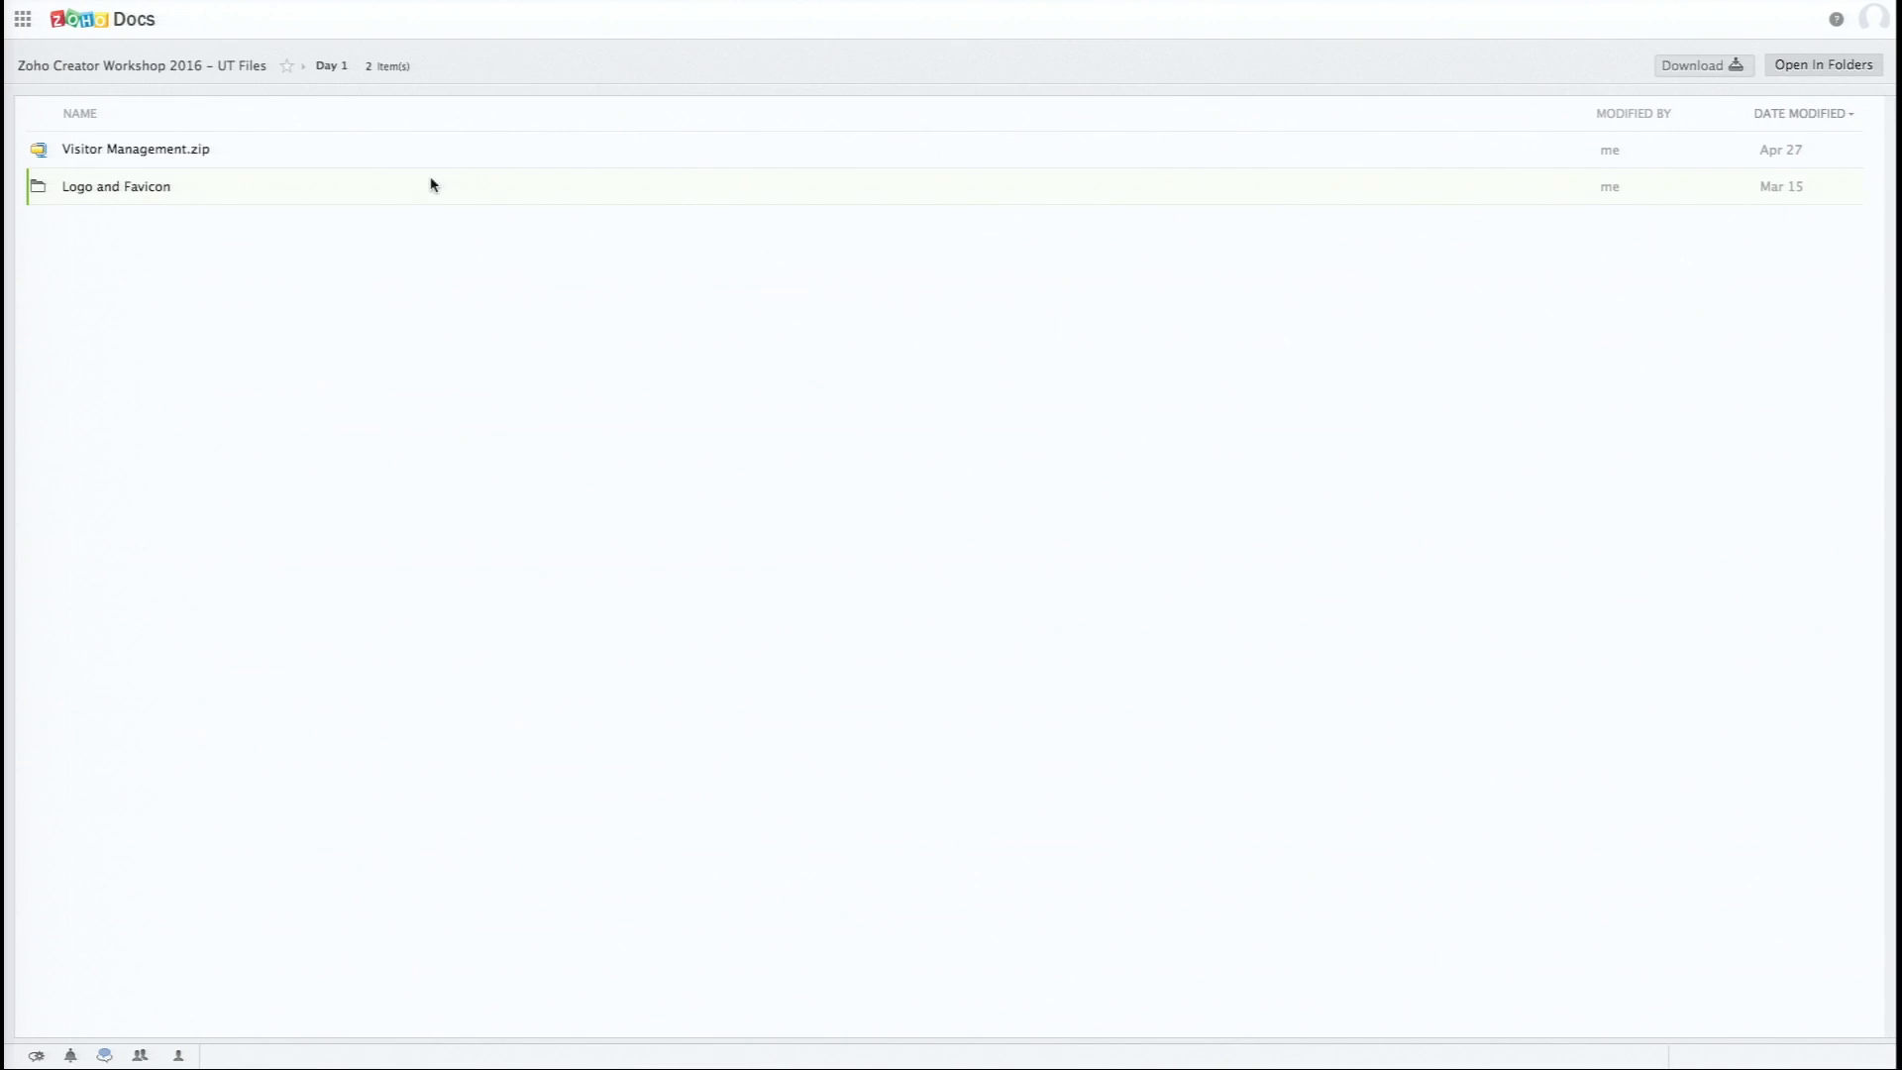
{"action": "mouse_move", "coordinate": [319, 4]}
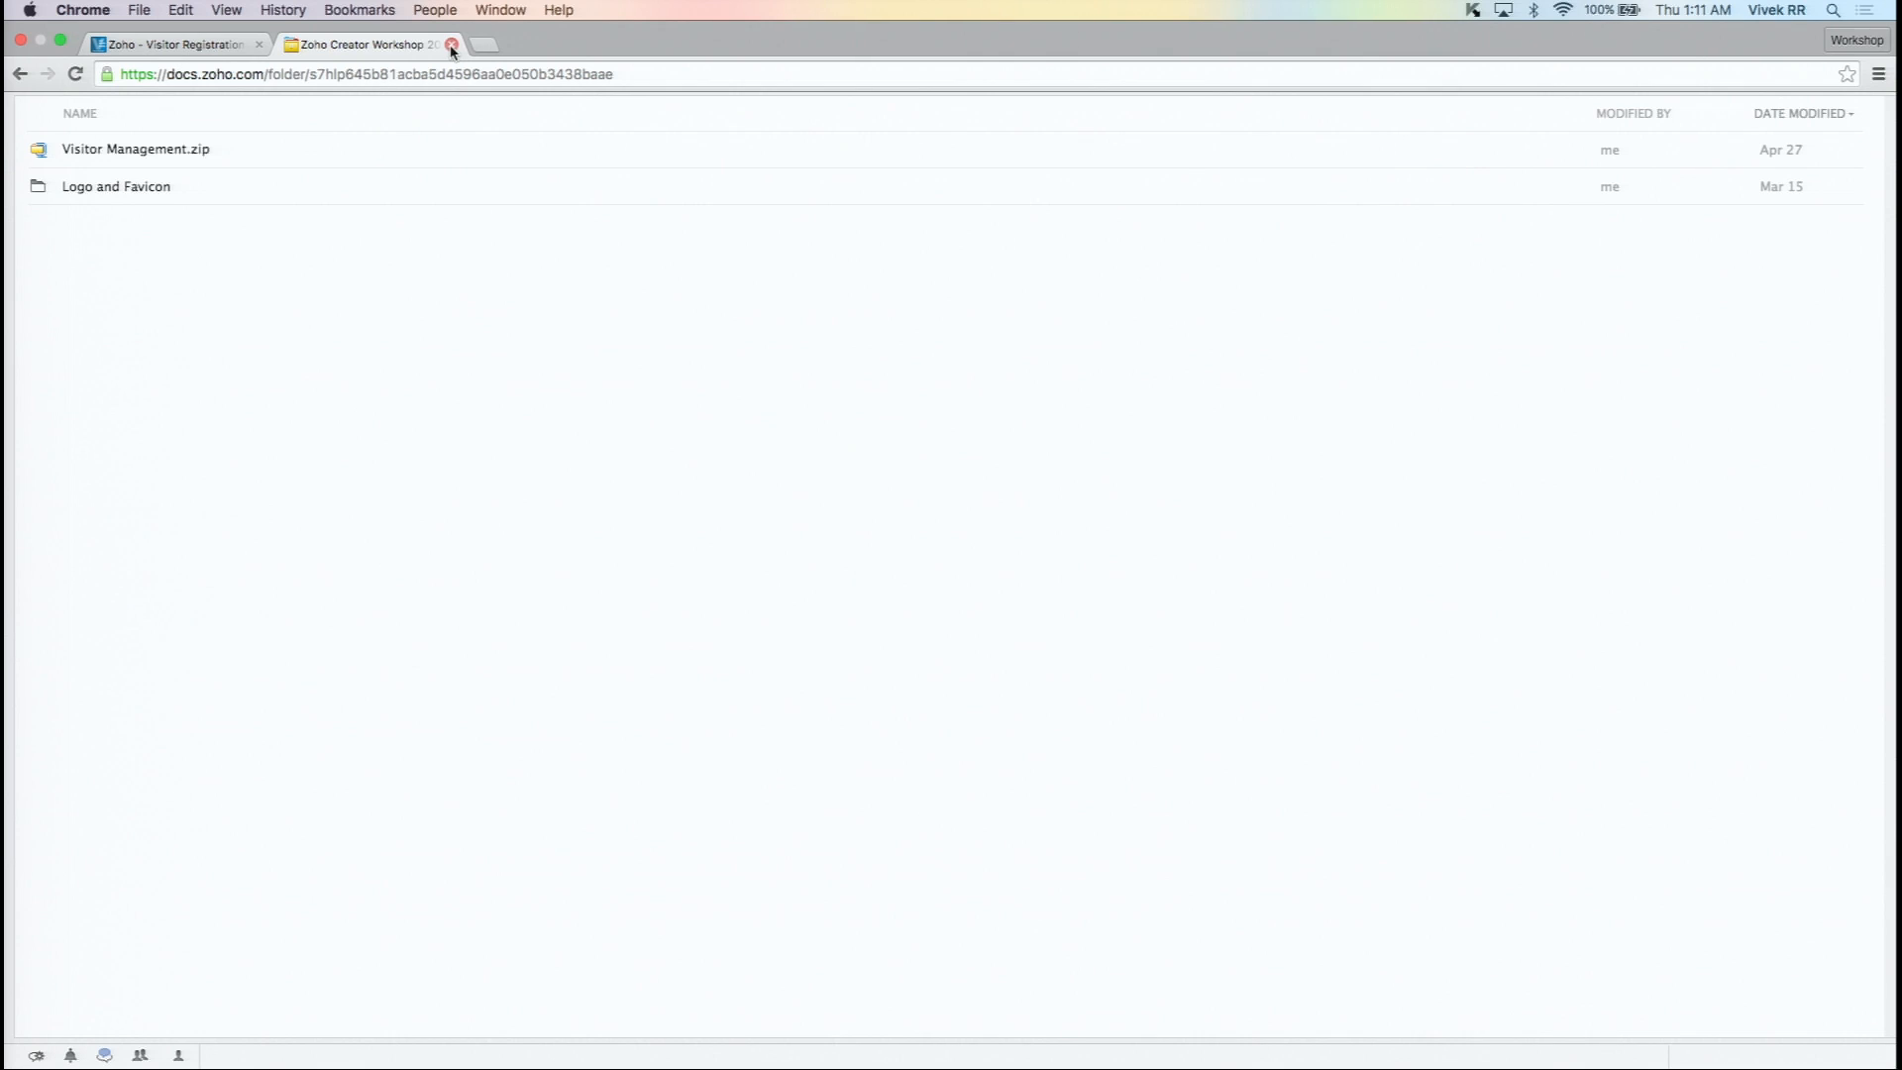
- Close the Zoho Docs tab and go to the Visitor Sign-In Report
{"action": "left_click", "coordinate": [451, 45]}
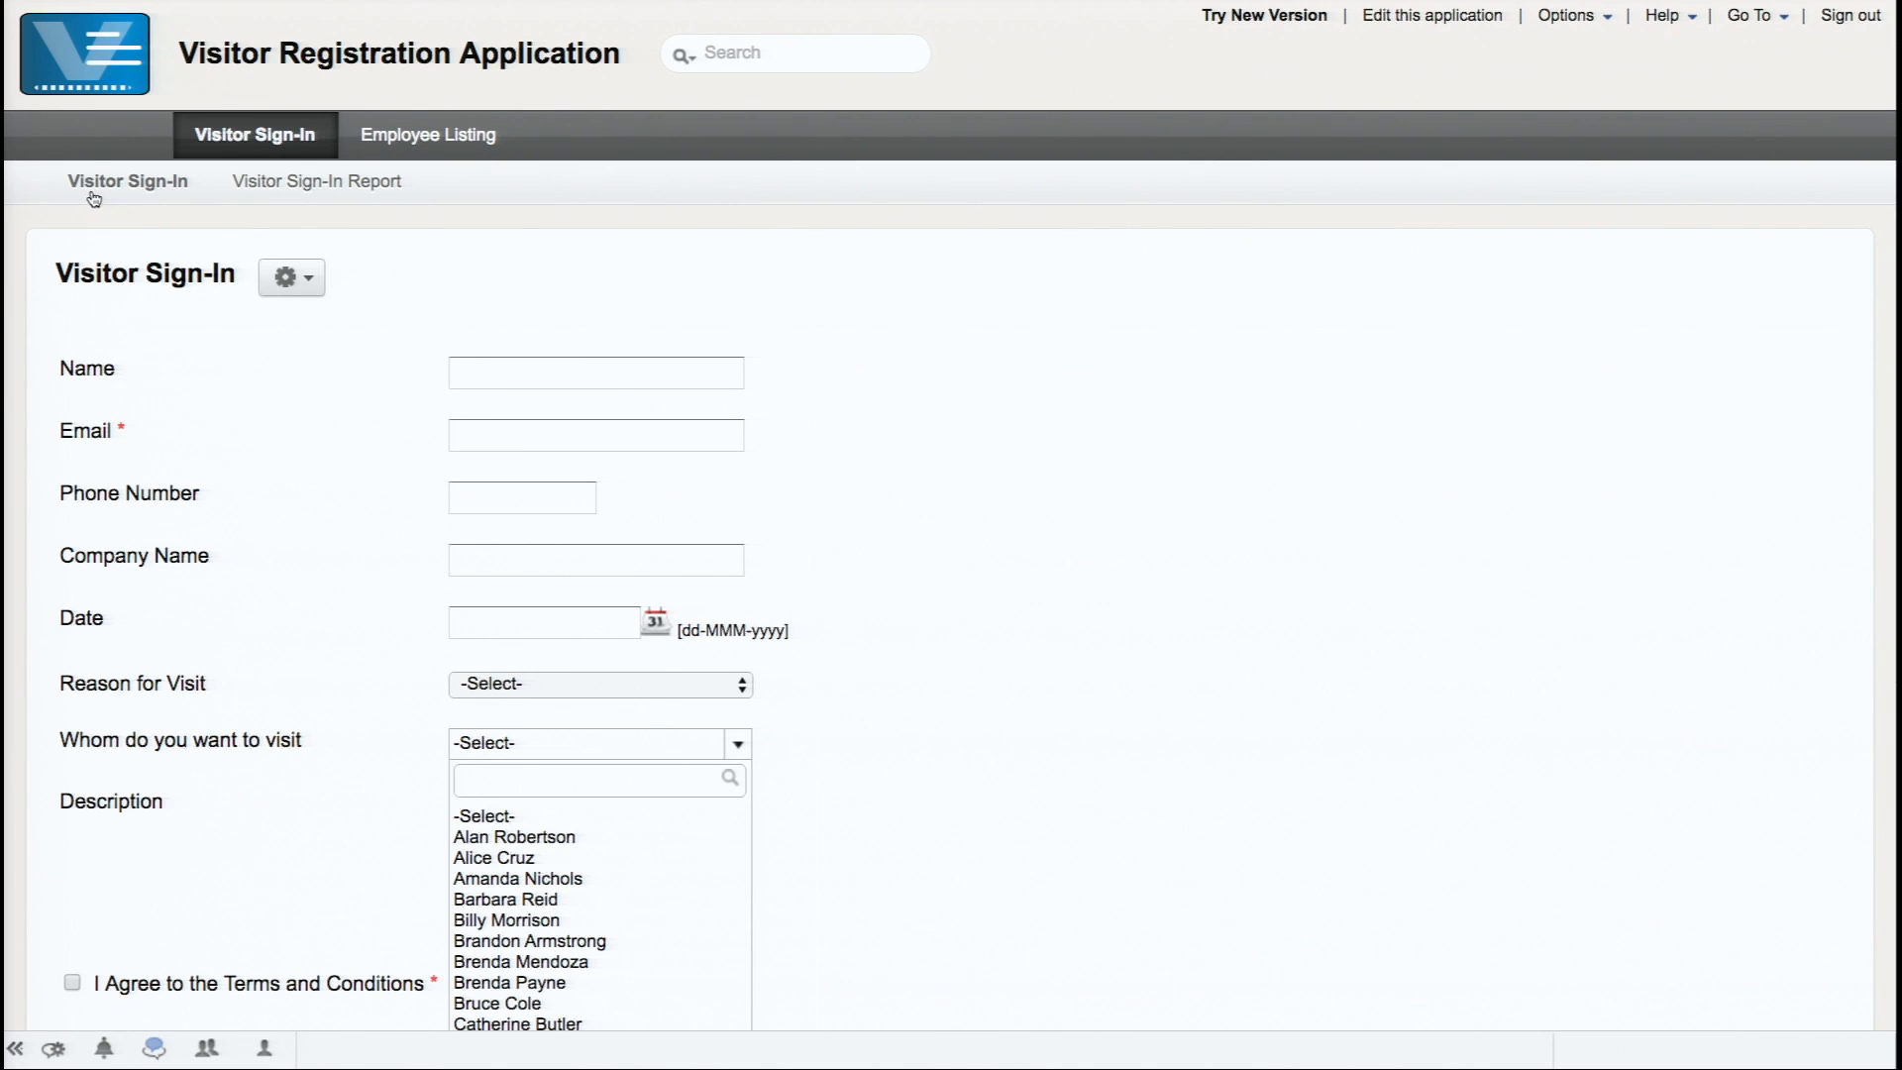
{"action": "left_click", "coordinate": [354, 183]}
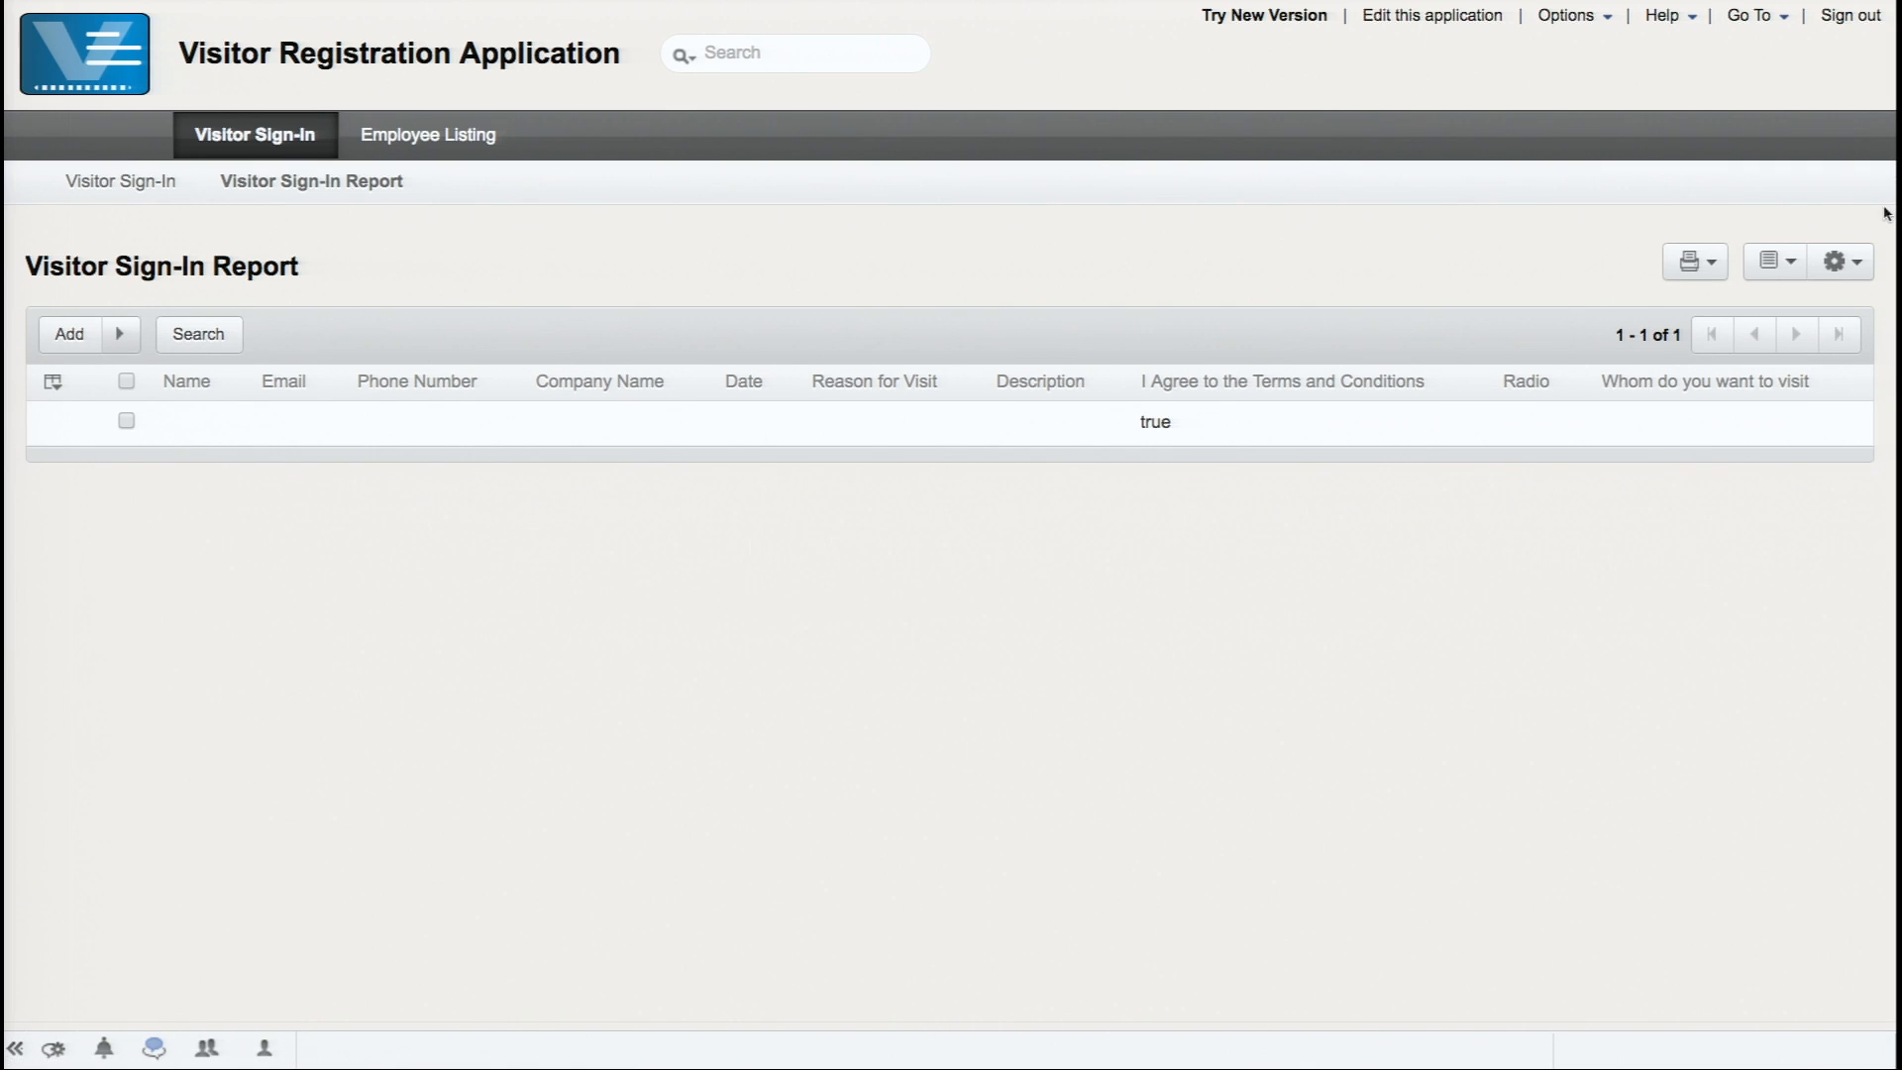
- Launch Import Data for Visitor Sign-In from the report's gear menu
{"action": "left_click", "coordinate": [1850, 263]}
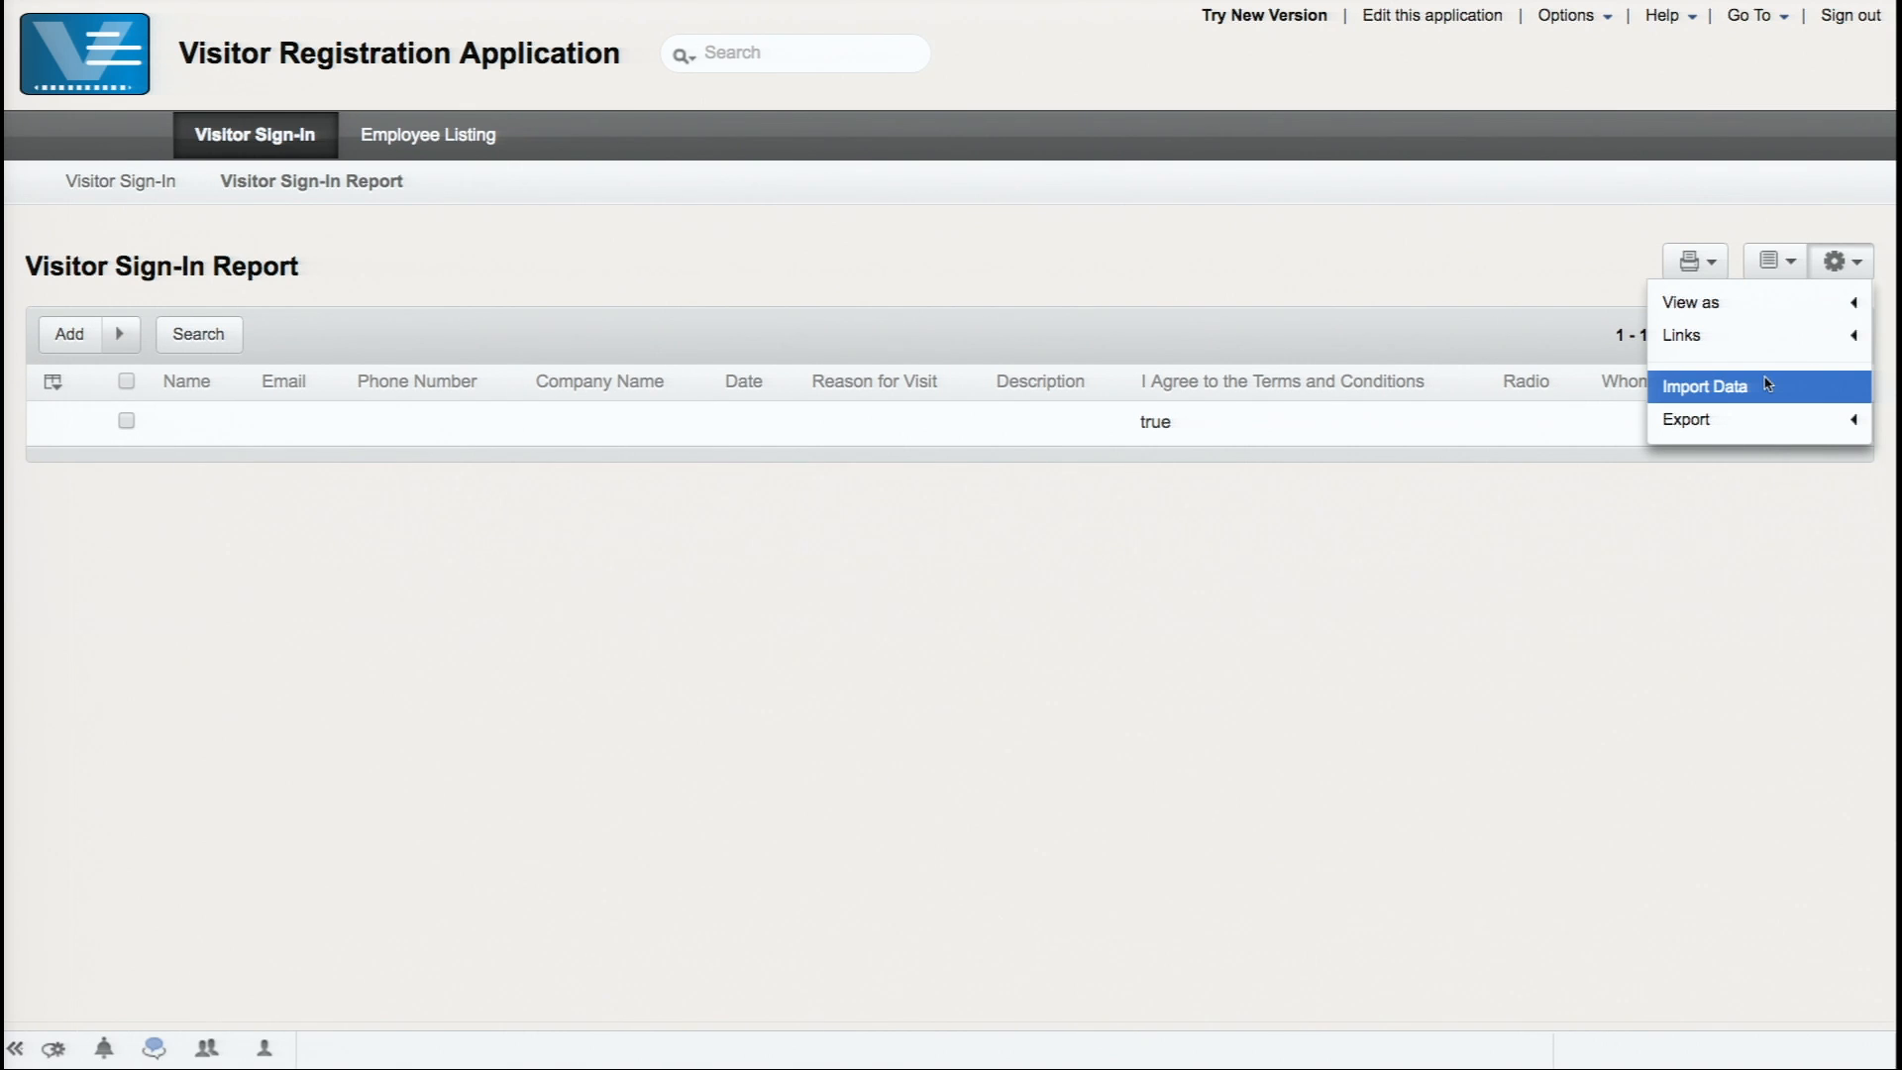
{"action": "left_click", "coordinate": [1768, 385]}
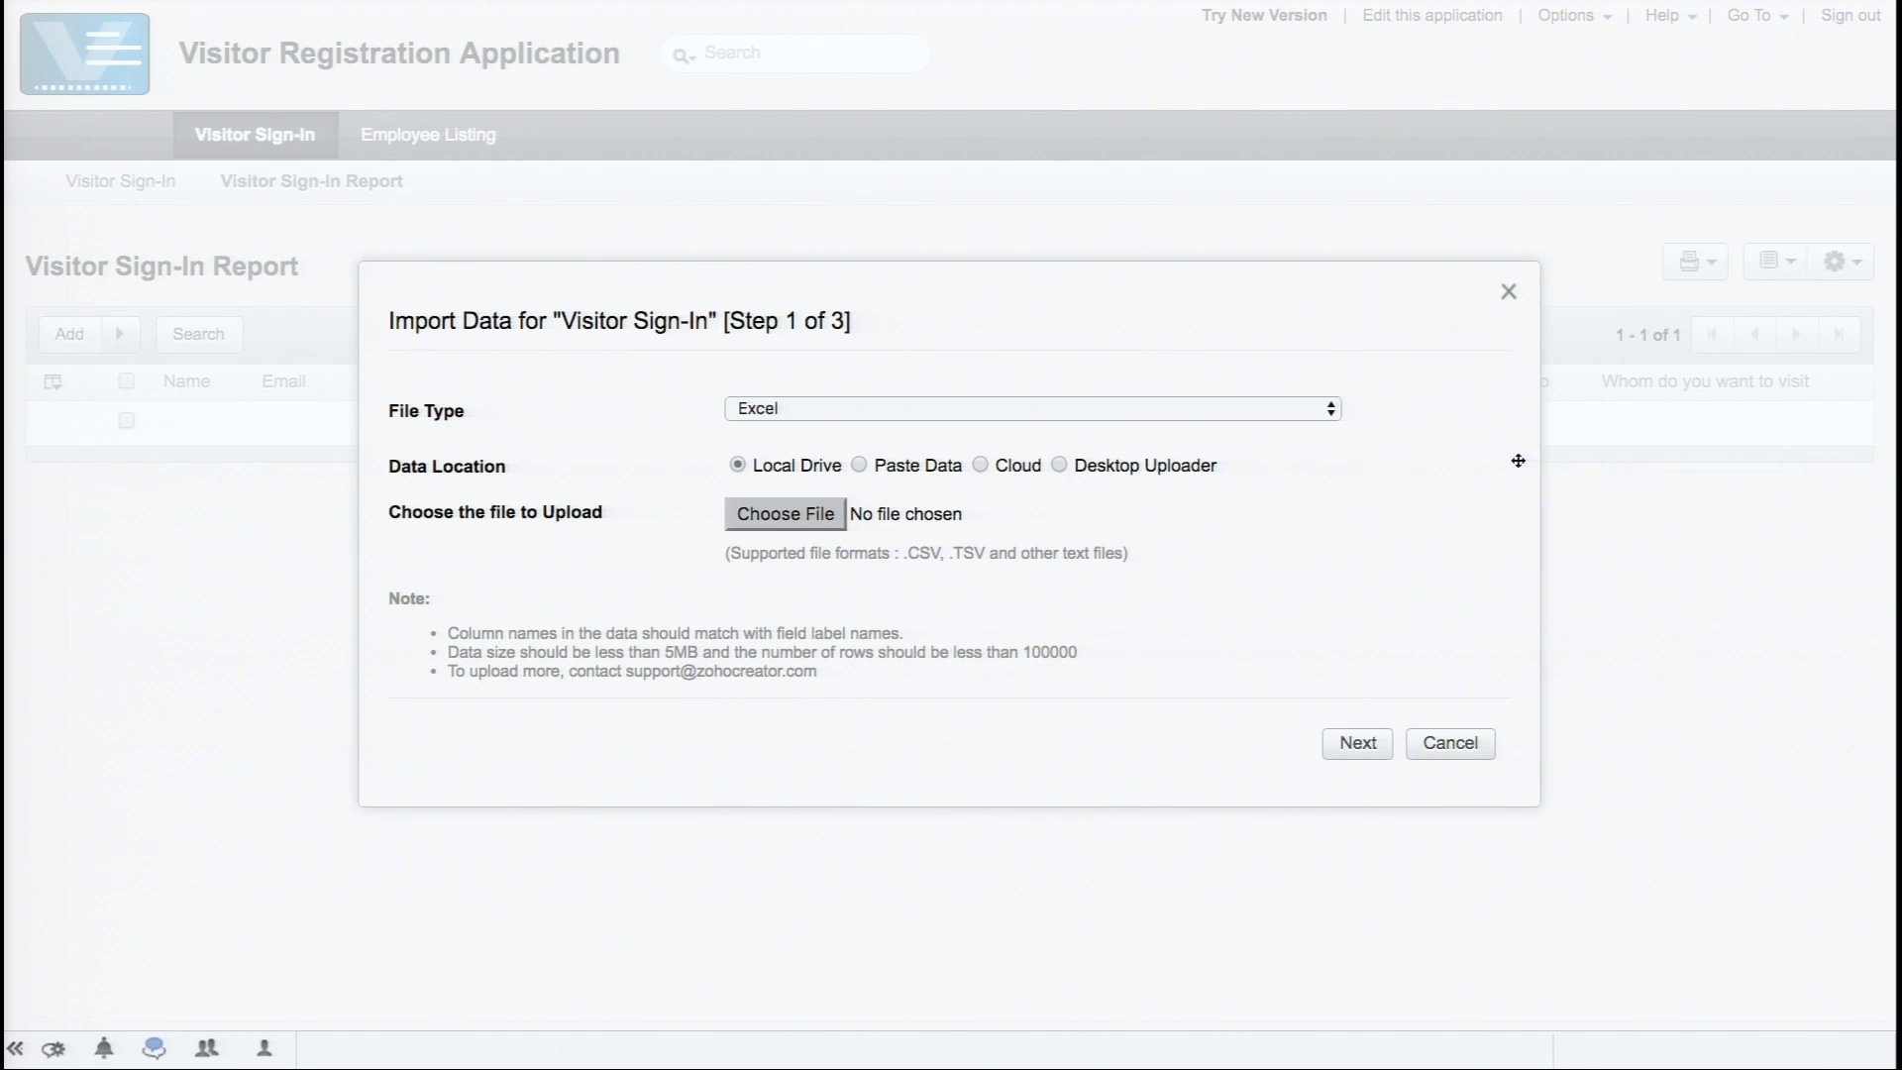
{"action": "left_click", "coordinate": [1265, 414]}
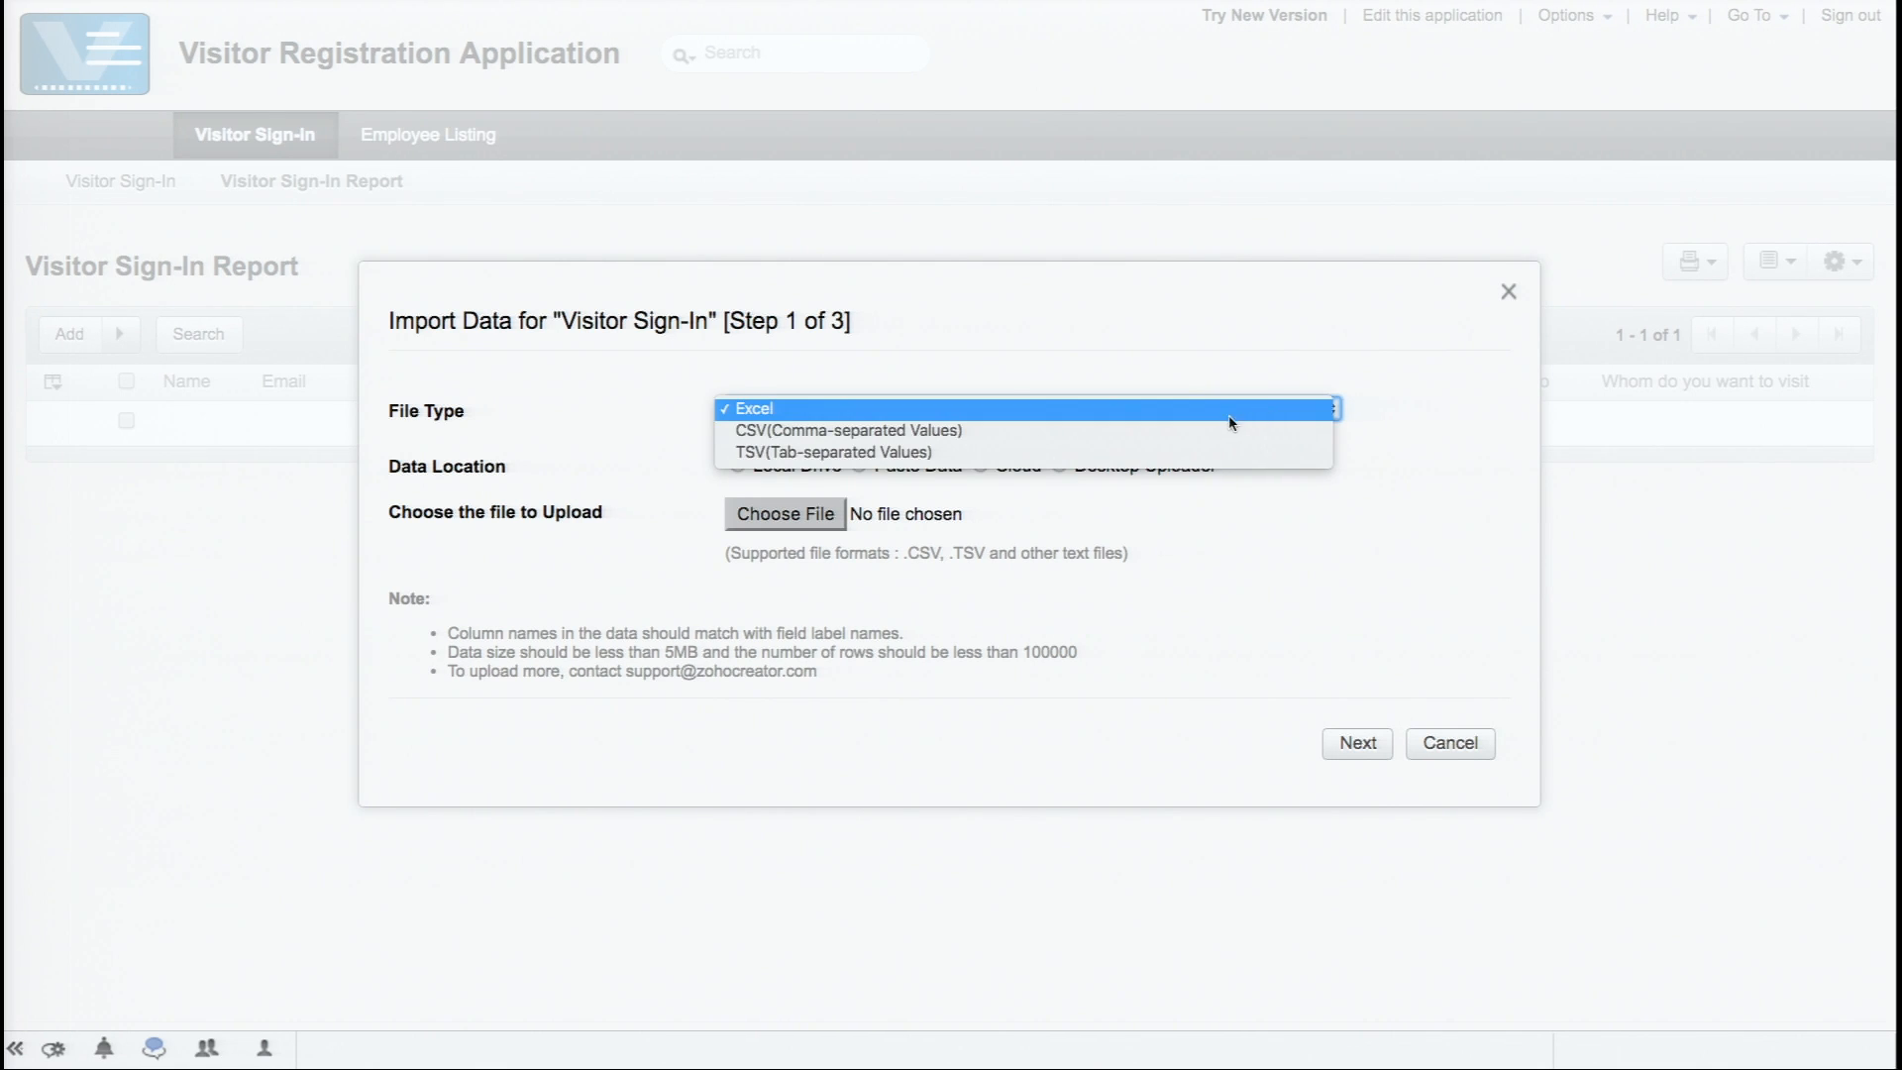
- Set the import file type to CSV (Comma-separated Values) and dismiss the missing-file warning
{"action": "left_click", "coordinate": [1219, 427]}
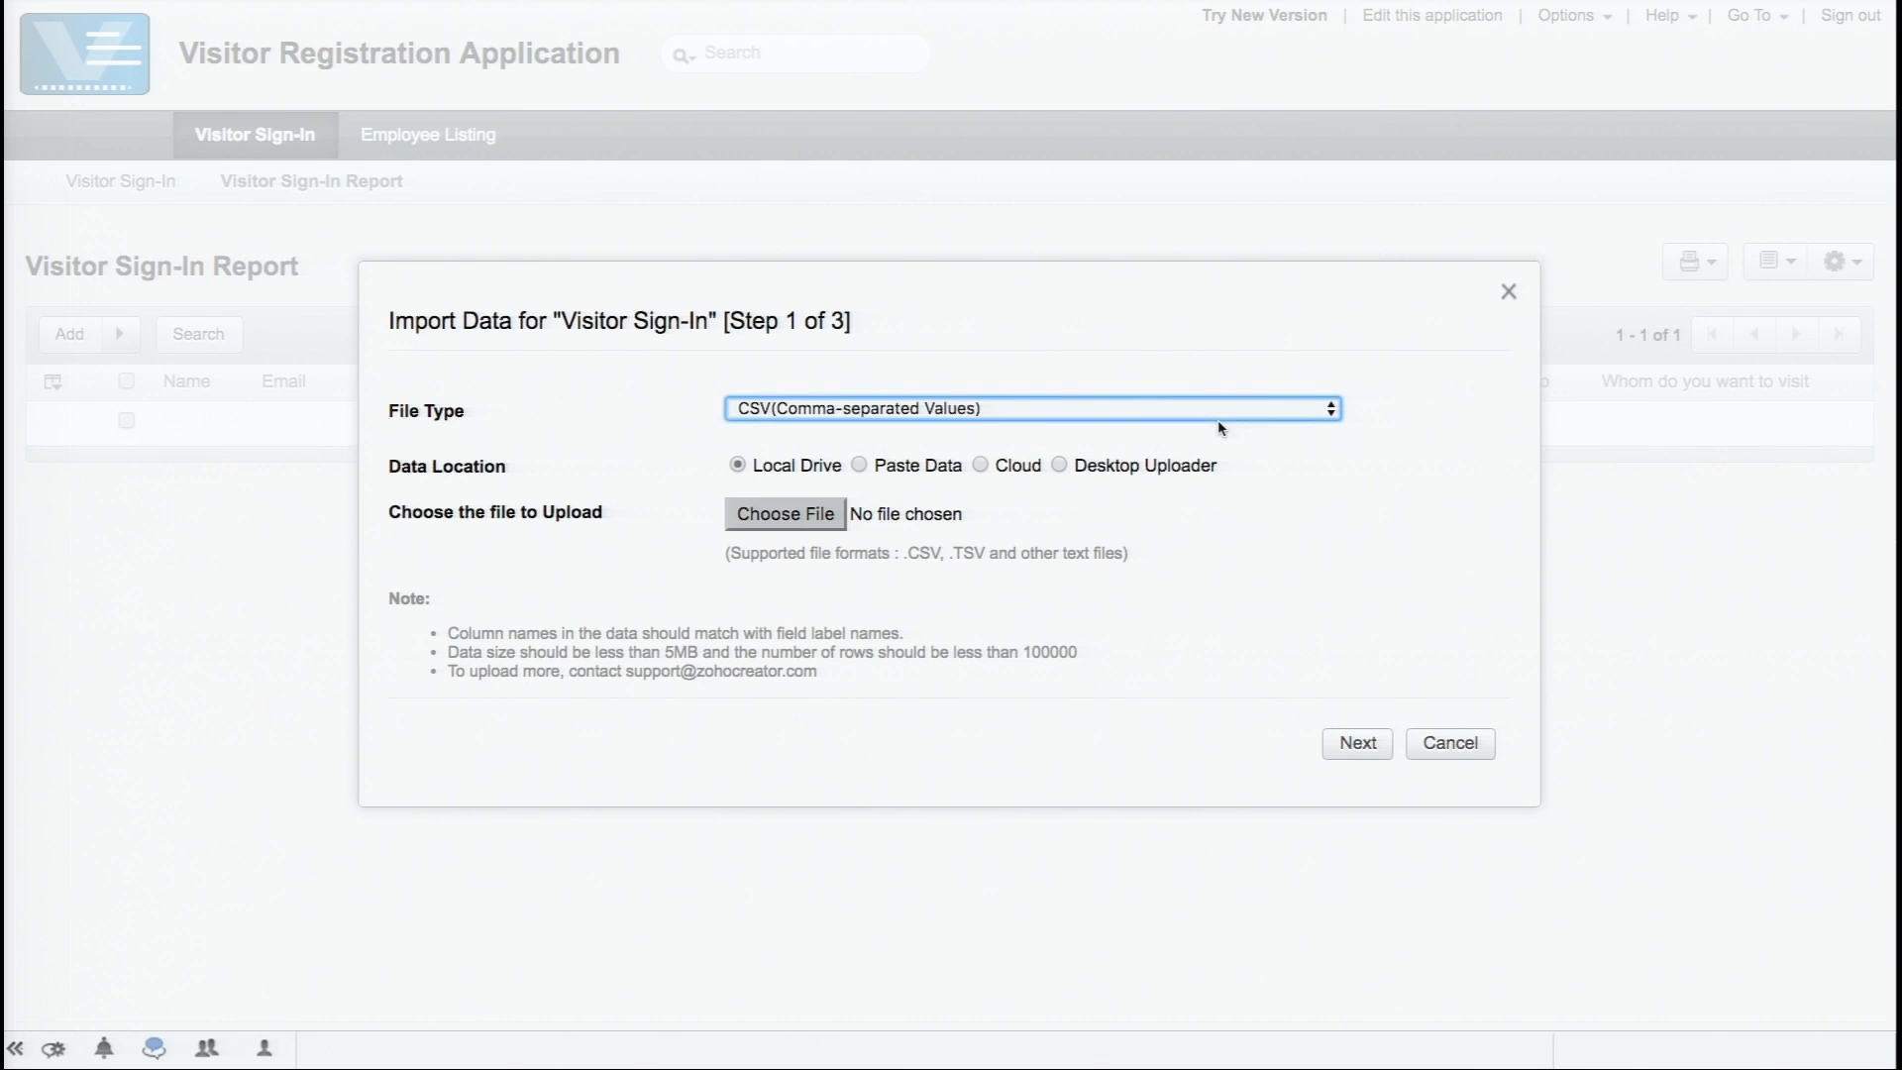
{"action": "left_click", "coordinate": [1251, 412]}
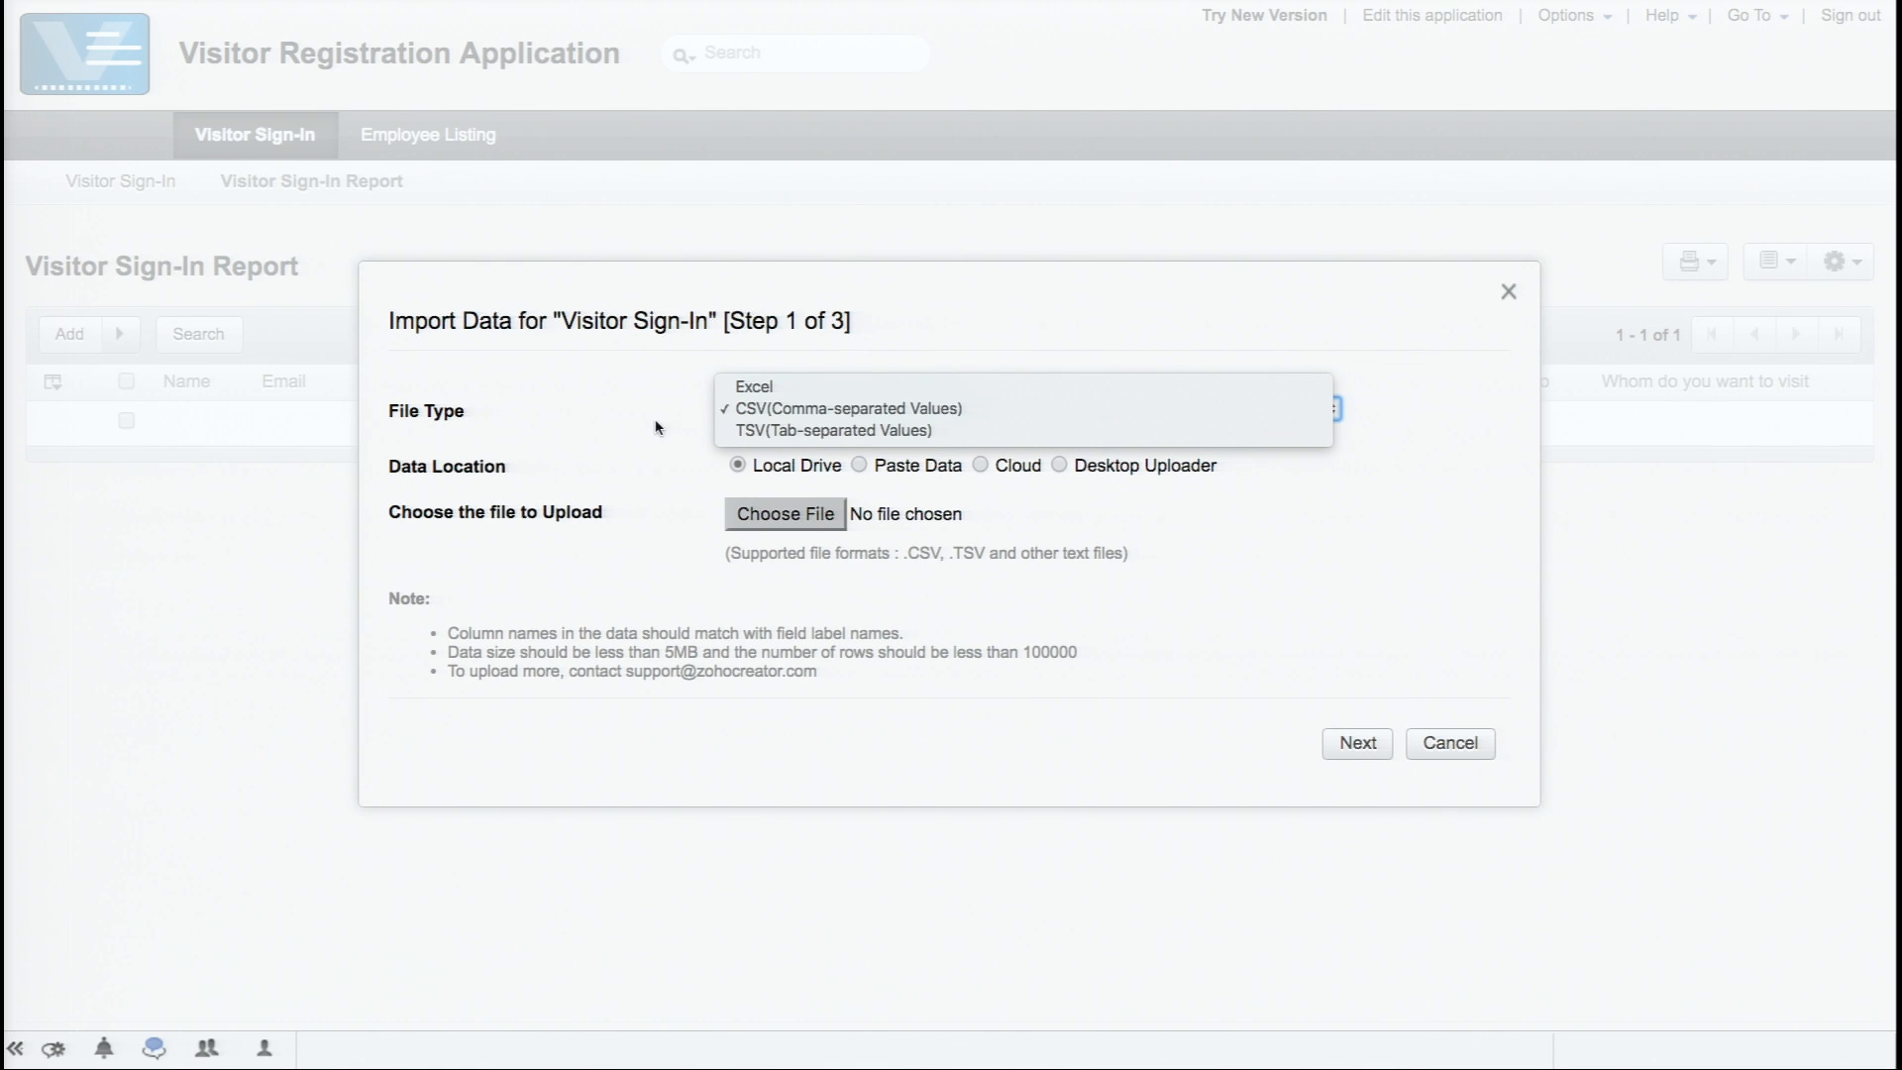
{"action": "left_click", "coordinate": [968, 404]}
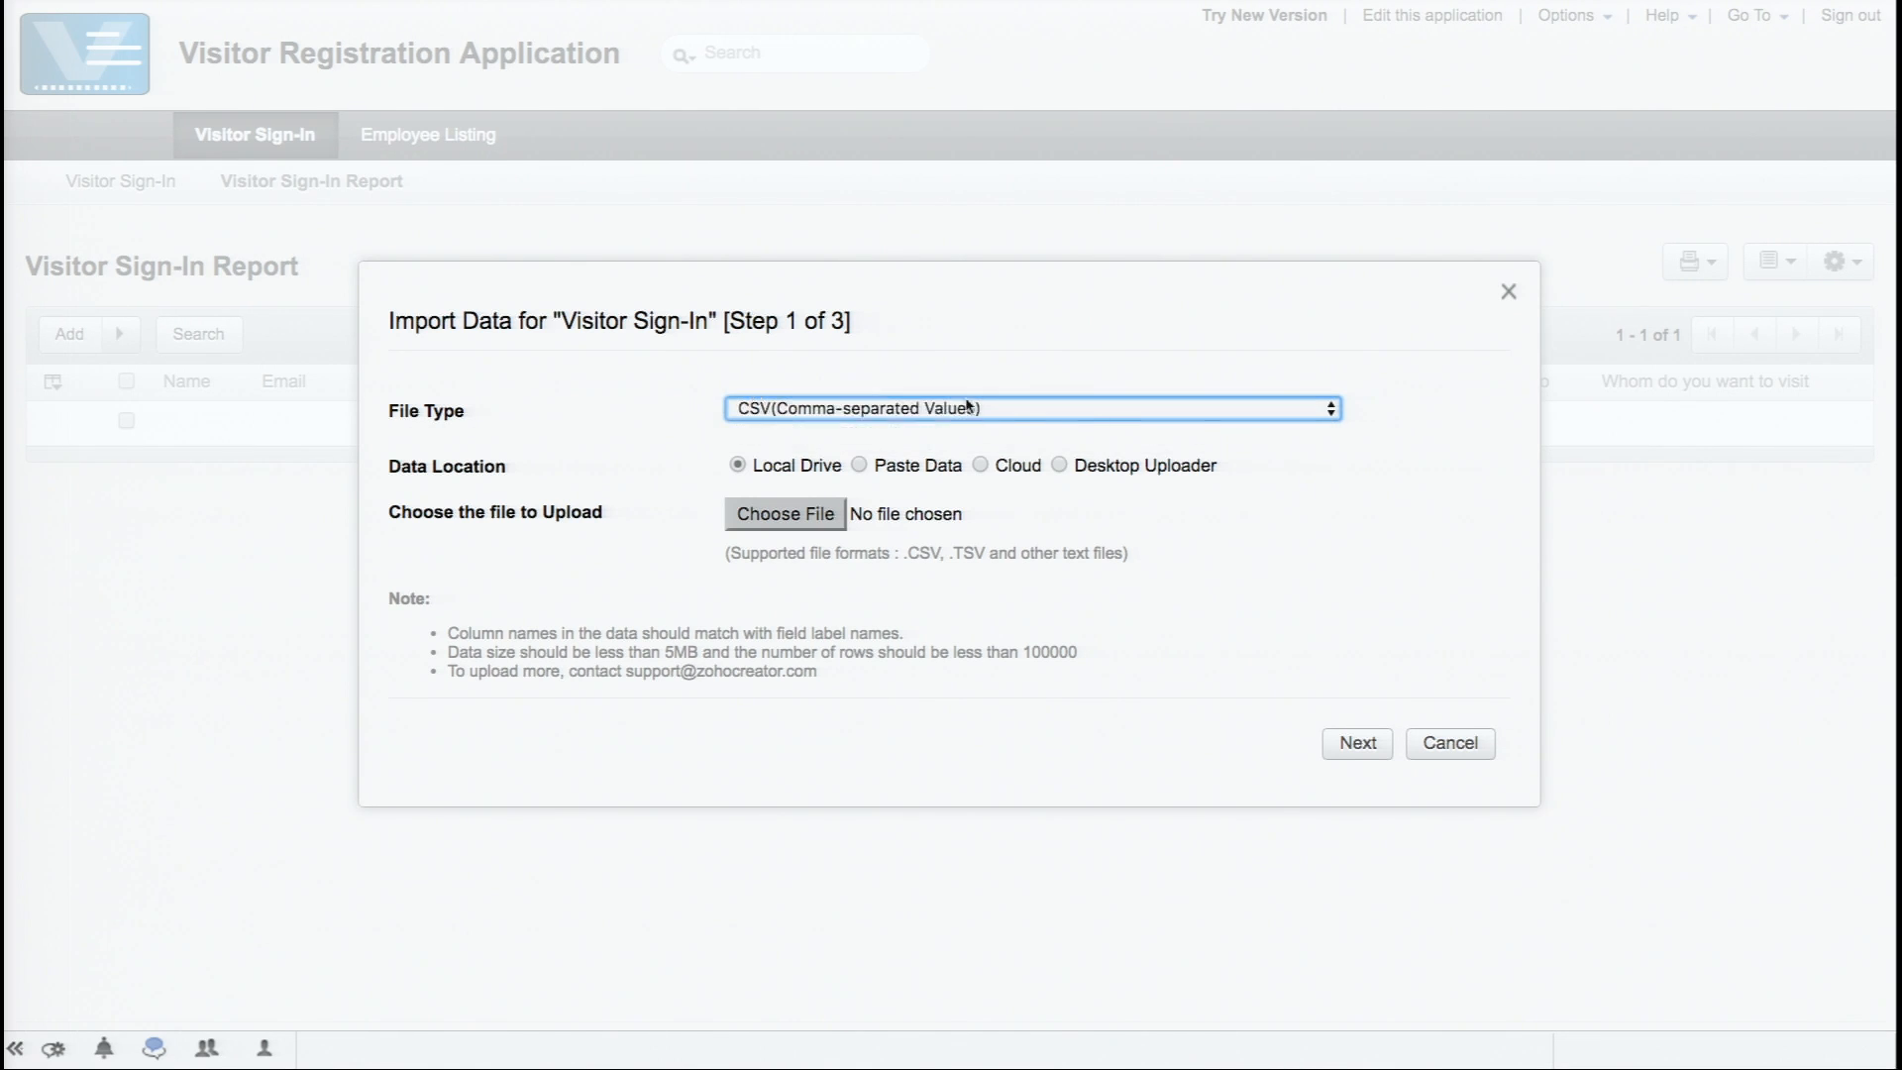
{"action": "left_click", "coordinate": [1287, 410]}
{"action": "left_click", "coordinate": [1251, 432]}
{"action": "left_click", "coordinate": [1308, 420]}
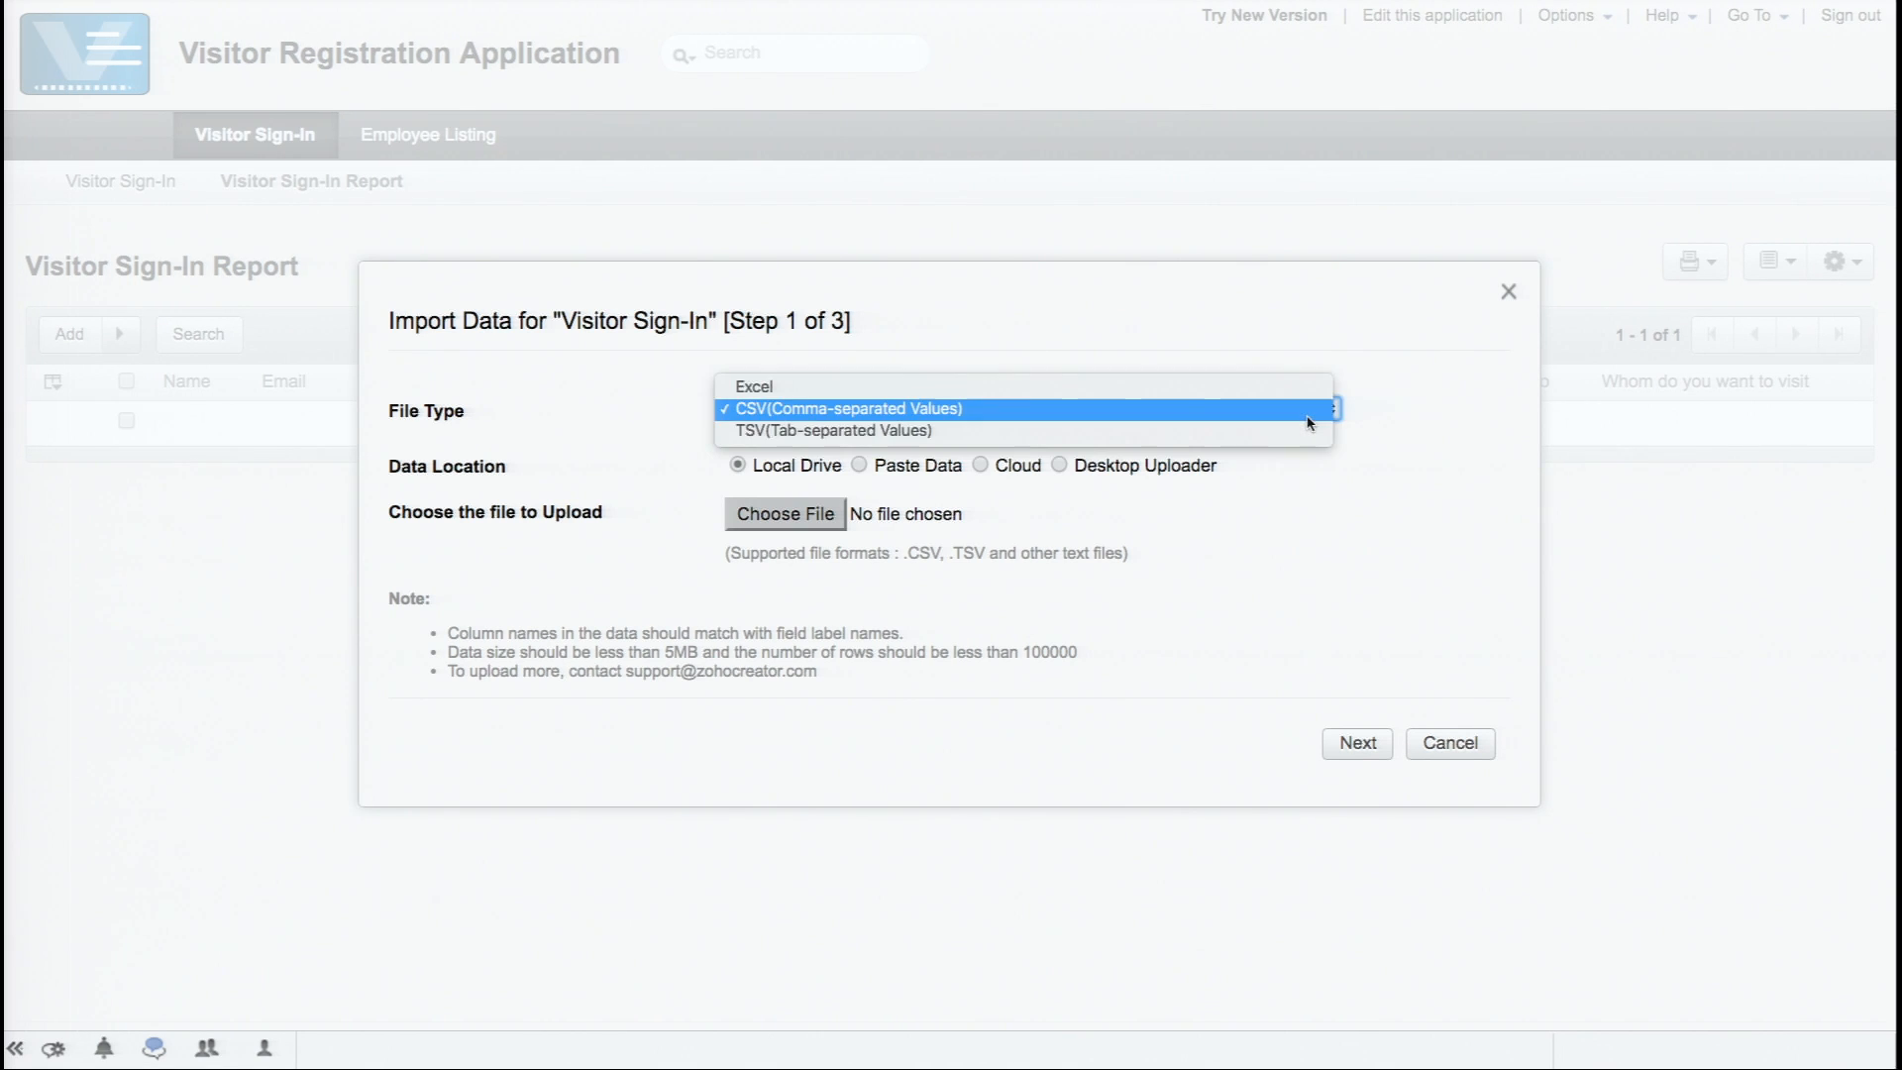
{"action": "left_click", "coordinate": [1305, 418]}
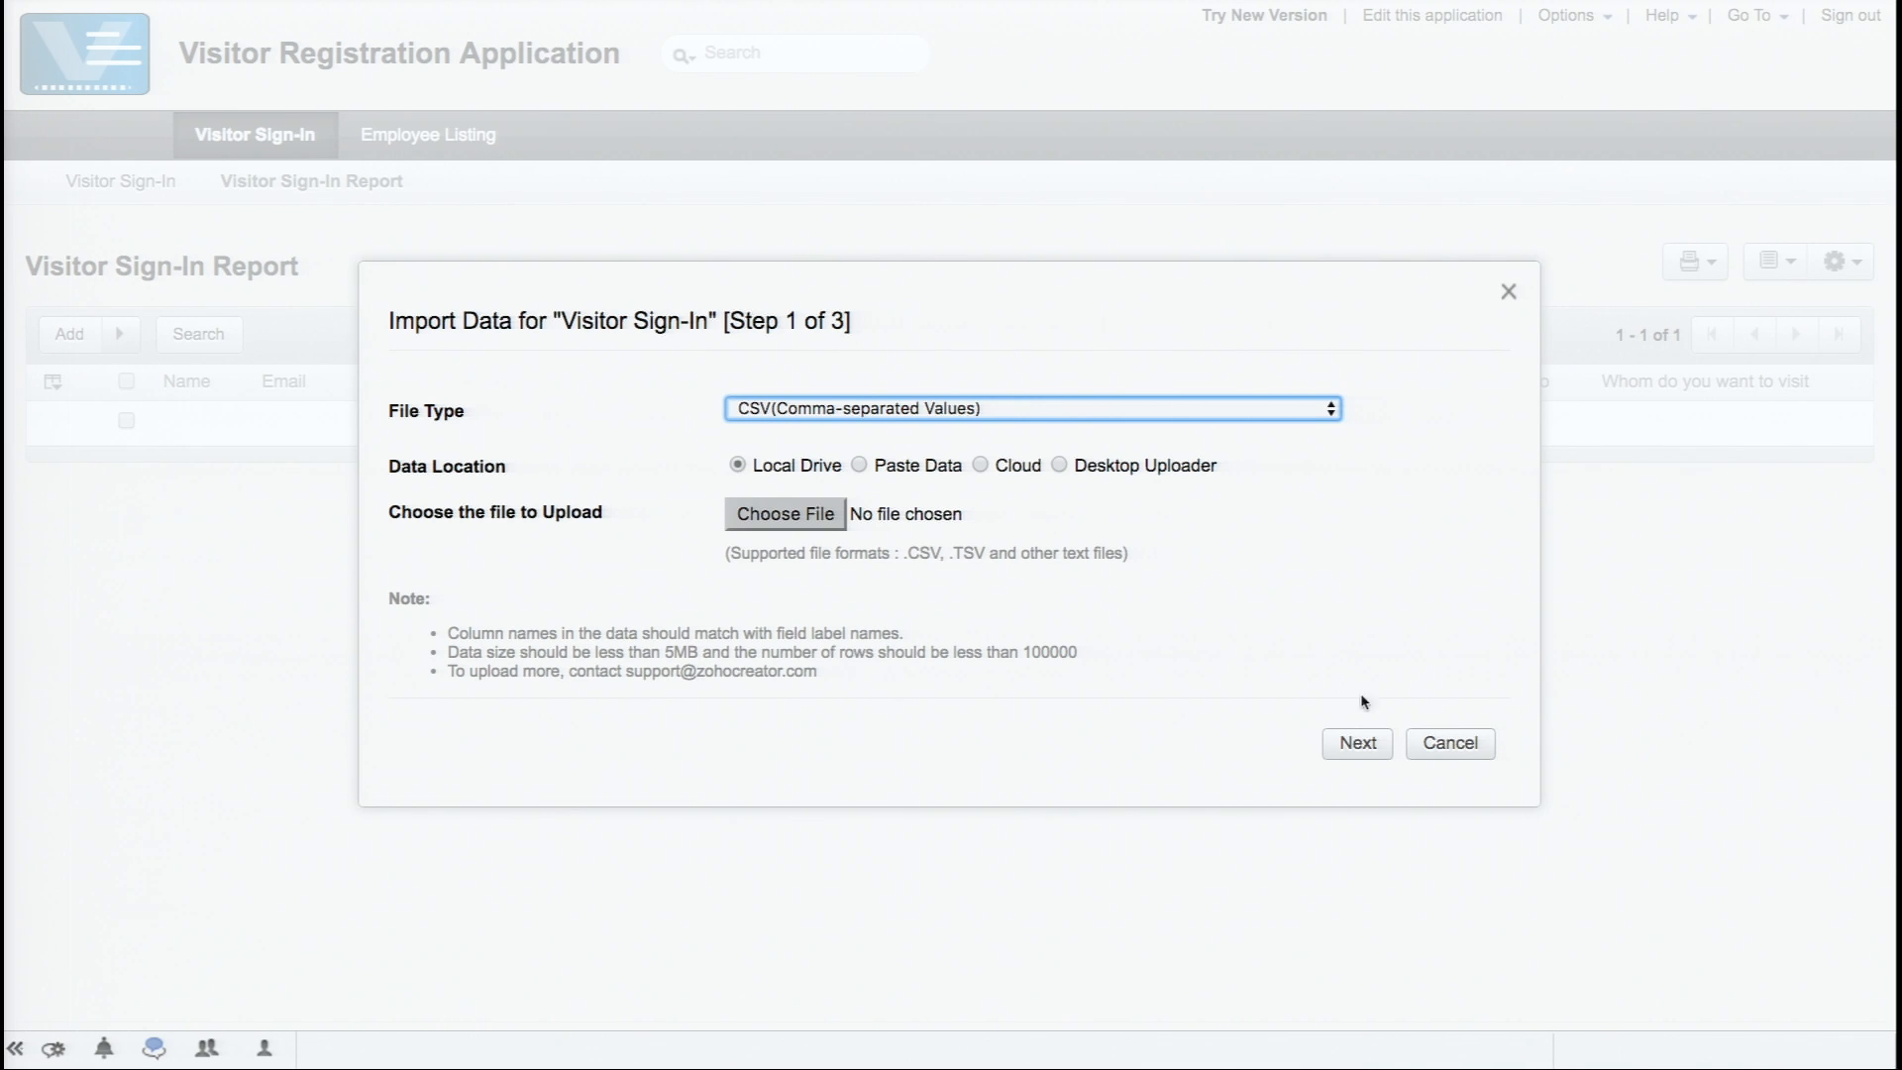
{"action": "left_click", "coordinate": [1350, 744]}
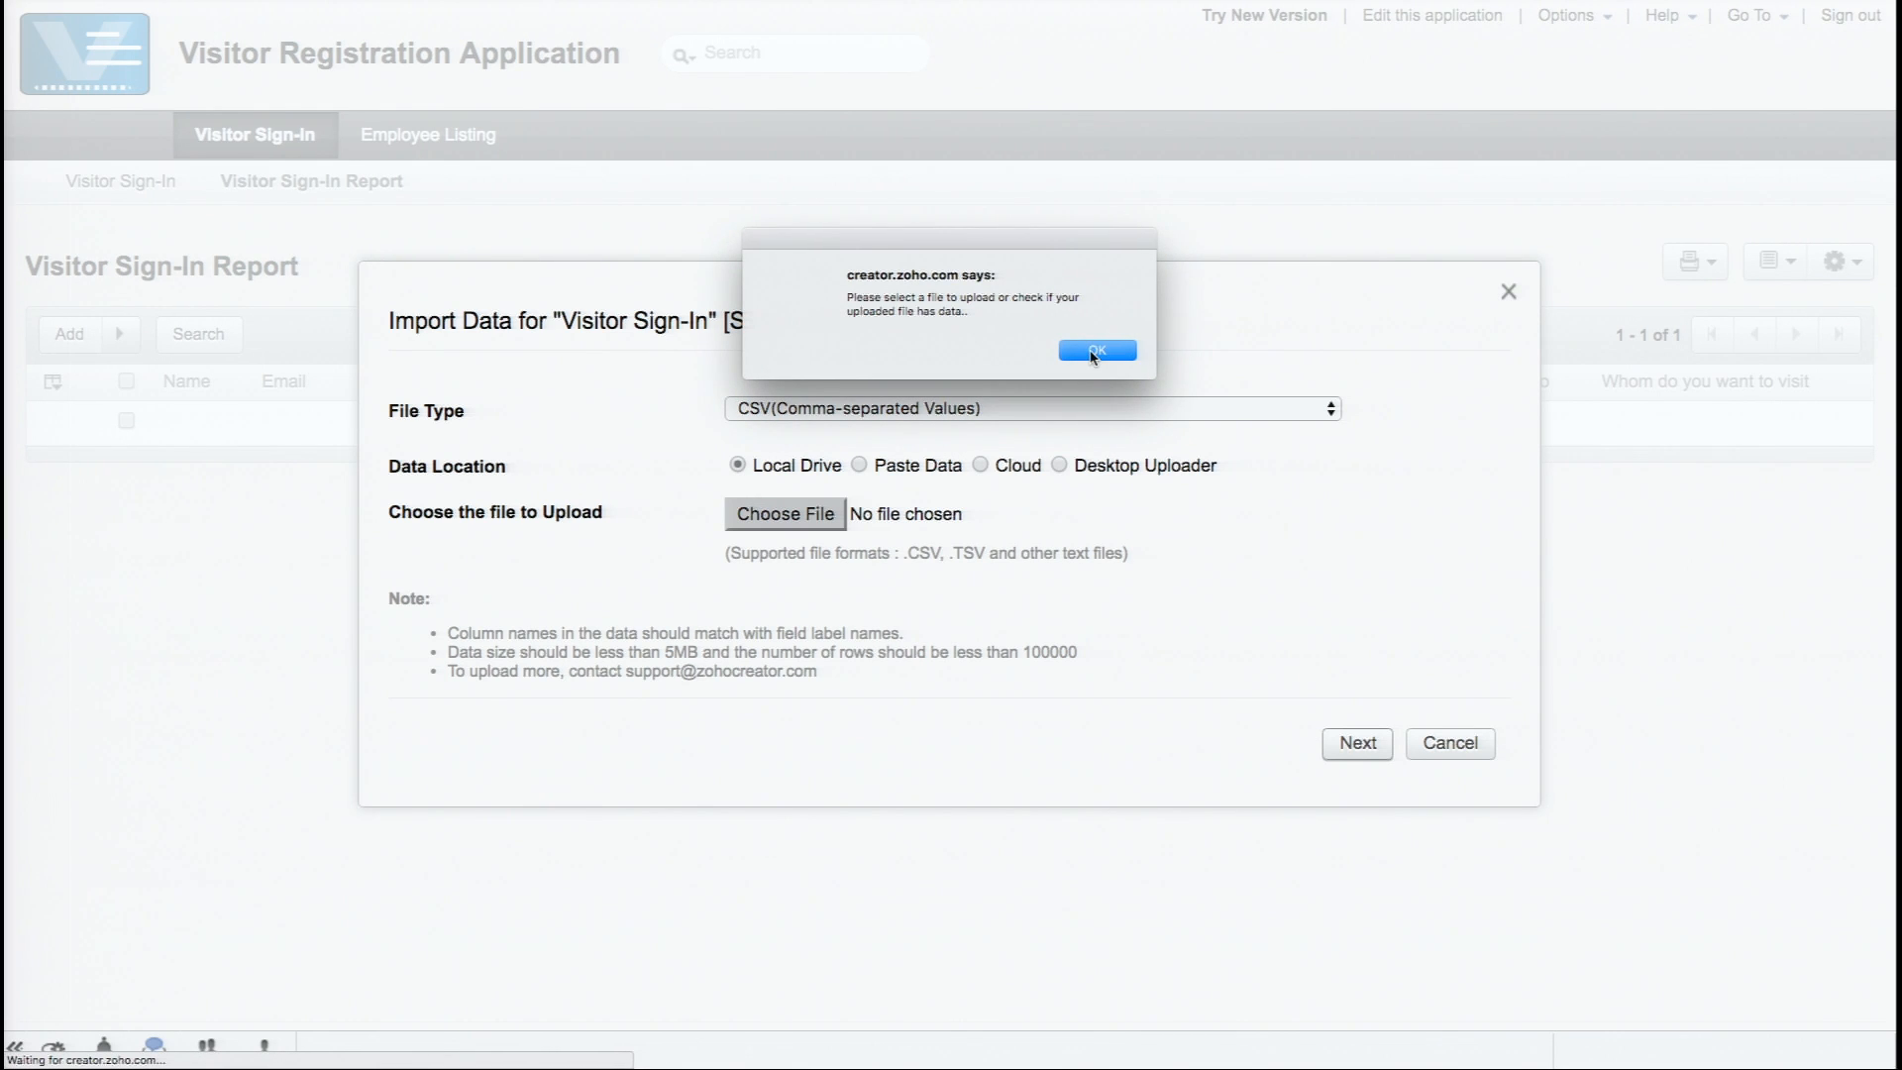
{"action": "left_click", "coordinate": [1094, 353]}
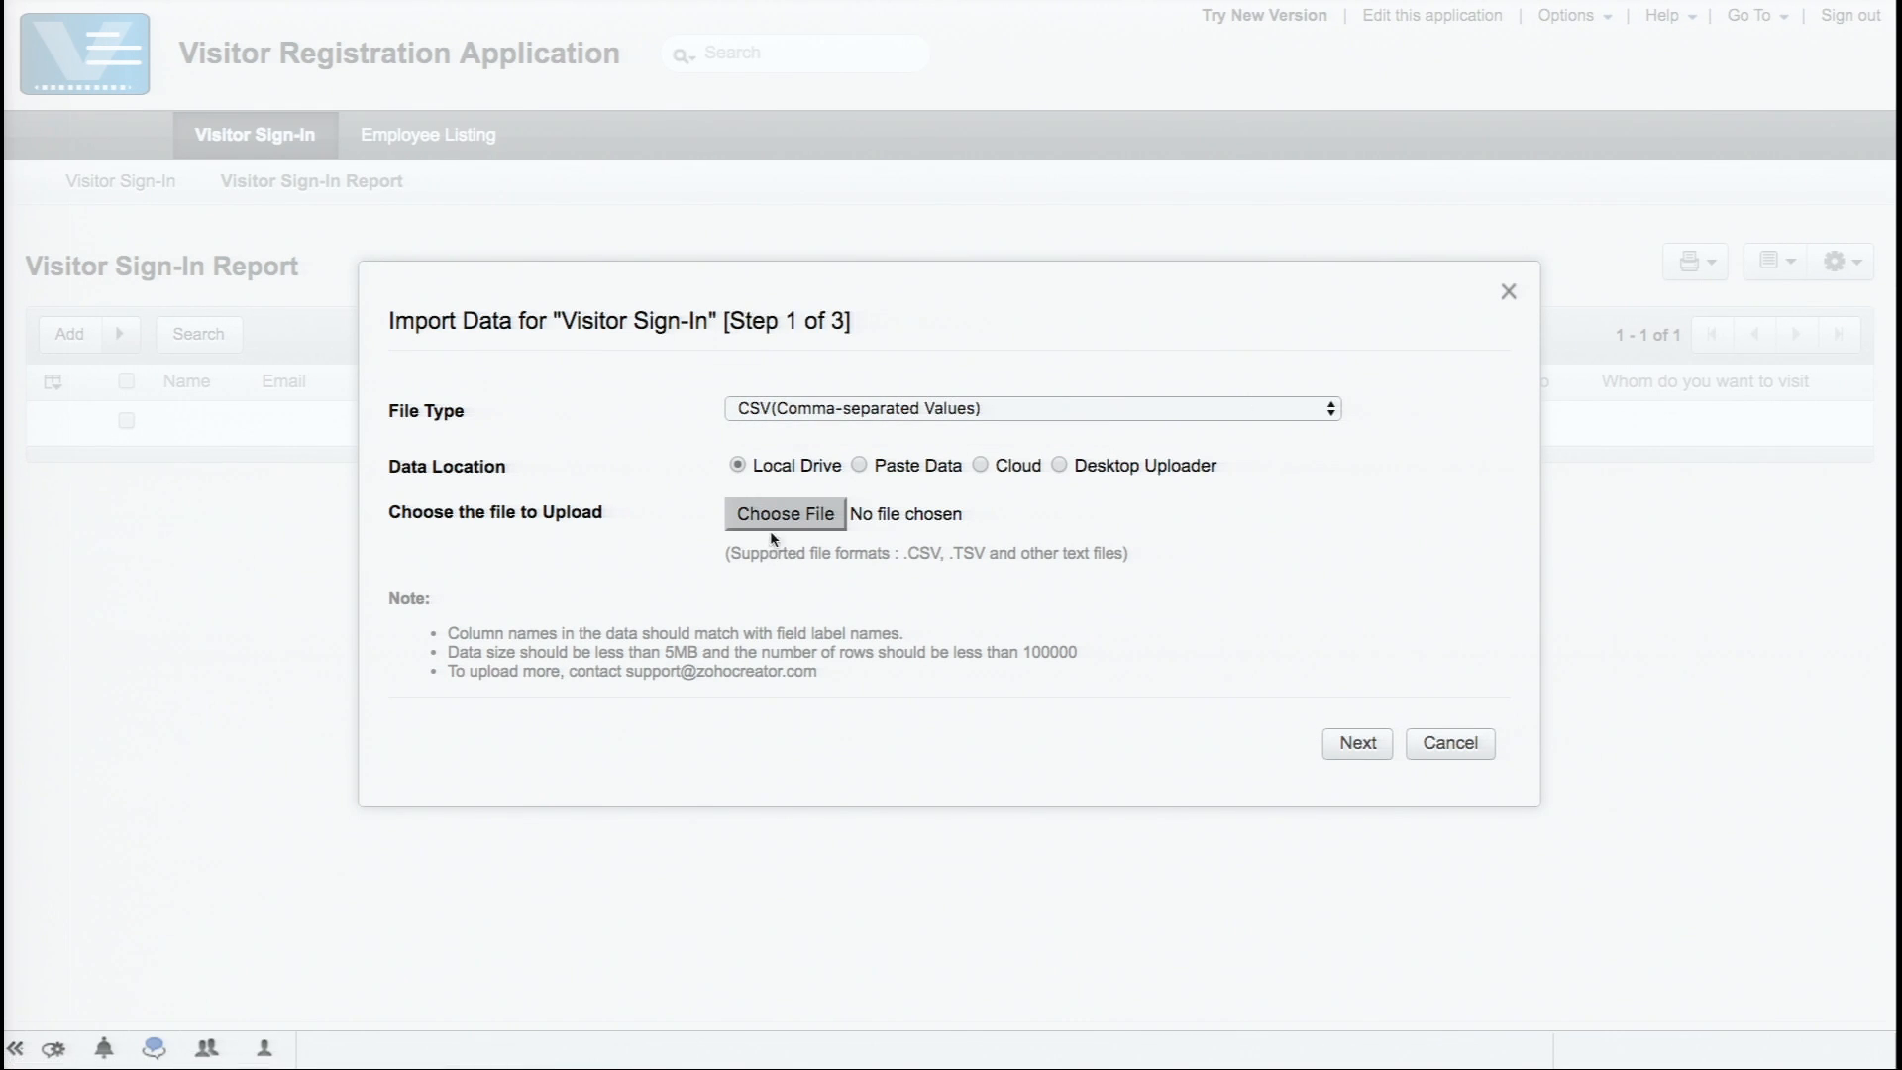
- Attach Visitor Listing.csv from the Visitor Management folder and proceed to import Step 2
{"action": "left_click", "coordinate": [780, 519]}
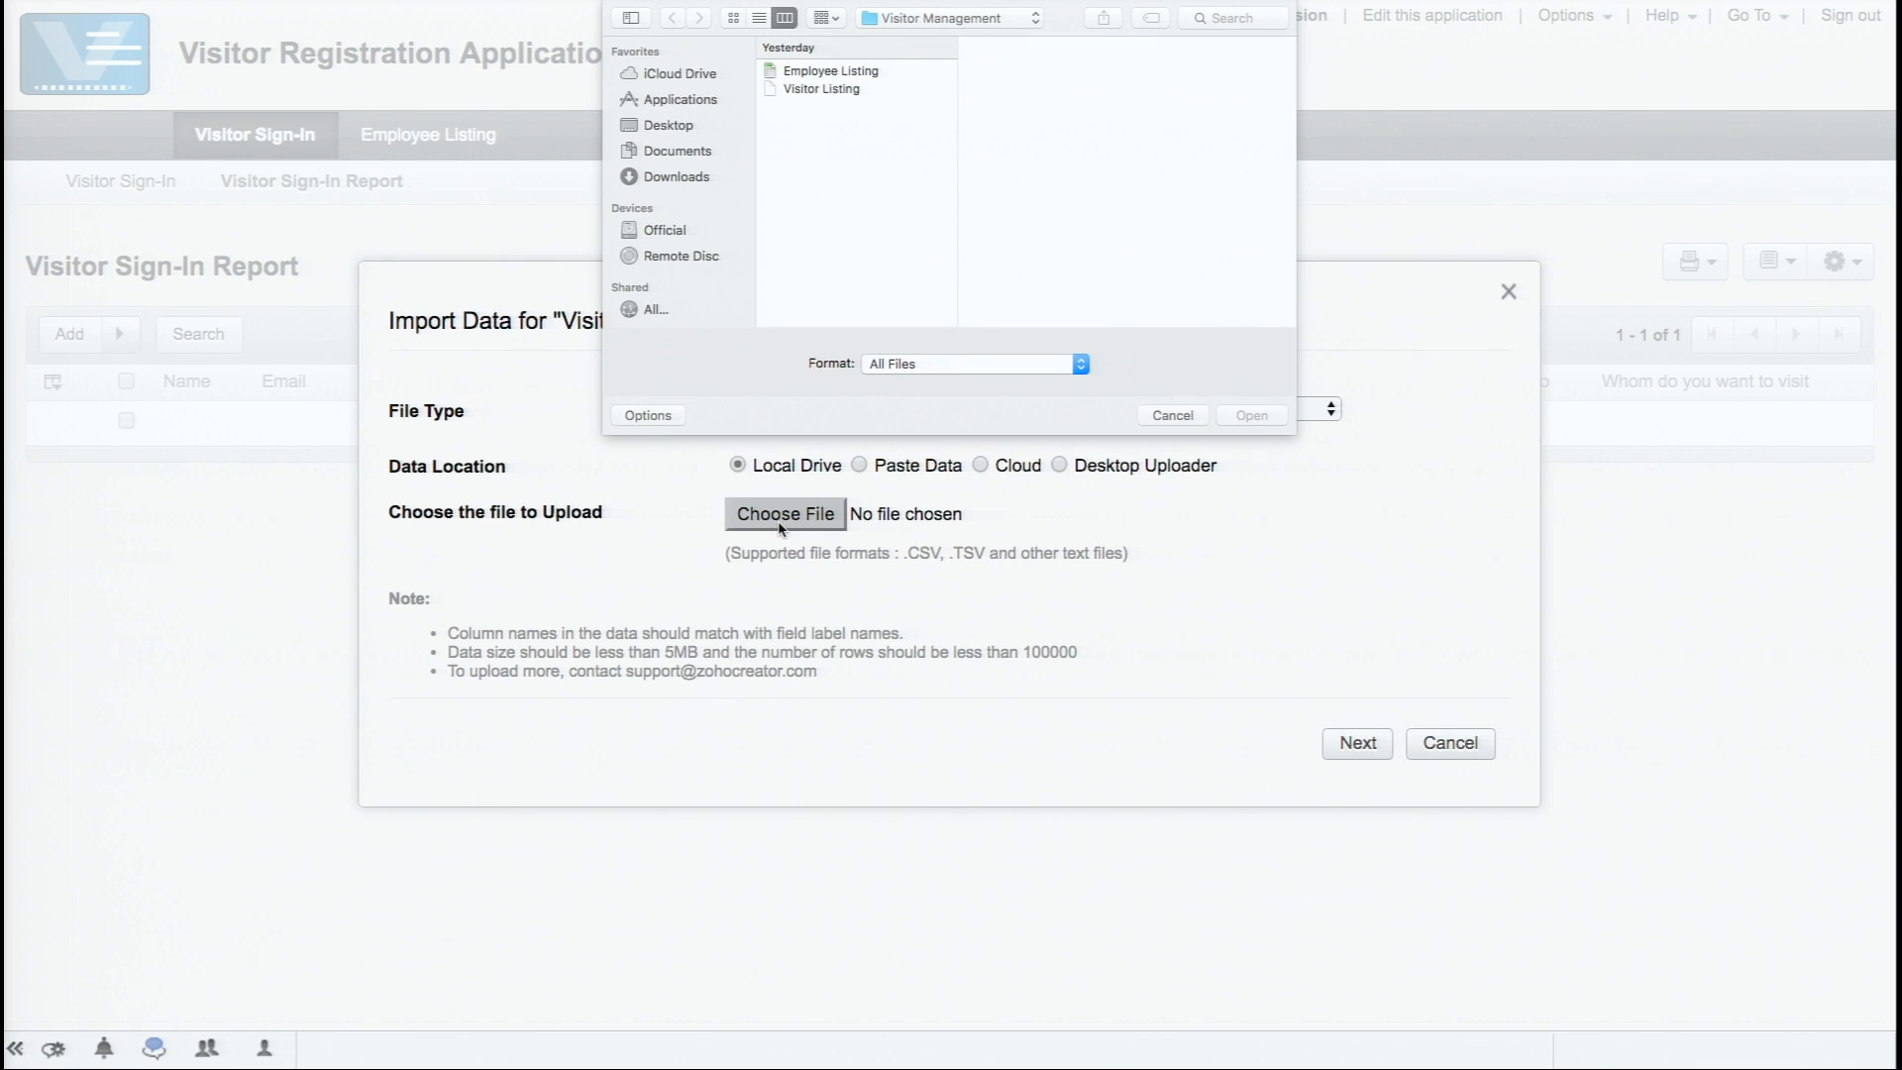
{"action": "left_click", "coordinate": [849, 91]}
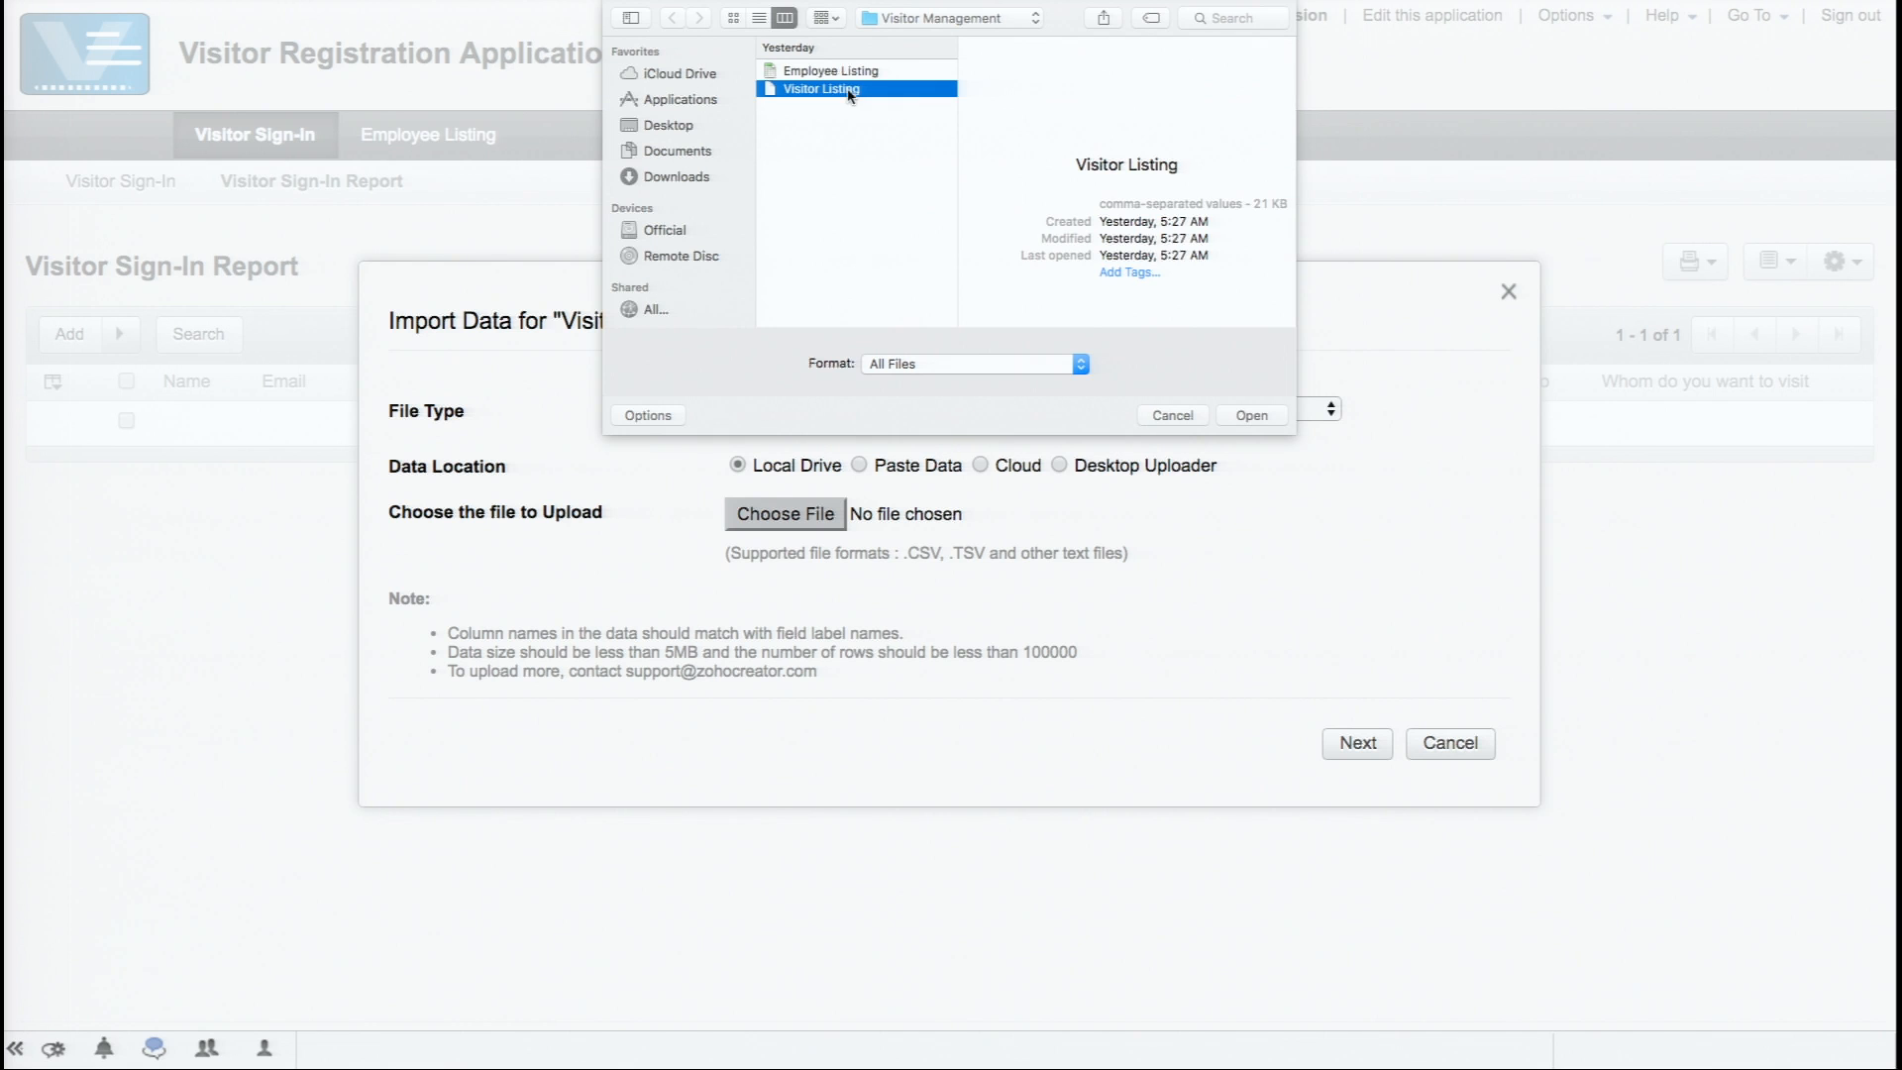
{"action": "left_click", "coordinate": [1249, 417]}
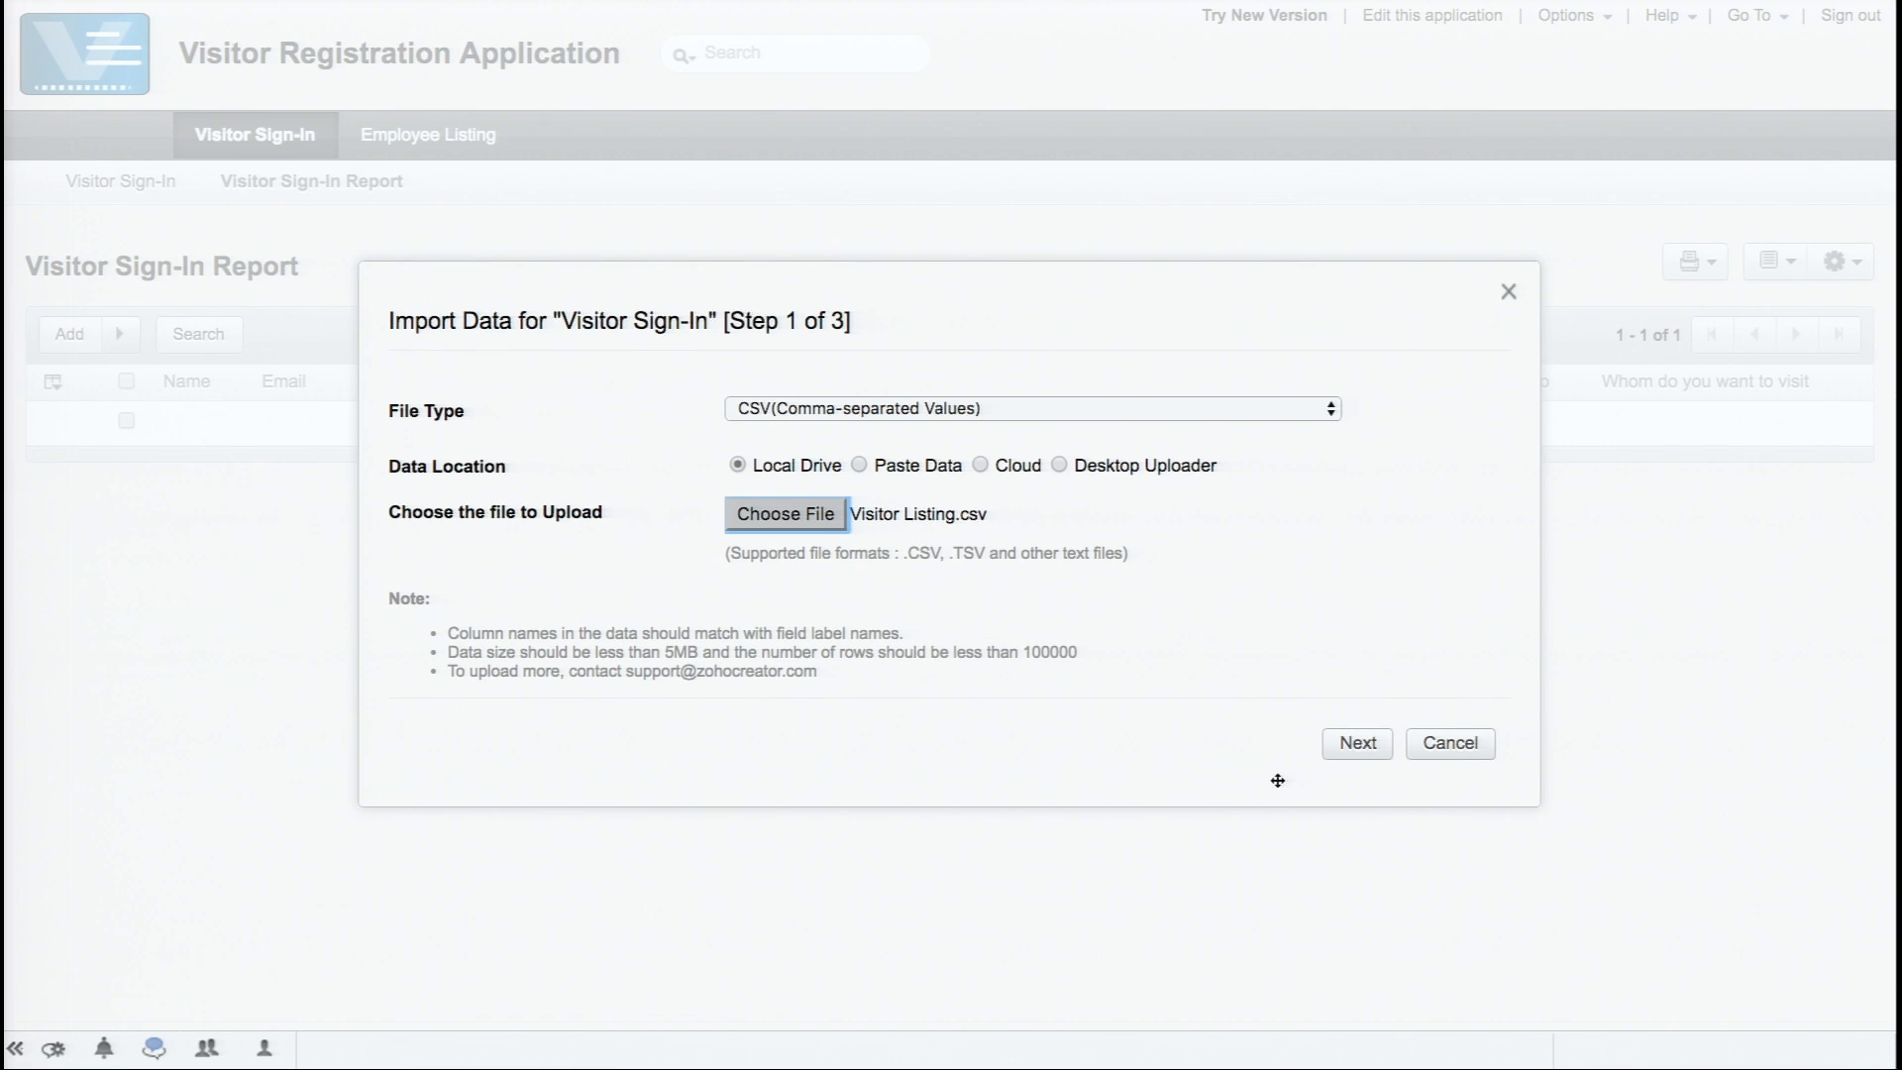
{"action": "left_click", "coordinate": [1371, 749]}
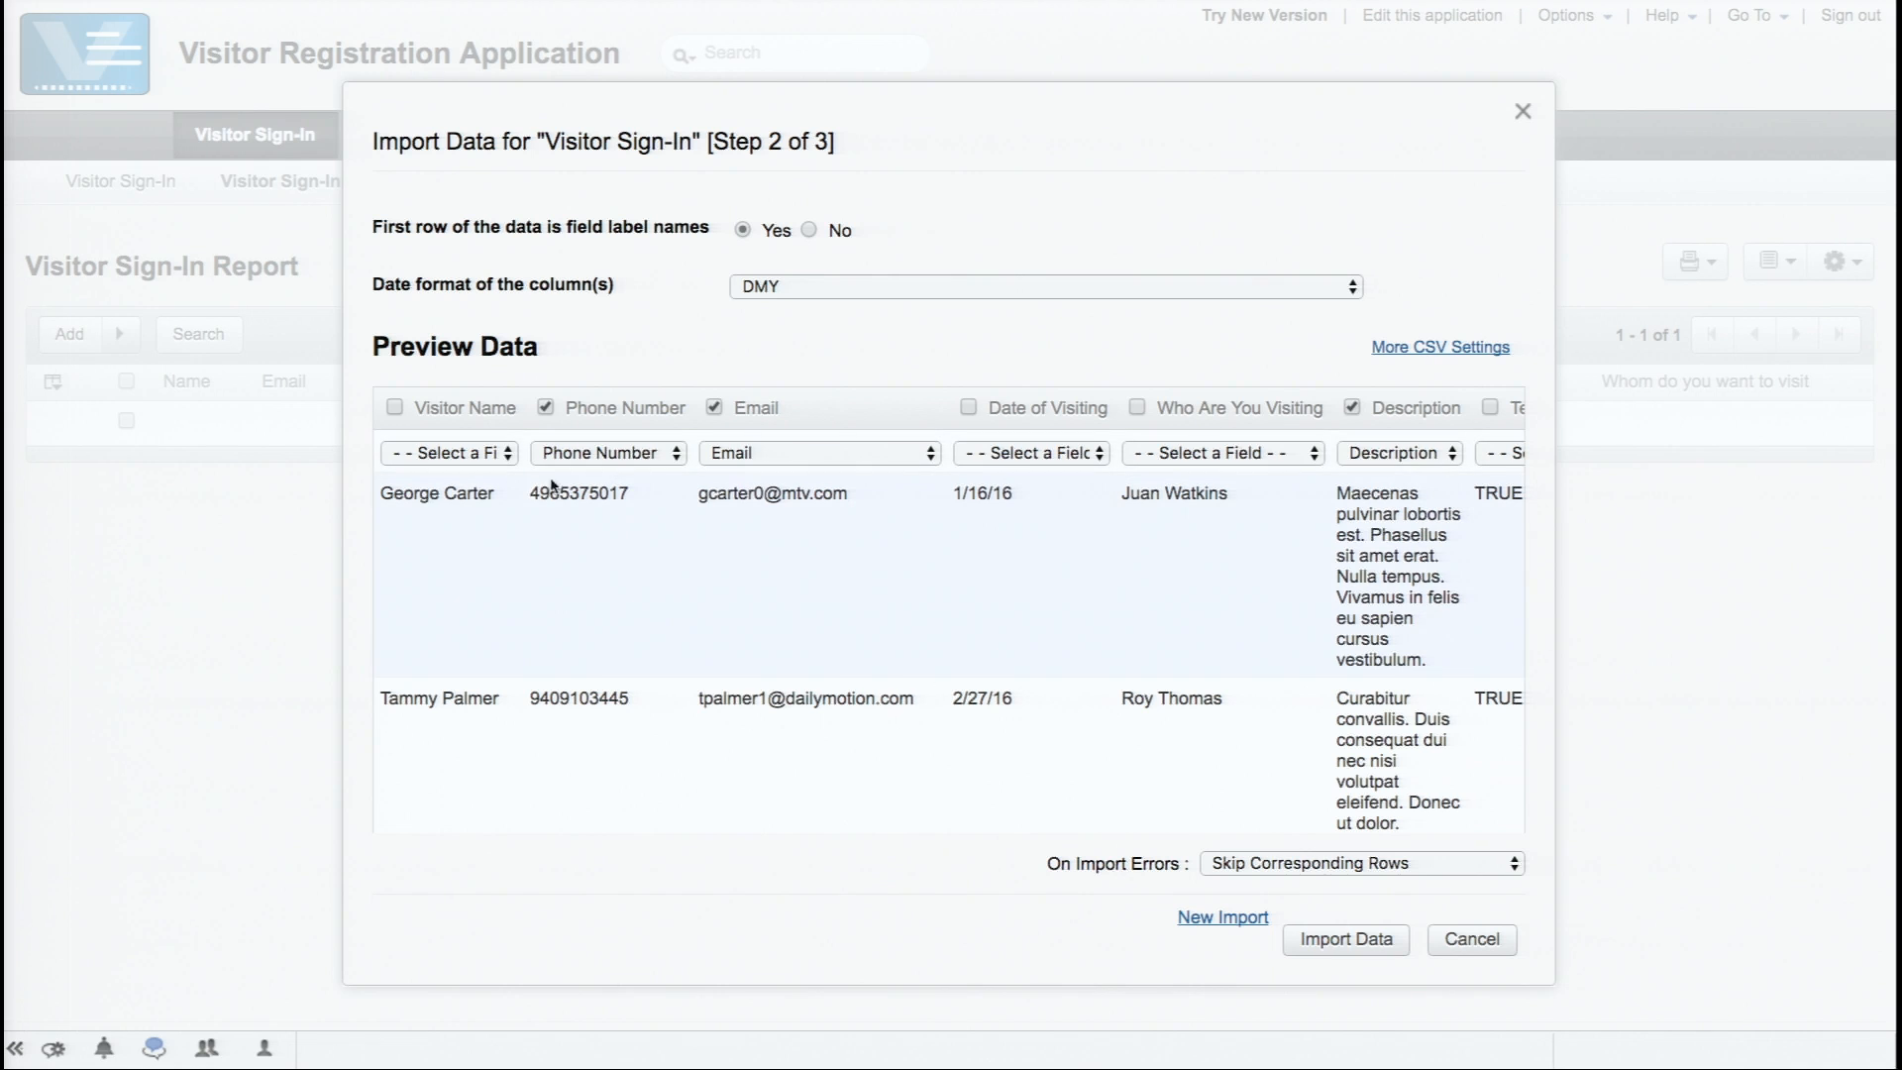
- Map the Visitor Name column to Name and Date of Visiting to Date
{"action": "left_click", "coordinate": [500, 463]}
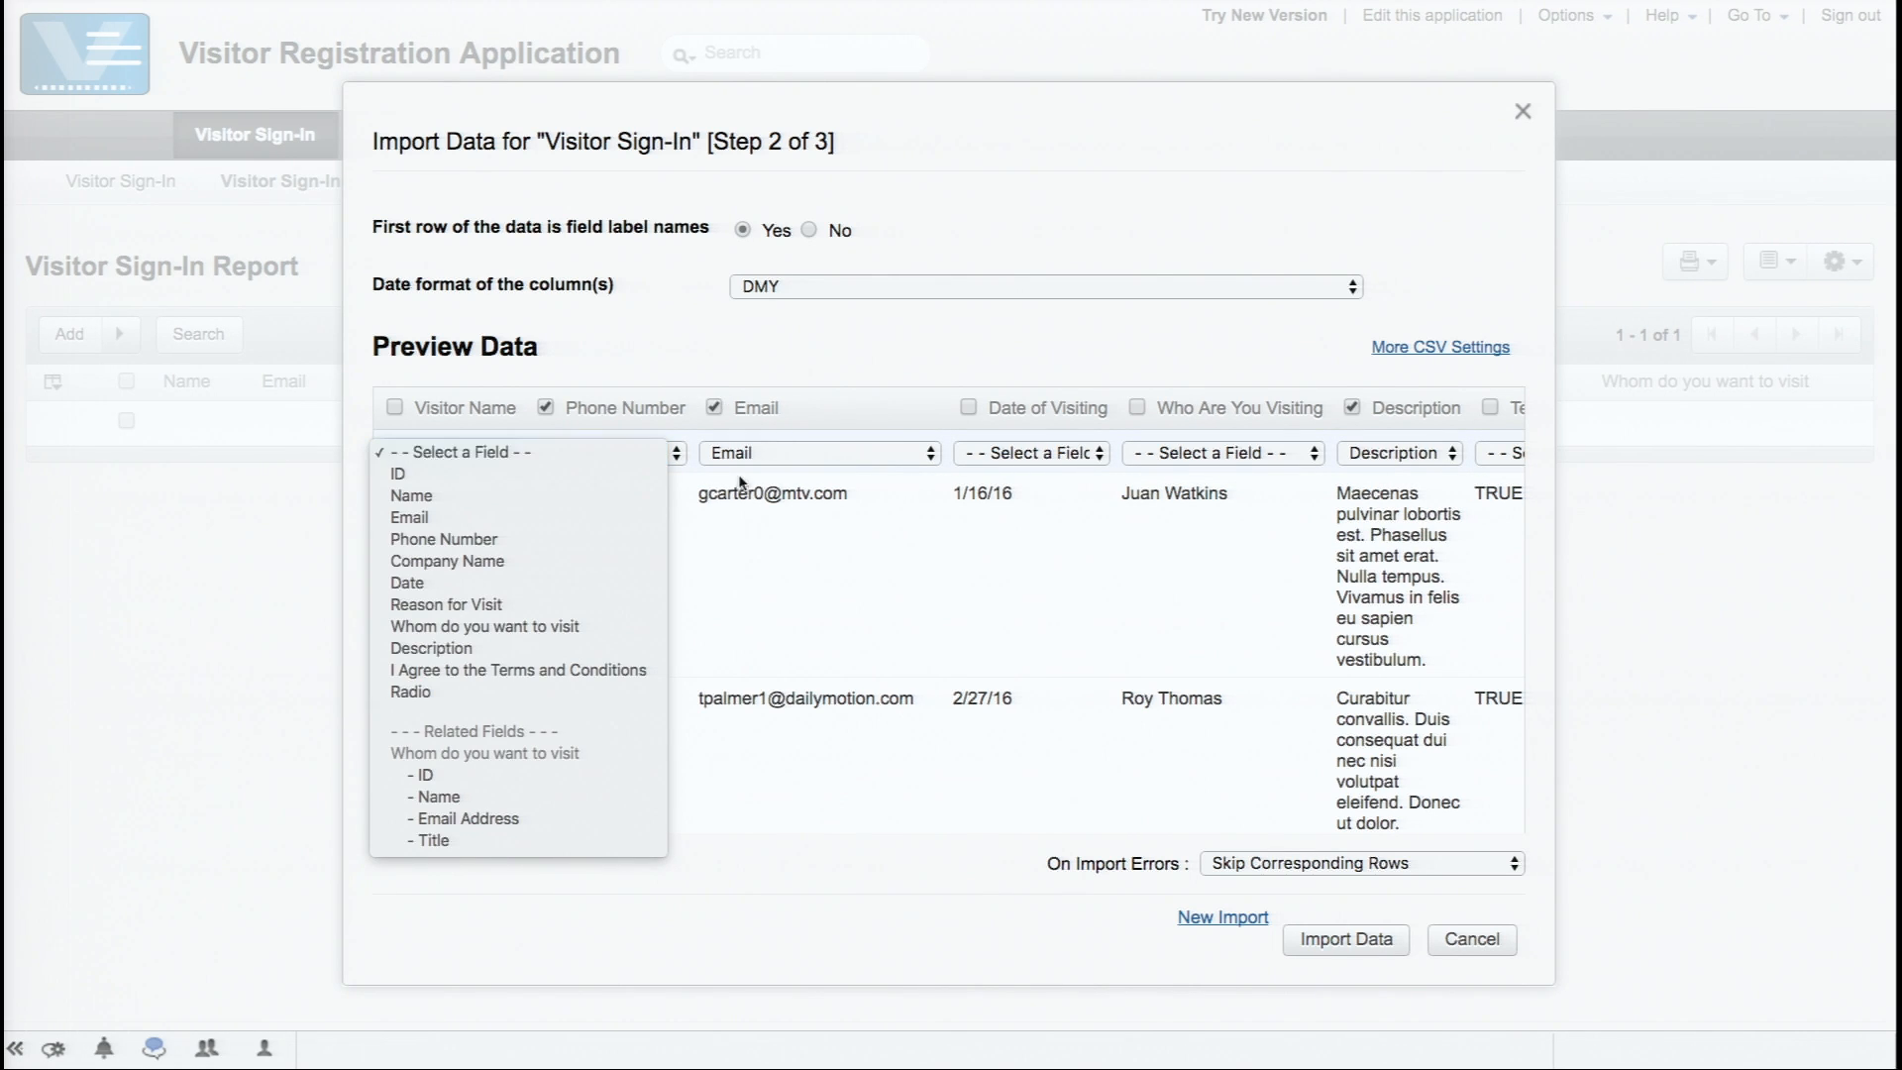
{"action": "left_click", "coordinate": [800, 331]}
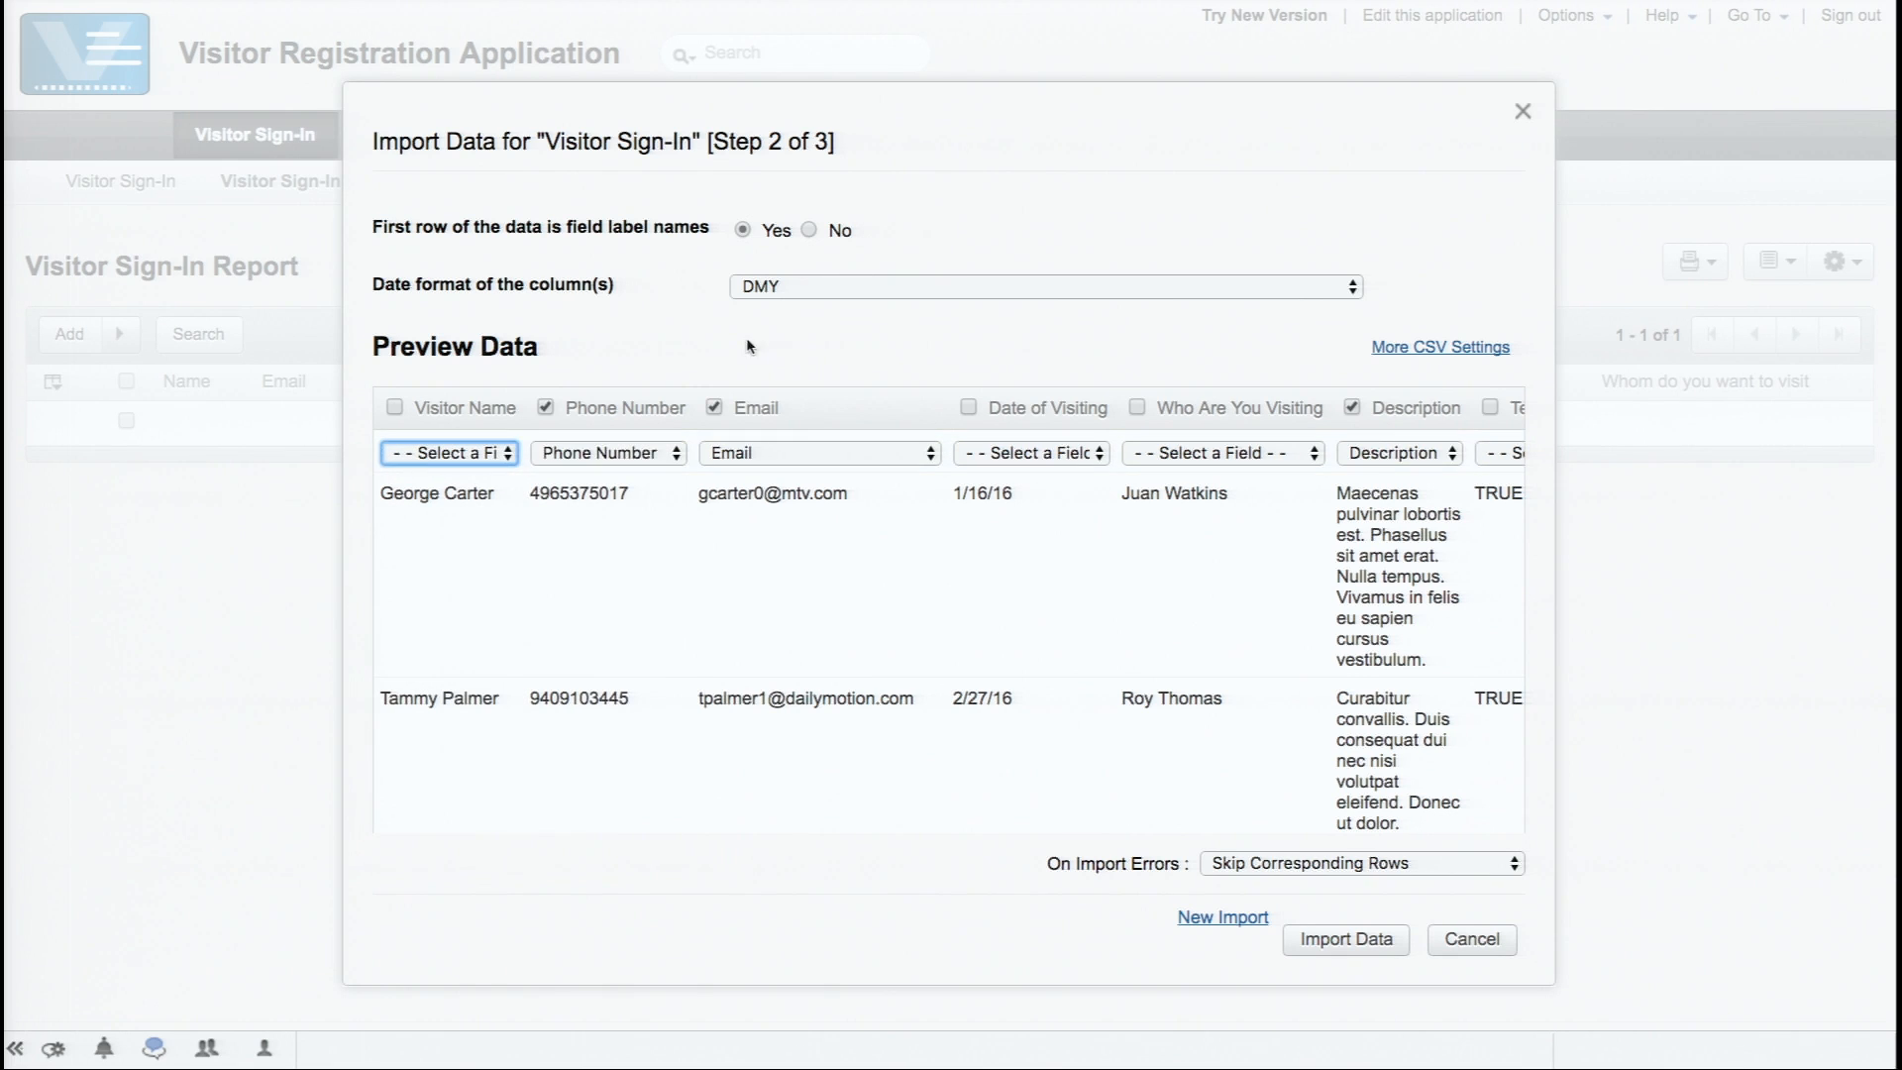
{"action": "left_click", "coordinate": [501, 457]}
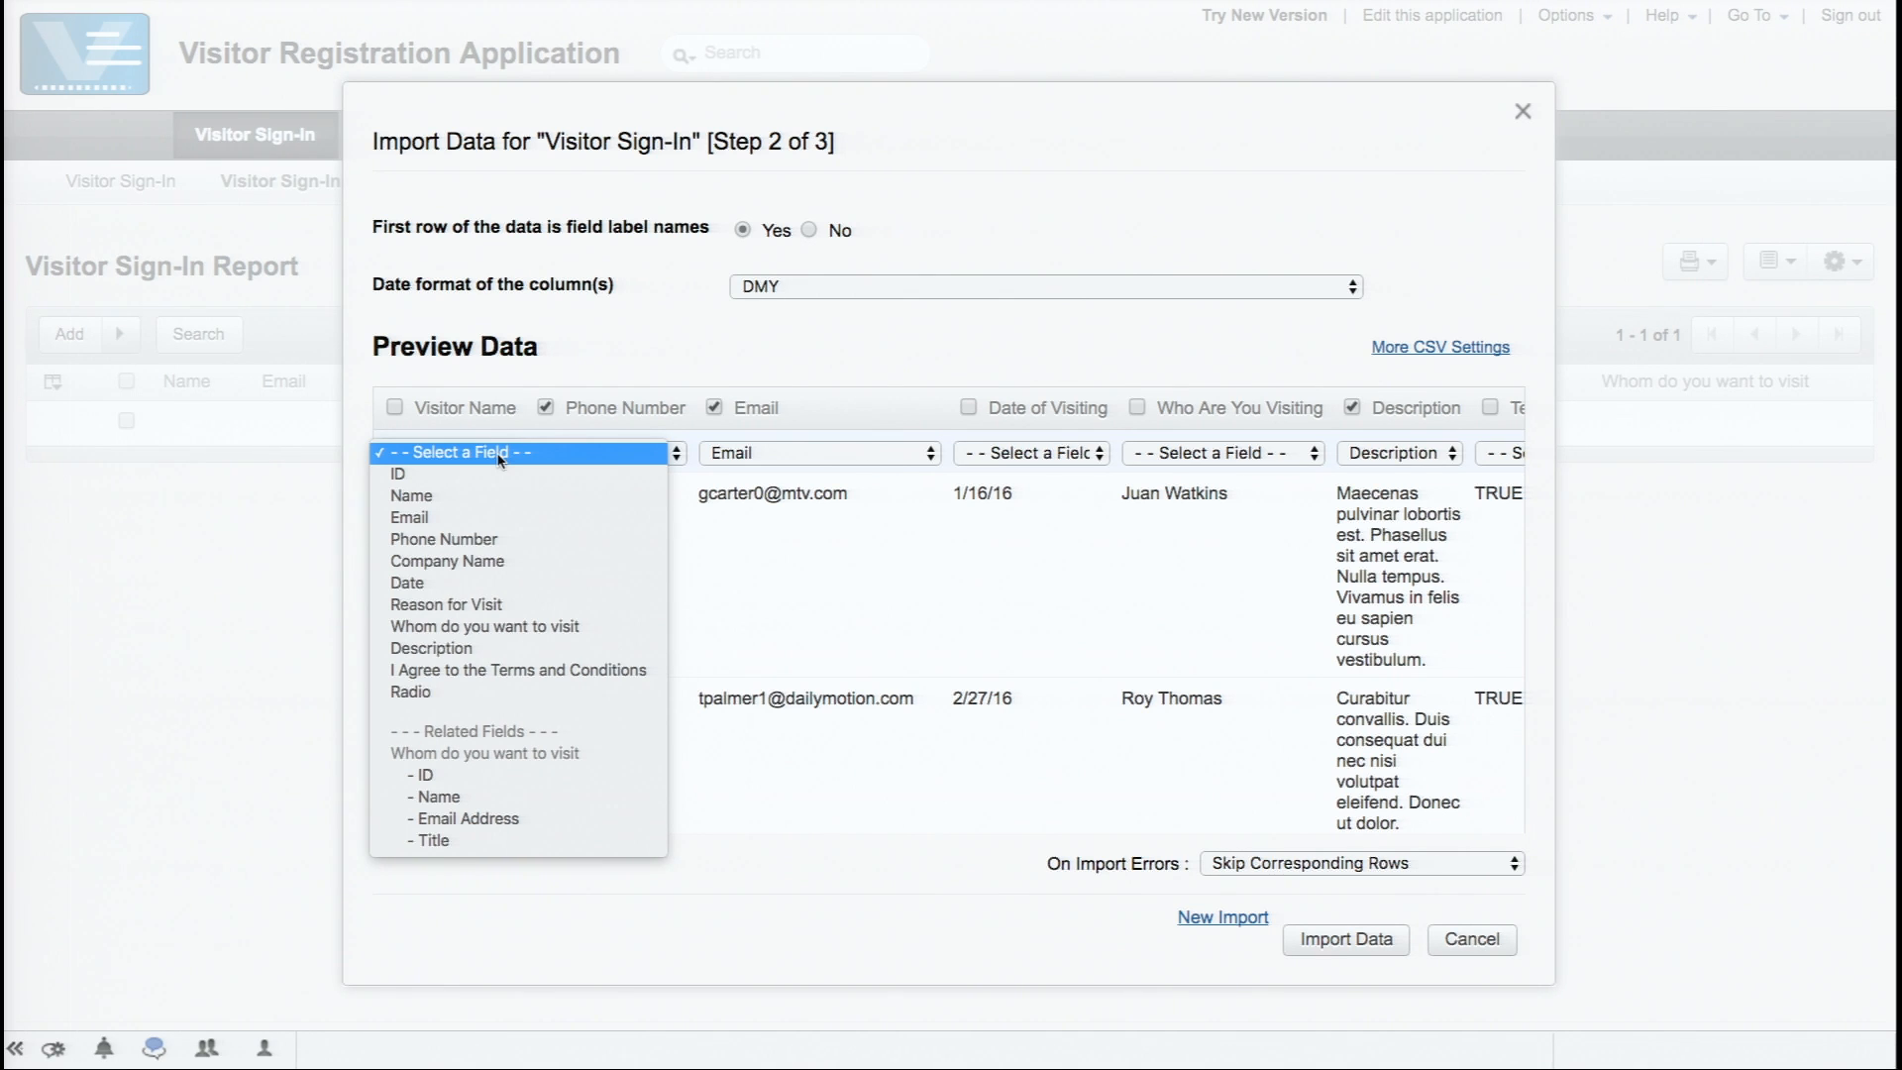
{"action": "left_click", "coordinate": [461, 496]}
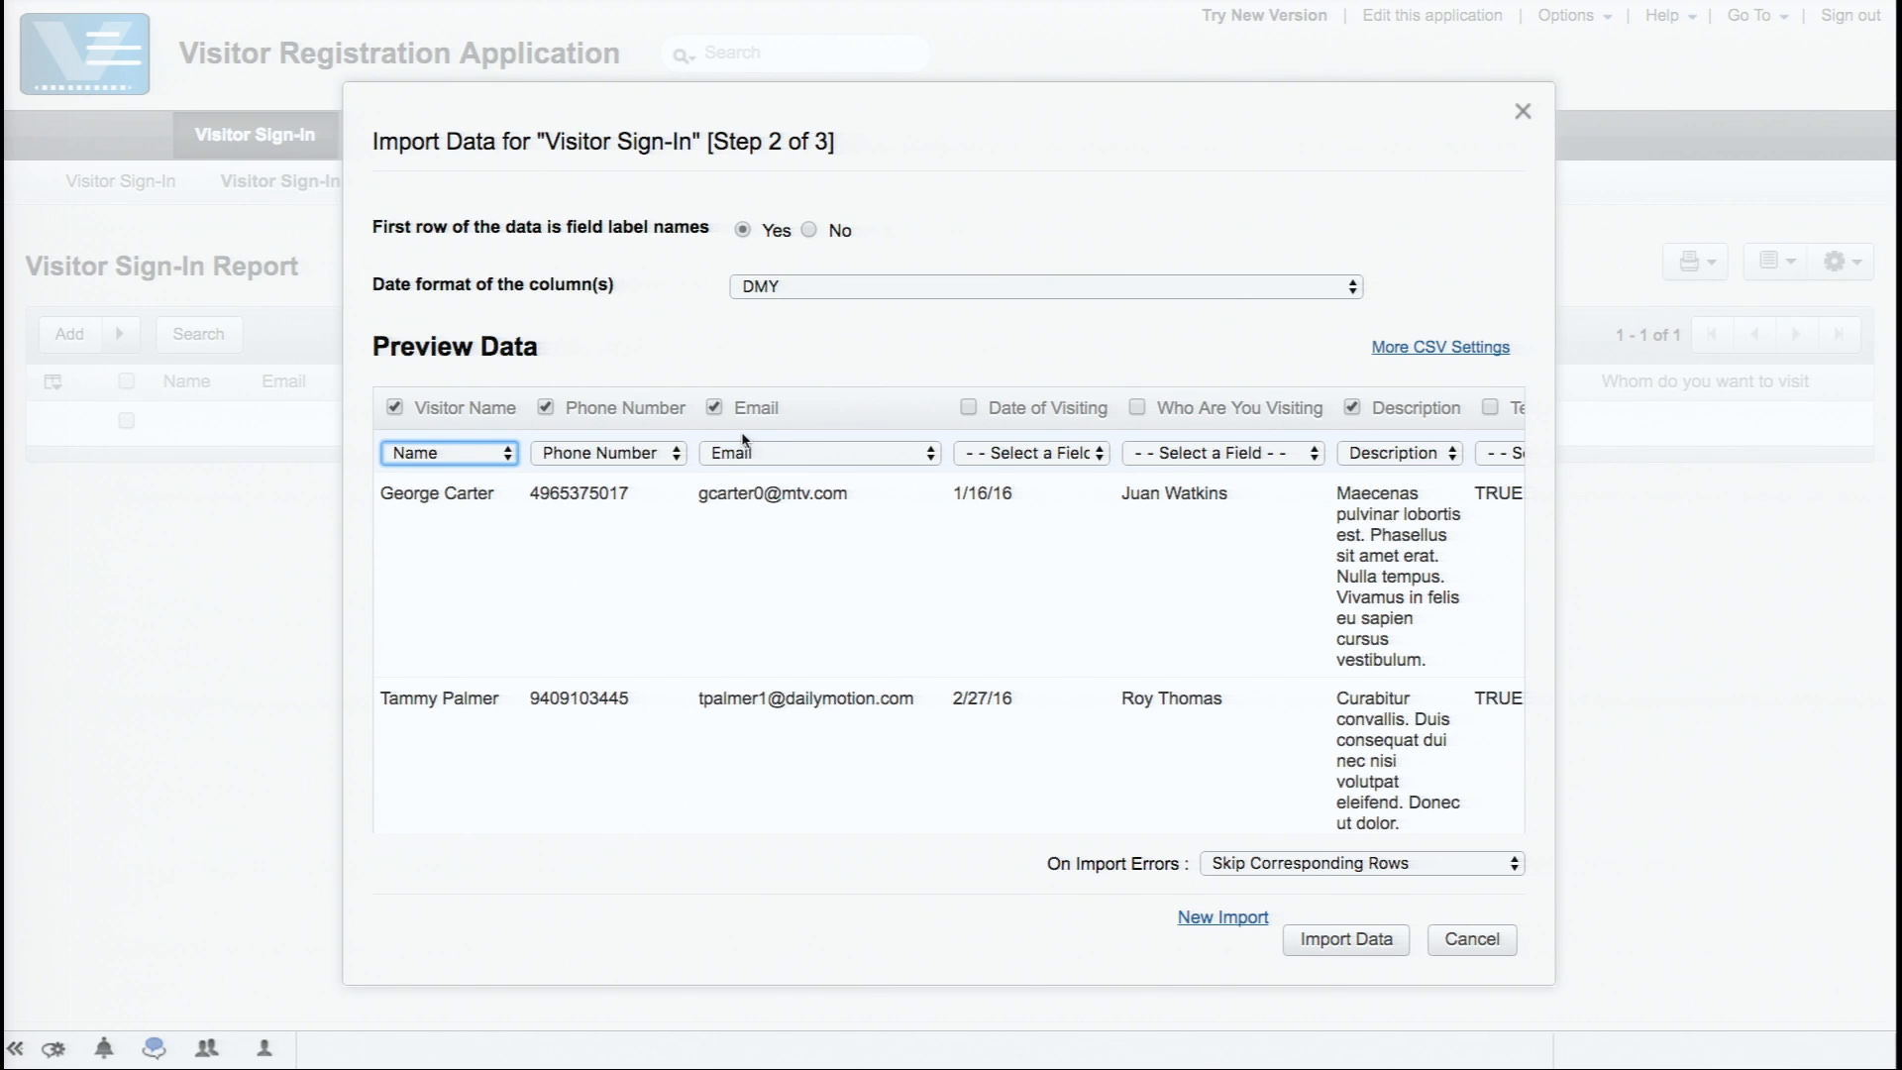
{"action": "left_click", "coordinate": [1059, 456]}
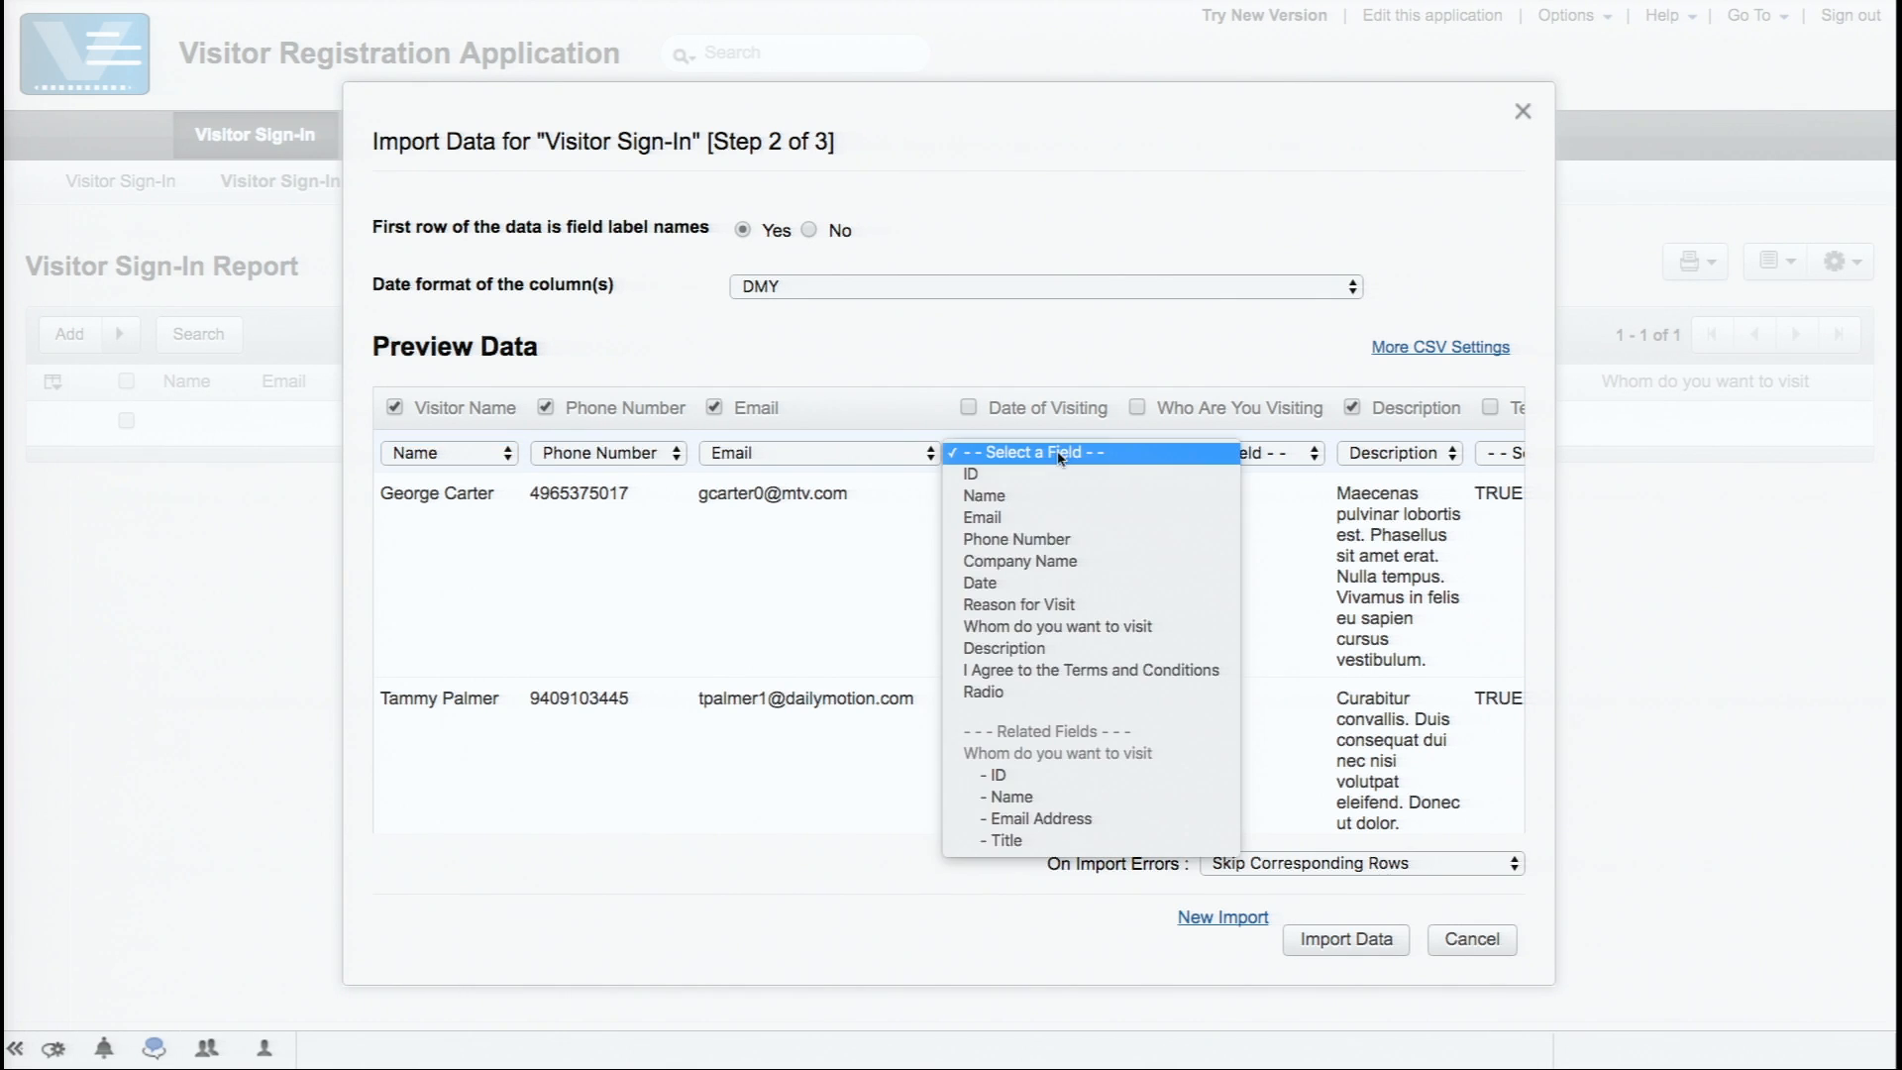
{"action": "left_click", "coordinate": [1036, 584]}
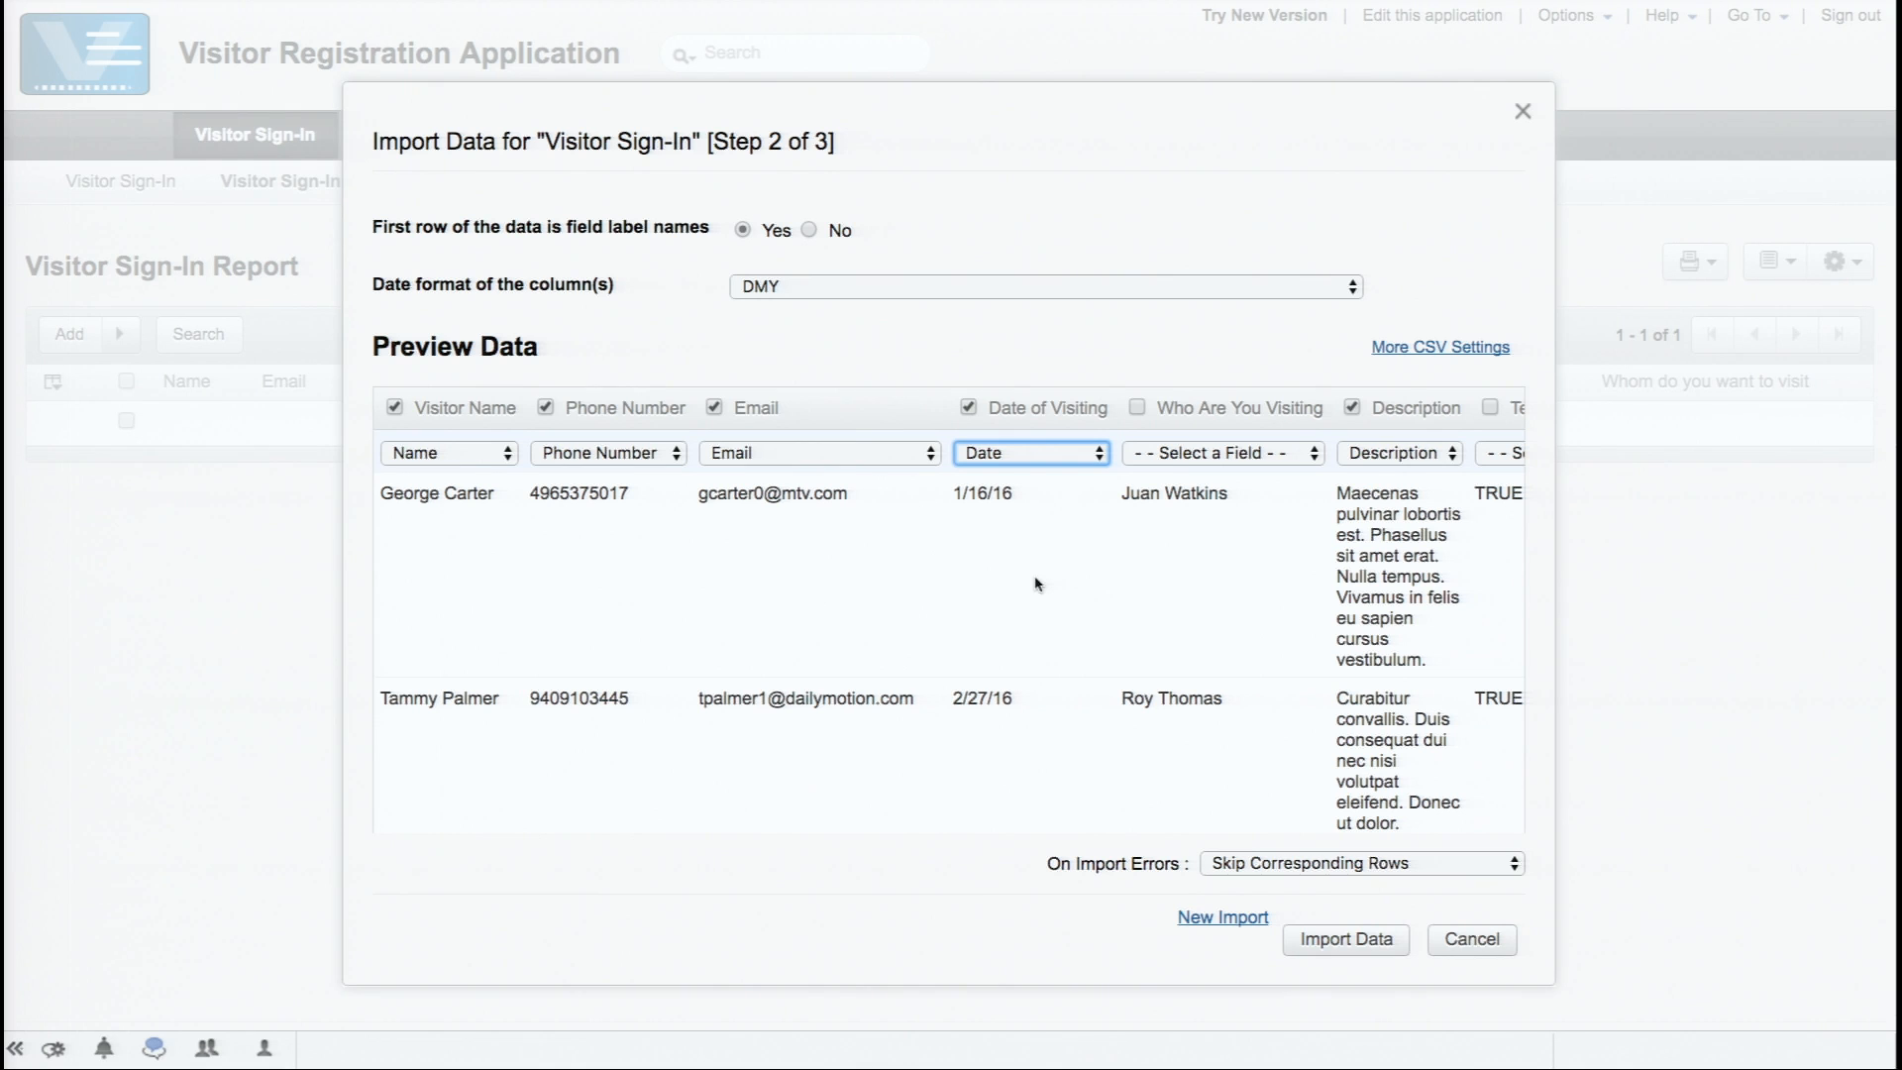
- Map the Who Are You Visiting column to 'Whom do you want to visit'
{"action": "scroll", "coordinate": [1035, 583], "scroll_direction": "right", "scroll_amount": 6}
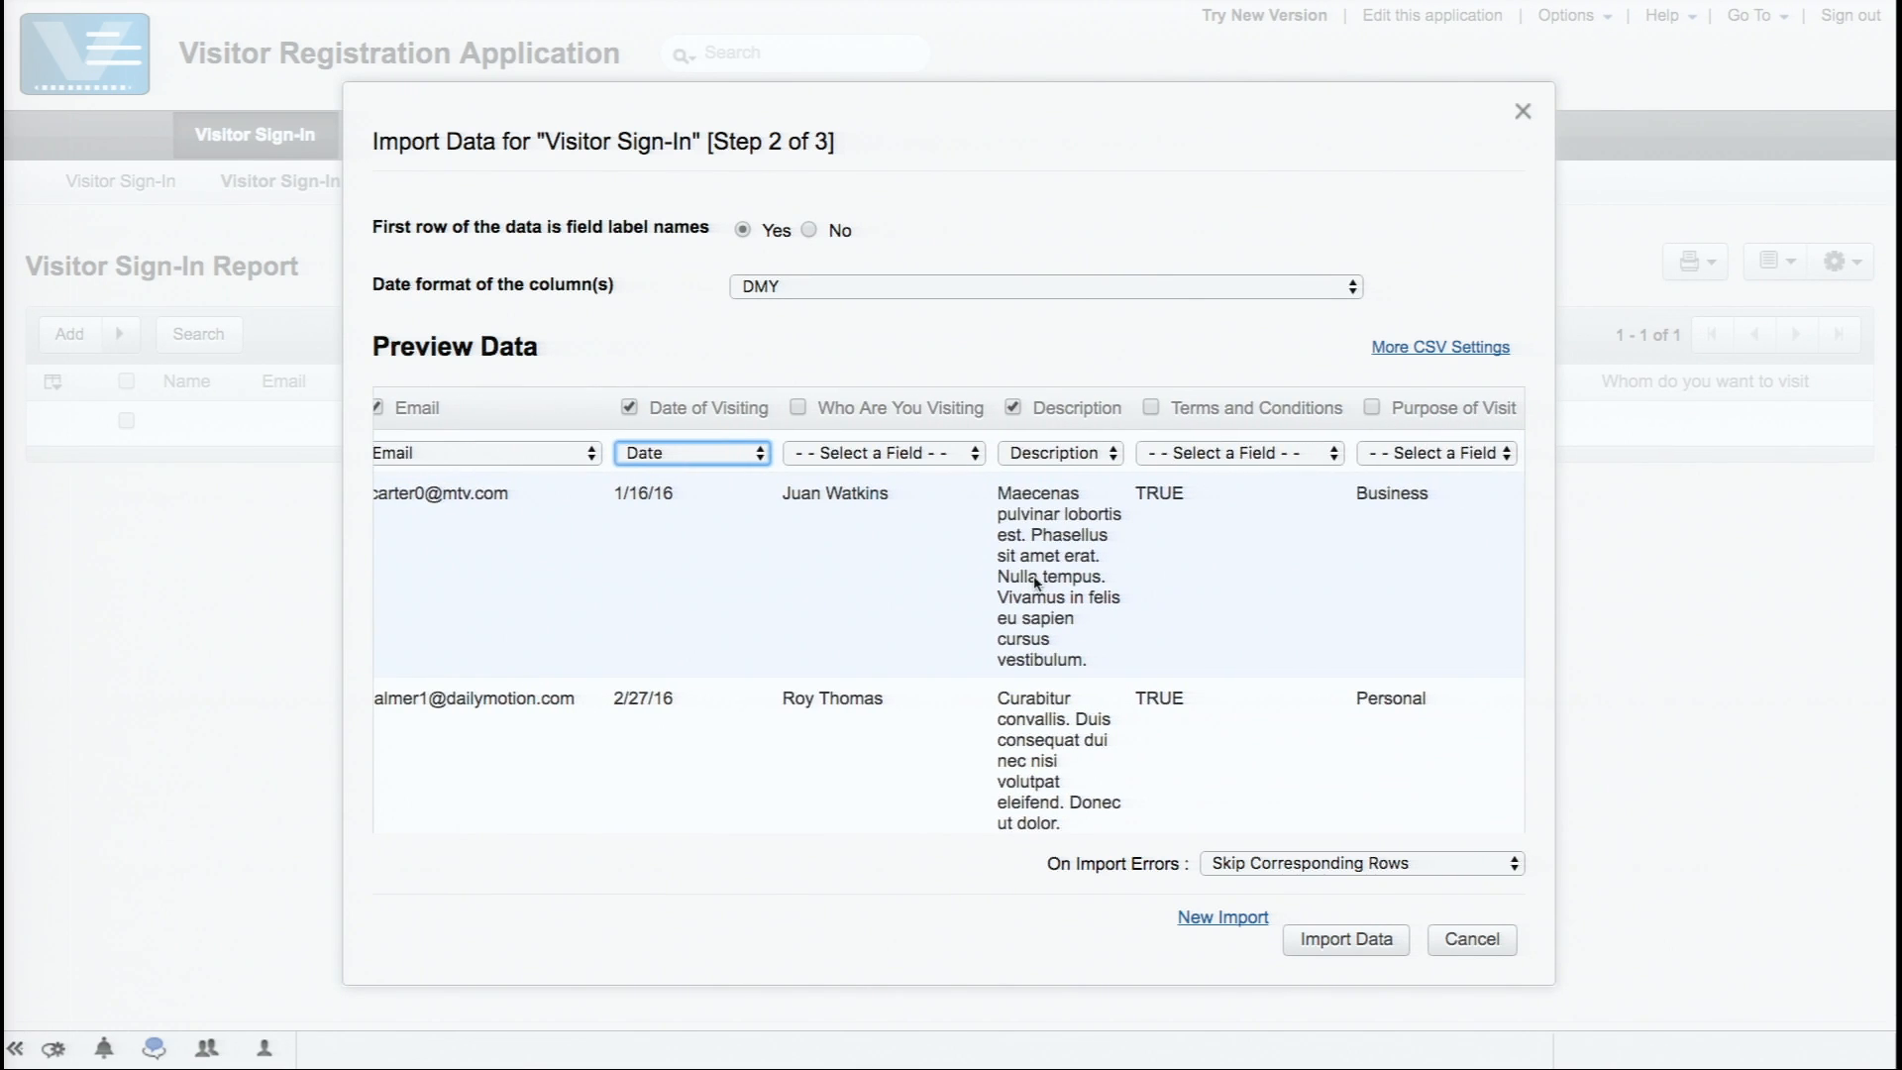
{"action": "left_click", "coordinate": [963, 454]}
{"action": "left_click", "coordinate": [963, 454]}
{"action": "left_click", "coordinate": [964, 455]}
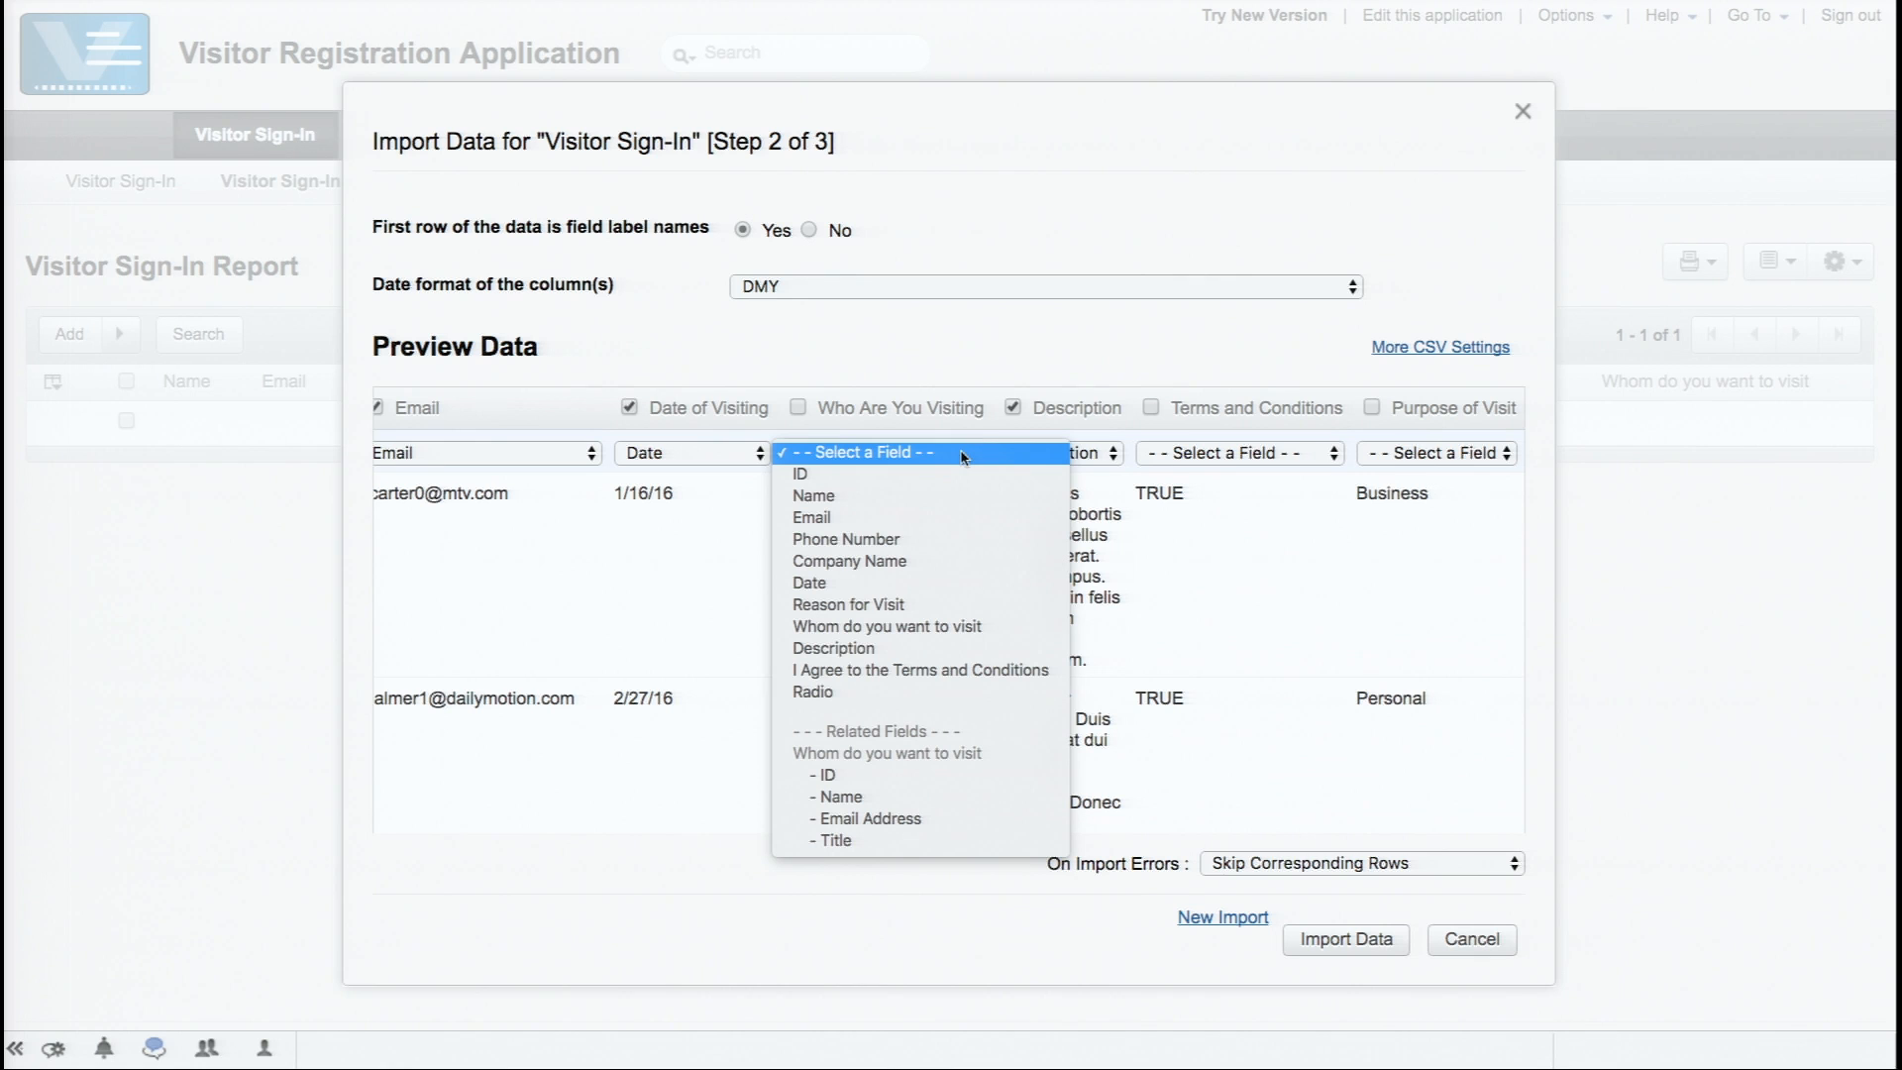
{"action": "left_click", "coordinate": [944, 627]}
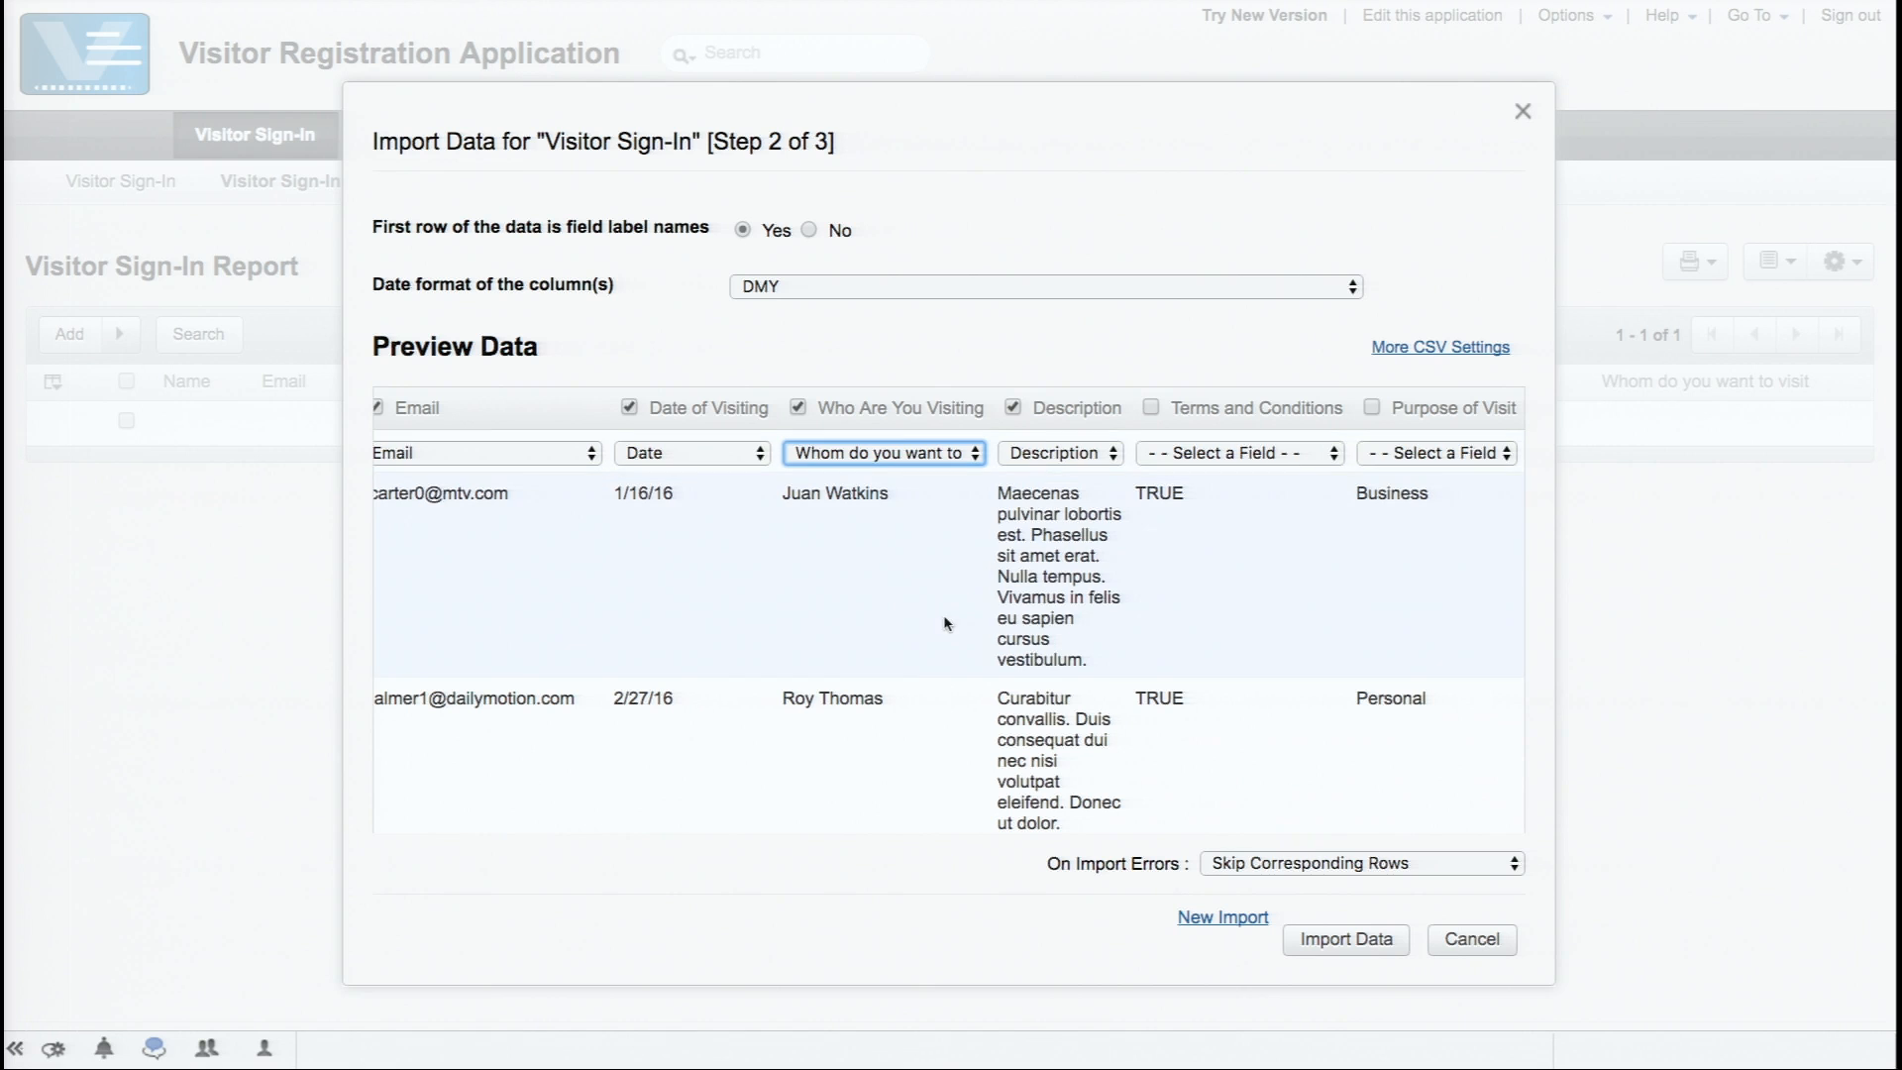
- Map Terms and Conditions to the agreement field, then include and map Purpose of Visit to Reason for Visit
{"action": "left_click", "coordinate": [1324, 457]}
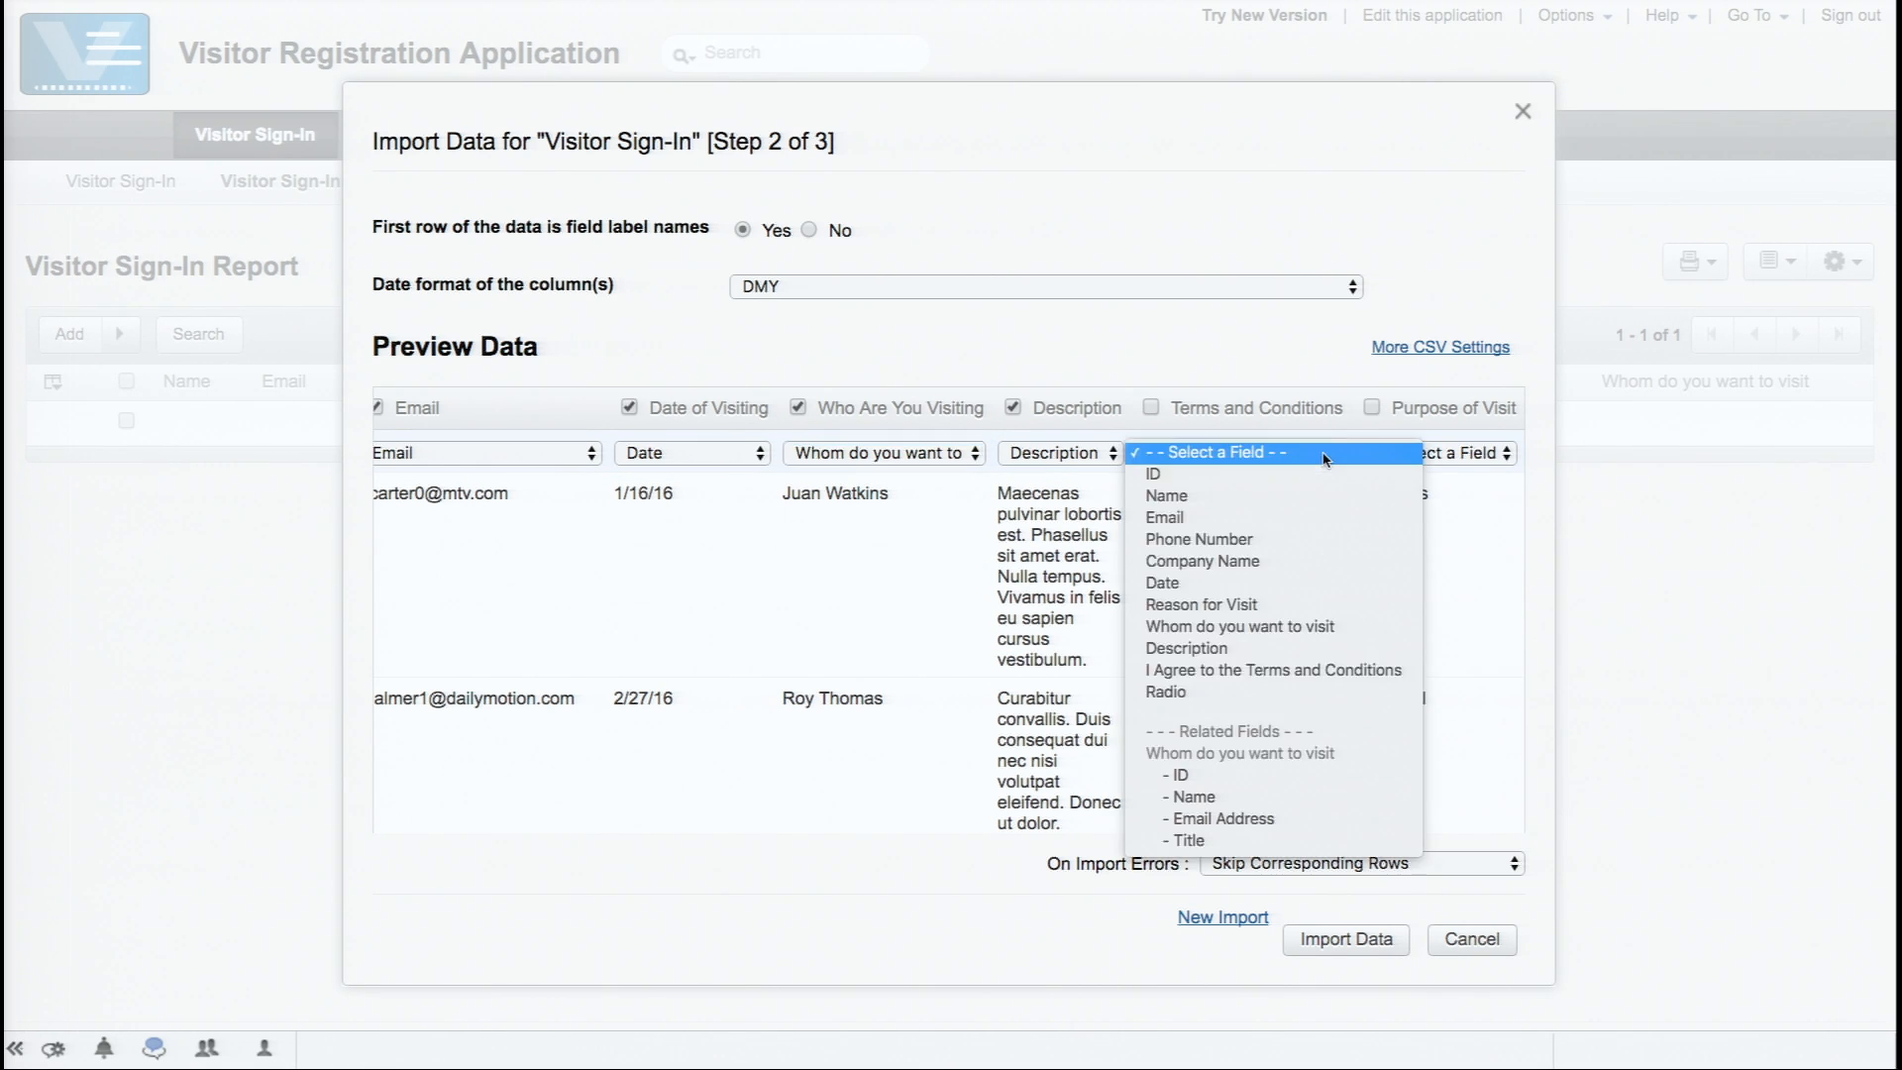
{"action": "left_click", "coordinate": [1306, 673]}
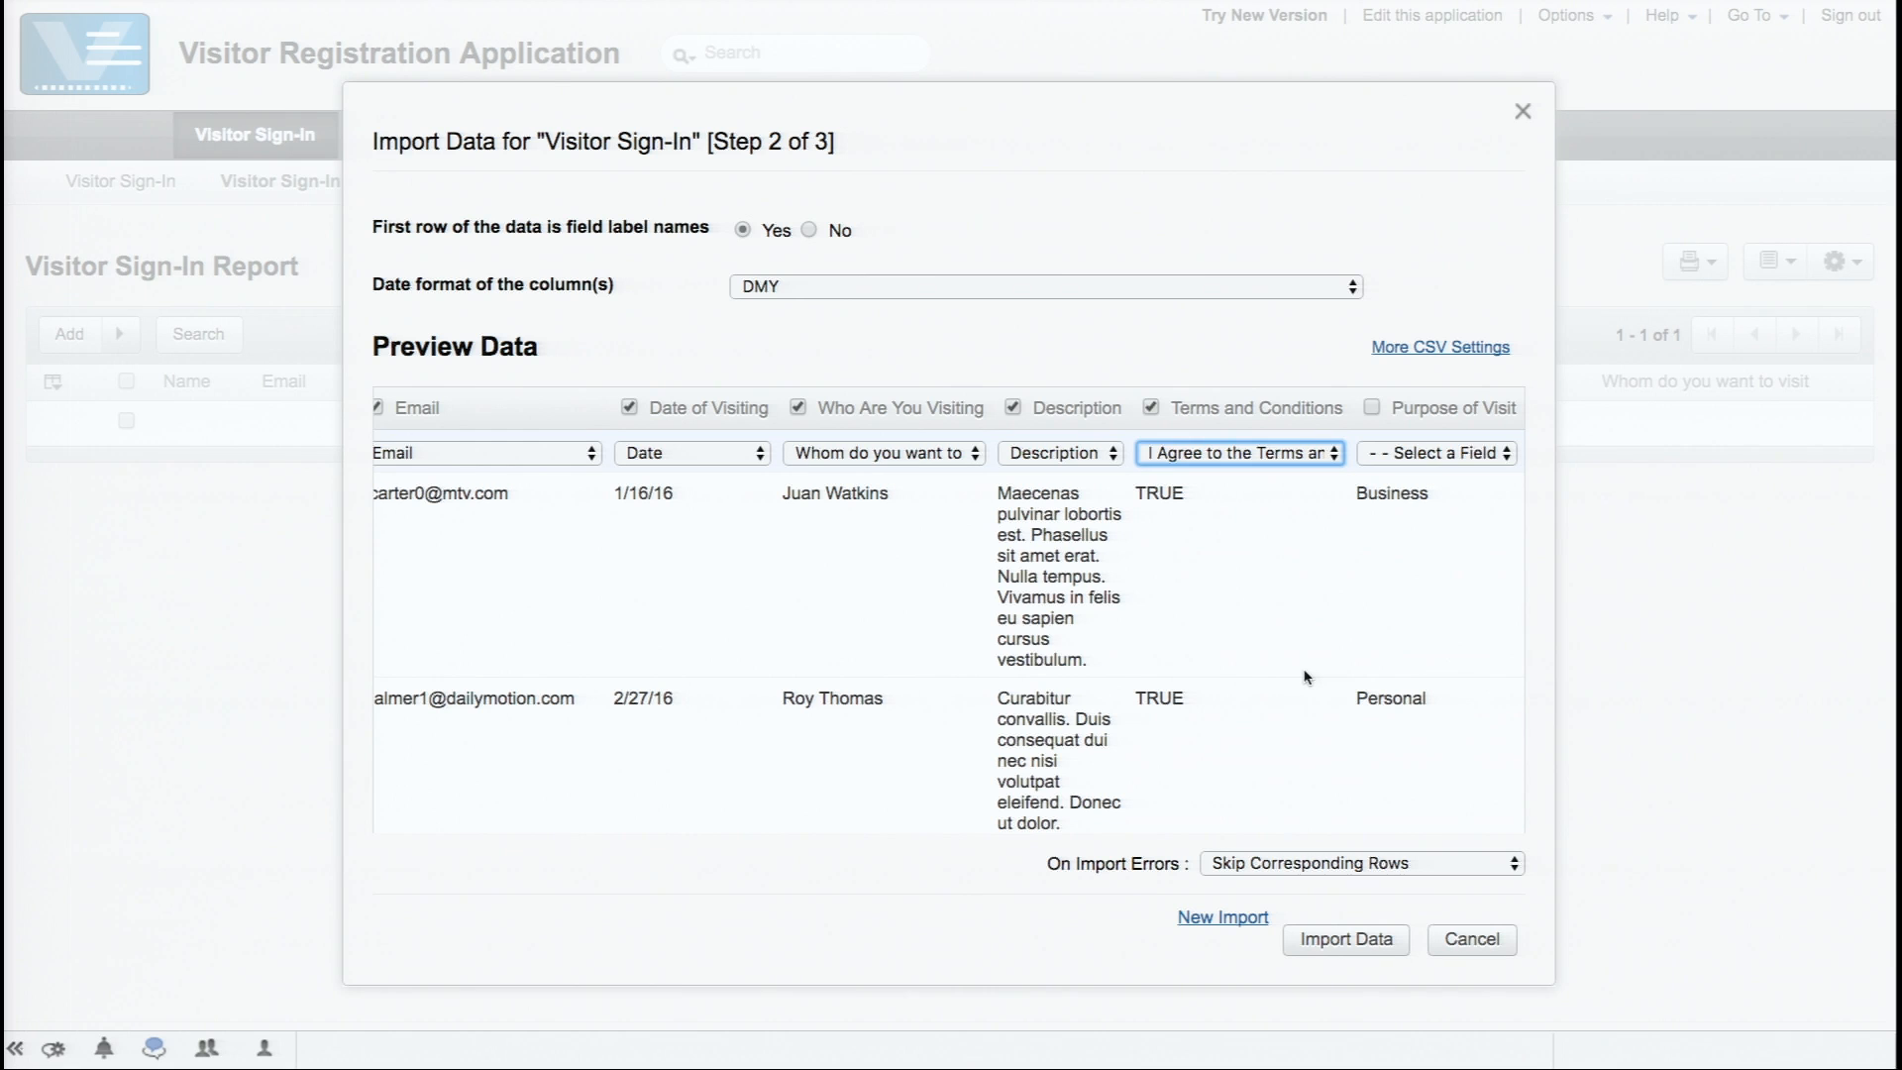
{"action": "left_click", "coordinate": [1372, 408]}
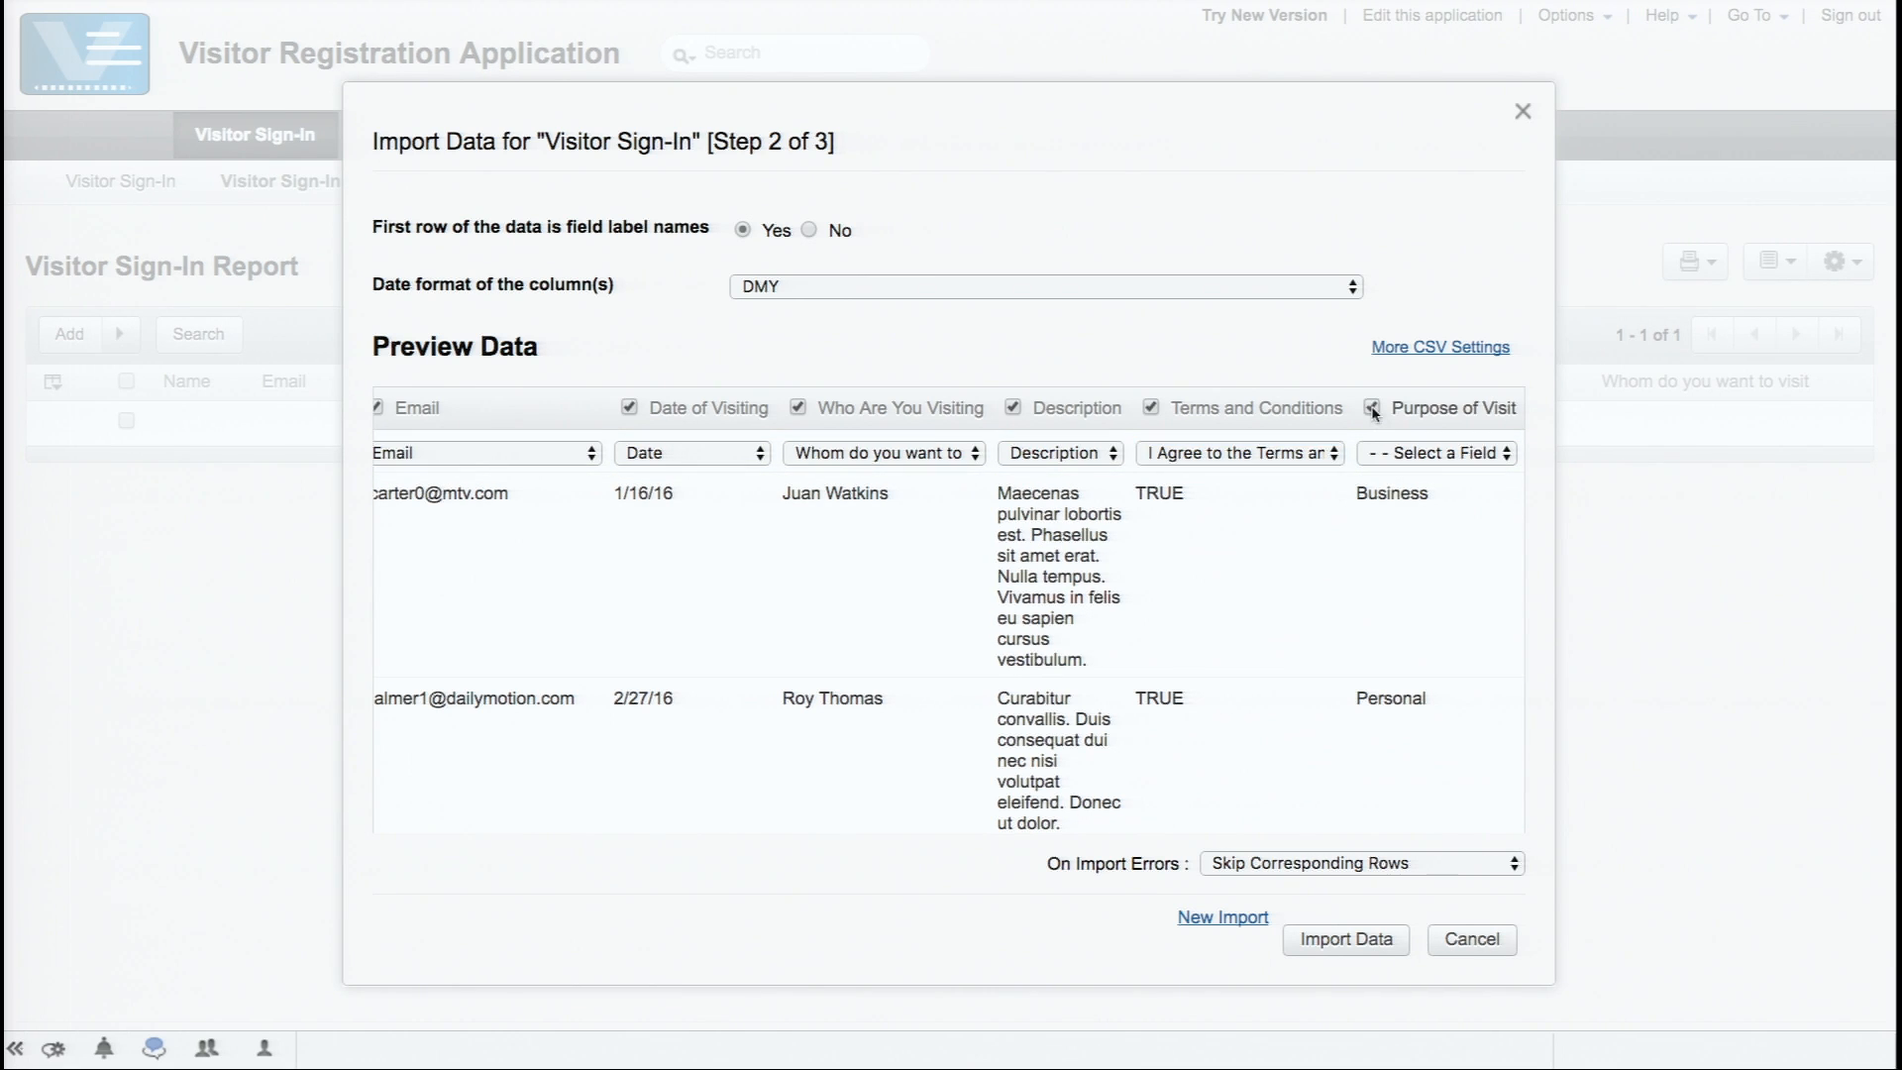
{"action": "left_click", "coordinate": [1456, 454]}
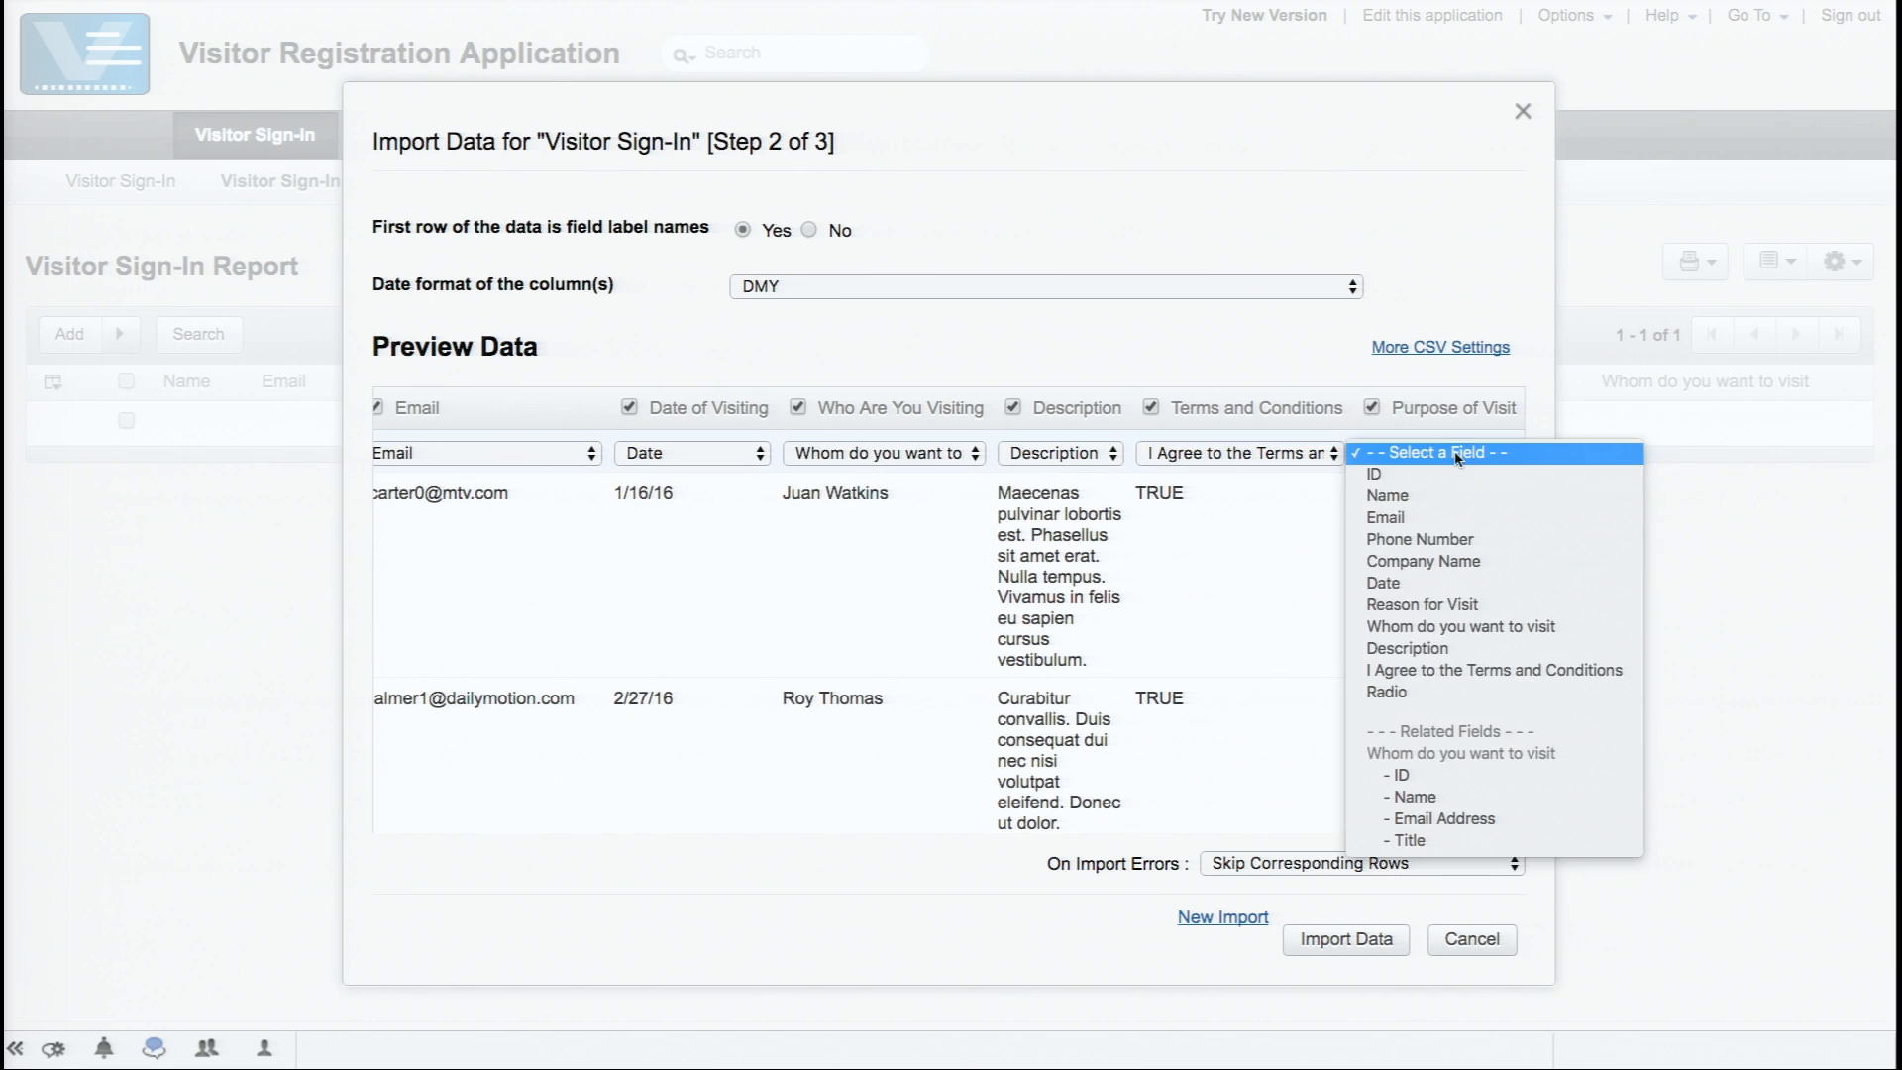
{"action": "left_click", "coordinate": [1450, 608]}
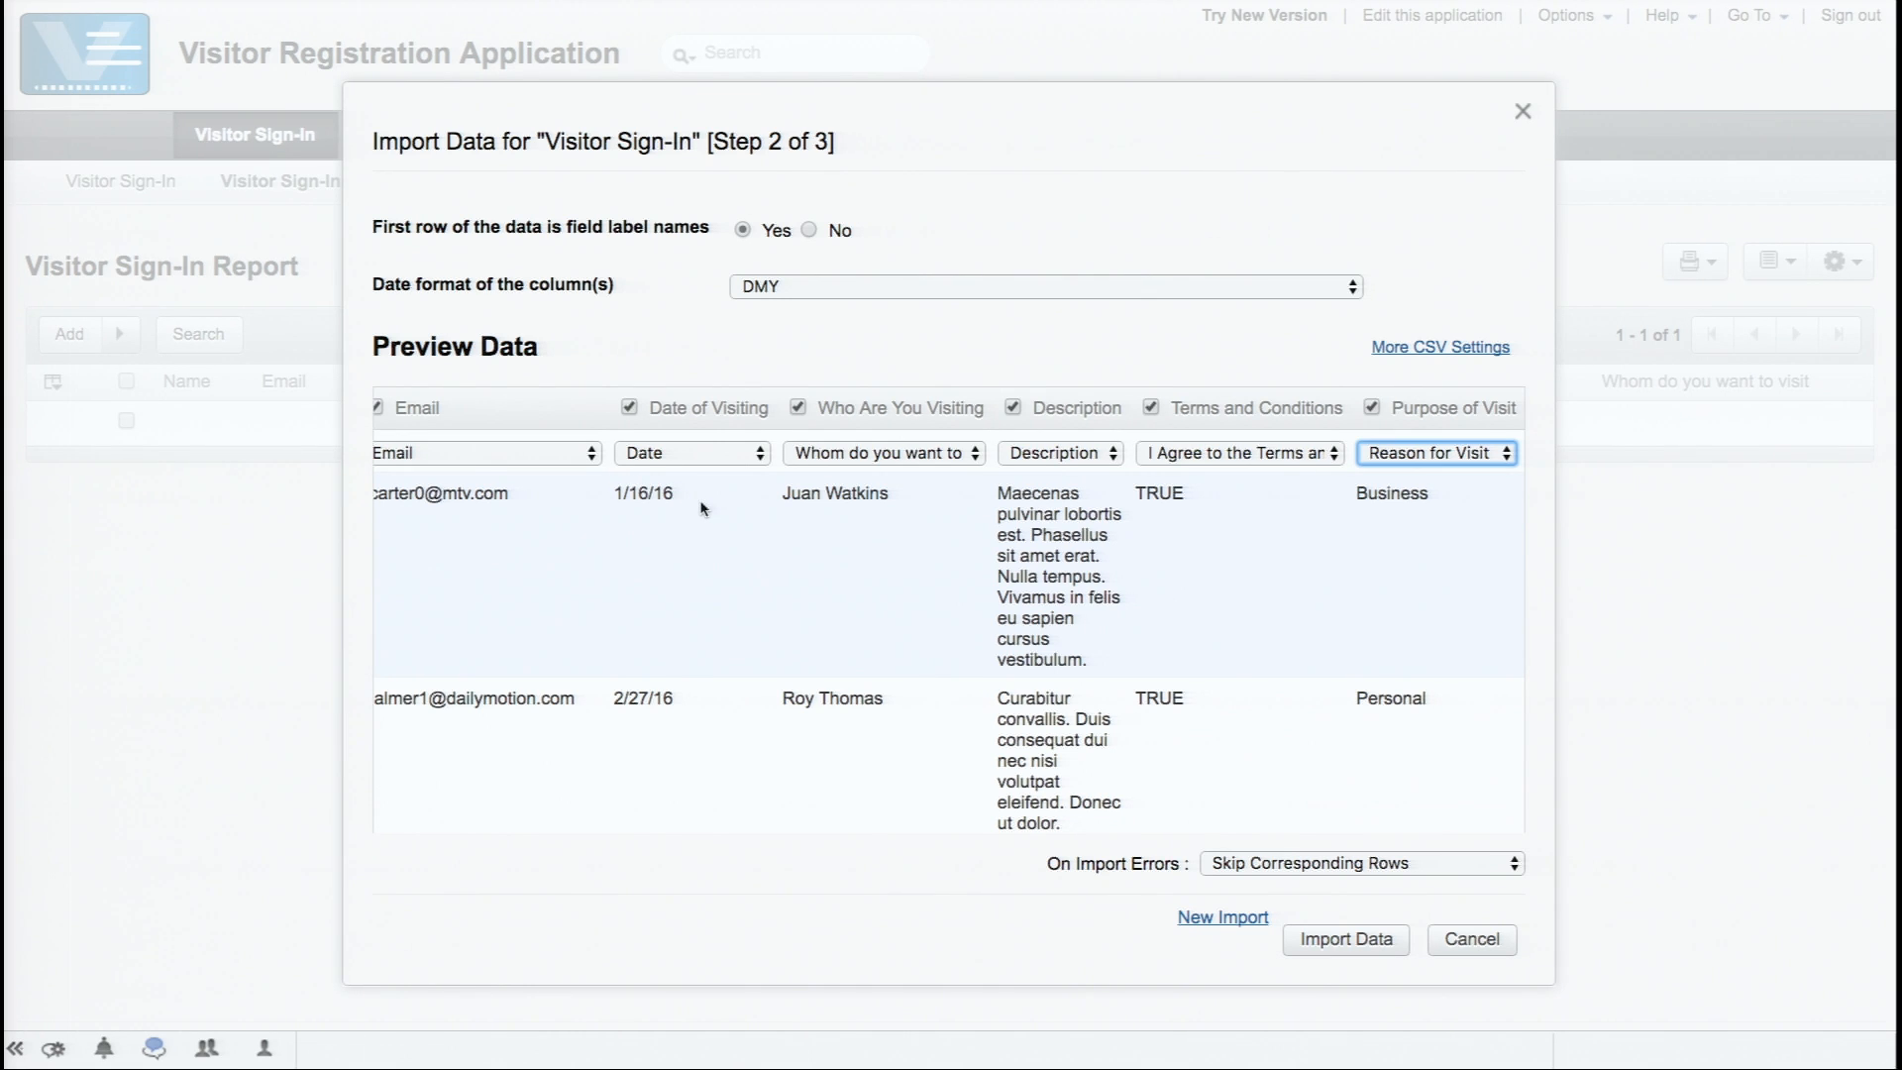
- Set the column date format to MDY so values like 1/16/16 read correctly
{"action": "left_click", "coordinate": [820, 289]}
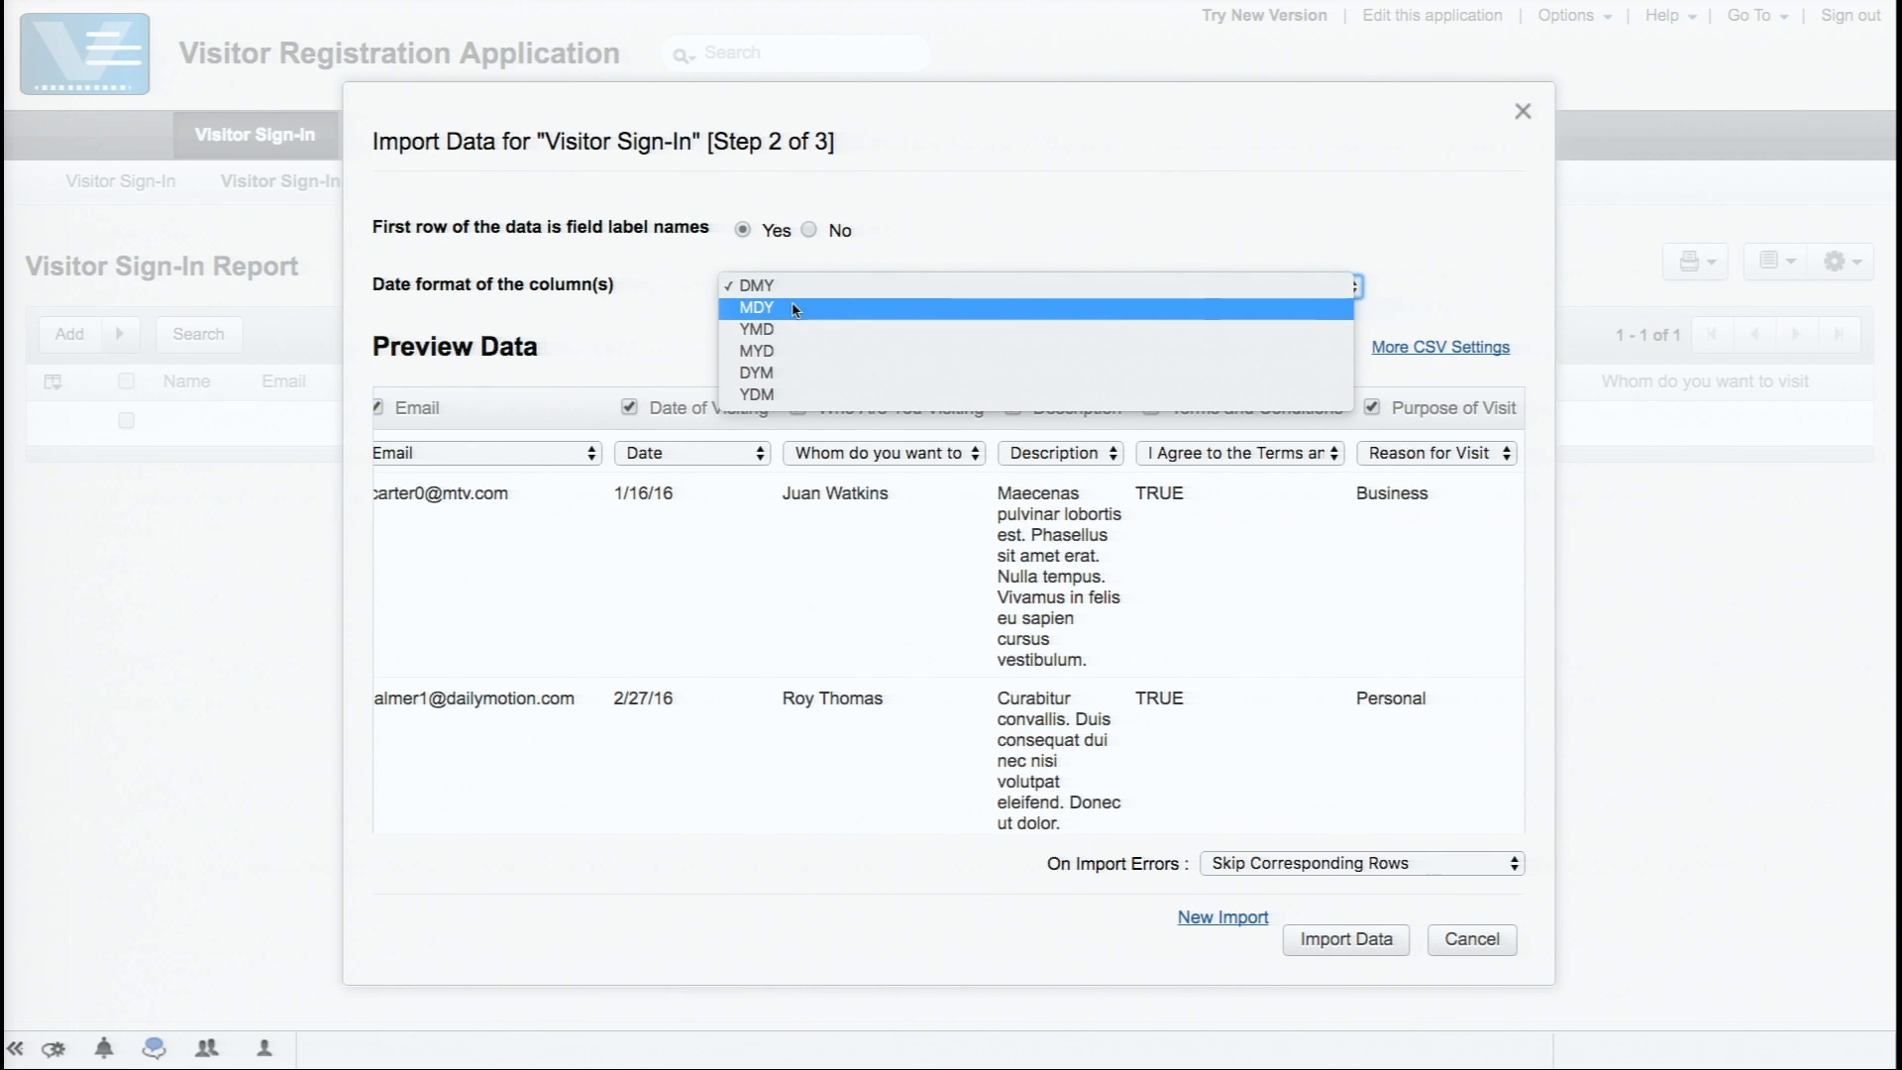
{"action": "left_click", "coordinate": [795, 309]}
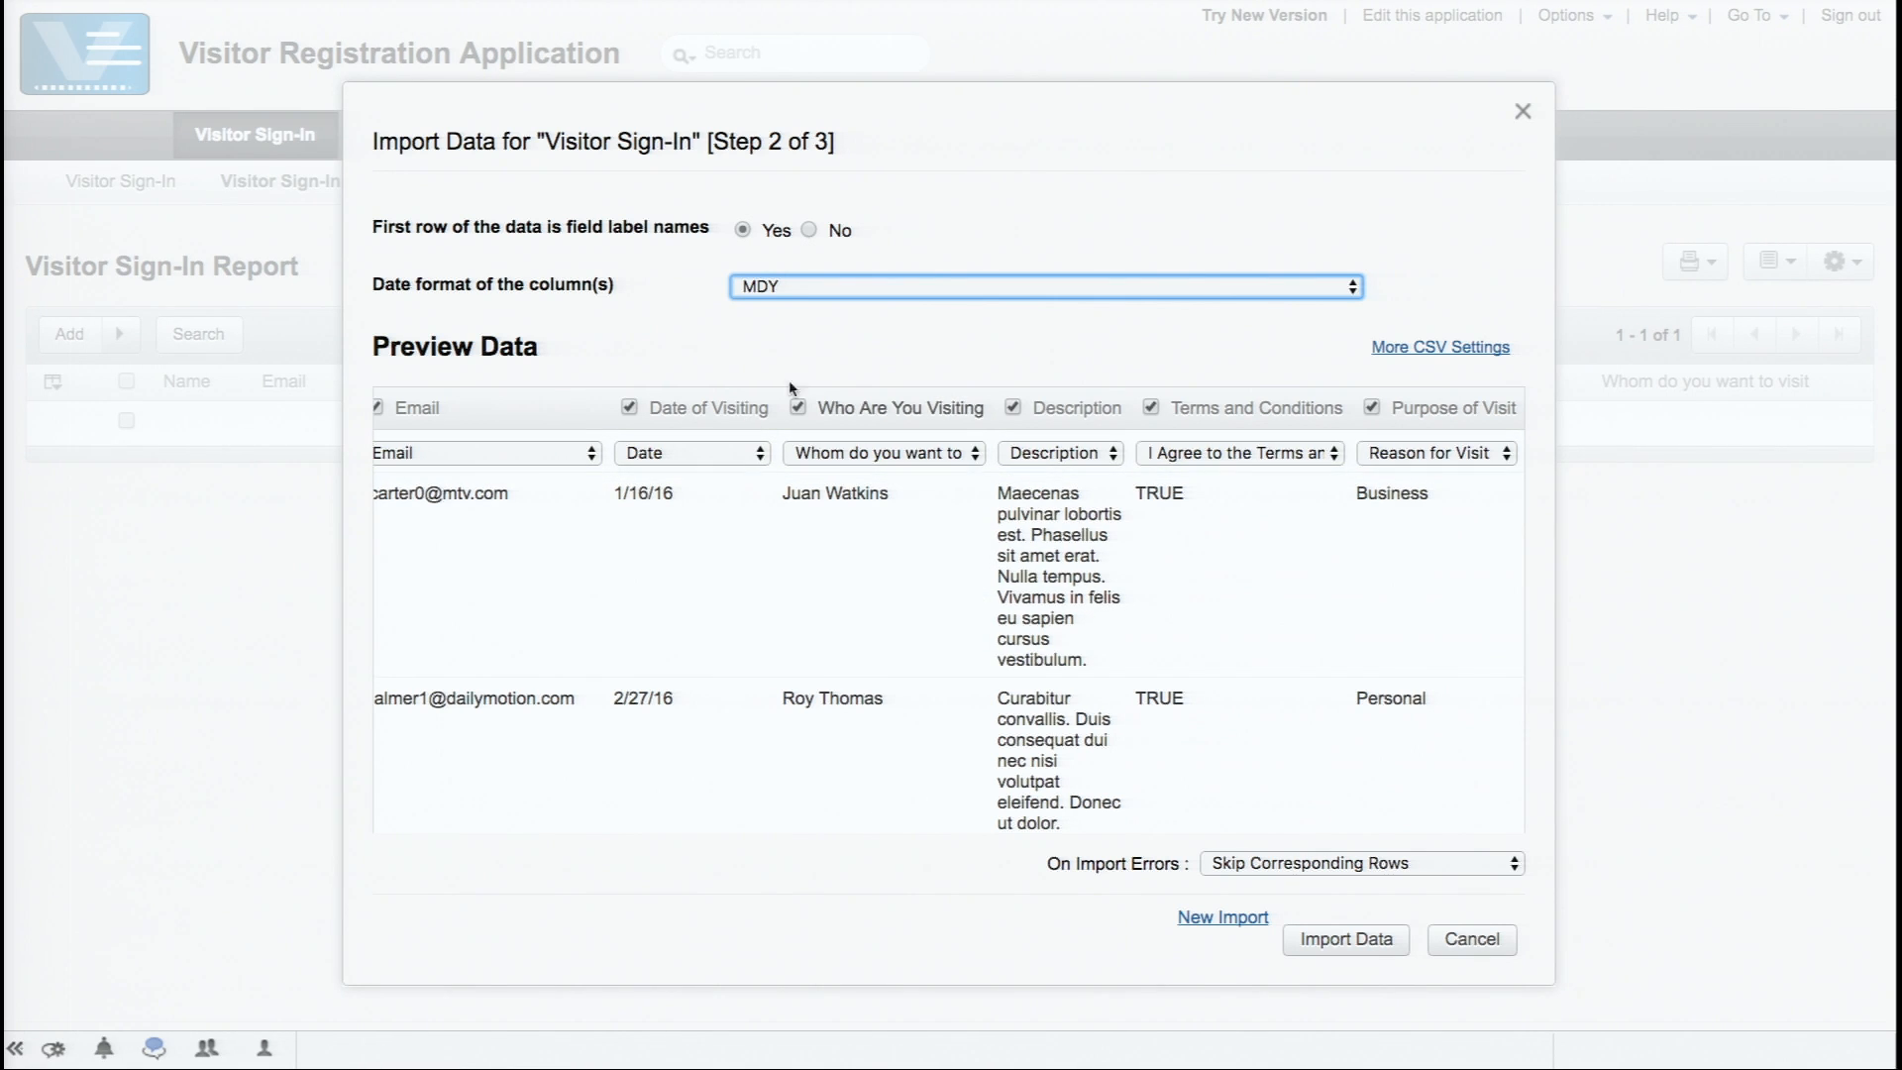
{"action": "left_click", "coordinate": [928, 287]}
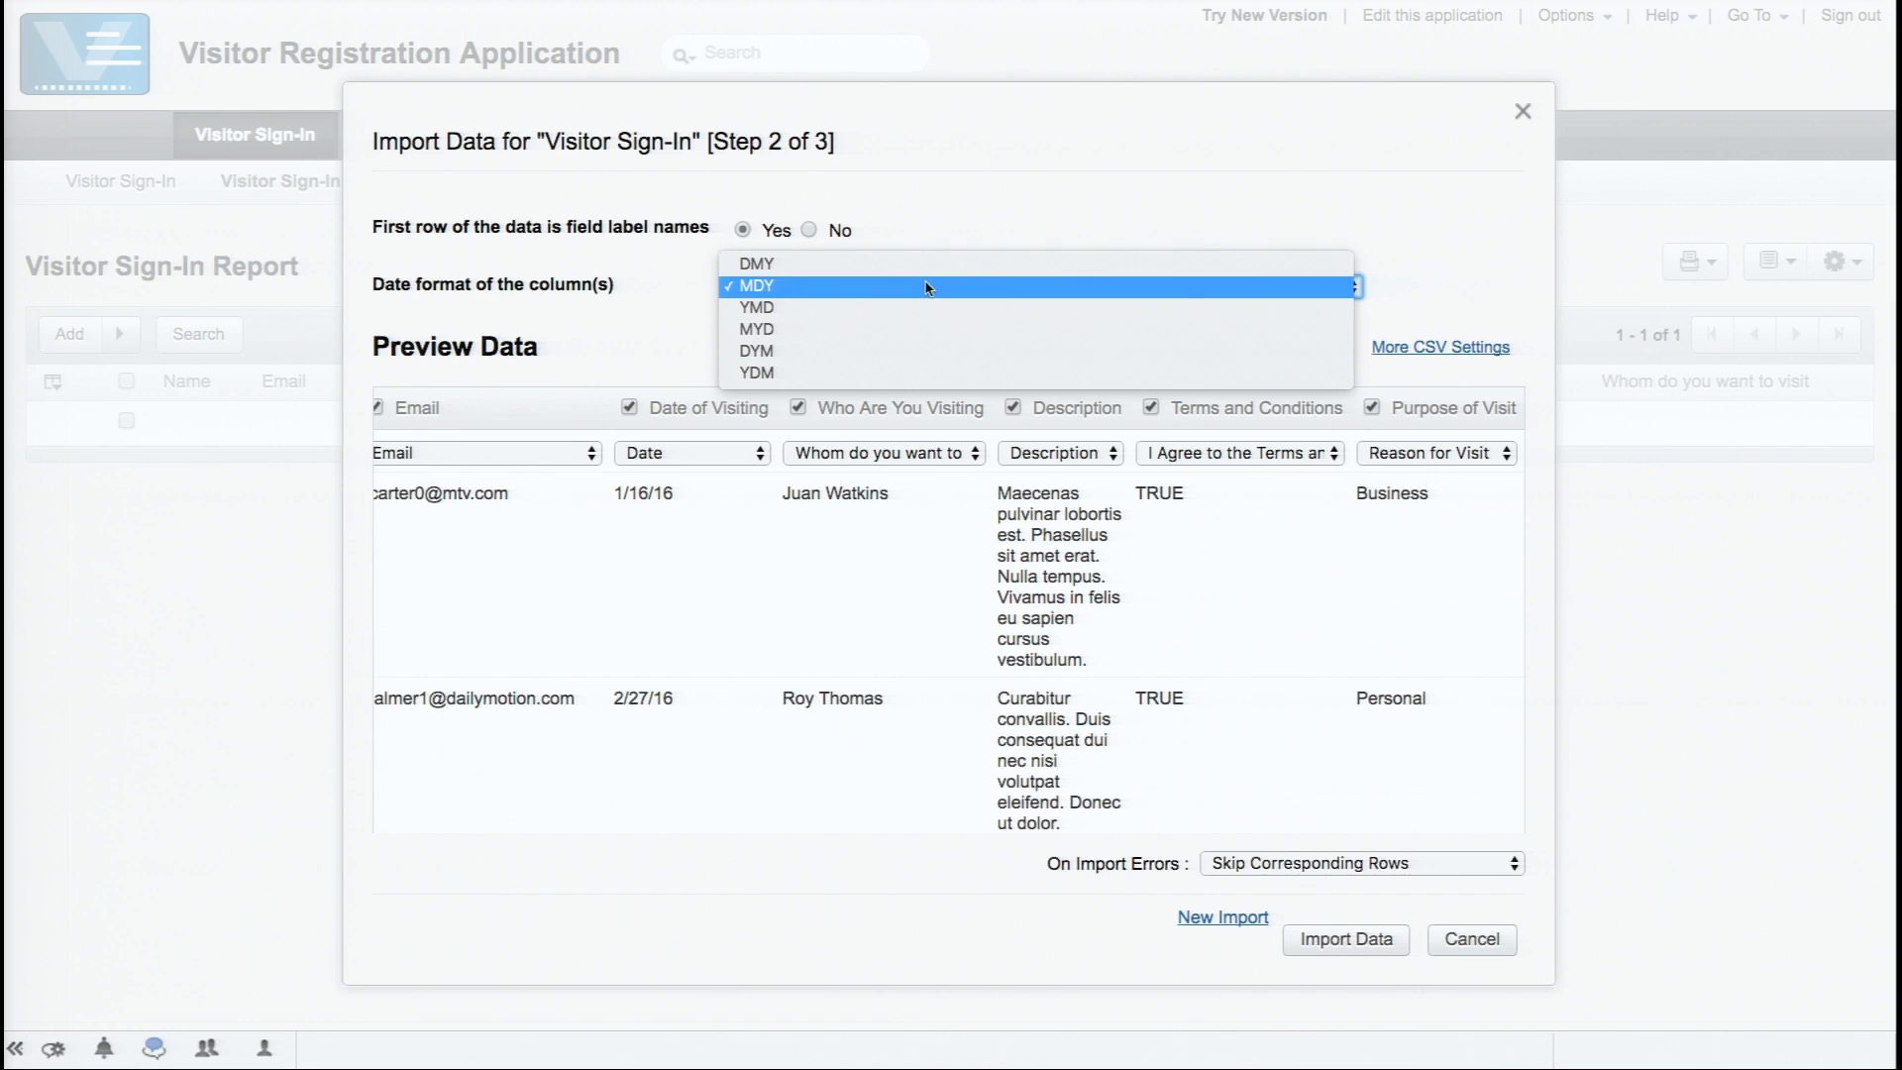
{"action": "left_click", "coordinate": [928, 288]}
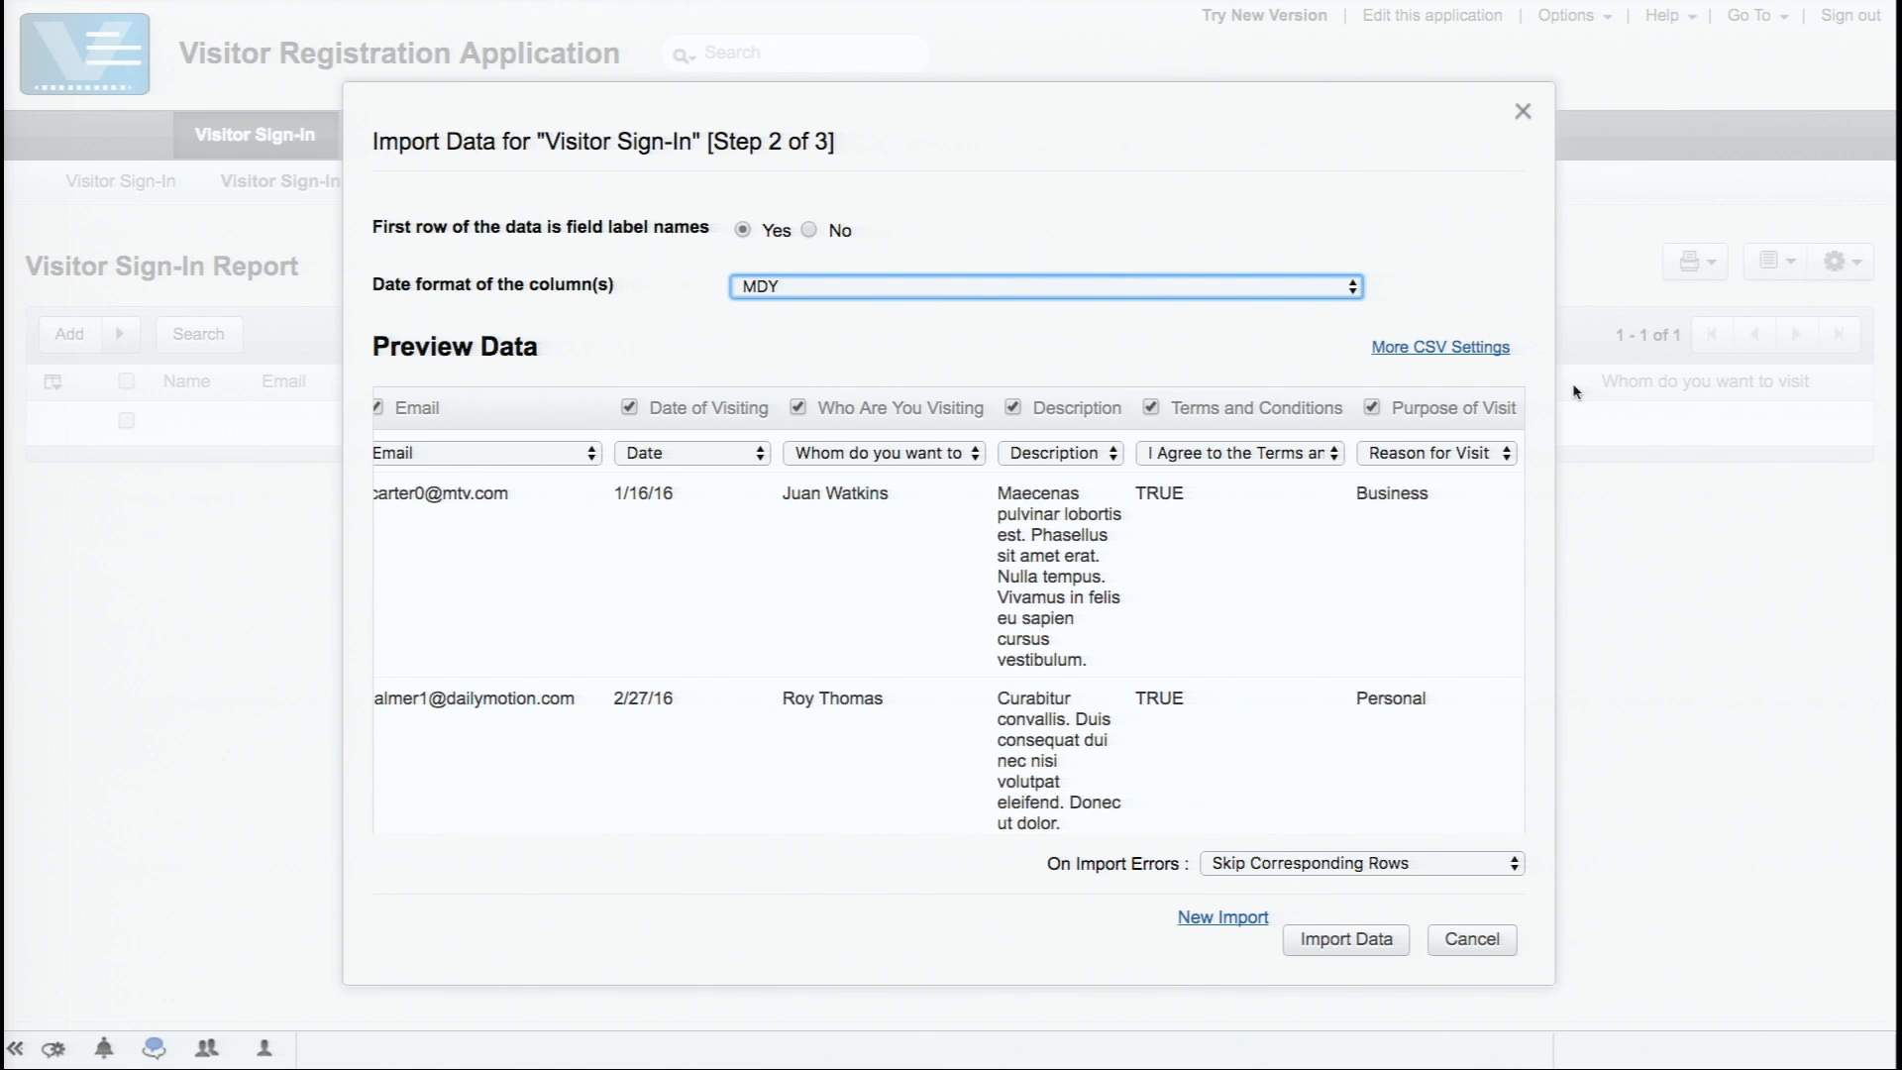
- Set On Import Errors to 'Don't import the data'
{"action": "left_click", "coordinate": [1413, 872]}
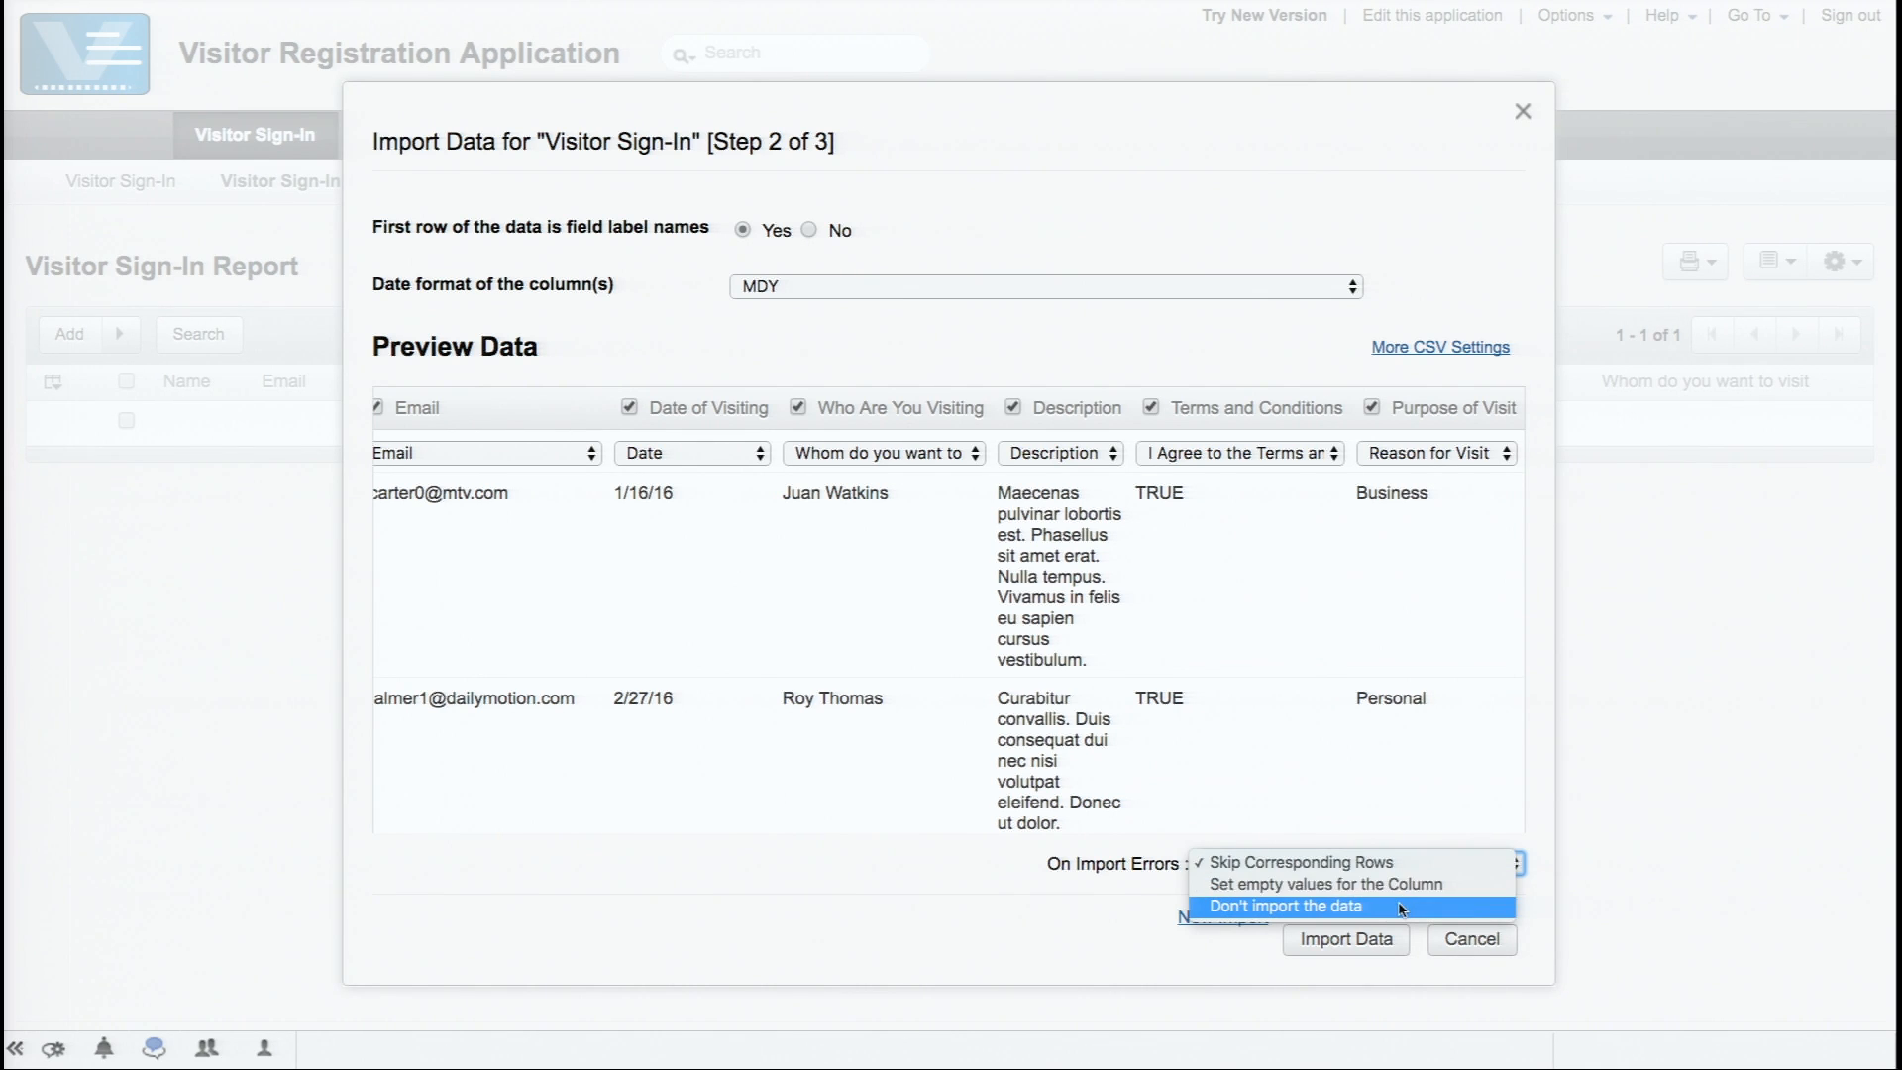
{"action": "left_click", "coordinate": [1400, 907]}
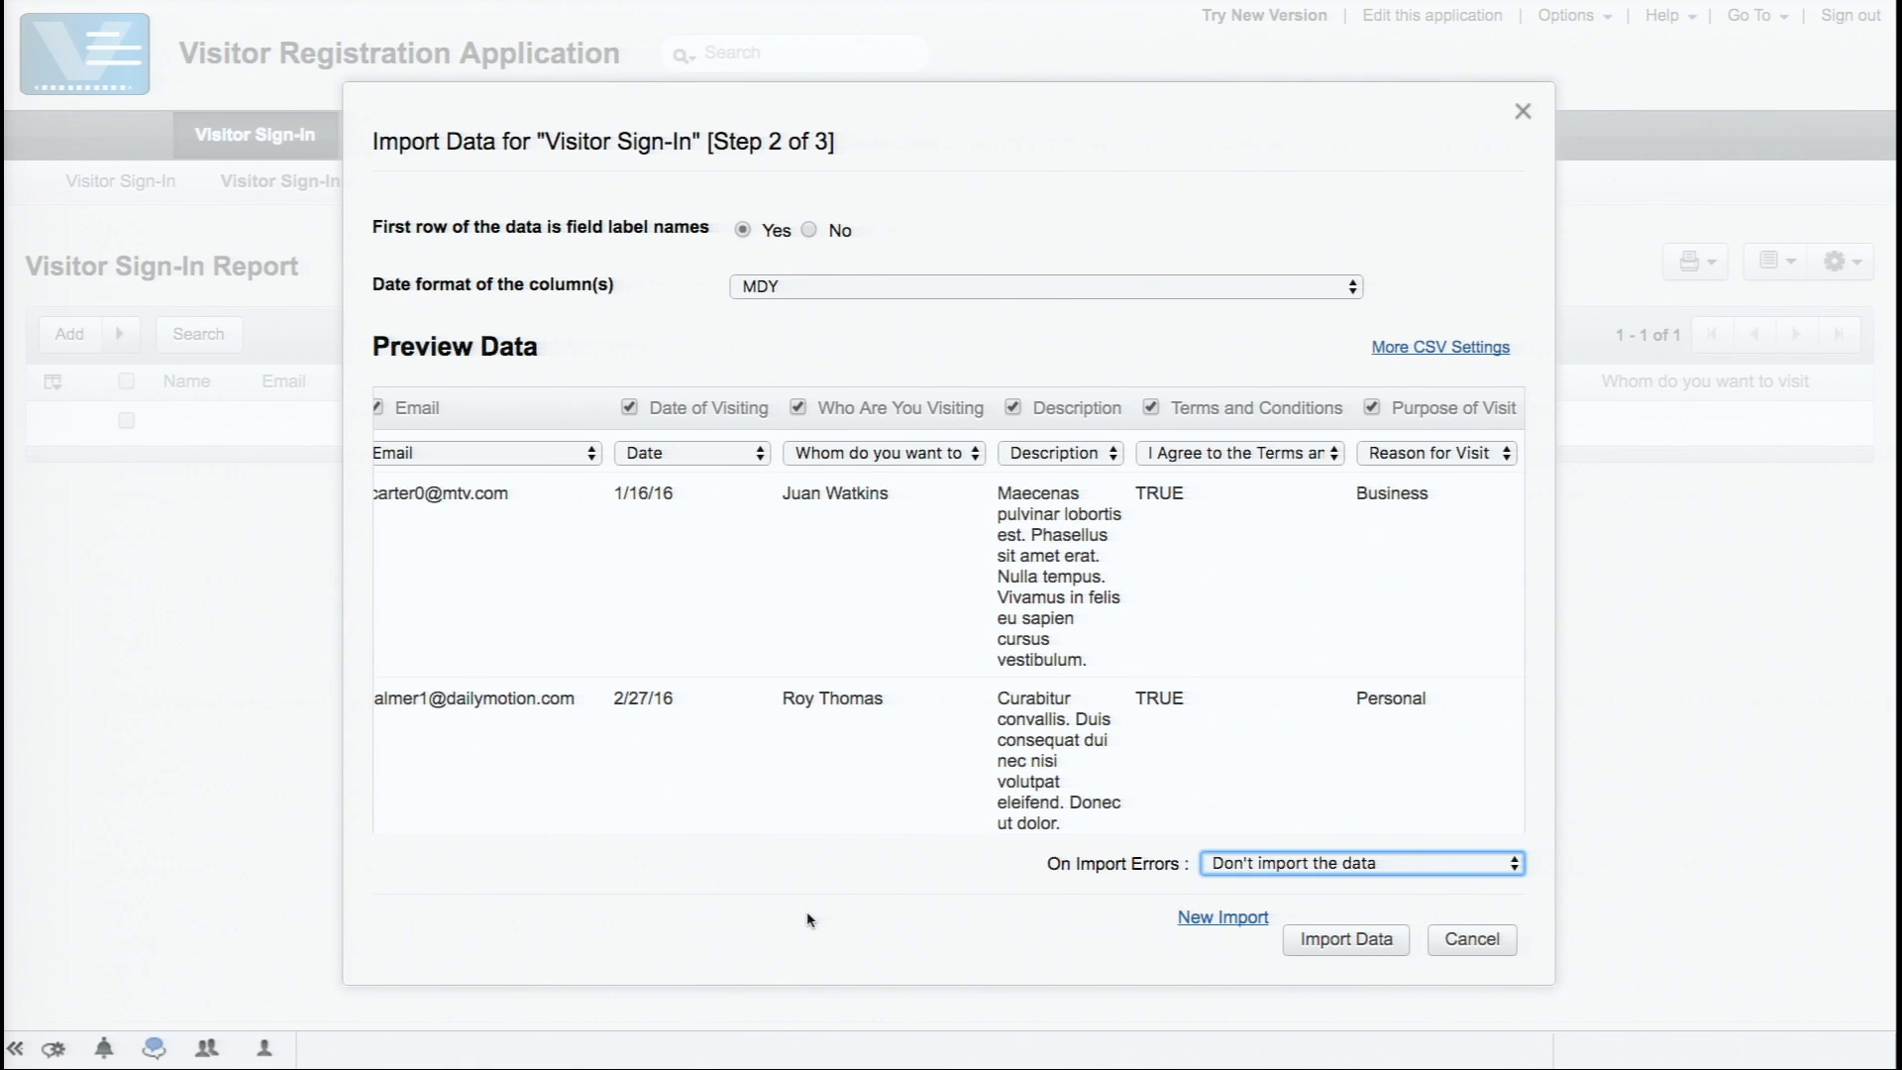
{"action": "left_click", "coordinate": [1432, 868]}
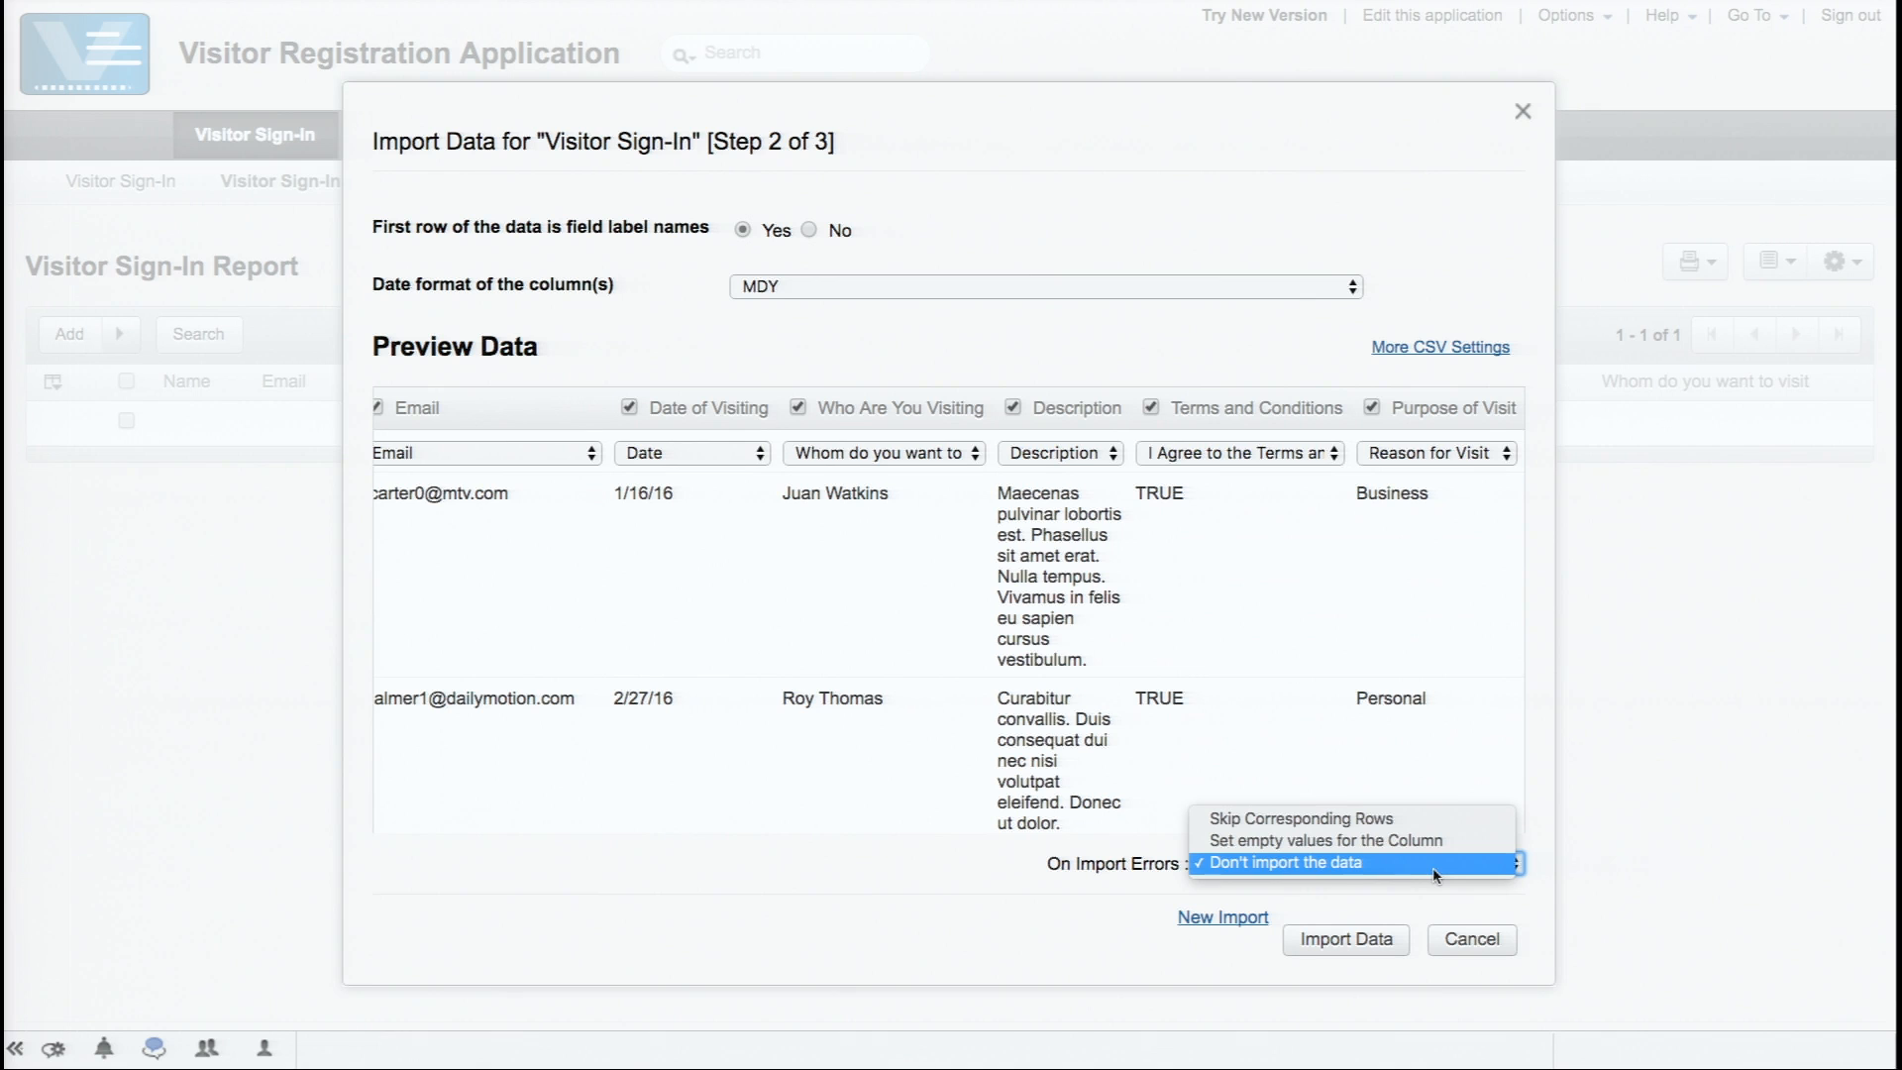
{"action": "left_click", "coordinate": [1432, 865]}
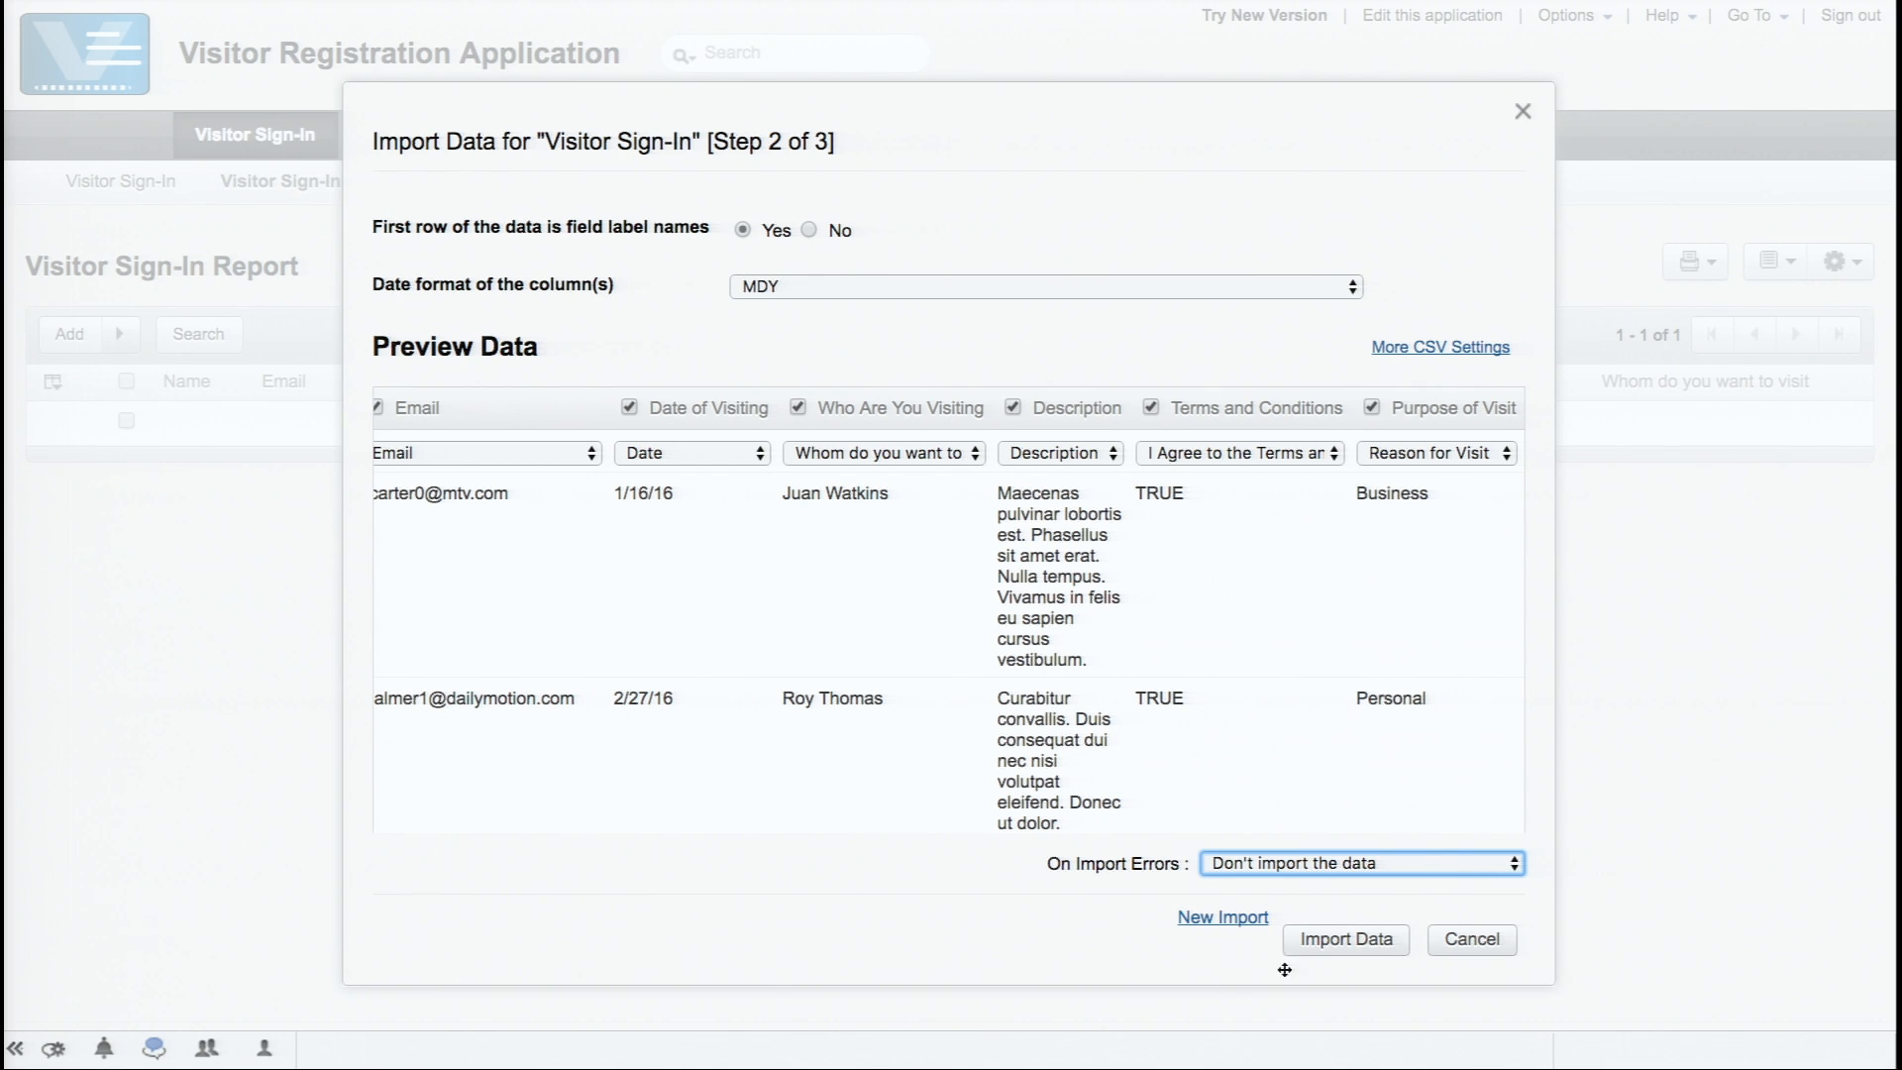
- Import the mapped visitor data and close the summary to view the Visitor Sign-In Report
{"action": "left_click", "coordinate": [1332, 948]}
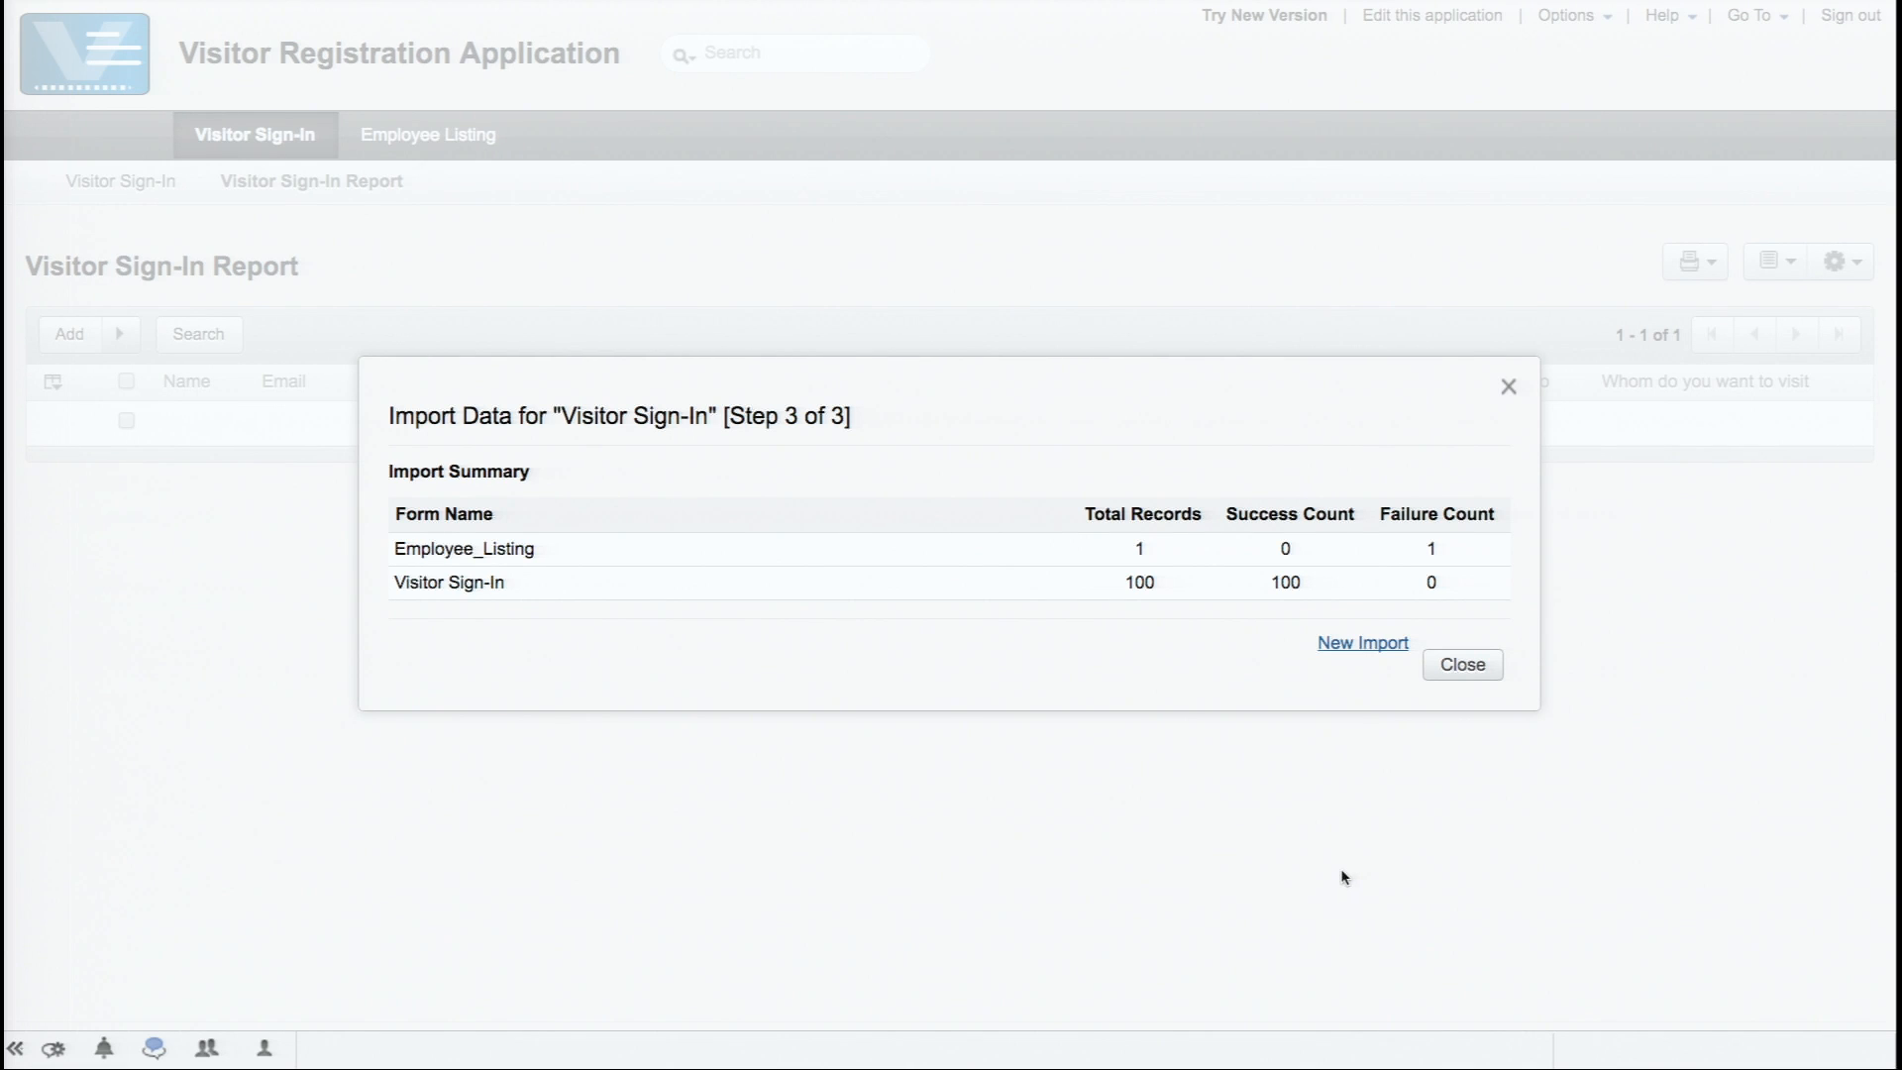
{"action": "left_click", "coordinate": [1461, 666]}
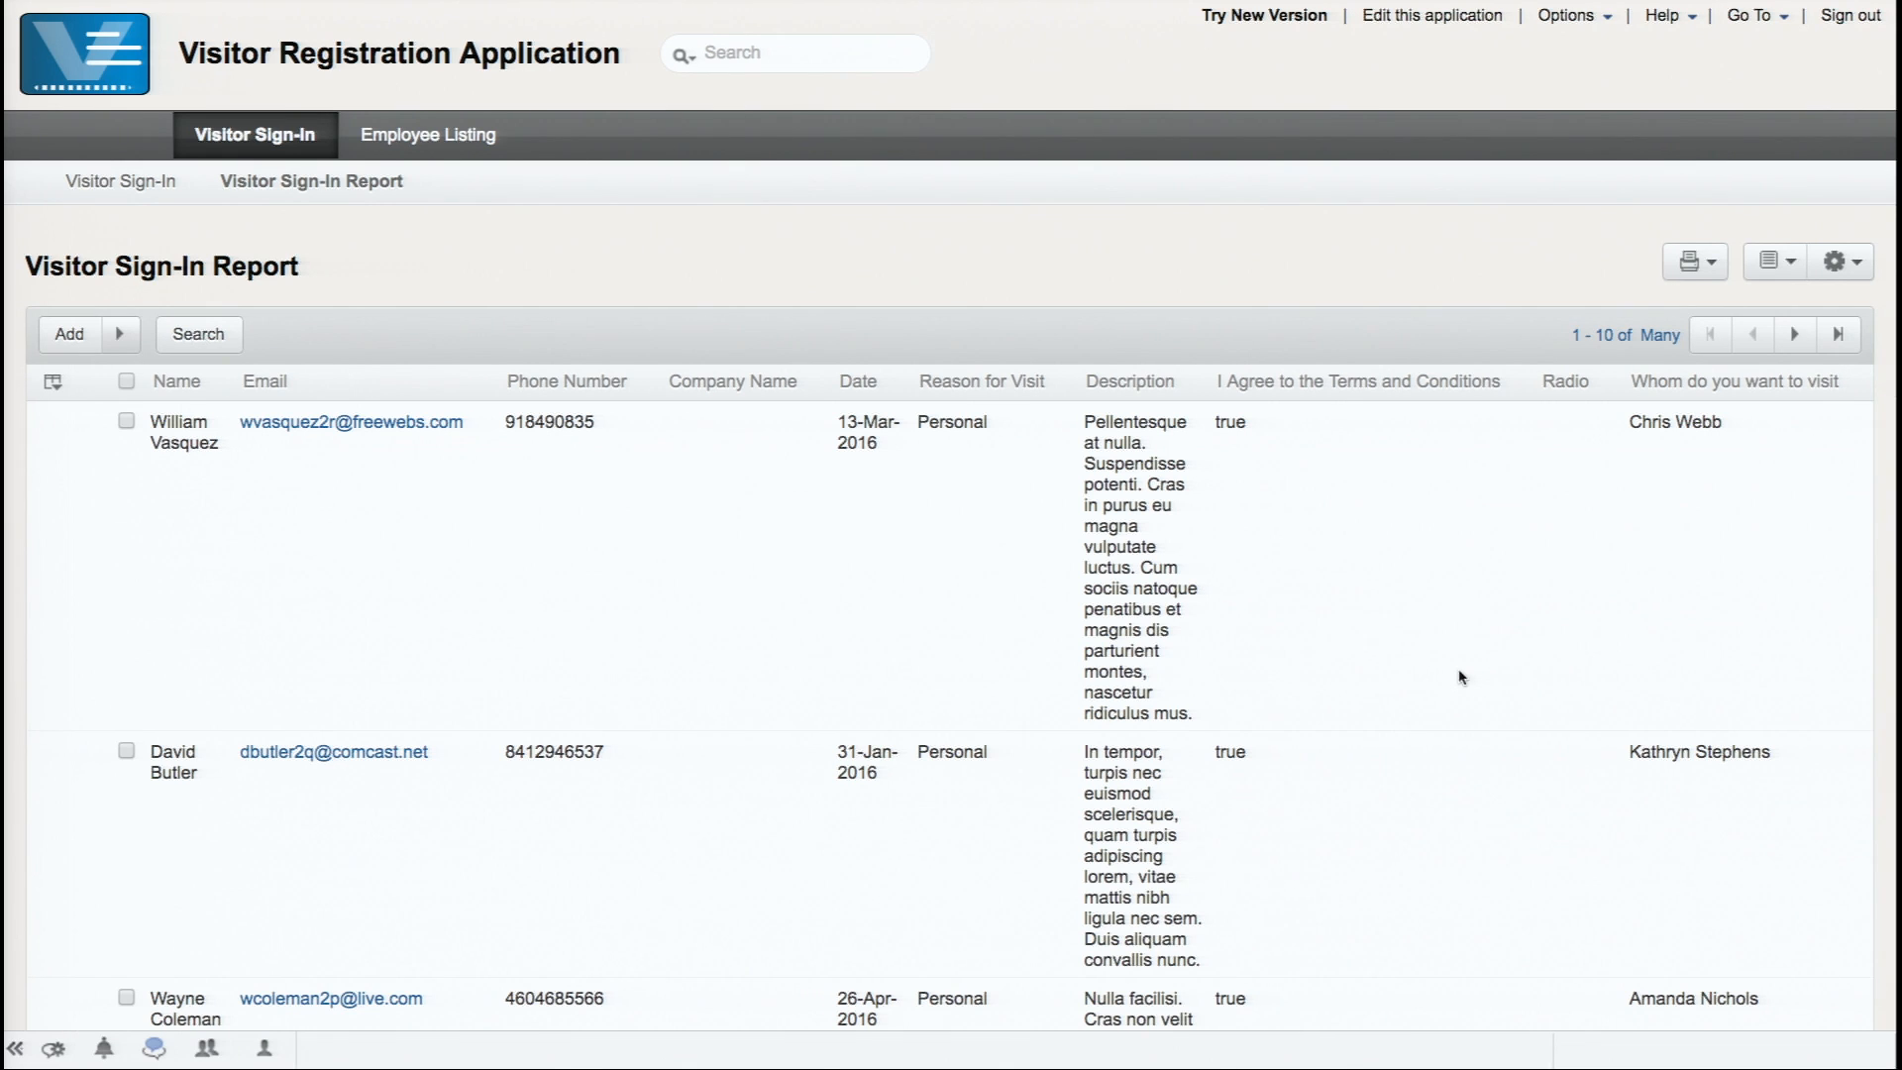
{"action": "mouse_move", "coordinate": [1366, 649]}
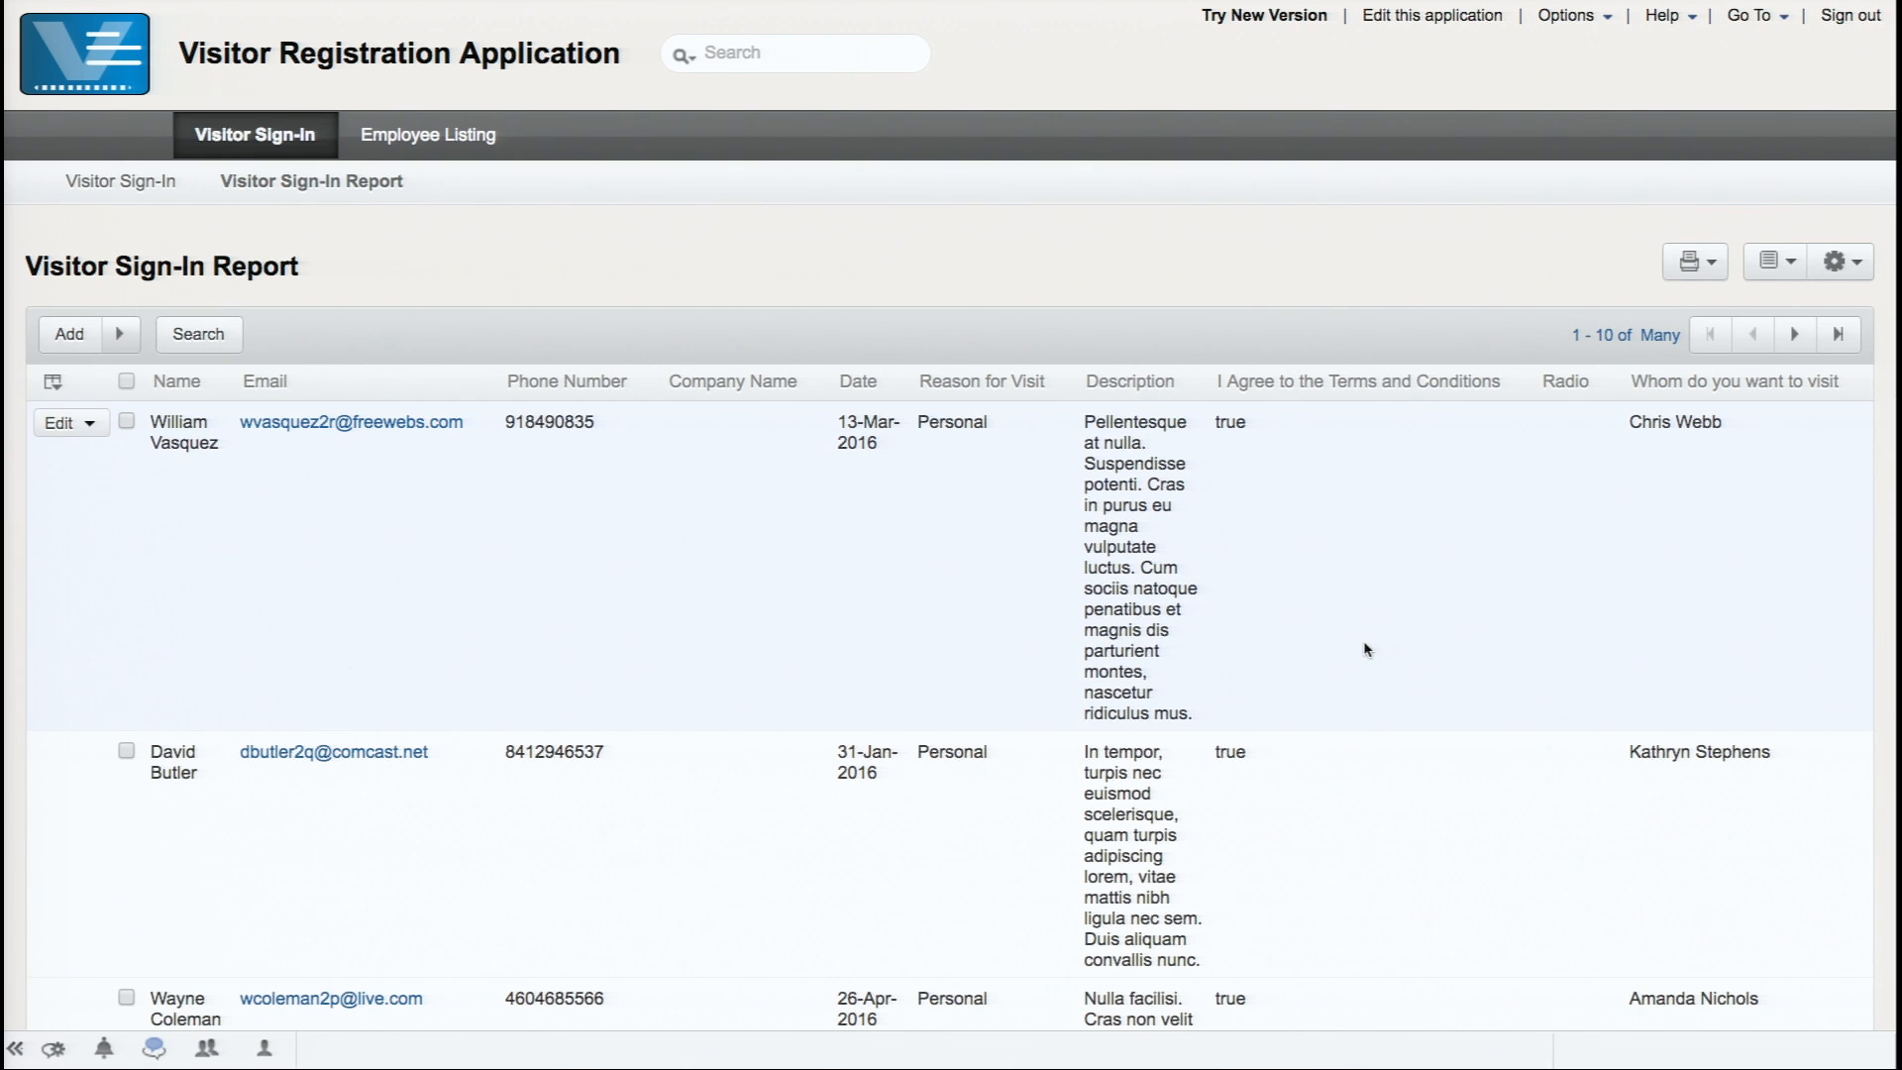